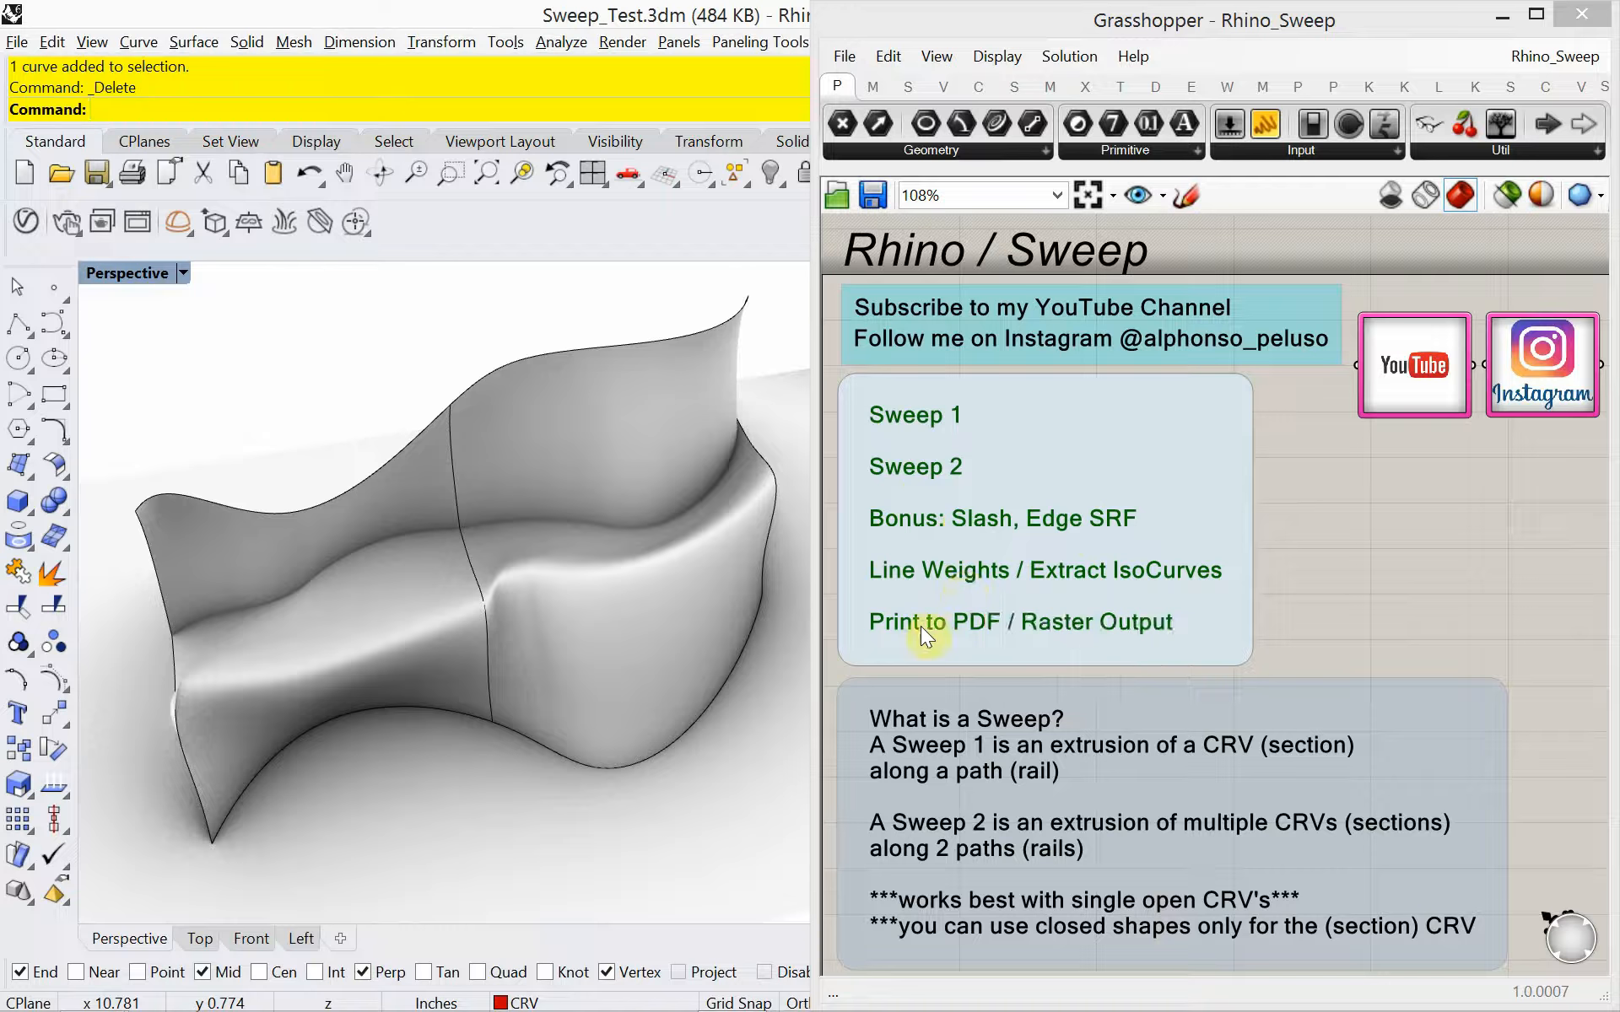
# Switch to the web browser and open the videos page of the author's YouTube channel in a new tab
pyautogui.moveTo(461, 716); pyautogui.dragTo(454, 679, button='right')
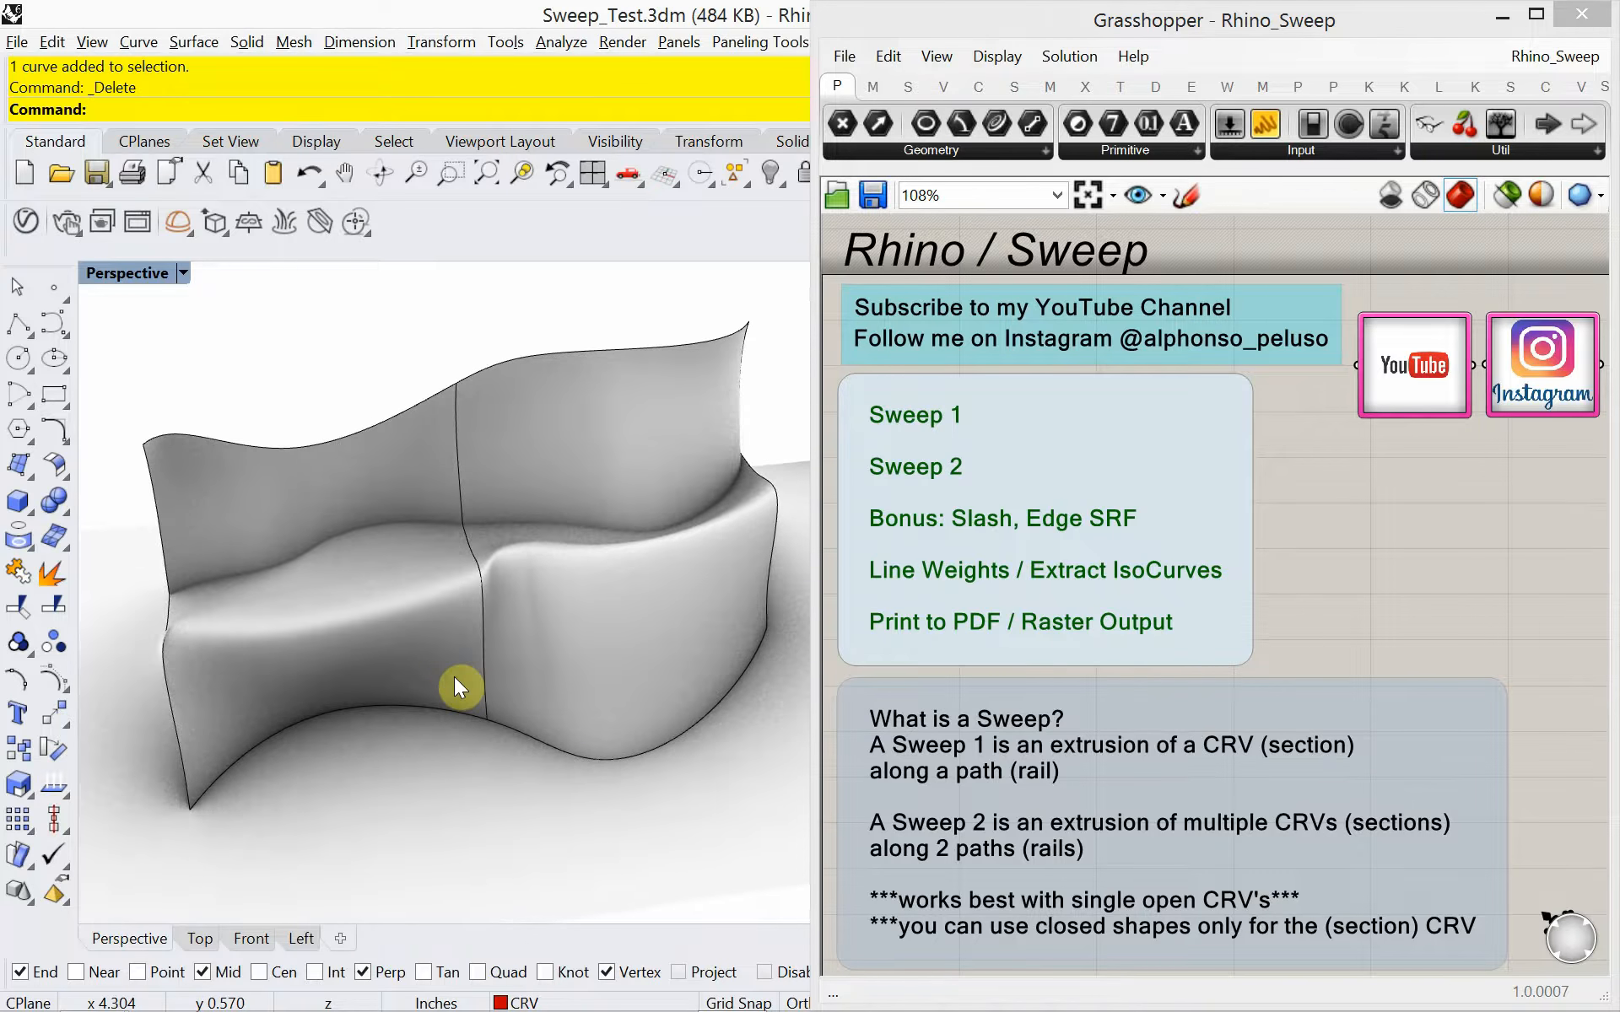
pyautogui.hotkey('alt', 'Tab')
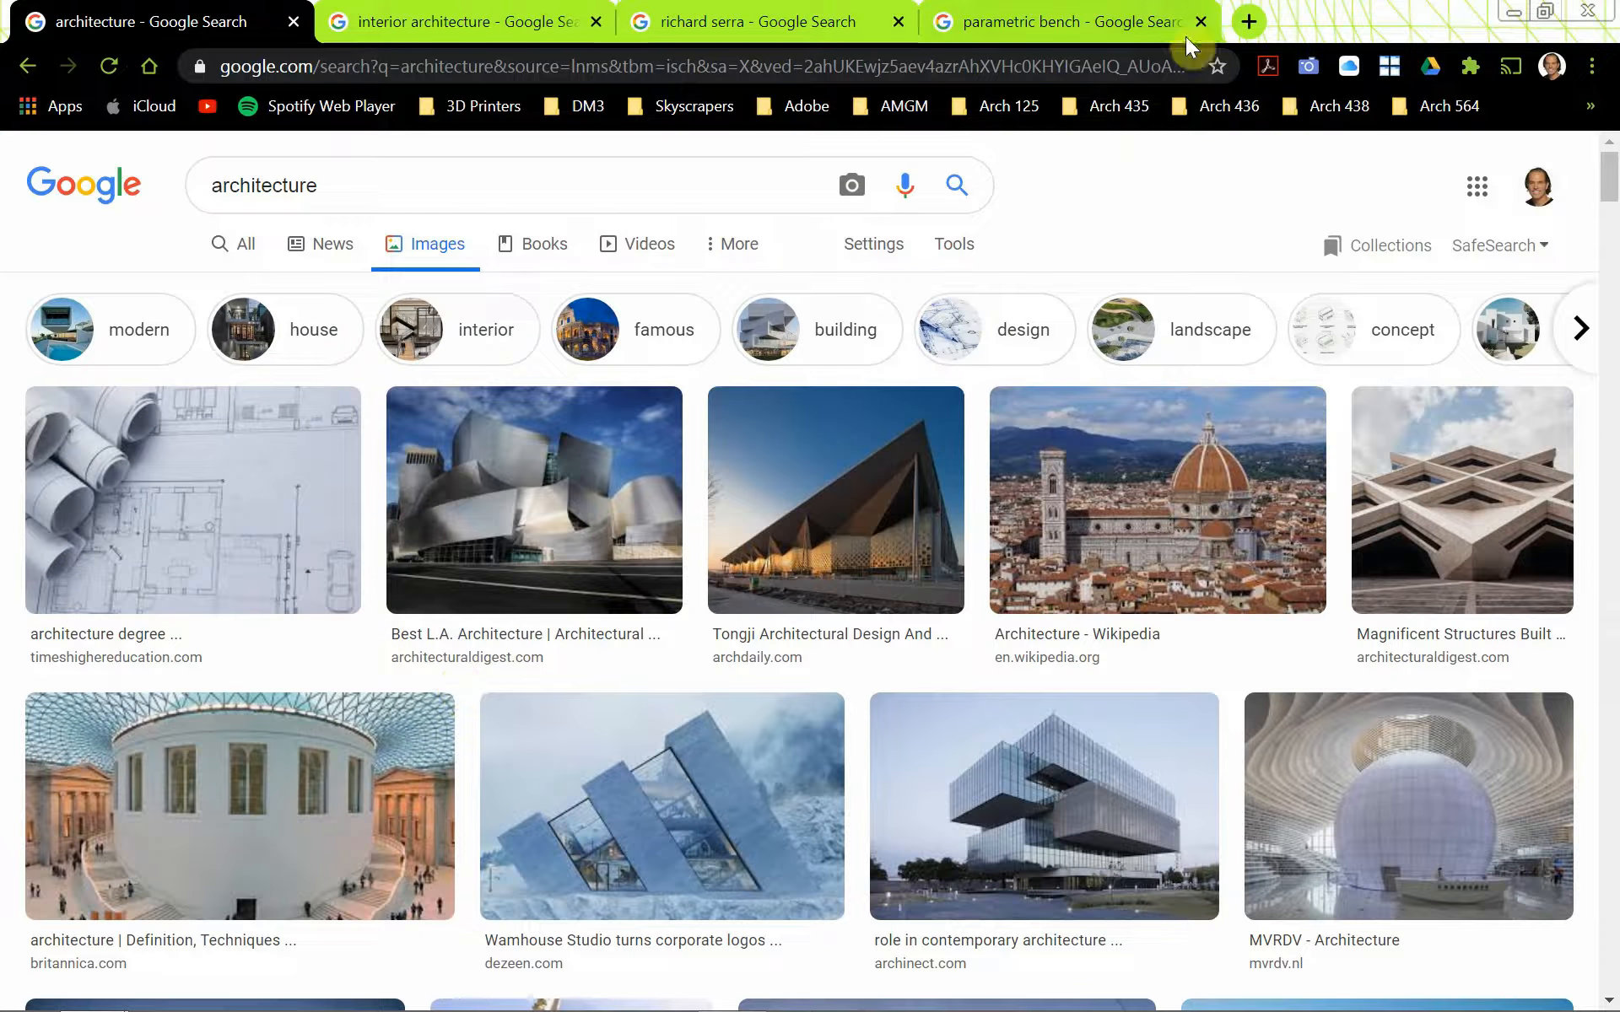
pyautogui.click(1249, 21)
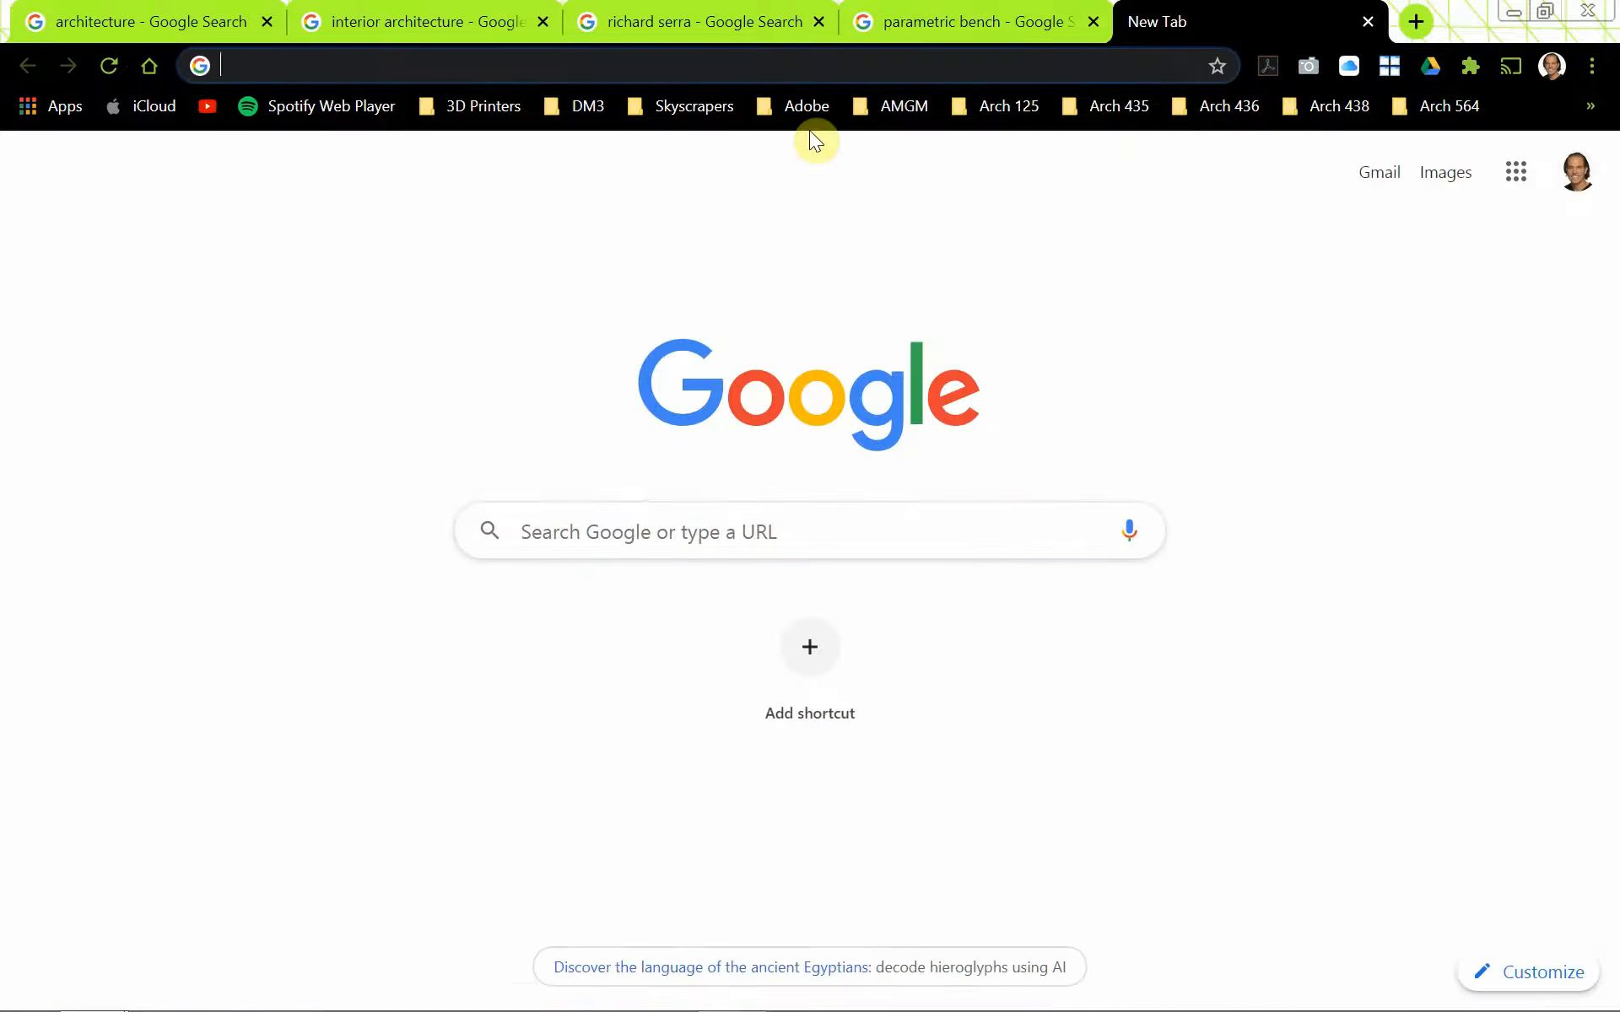
pyautogui.write('alphonsopeluso.com')
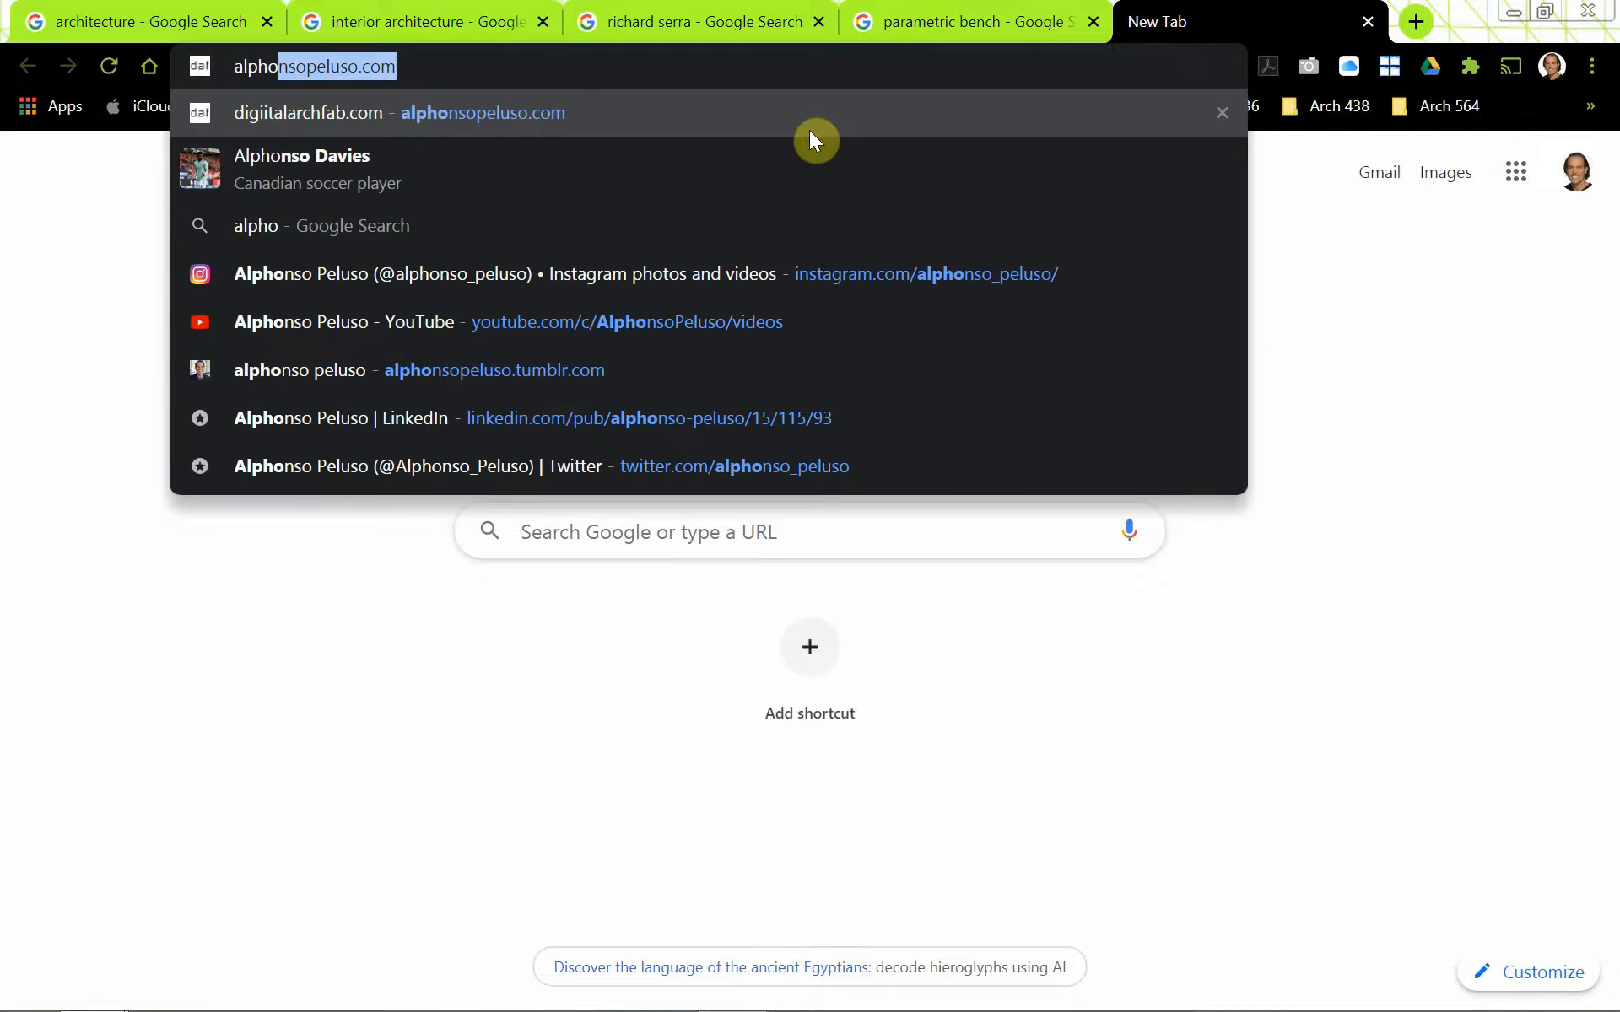
pyautogui.click(666, 334)
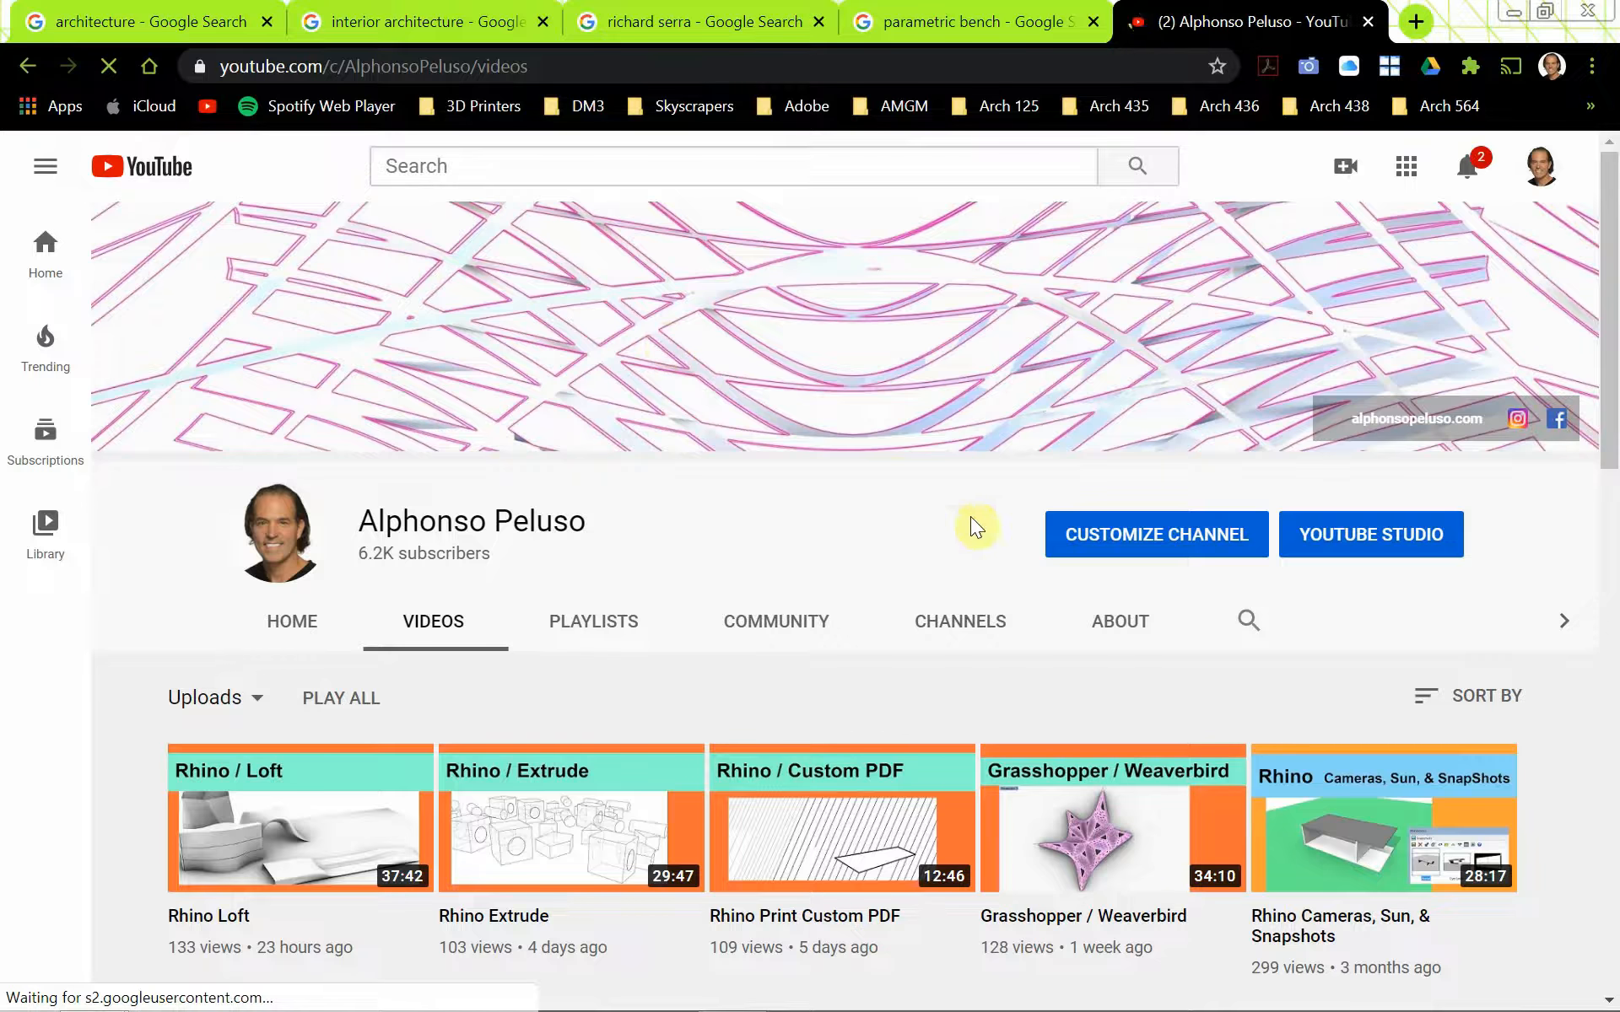
# Open Instagram in another new tab and display the author's own profile page
pyautogui.click(1416, 21)
pyautogui.write('instagram.com')
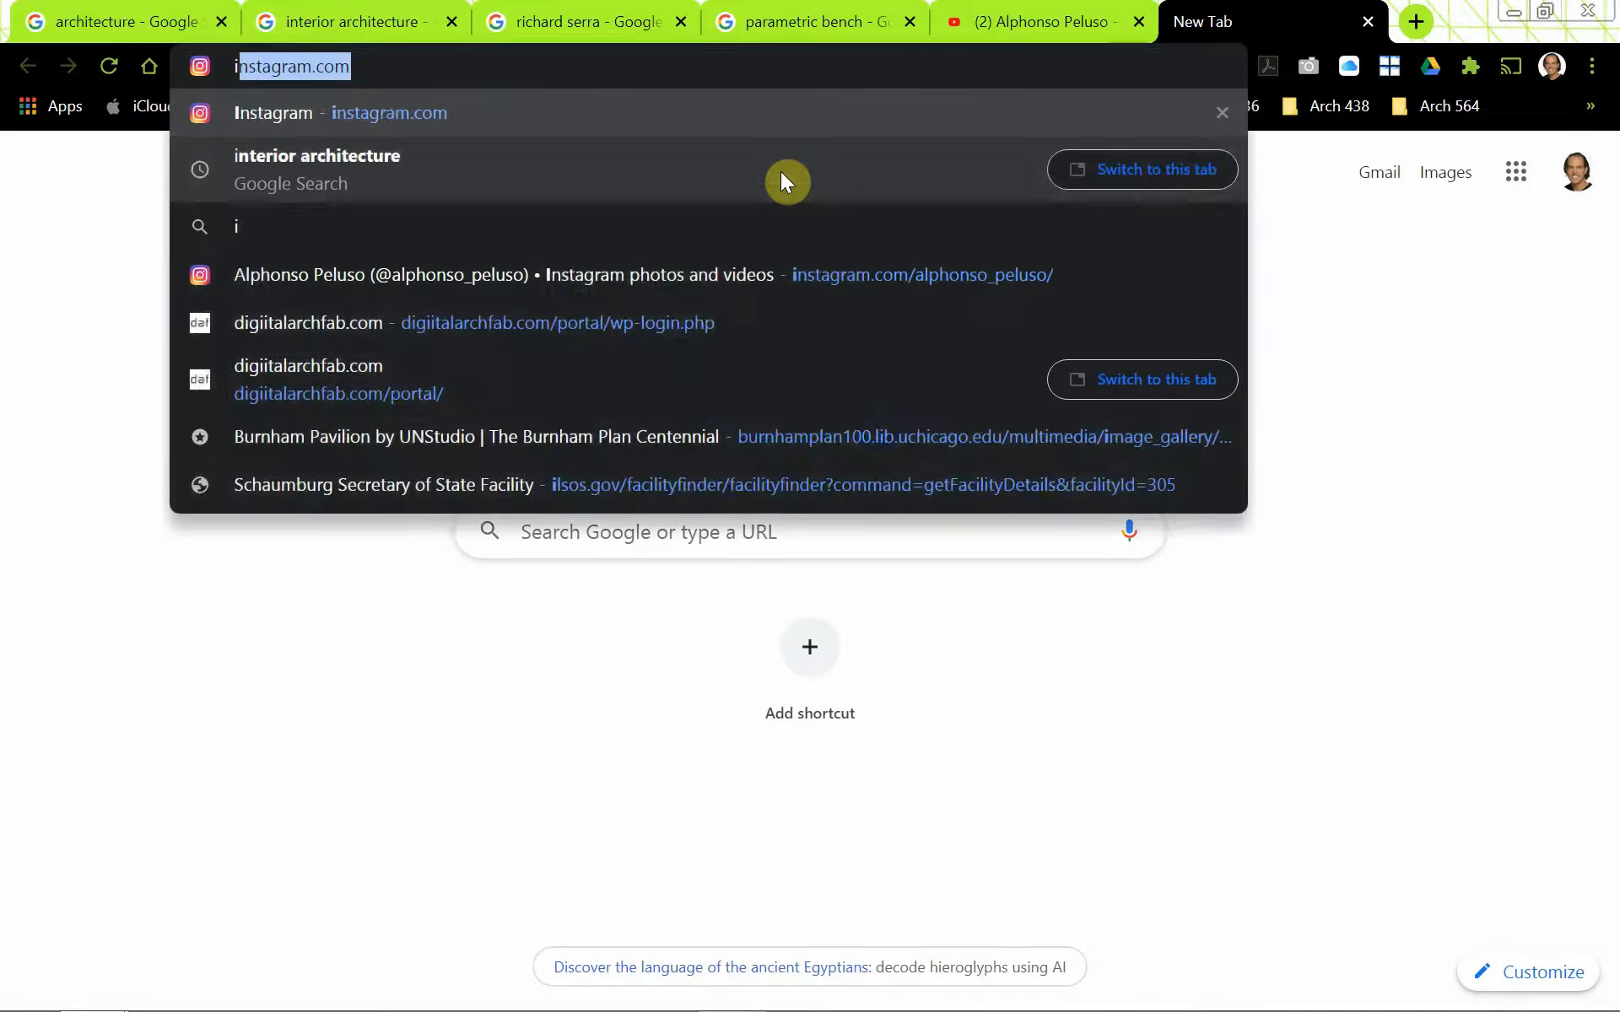
pyautogui.press('Return')
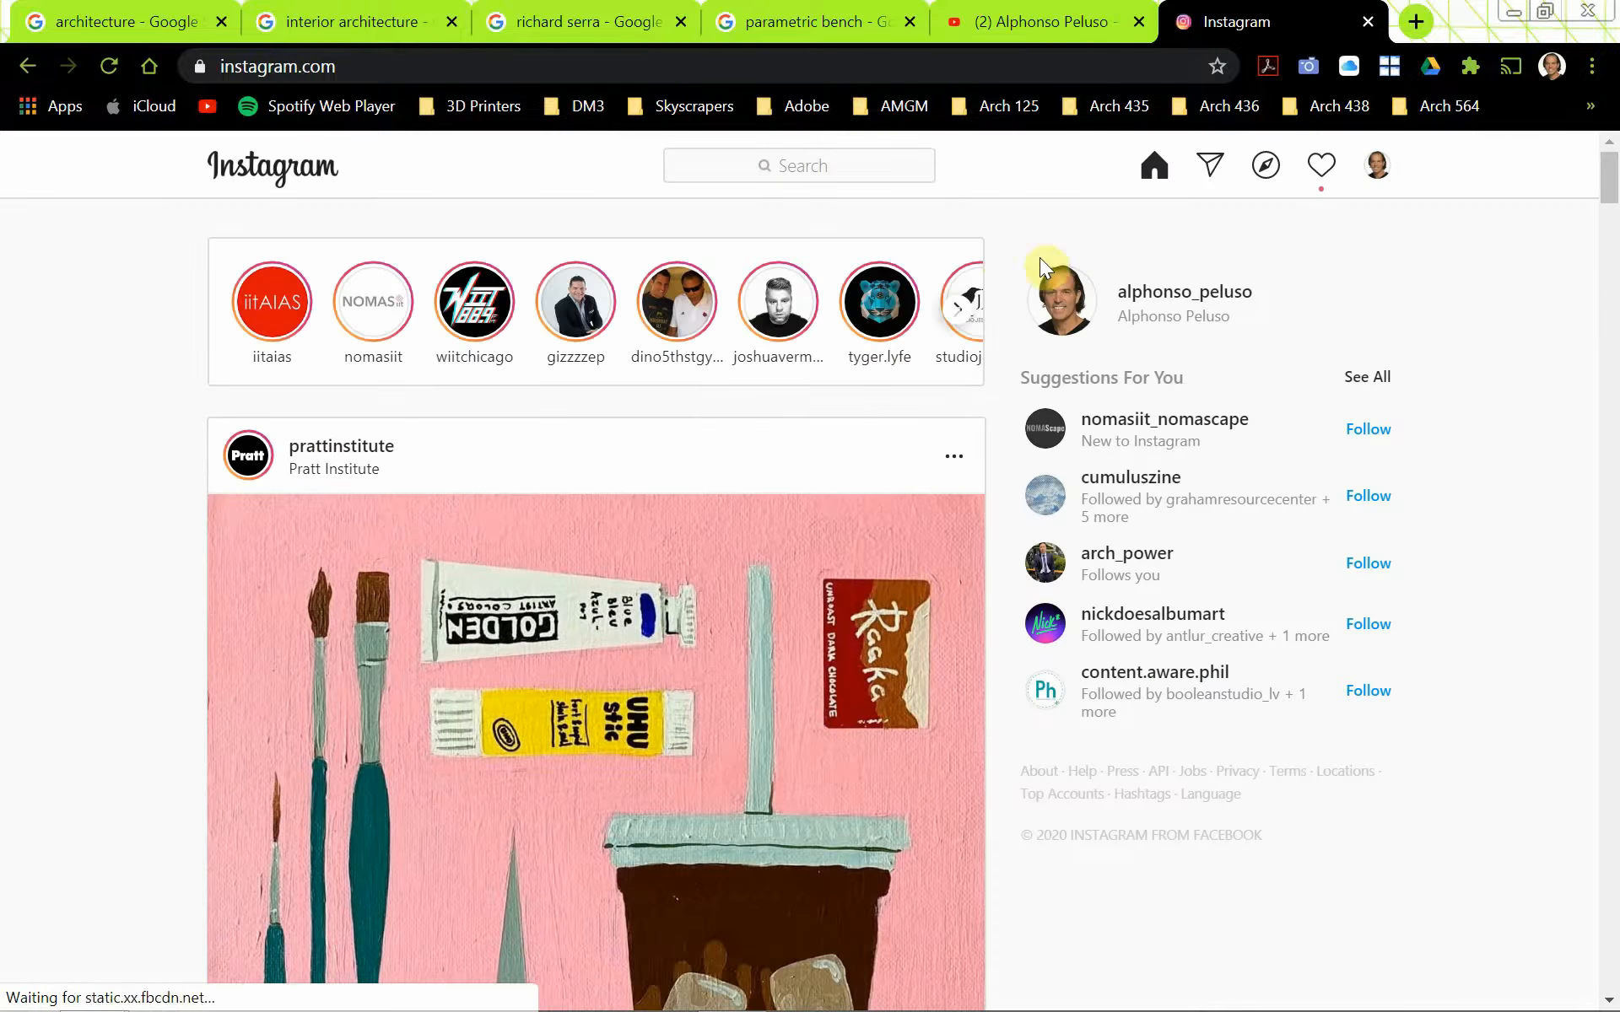
pyautogui.click(1153, 301)
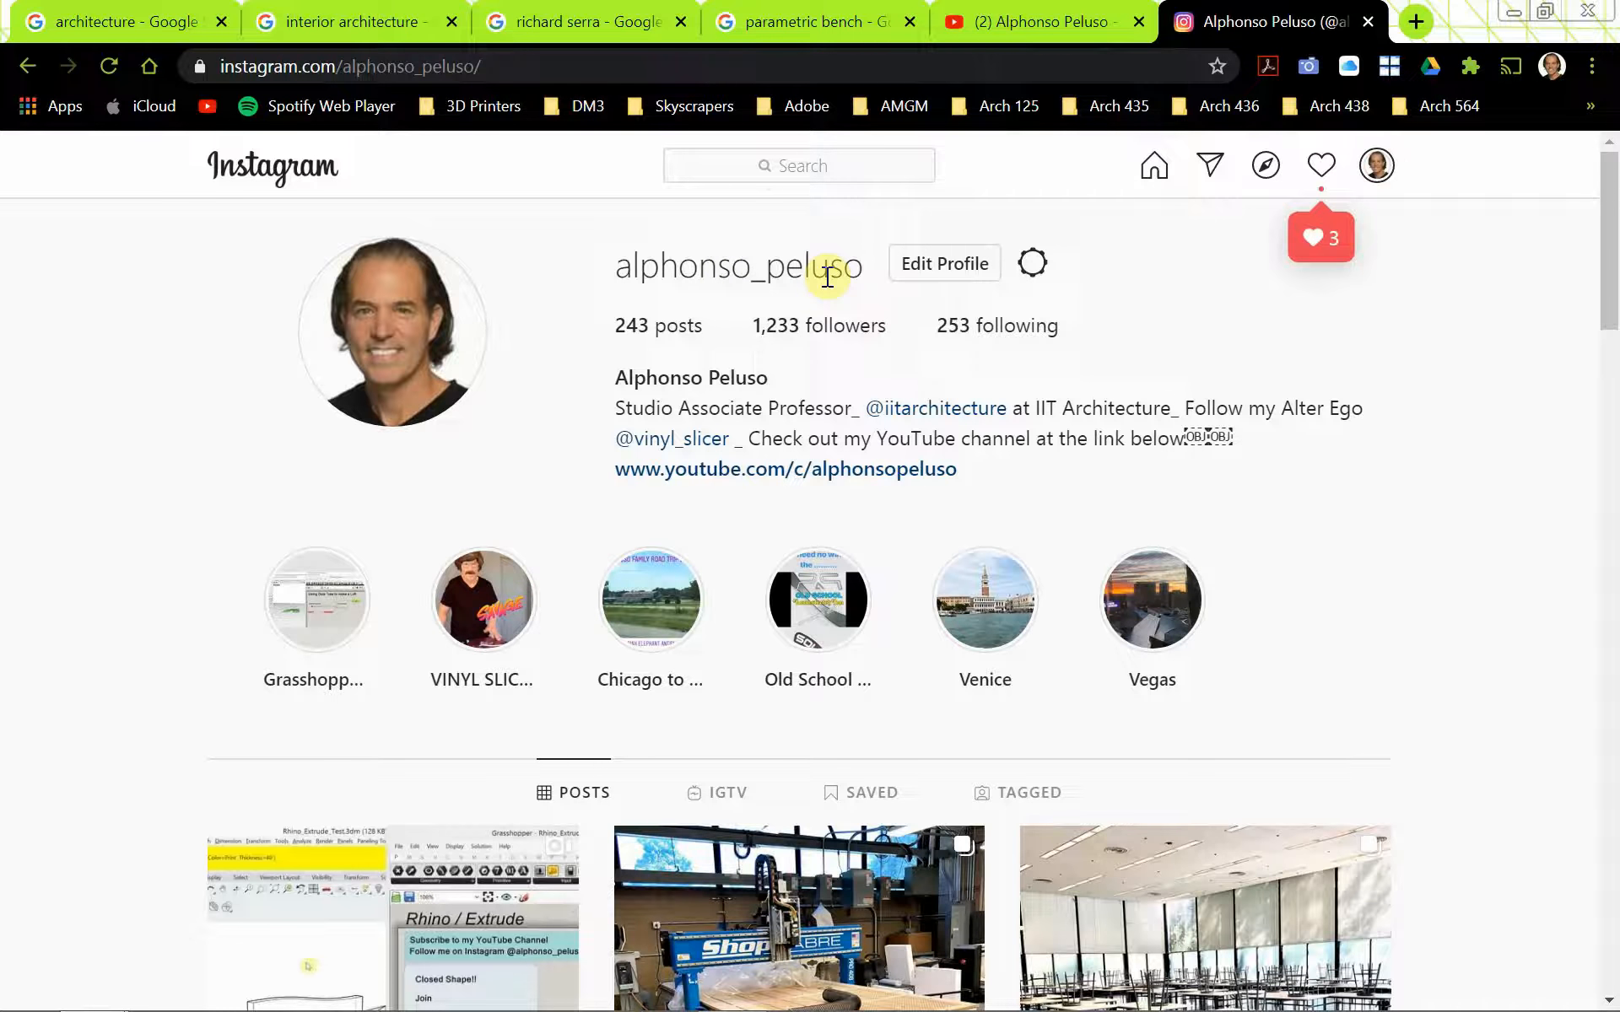
# Browse the architecture image search results for building forms
pyautogui.click(149, 24)
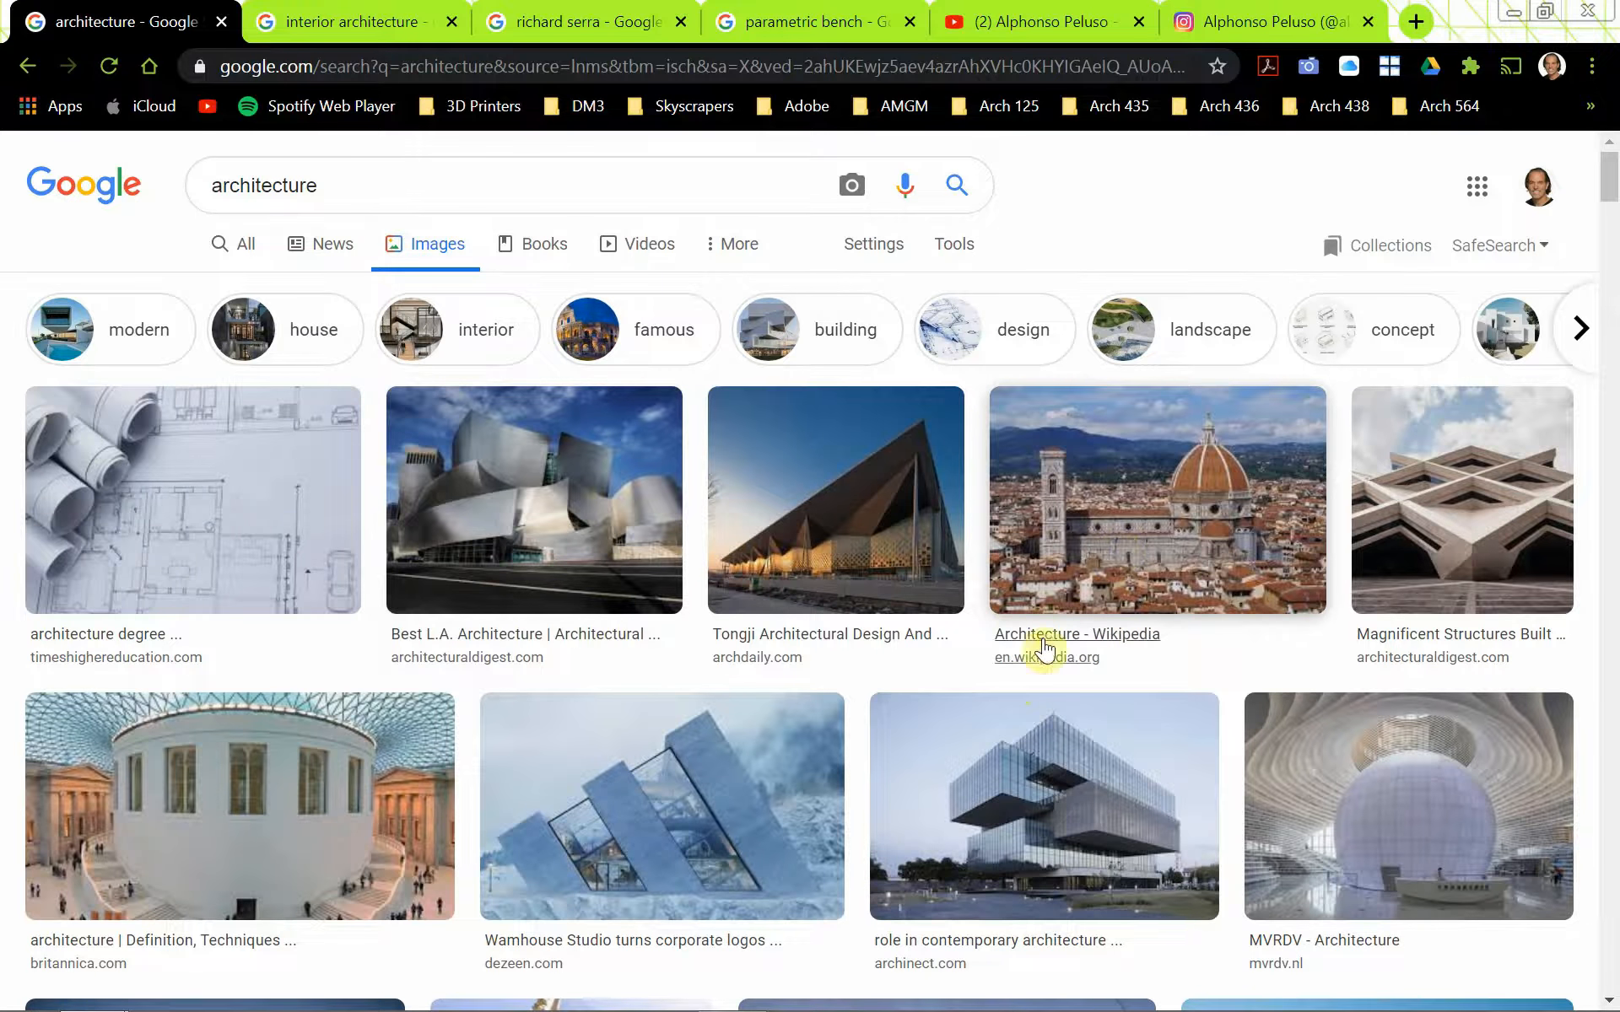
pyautogui.scroll(-1, 989, 734)
pyautogui.scroll(-3, 987, 735)
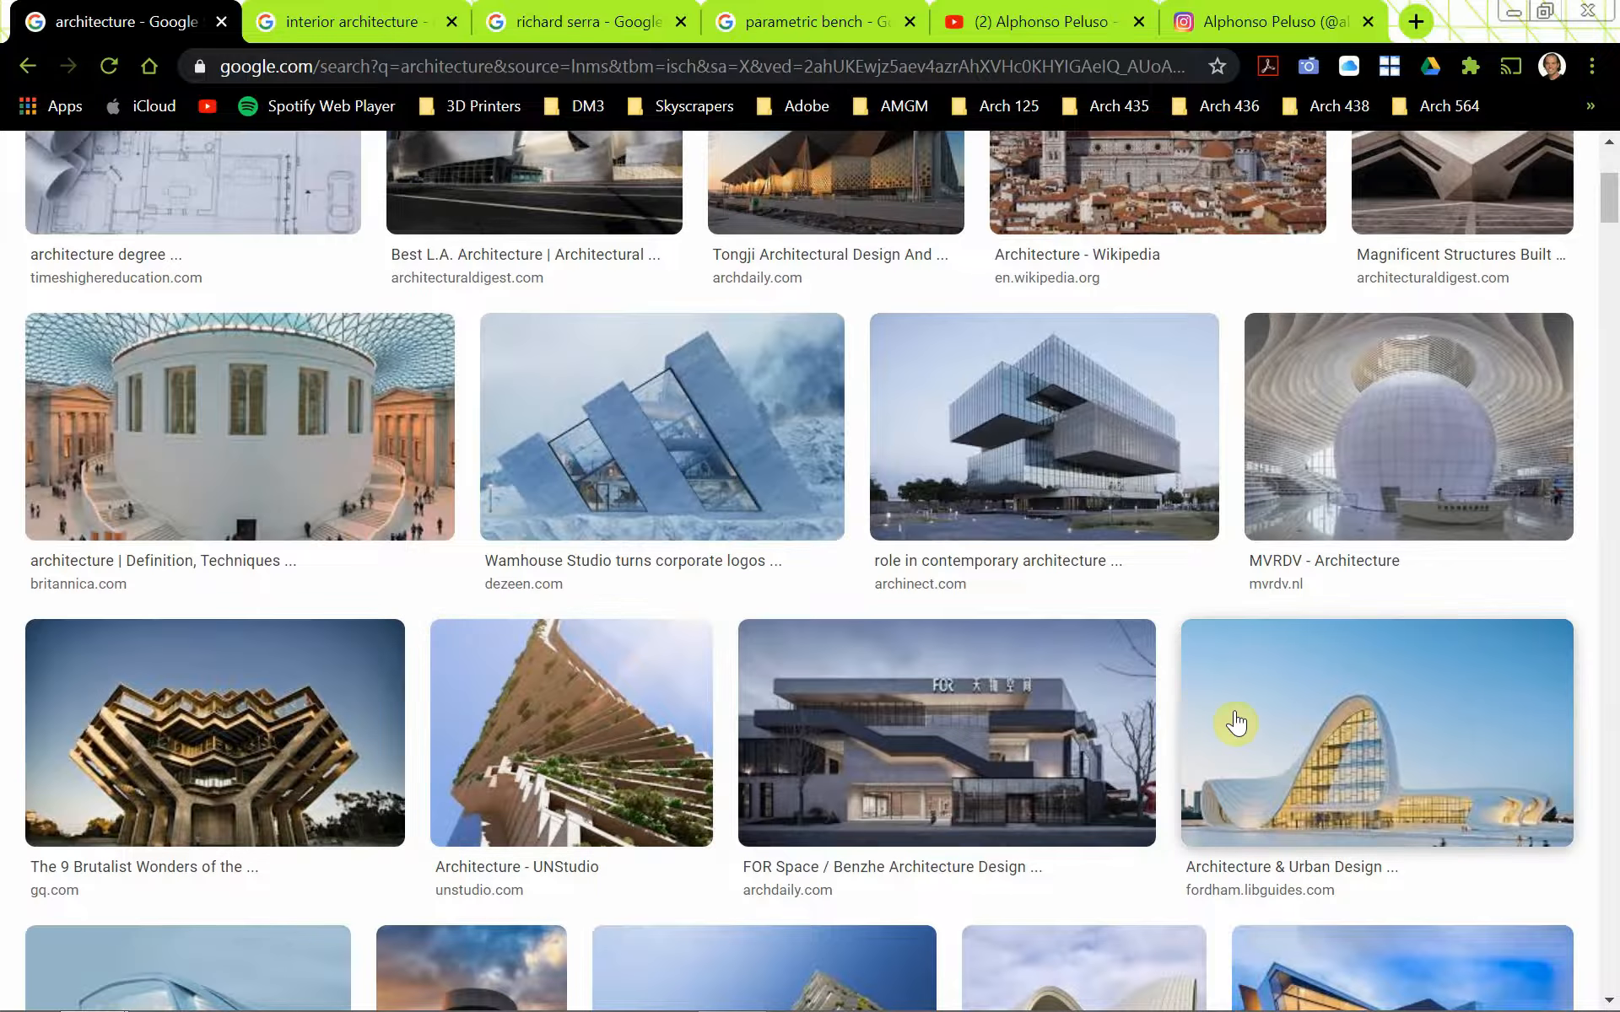
pyautogui.scroll(-5, 1239, 724)
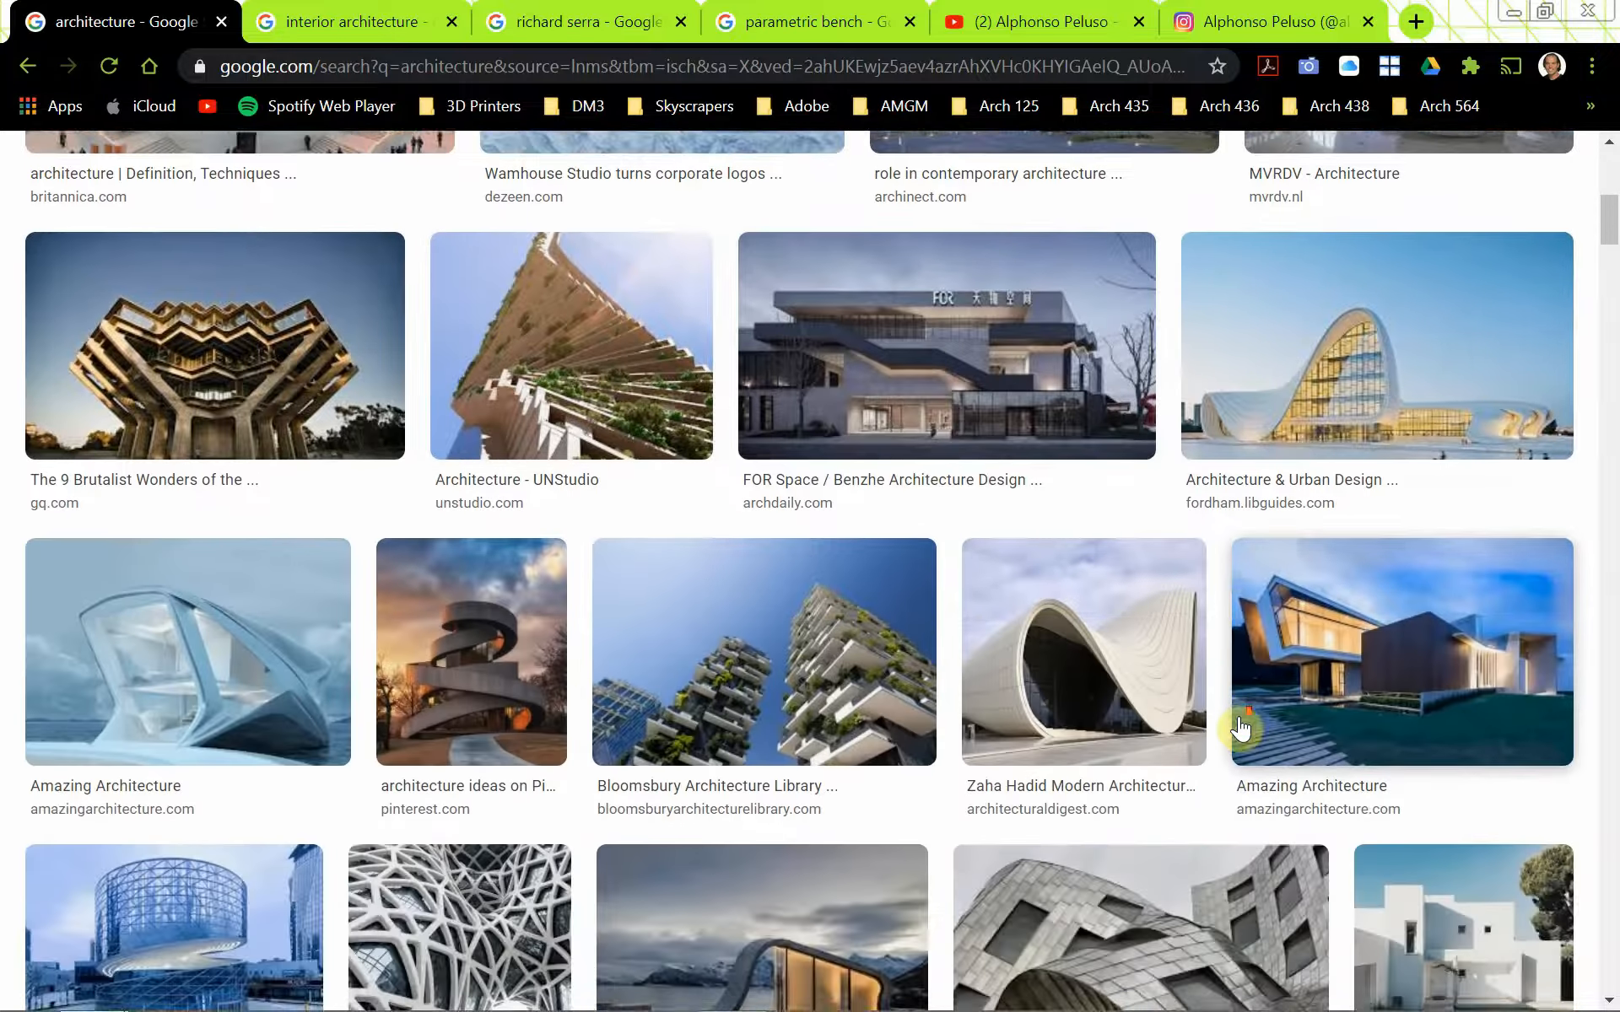
pyautogui.scroll(10, 1238, 719)
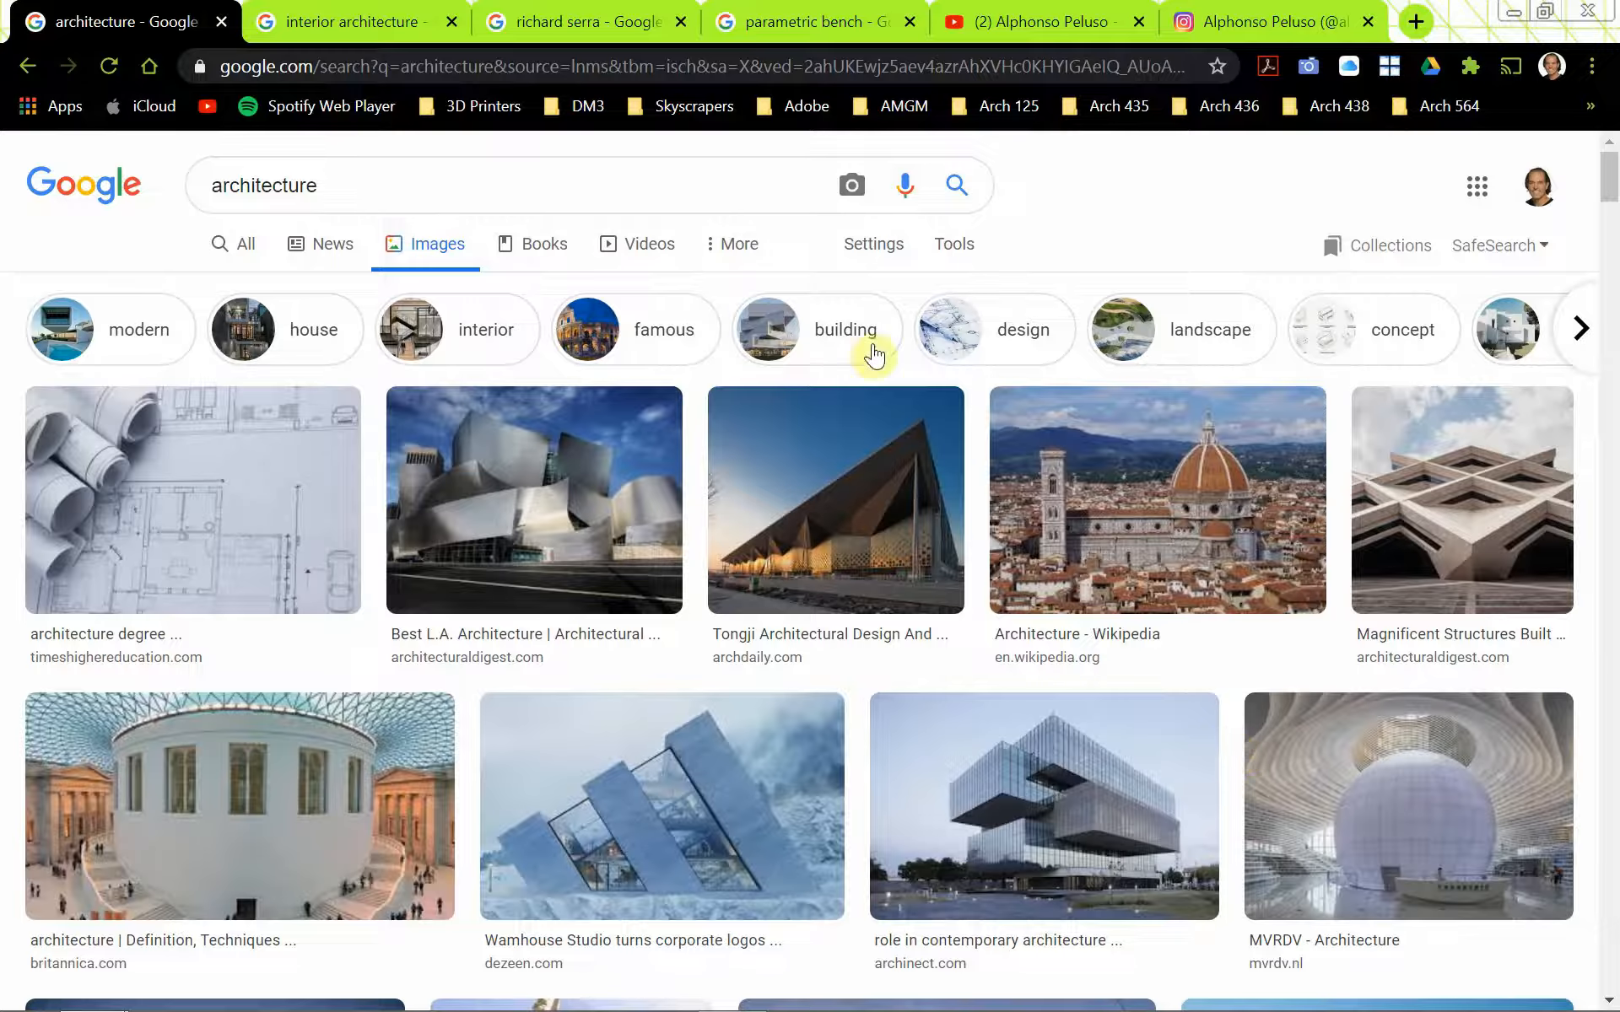
# Examine the interior architecture image results, previewing the ArchDaily Honor Awards image and the archpaper.com workplace ceiling image
pyautogui.click(318, 27)
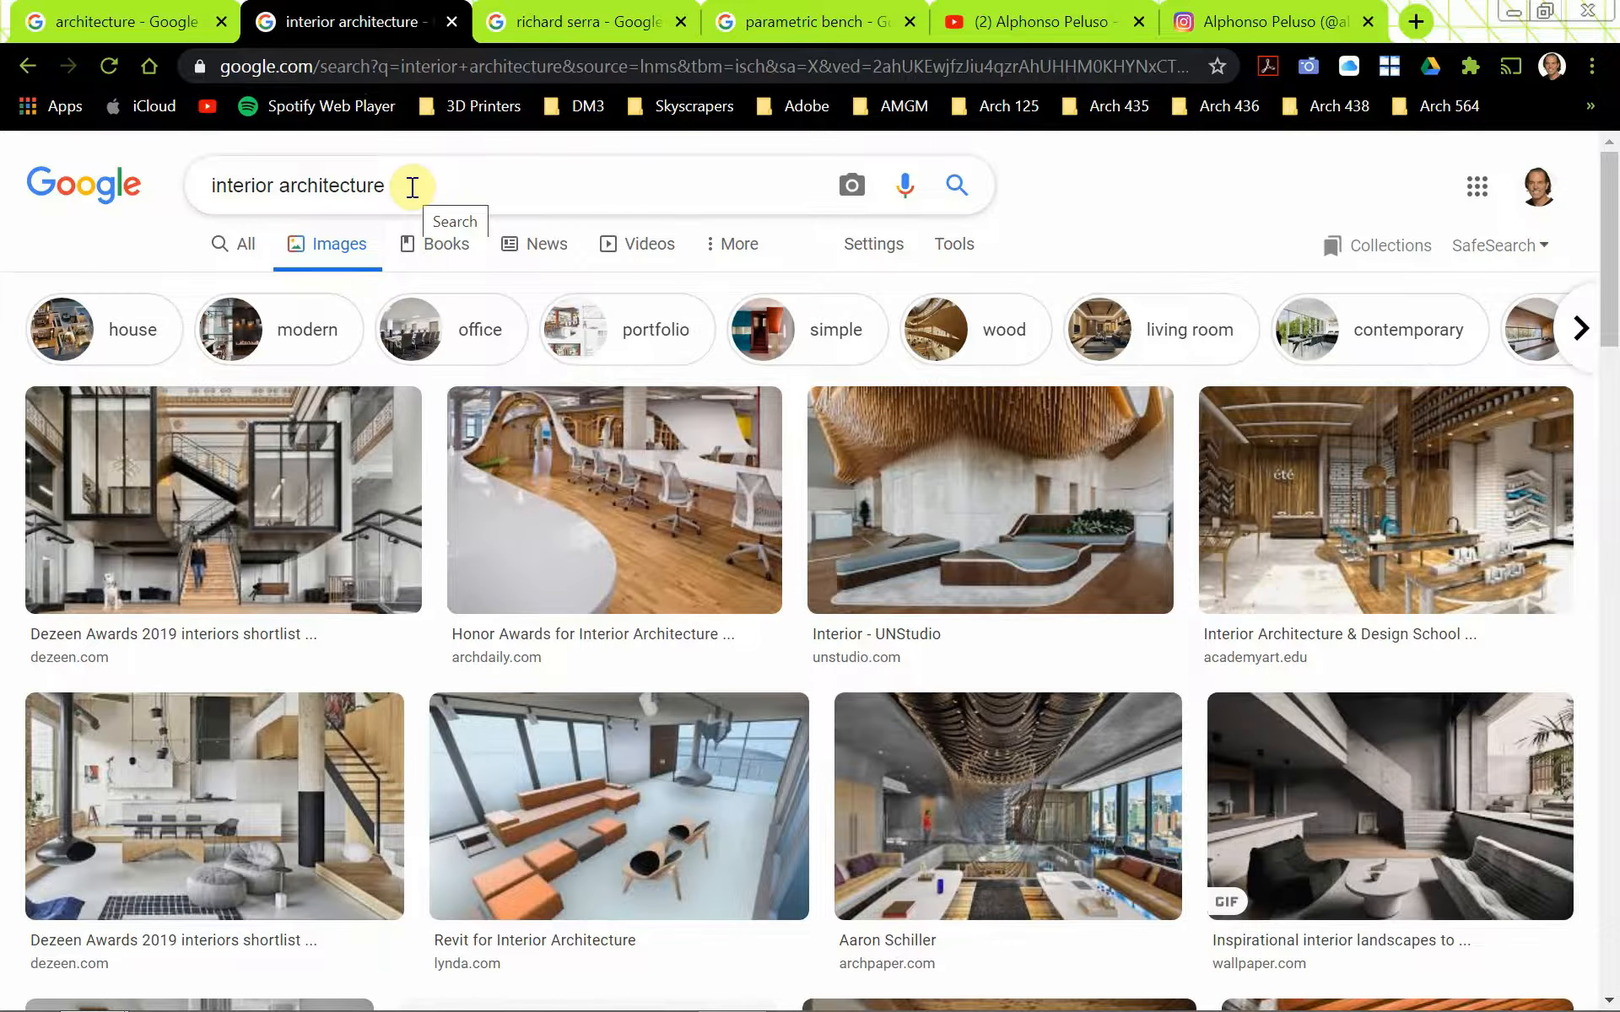
pyautogui.click(698, 525)
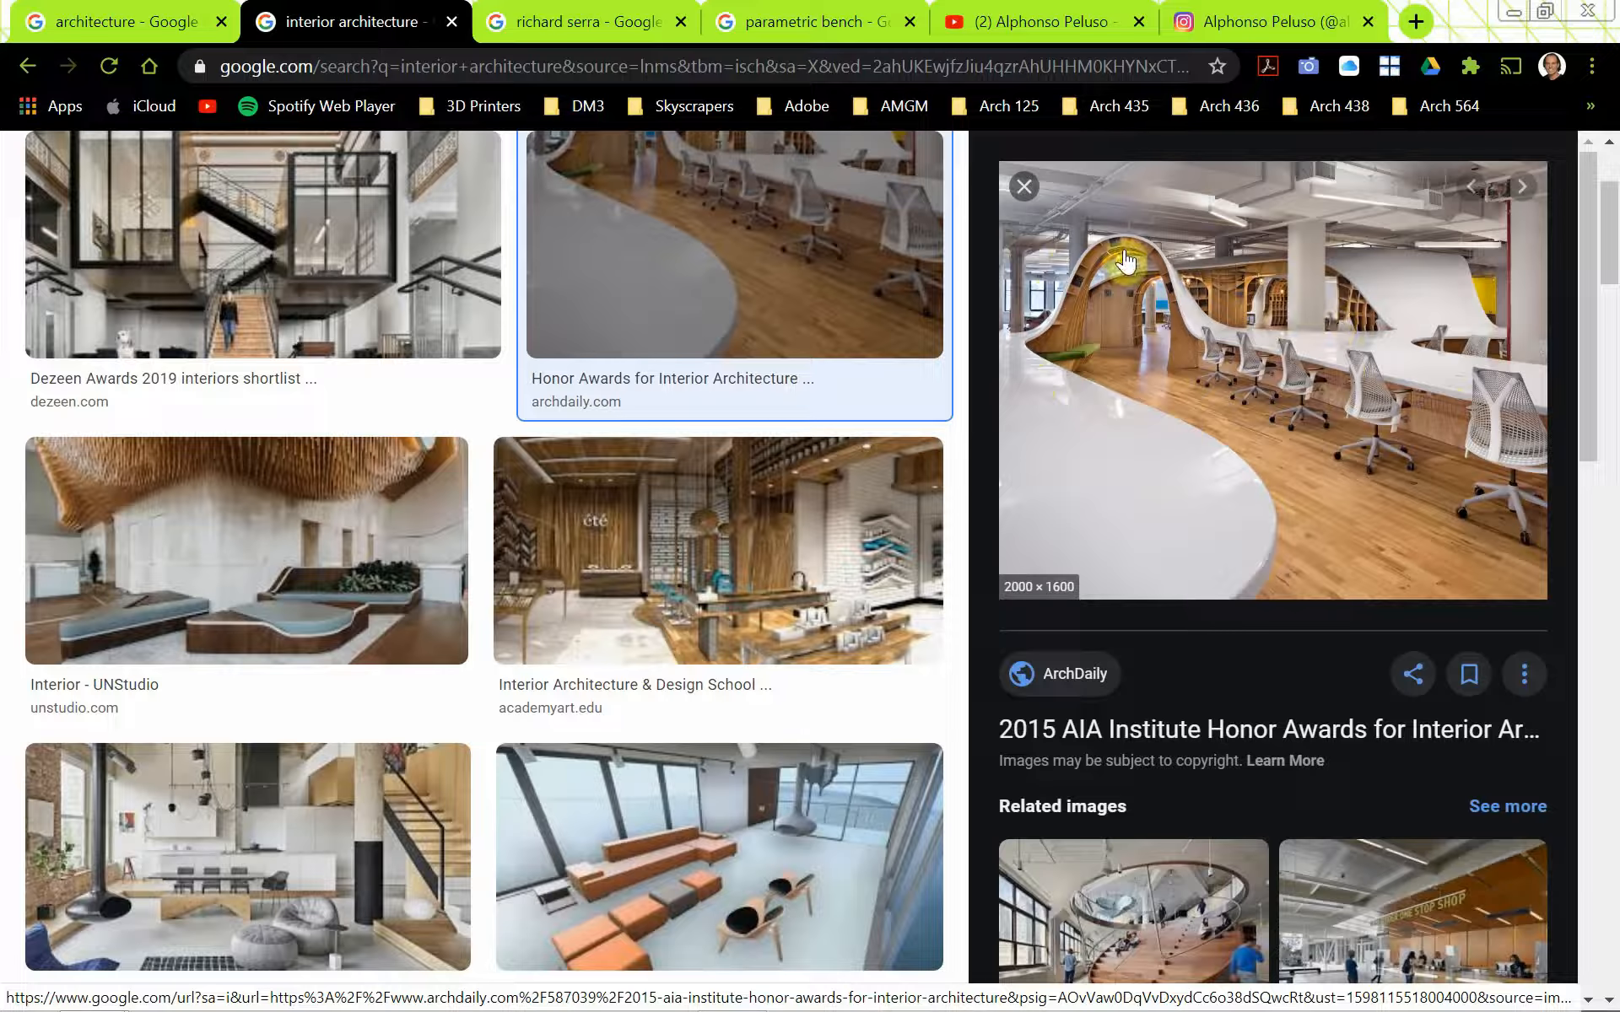
pyautogui.click(1040, 201)
pyautogui.scroll(3, 1114, 338)
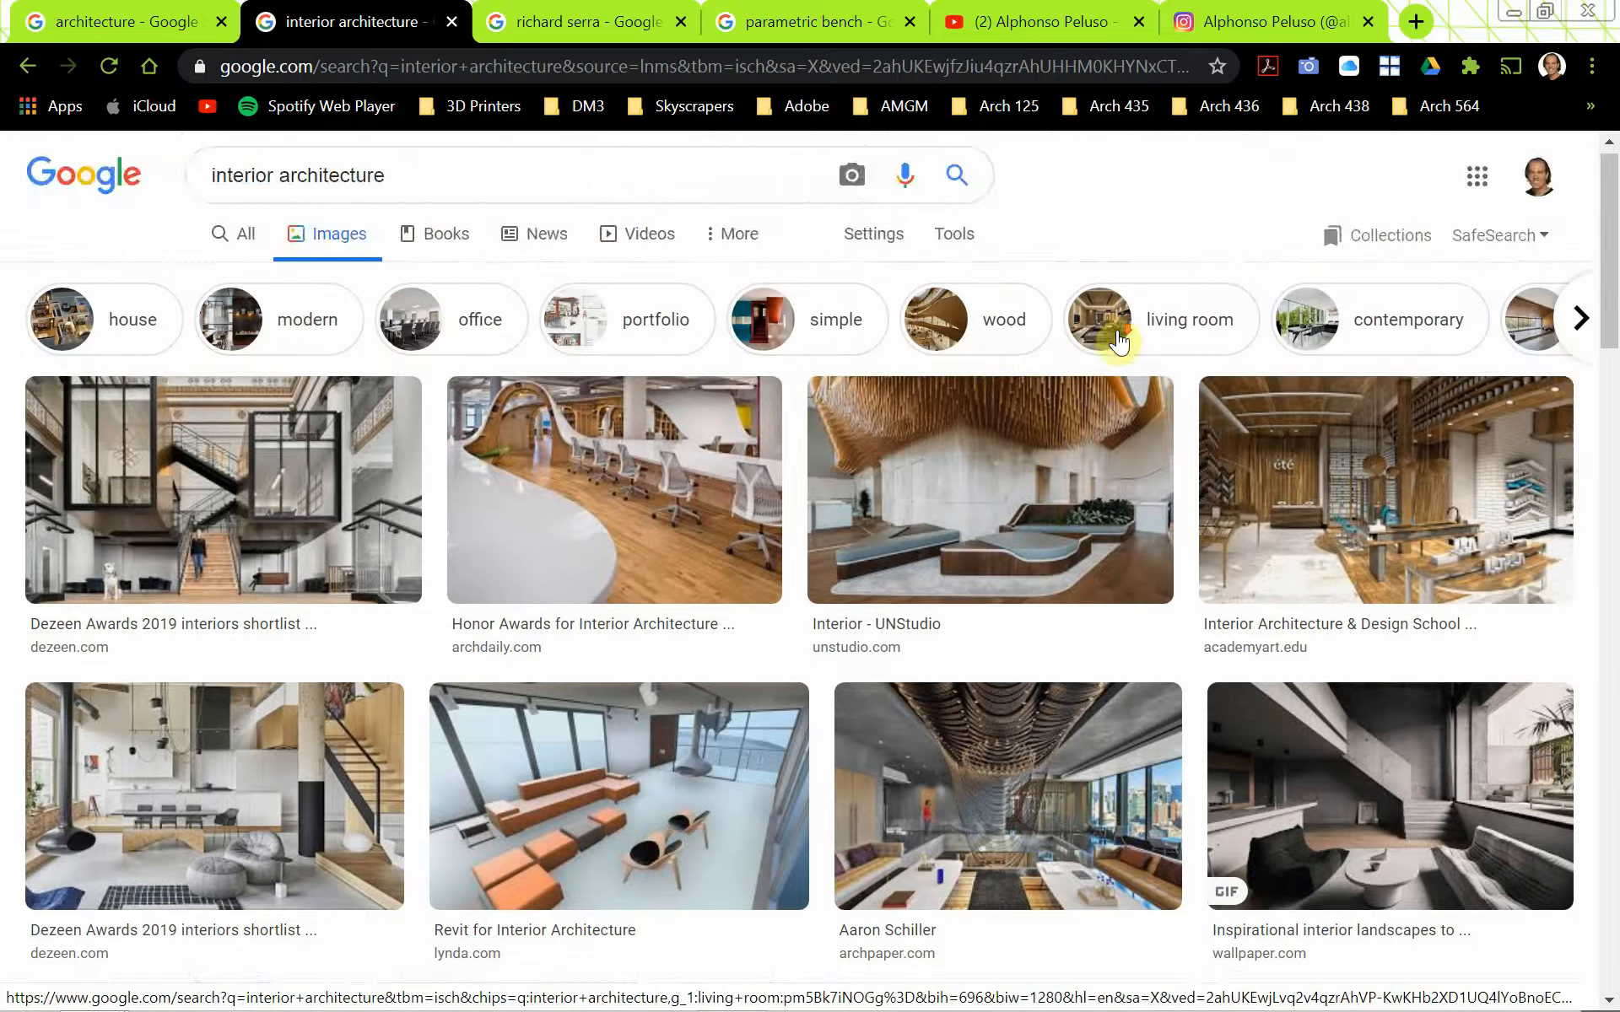
pyautogui.scroll(-1, 1120, 337)
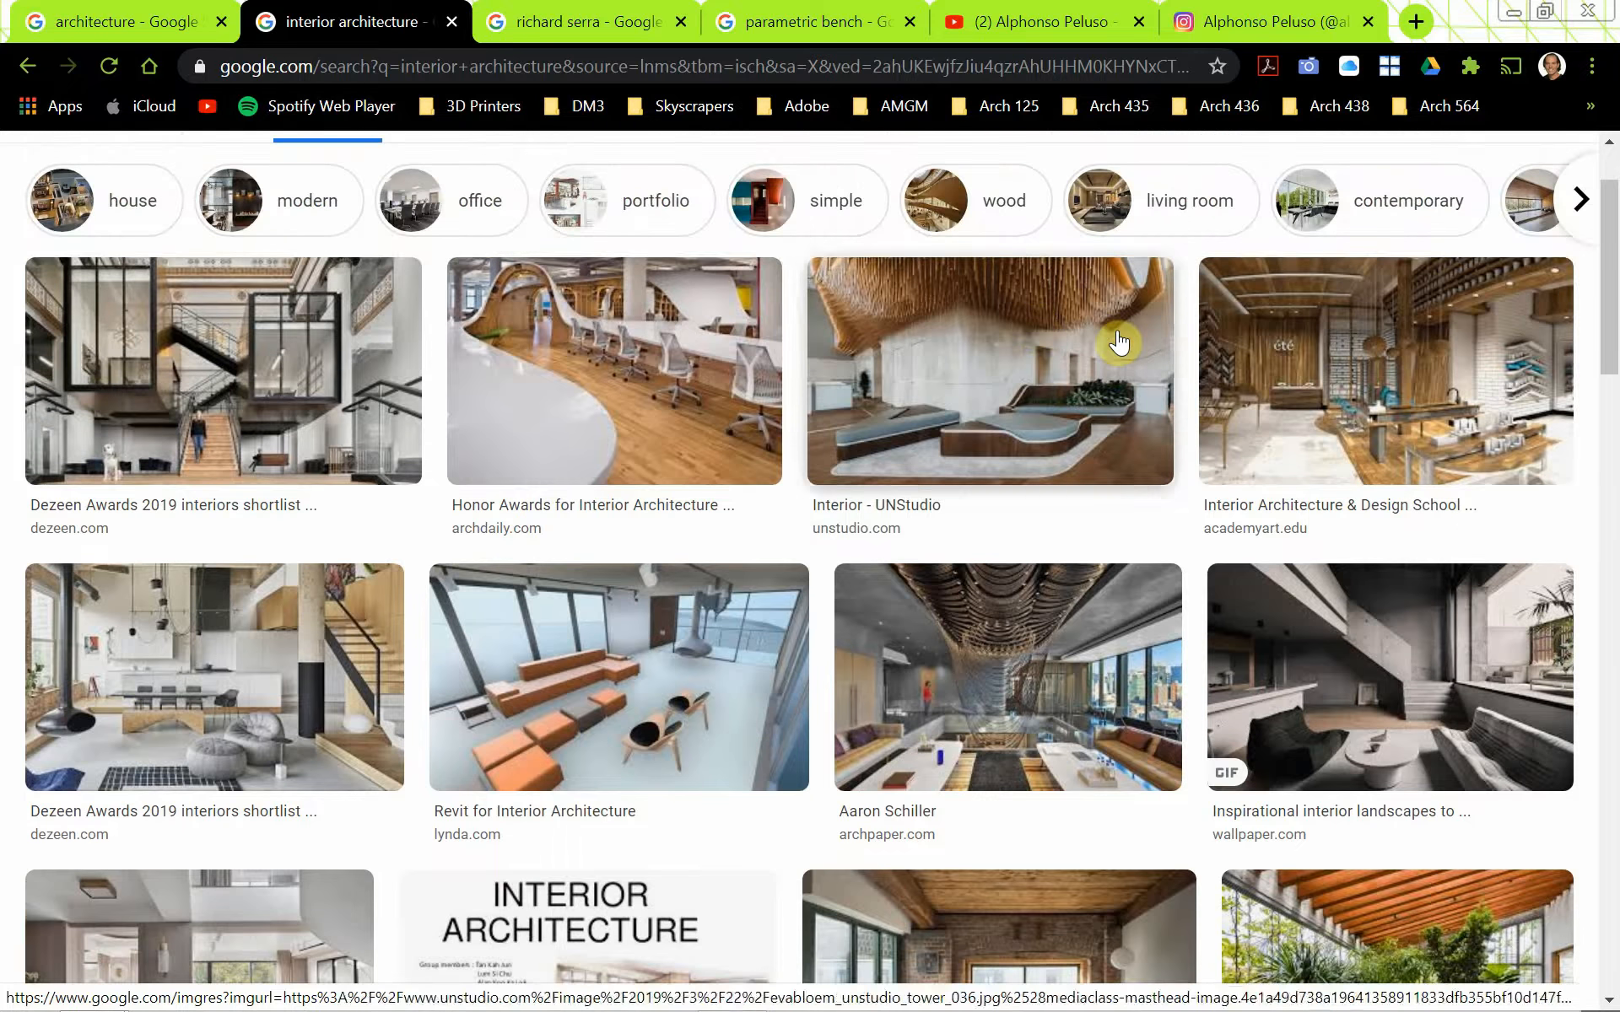
pyautogui.click(1068, 631)
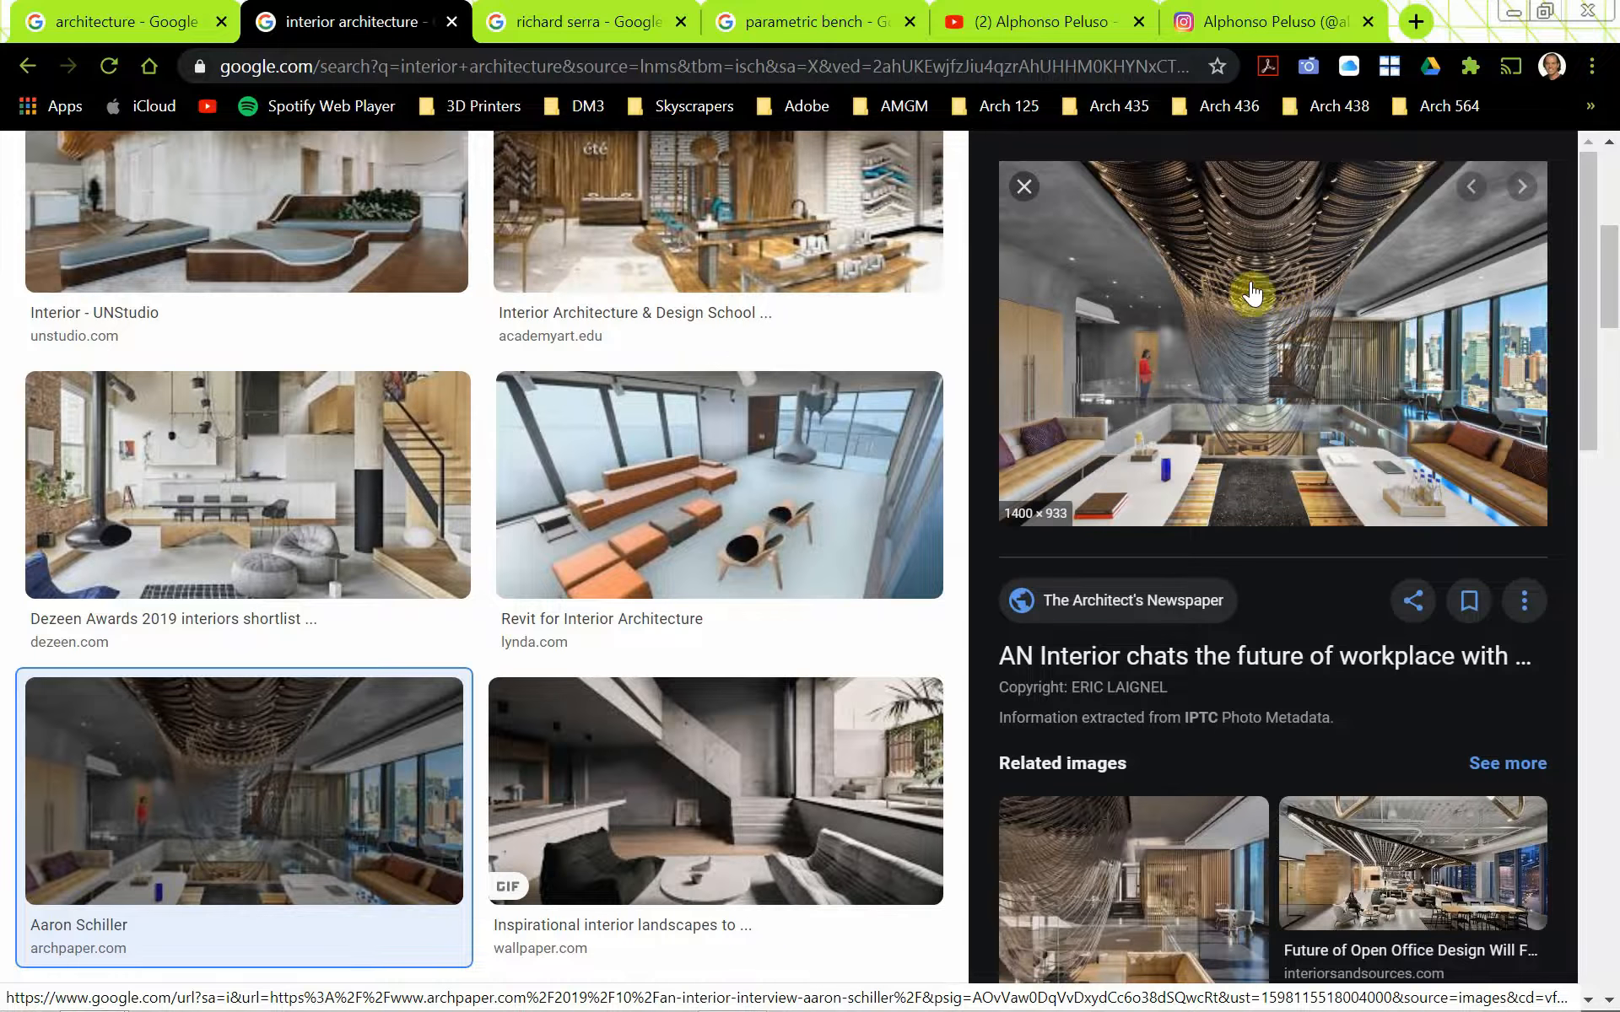
pyautogui.click(1023, 200)
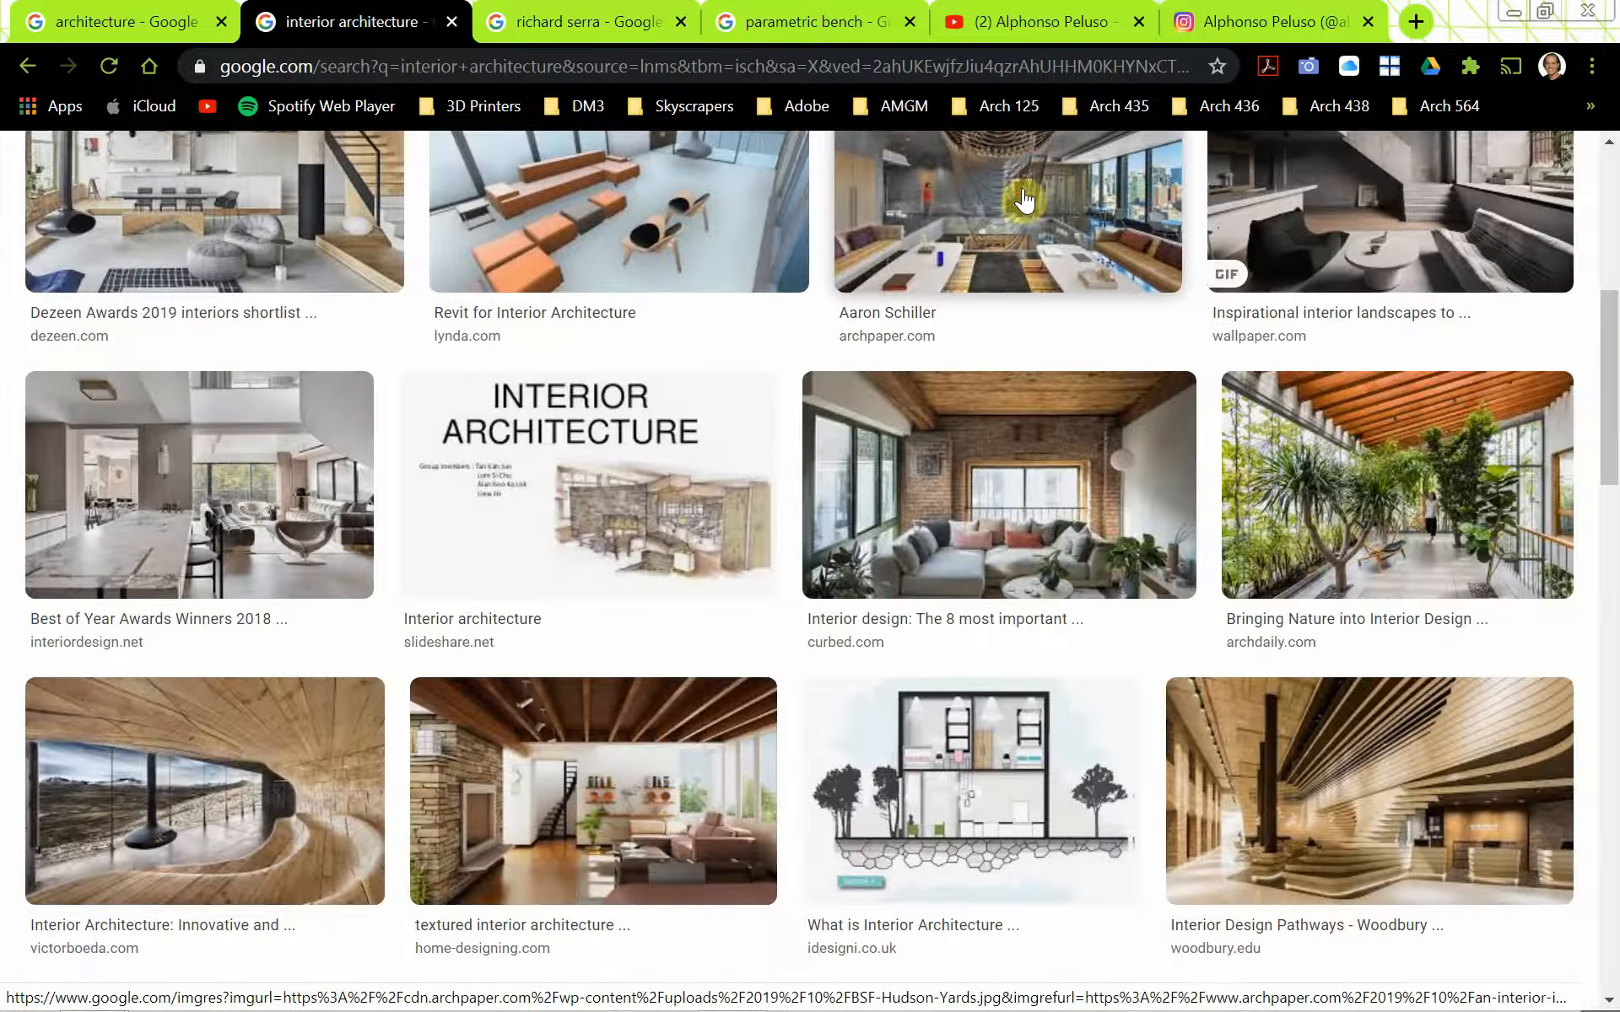
pyautogui.scroll(5, 535, 253)
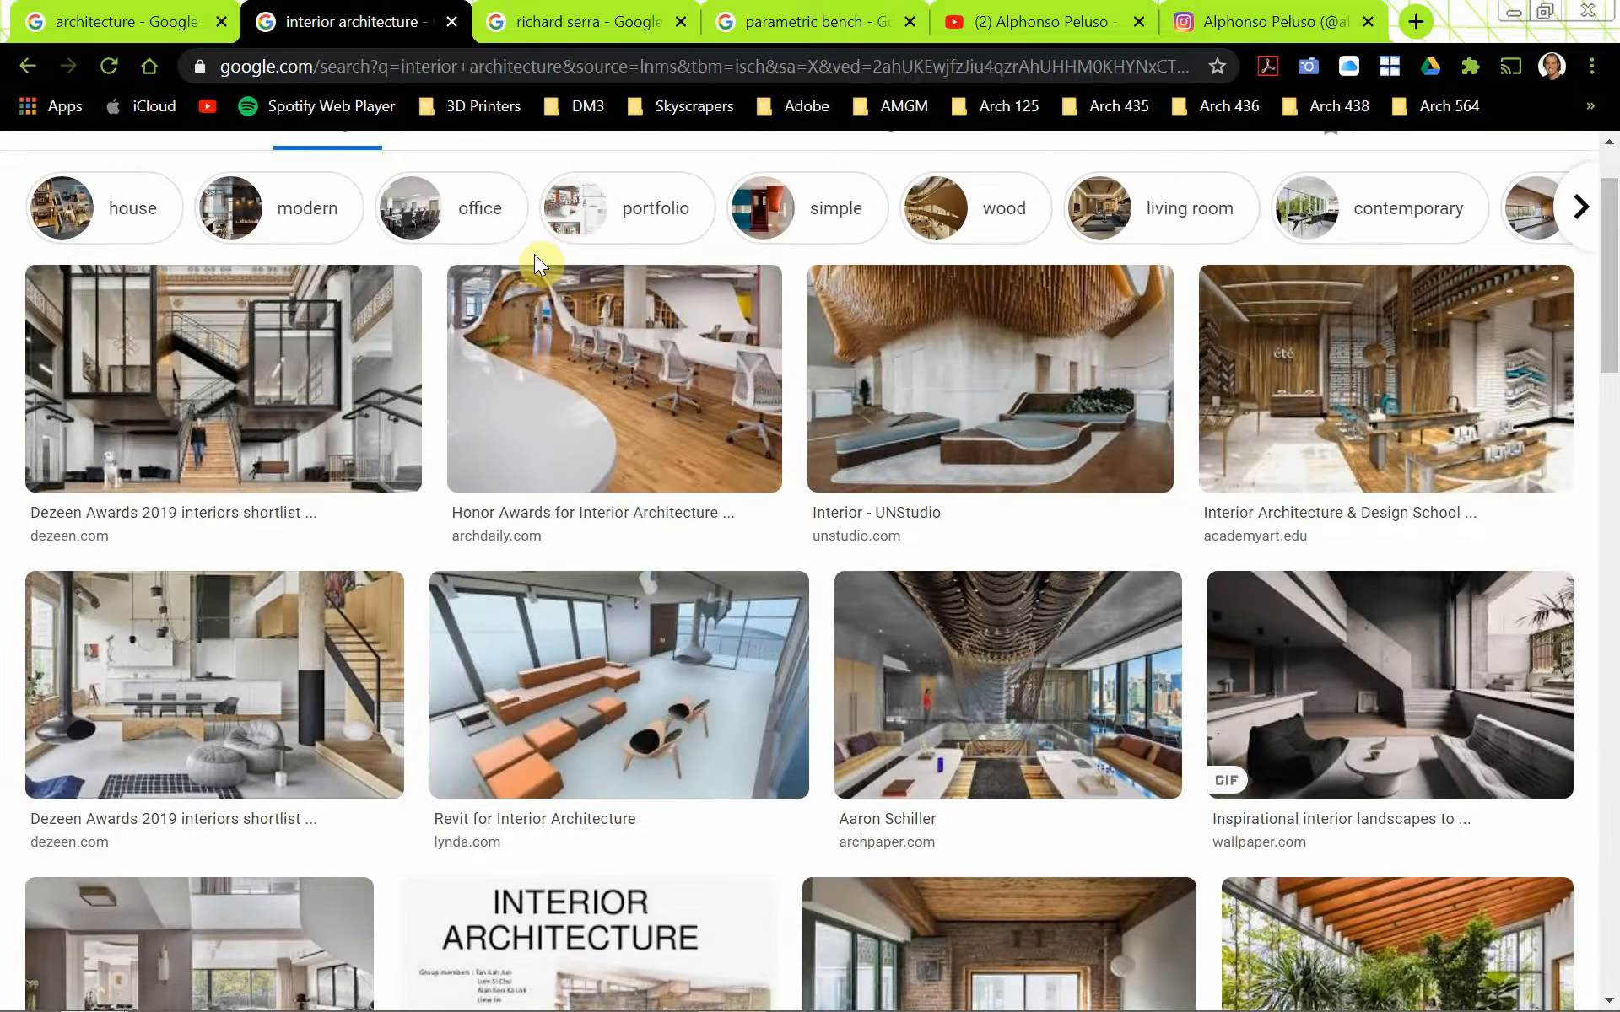
pyautogui.scroll(2, 534, 255)
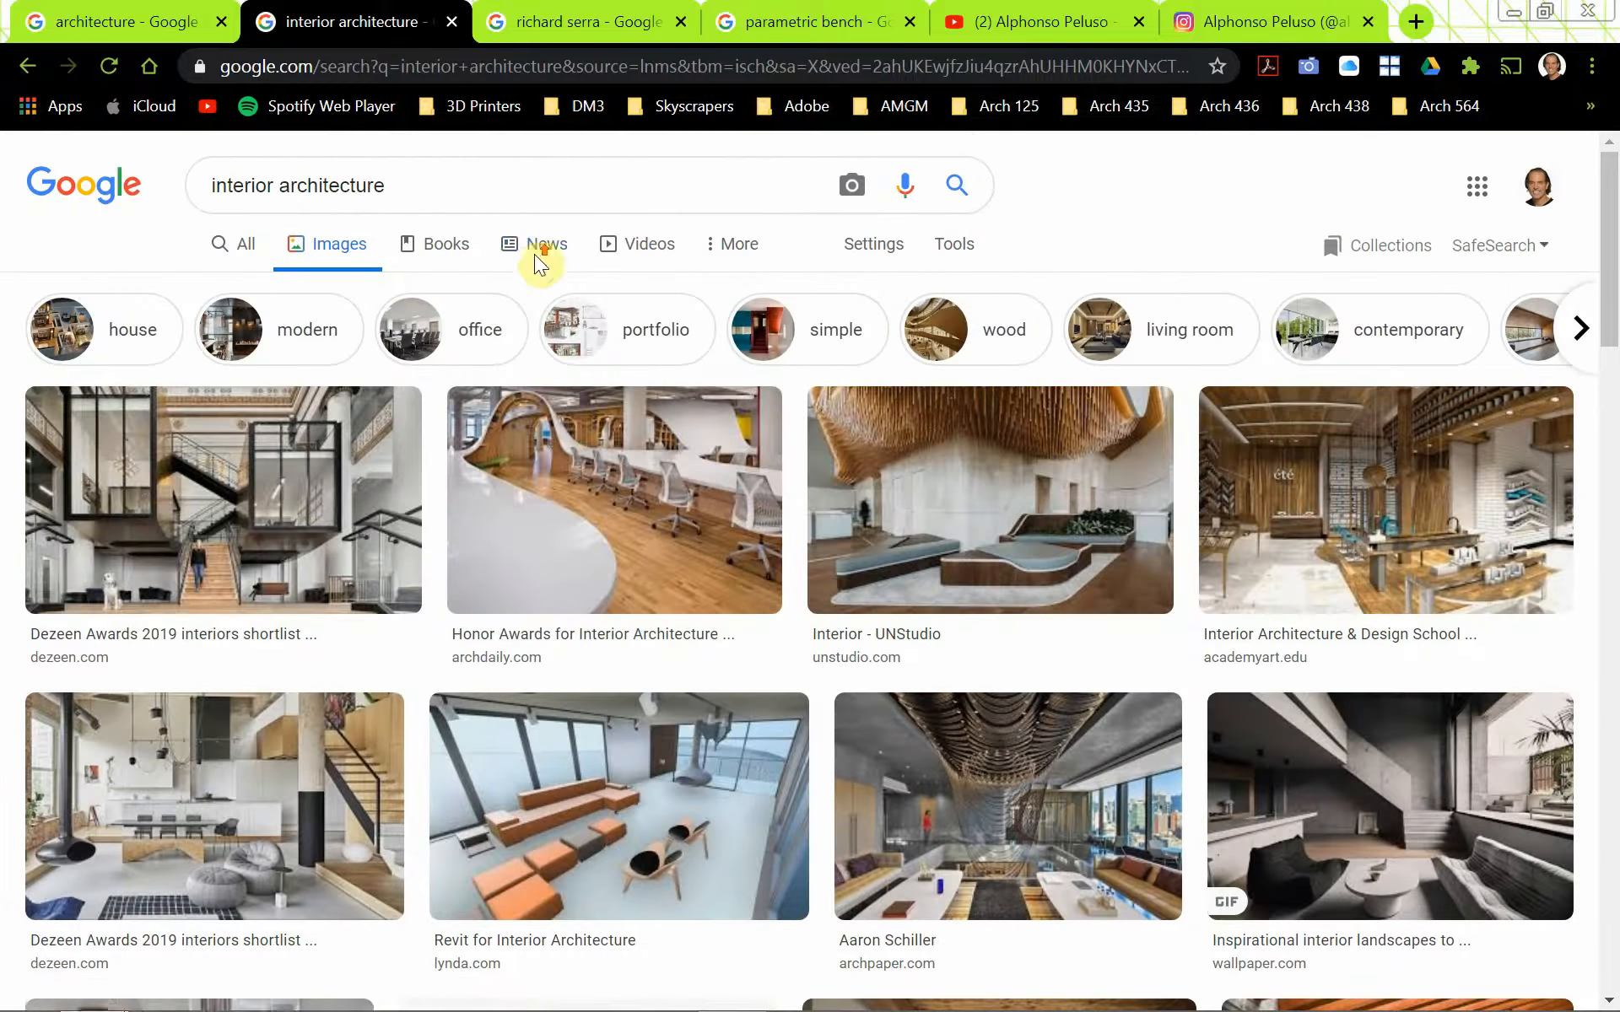
# Preview the first Artsy sculpture image in the Richard Serra image results
pyautogui.click(564, 24)
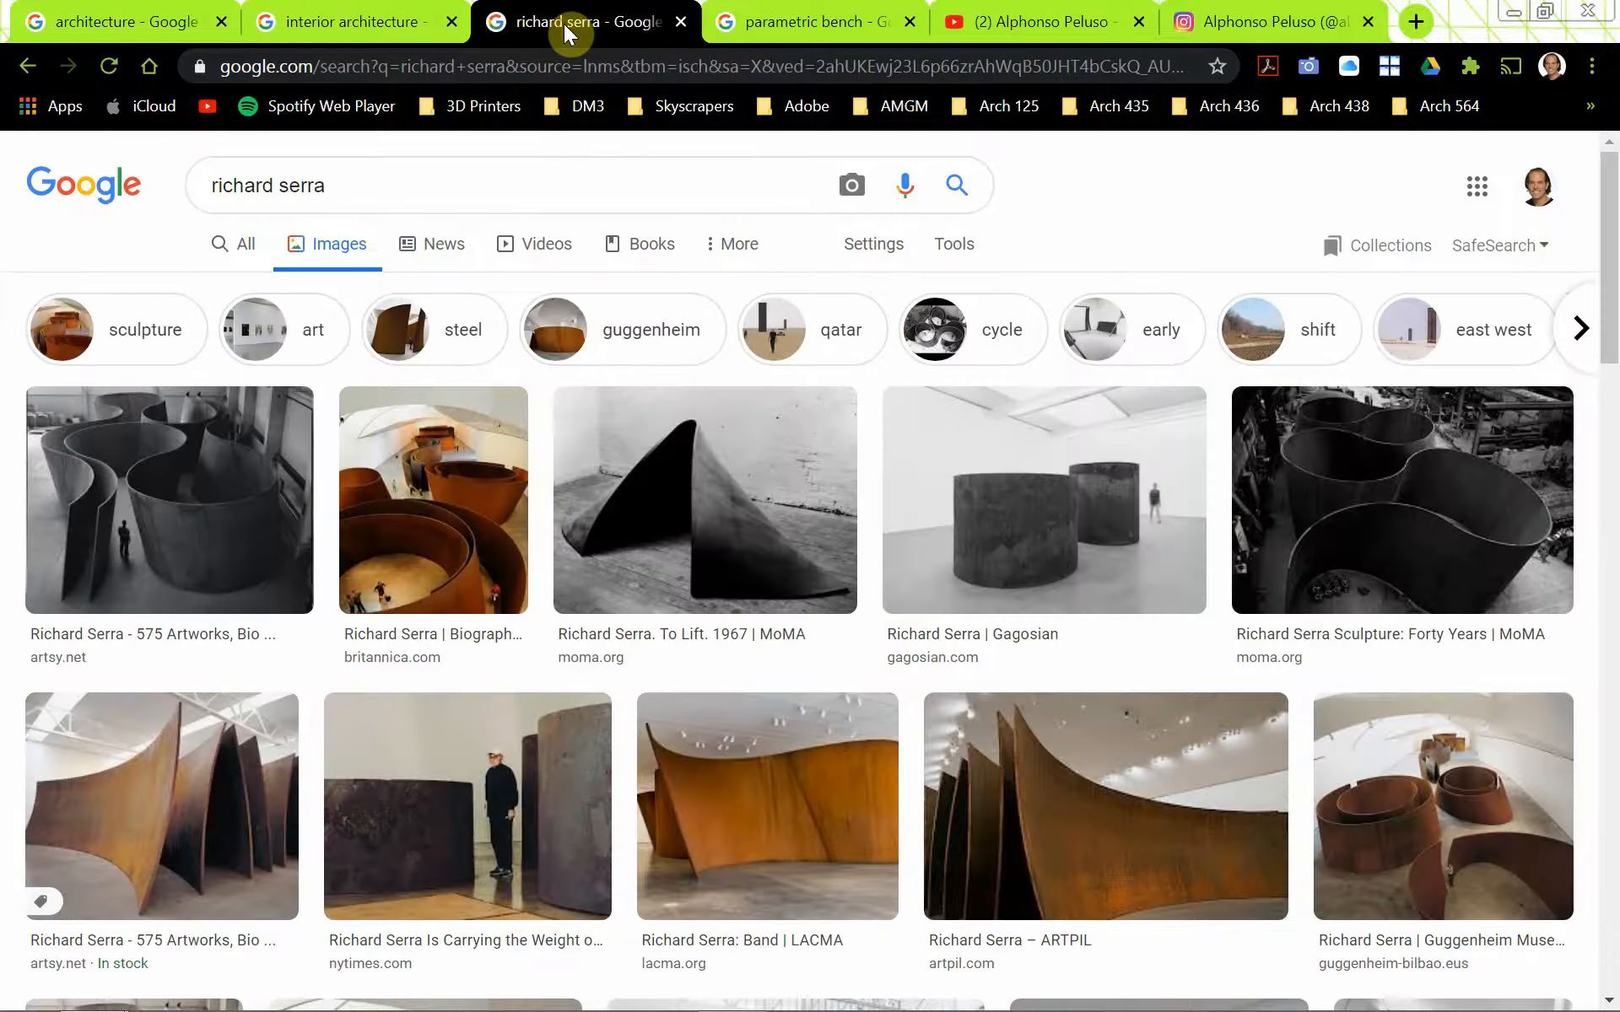
pyautogui.click(271, 579)
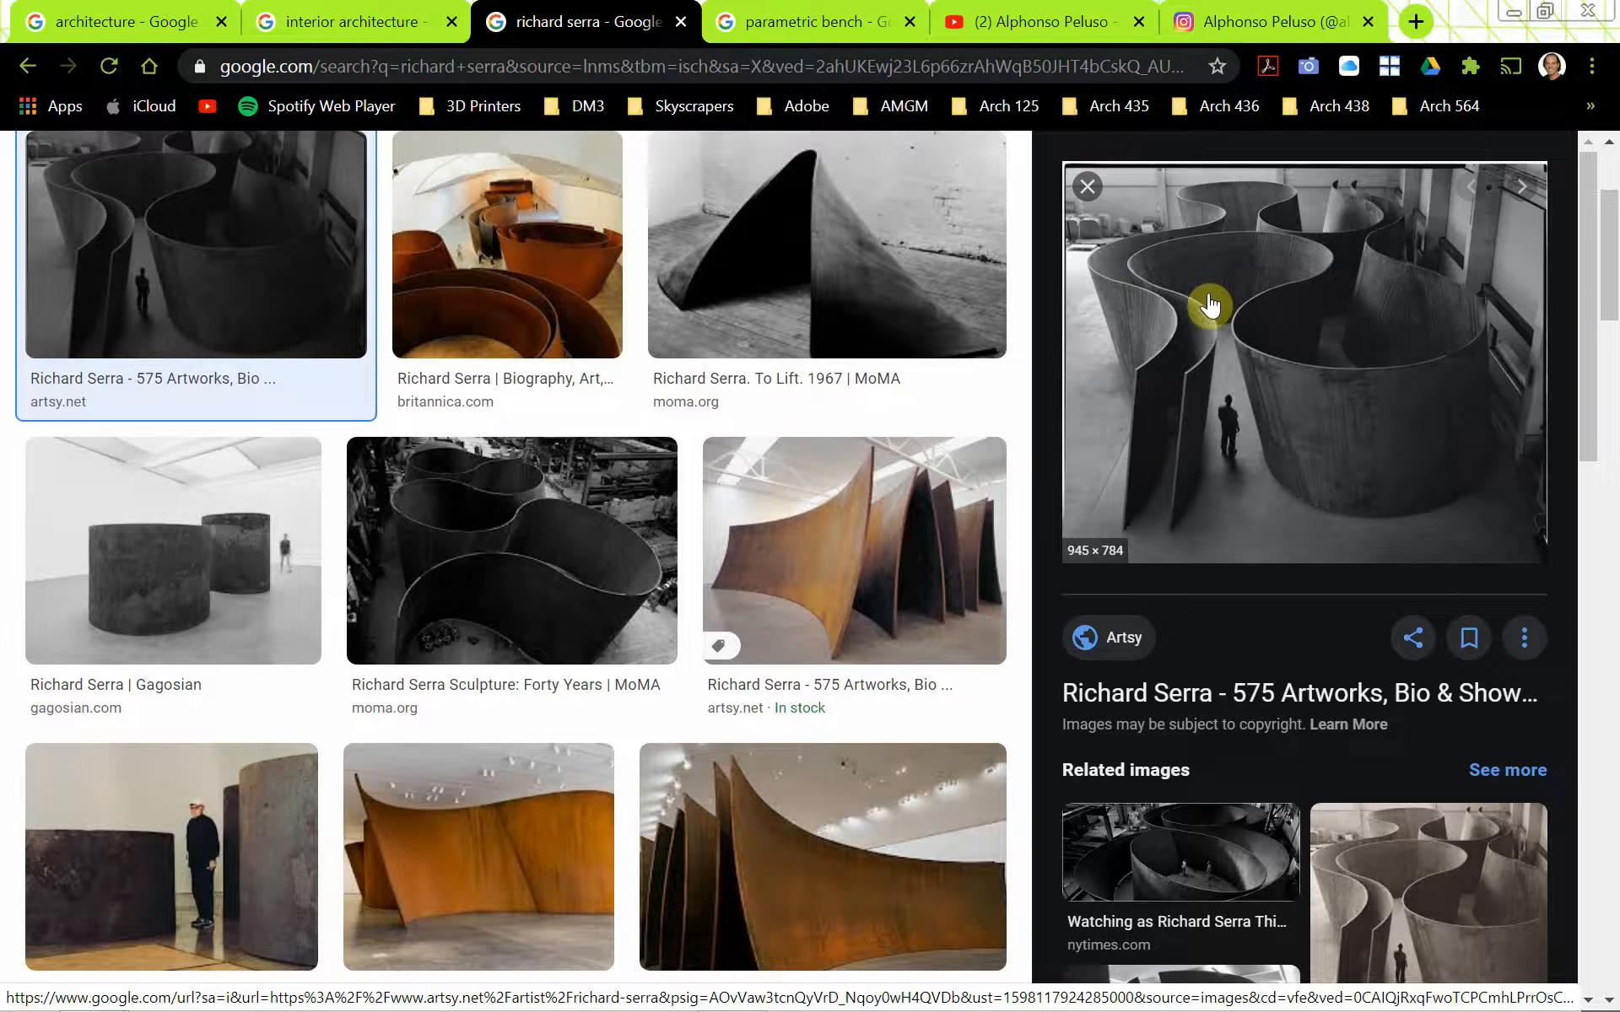
# Switch back to Rhino, save Sweep_Test.3dm and start a new model from the Small Objects - Inches template
pyautogui.hotkey('alt', 'Tab')
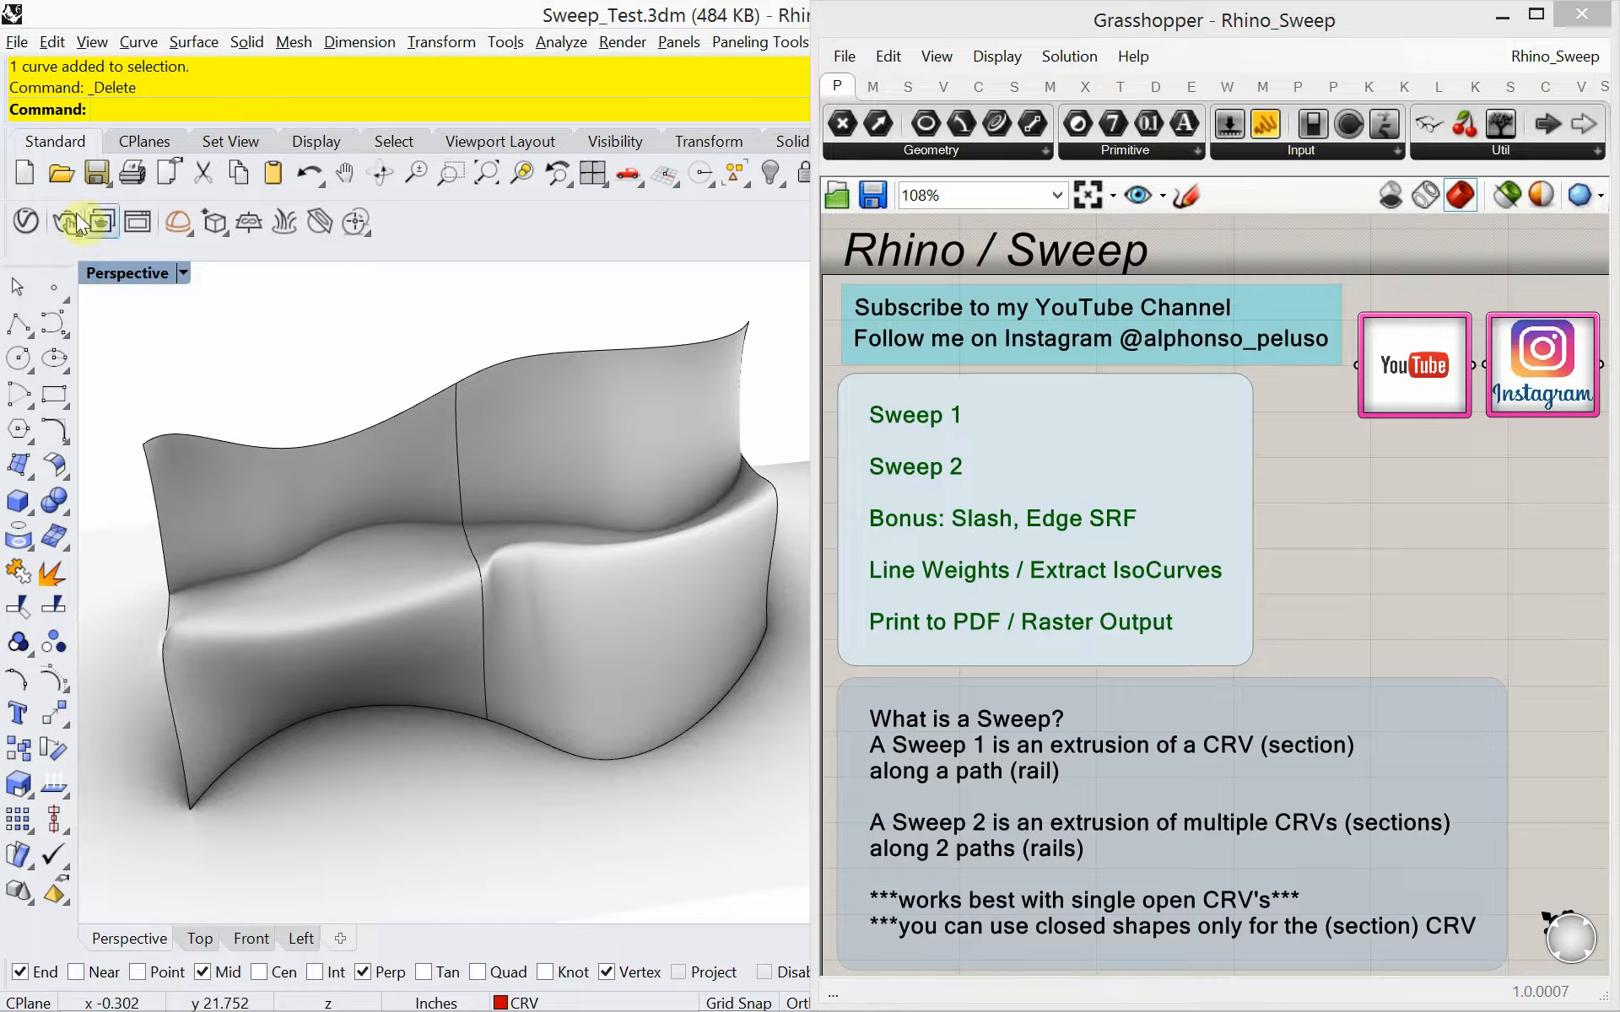
pyautogui.click(17, 44)
pyautogui.click(38, 67)
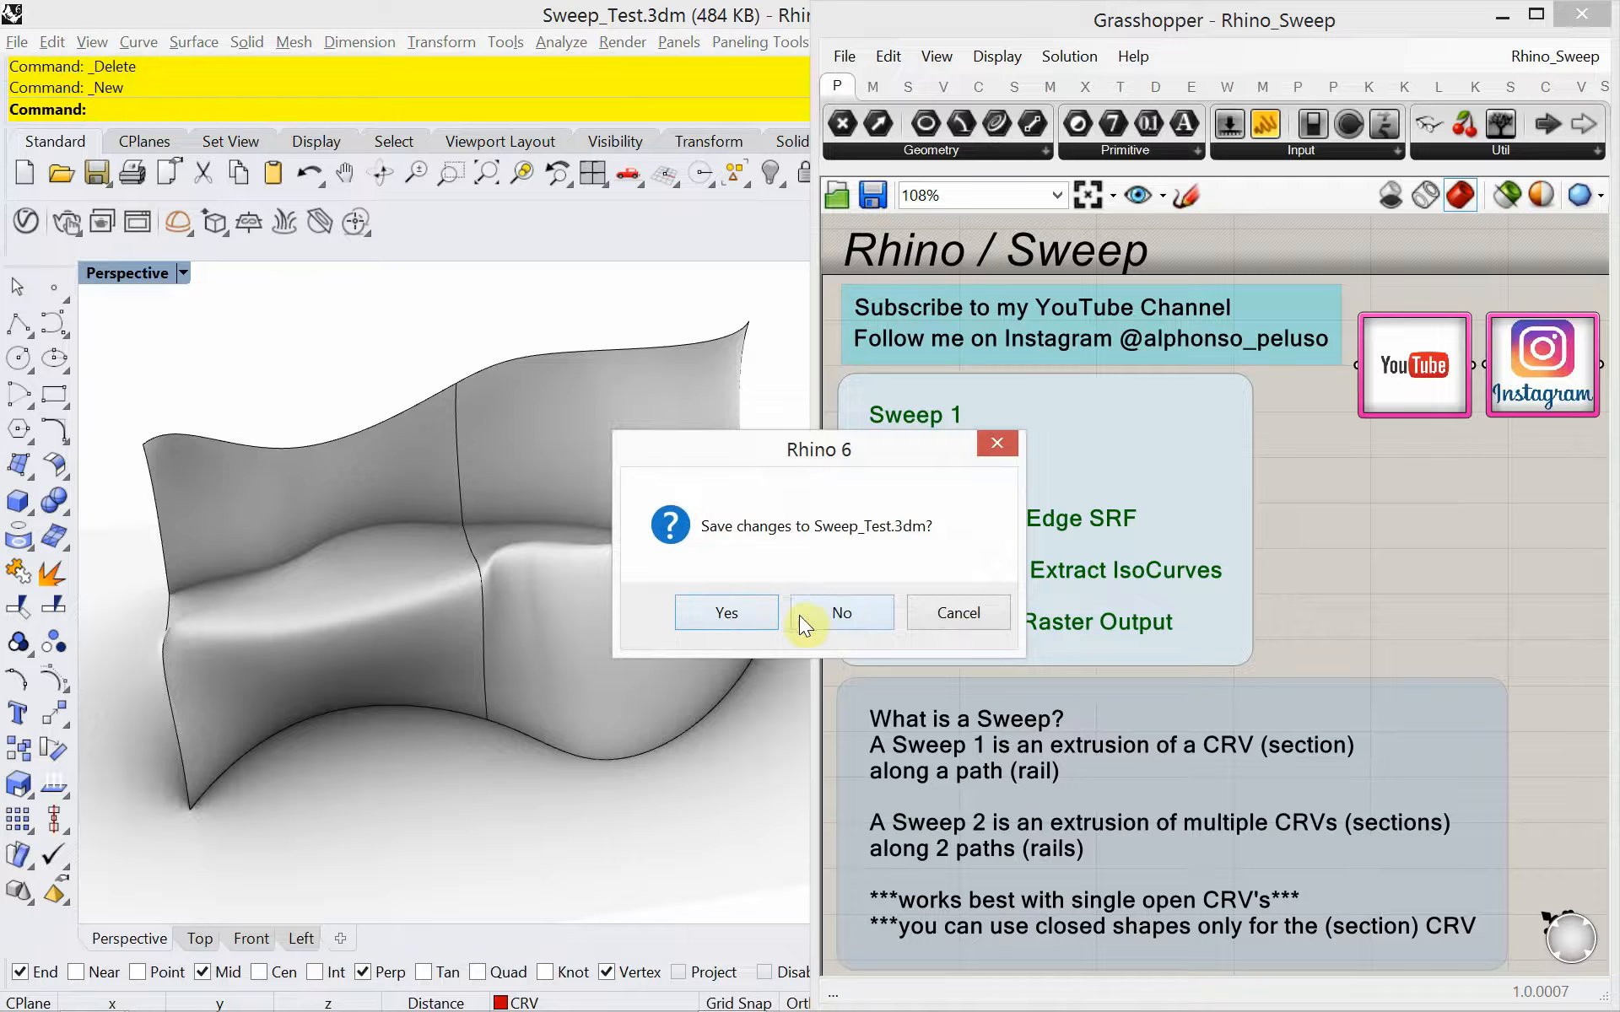
pyautogui.click(748, 613)
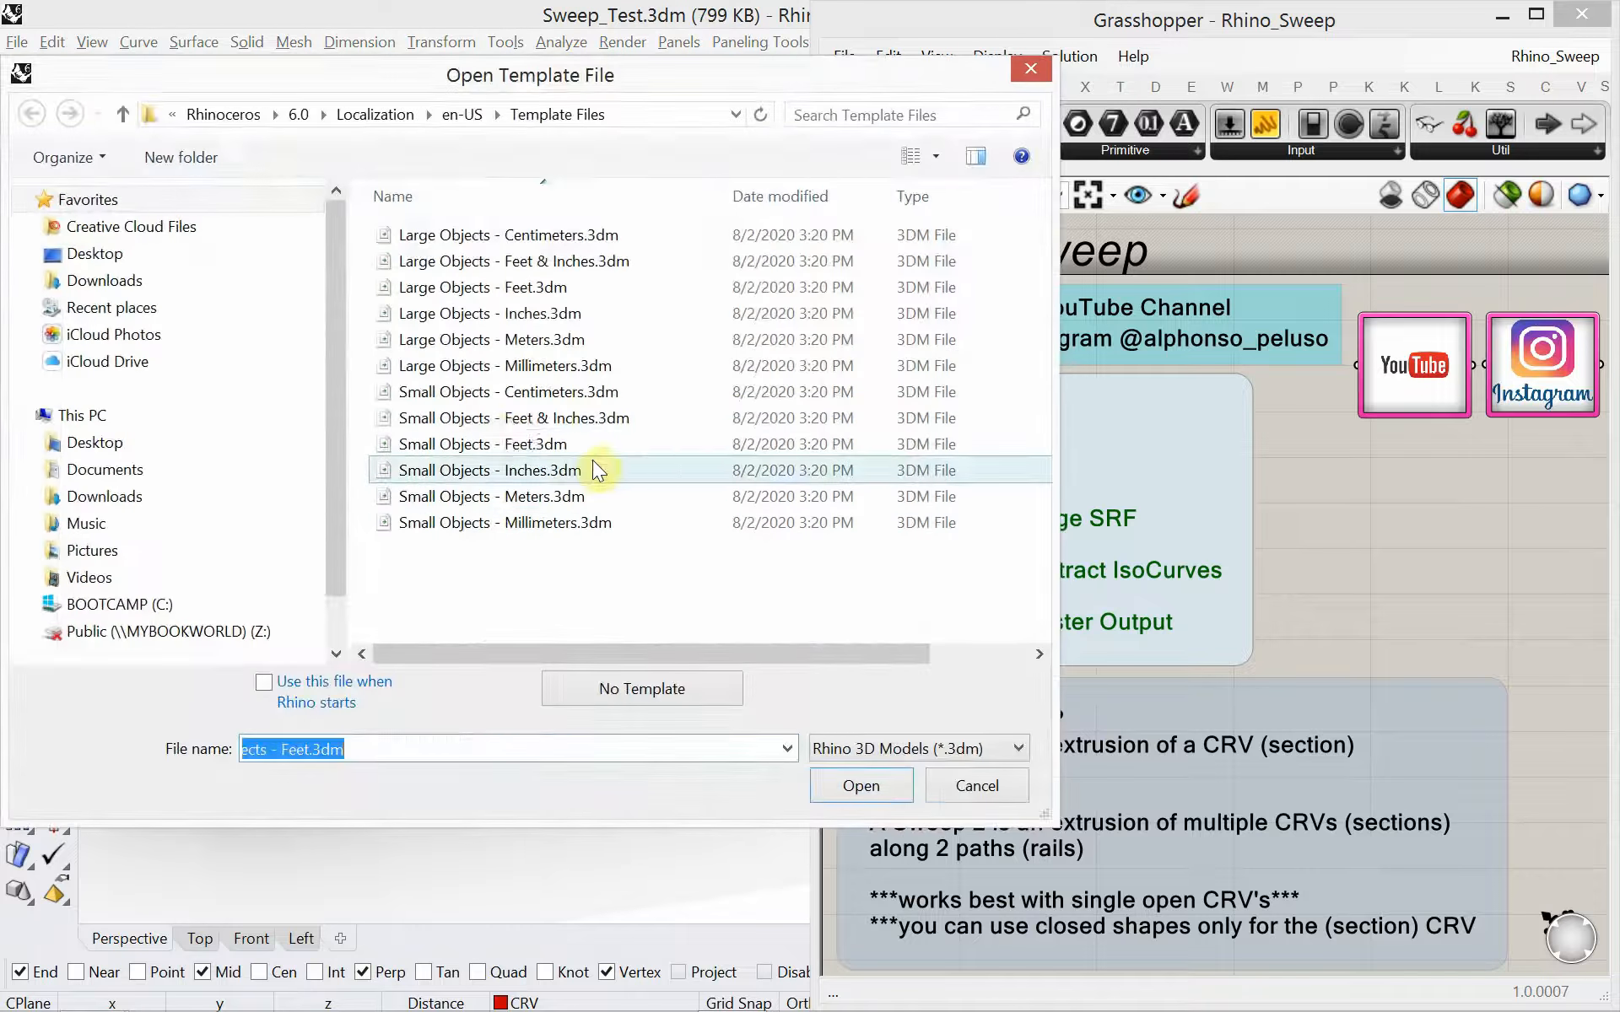
pyautogui.doubleClick(469, 474)
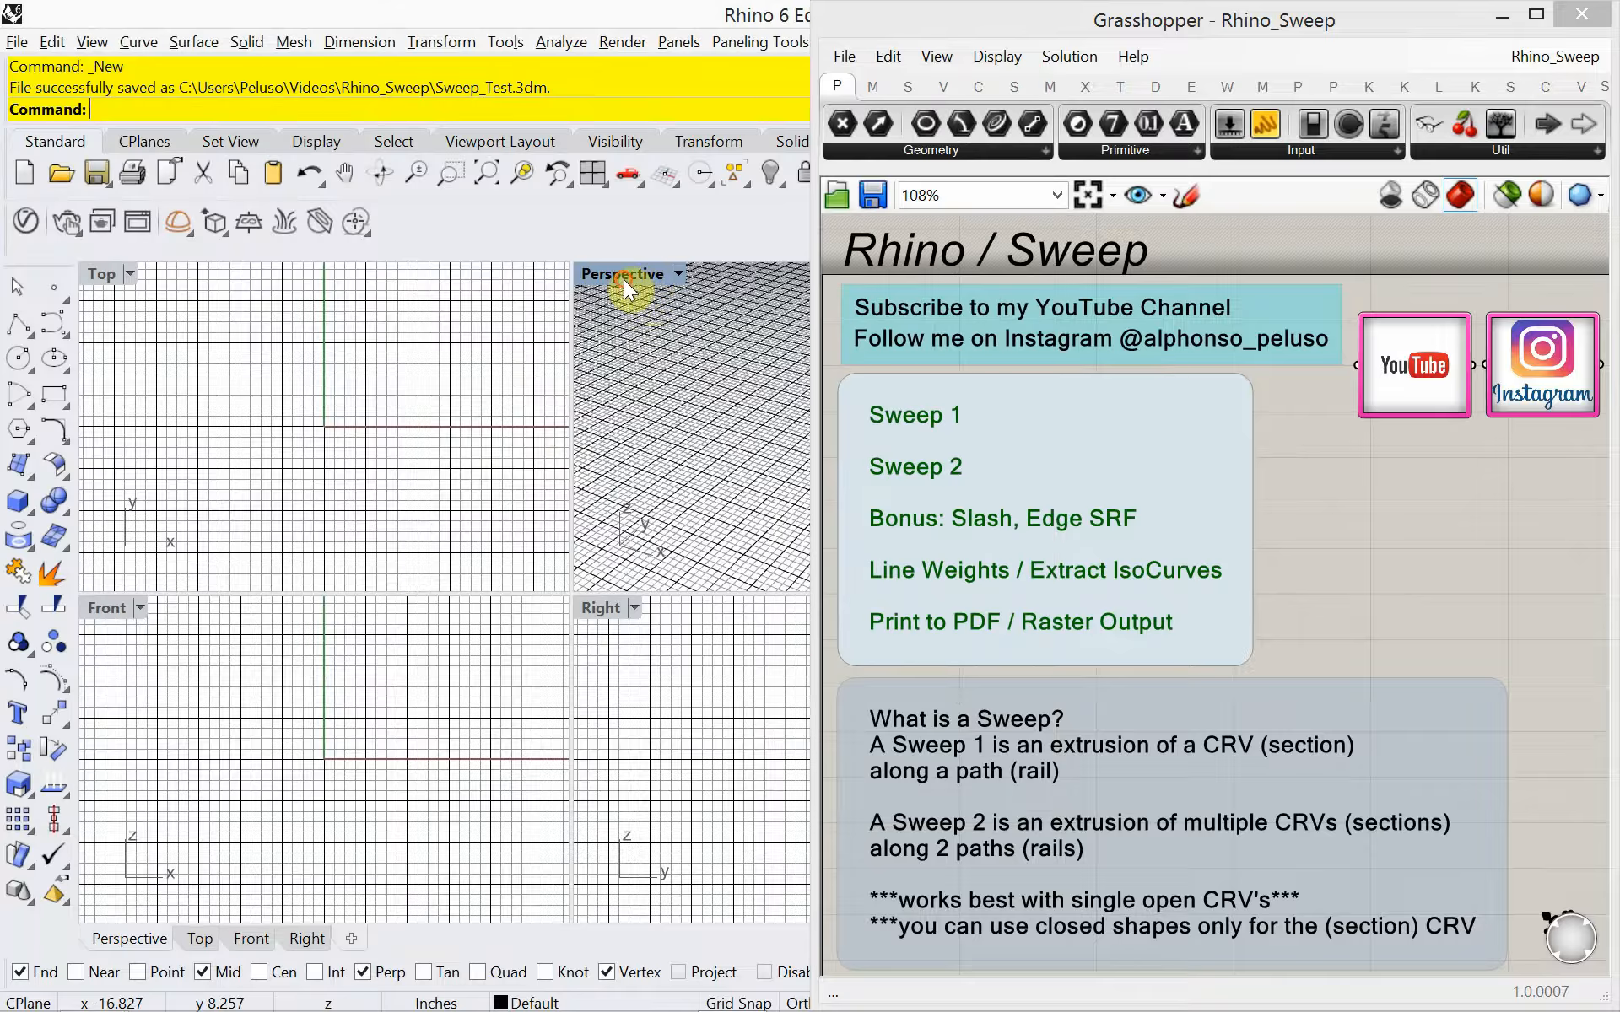
# Maximize the Perspective viewport of the new model
pyautogui.doubleClick(624, 280)
pyautogui.moveTo(390, 647)
pyautogui.mouseDown(button='right')
pyautogui.moveTo(405, 742)
pyautogui.moveTo(516, 716)
pyautogui.moveTo(380, 784)
pyautogui.moveTo(379, 694)
pyautogui.moveTo(357, 715)
pyautogui.moveTo(390, 650)
pyautogui.mouseUp(button='right')
pyautogui.scroll(3, 344, 723)
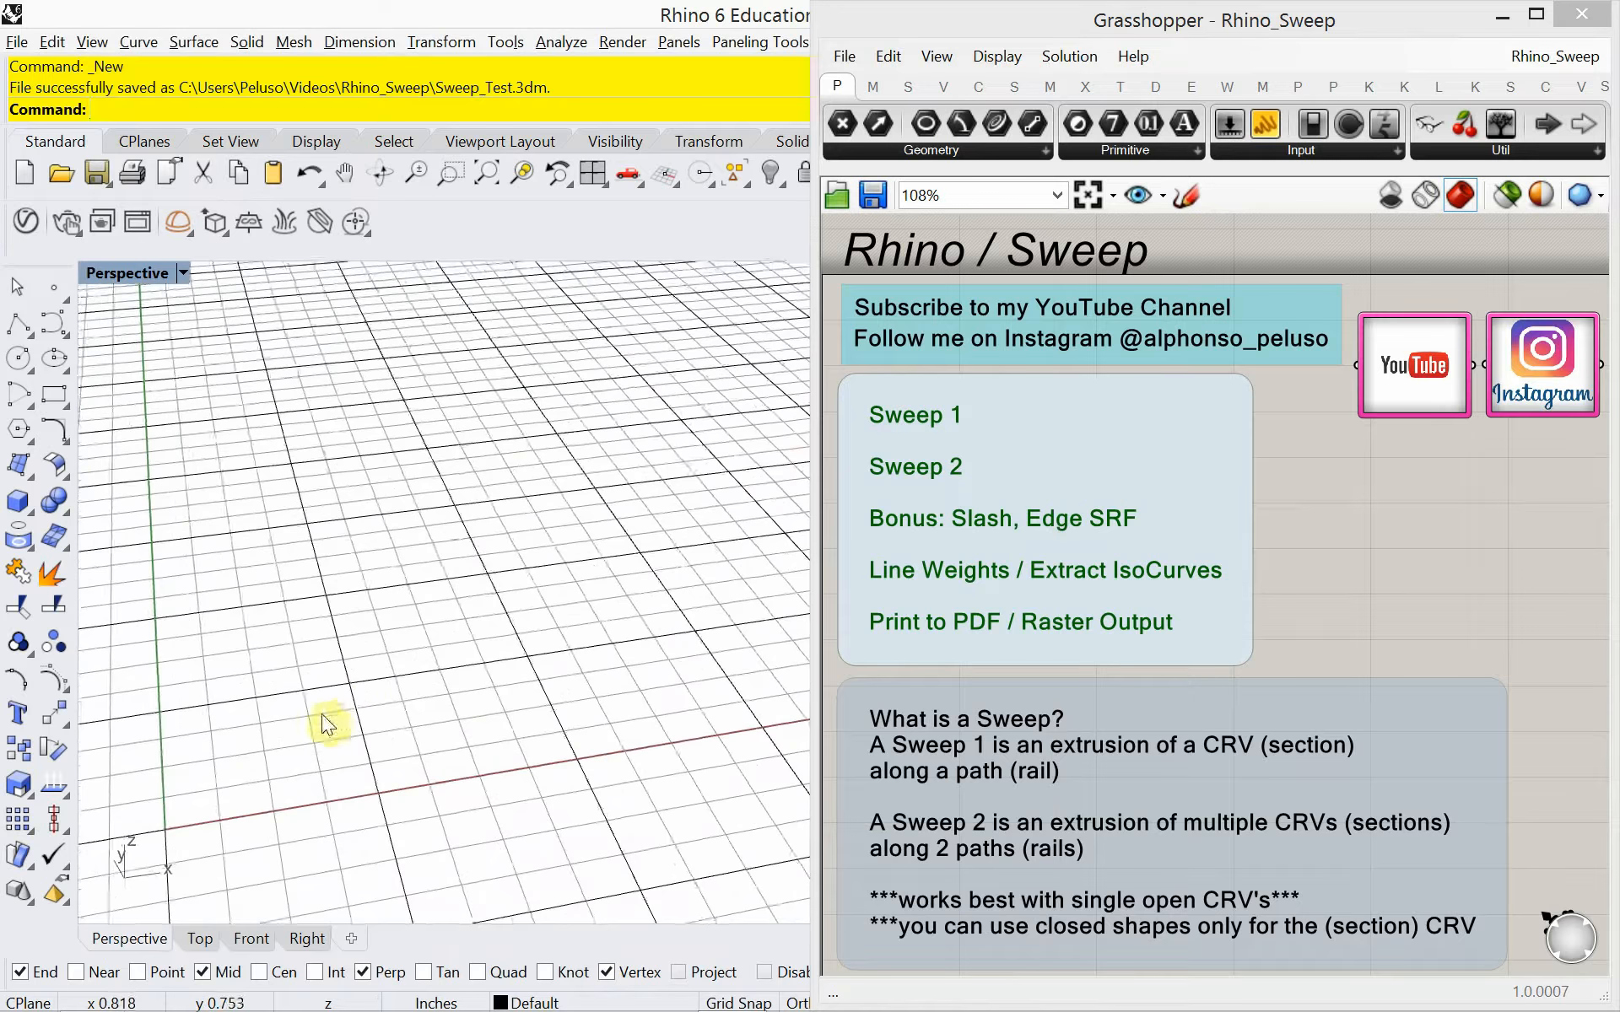
pyautogui.scroll(5, 327, 724)
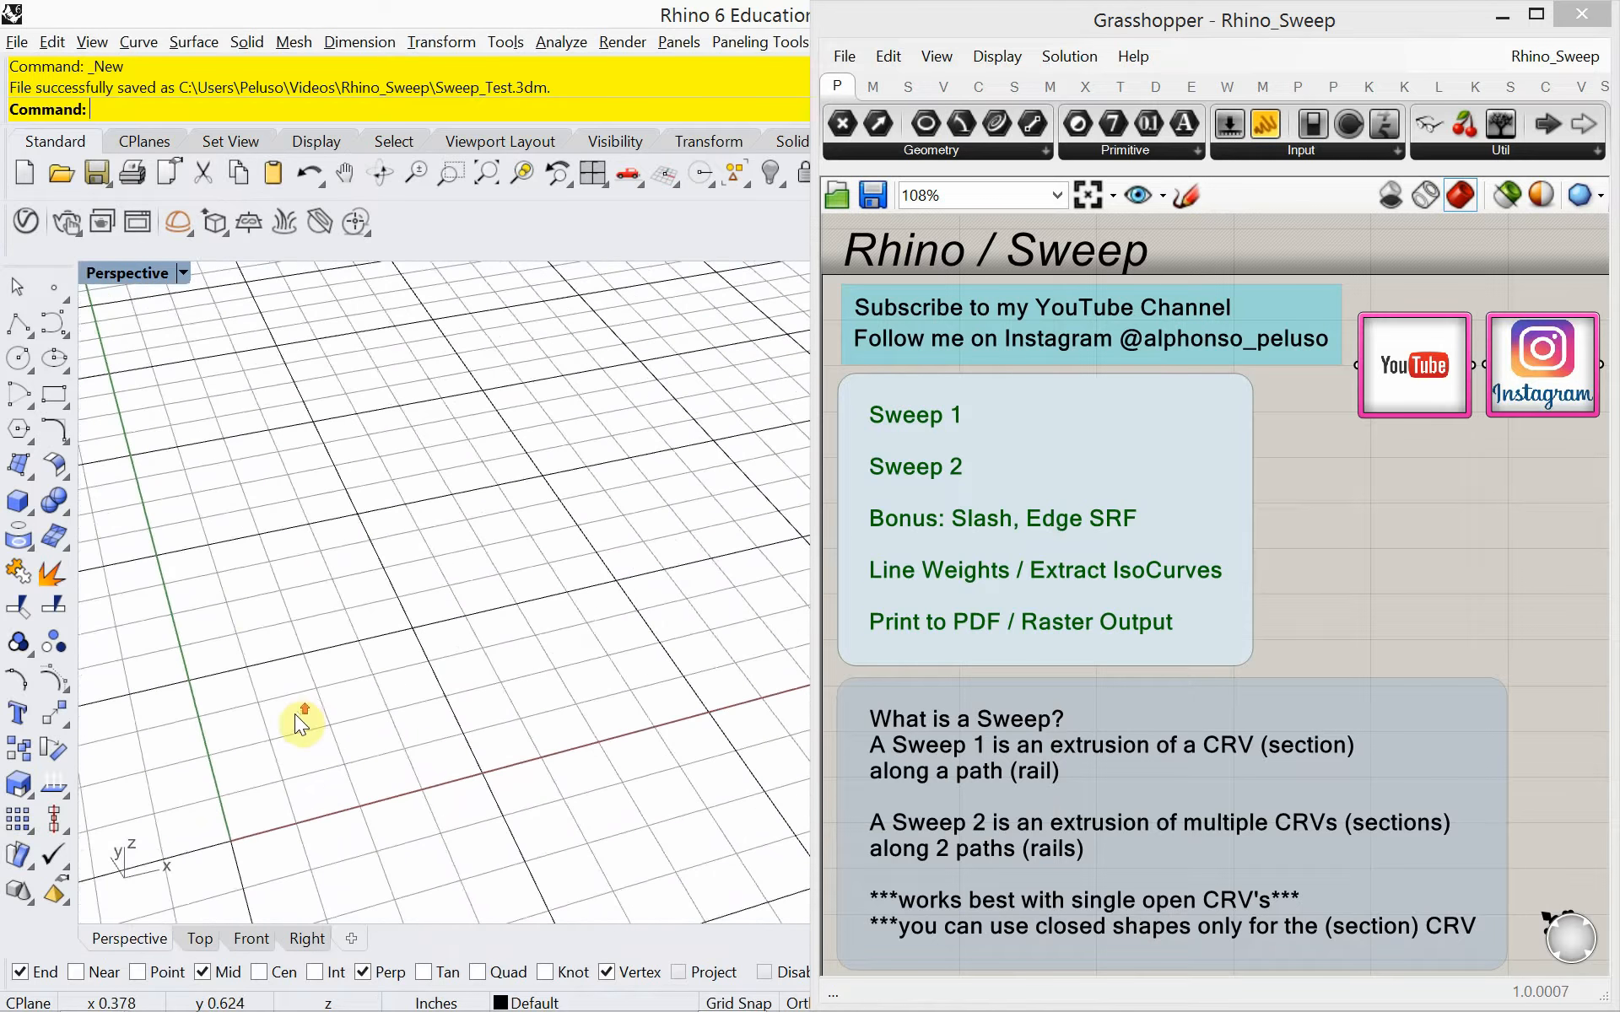
# Configure the document grid to 10 lines, 1-inch minor spacing, major lines every 5 and 1-inch snap spacing
pyautogui.write('DocumentProperties')
pyautogui.press('Return')
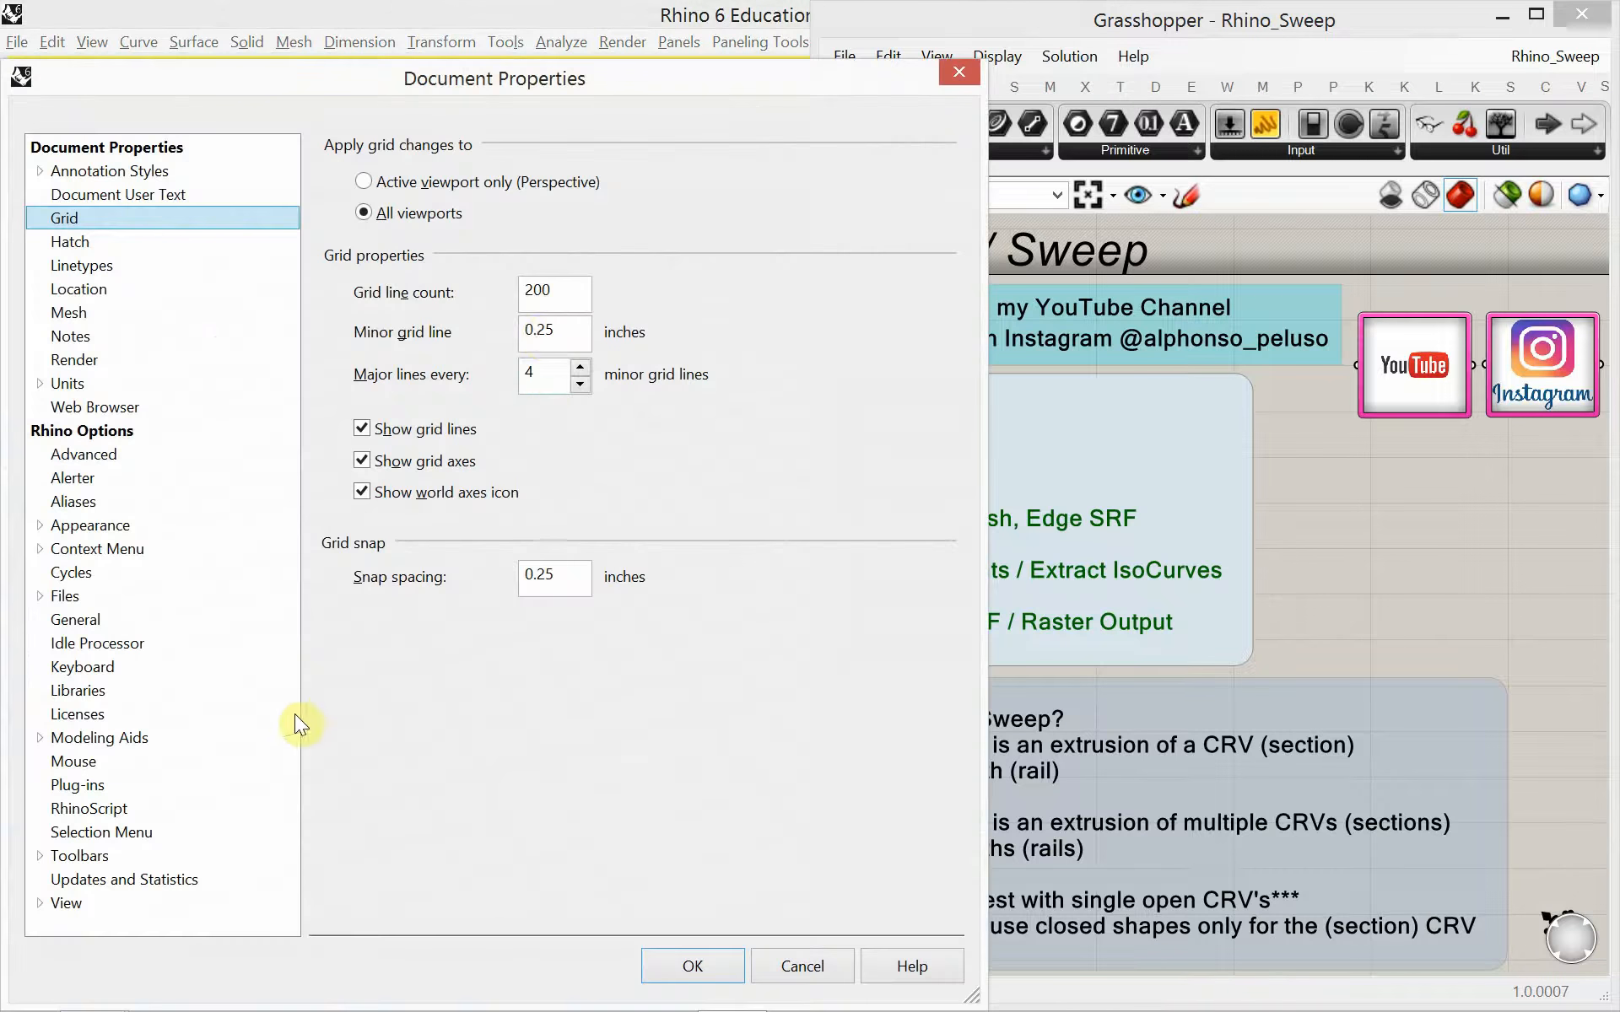
pyautogui.moveTo(558, 295); pyautogui.dragTo(505, 287)
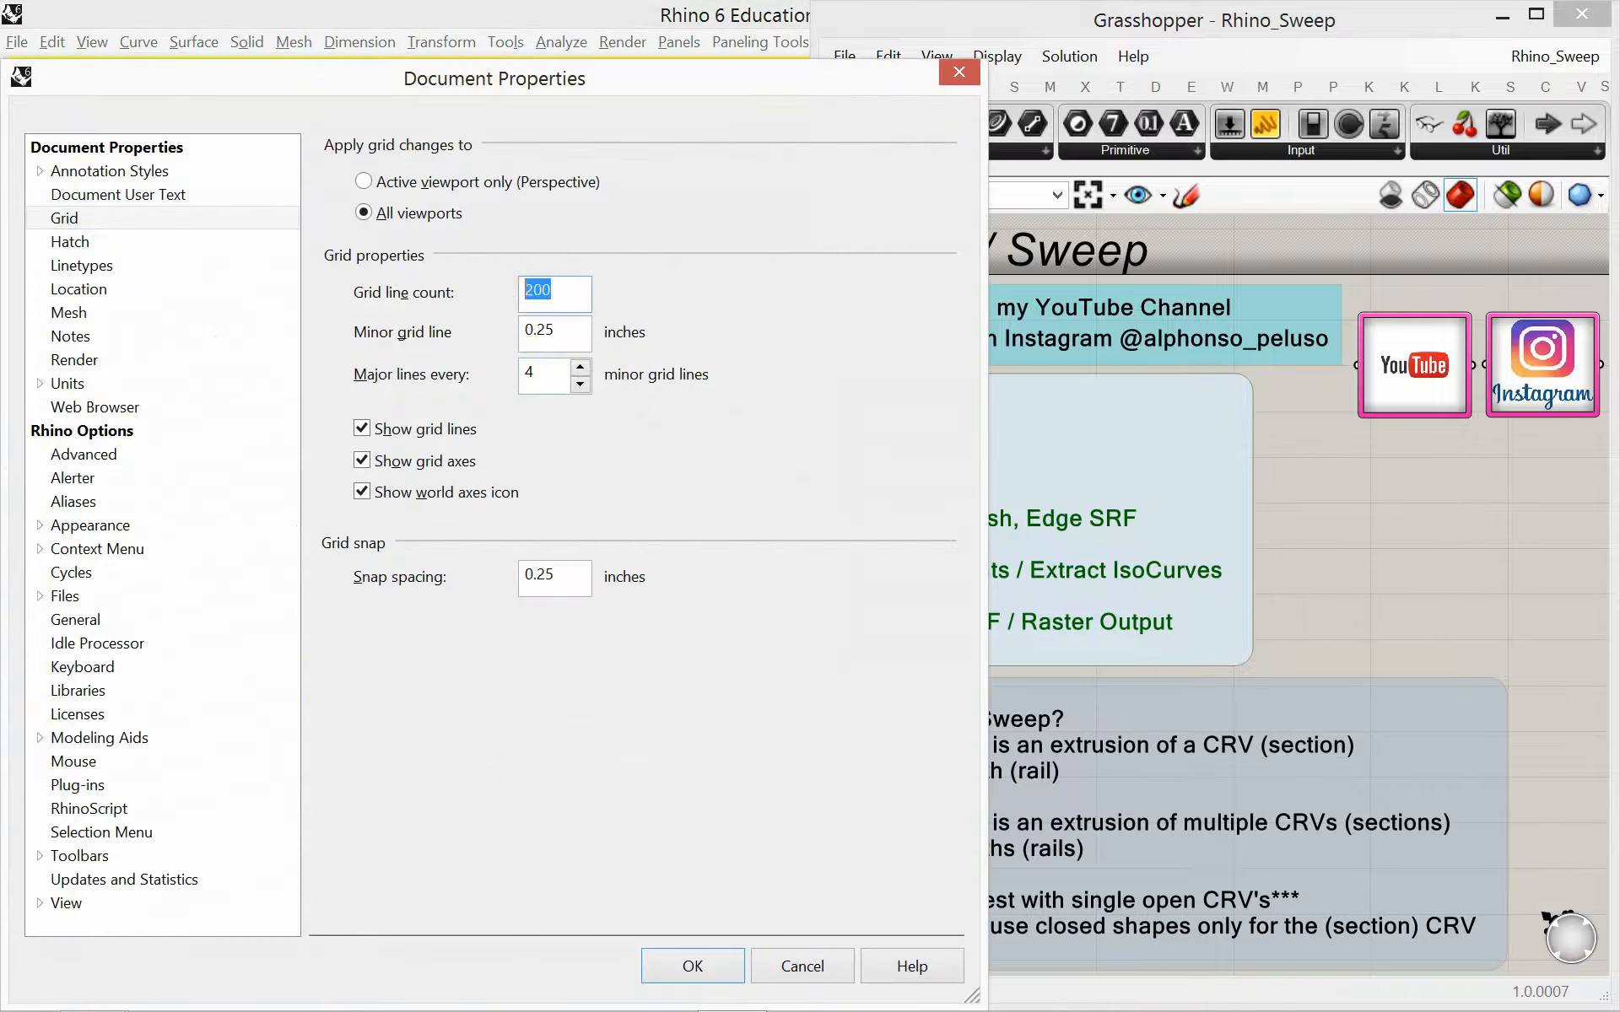
pyautogui.write('10')
pyautogui.moveTo(563, 331); pyautogui.dragTo(515, 388)
pyautogui.write('1')
pyautogui.moveTo(564, 565); pyautogui.dragTo(470, 566)
pyautogui.write('1')
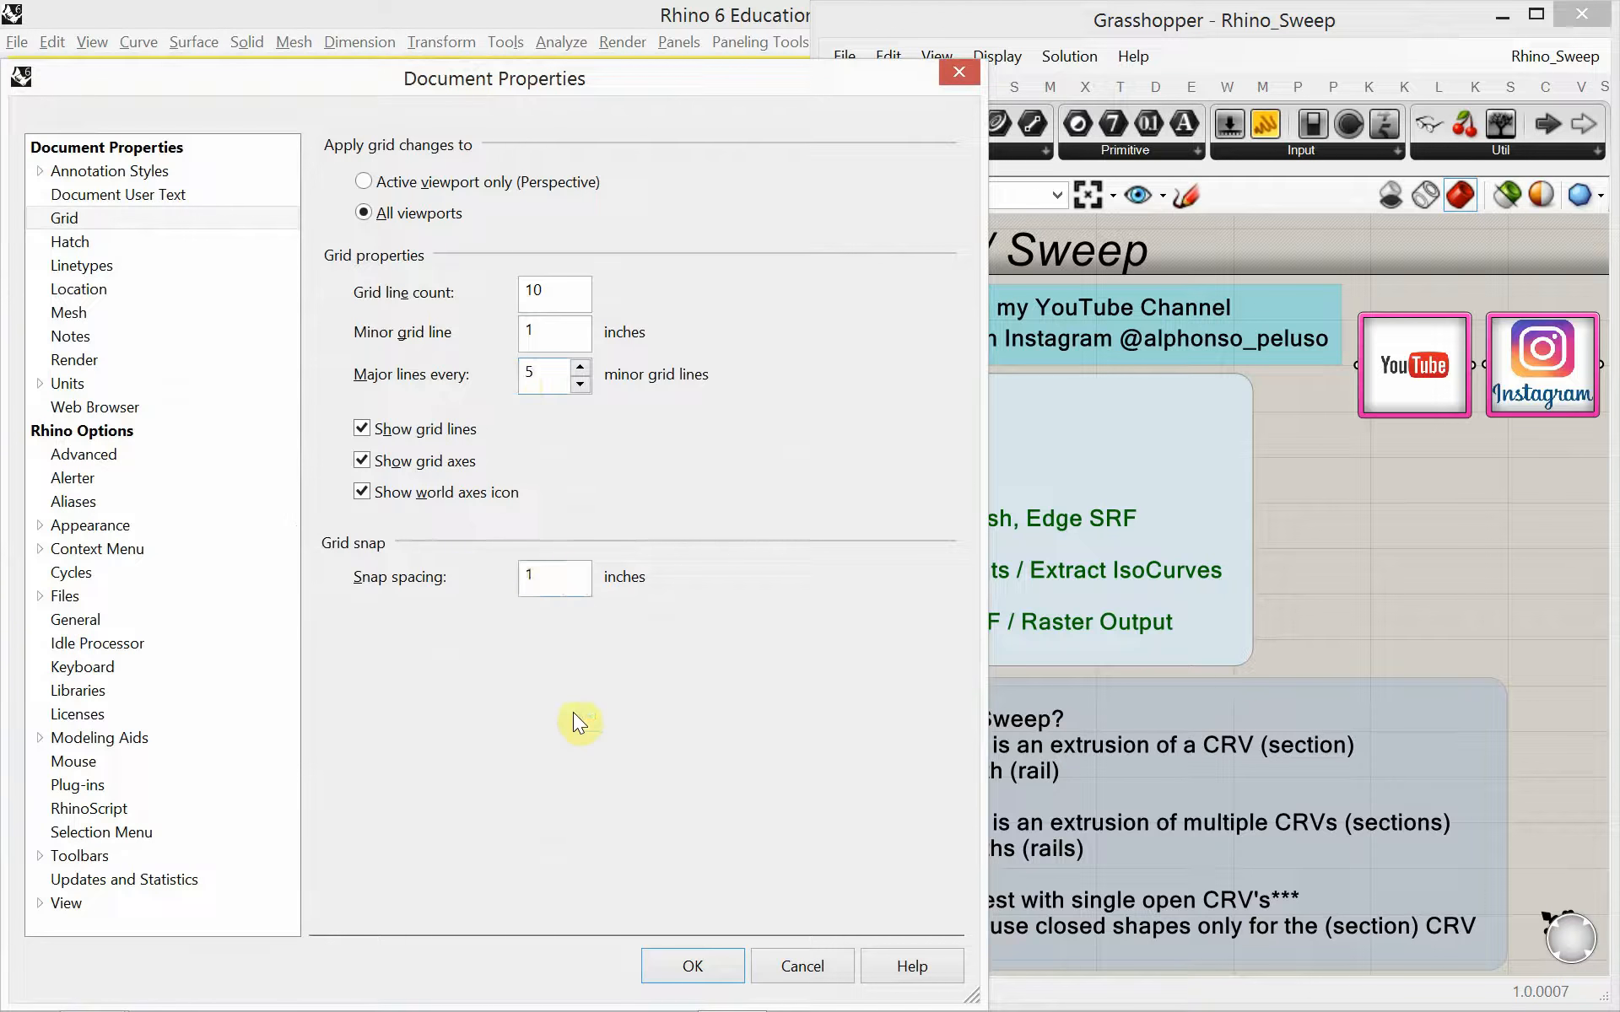
pyautogui.click(690, 964)
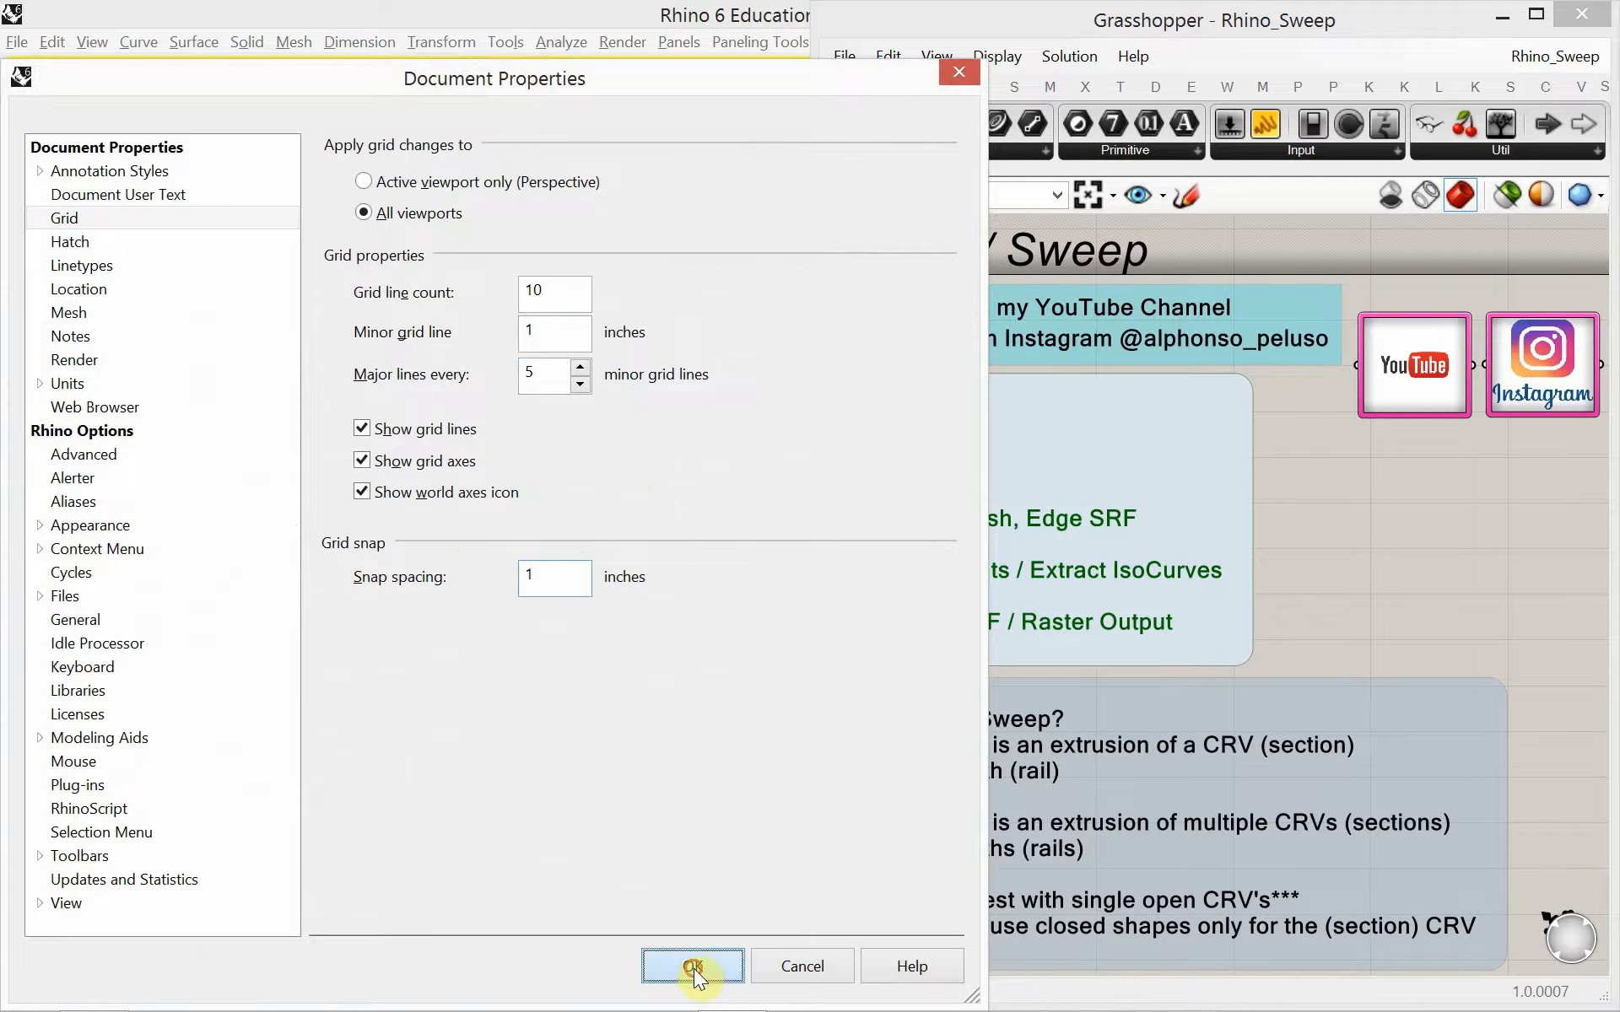
# Minimize the Grasshopper window to uncover the layer list and rename Layer 01 as CRV
pyautogui.scroll(-14, 368, 758)
pyautogui.moveTo(448, 721); pyautogui.dragTo(342, 763, button='right')
pyautogui.scroll(2, 368, 758)
pyautogui.scroll(2, 393, 677)
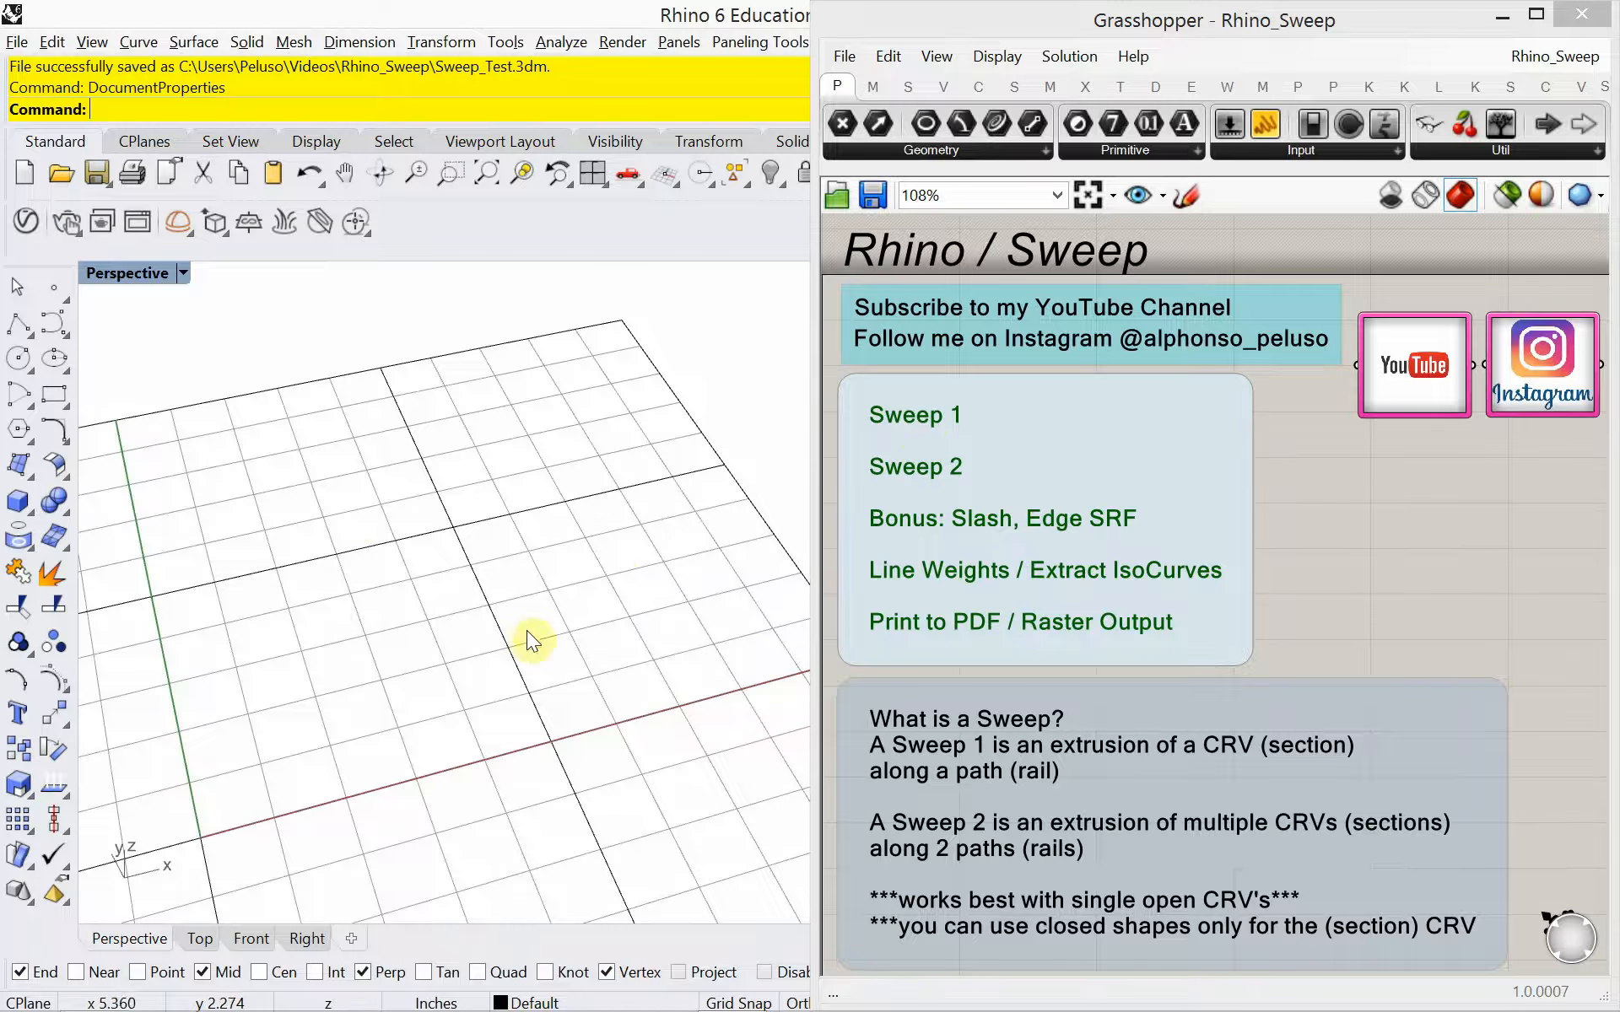
pyautogui.click(1503, 16)
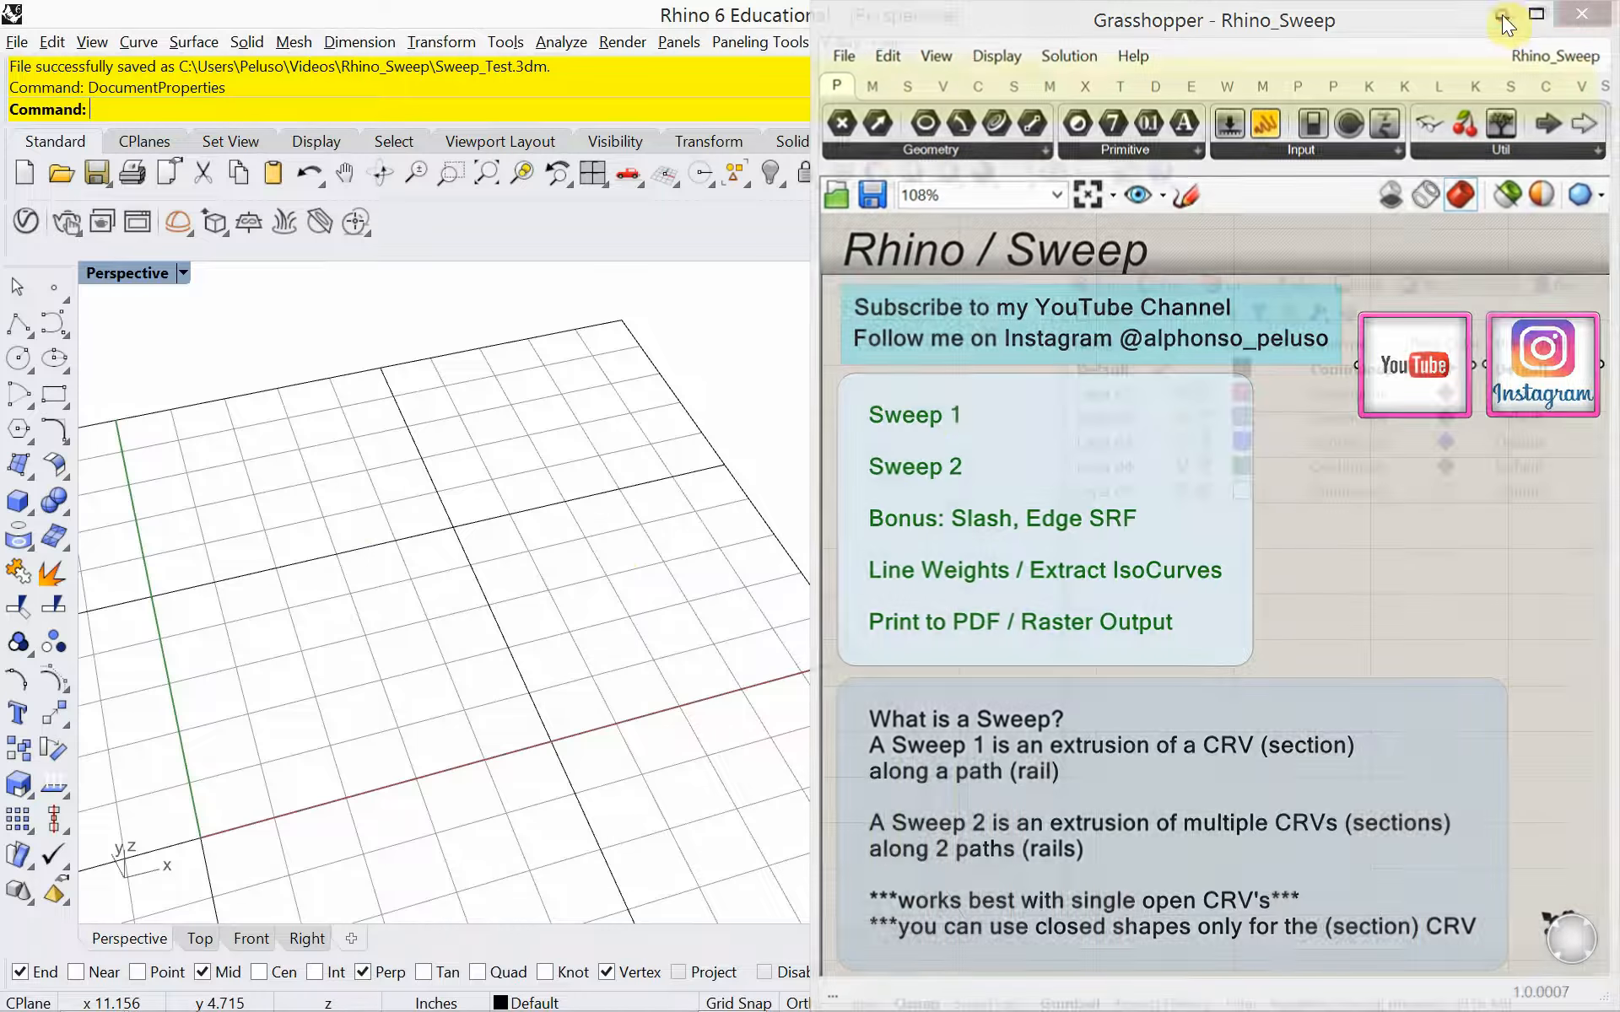
pyautogui.doubleClick(1120, 395)
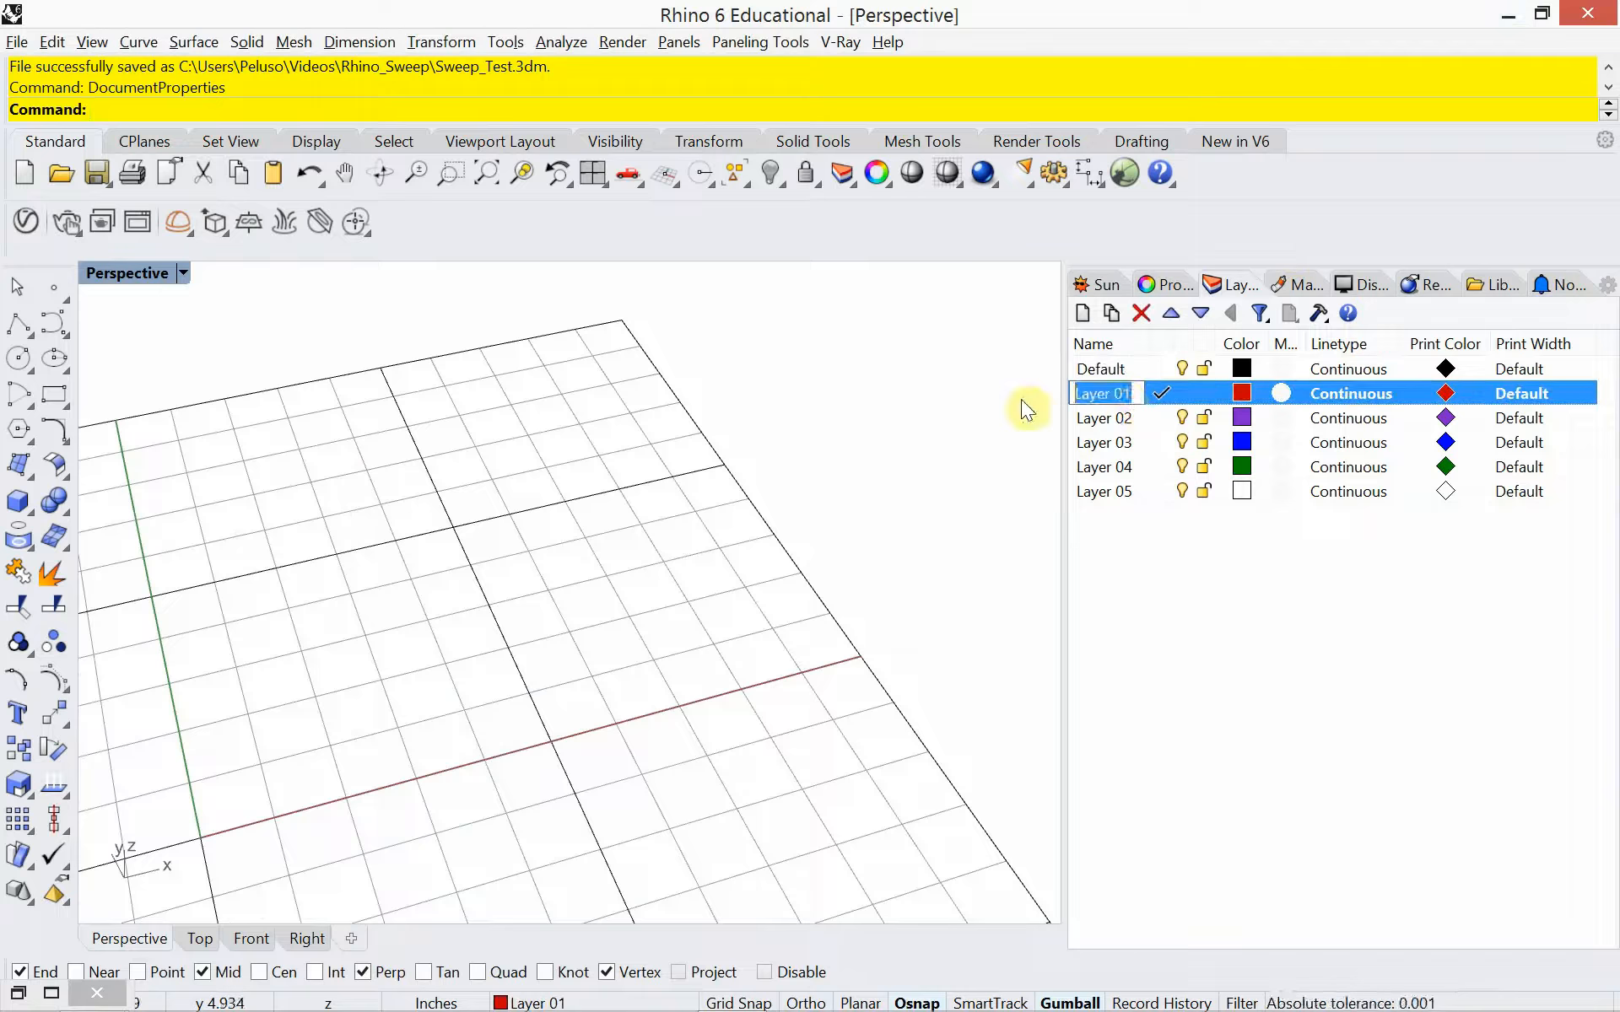
pyautogui.write('CRV')
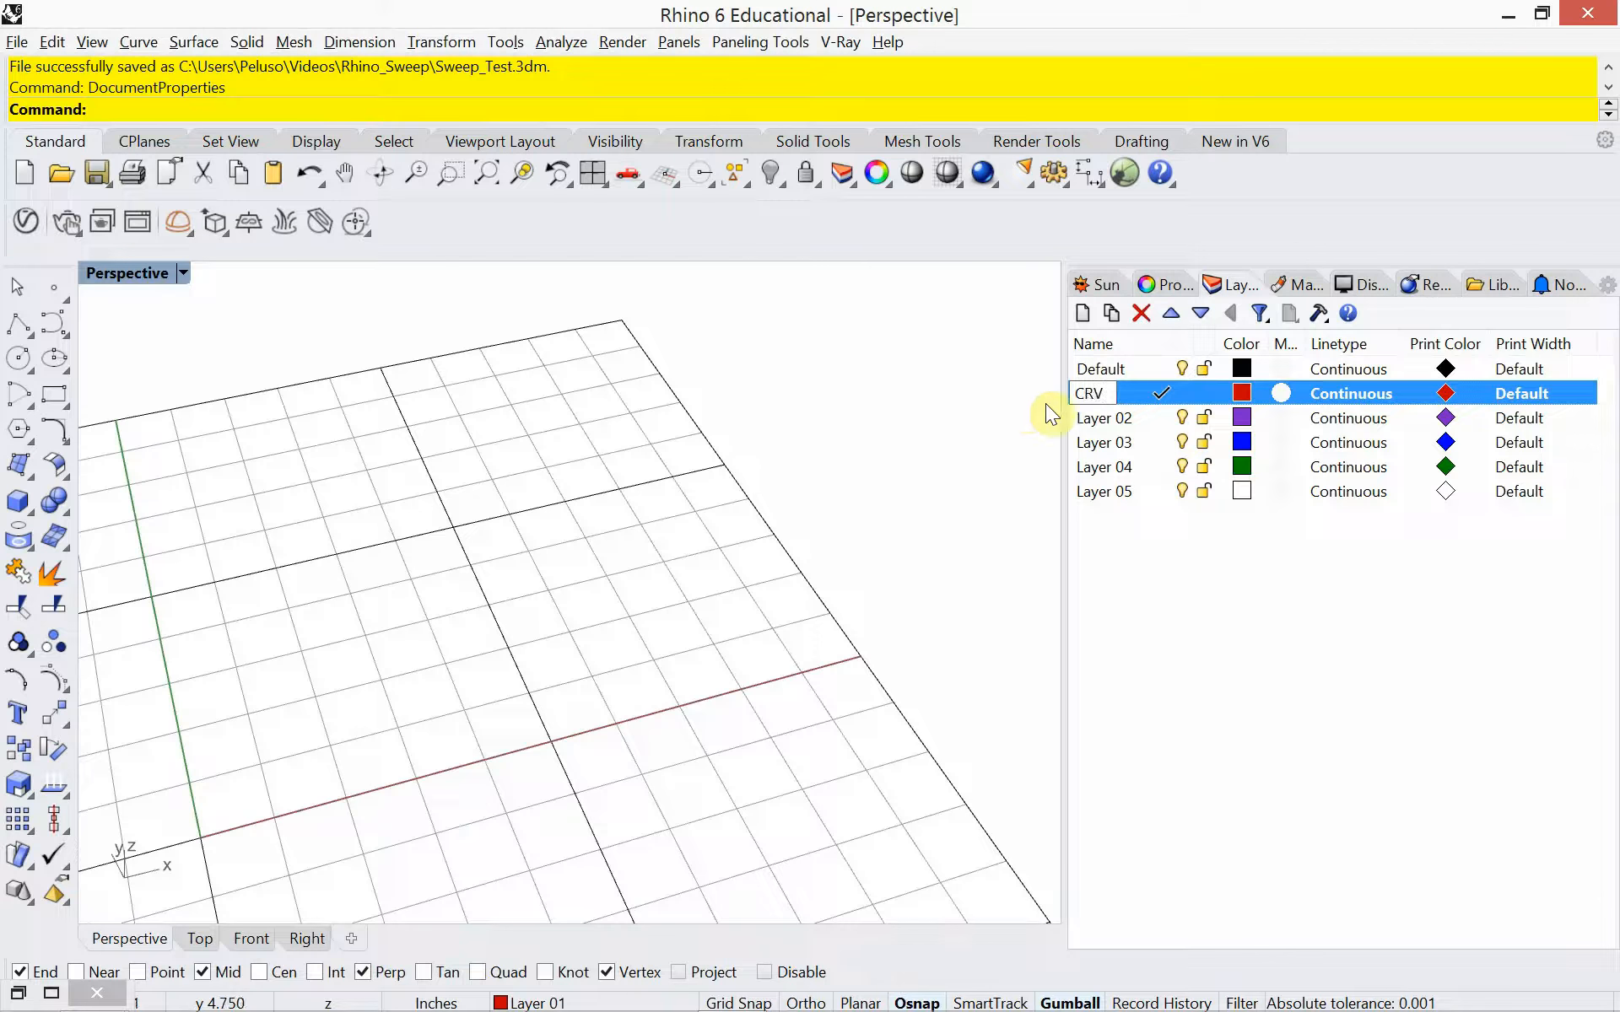
pyautogui.press('Return')
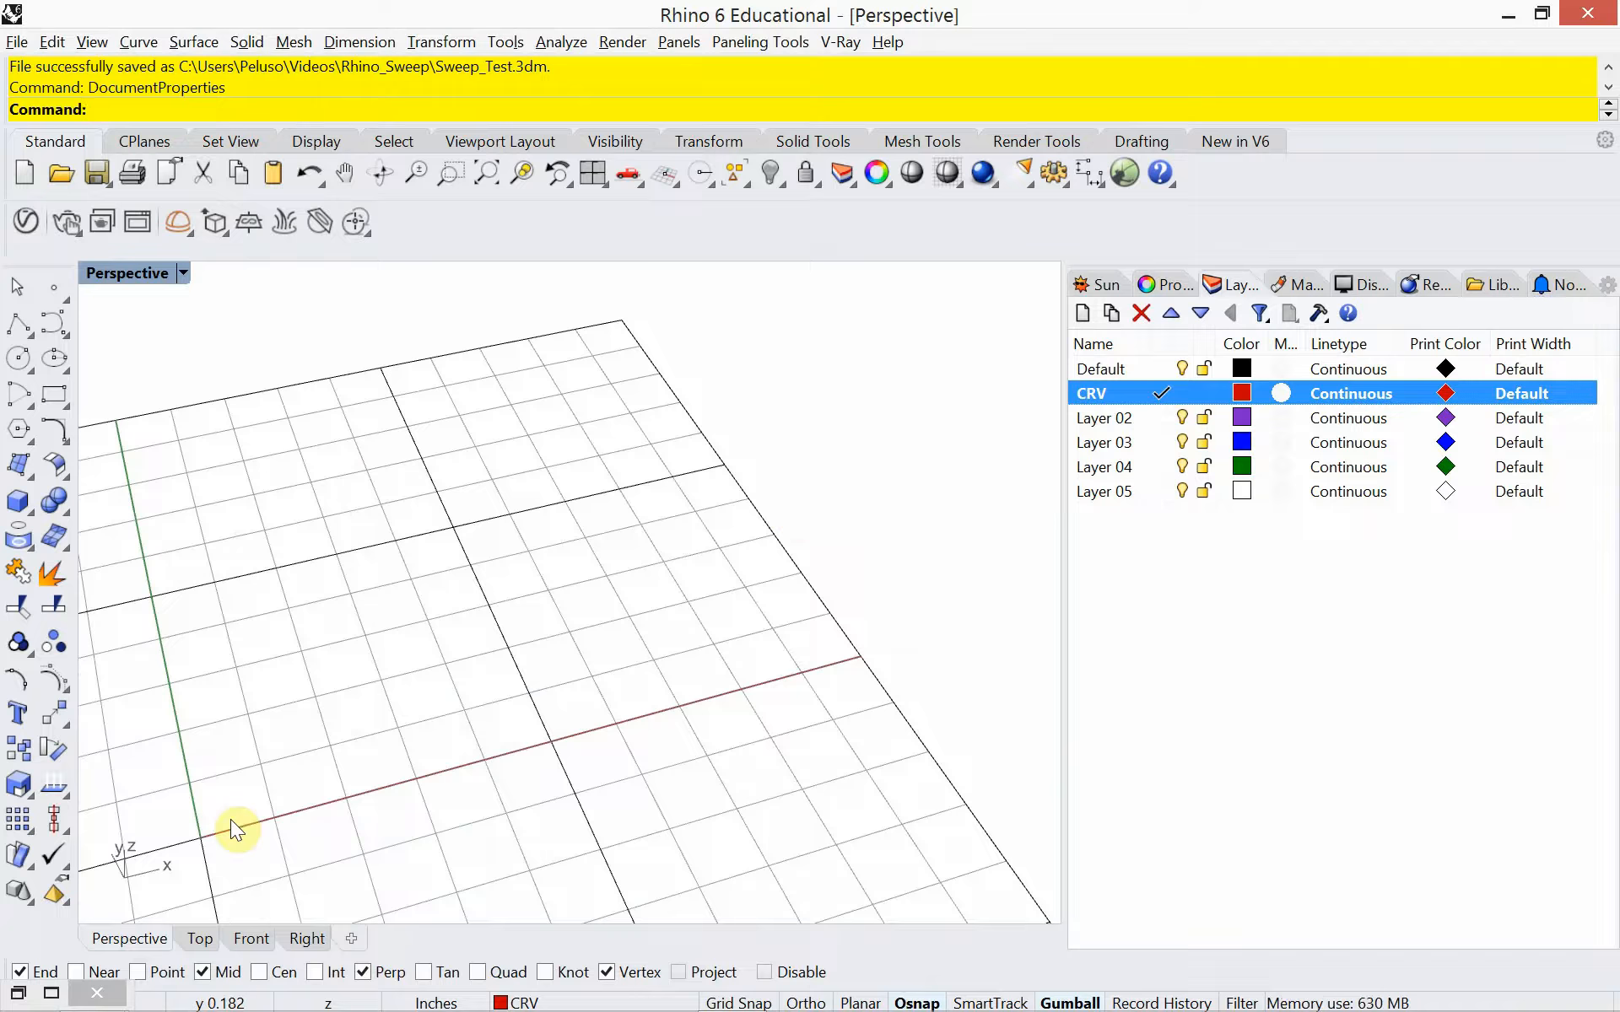
# With Grid Snap on, draw an S-shaped interpolated curve (InterpCrv) from the origin, crossing the X axis midway and ending on it at the grid's edge
pyautogui.write('InterpCrv')
pyautogui.press('Return')
pyautogui.press('Return')
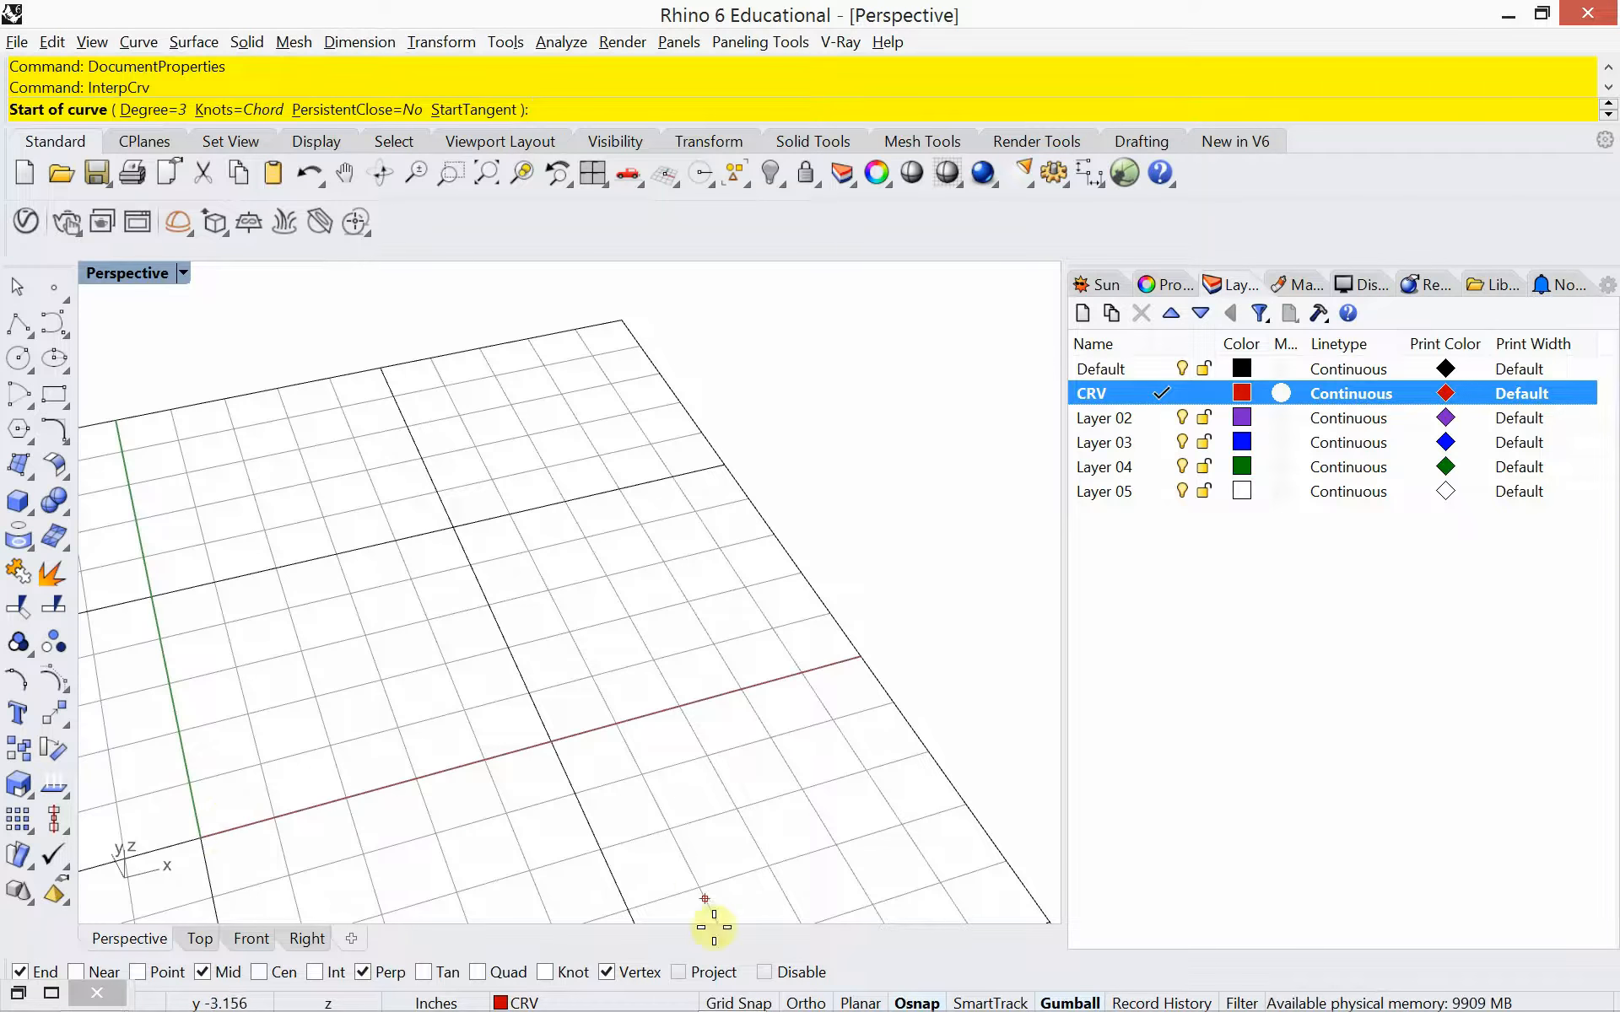
pyautogui.click(739, 1003)
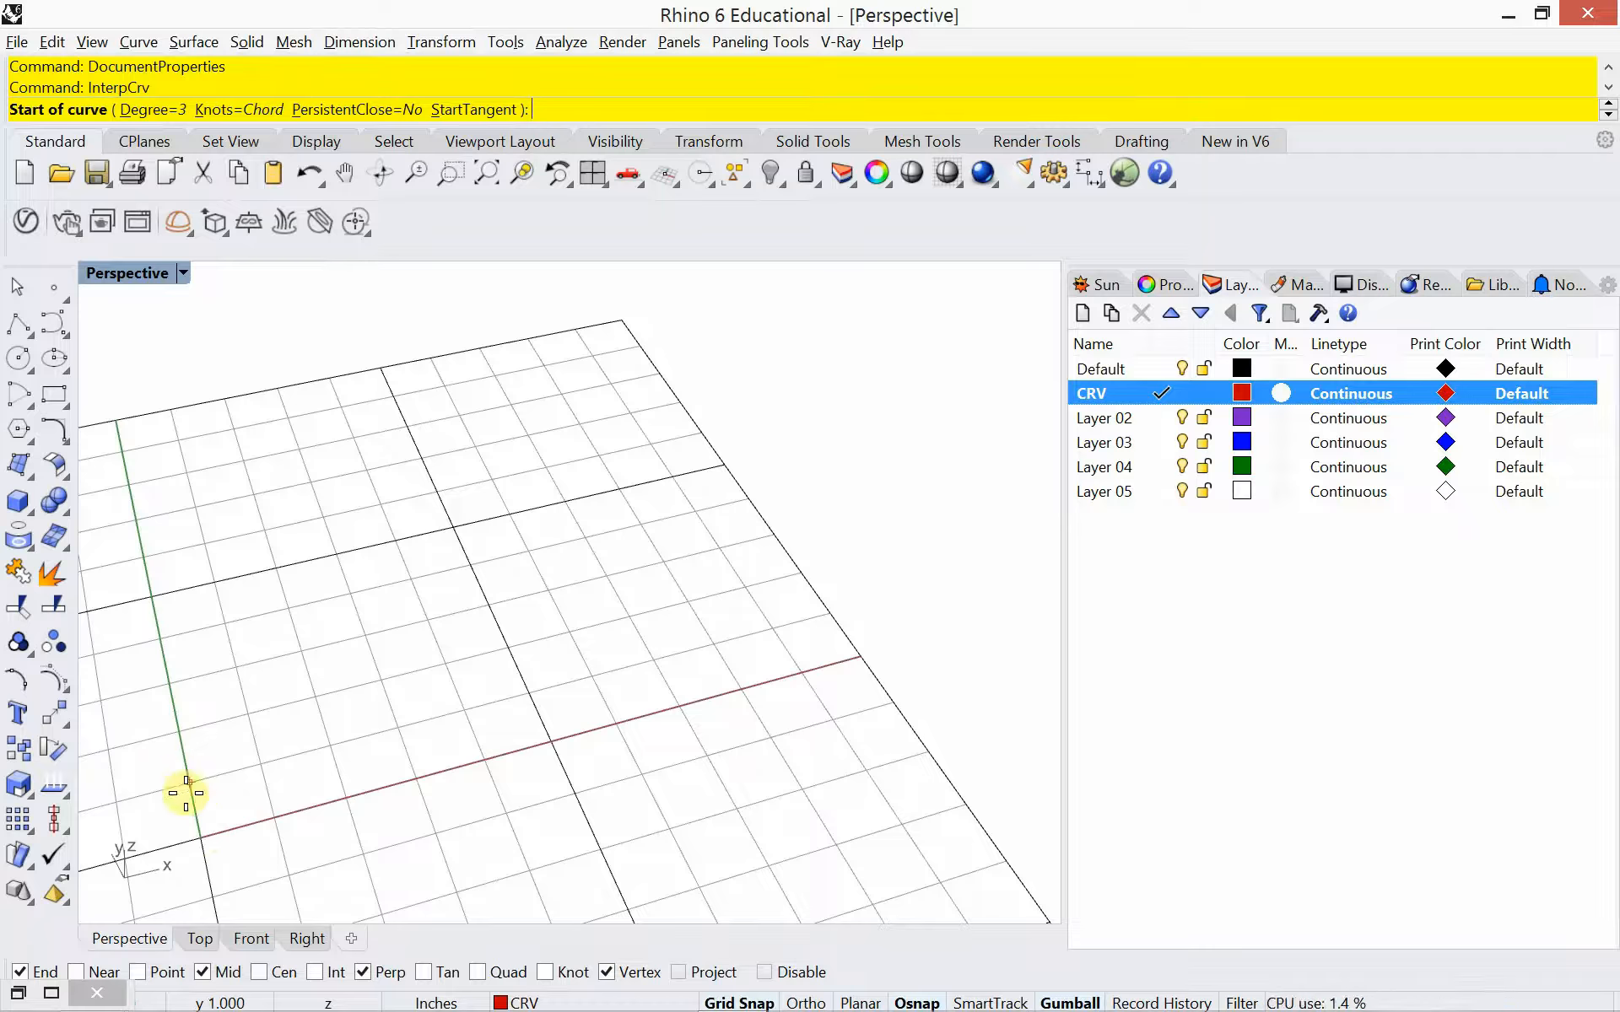
pyautogui.click(195, 833)
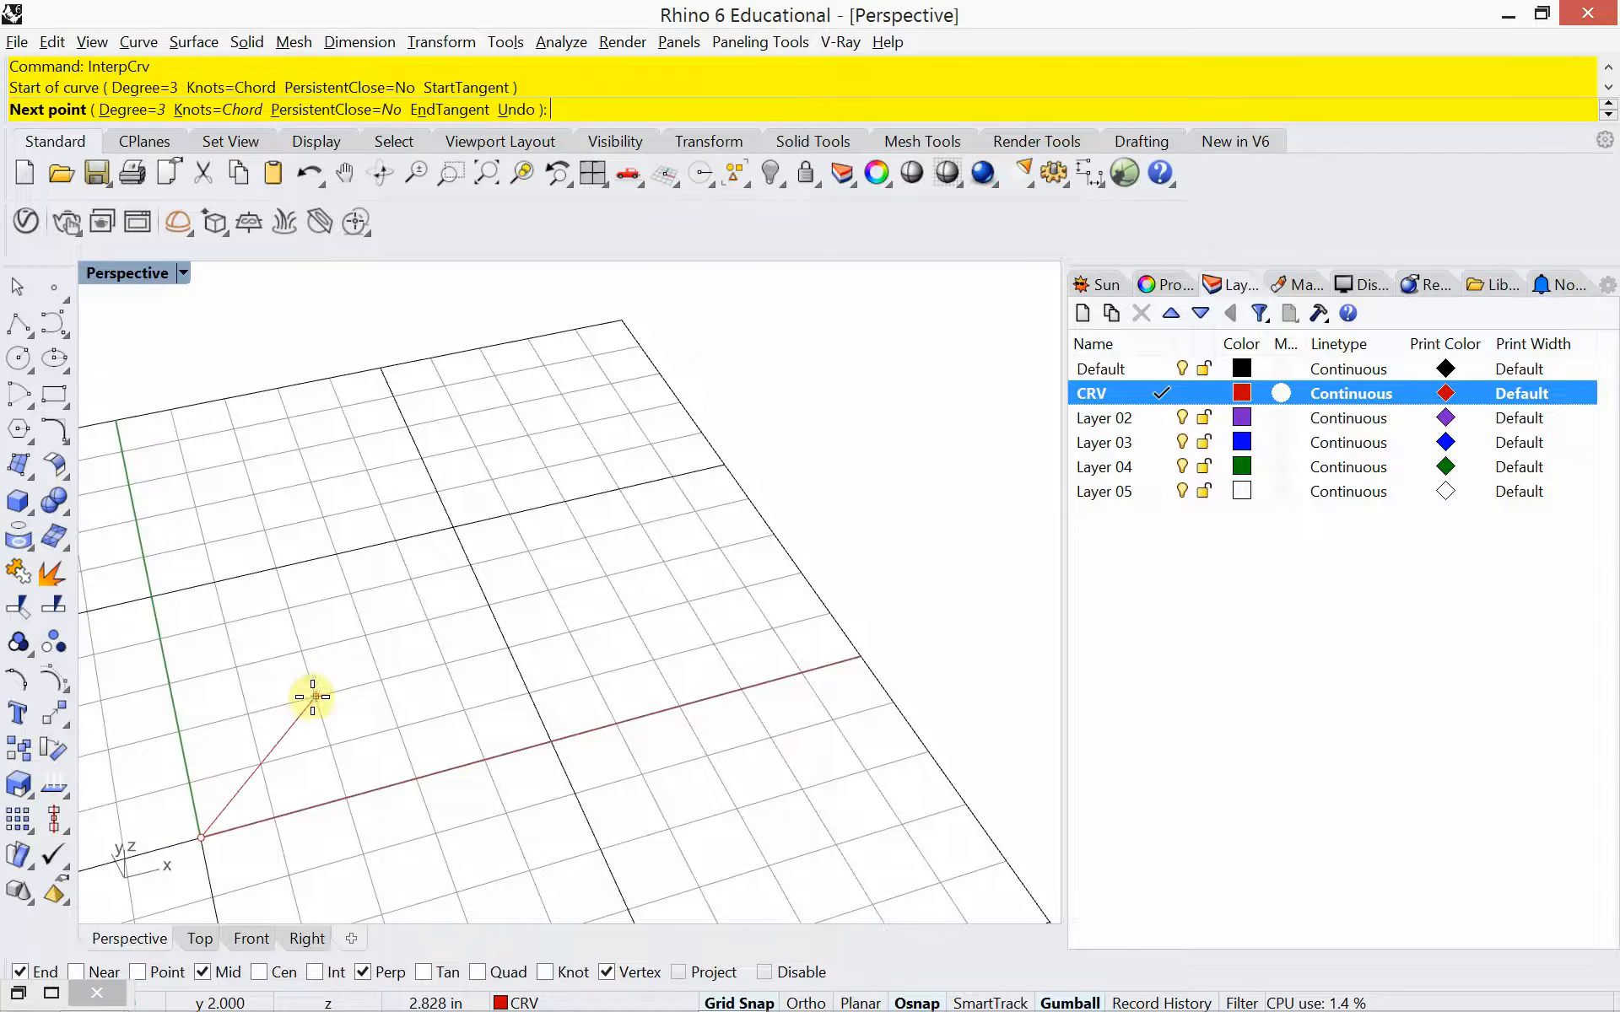
pyautogui.click(318, 695)
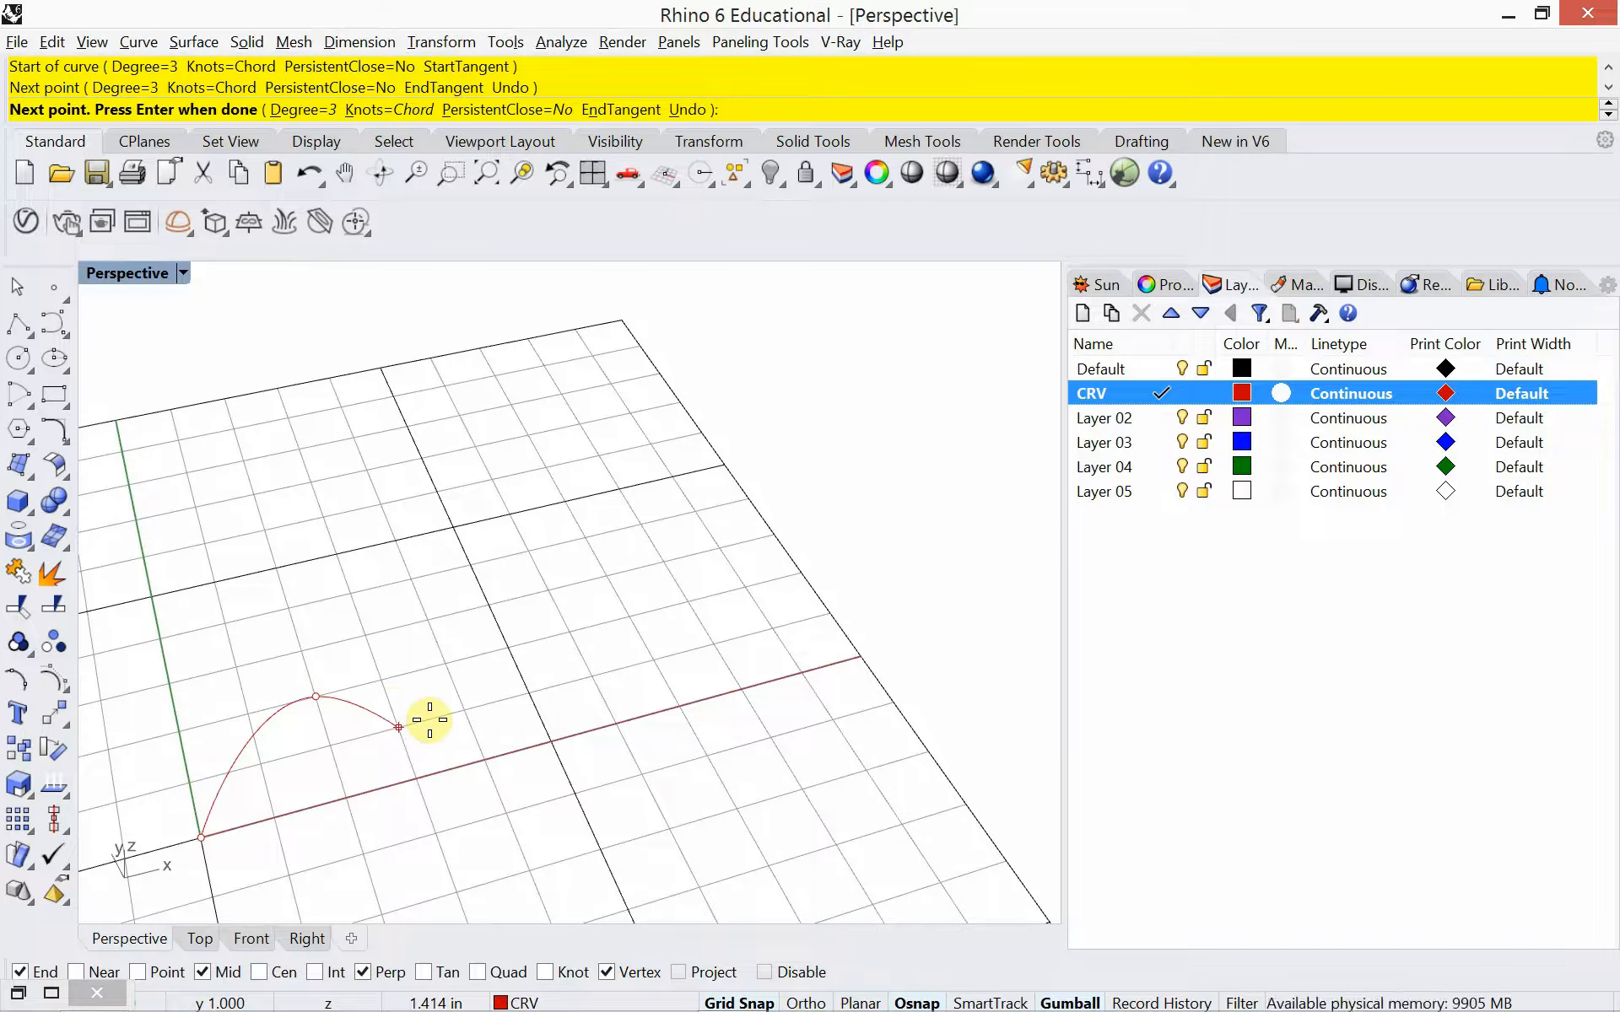
pyautogui.click(552, 741)
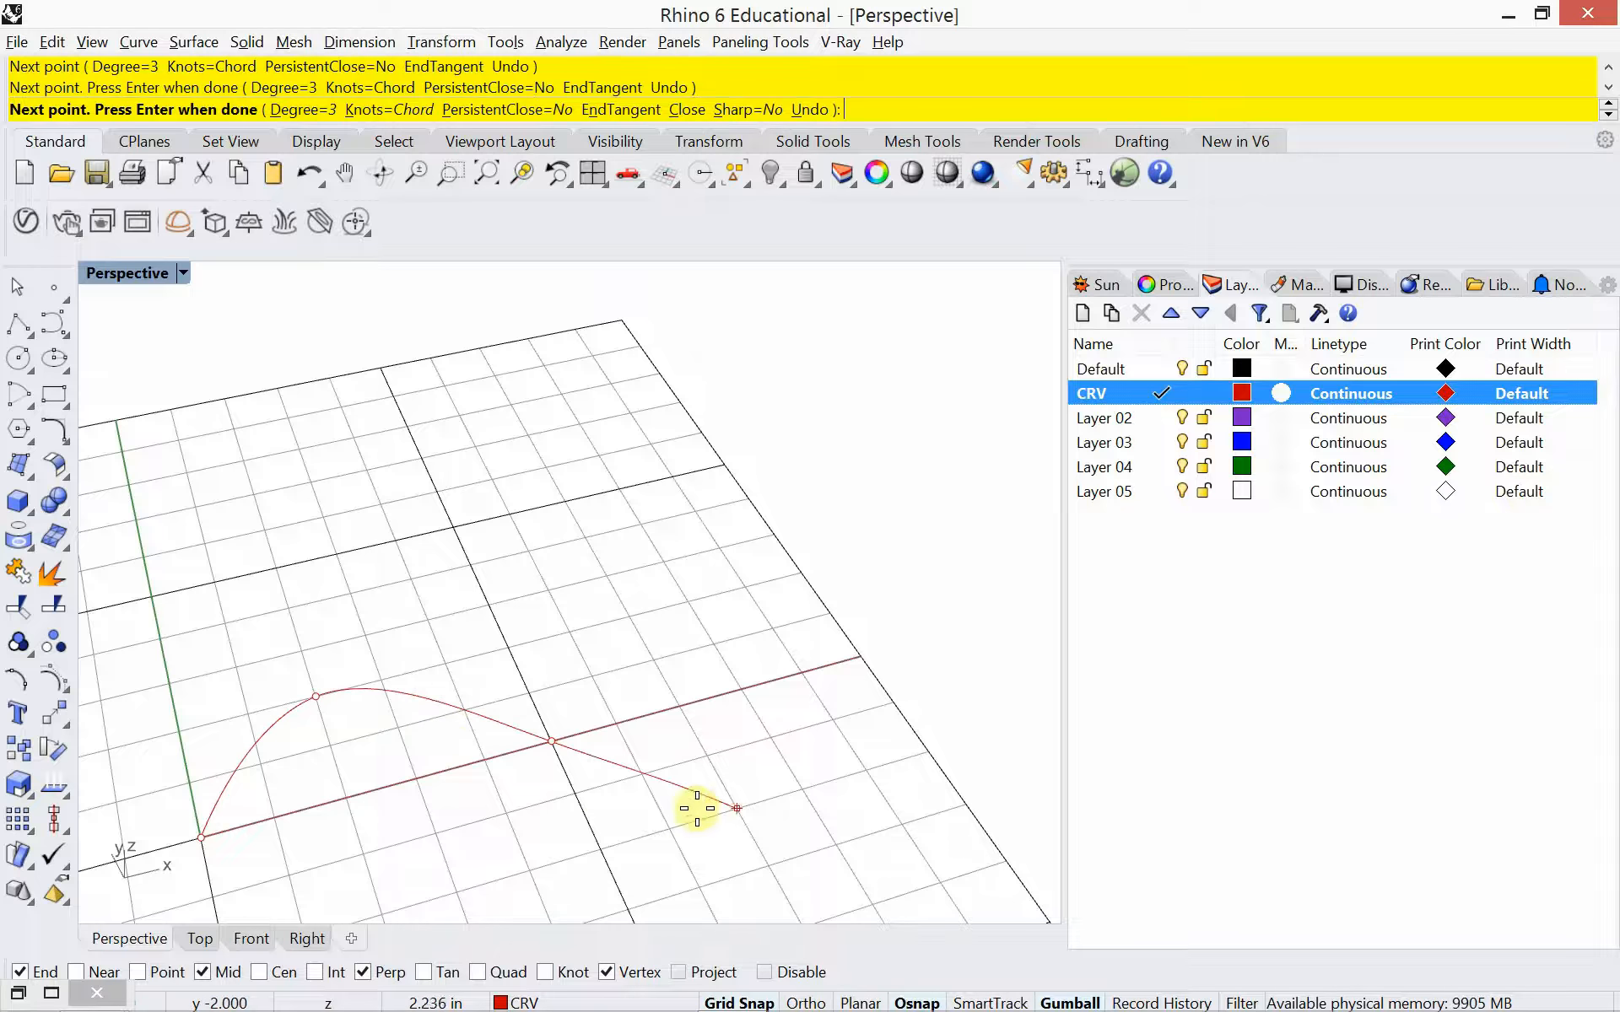
pyautogui.click(732, 806)
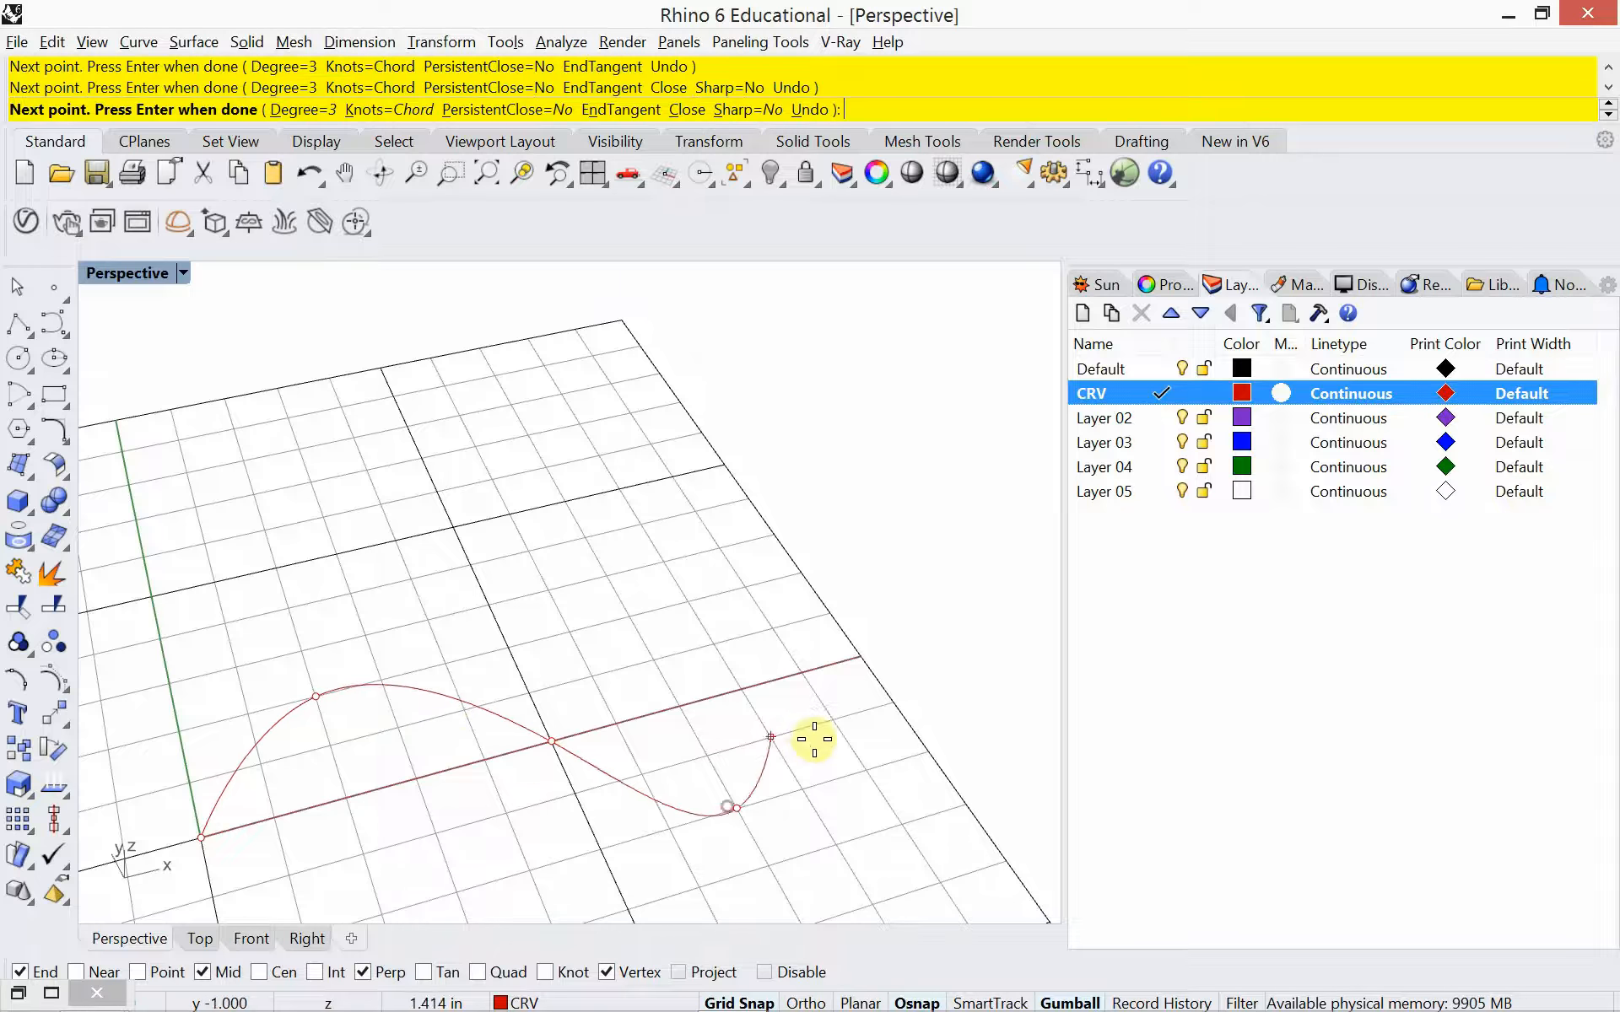
pyautogui.click(847, 668)
pyautogui.press('Return')
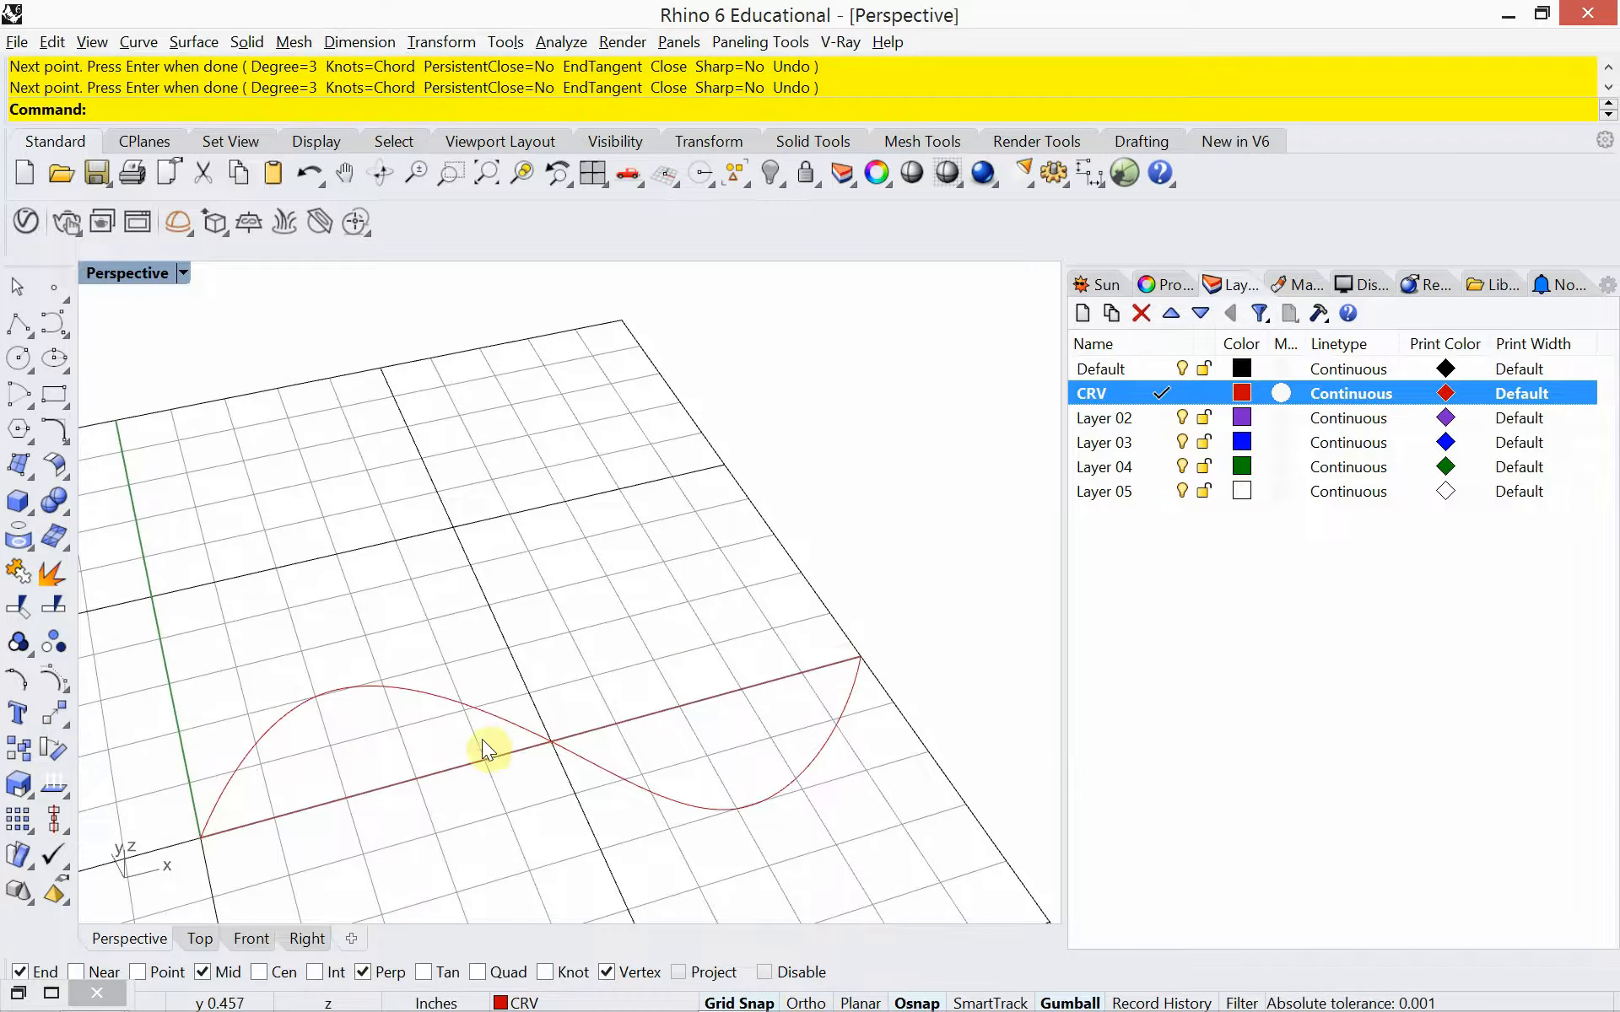
# Review the Sweep 1 and Sweep 2 definitions in the Grasshopper notes and return to the Rhino model
pyautogui.moveTo(488, 749); pyautogui.dragTo(557, 635, button='right')
pyautogui.scroll(2, 508, 666)
pyautogui.scroll(-2, 490, 671)
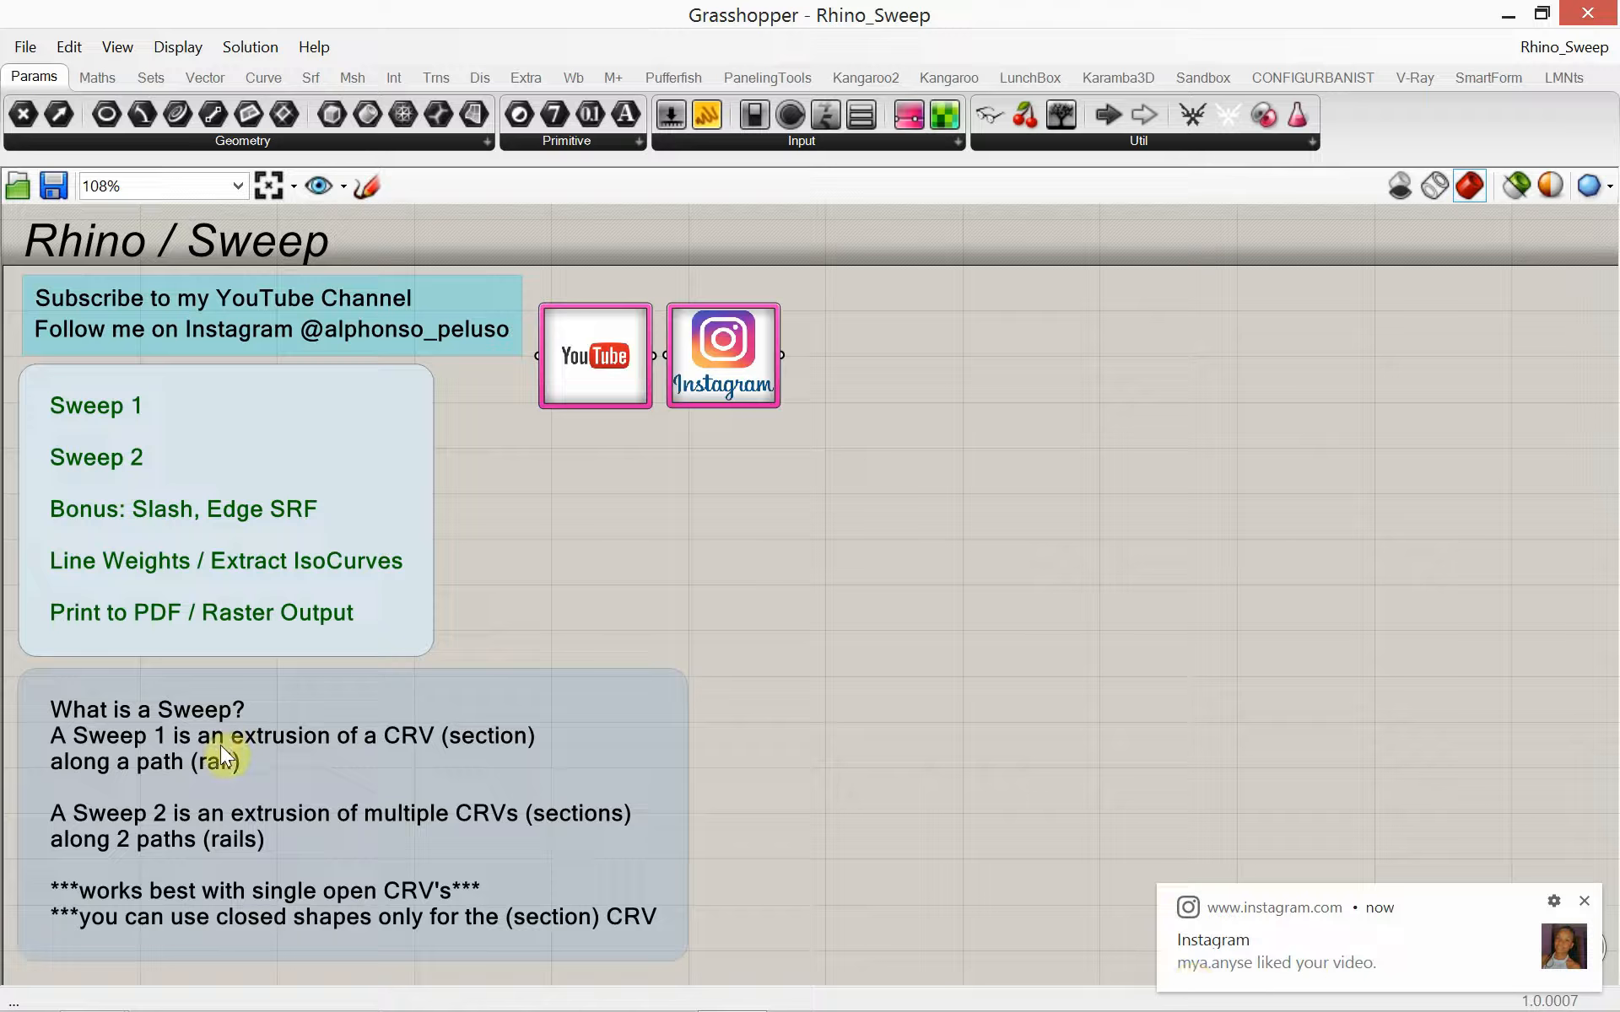
pyautogui.click(460, 744)
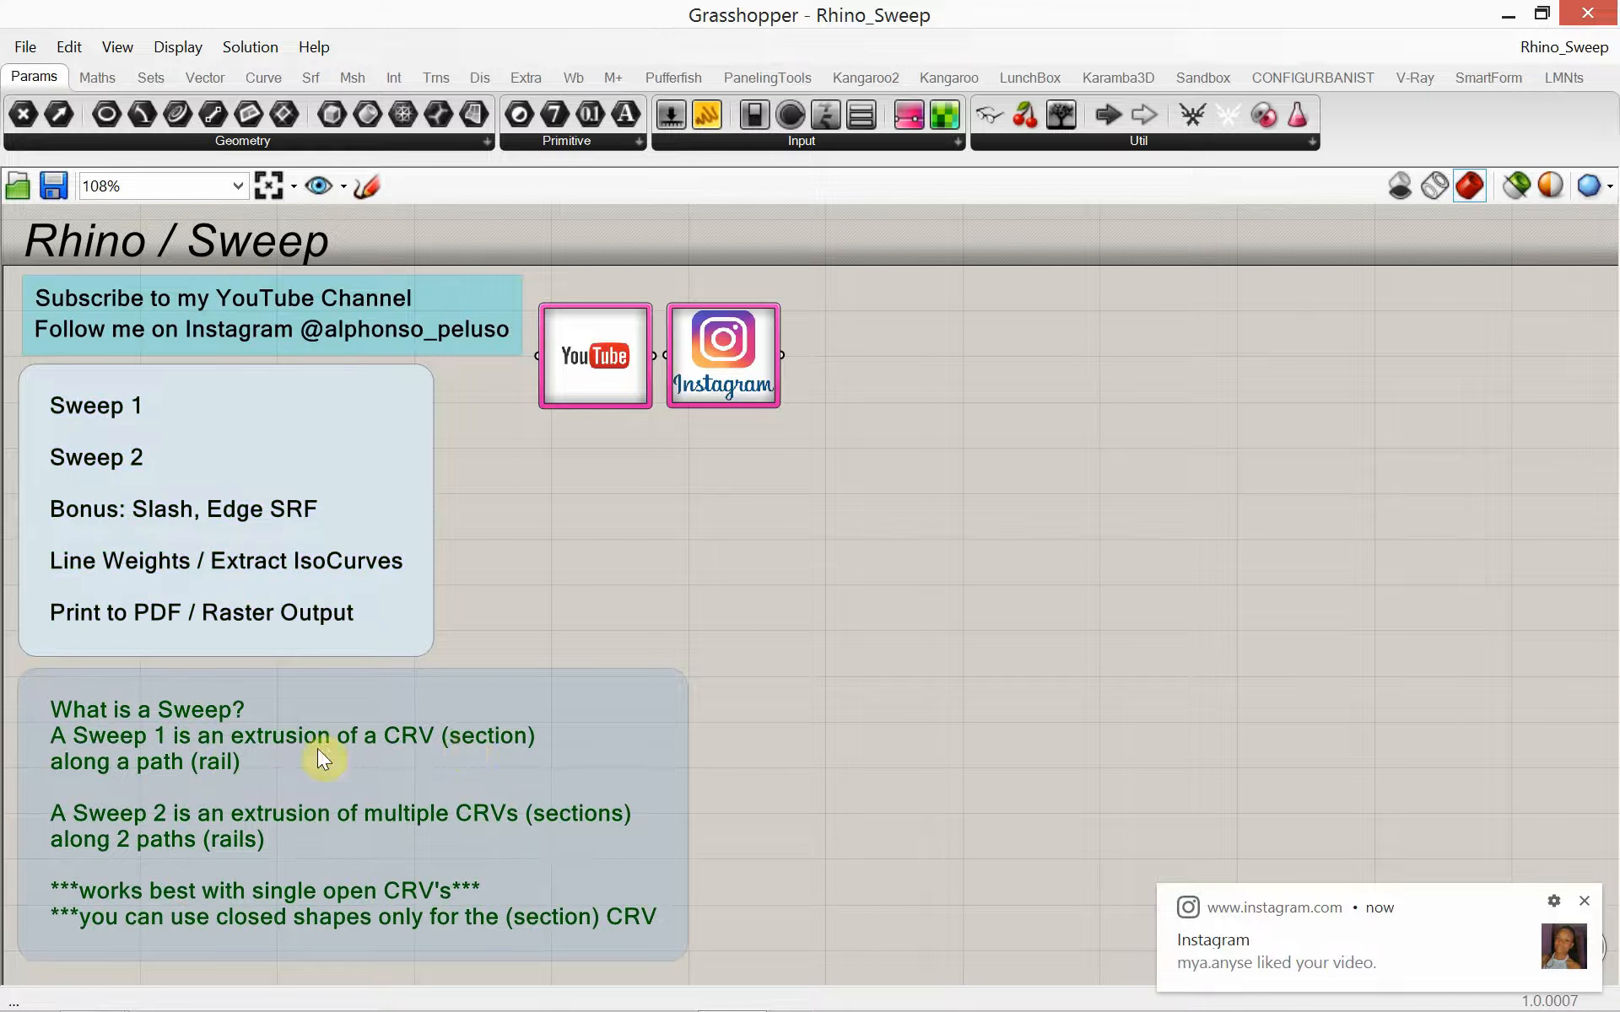
pyautogui.click(241, 761)
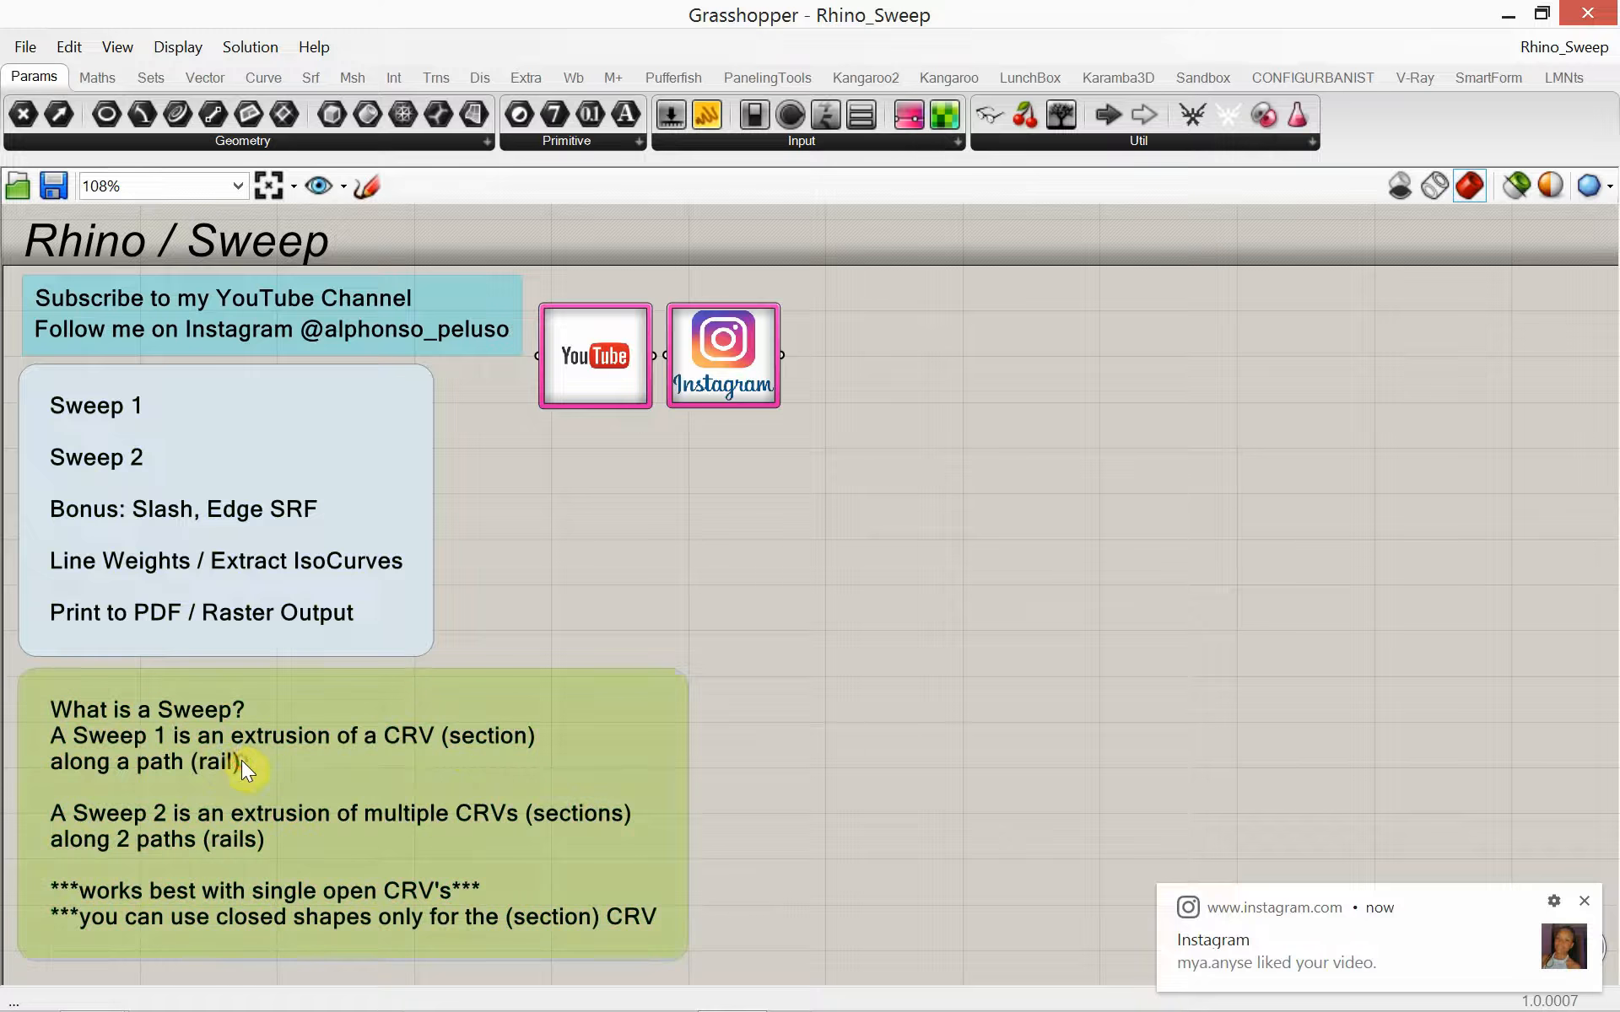
pyautogui.click(232, 759)
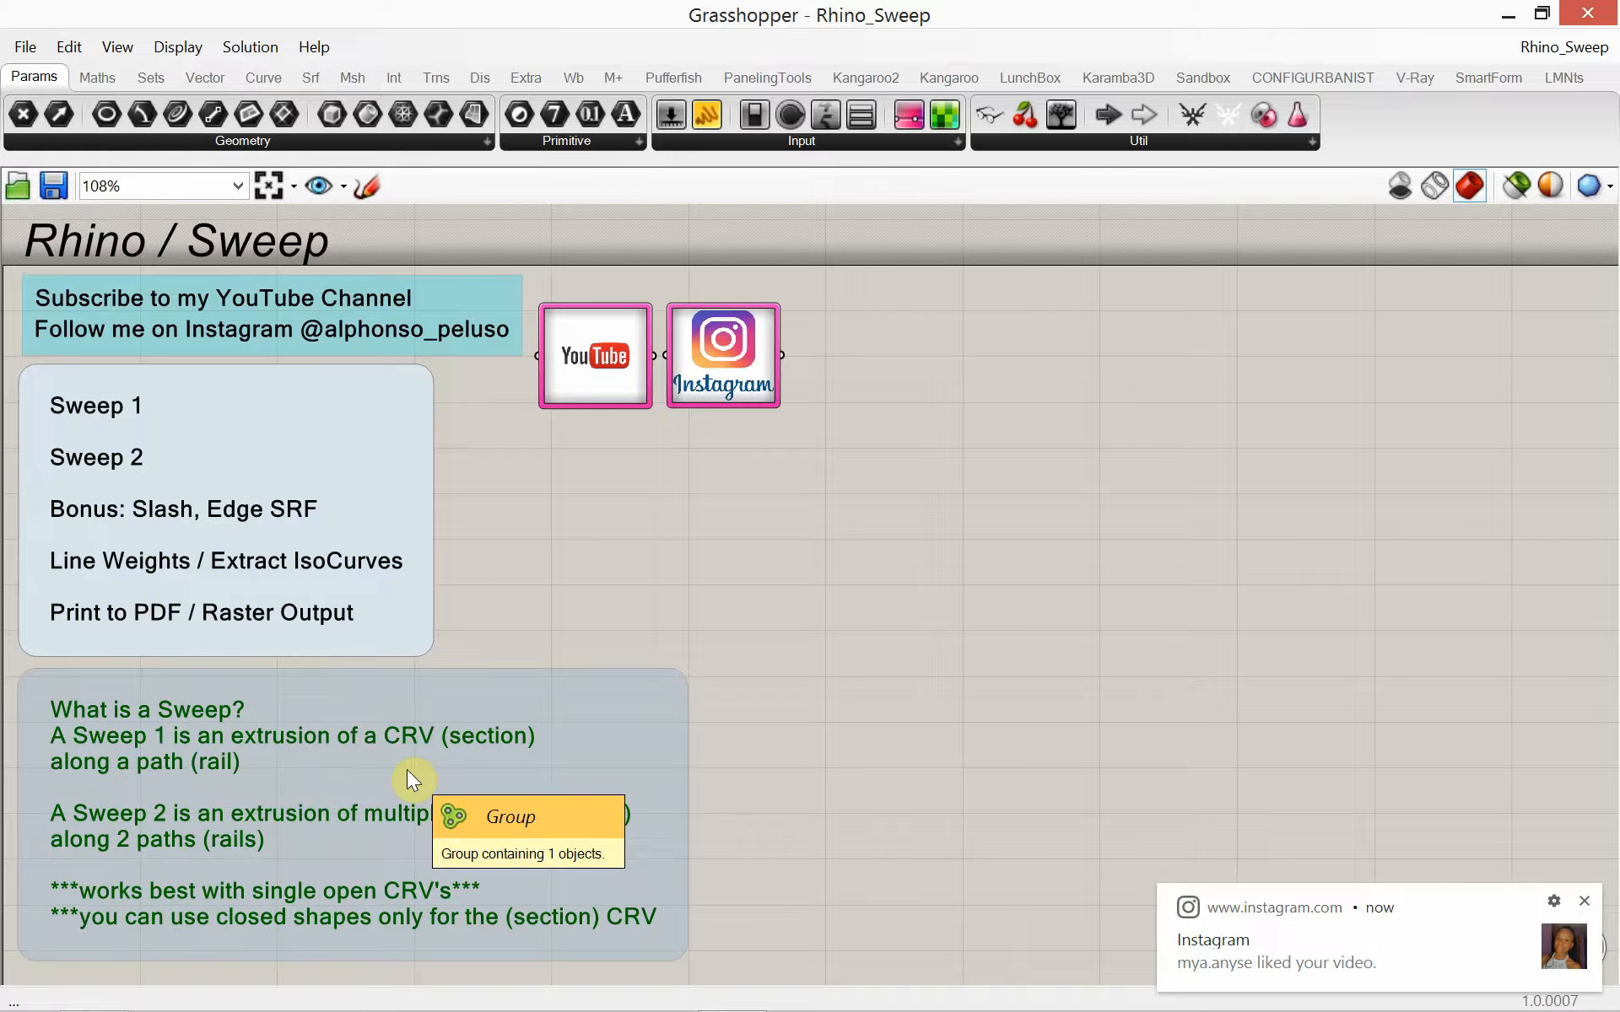
pyautogui.click(1539, 24)
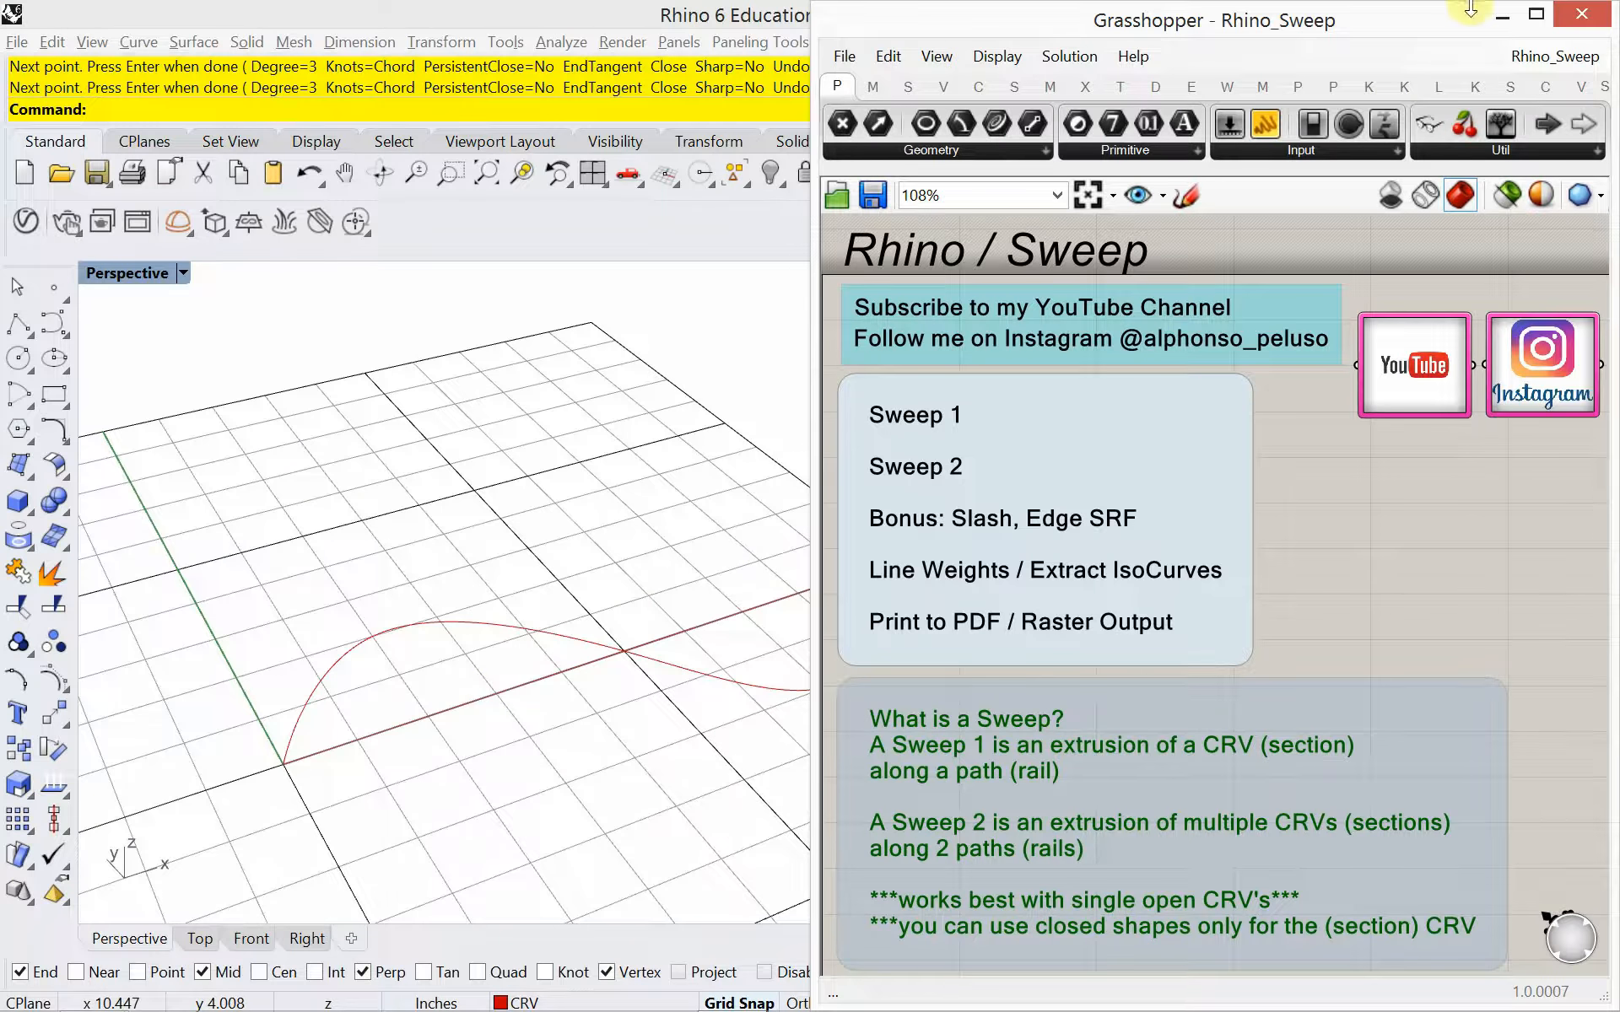
pyautogui.click(1502, 15)
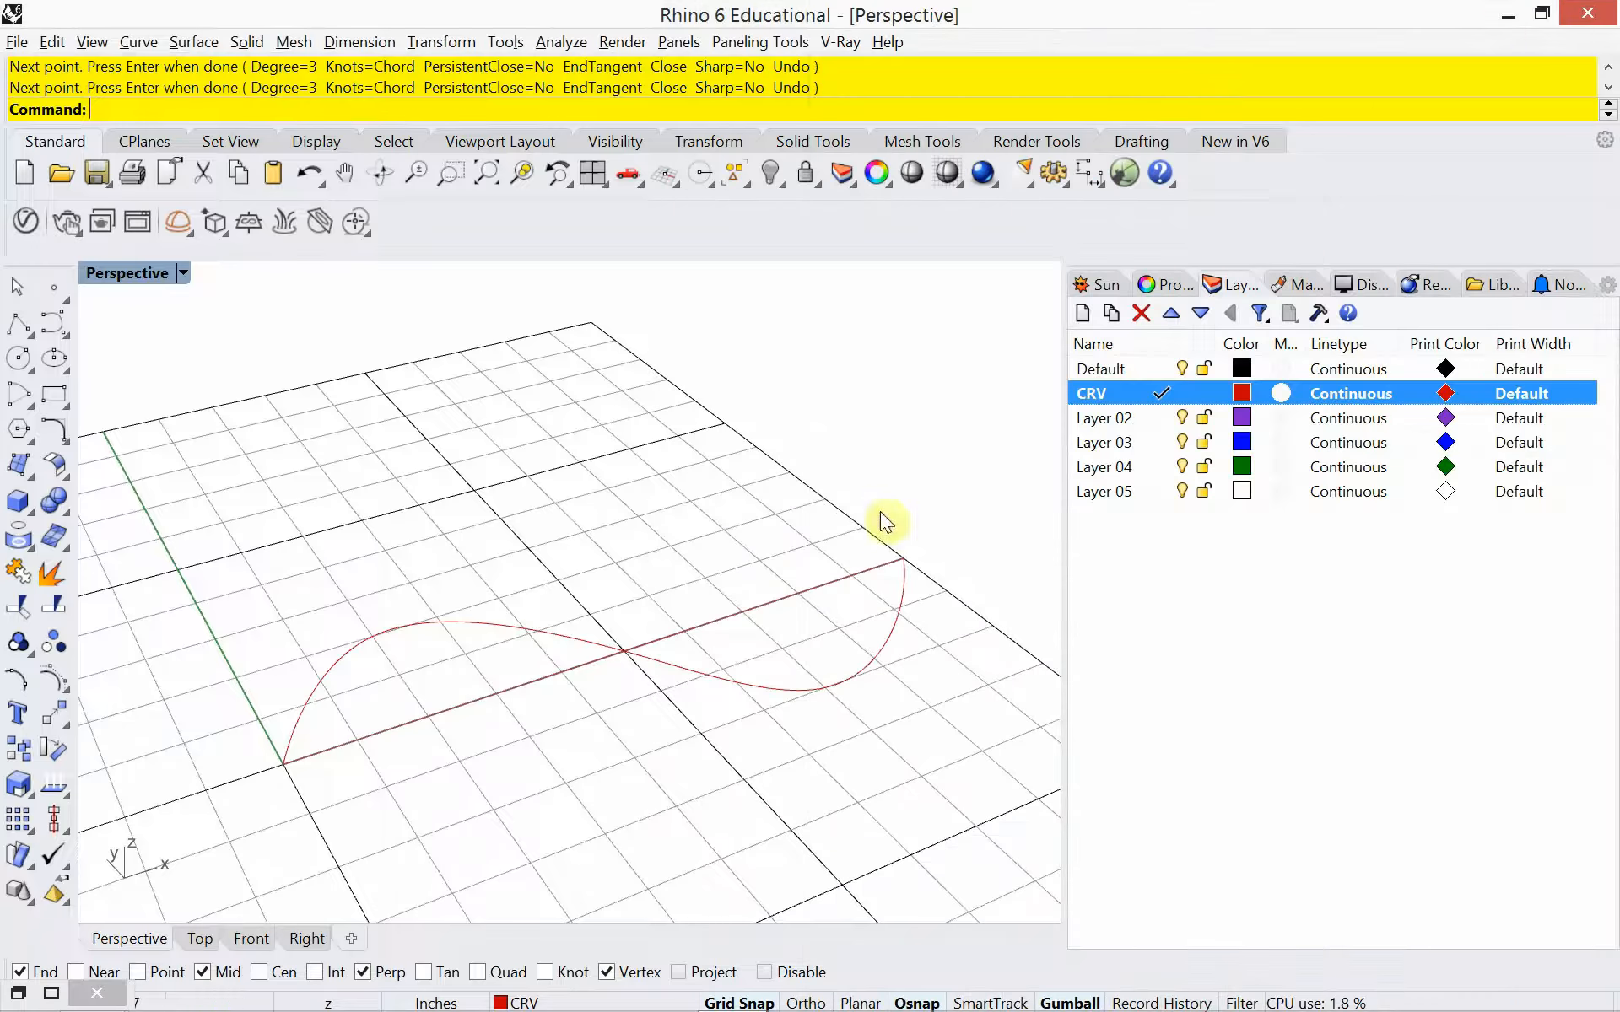
# Draw a vertical line 5 inches tall from the S-curve's start point at the origin
pyautogui.click(514, 624)
pyautogui.click(452, 680)
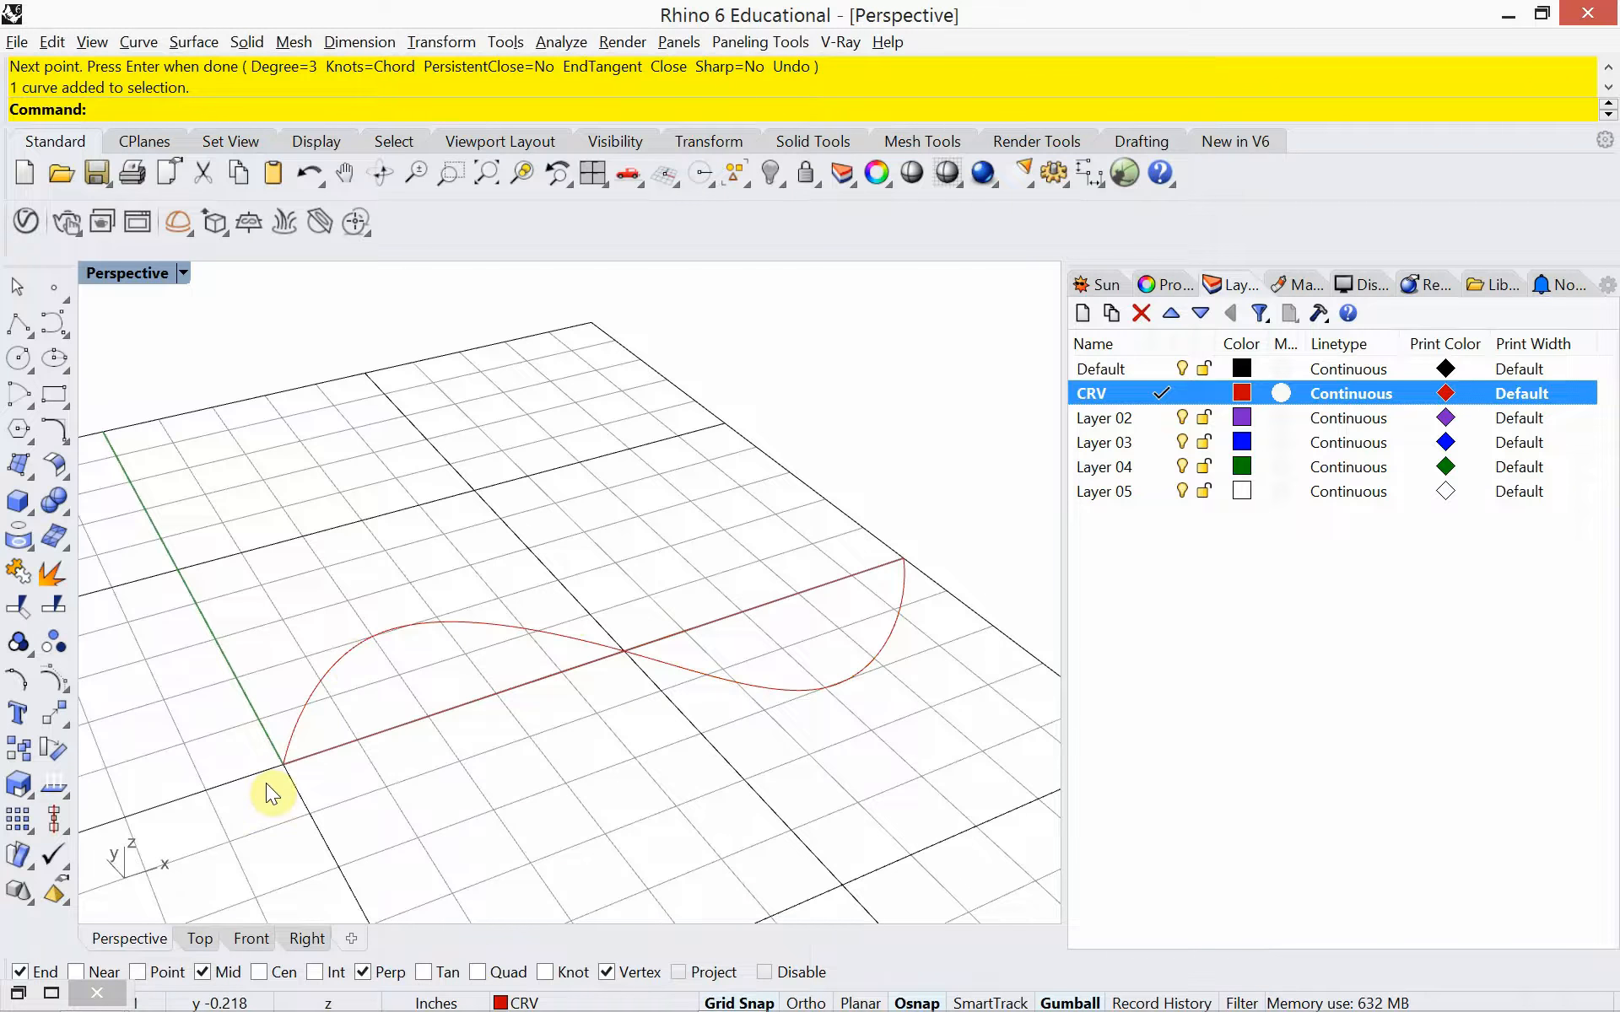
pyautogui.write('Line')
pyautogui.press('Return')
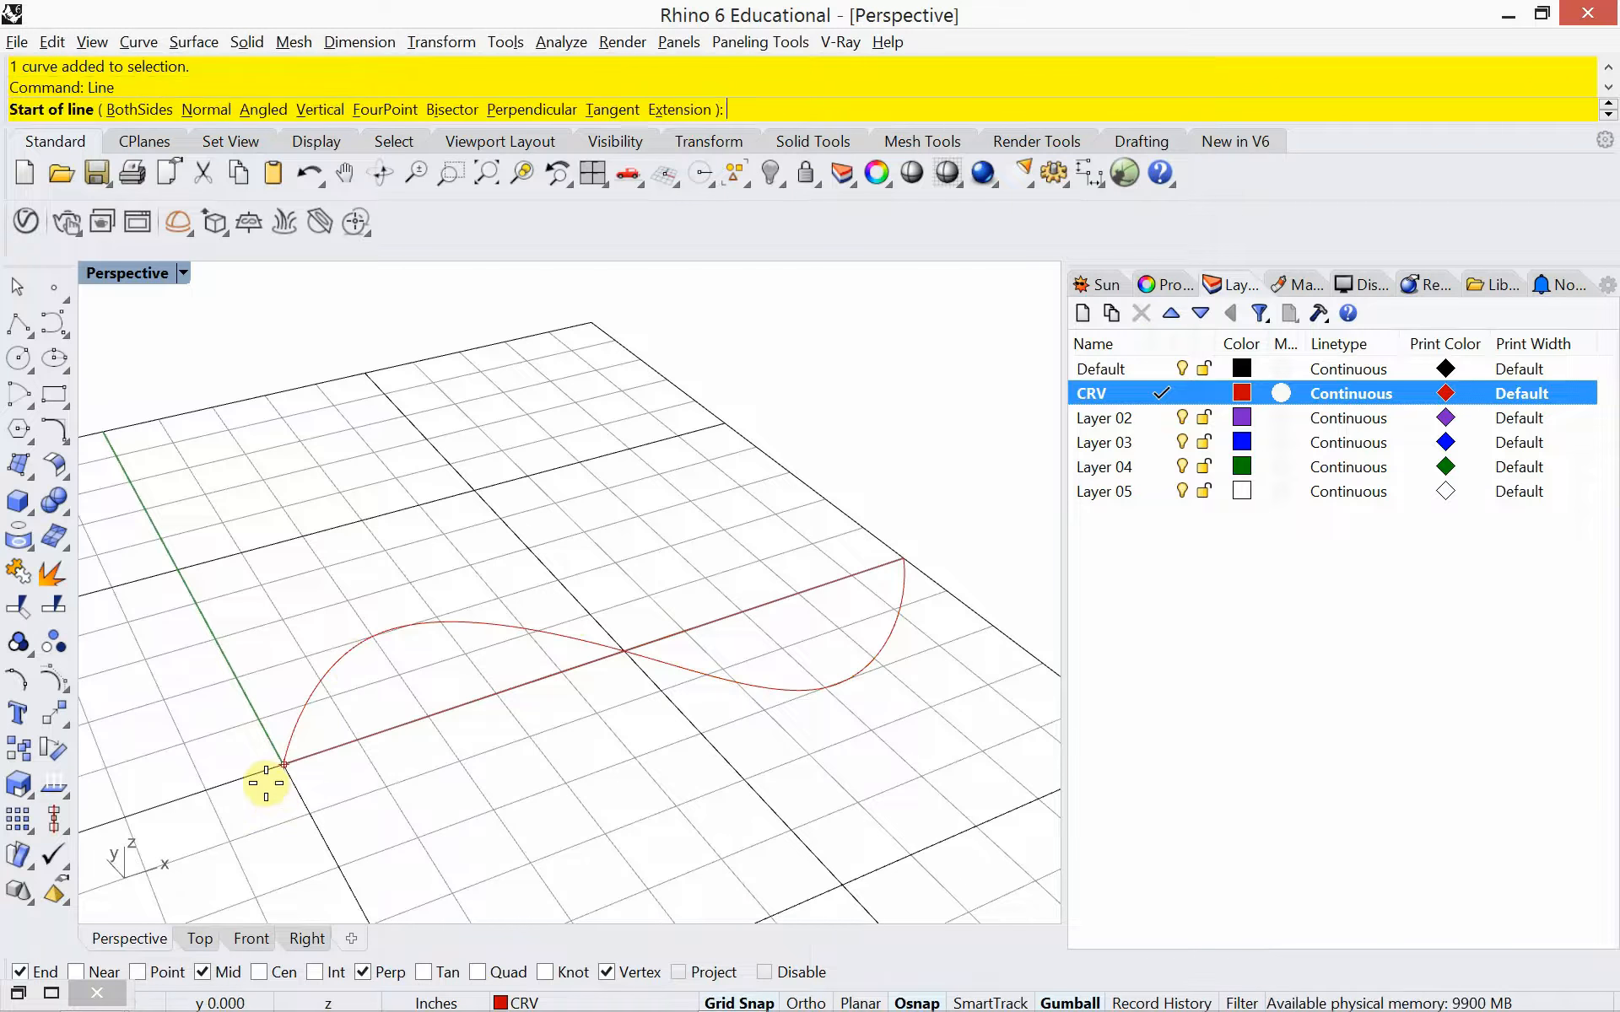
pyautogui.click(321, 110)
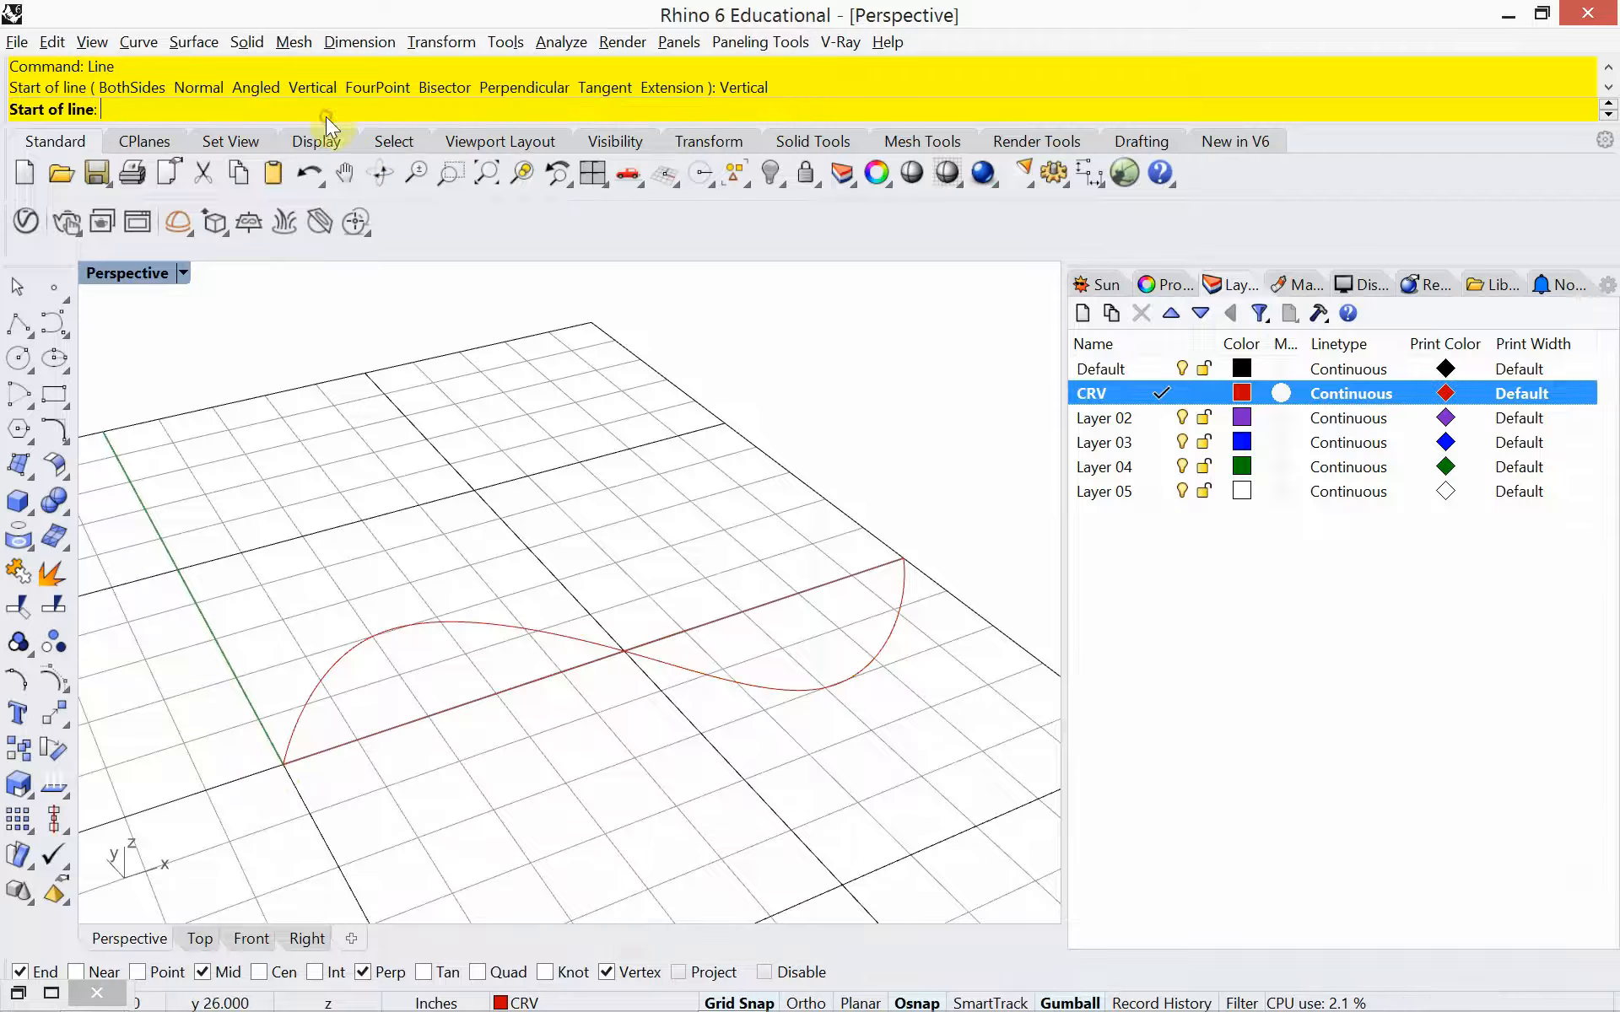
pyautogui.click(285, 765)
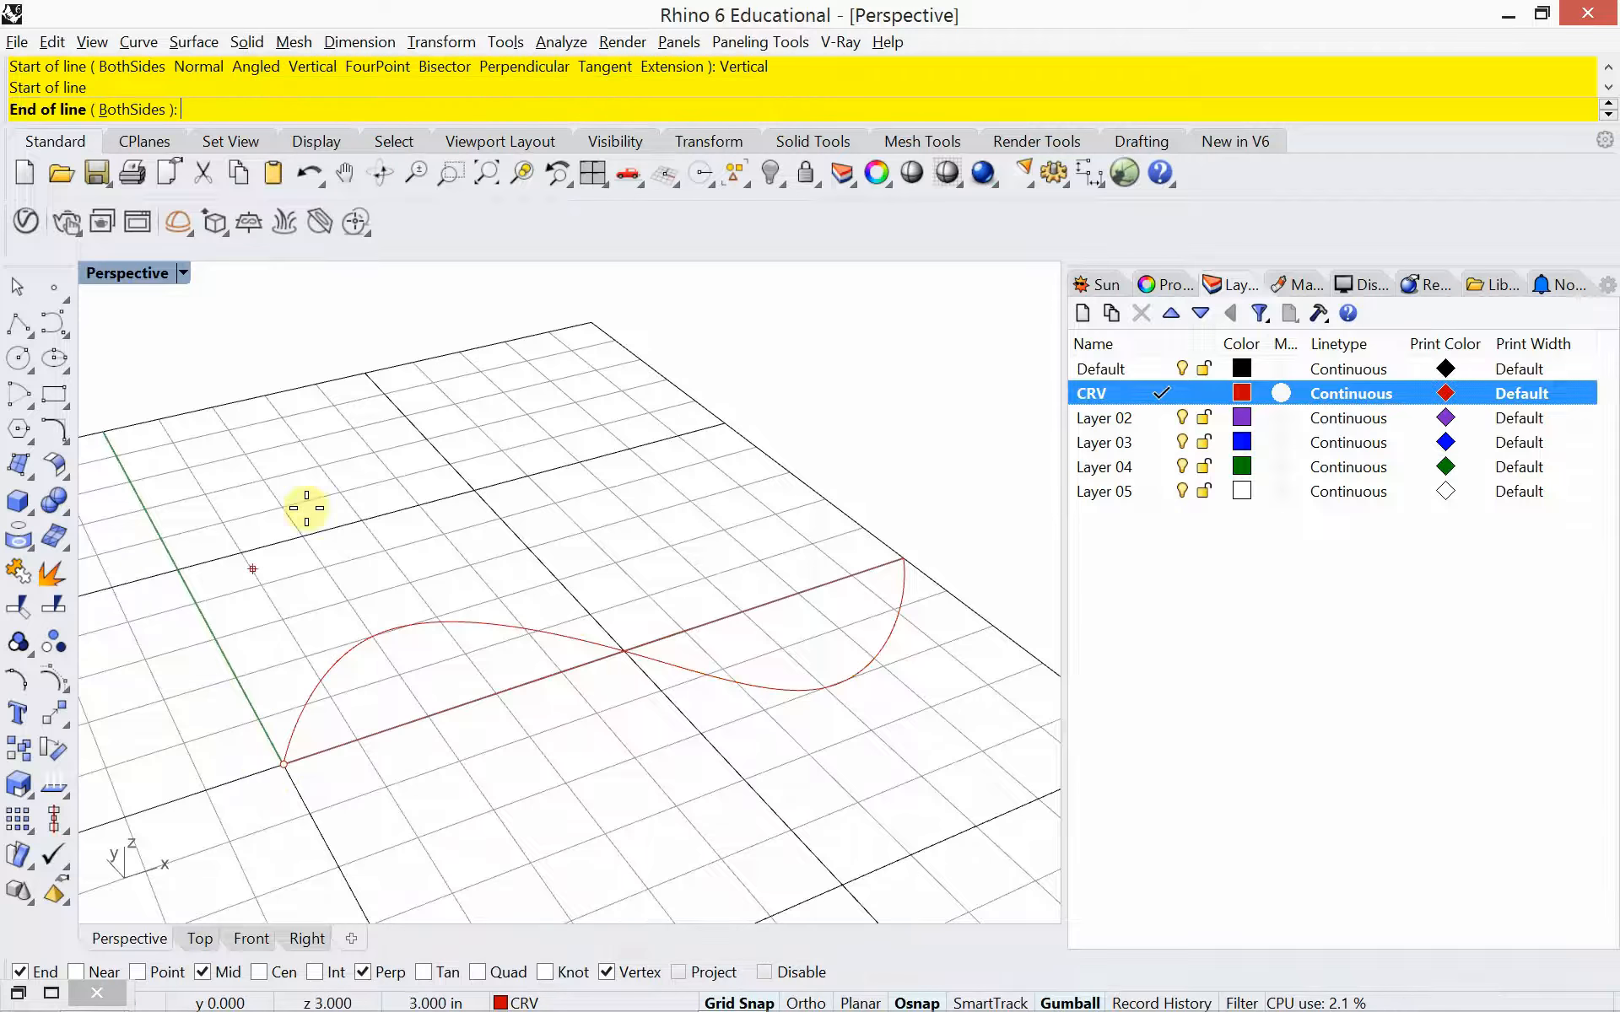
pyautogui.click(297, 425)
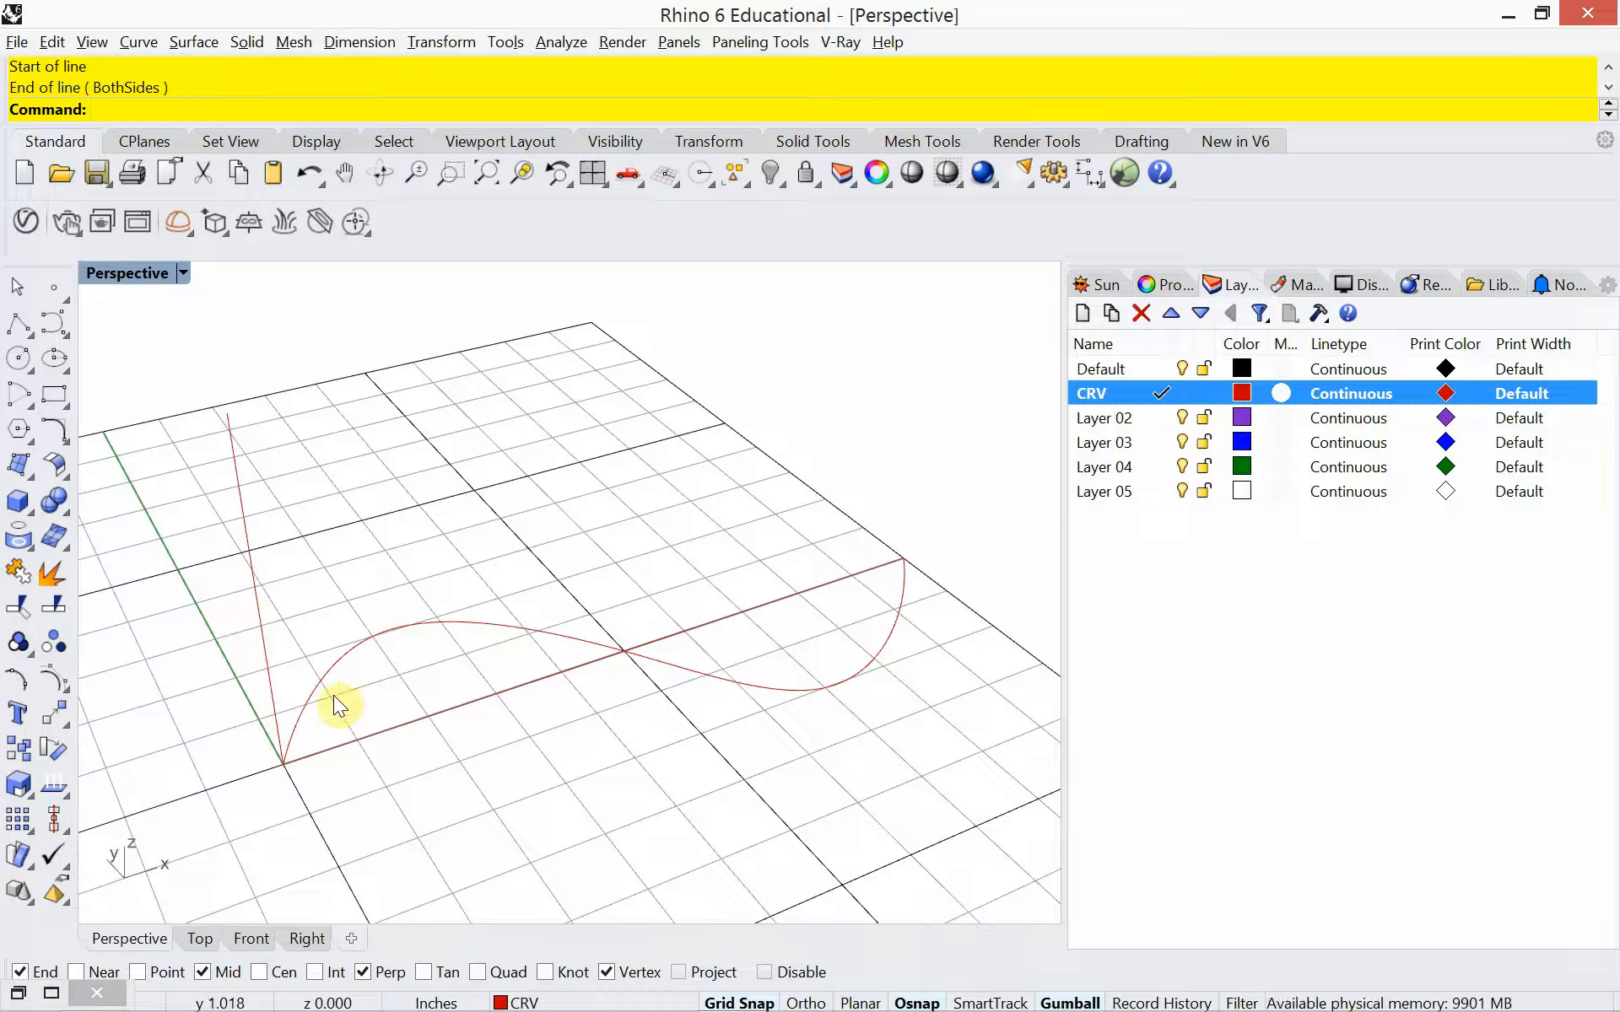
# Start a Sweep1 surface using the S-curve as the rail and the vertical line as the cross section
pyautogui.write('Sweep2')
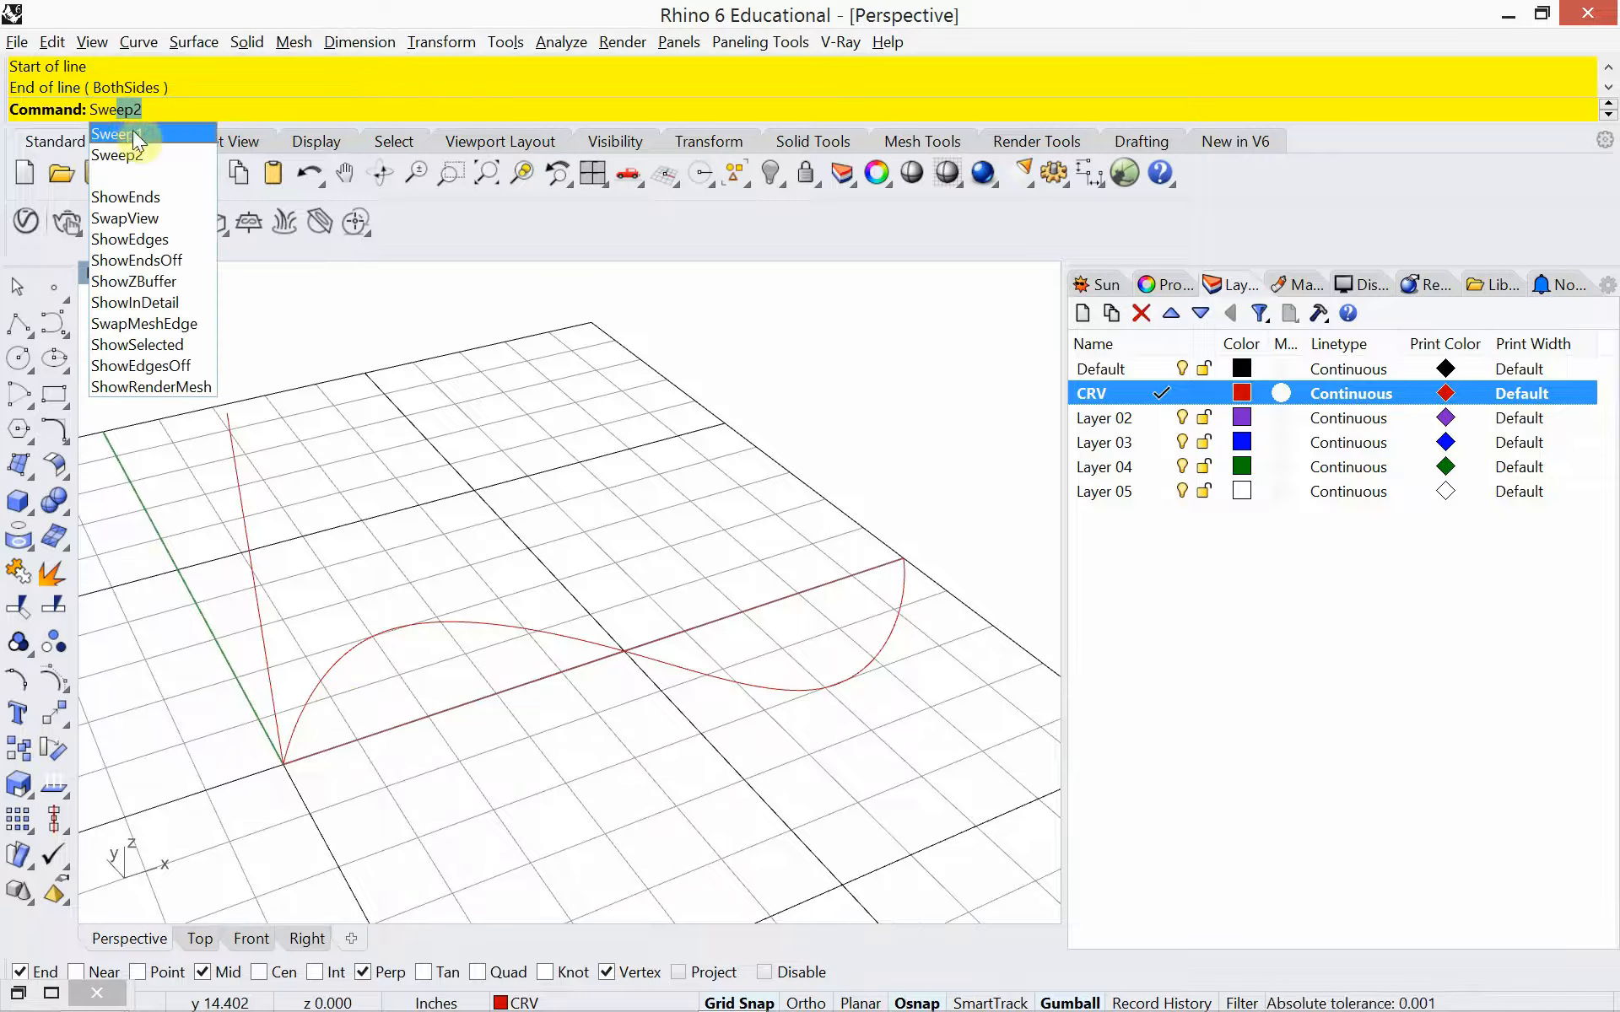
pyautogui.click(135, 135)
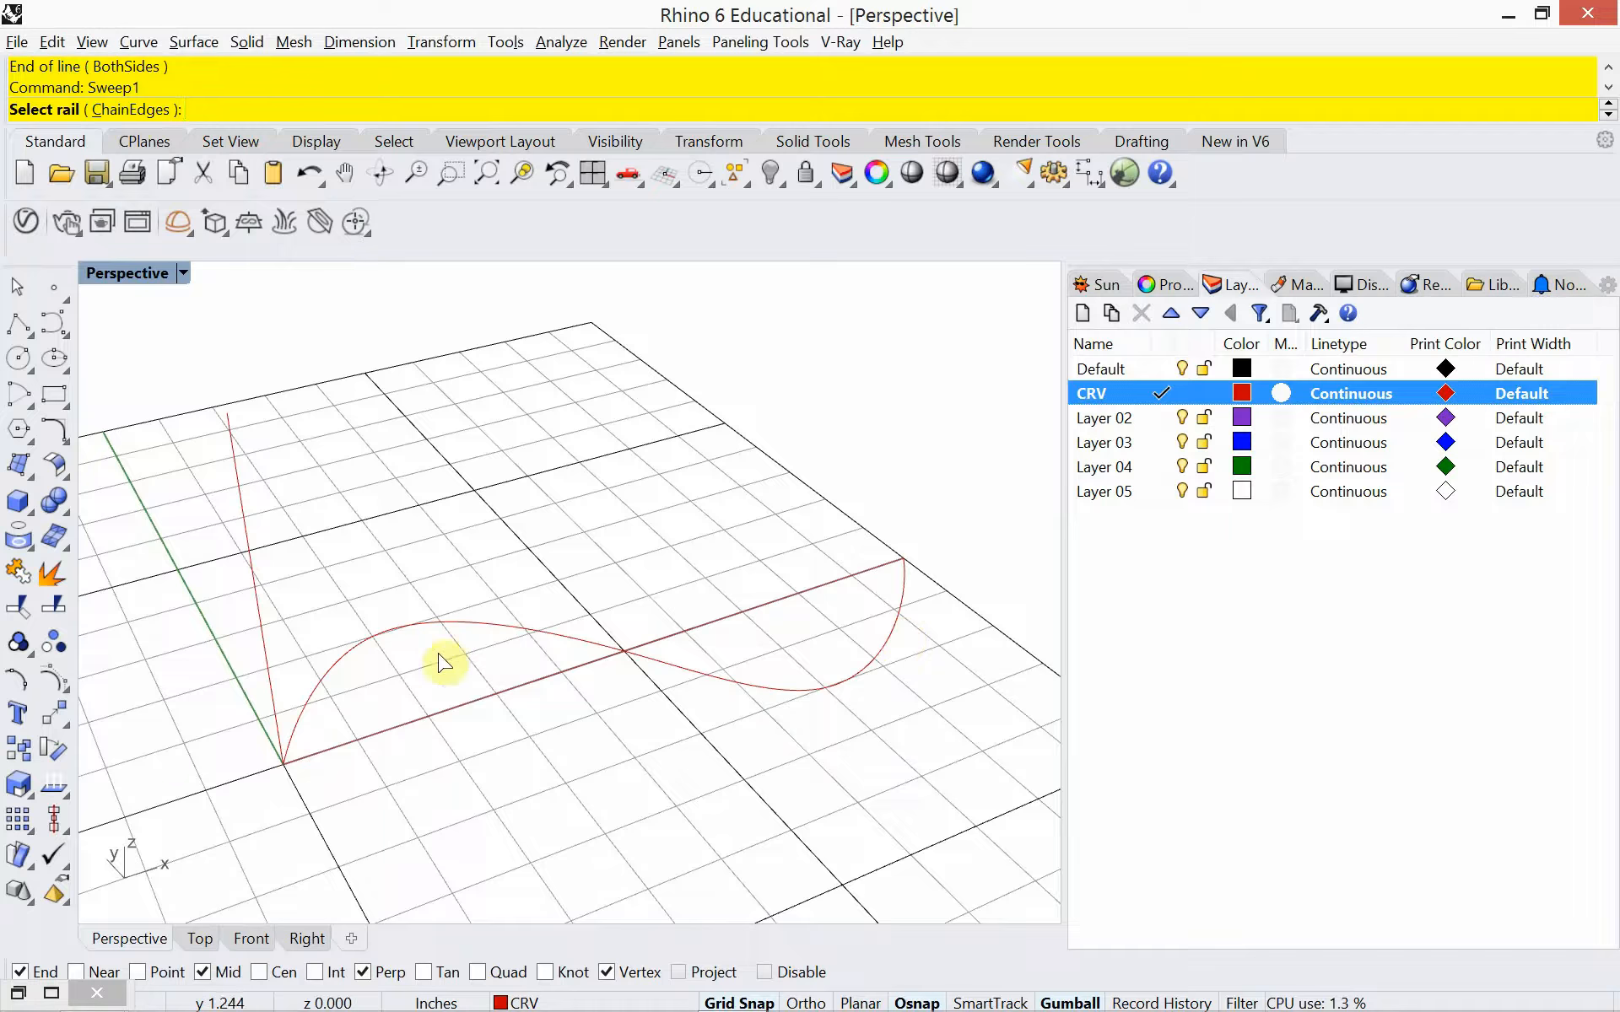
pyautogui.click(429, 624)
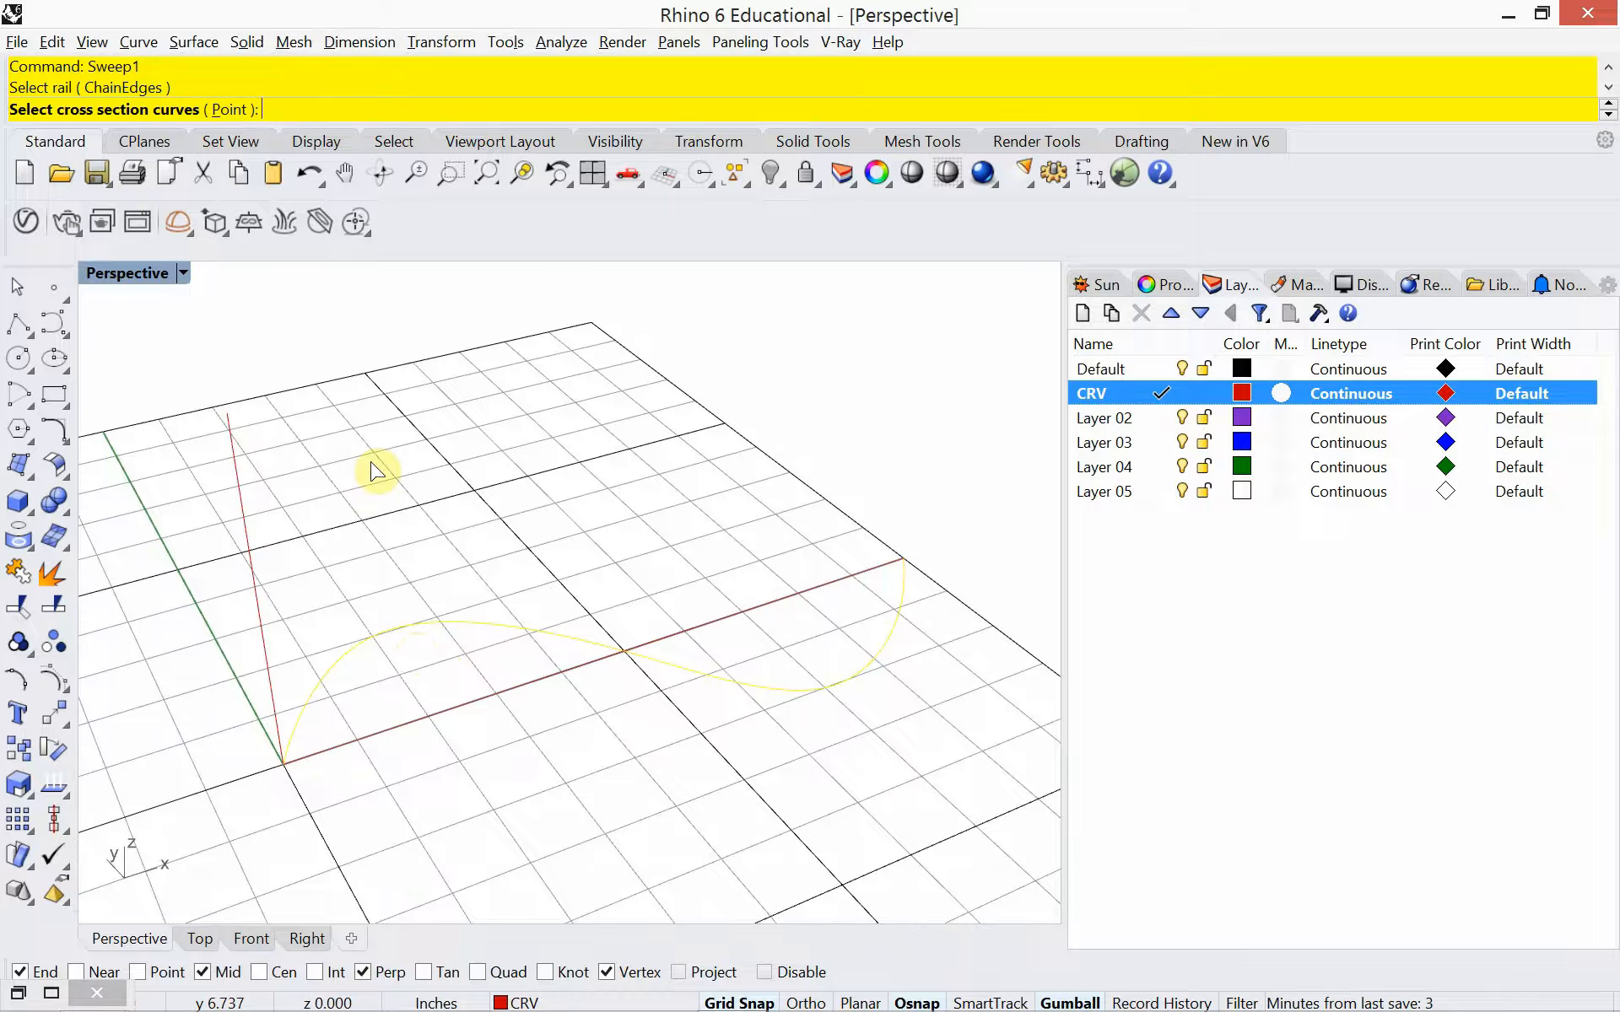
pyautogui.click(251, 558)
pyautogui.rightClick(361, 577)
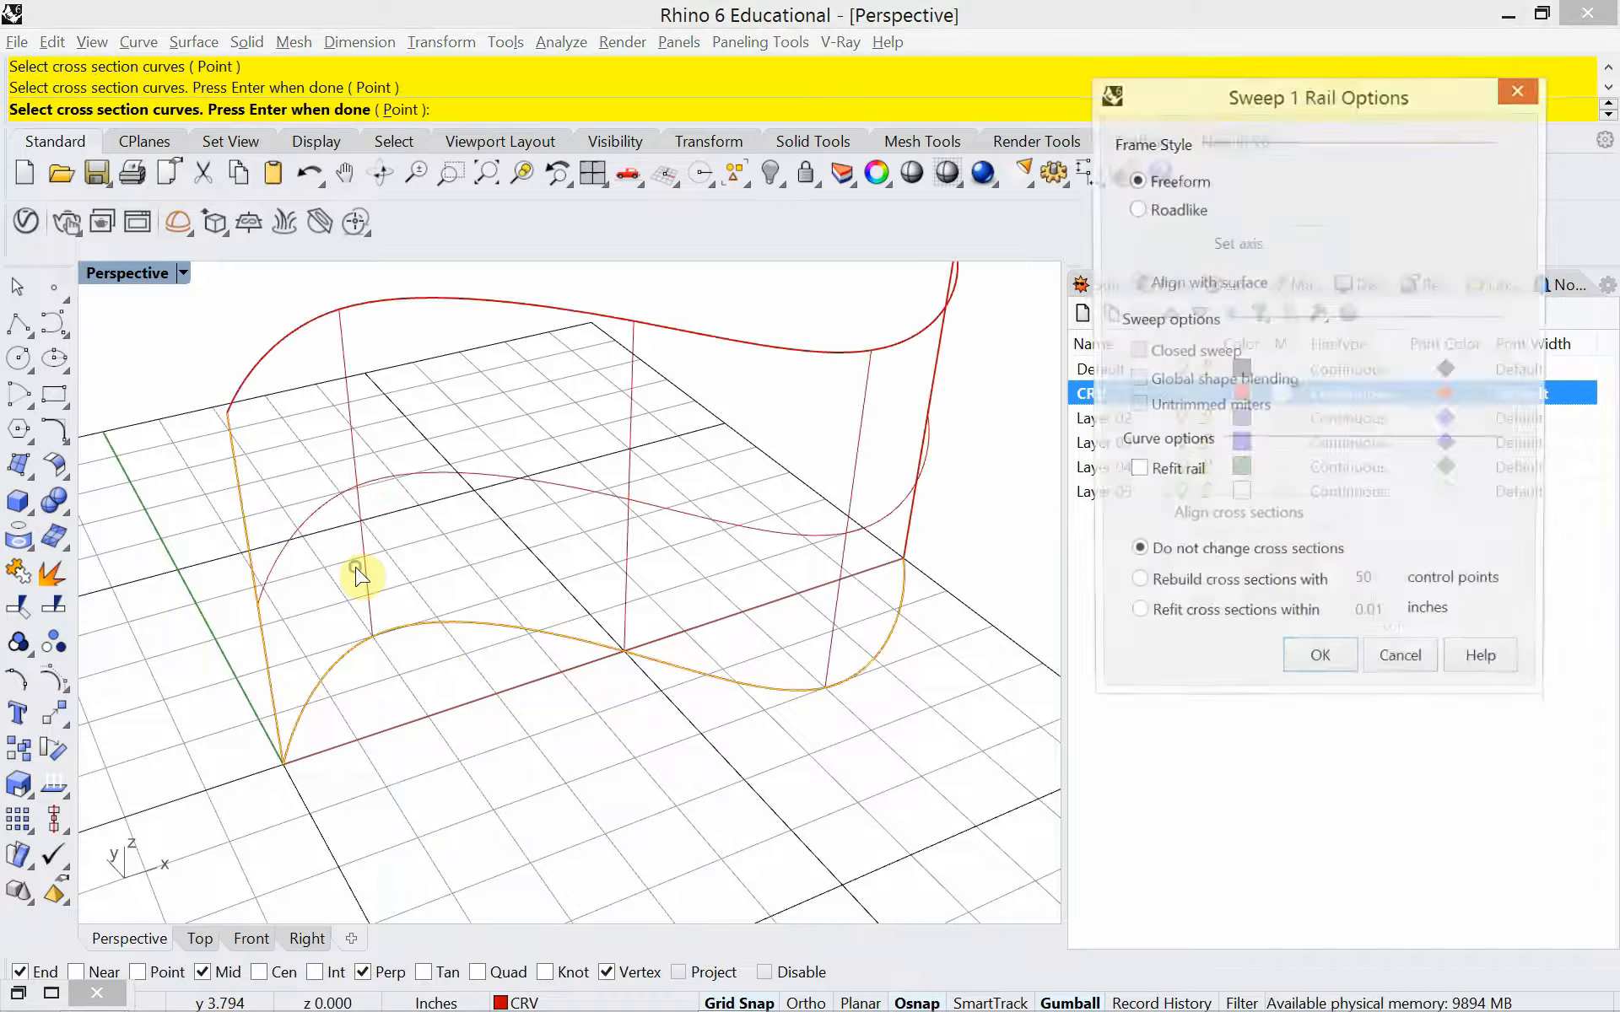
# Preview the sweep in Rendered display mode, and set the Perspective viewport to Shaded
pyautogui.click(185, 273)
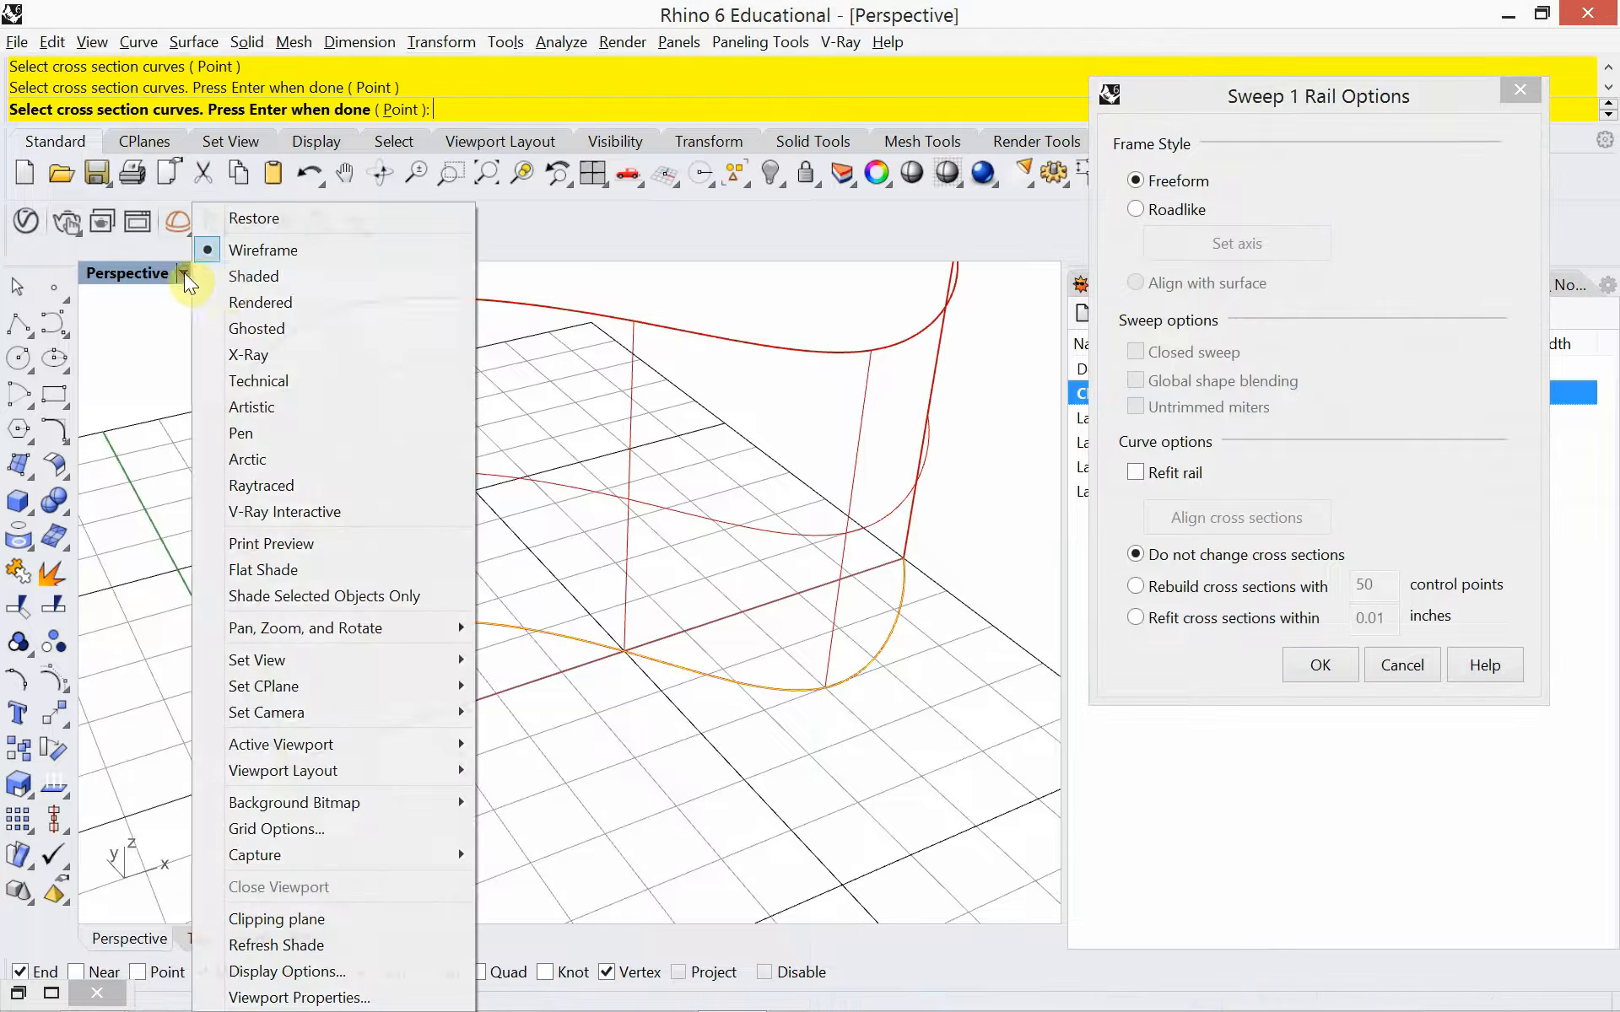
pyautogui.click(242, 303)
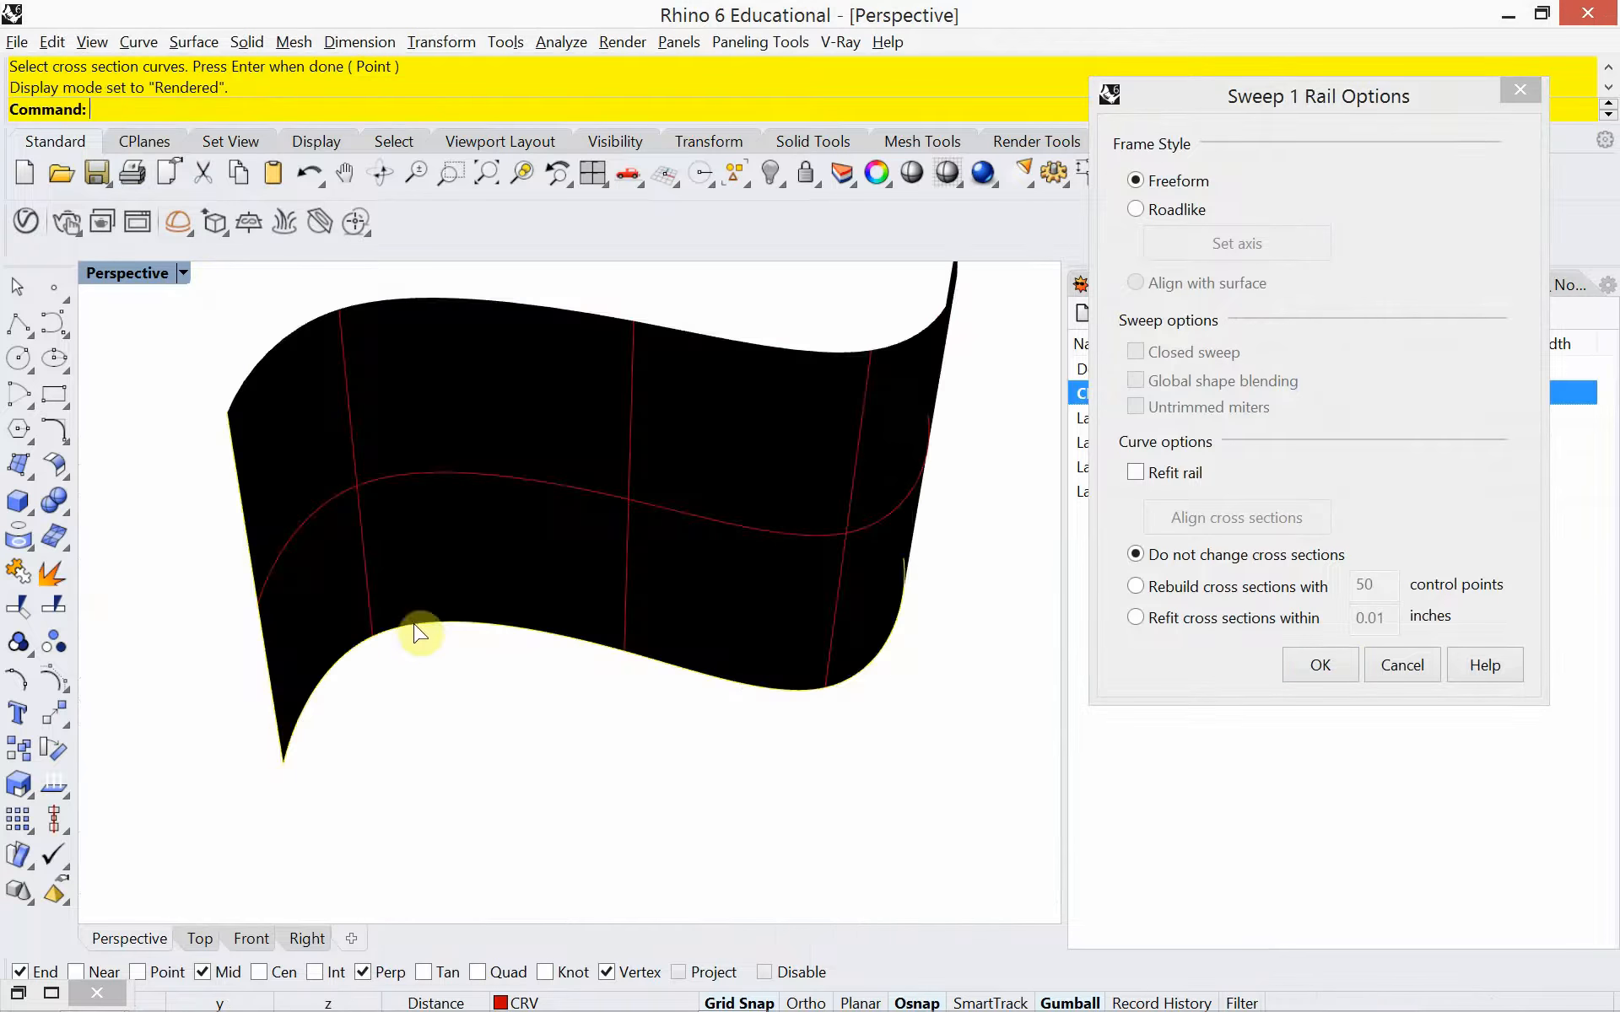
pyautogui.moveTo(452, 658); pyautogui.dragTo(409, 687, button='right')
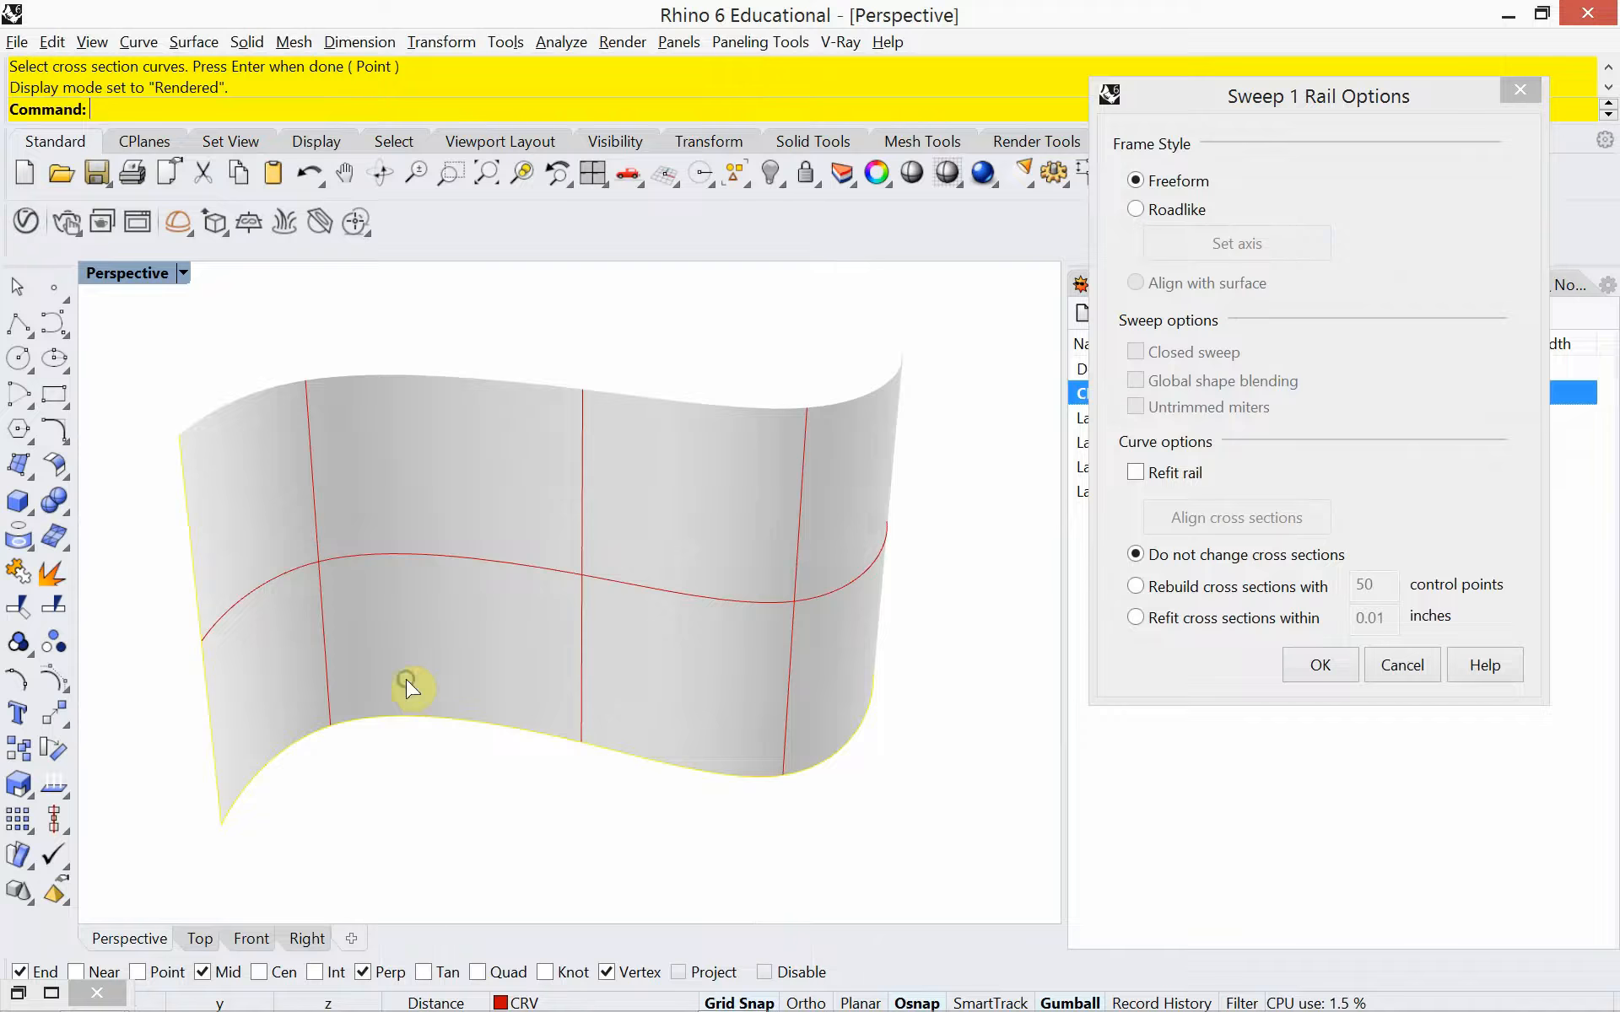
pyautogui.click(185, 274)
pyautogui.click(221, 276)
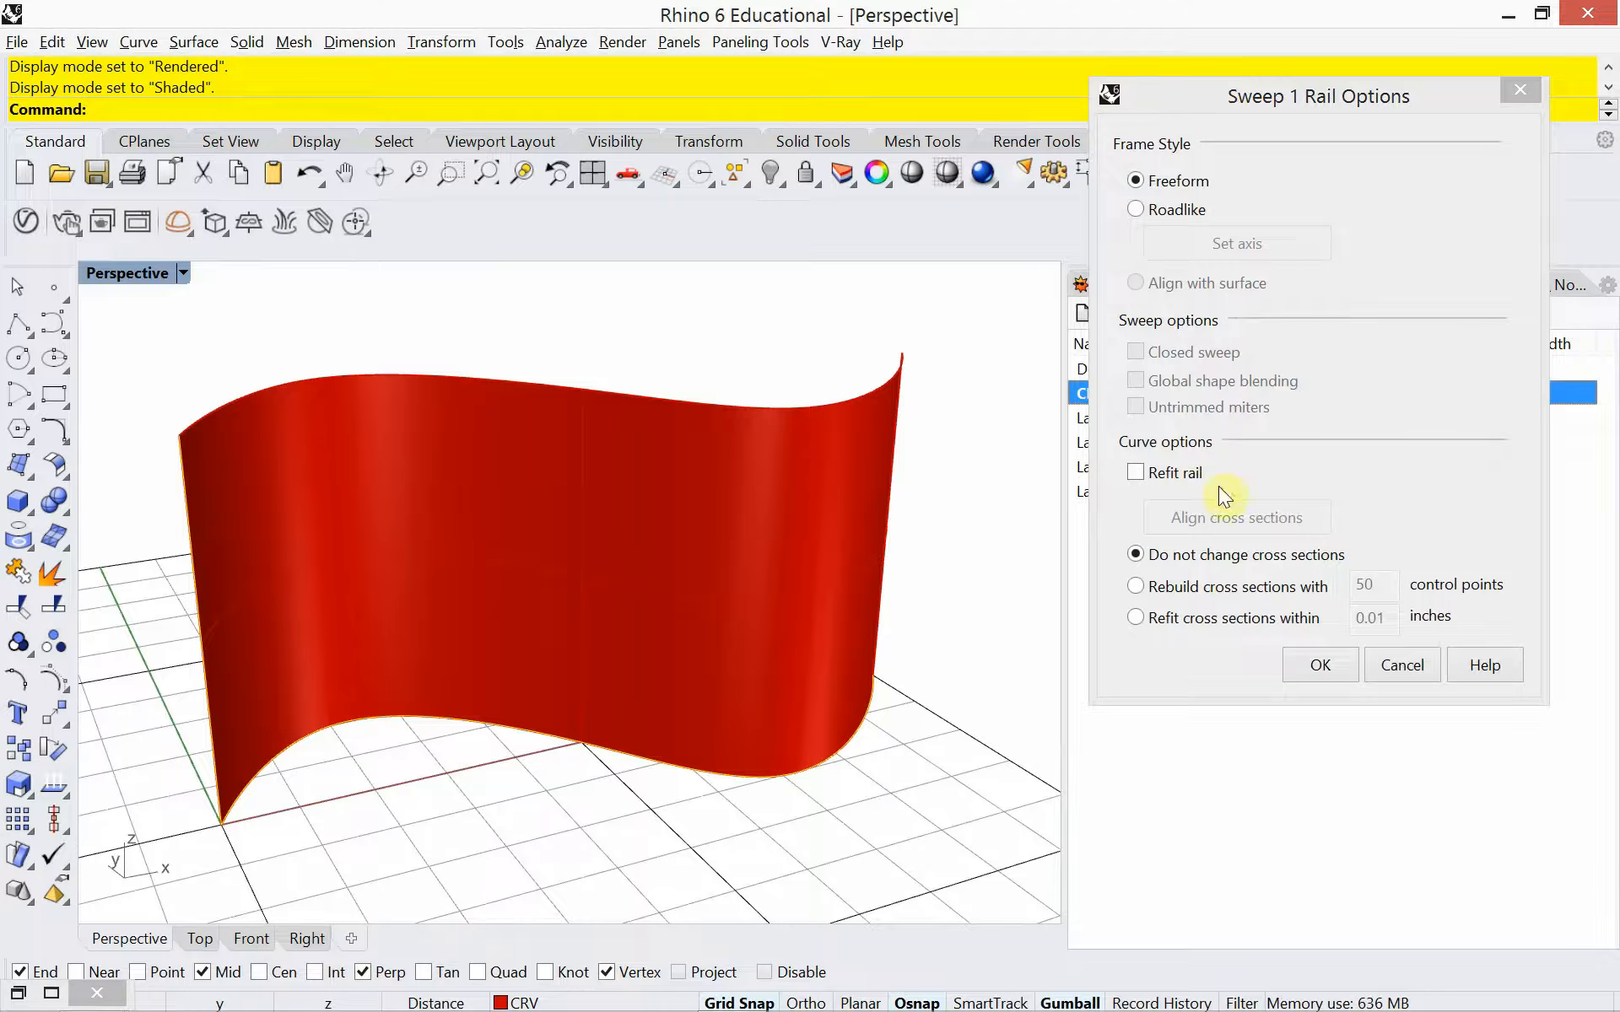
# Compare the sweep preview with unchanged cross sections and with cross sections rebuilt with 50 control points, and cancel the sweep
pyautogui.moveTo(1215, 94); pyautogui.dragTo(1082, 184)
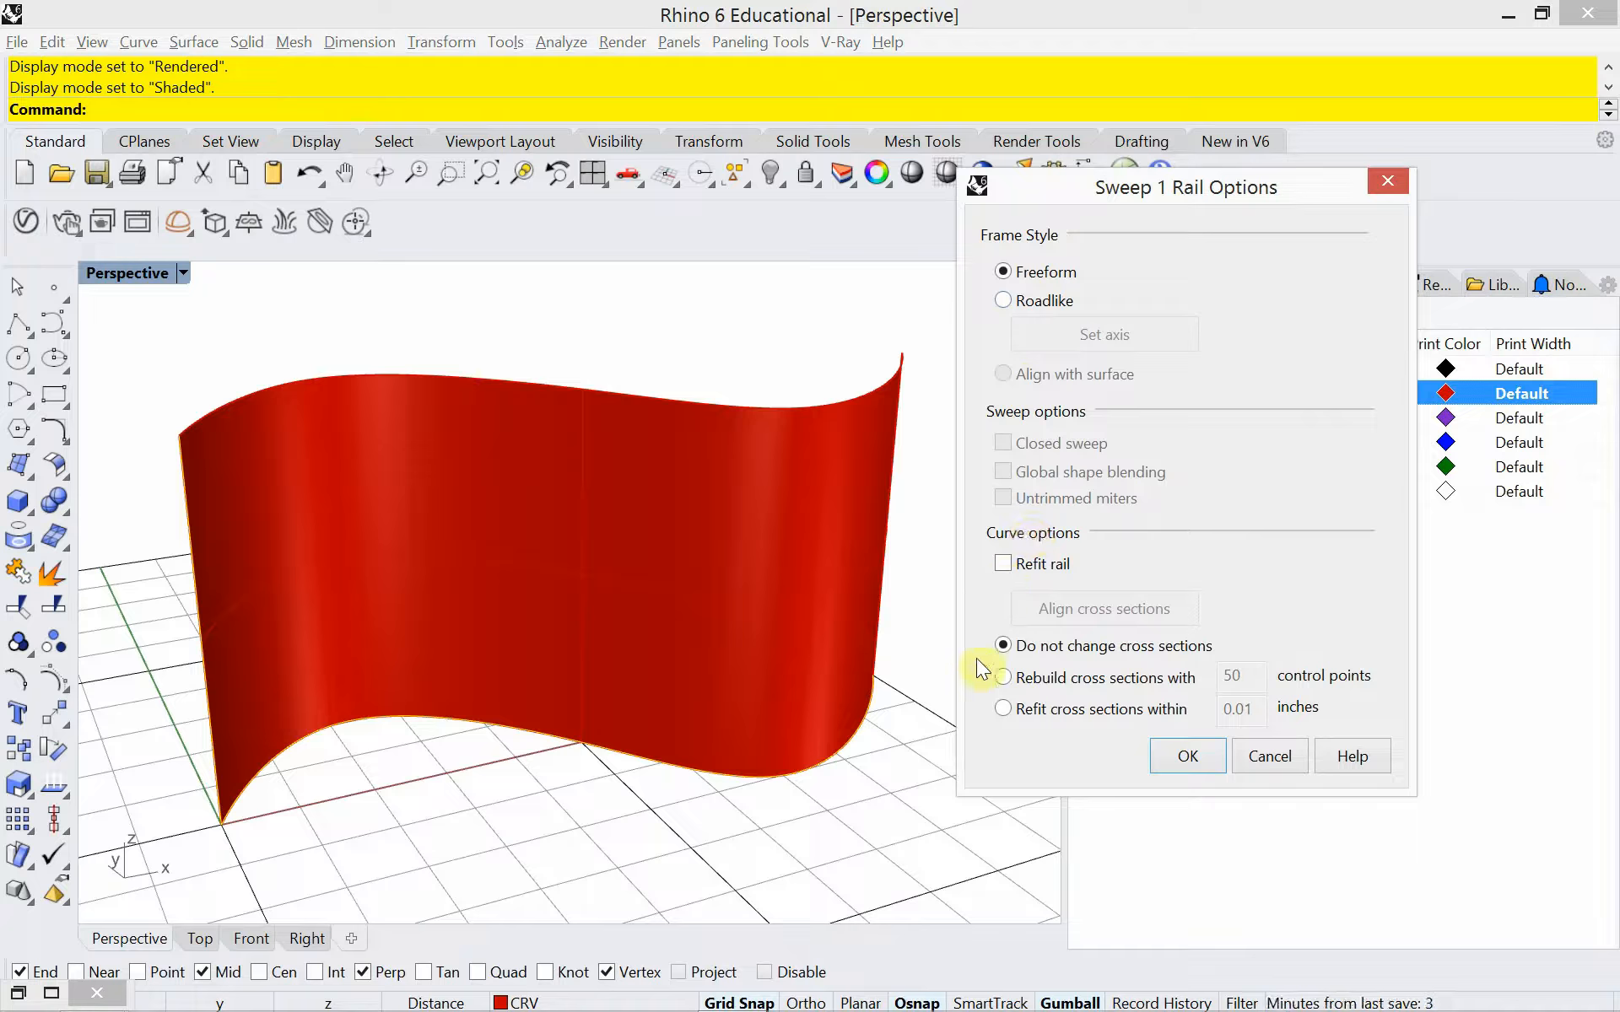
pyautogui.click(1003, 678)
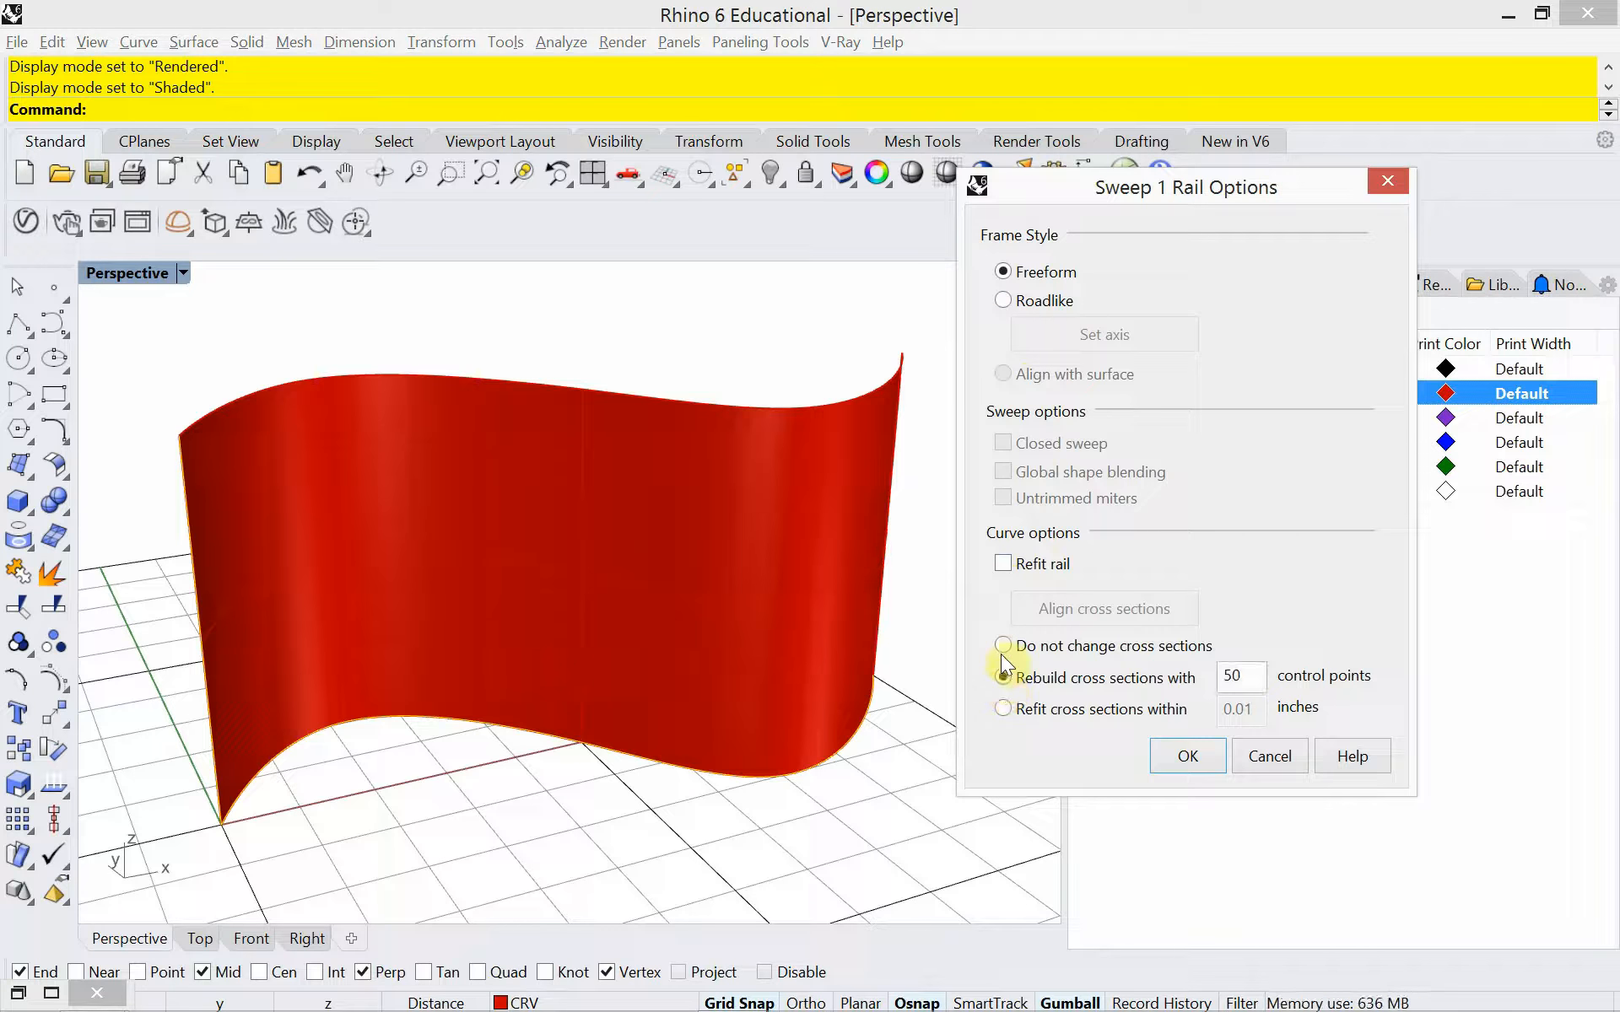
pyautogui.click(1002, 646)
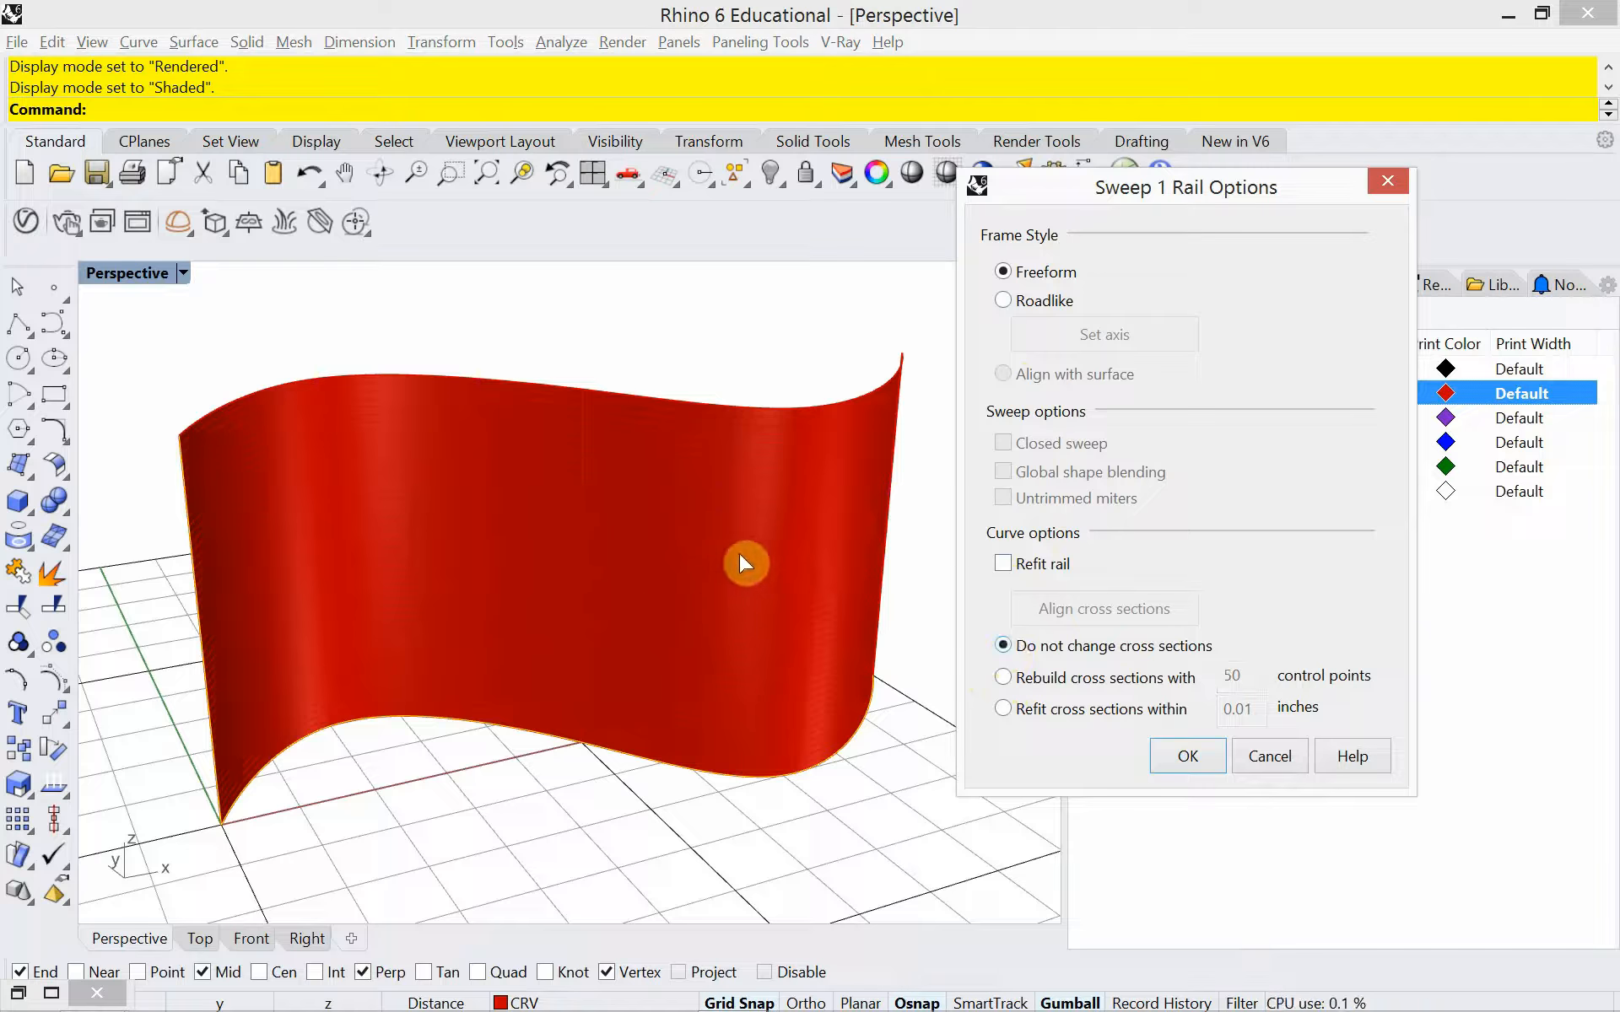
pyautogui.click(1003, 678)
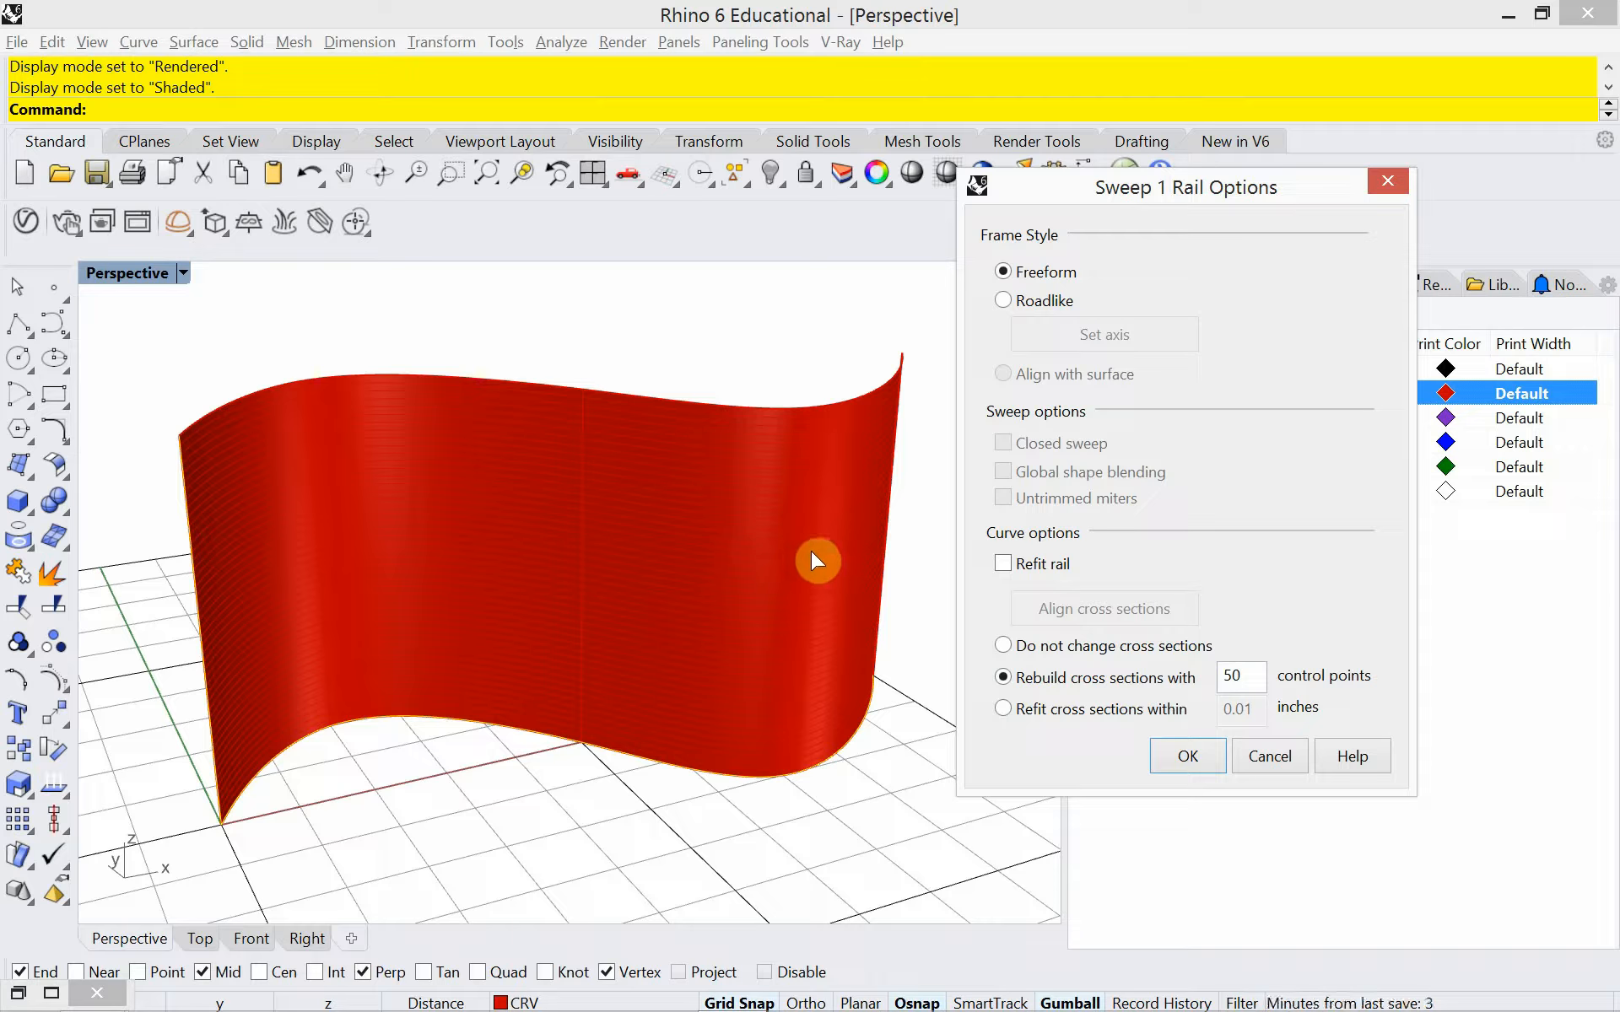
pyautogui.click(1003, 645)
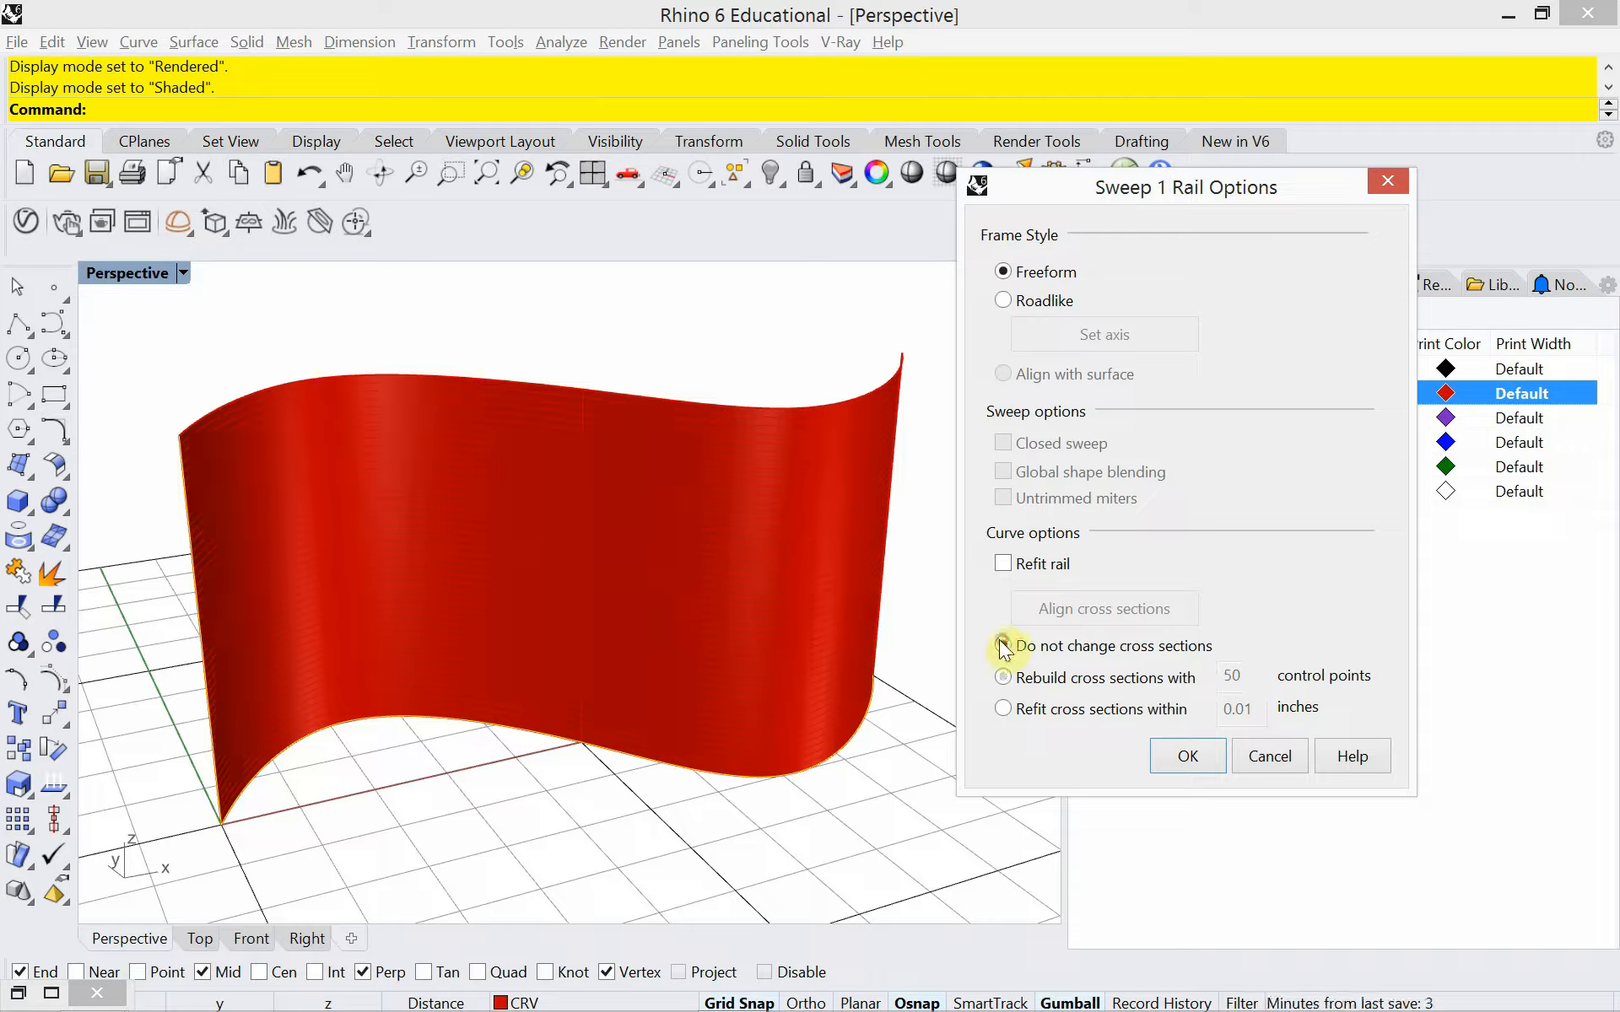
pyautogui.click(666, 578)
pyautogui.click(1257, 749)
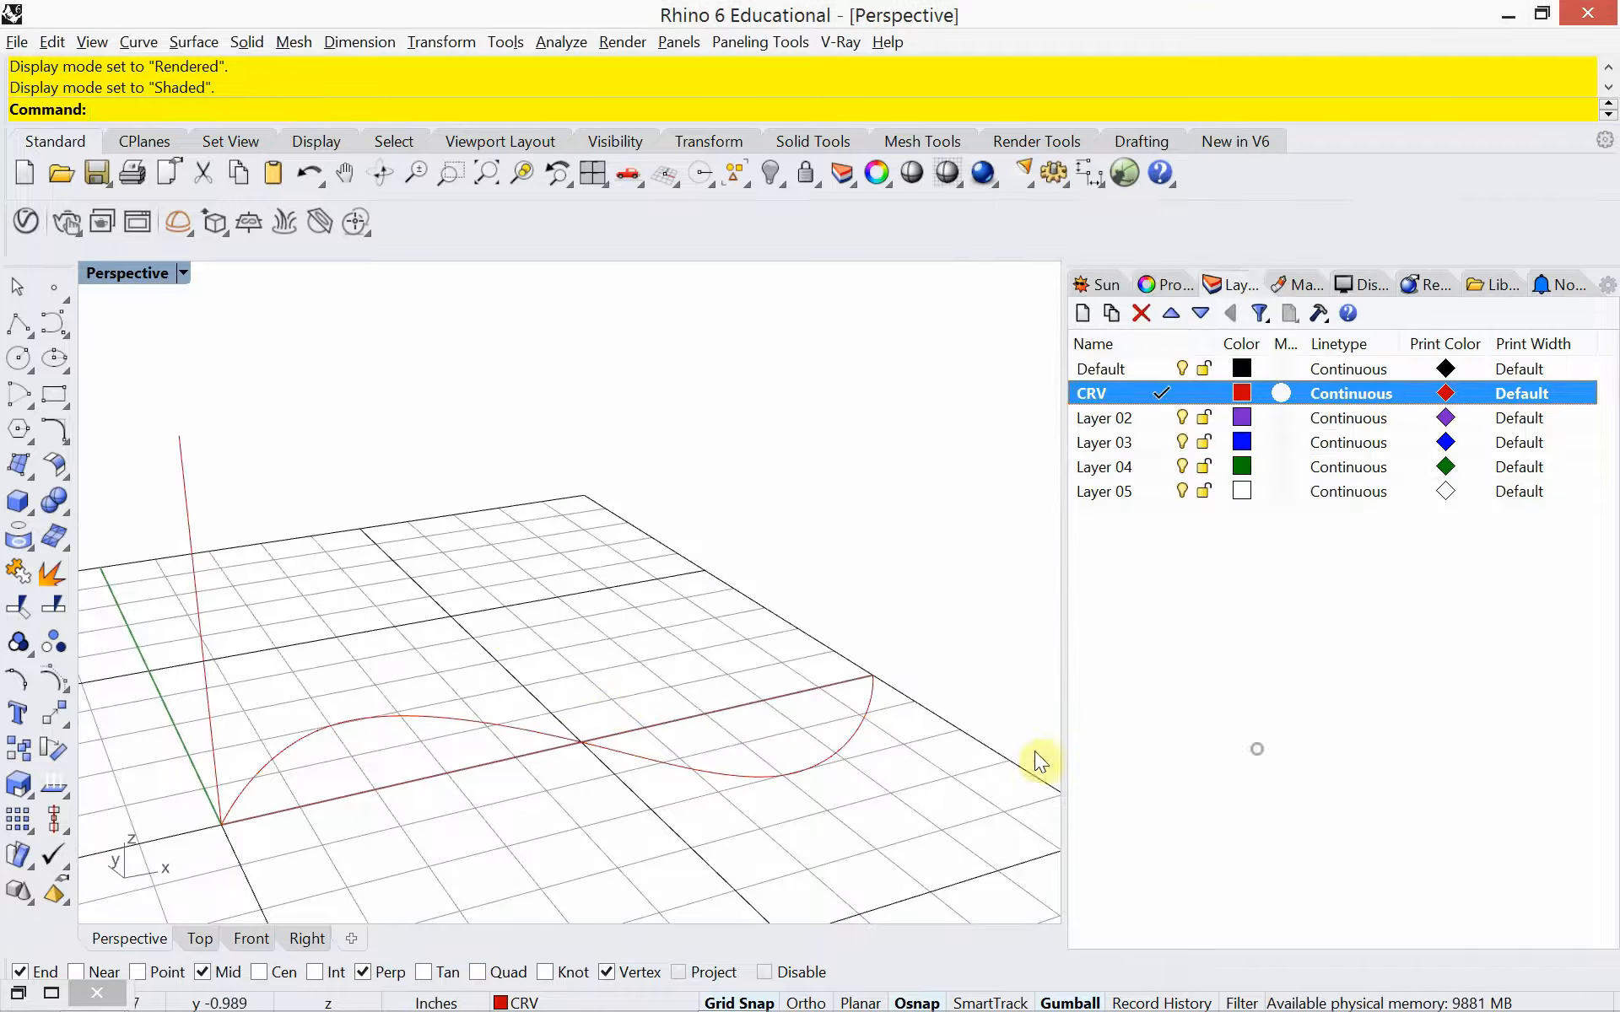
# Extrude the S-curve 5 inches up to the top end of the vertical line, and delete the extrusion
pyautogui.click(550, 734)
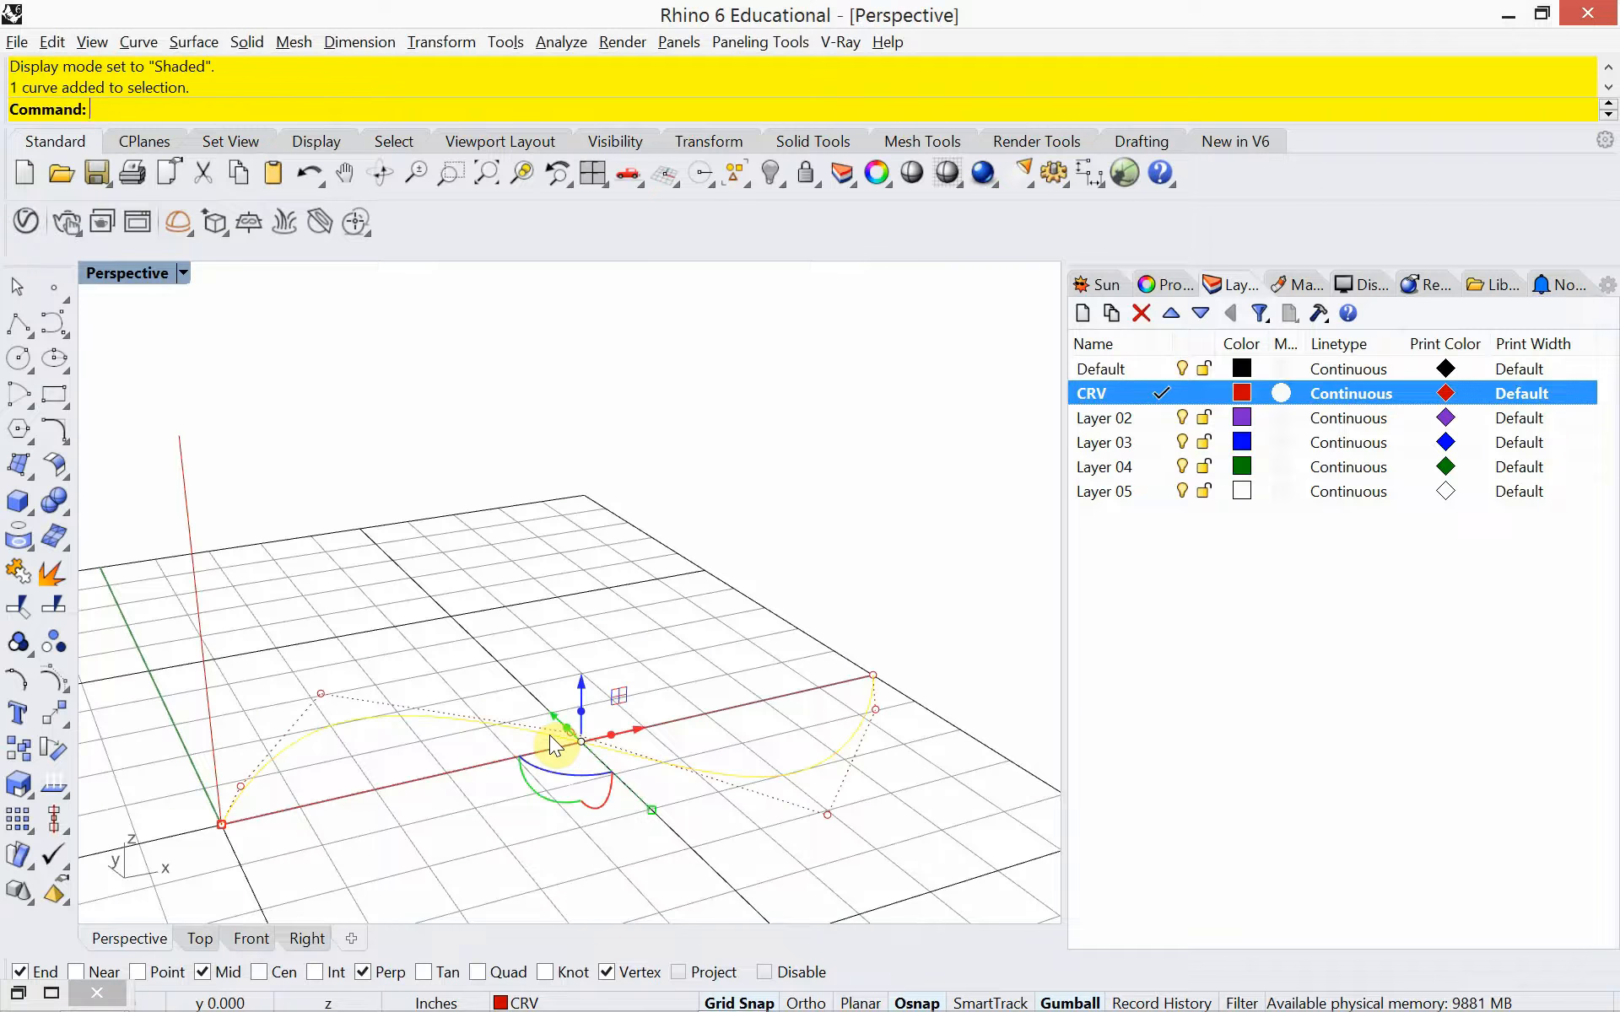
pyautogui.write('extrude')
pyautogui.press('Return')
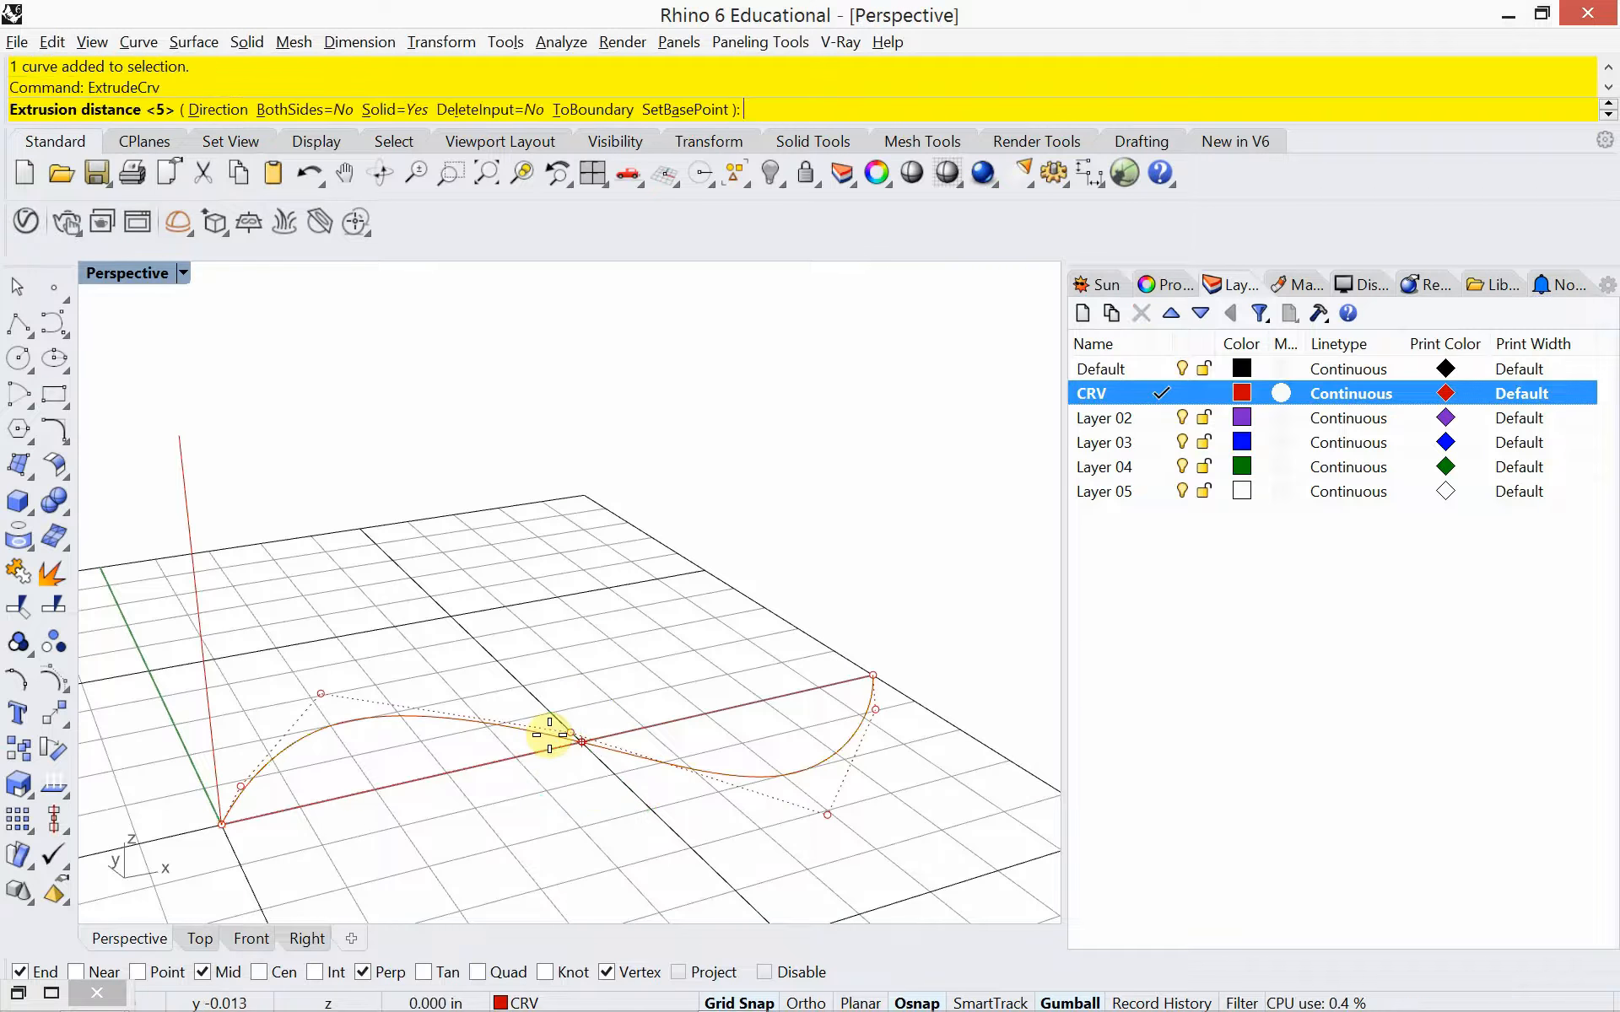
pyautogui.click(177, 441)
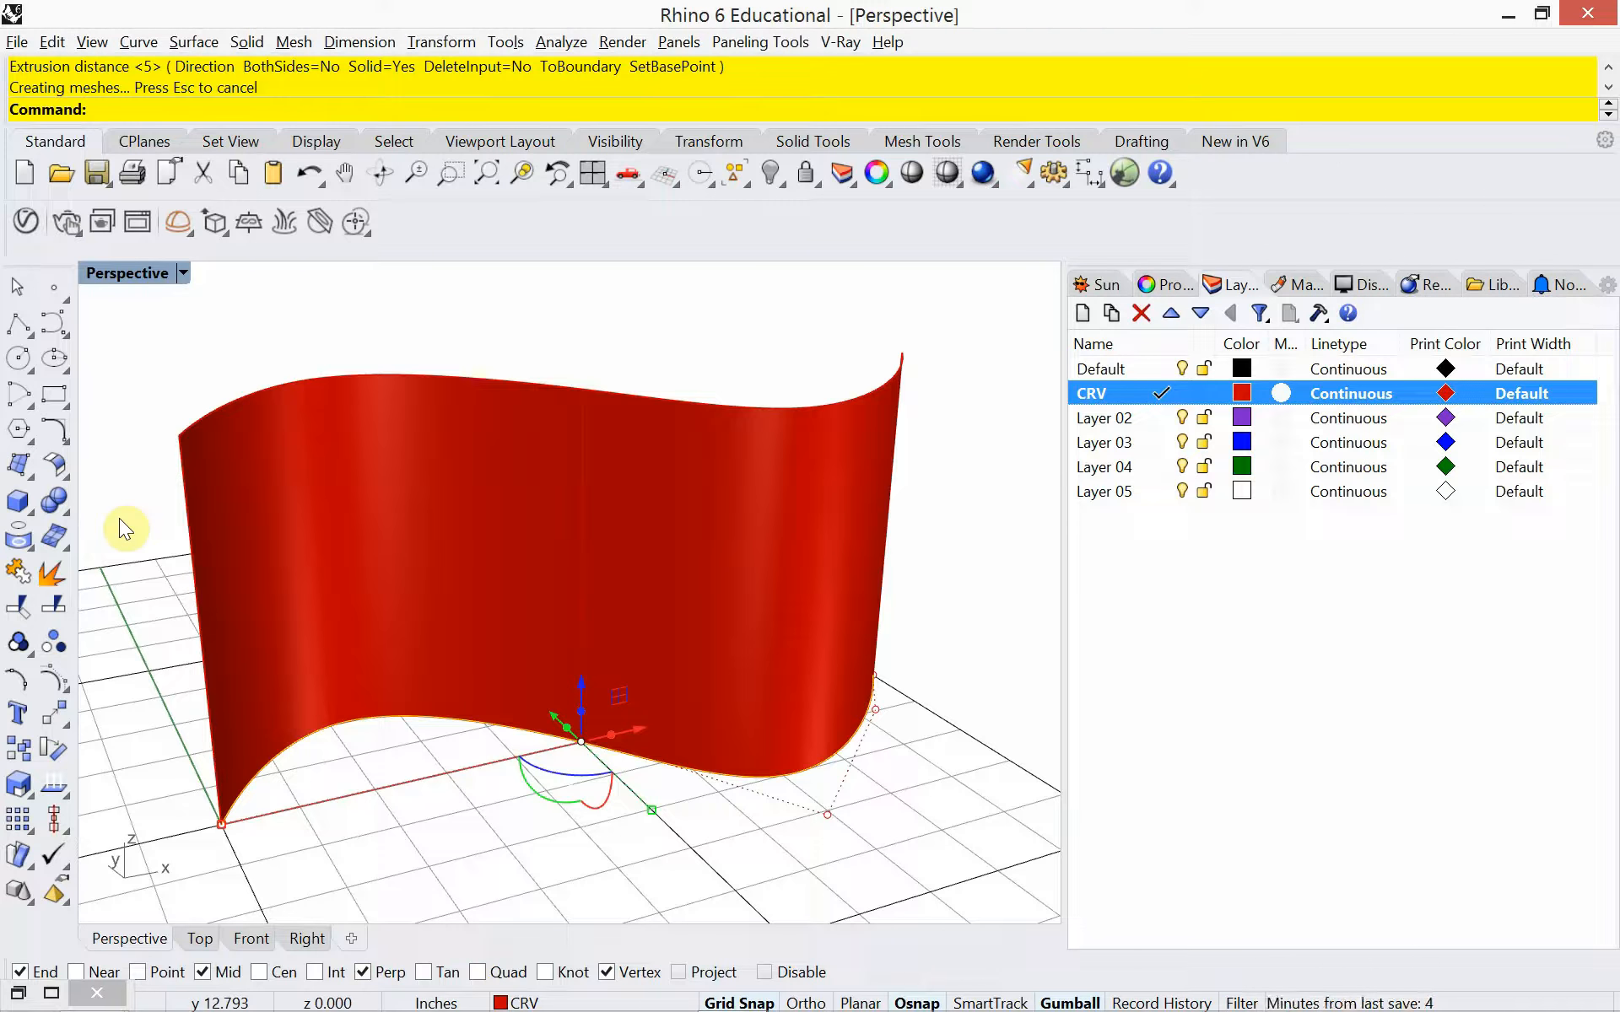
pyautogui.click(335, 495)
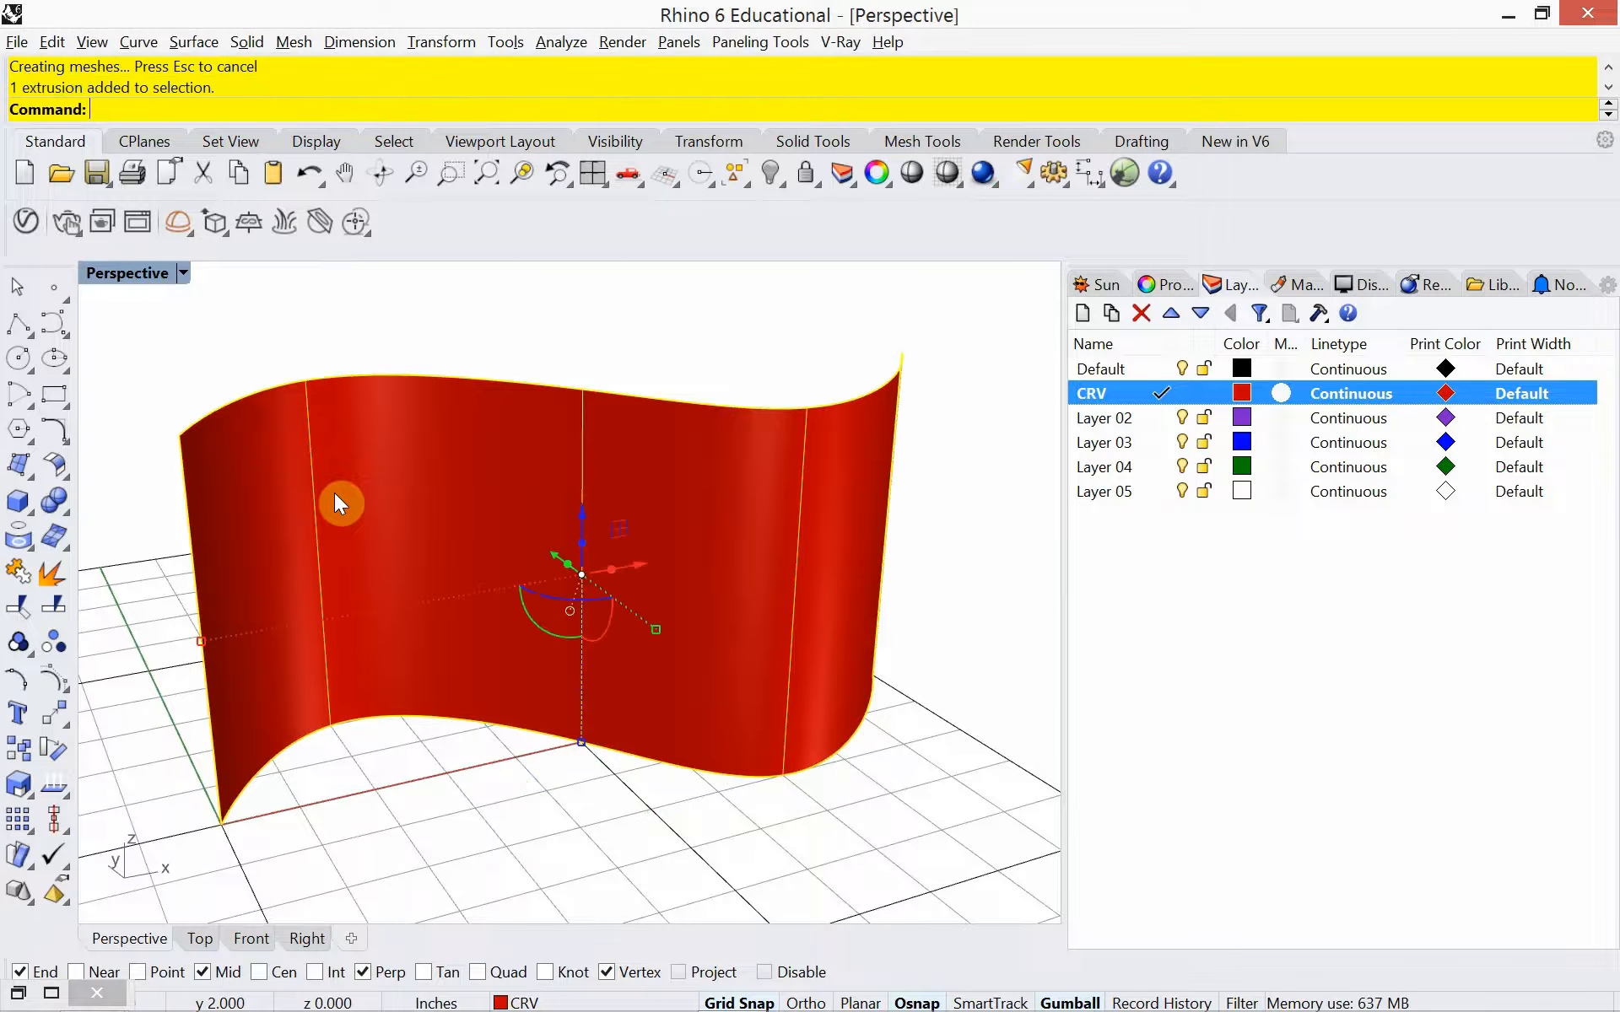
pyautogui.press('Delete')
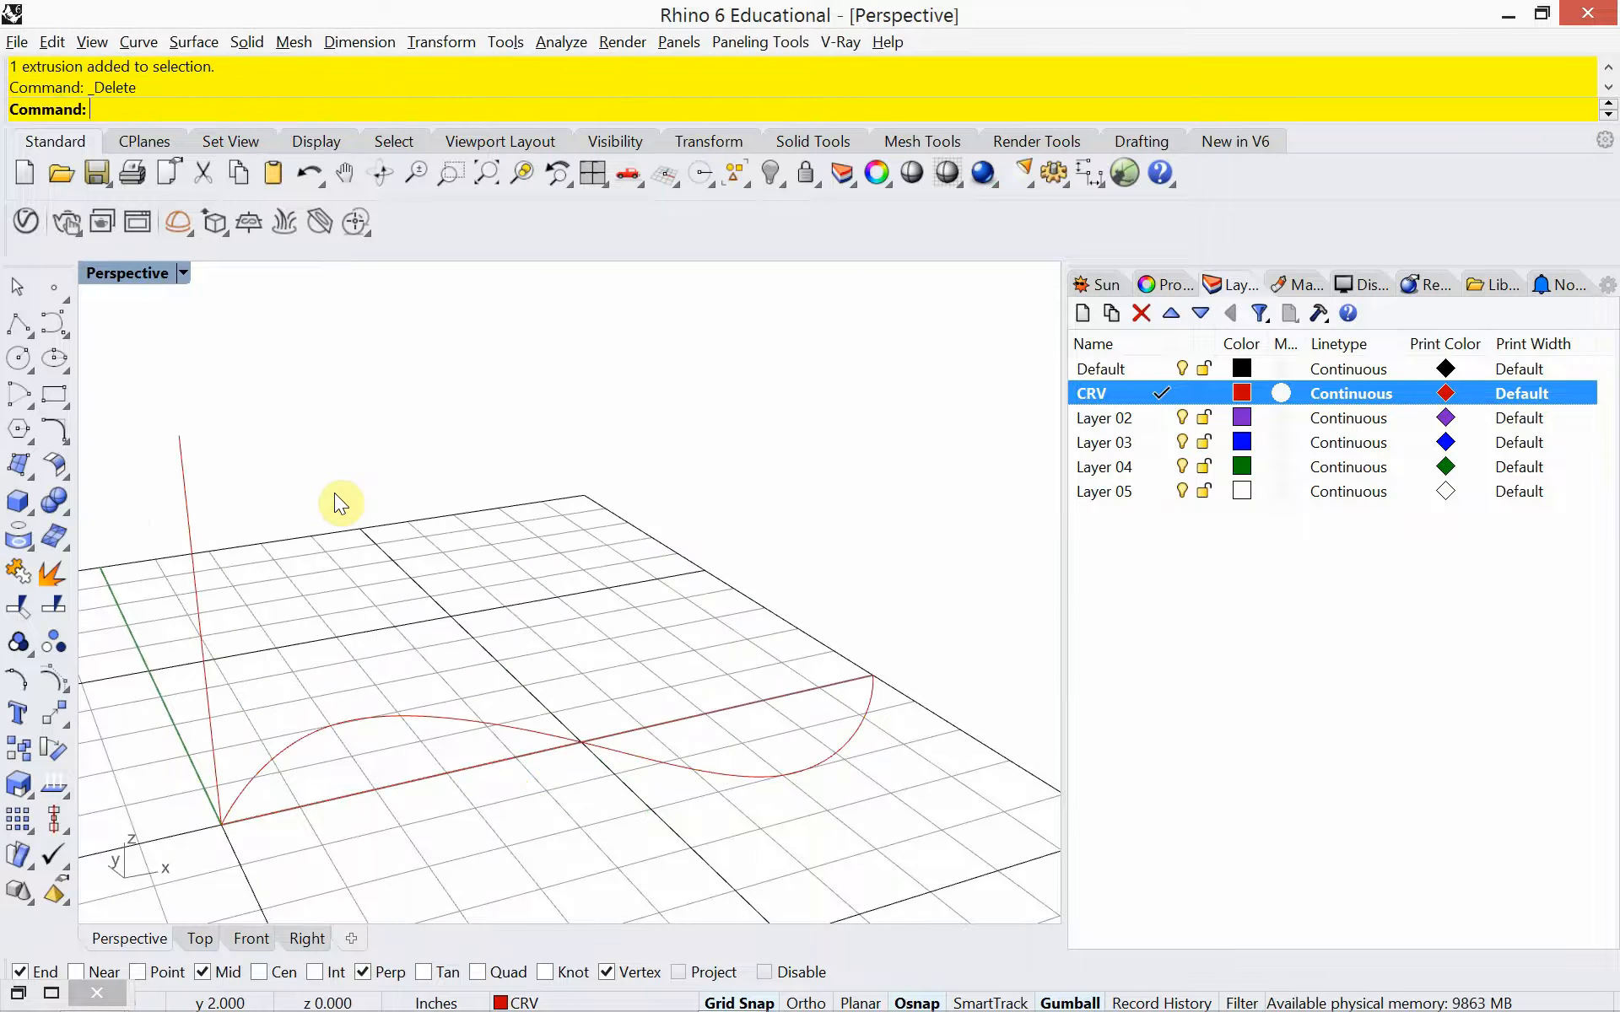
# Rebuild the vertical line with a point count of 4 and degree 3, deleting the input
pyautogui.click(187, 510)
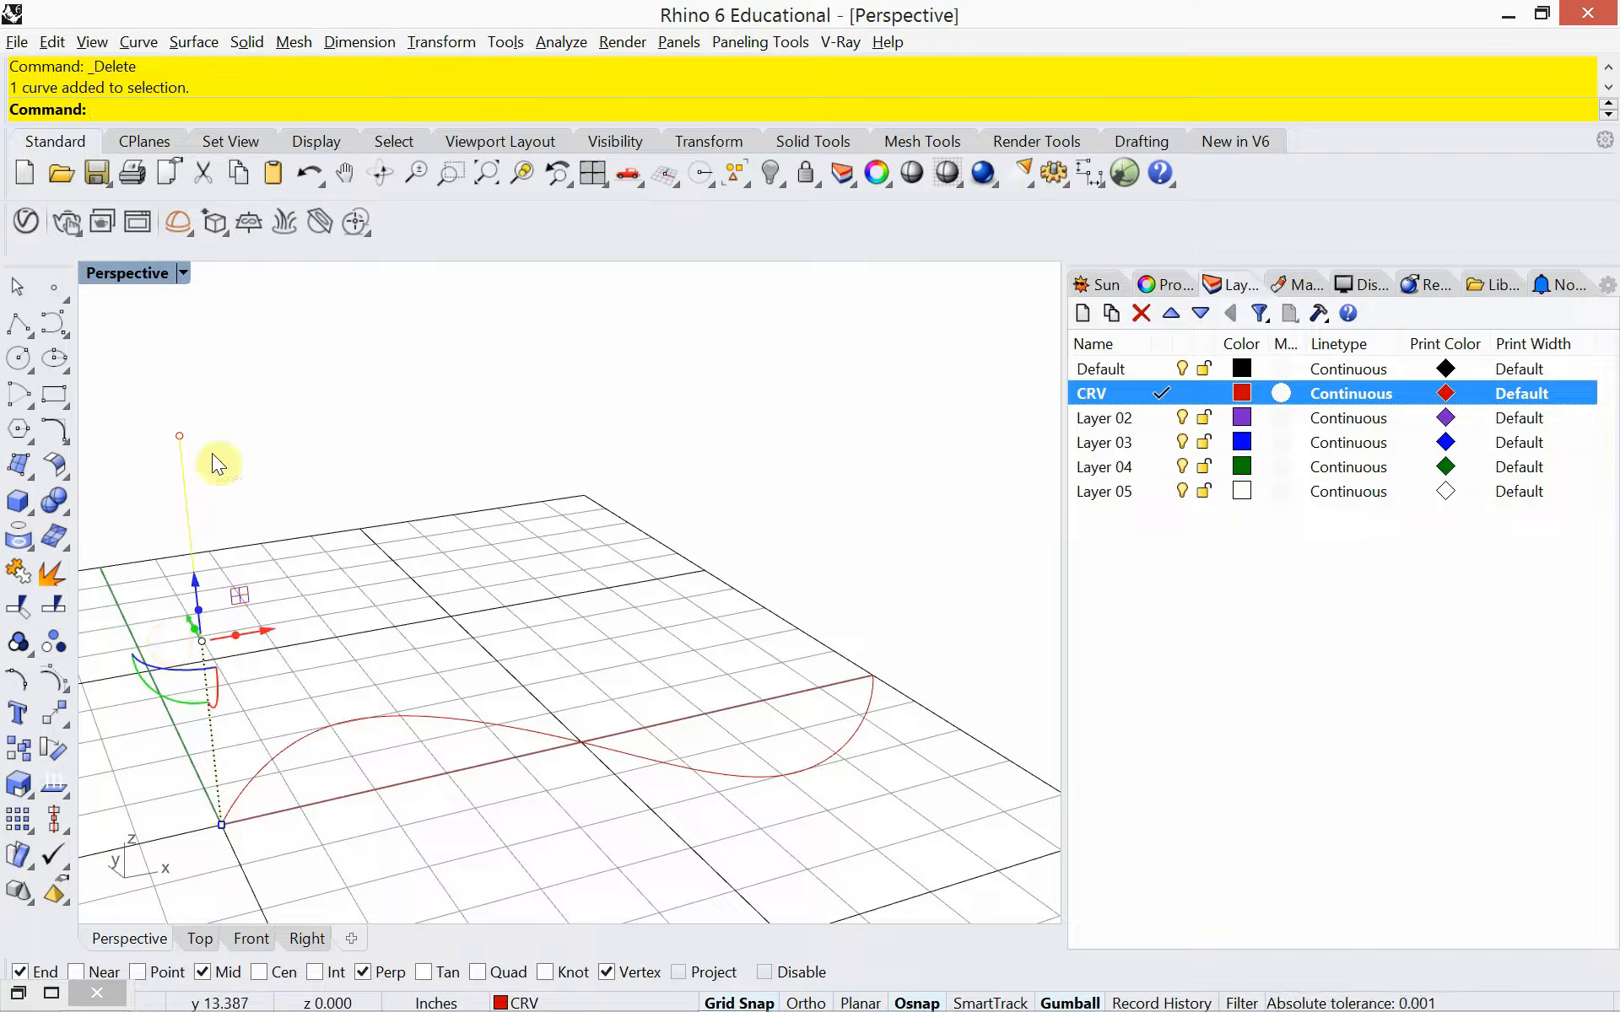
pyautogui.write('Rbuid')
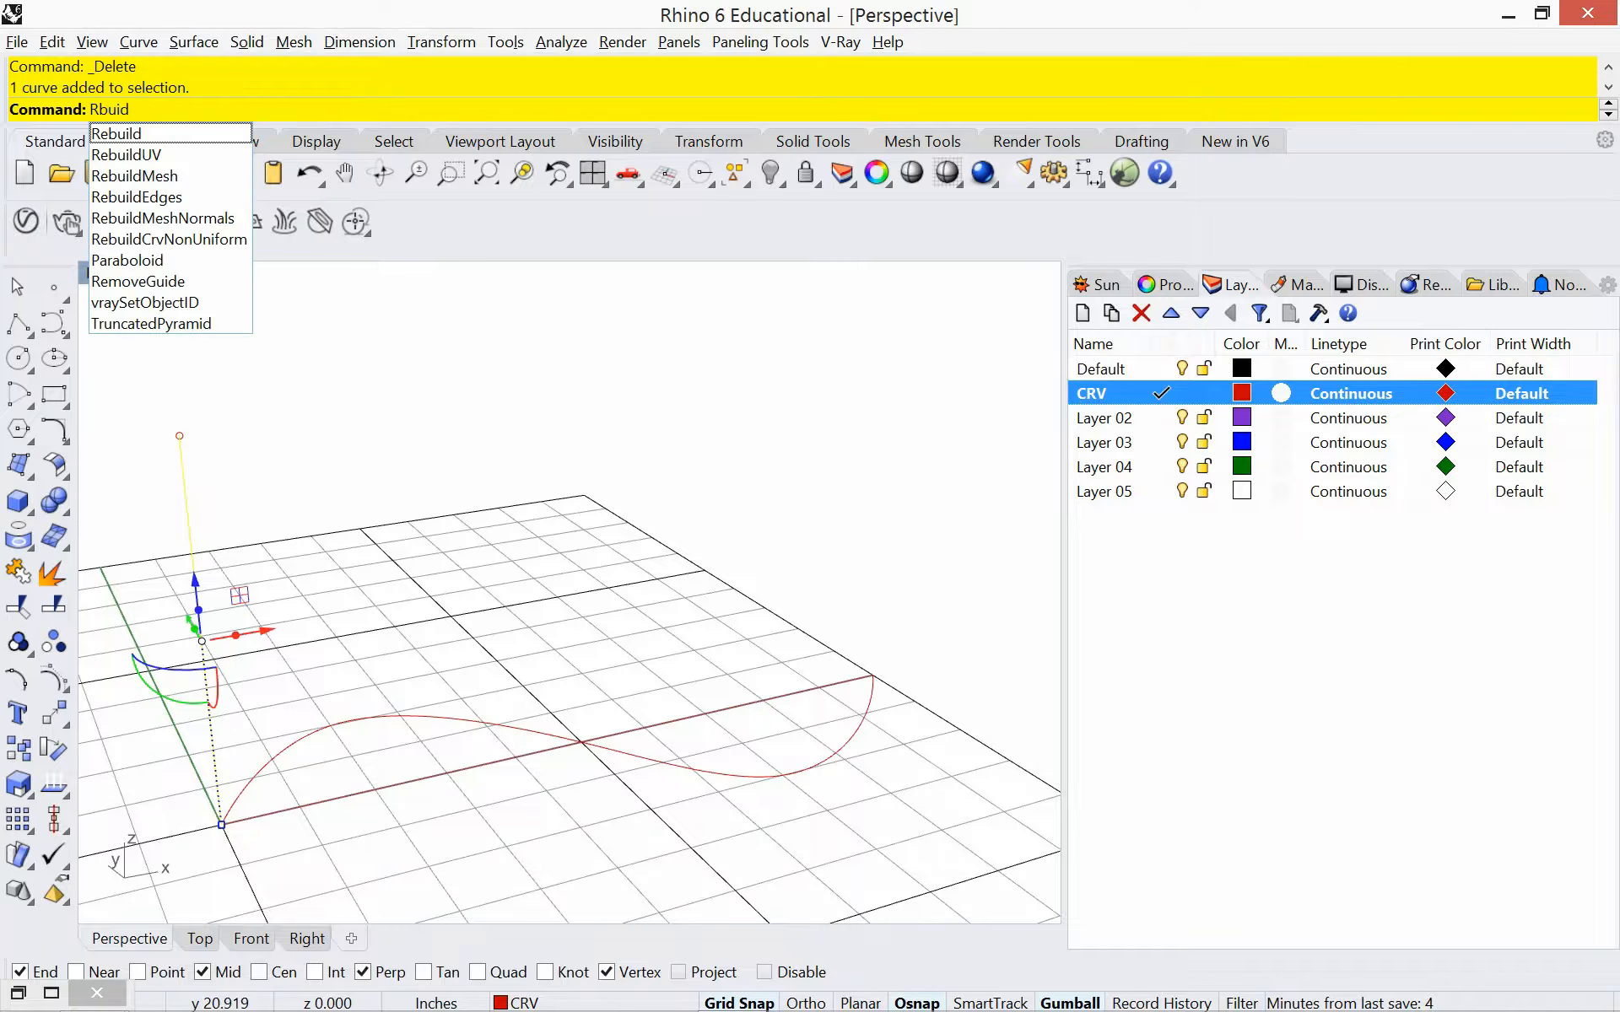
pyautogui.click(143, 131)
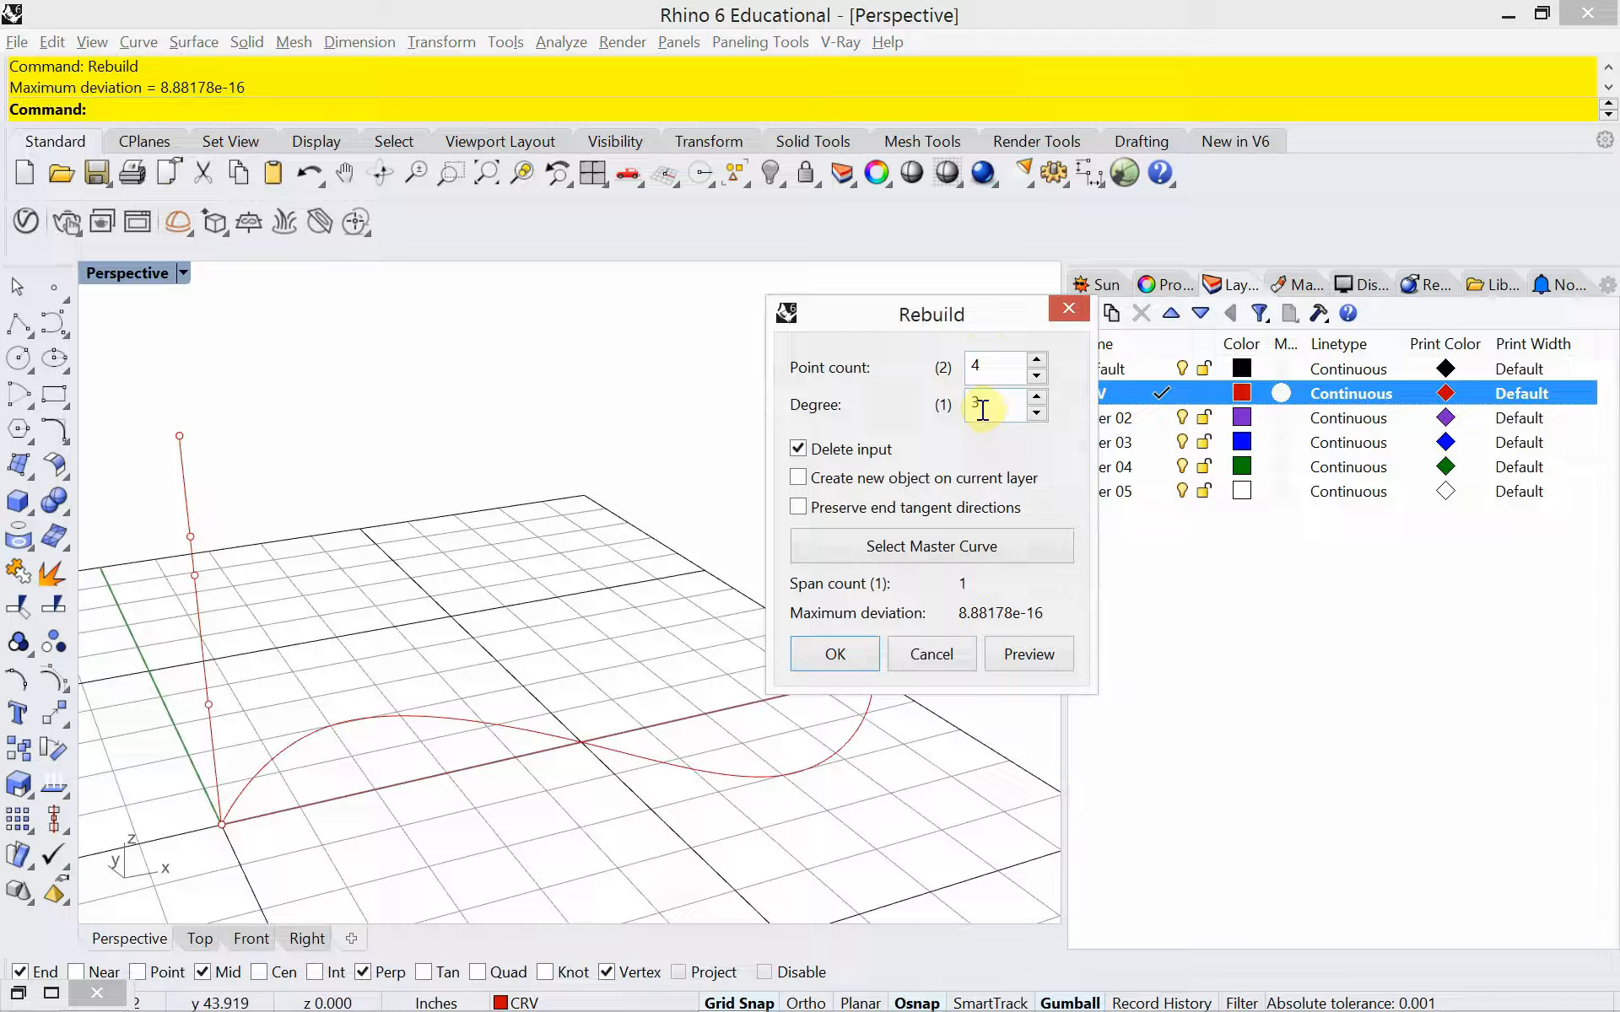
pyautogui.click(835, 653)
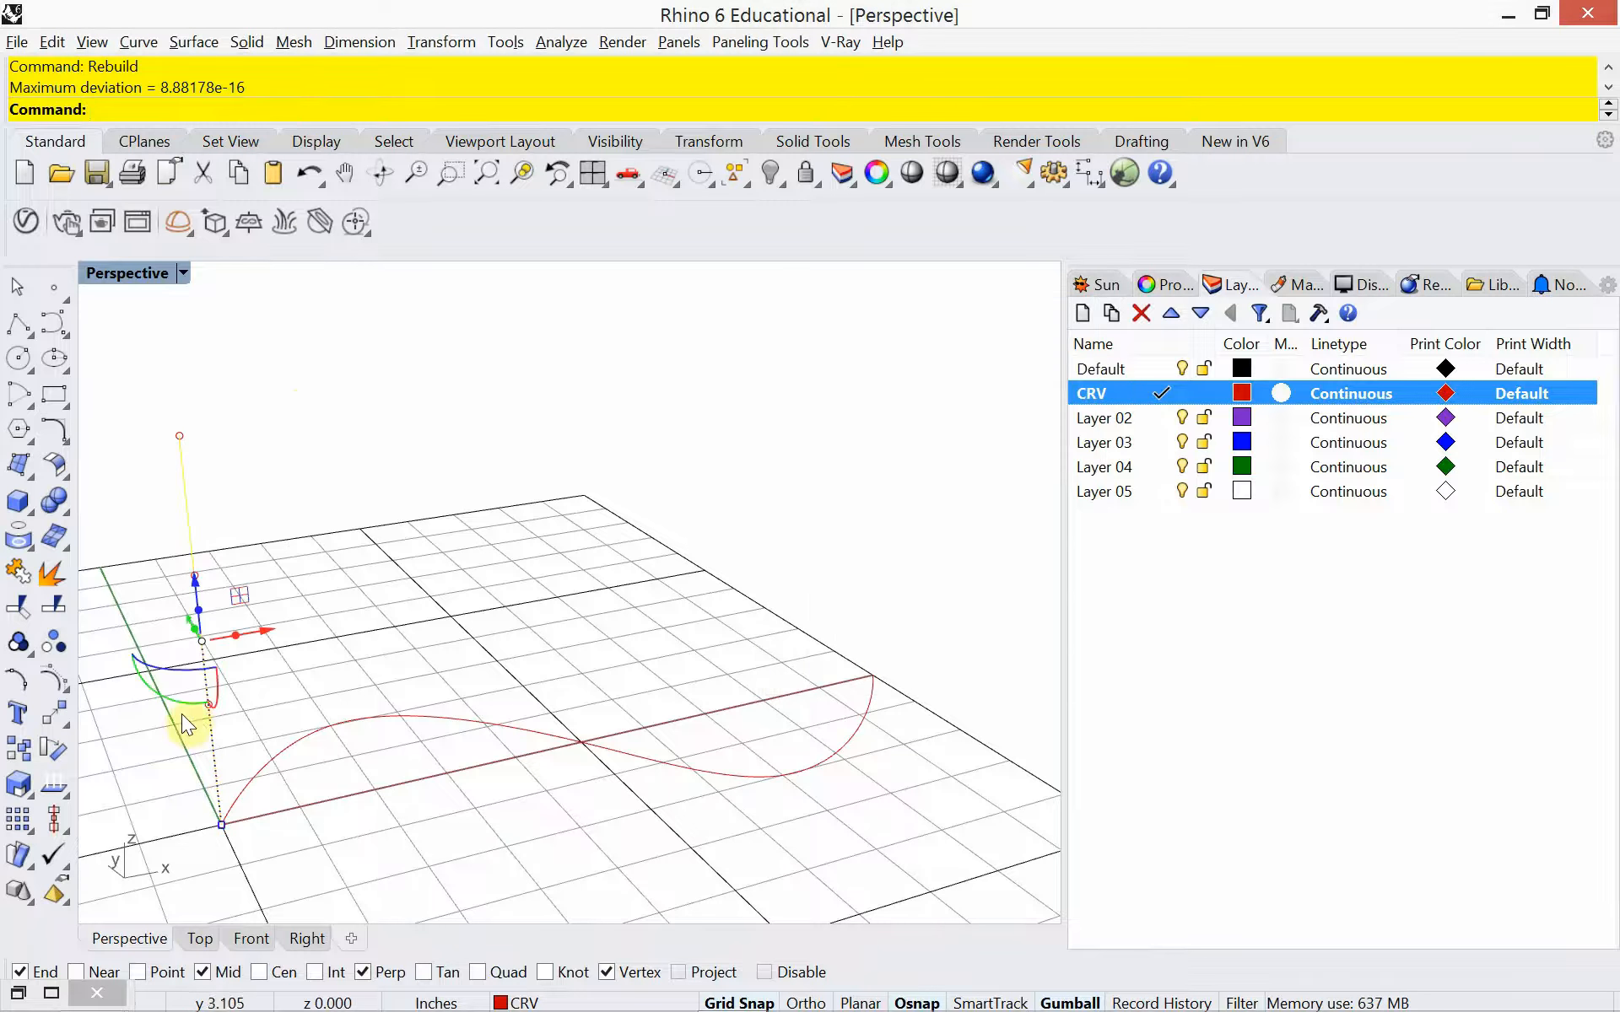
# Reshape the rebuilt vertical line into a gentle S-shaped profile by moving its two inner control points in opposite directions
pyautogui.click(150, 629)
pyautogui.click(195, 629)
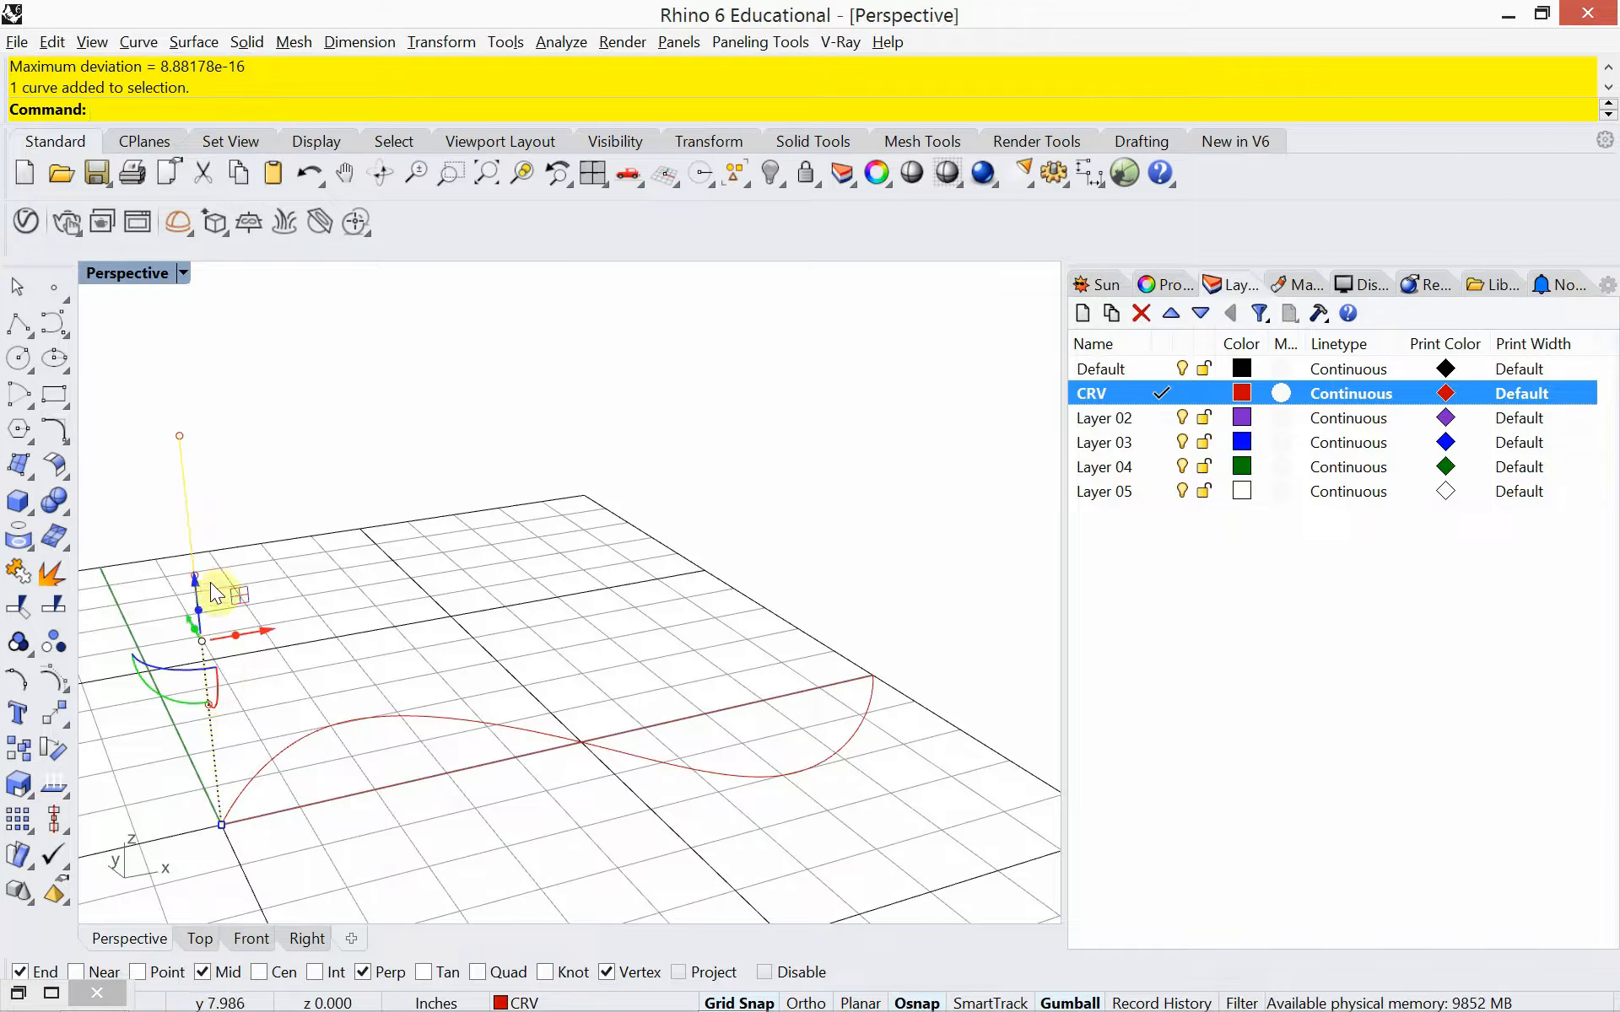
pyautogui.click(149, 595)
pyautogui.moveTo(150, 596); pyautogui.dragTo(150, 520)
pyautogui.moveTo(235, 723); pyautogui.dragTo(291, 727, button='right')
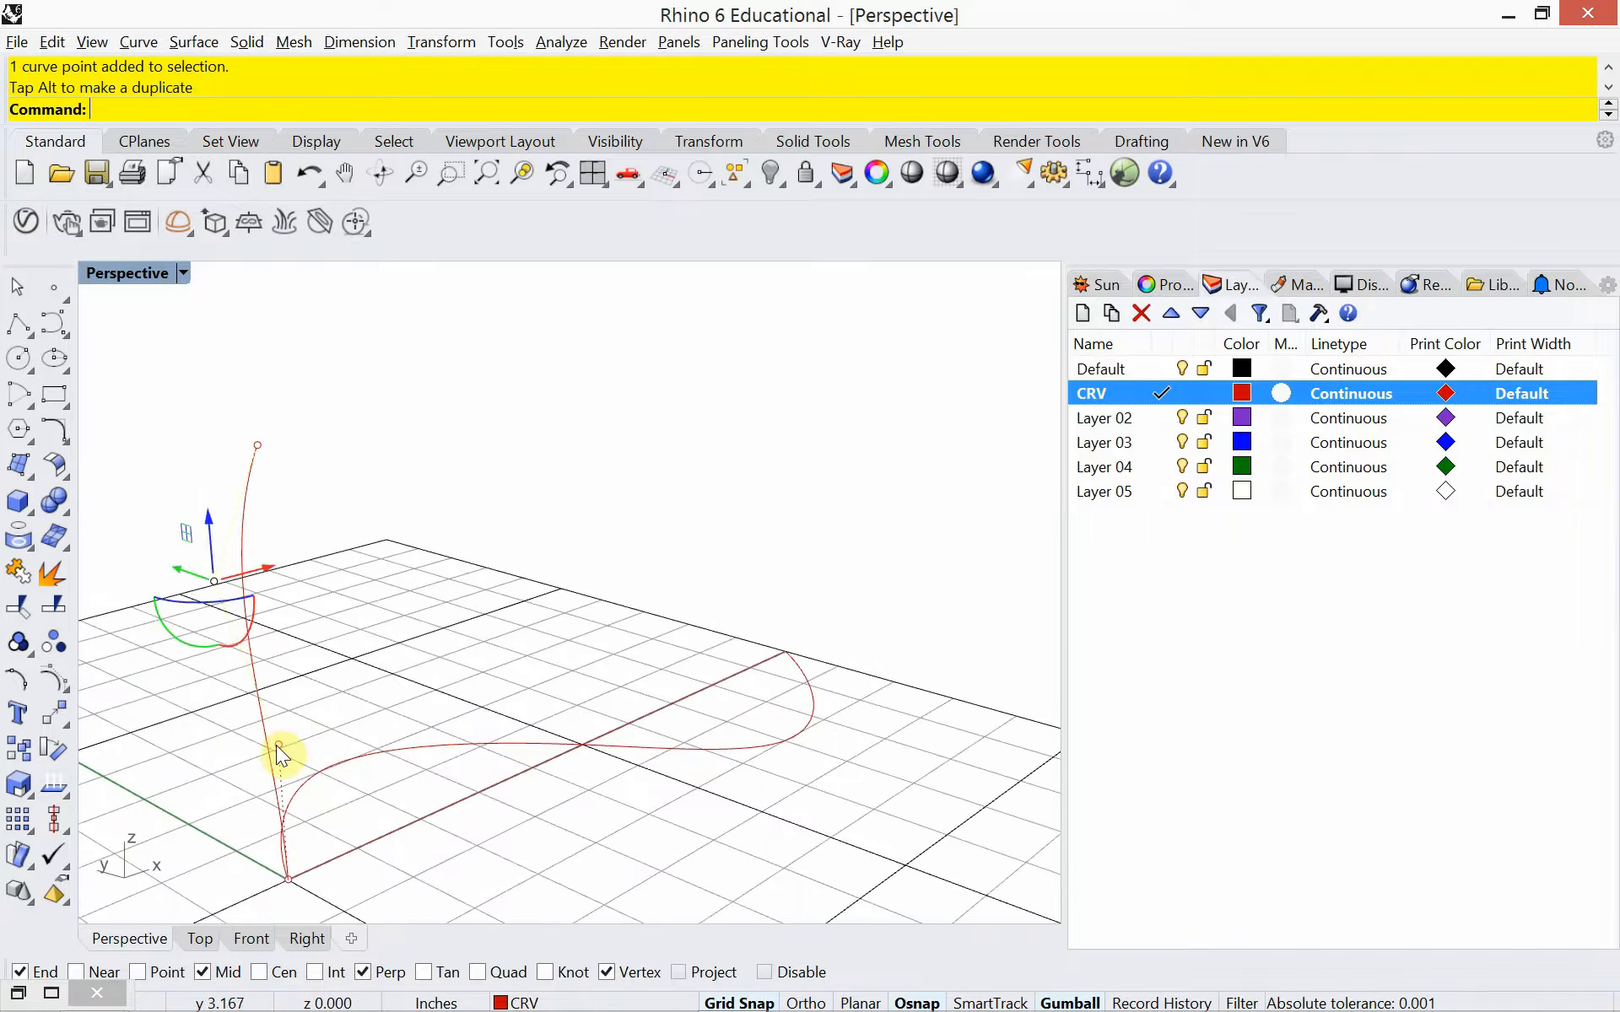
pyautogui.click(276, 746)
pyautogui.moveTo(276, 746)
pyautogui.mouseDown()
pyautogui.moveTo(326, 751)
pyautogui.moveTo(355, 785)
pyautogui.moveTo(289, 744)
pyautogui.mouseUp()
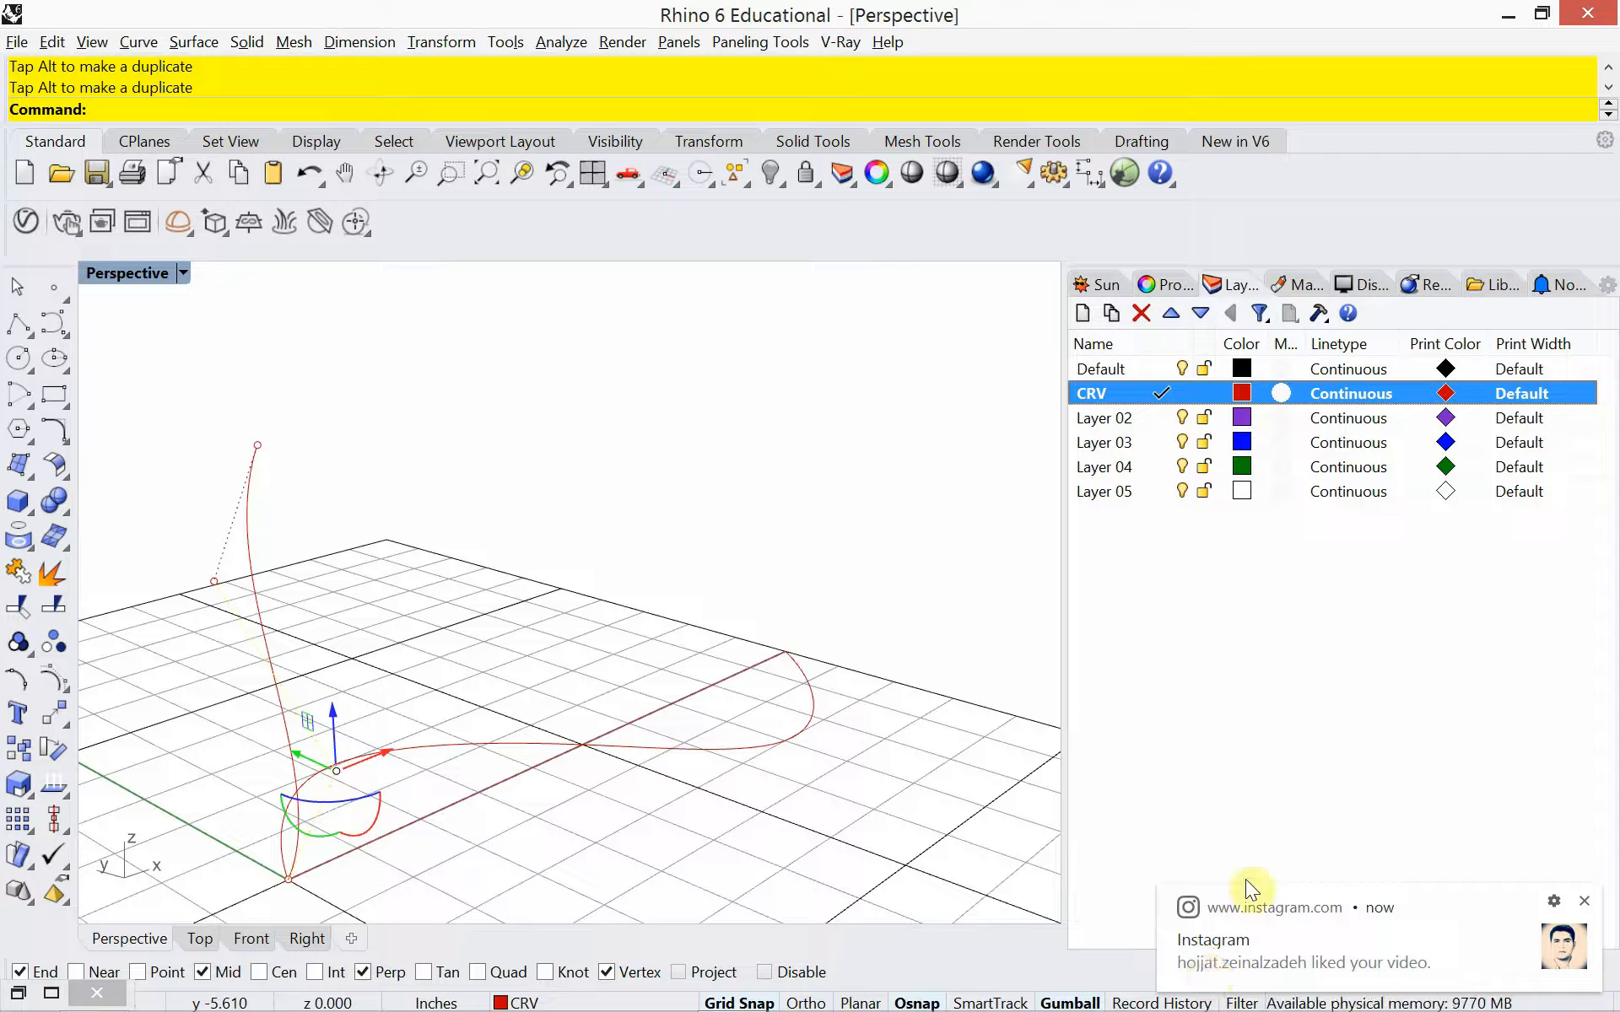
pyautogui.click(589, 645)
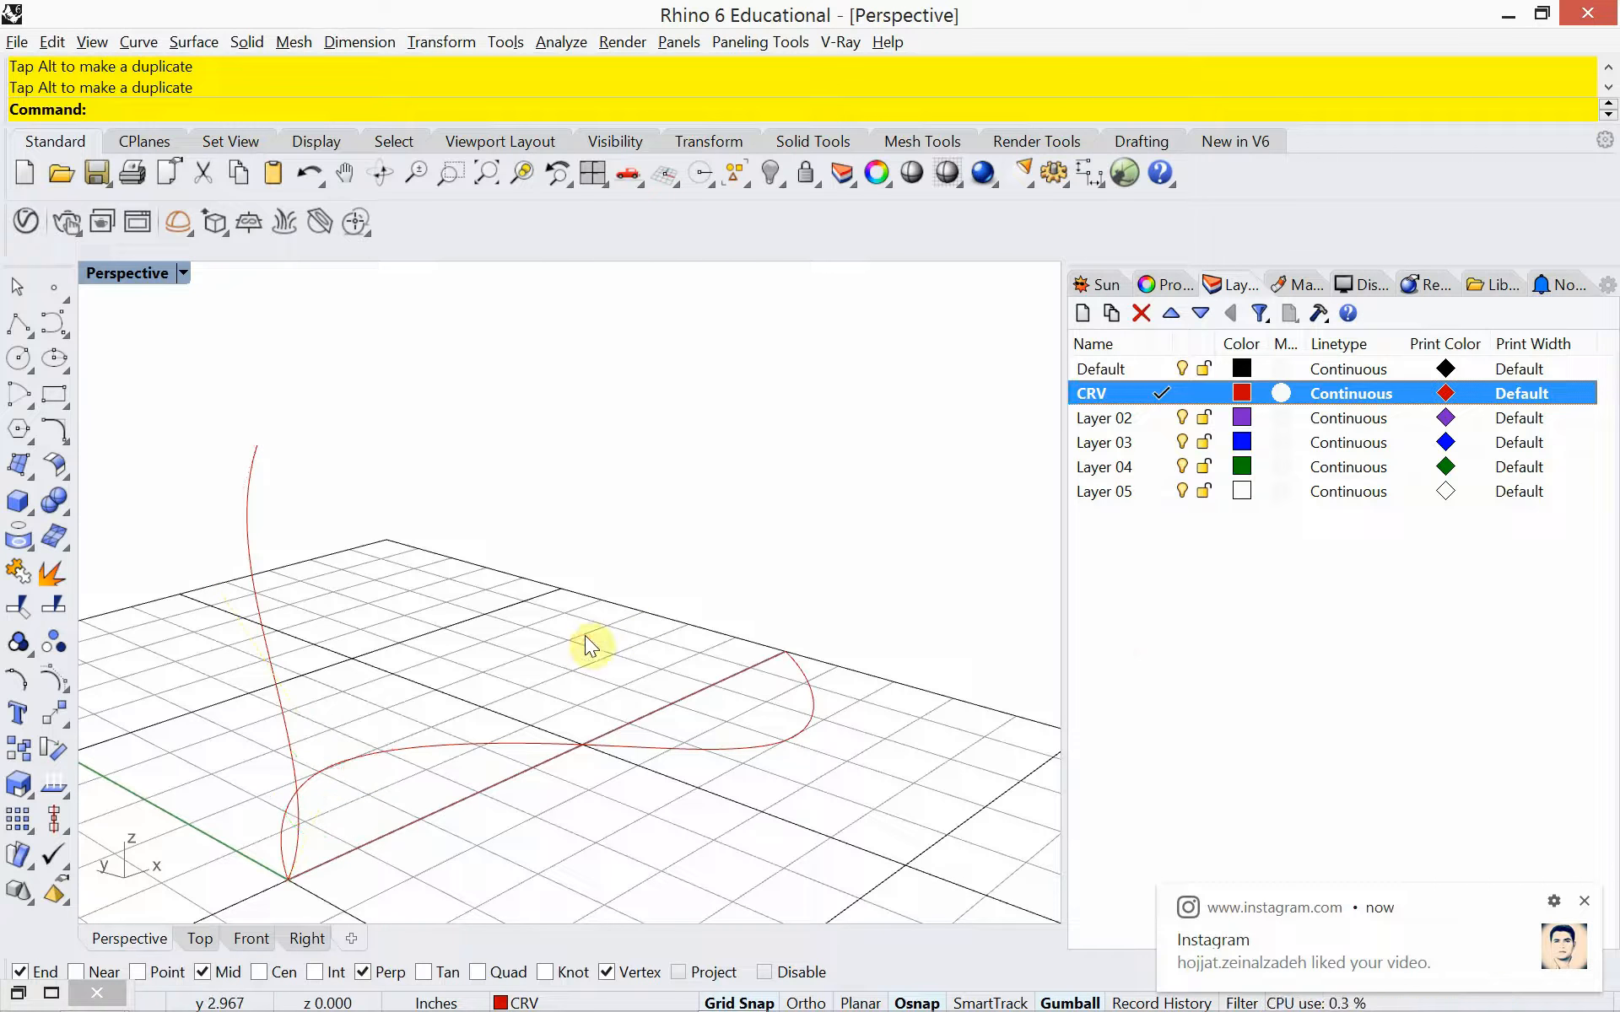
pyautogui.moveTo(531, 673)
pyautogui.mouseDown(button='right')
pyautogui.moveTo(463, 673)
pyautogui.moveTo(532, 662)
pyautogui.moveTo(503, 666)
pyautogui.moveTo(509, 679)
pyautogui.mouseUp(button='right')
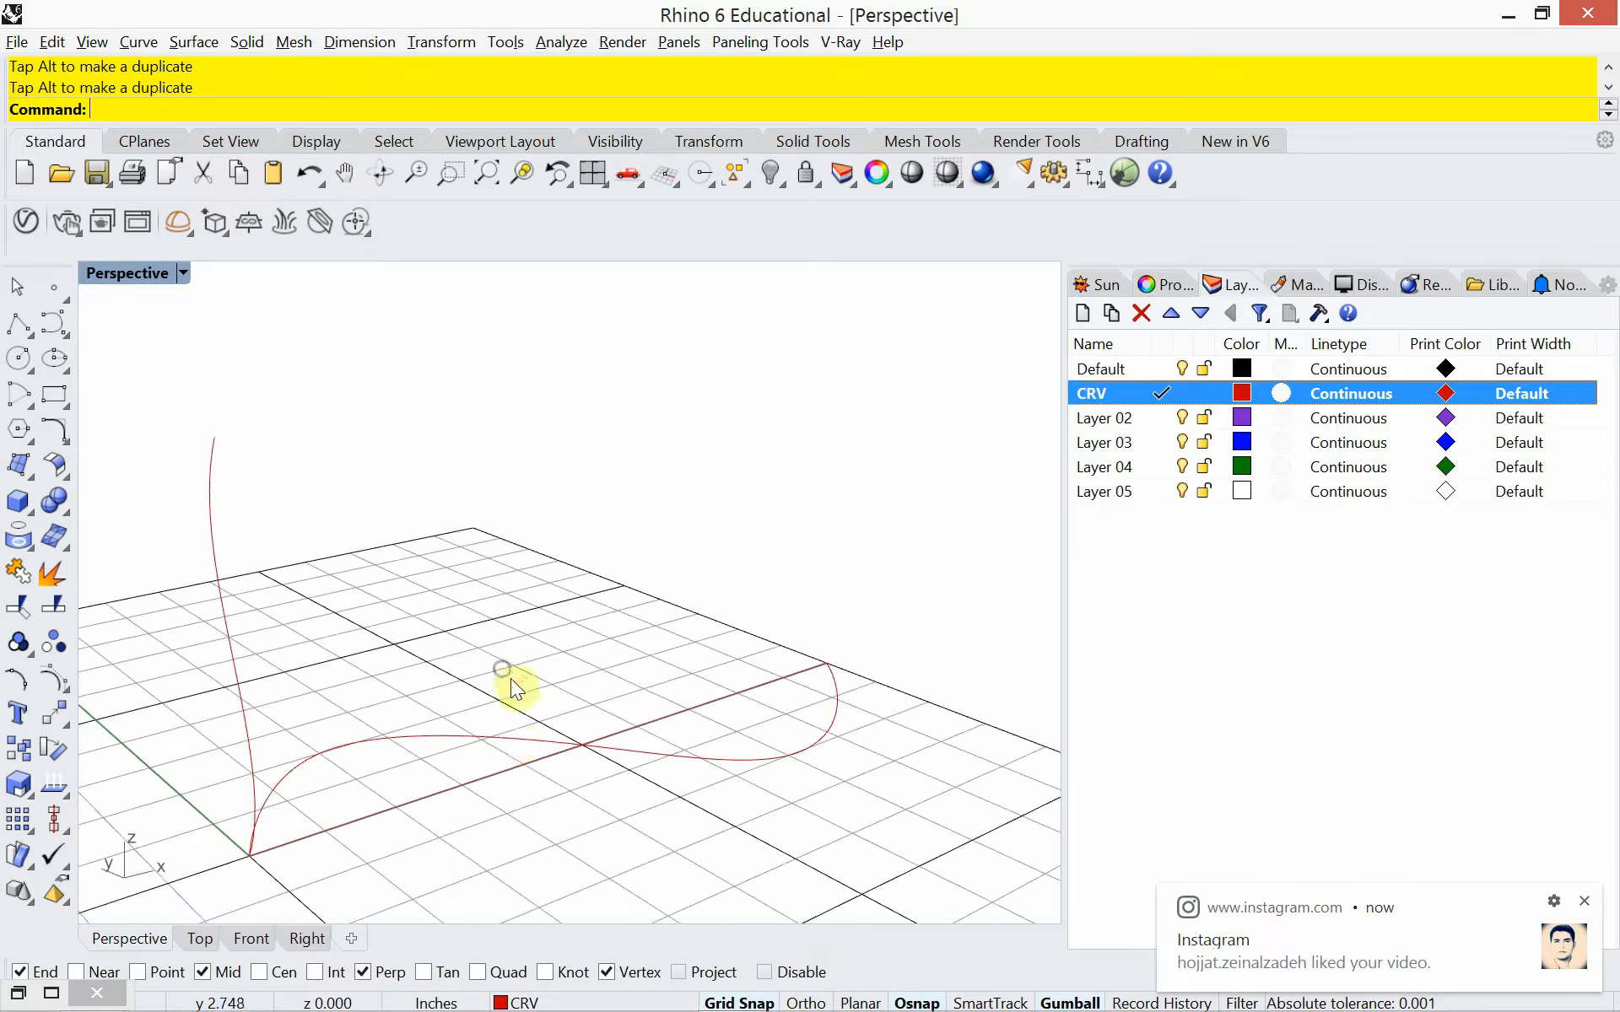
pyautogui.click(509, 738)
pyautogui.click(424, 640)
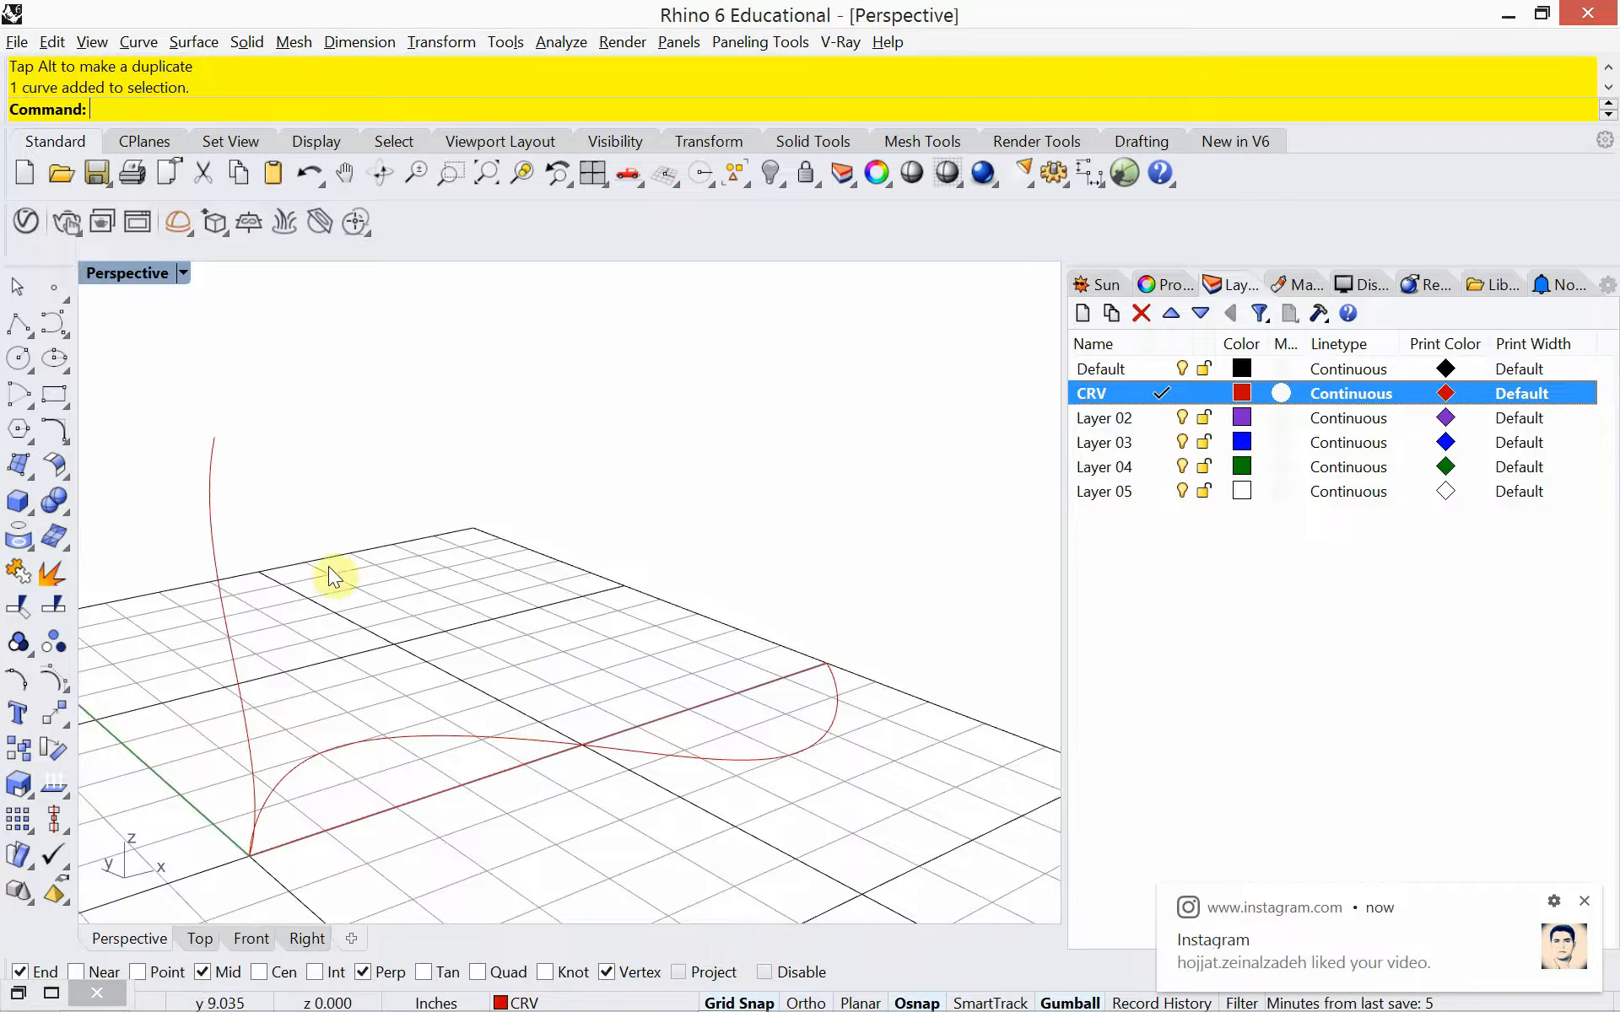
pyautogui.click(212, 518)
pyautogui.click(369, 513)
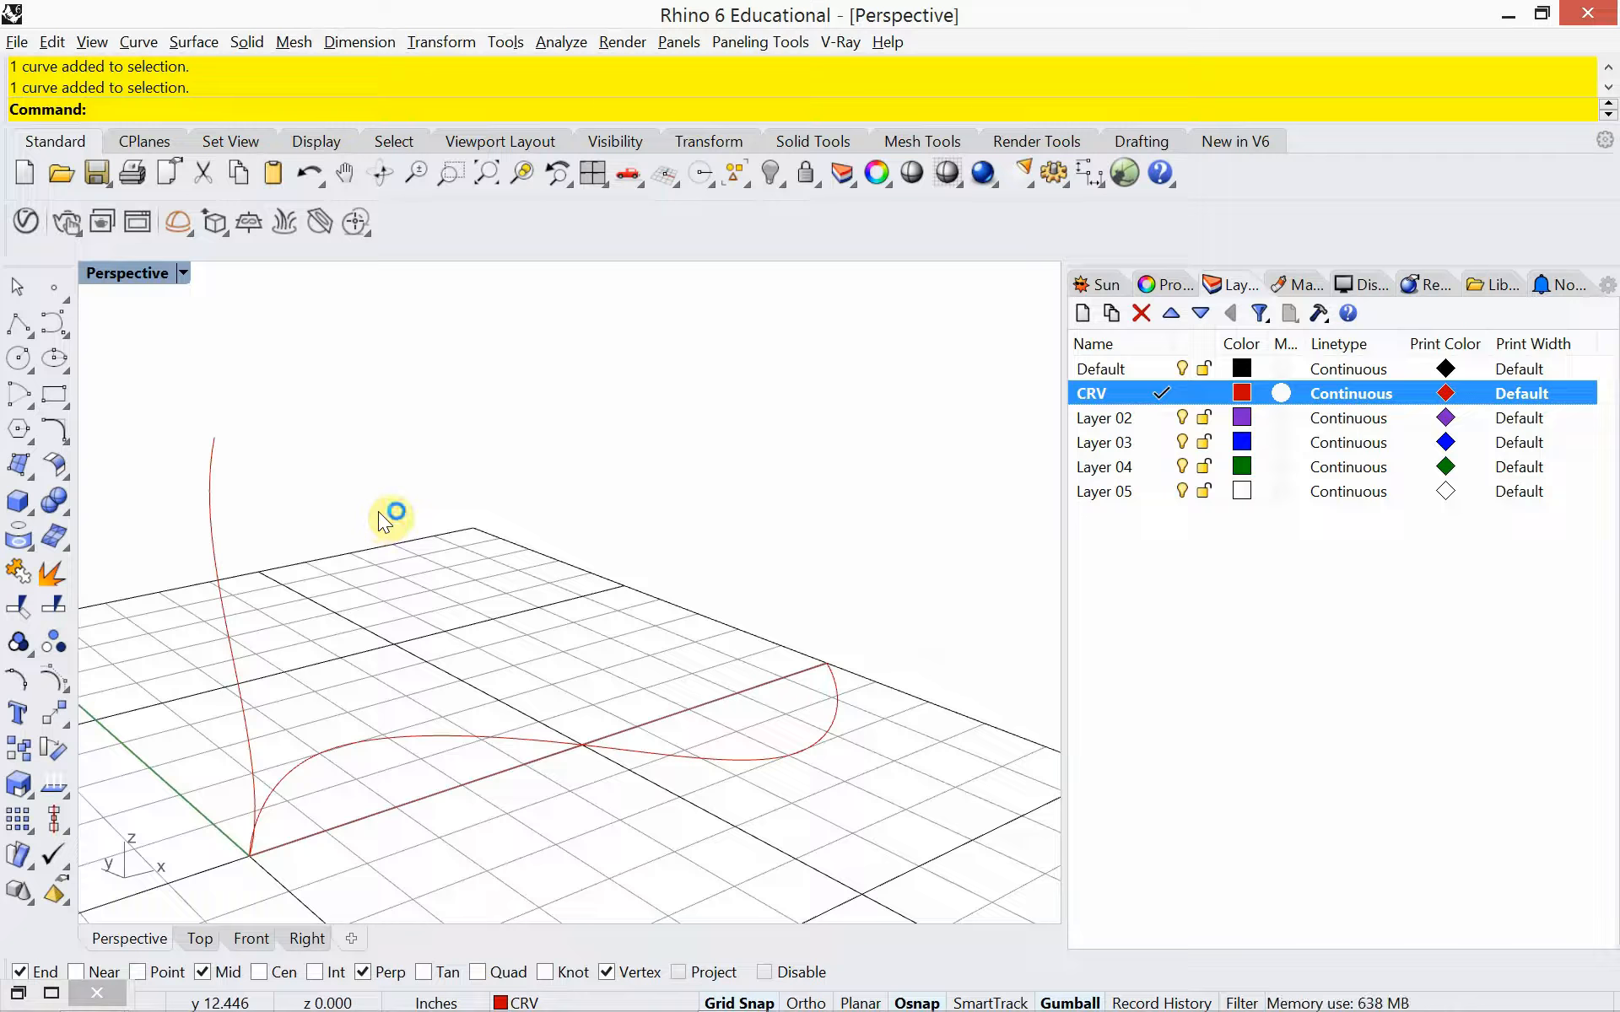
# Start a Sweep1 surface using the S-curve on the ground as the rail and the upright curved profile as the cross section
pyautogui.write('Sweep2')
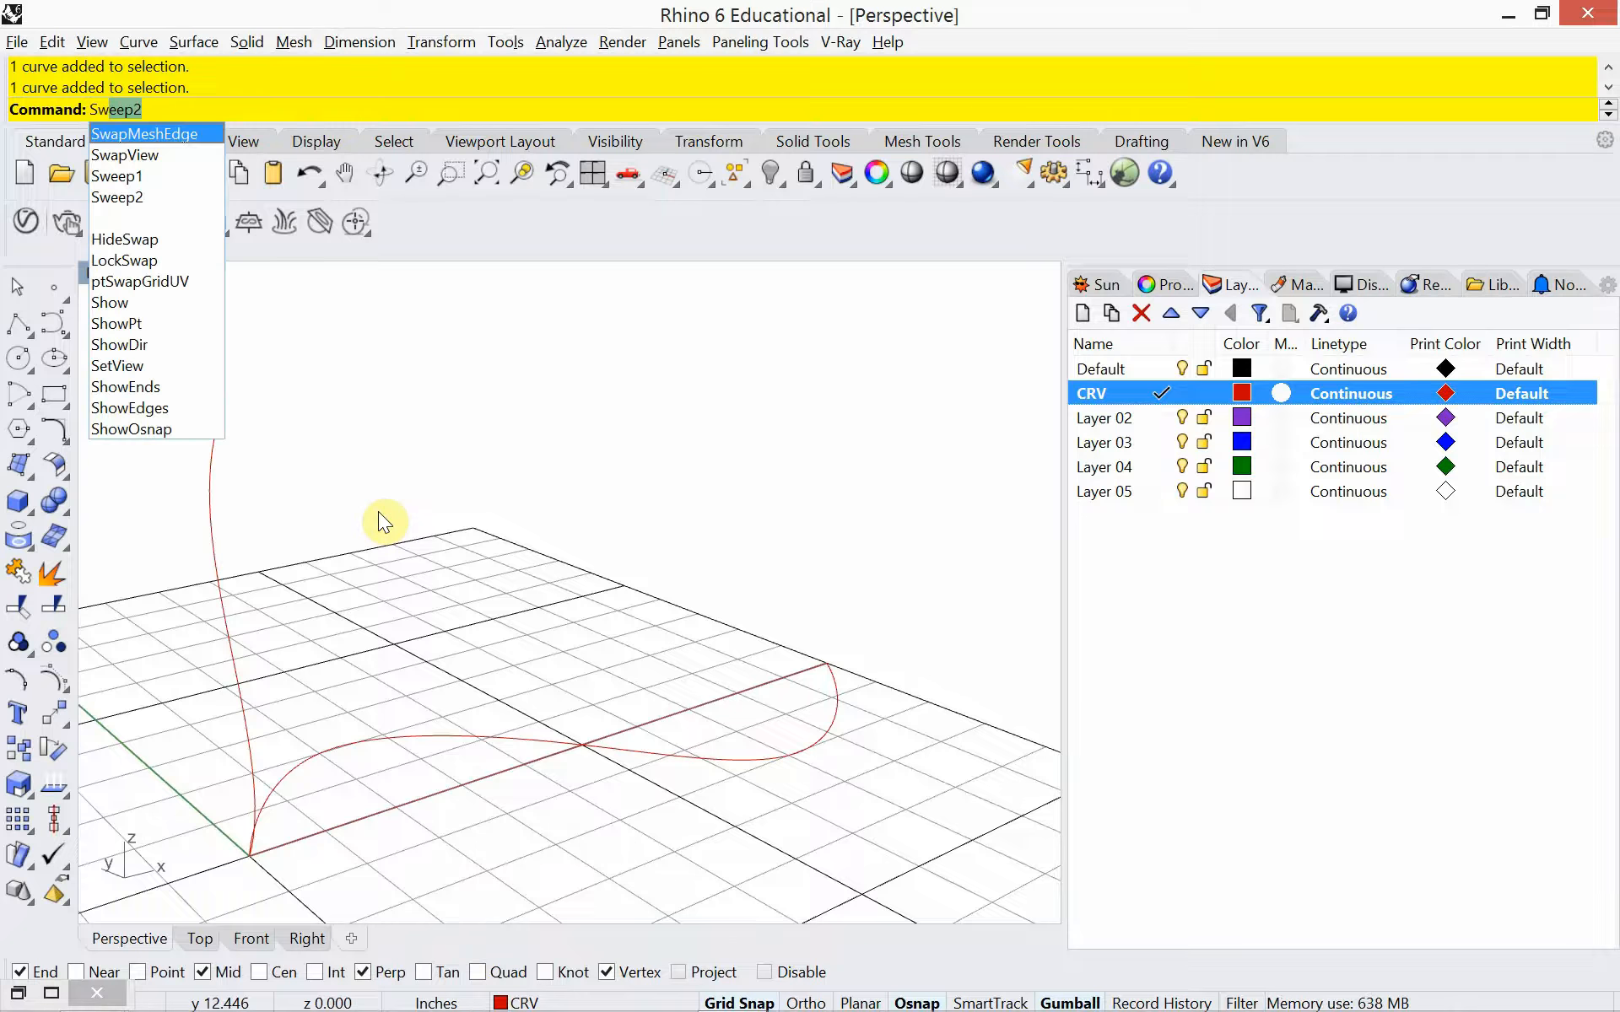
pyautogui.click(129, 175)
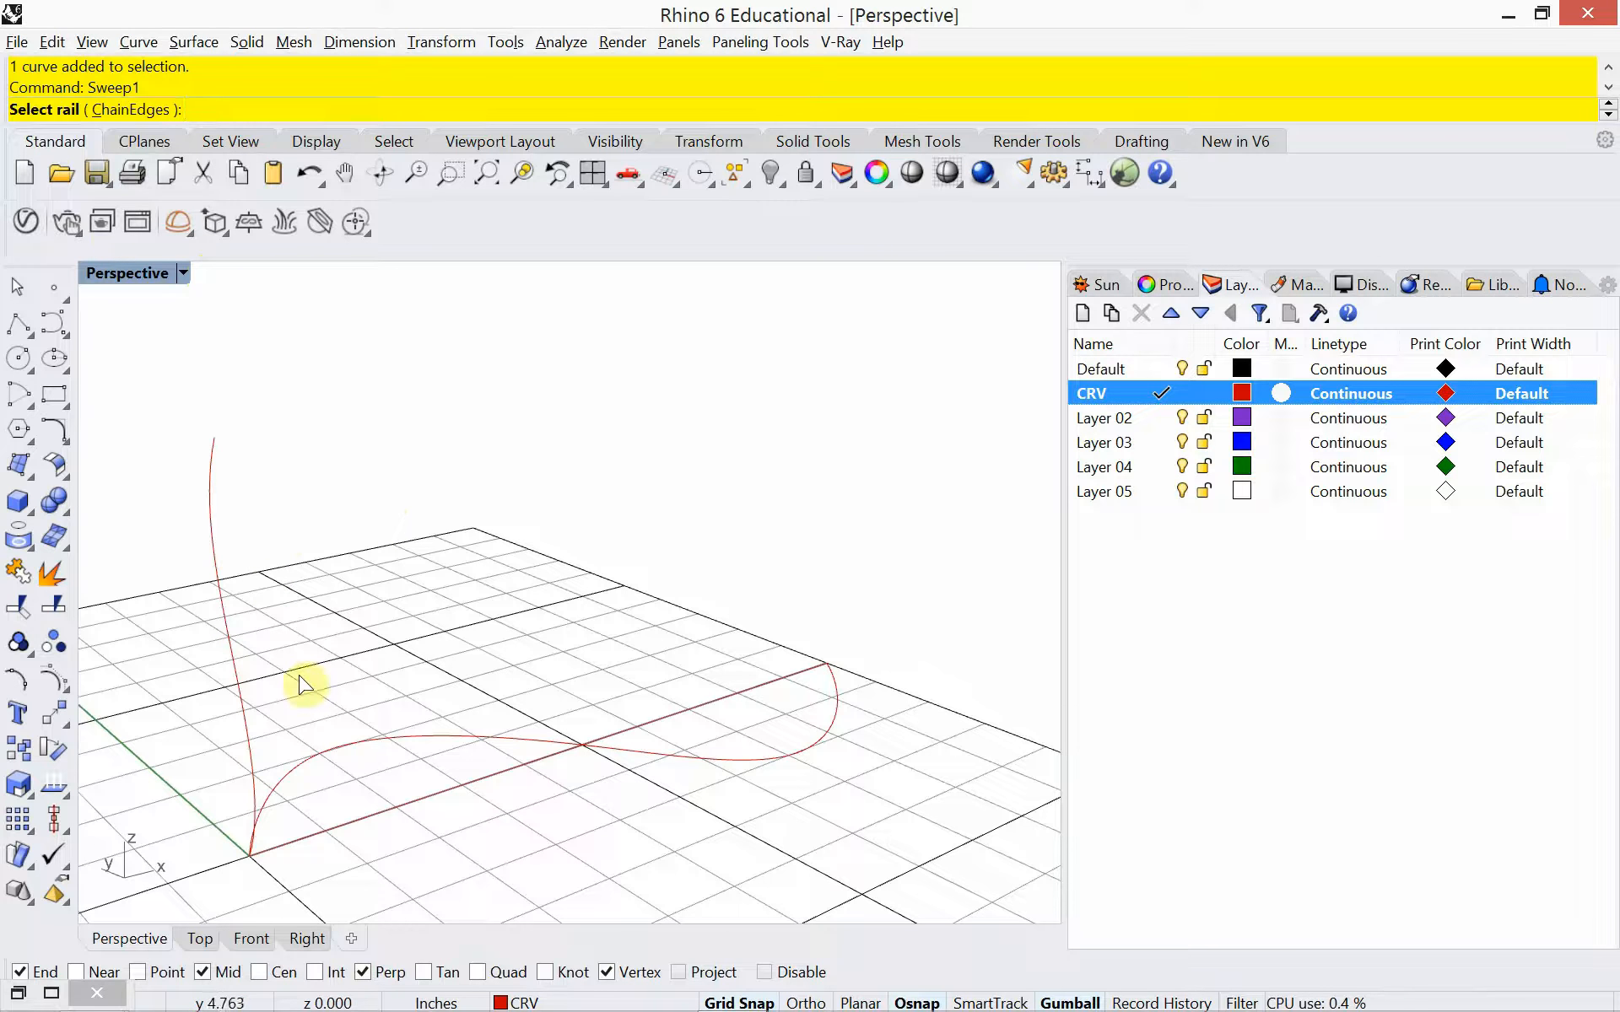
pyautogui.click(416, 742)
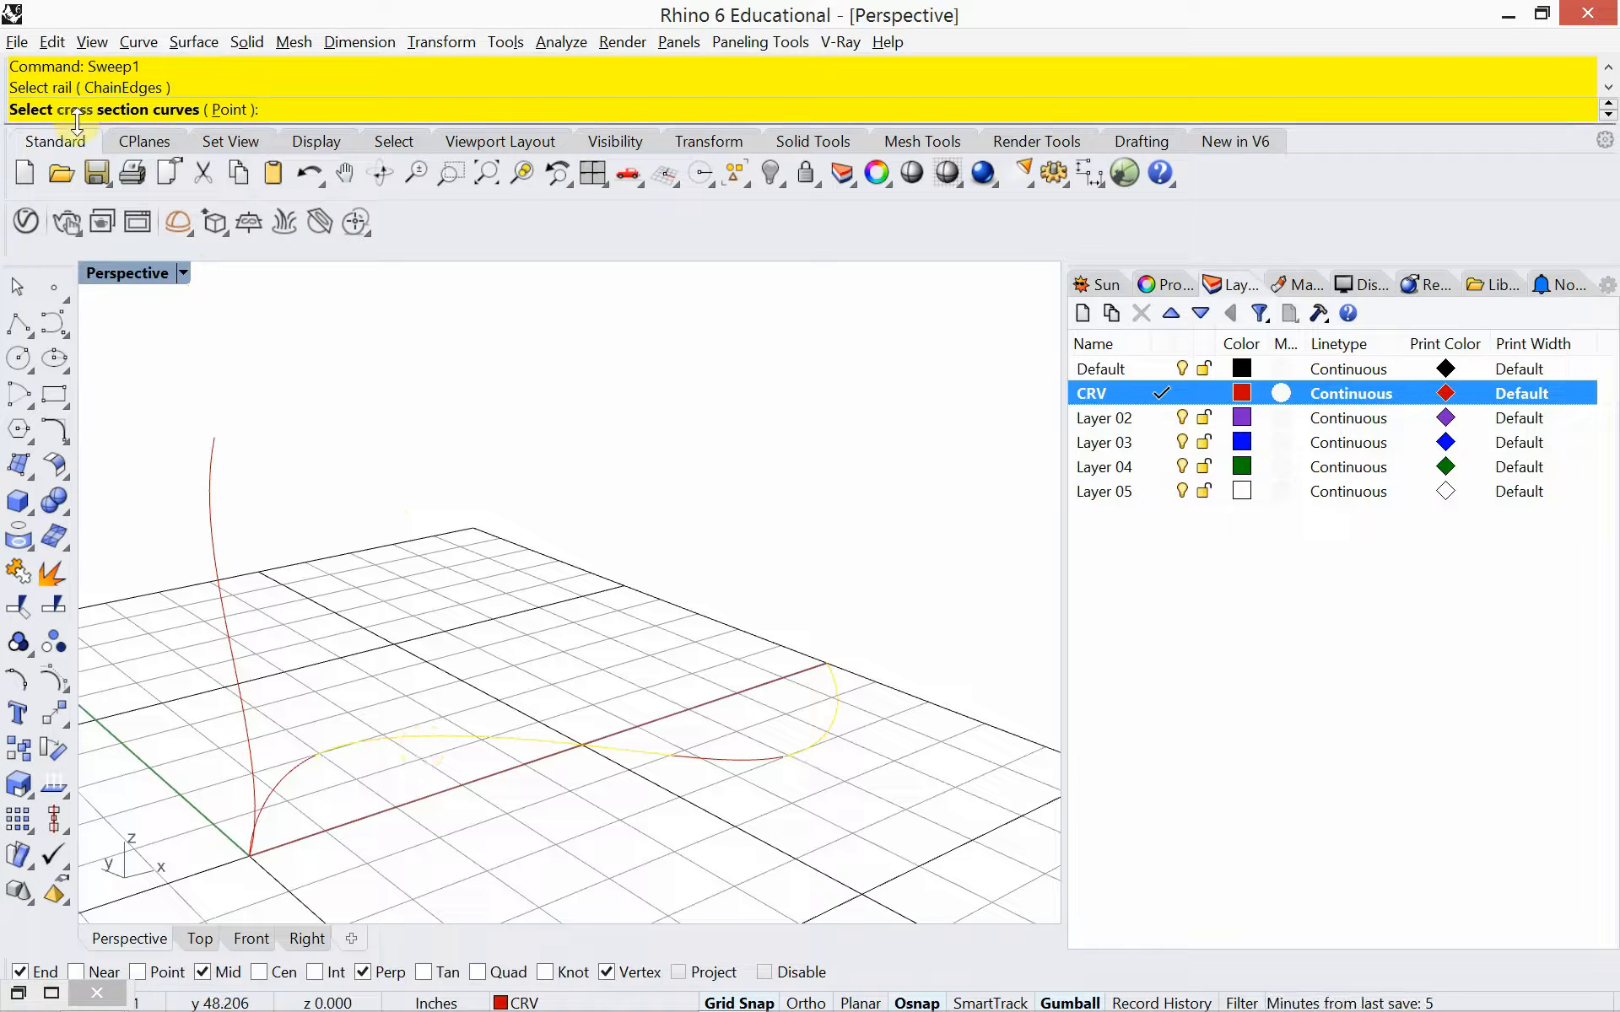
pyautogui.click(213, 477)
pyautogui.rightClick(309, 515)
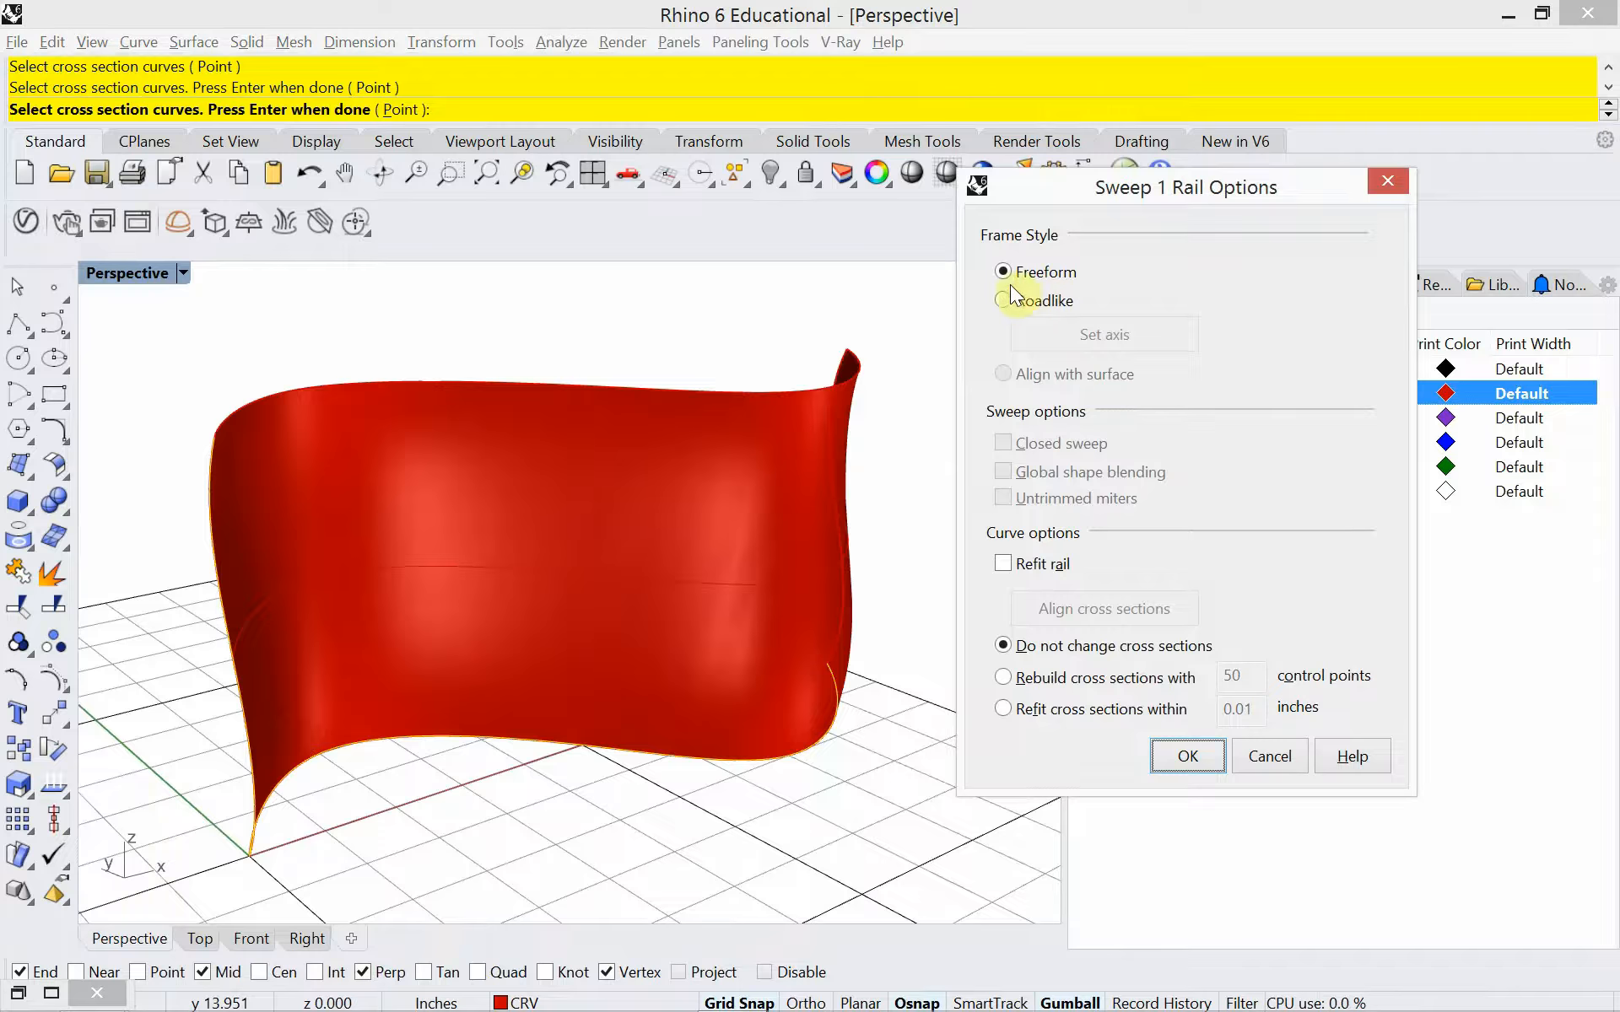
# Preview the Refit rail option on and off, and create the sweep with cross sections rebuilt with 50 control points
pyautogui.click(1006, 560)
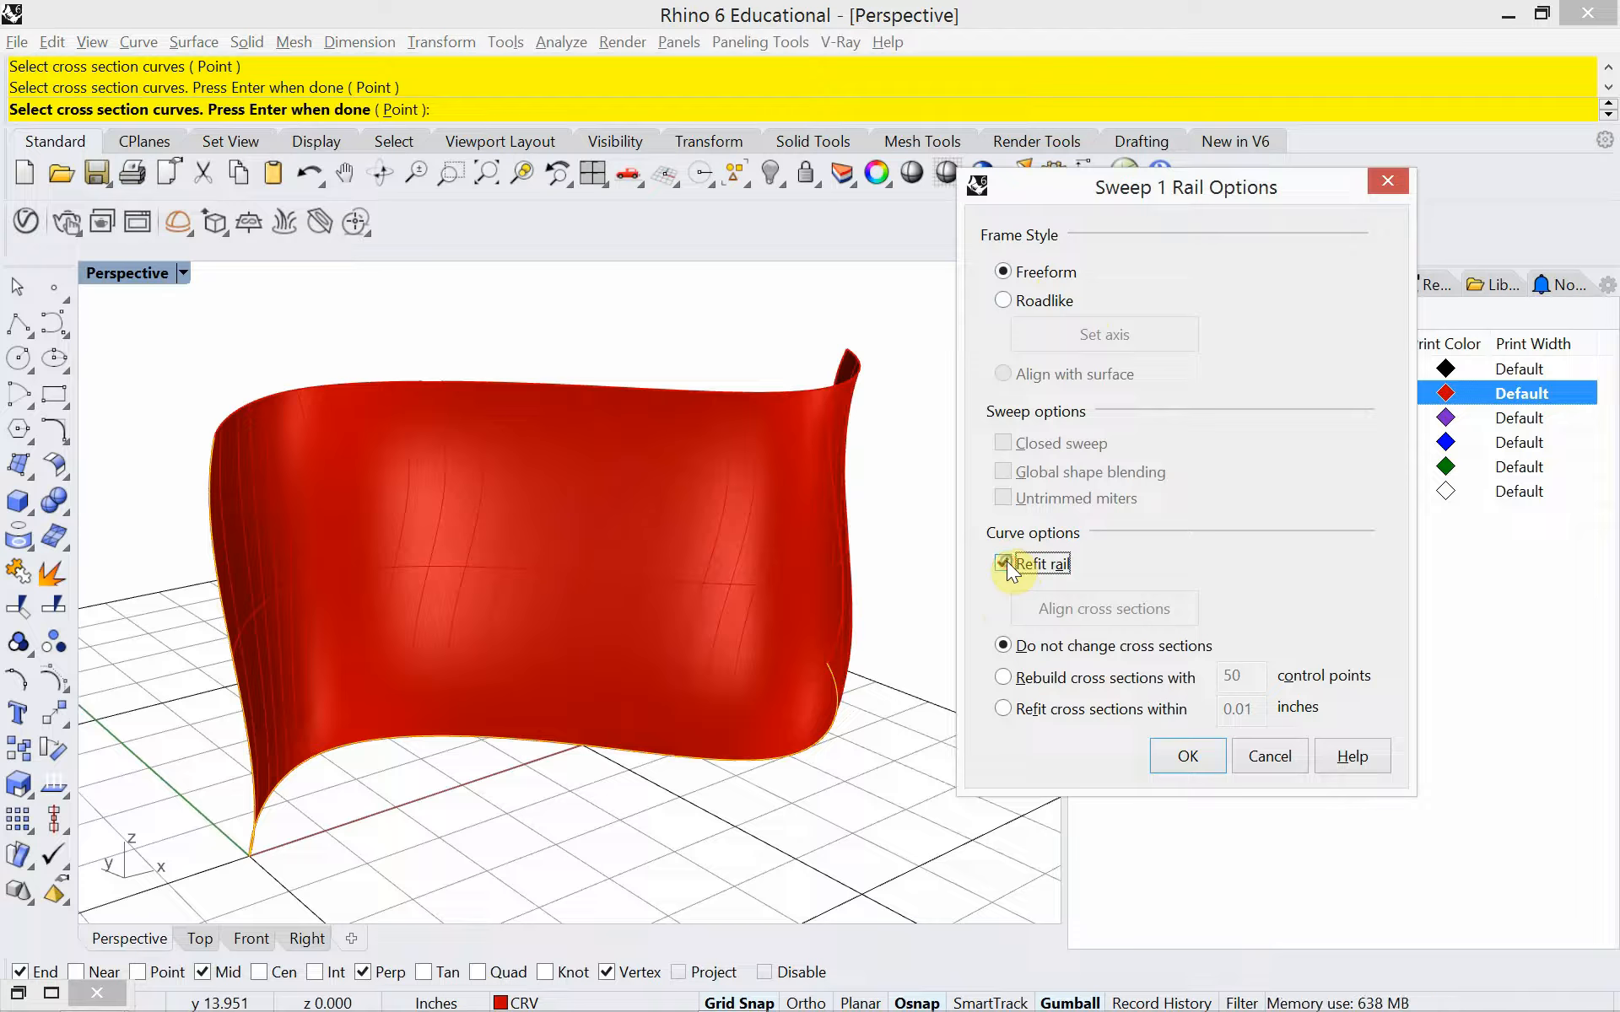
pyautogui.click(1006, 560)
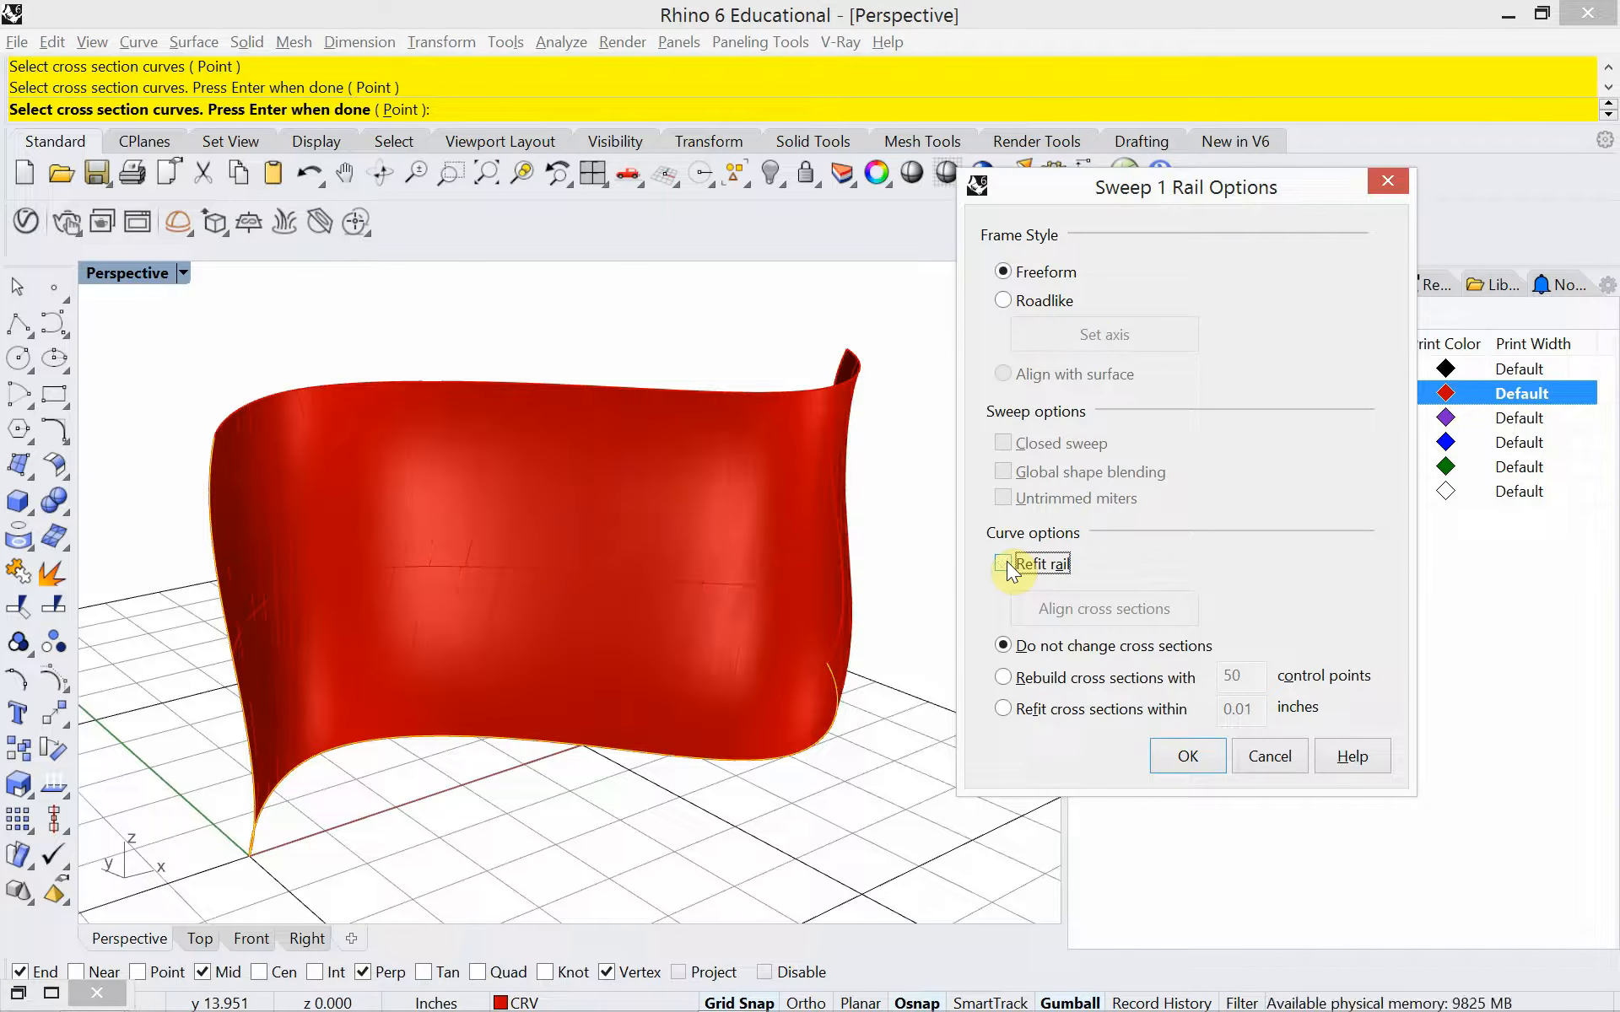
pyautogui.click(1002, 677)
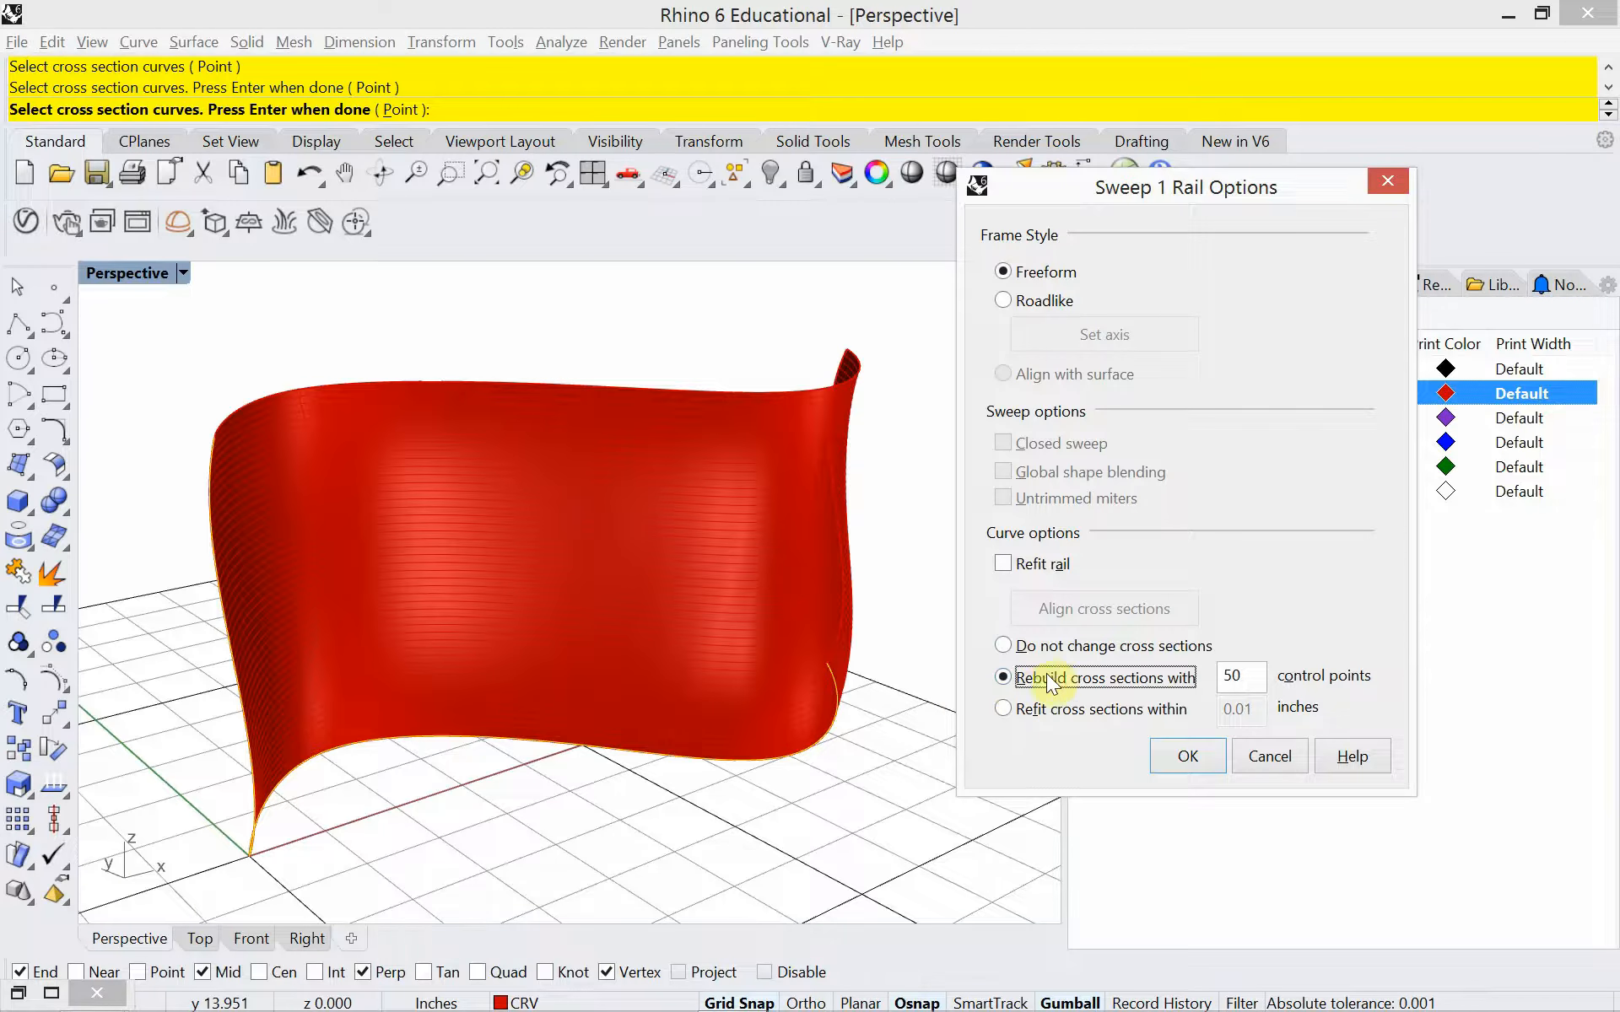
pyautogui.click(1186, 756)
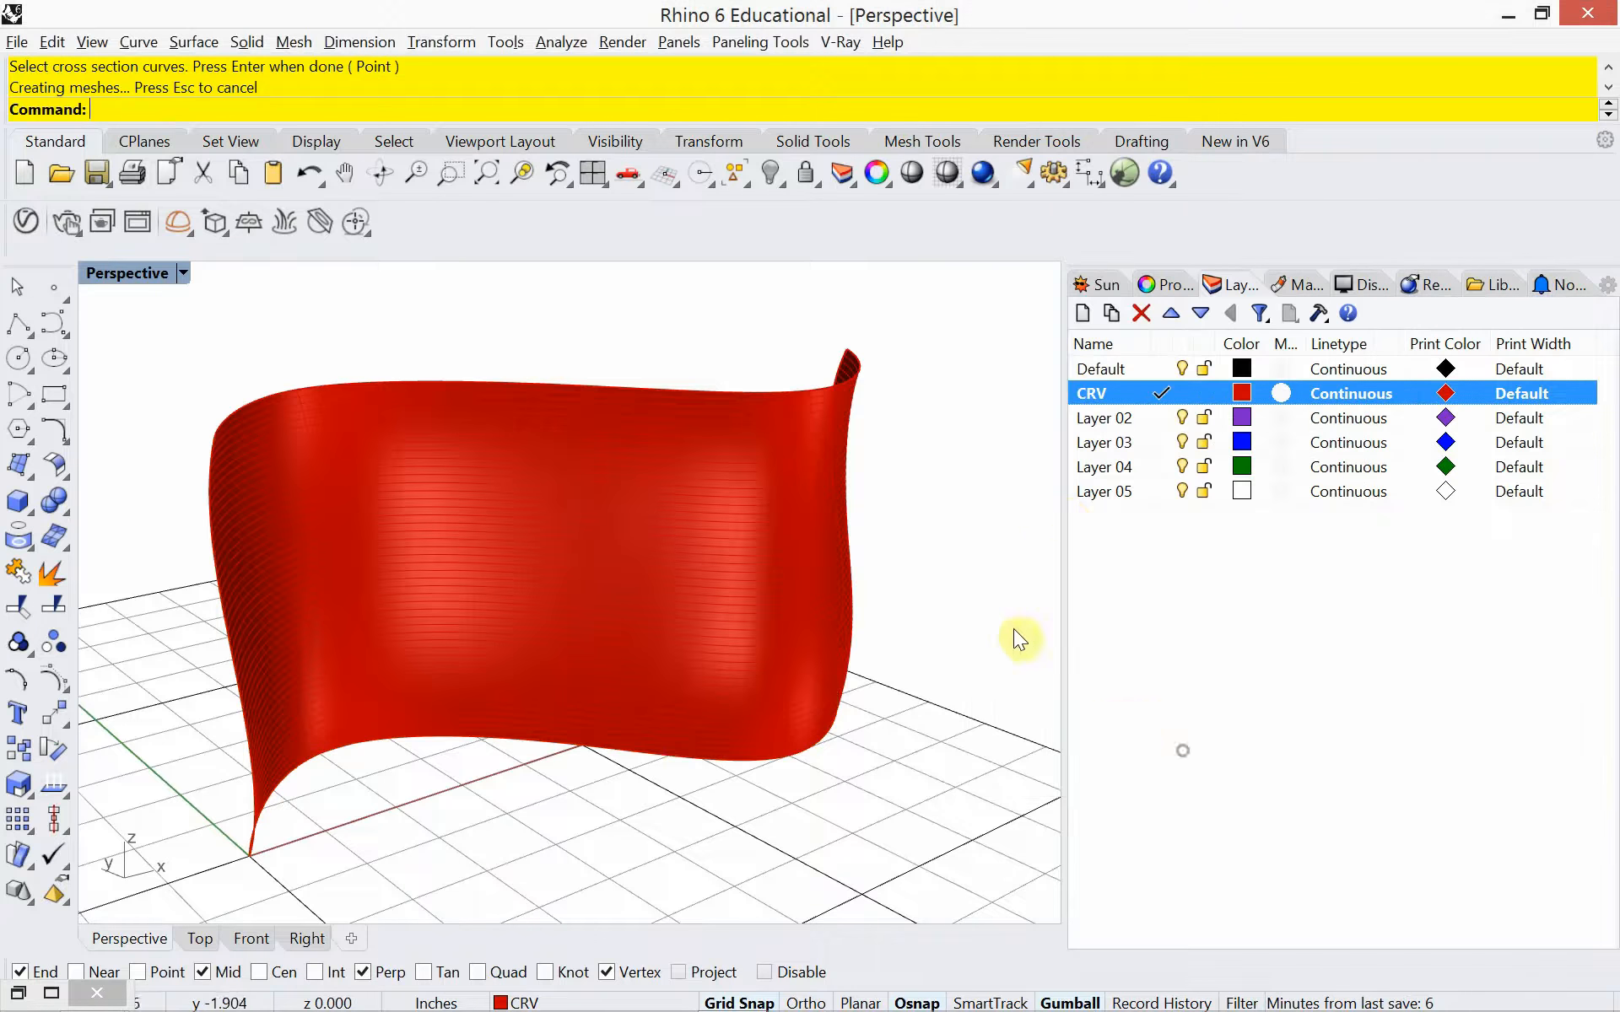
# Make Layer 02 the current layer and rename it SRF
pyautogui.doubleClick(1109, 420)
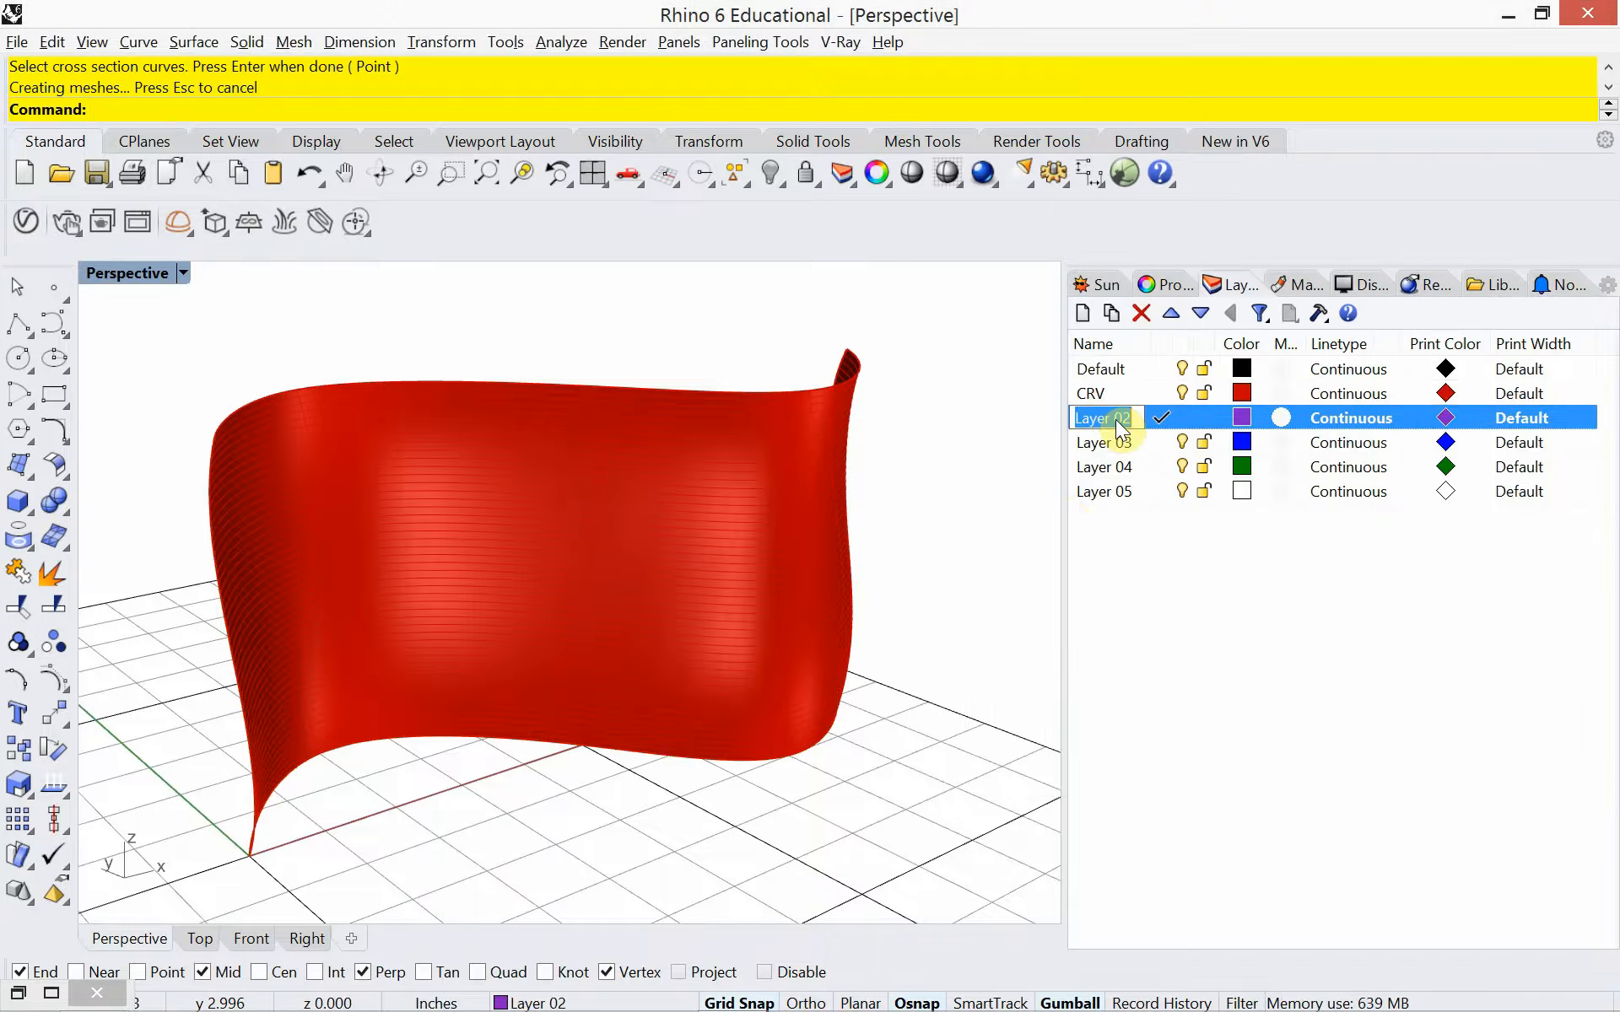
pyautogui.write('SRF')
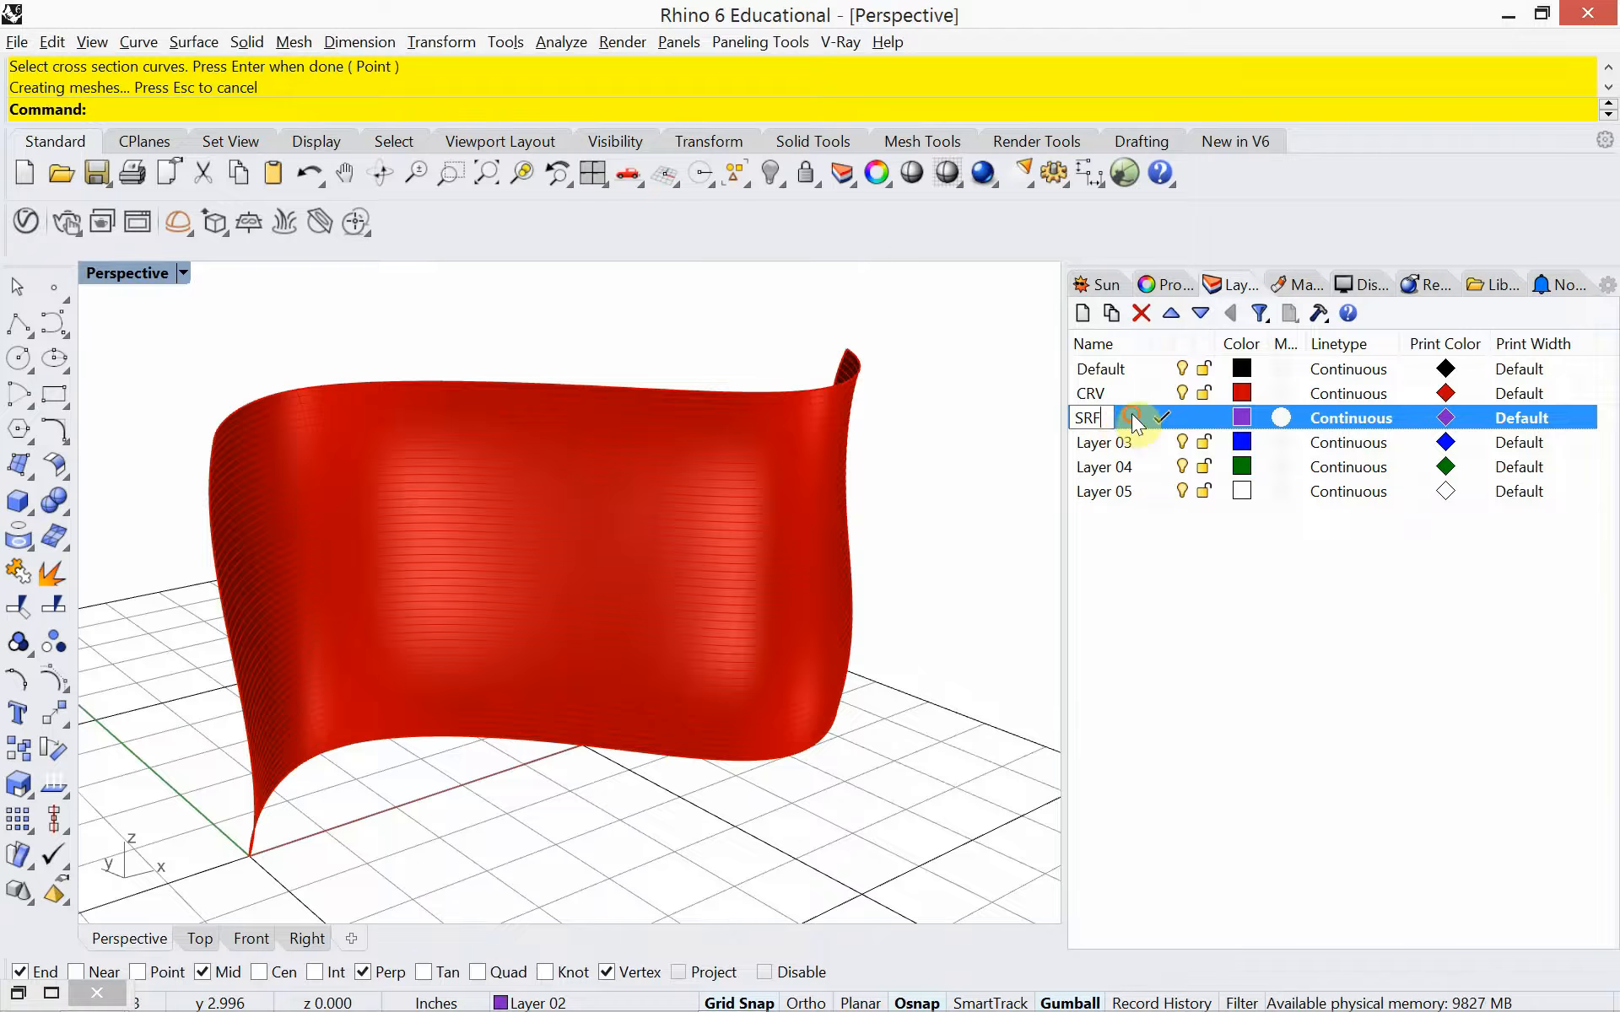
pyautogui.press('Return')
# Move the swept surface to the SRF layer
pyautogui.click(759, 488)
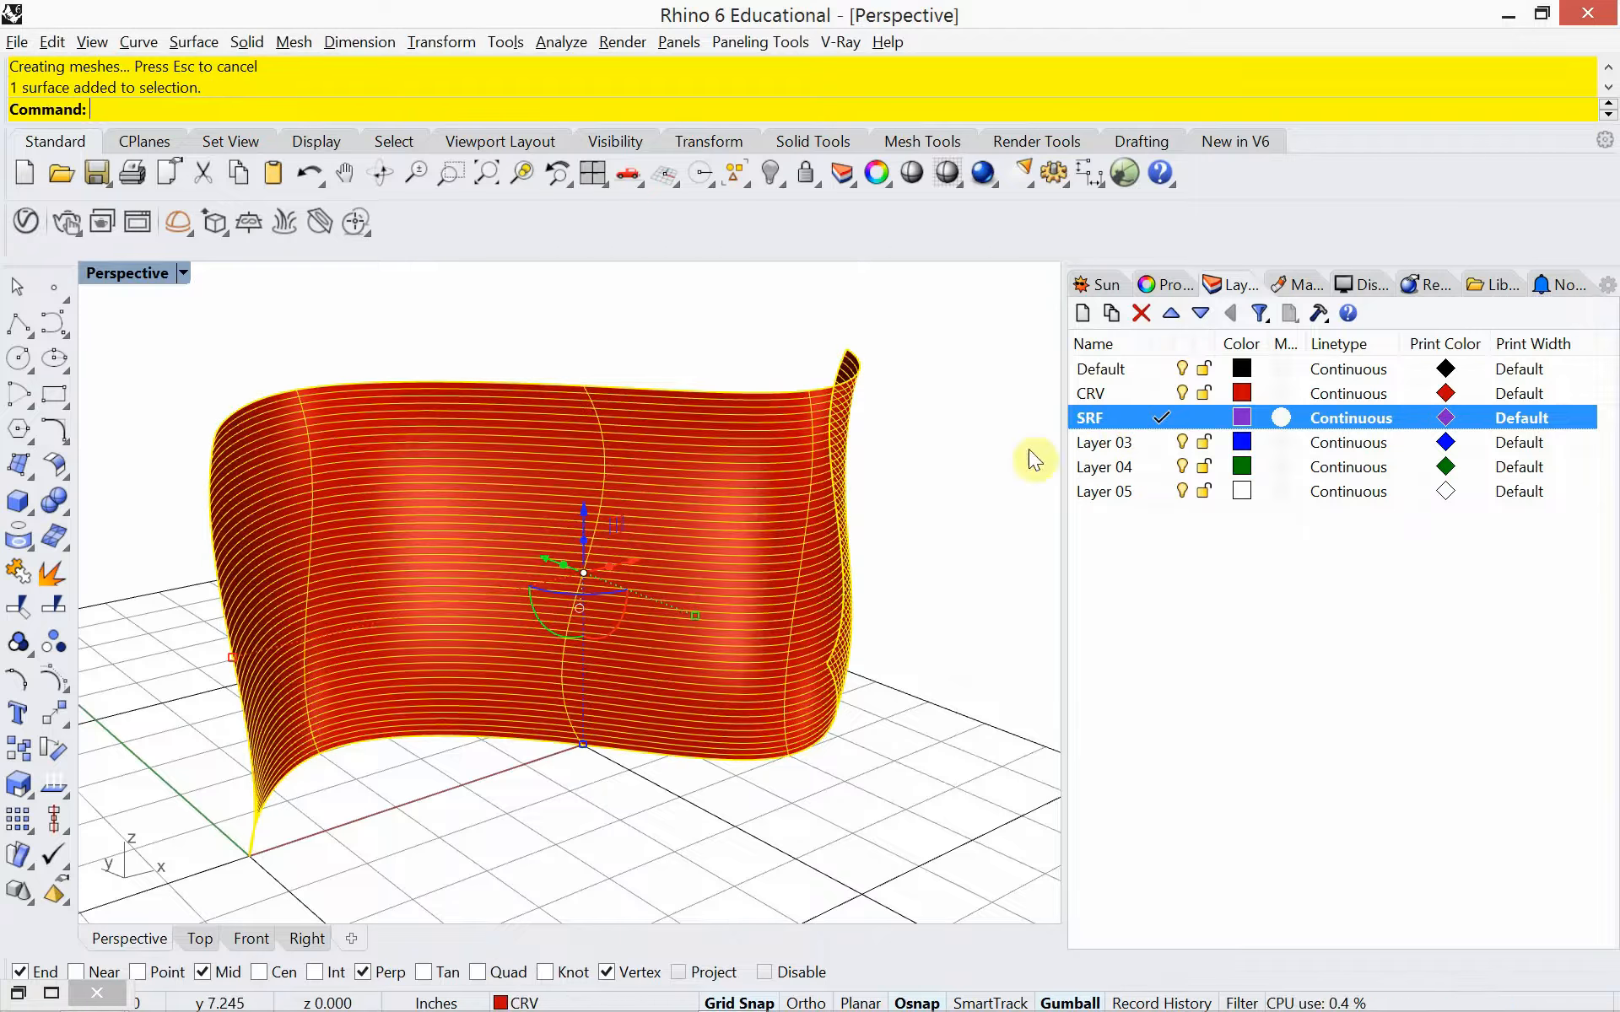
pyautogui.rightClick(1112, 417)
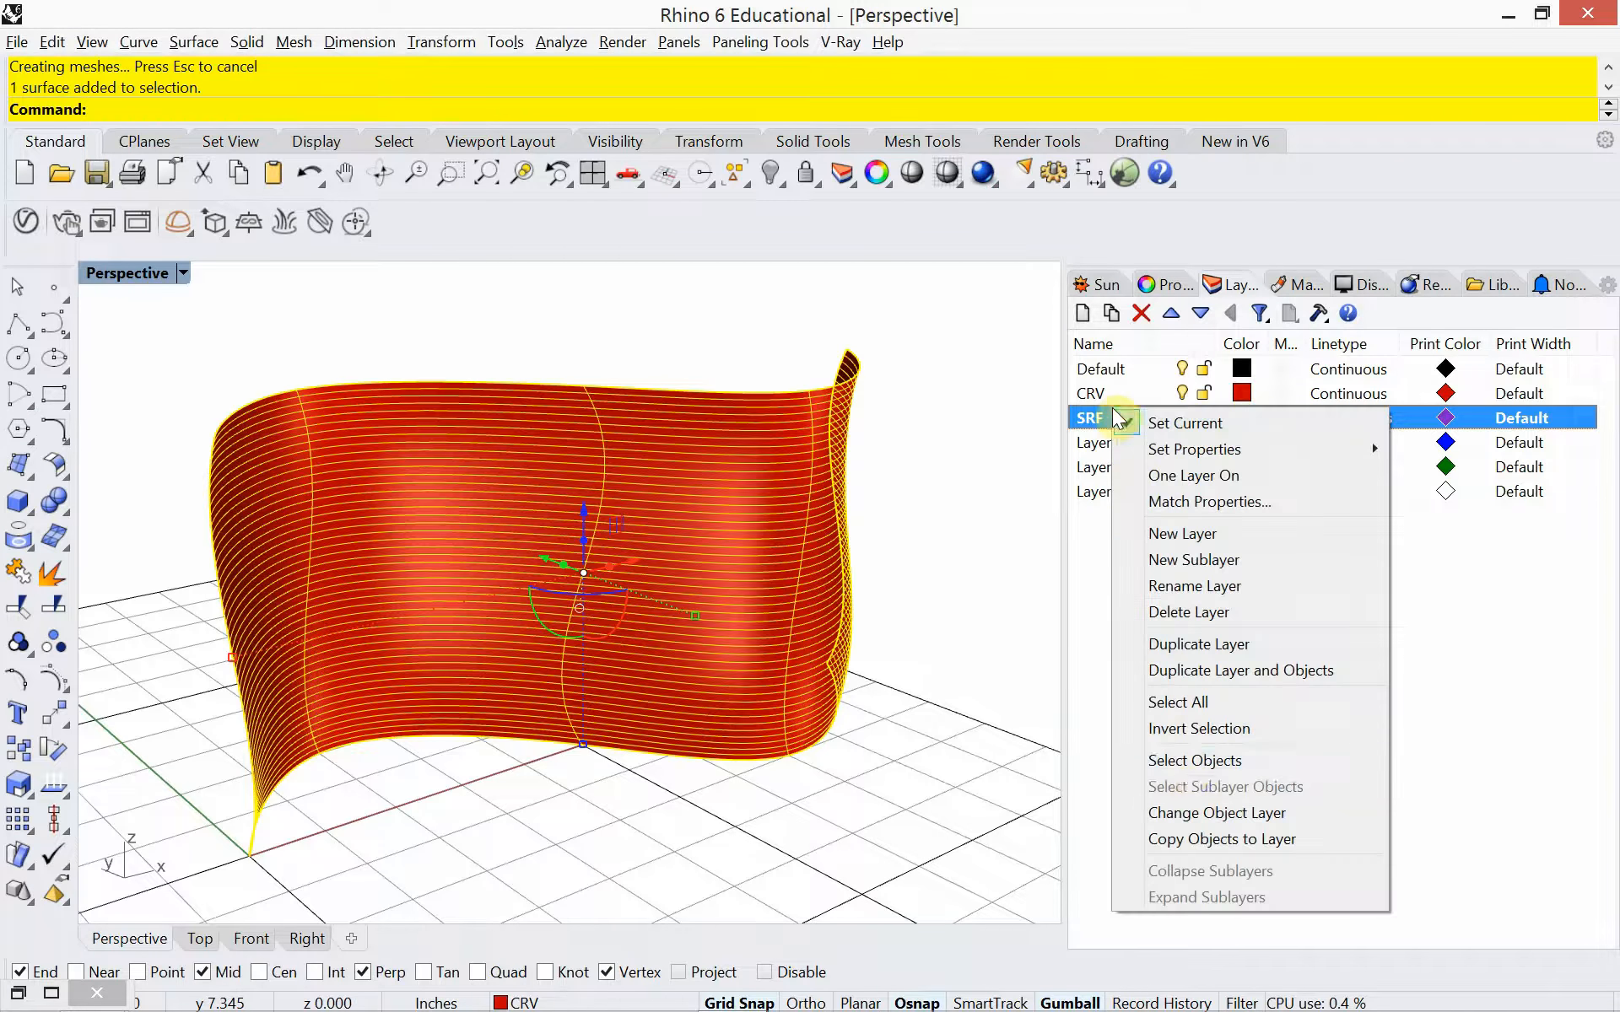
pyautogui.click(1204, 813)
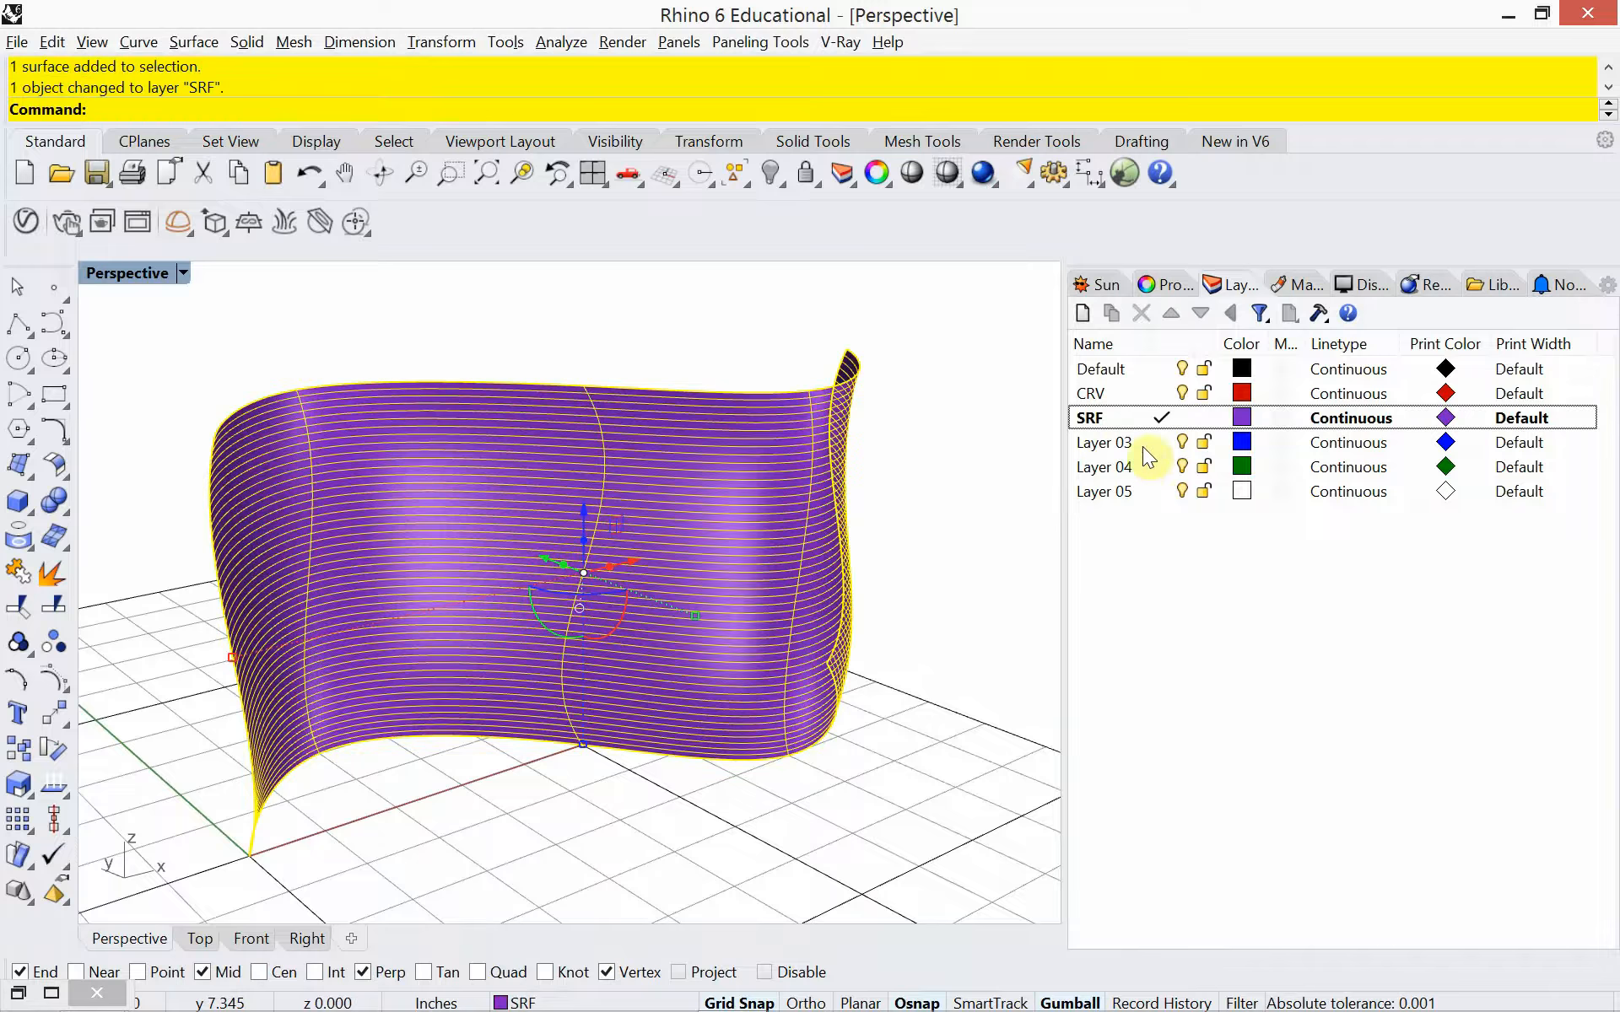
# Make CRV the current layer and hide the SRF layer
pyautogui.click(1156, 393)
pyautogui.click(1182, 417)
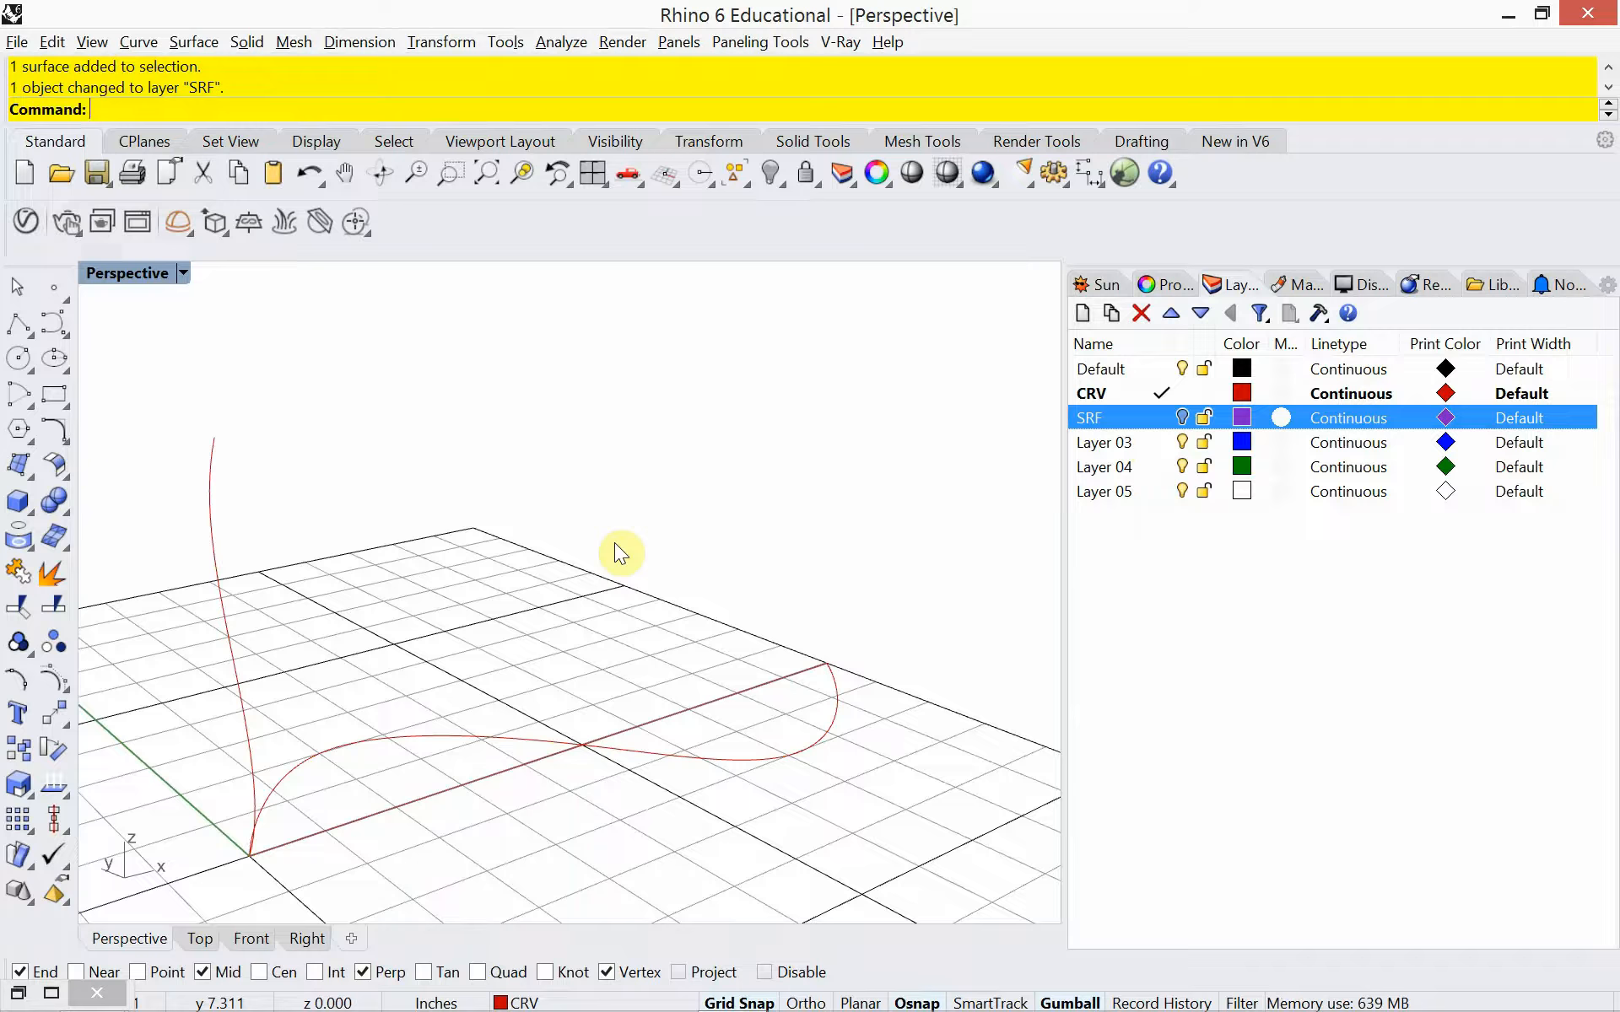
pyautogui.click(372, 743)
pyautogui.click(361, 778)
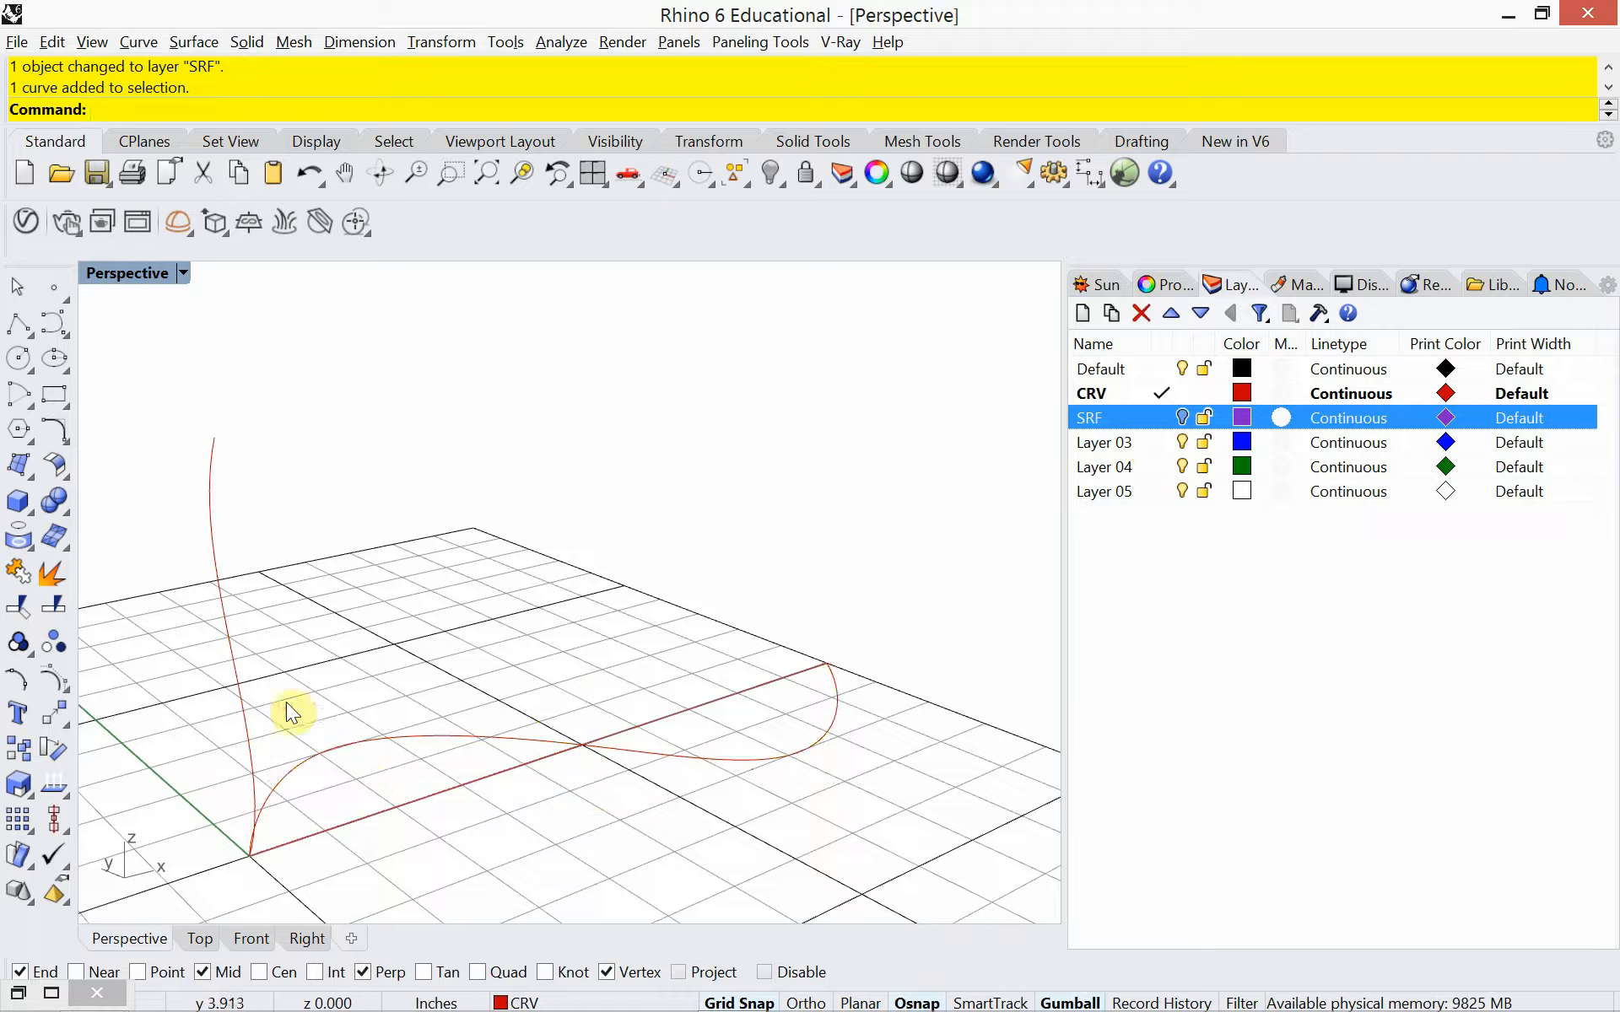
pyautogui.click(221, 616)
pyautogui.click(358, 767)
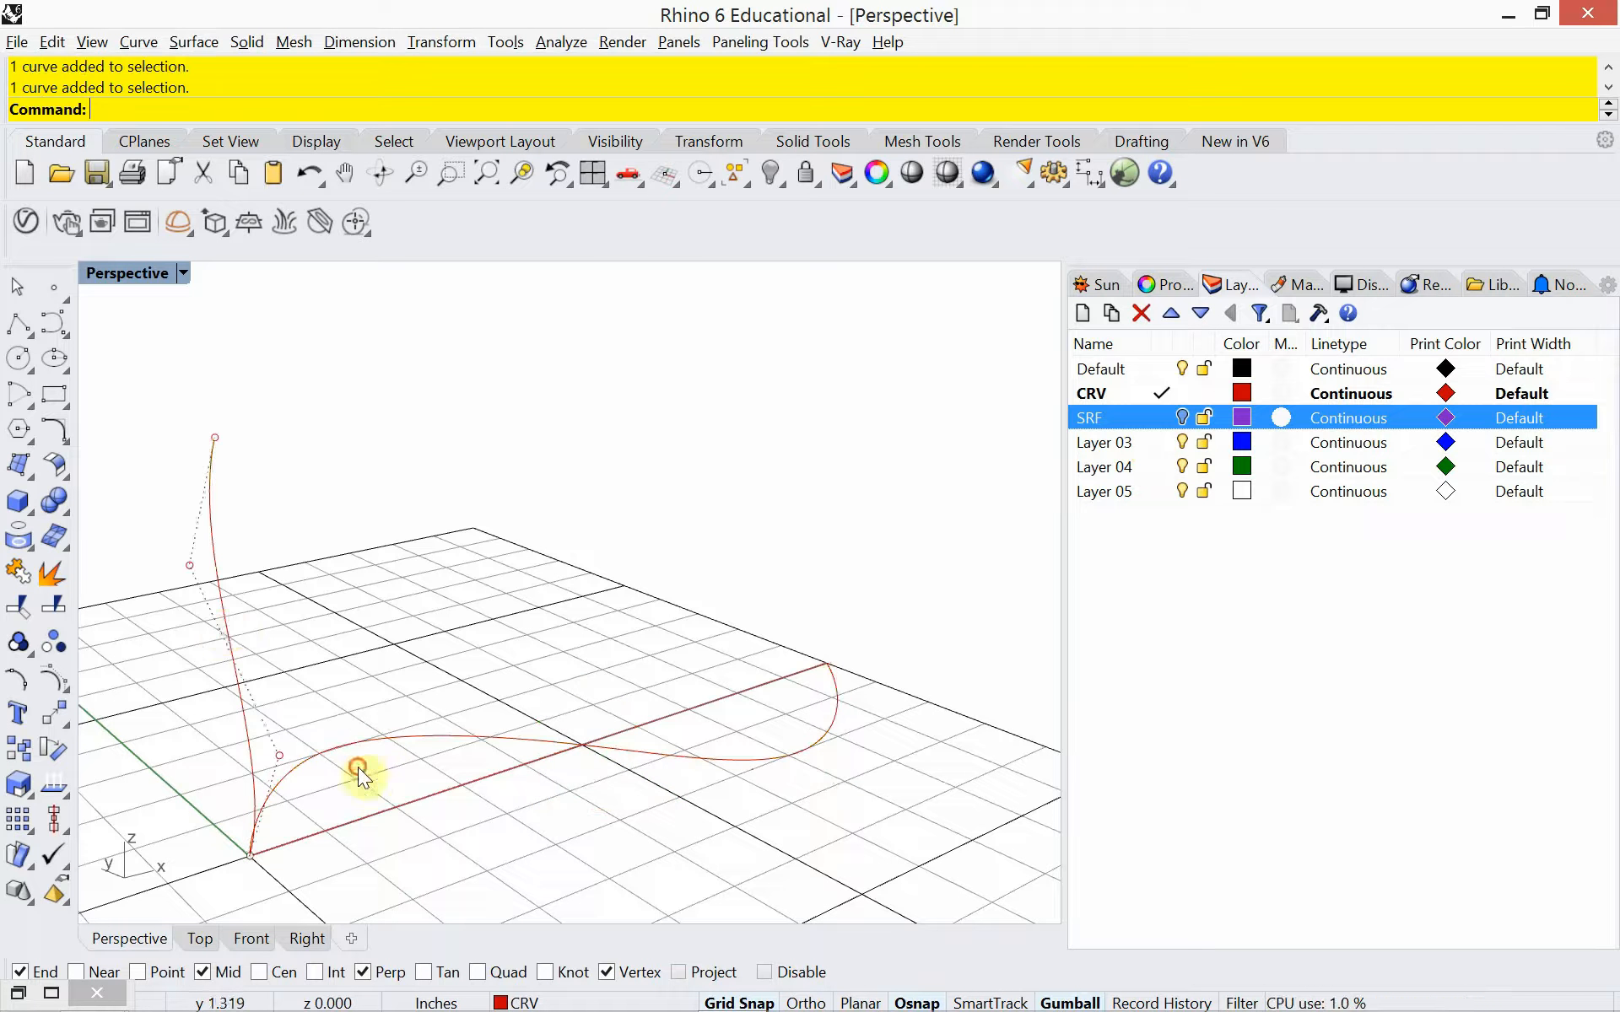
pyautogui.click(359, 742)
pyautogui.click(286, 650)
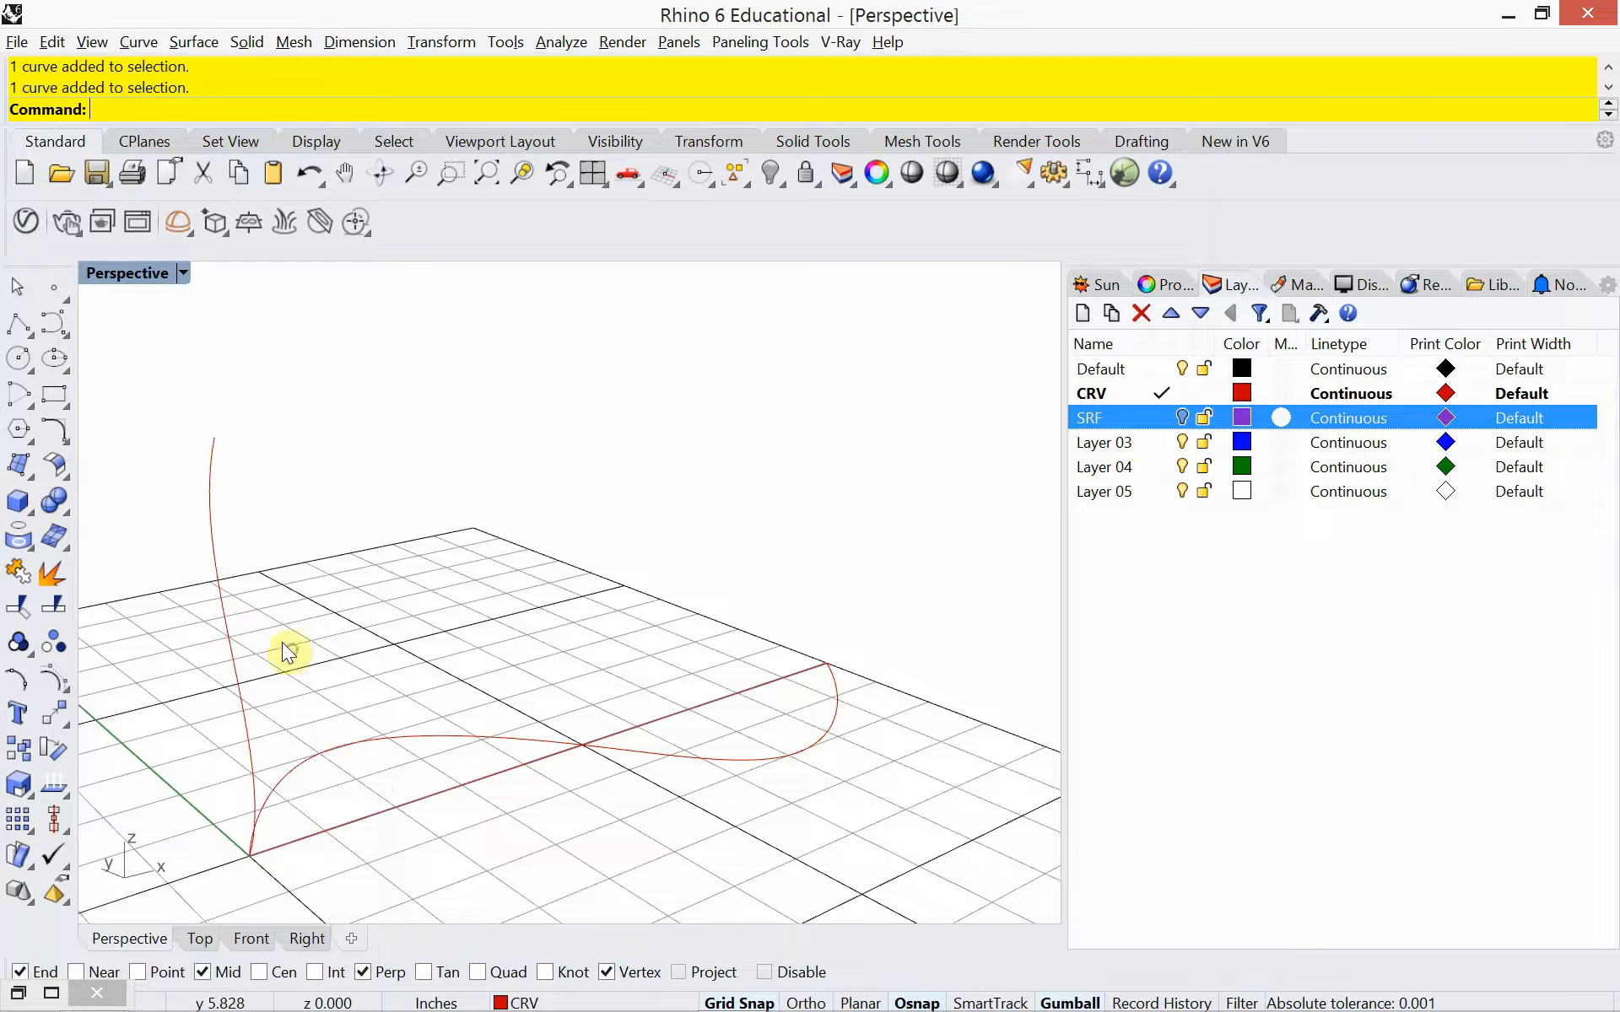
pyautogui.click(220, 591)
pyautogui.click(502, 656)
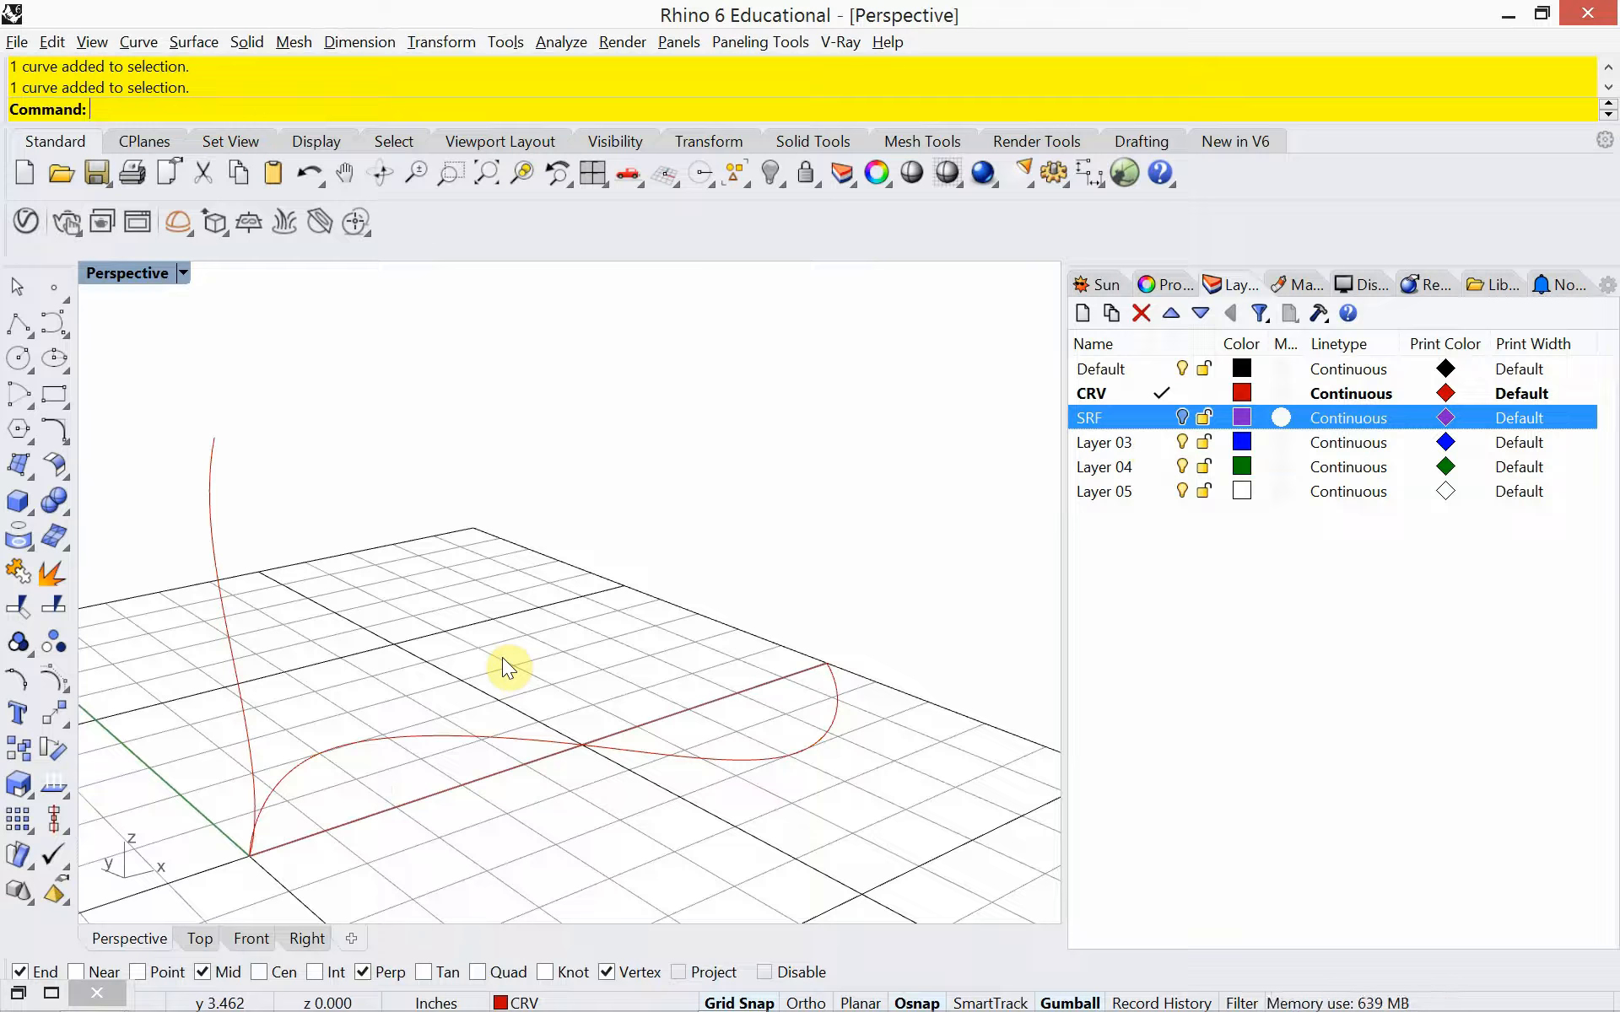
# Copy the S-curve on the ground from its start point to the upper end of the upright profile curve
pyautogui.click(537, 744)
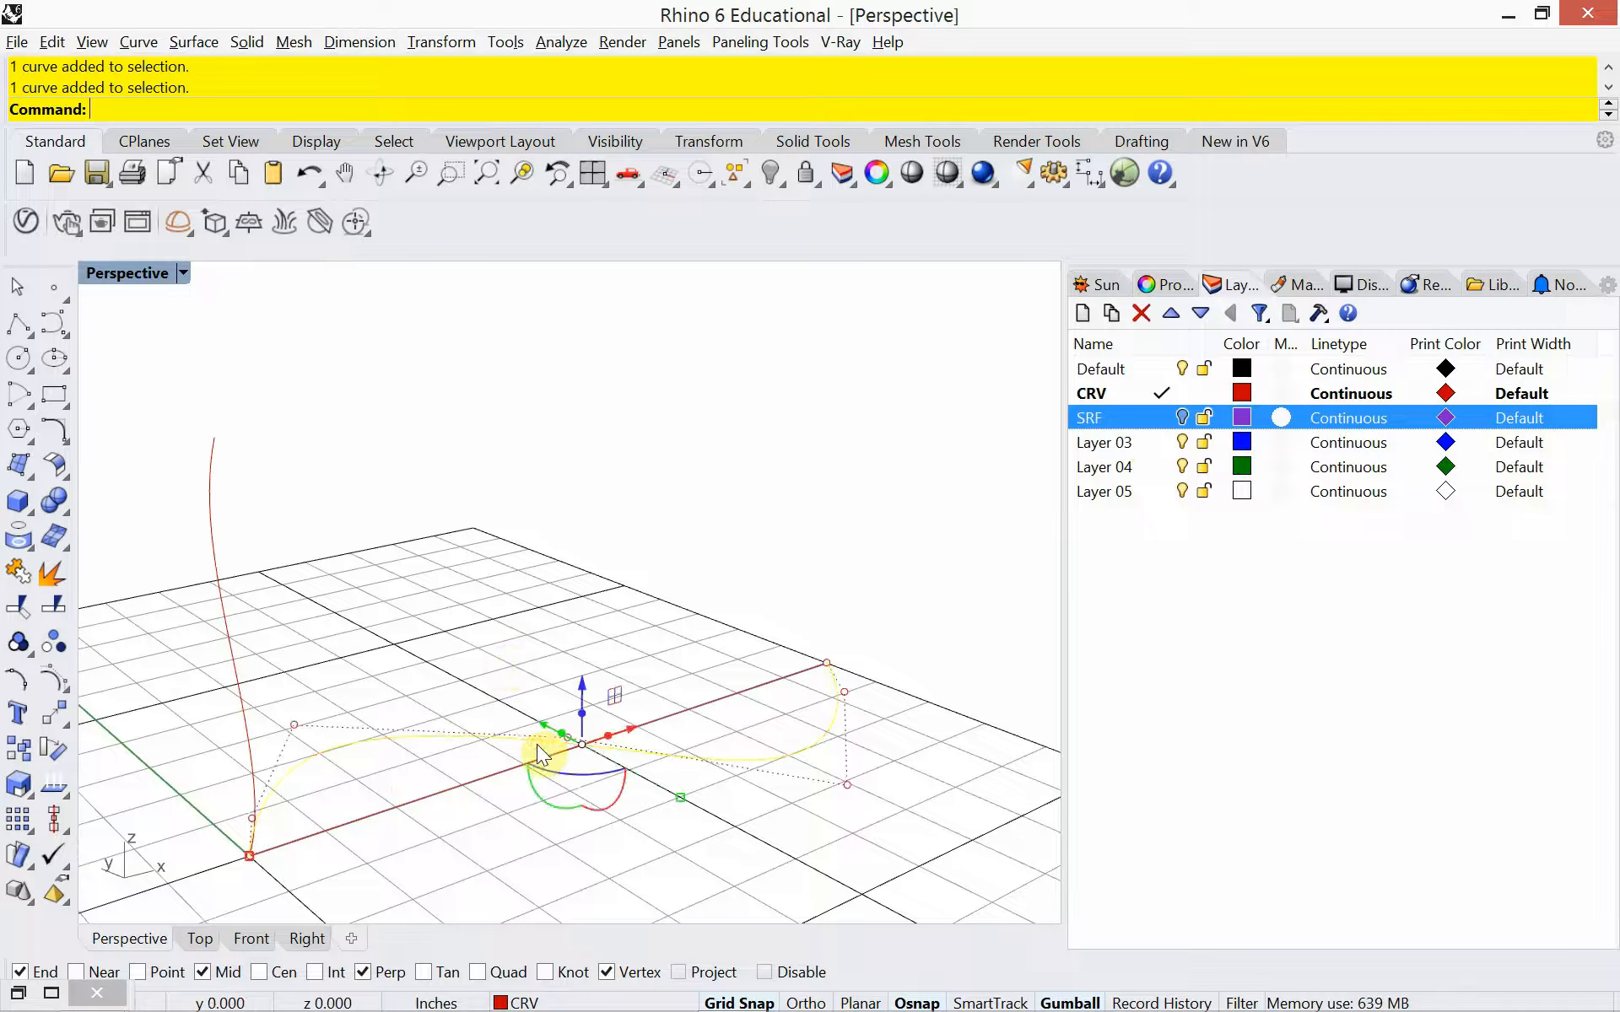
pyautogui.write('Copy')
pyautogui.press('Return')
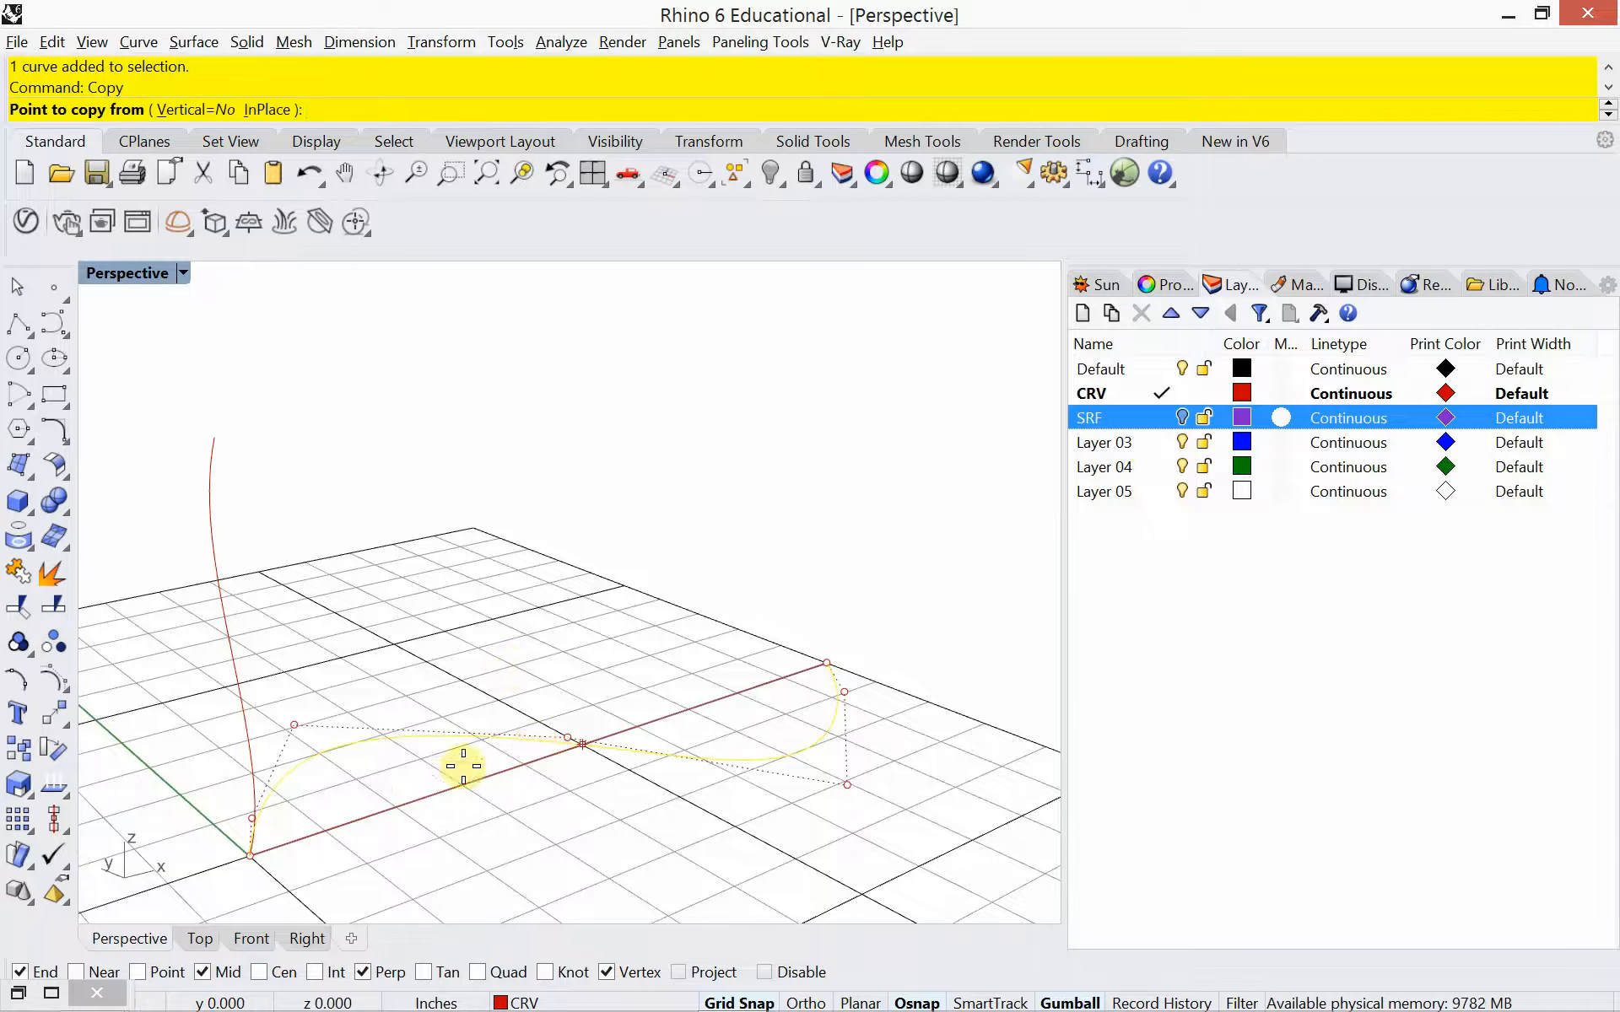
pyautogui.click(270, 853)
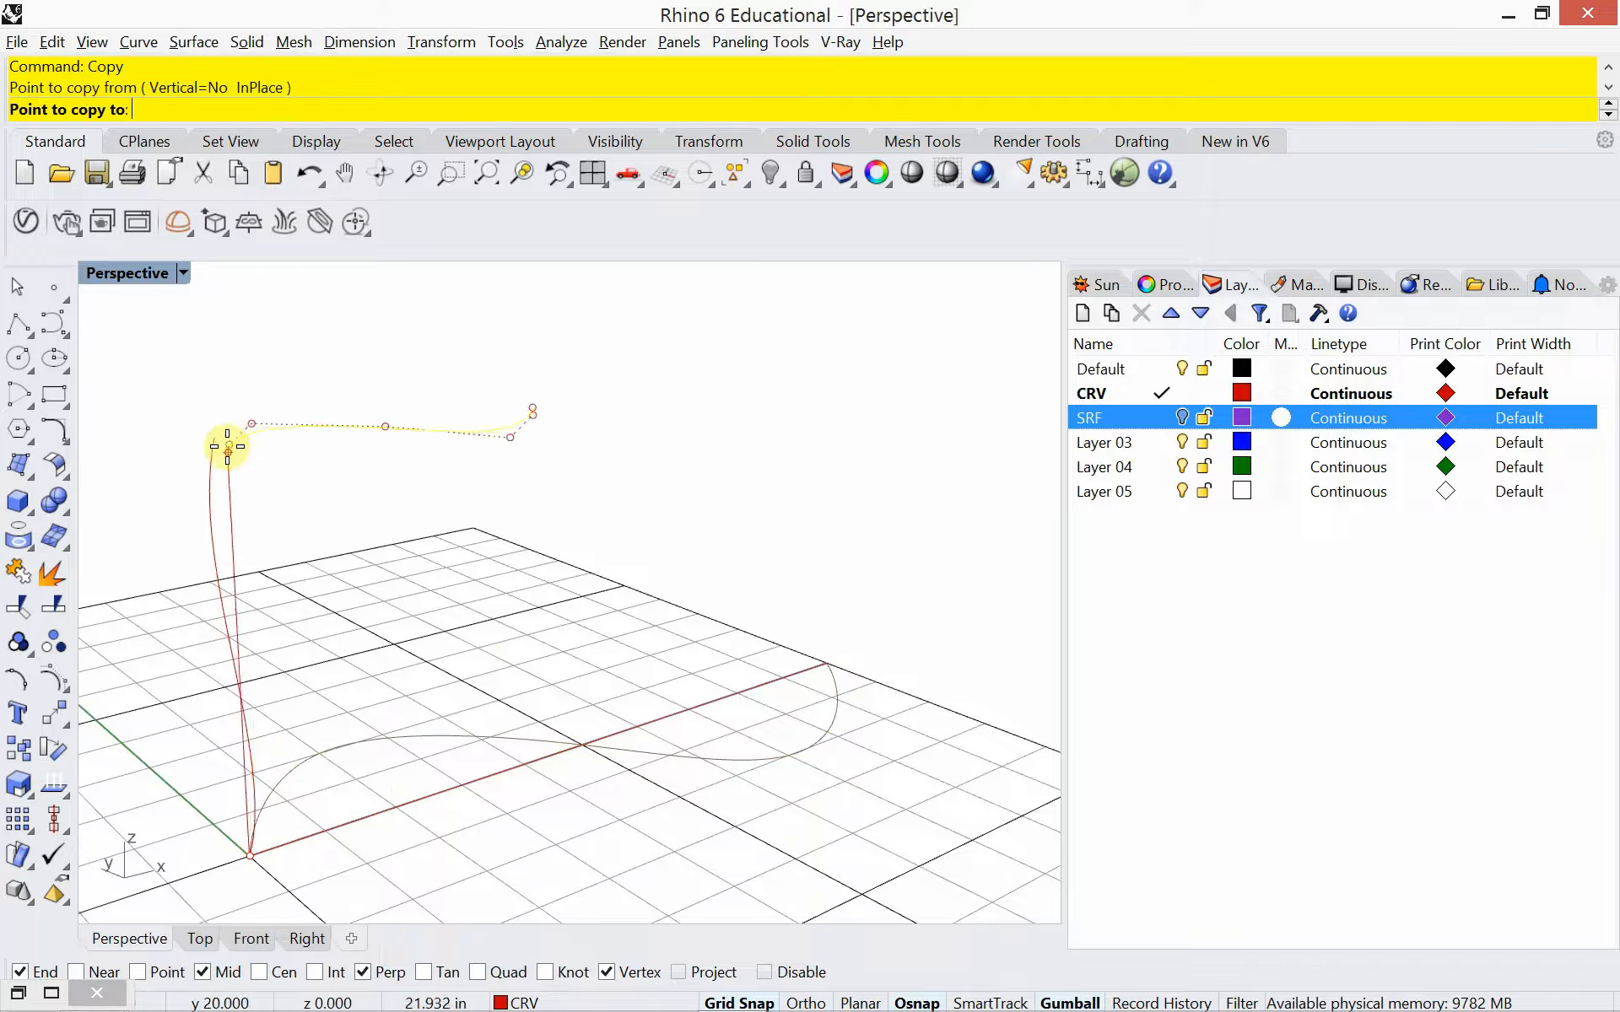
pyautogui.click(224, 442)
pyautogui.press('Return')
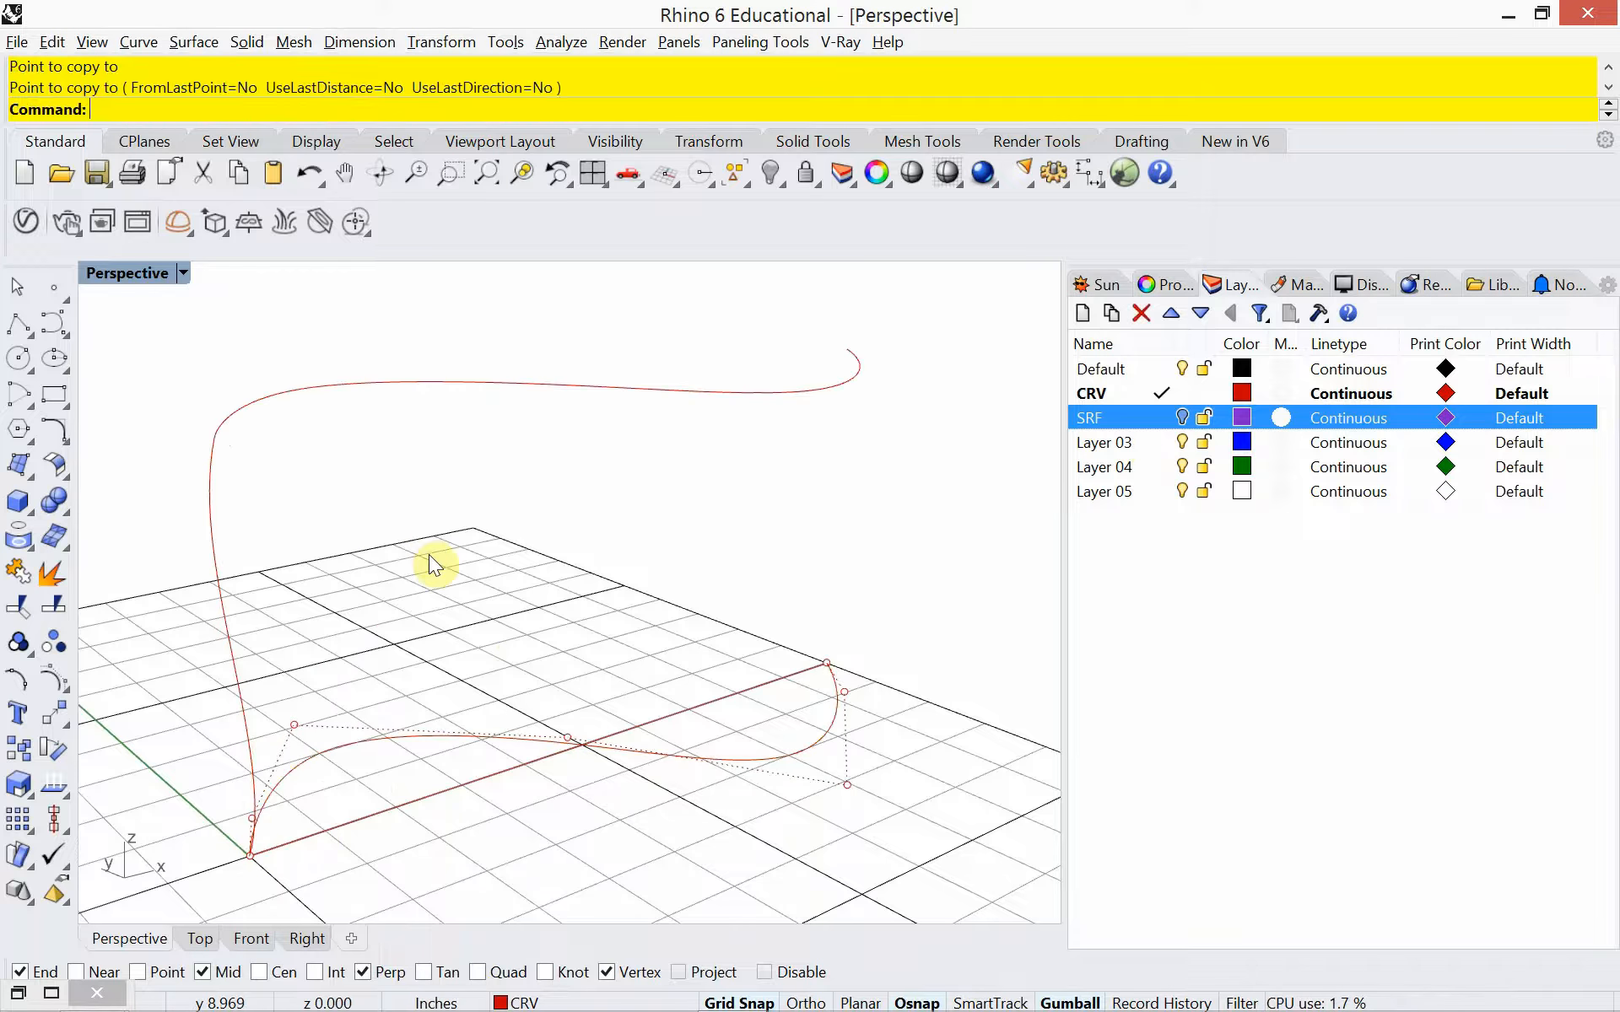
pyautogui.click(429, 553)
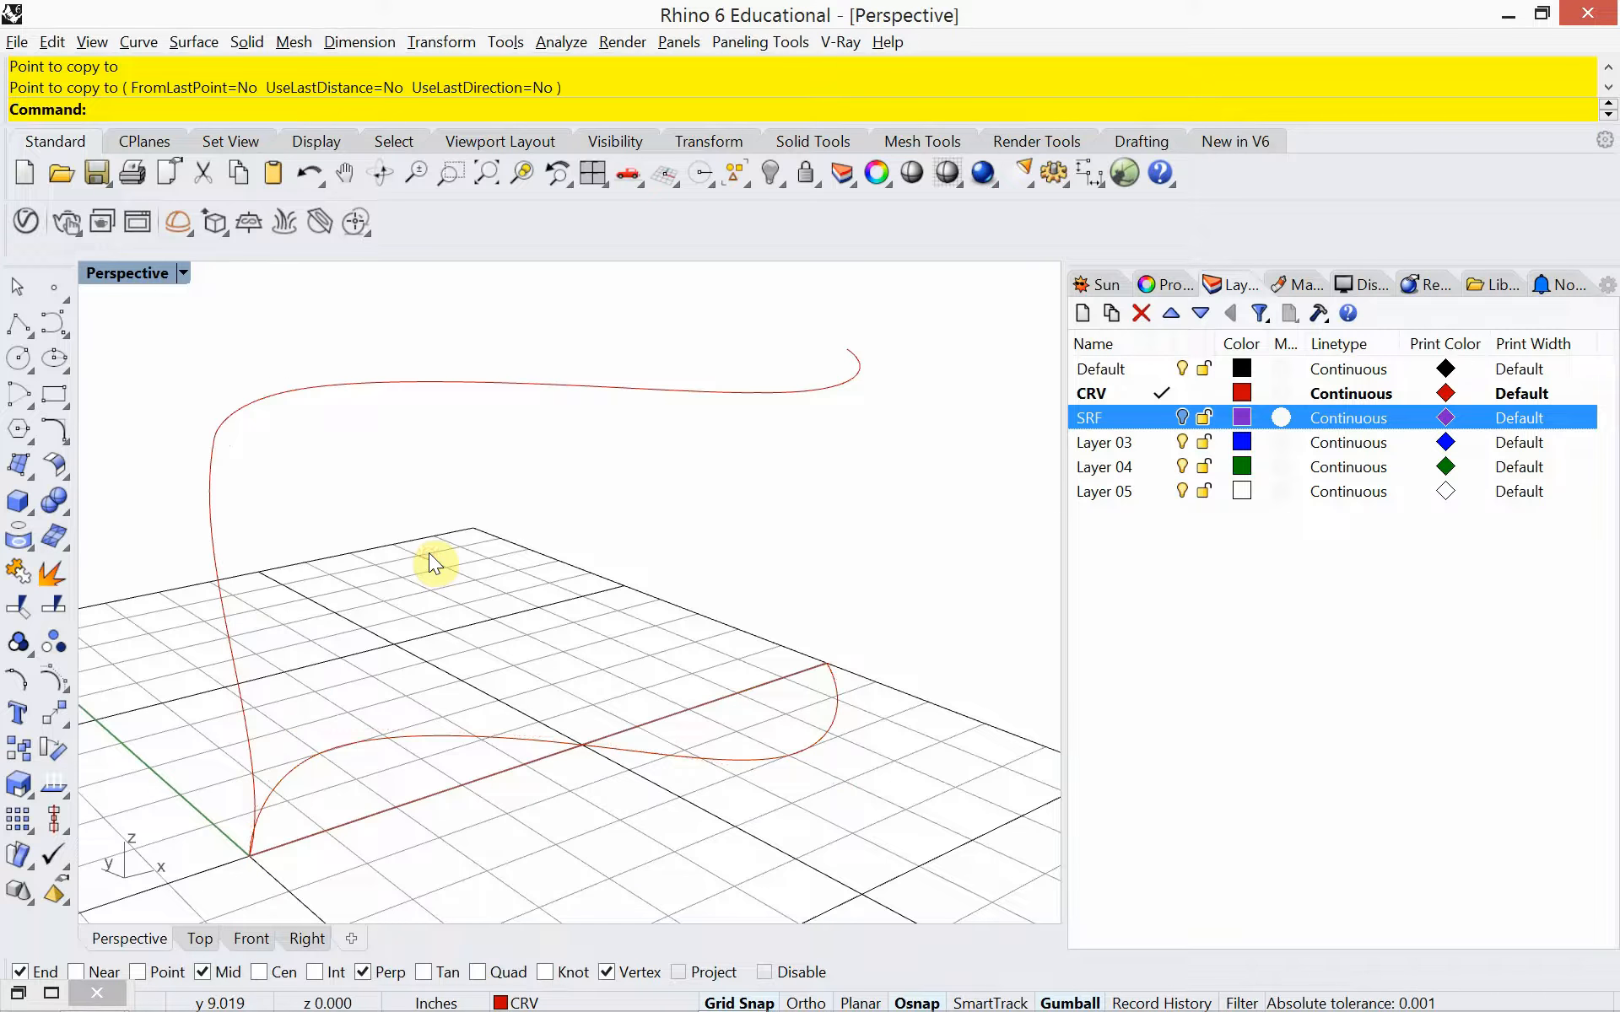
pyautogui.click(600, 744)
pyautogui.click(675, 558)
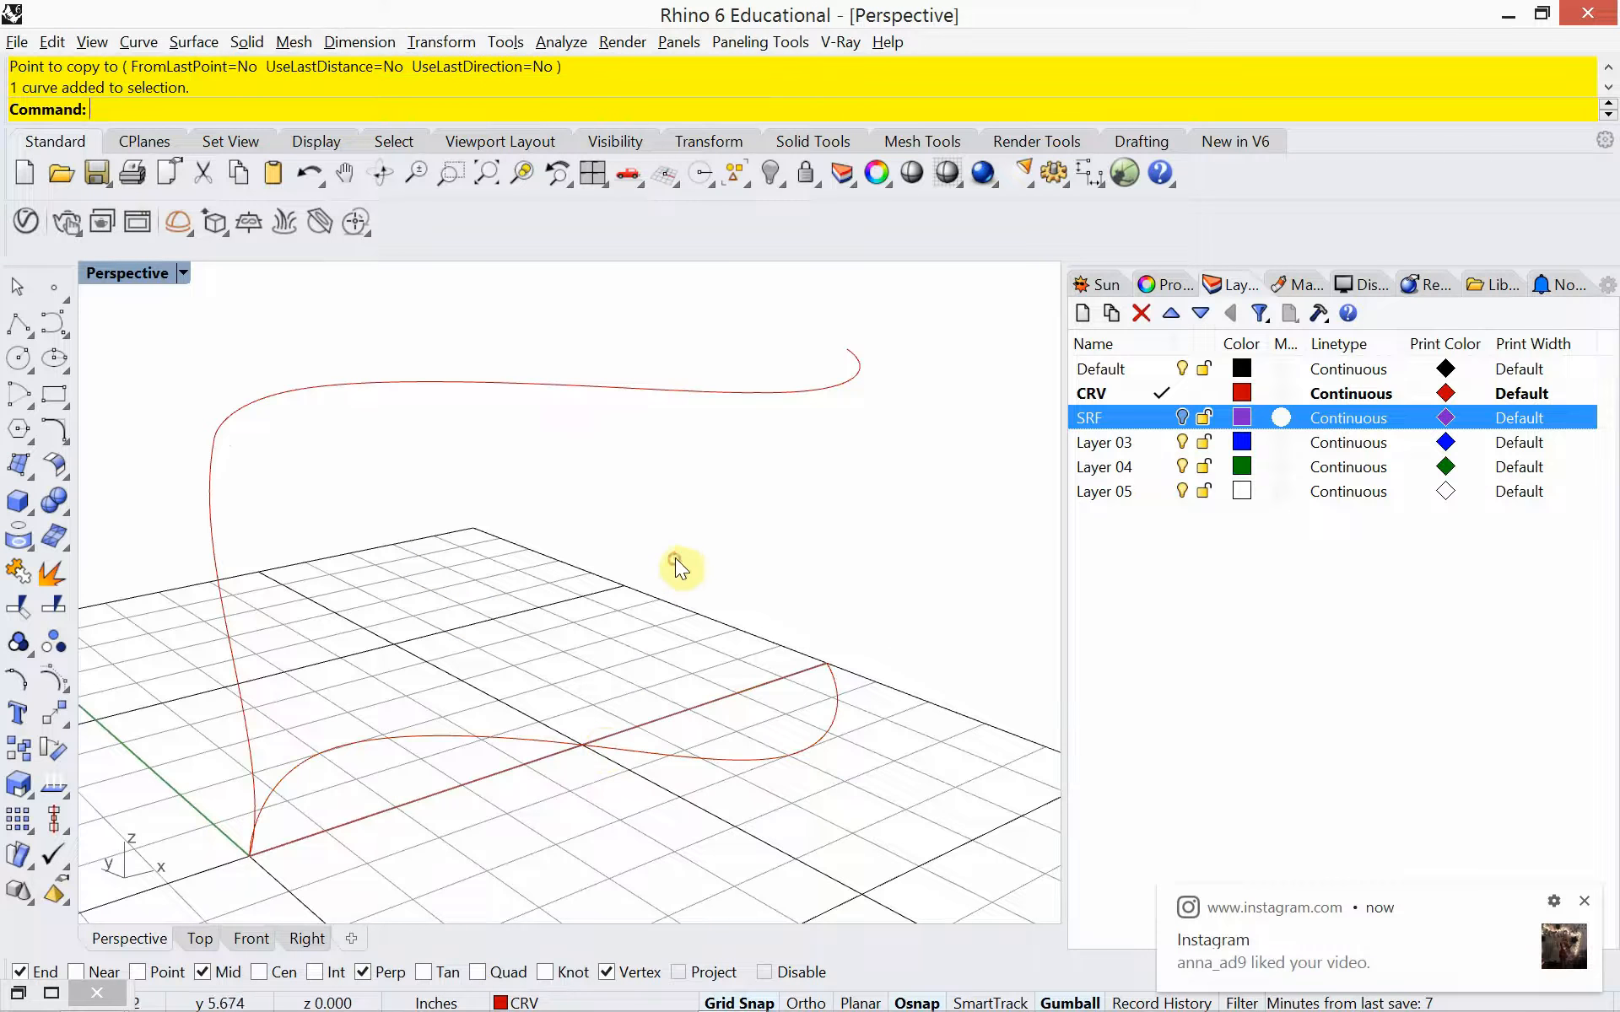
pyautogui.click(702, 397)
pyautogui.click(699, 483)
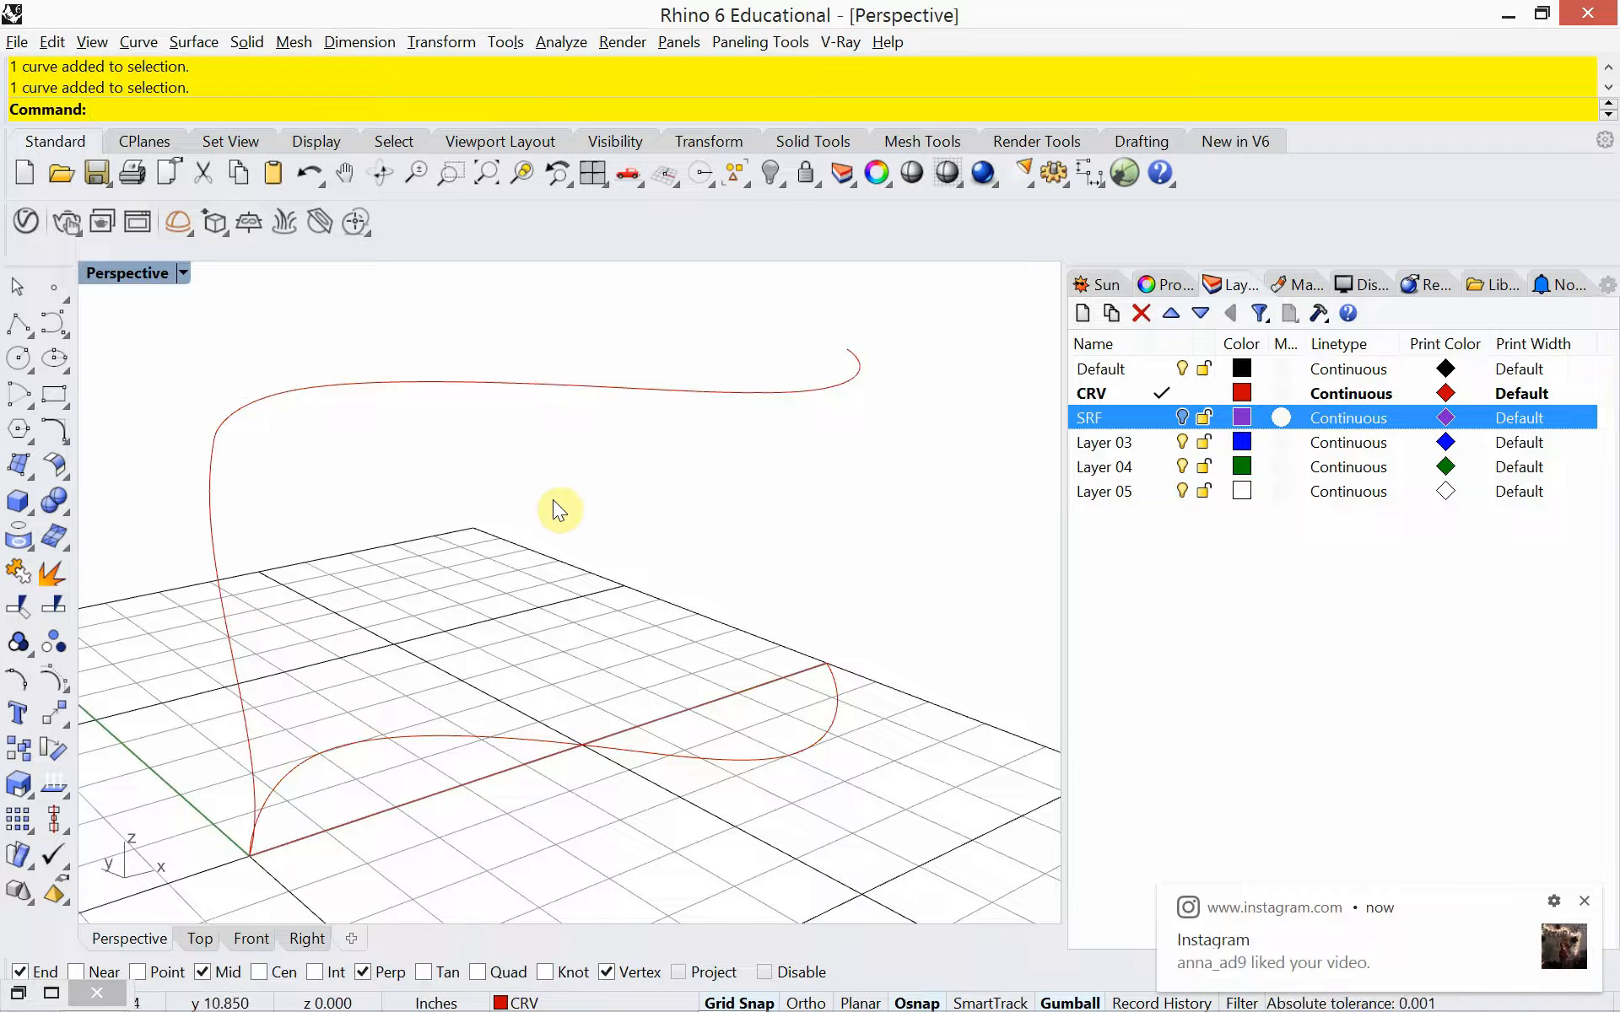
pyautogui.click(617, 387)
pyautogui.click(597, 611)
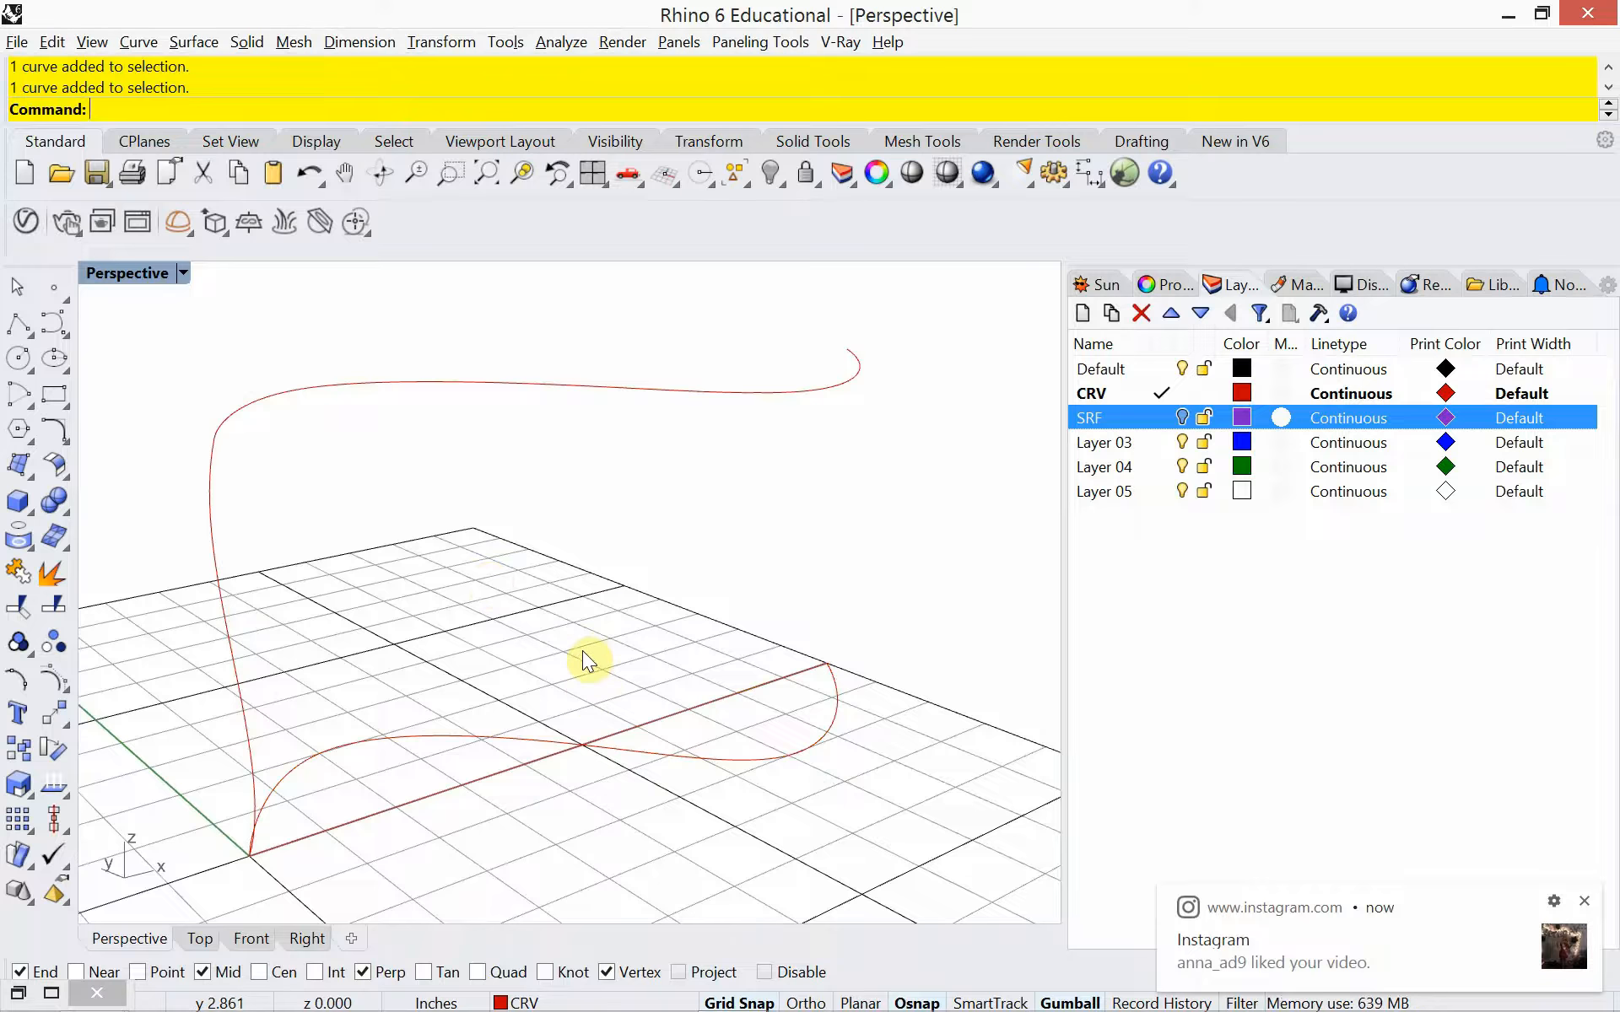
# Flatten the elevated S-curve copy by moving its two outermost-bulging control points inward and shifting its far end point
pyautogui.click(606, 387)
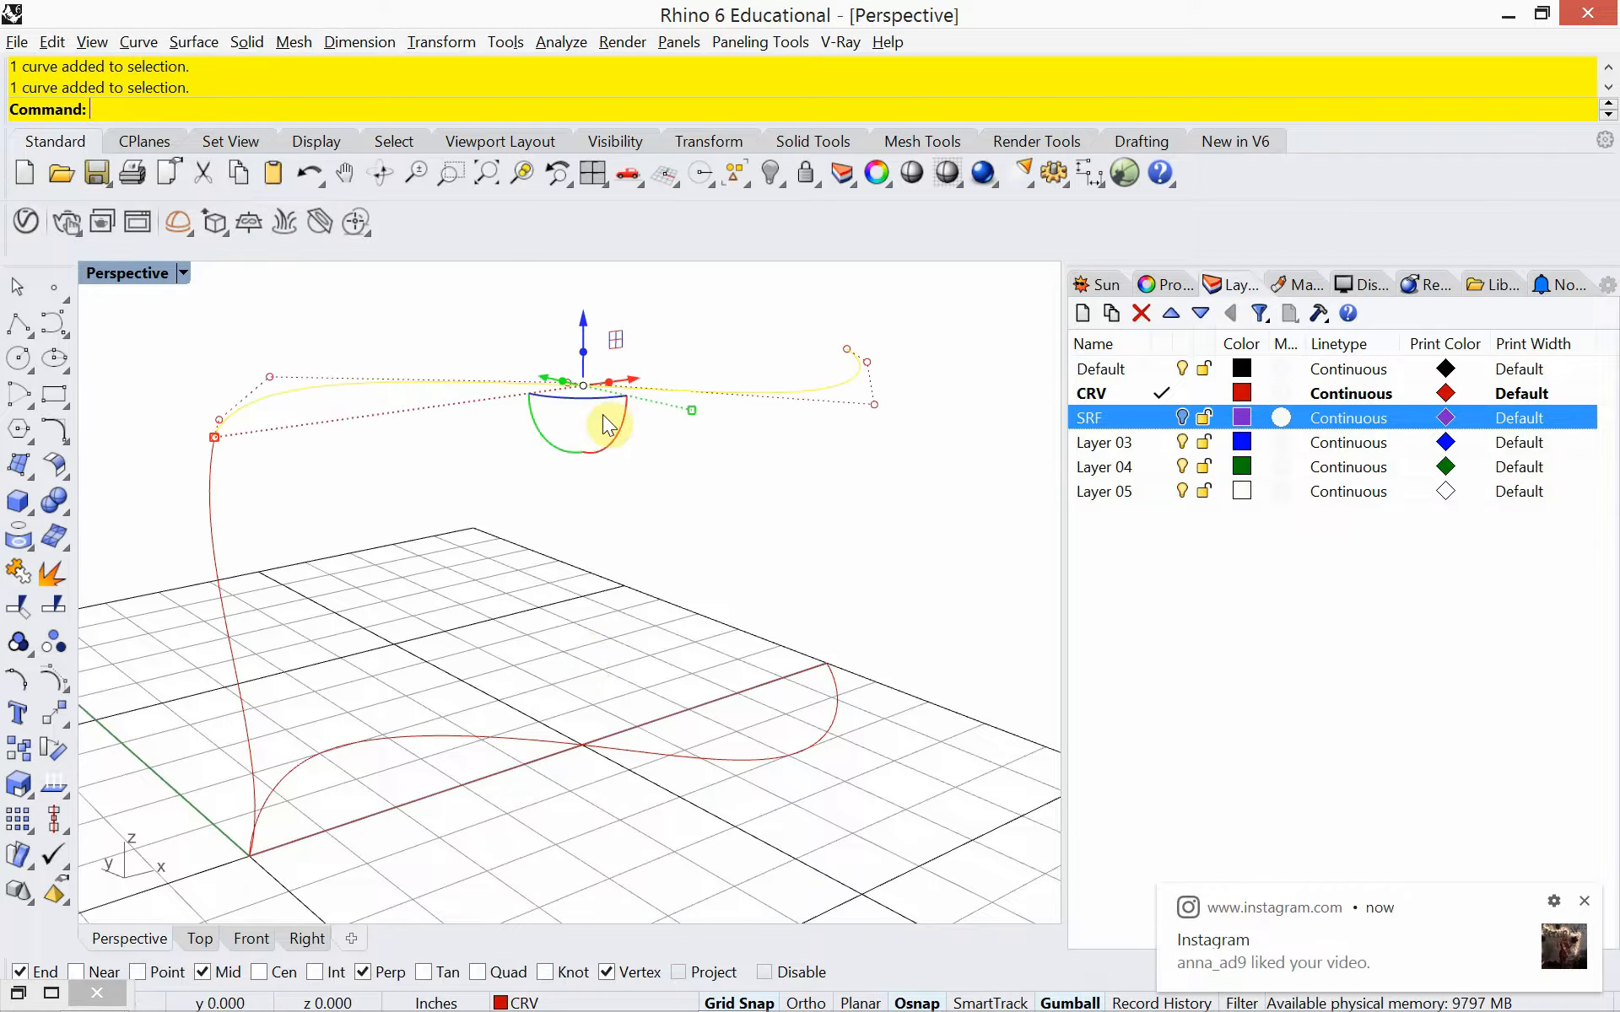
pyautogui.moveTo(527, 516); pyautogui.dragTo(535, 571, button='right')
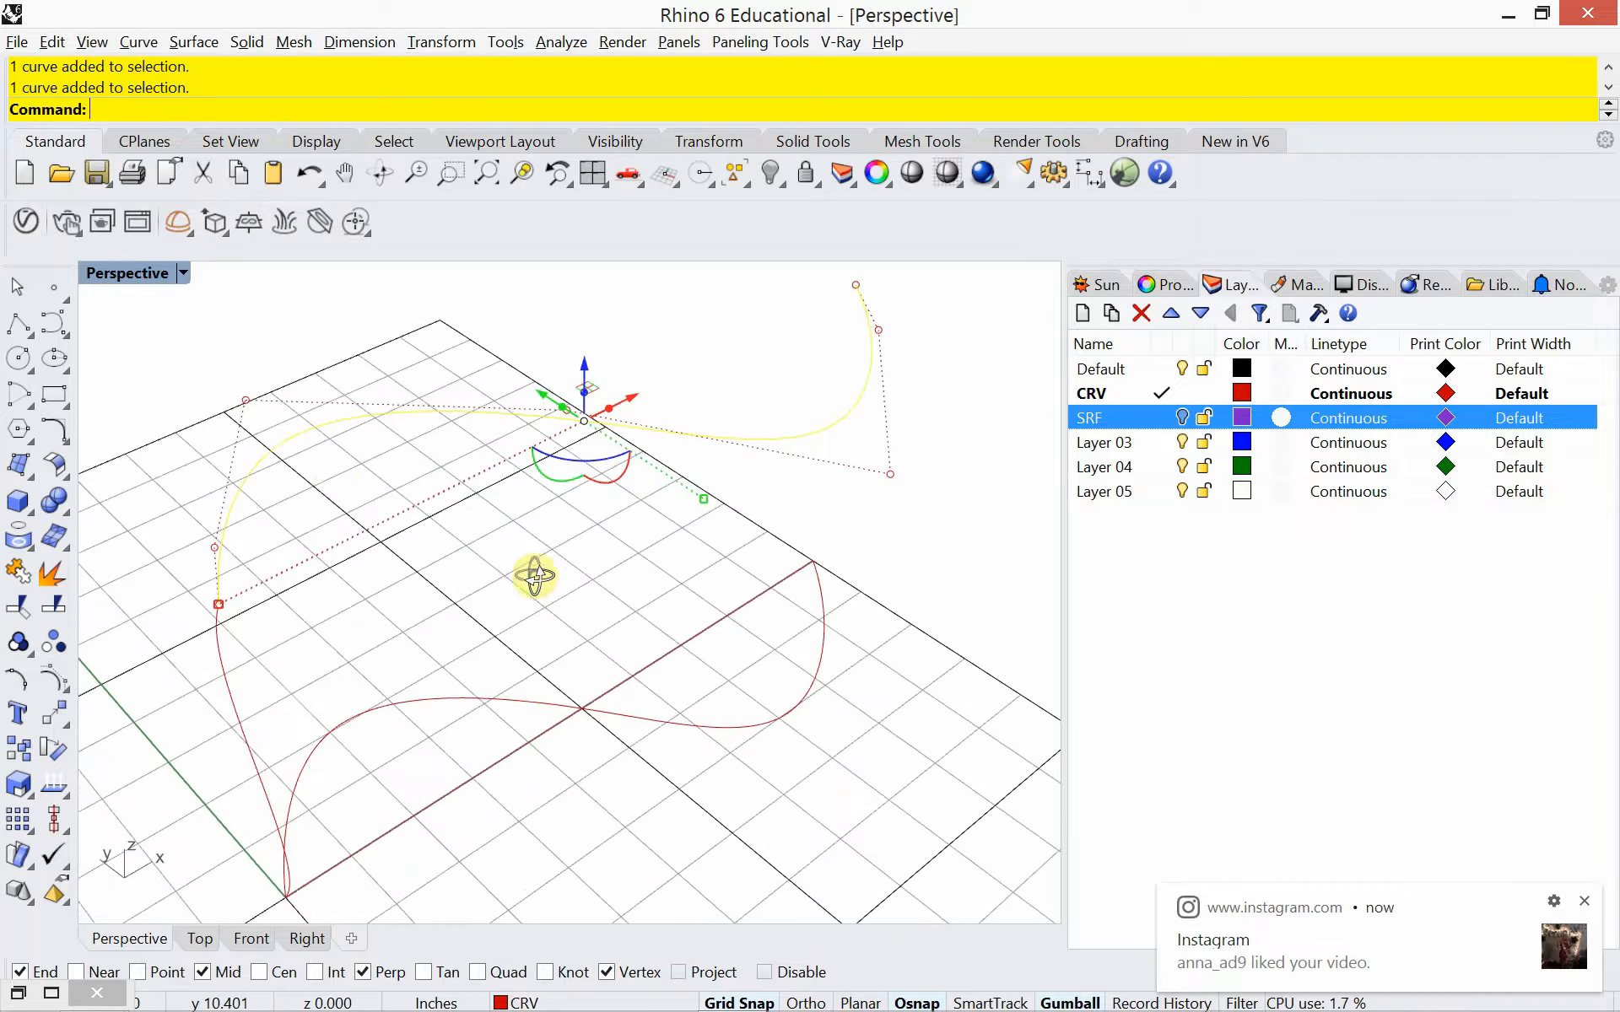
pyautogui.click(246, 399)
pyautogui.moveTo(246, 399); pyautogui.dragTo(295, 462)
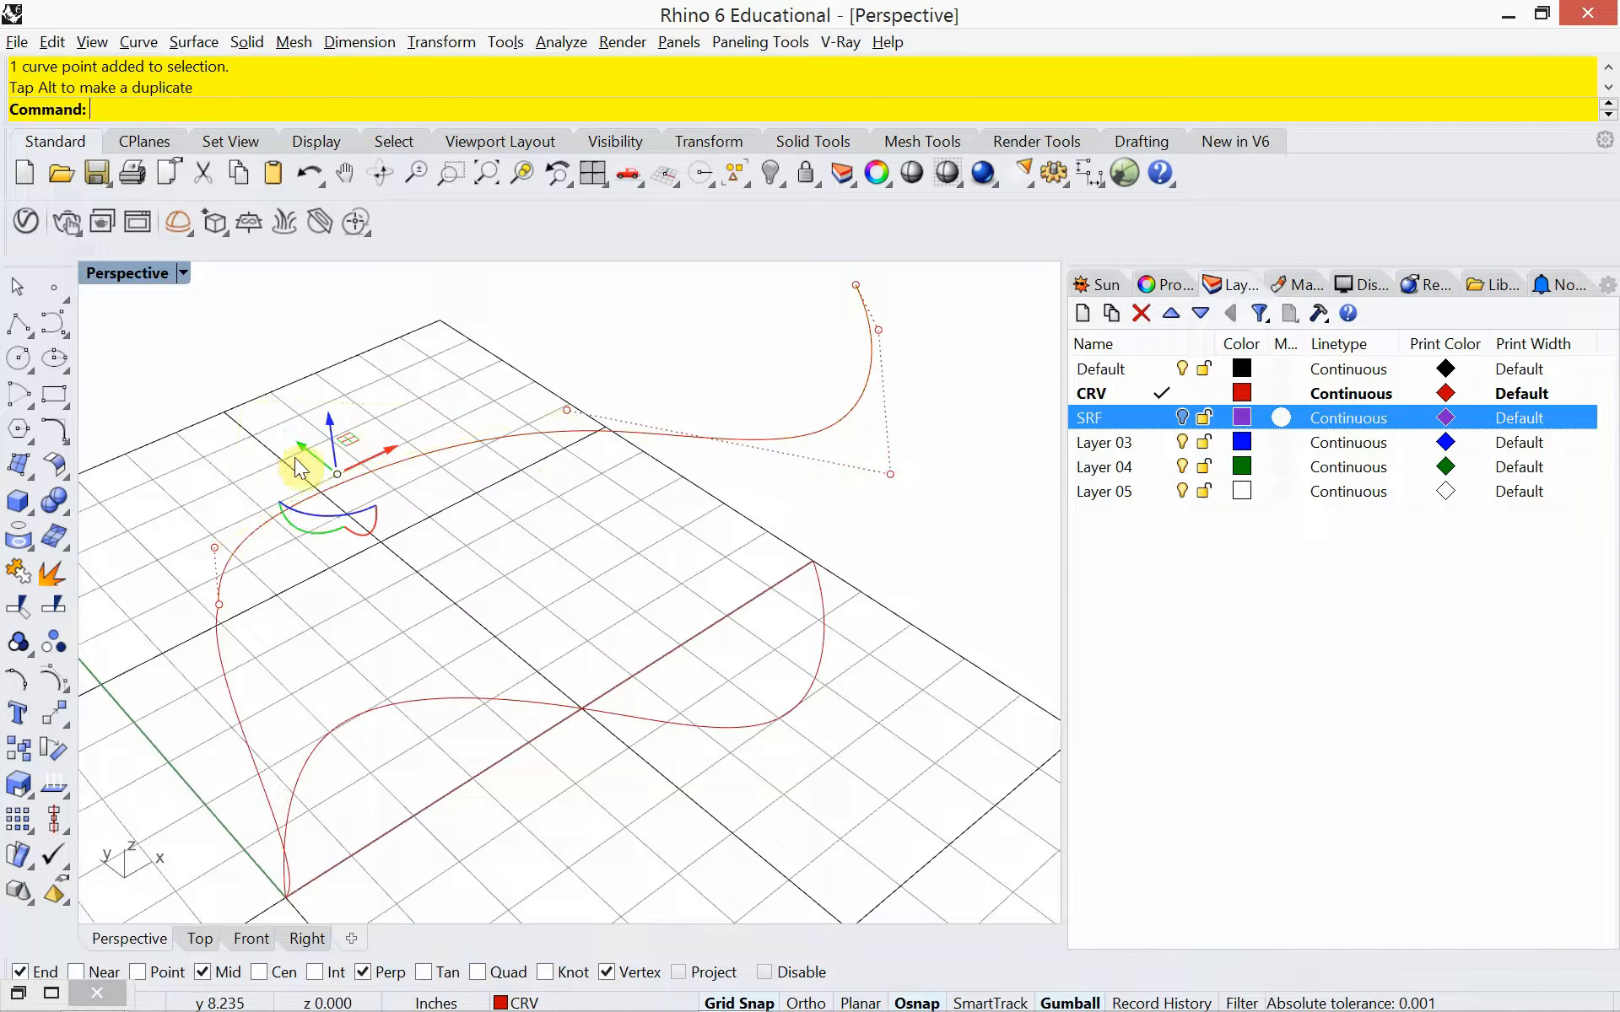
pyautogui.click(888, 476)
pyautogui.moveTo(867, 468); pyautogui.dragTo(778, 386)
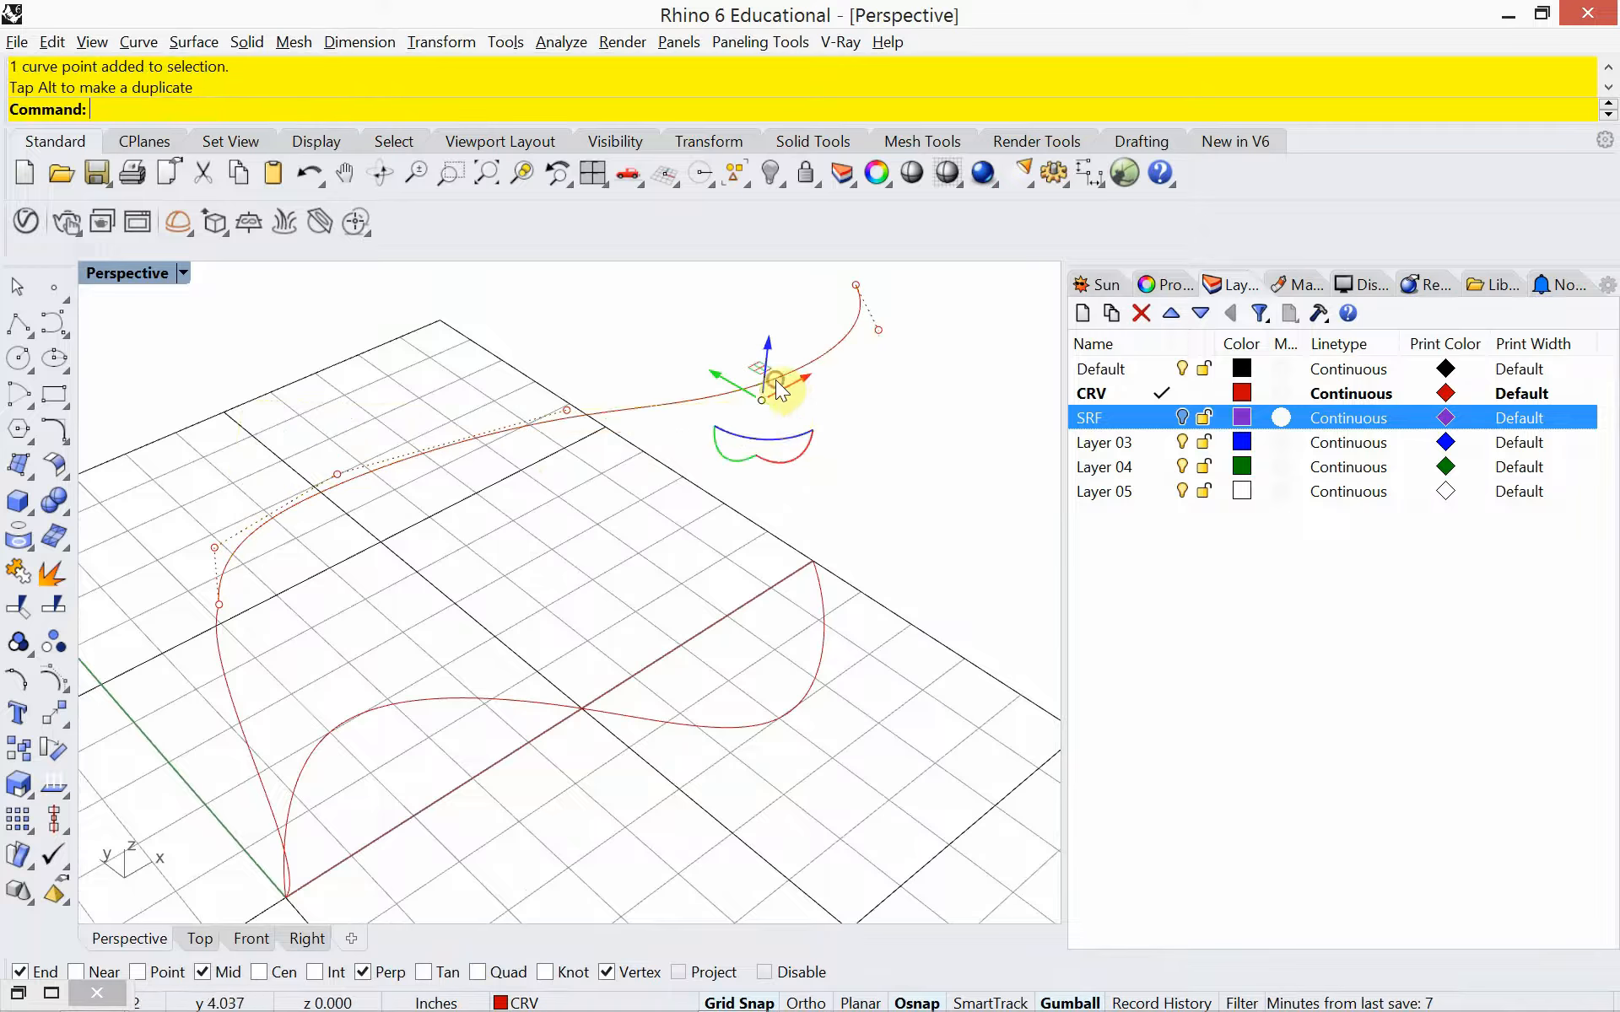
pyautogui.click(856, 284)
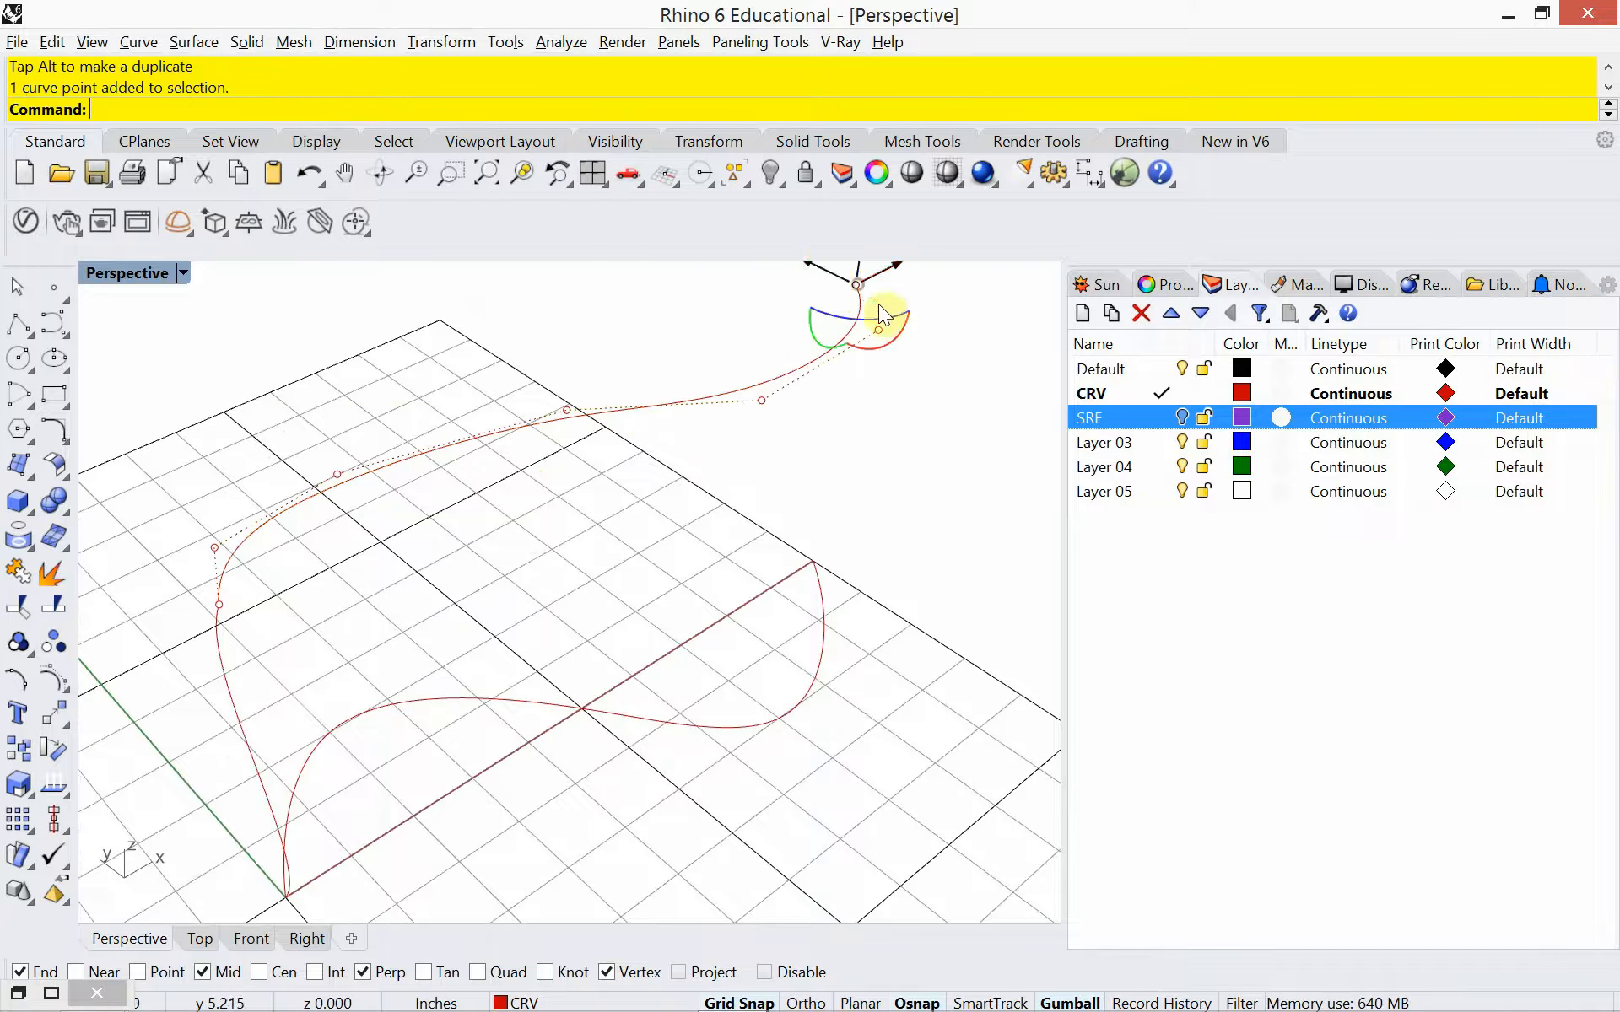
pyautogui.moveTo(832, 269); pyautogui.dragTo(886, 291)
pyautogui.press('Escape')
pyautogui.press('Escape')
# Create a Sweep2 surface between the ground S-curve and elevated curve using the upright profile, with 50-point rebuilt cross sections and maintained height
pyautogui.moveTo(637, 612); pyautogui.dragTo(434, 599, button='right')
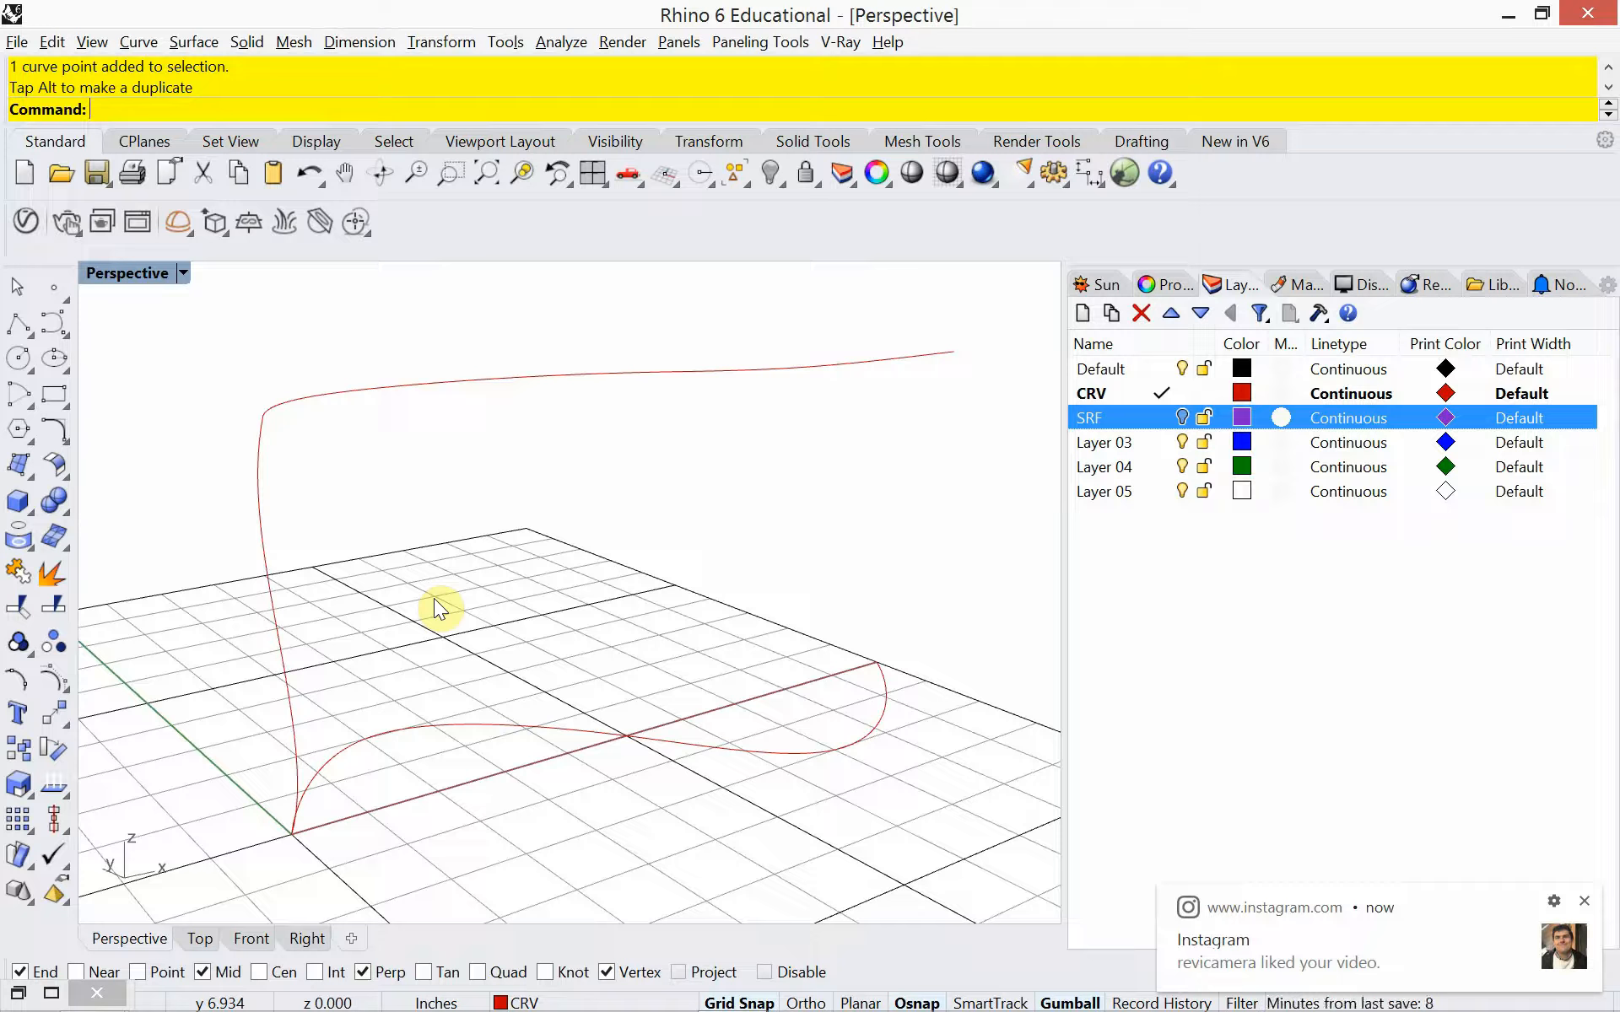
pyautogui.moveTo(435, 601); pyautogui.dragTo(383, 616, button='right')
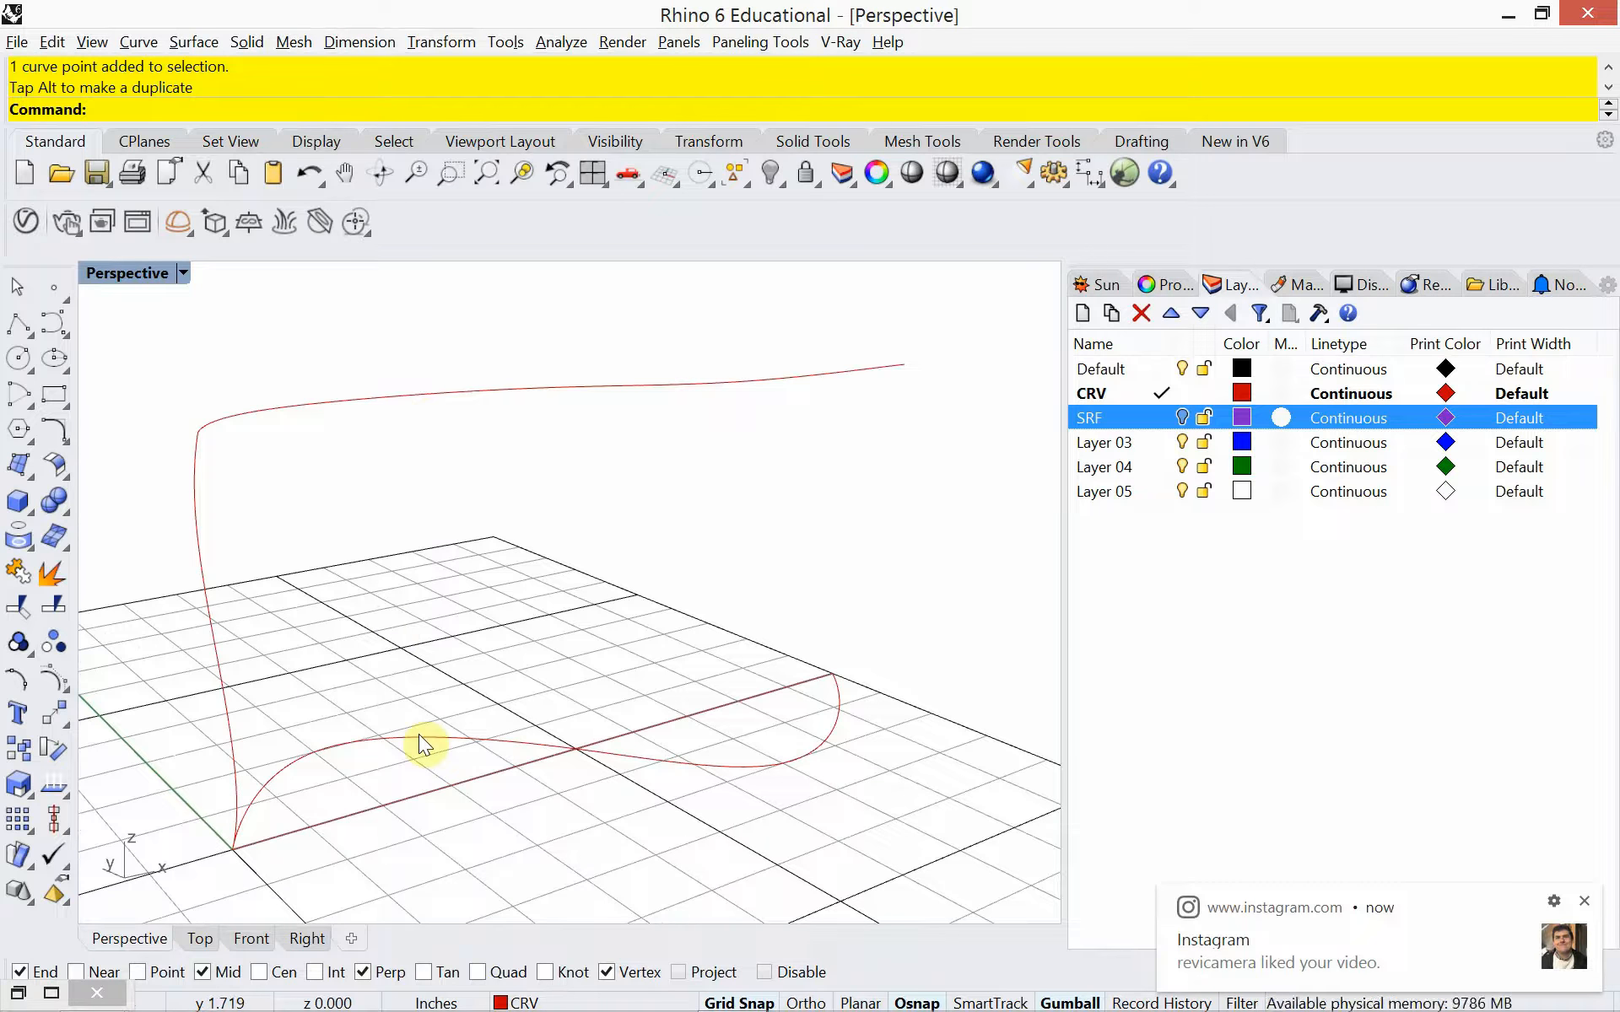
pyautogui.write('Sweep2')
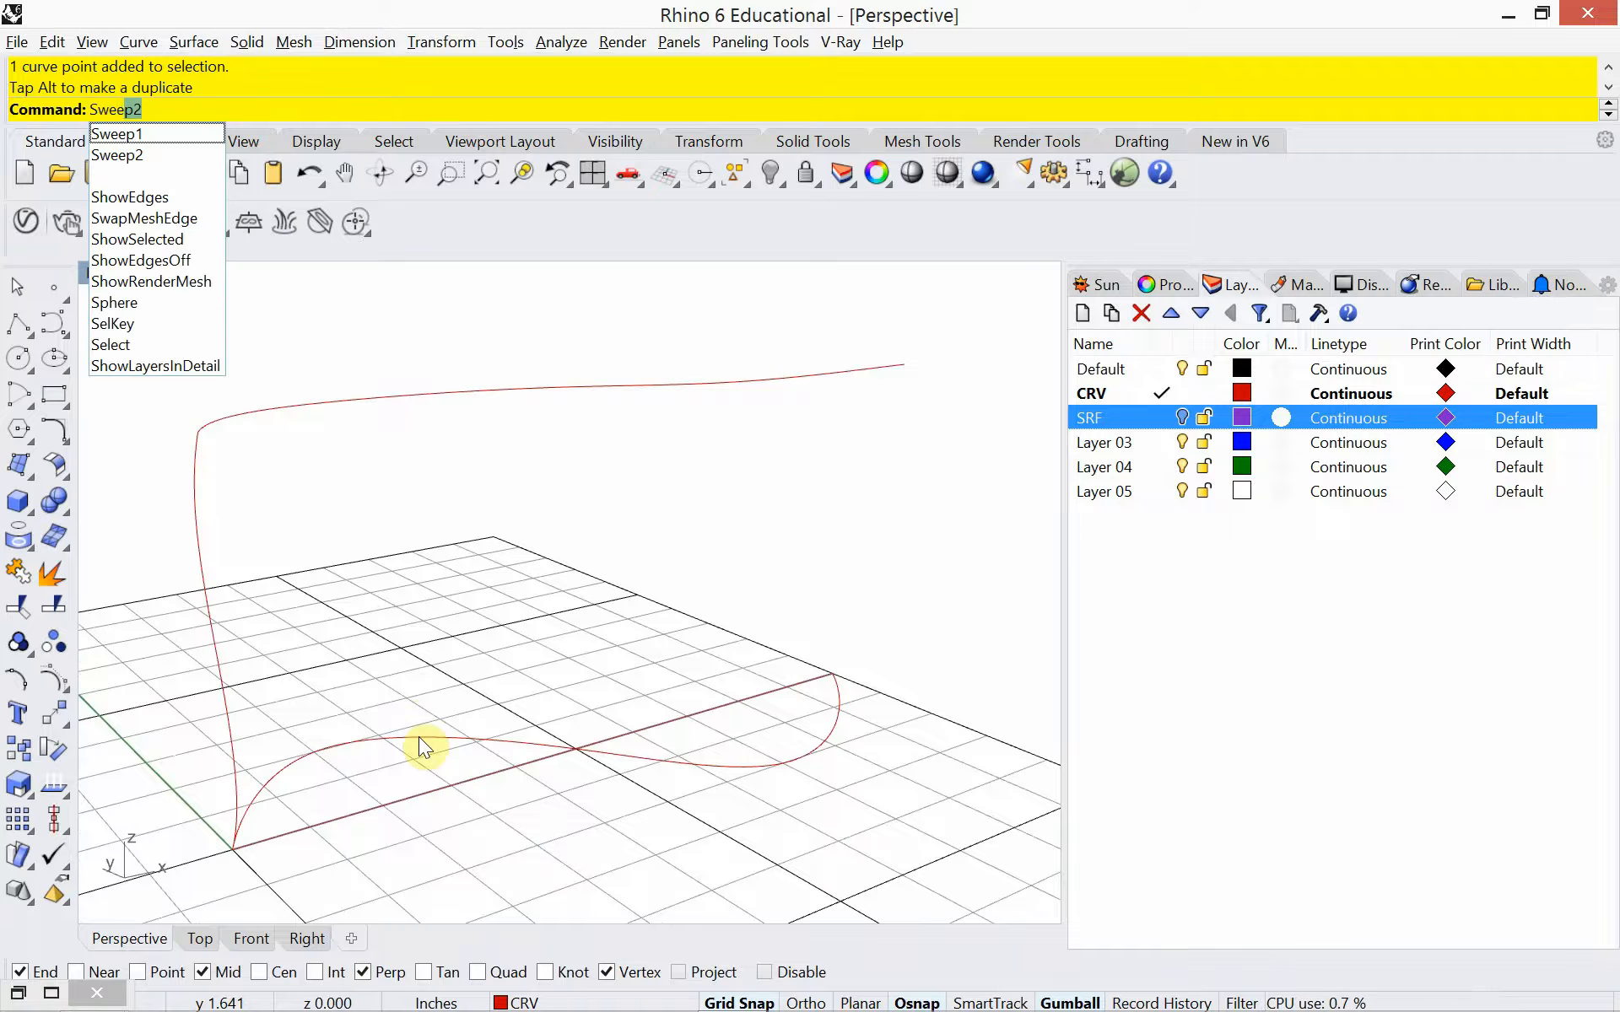
pyautogui.press('Return')
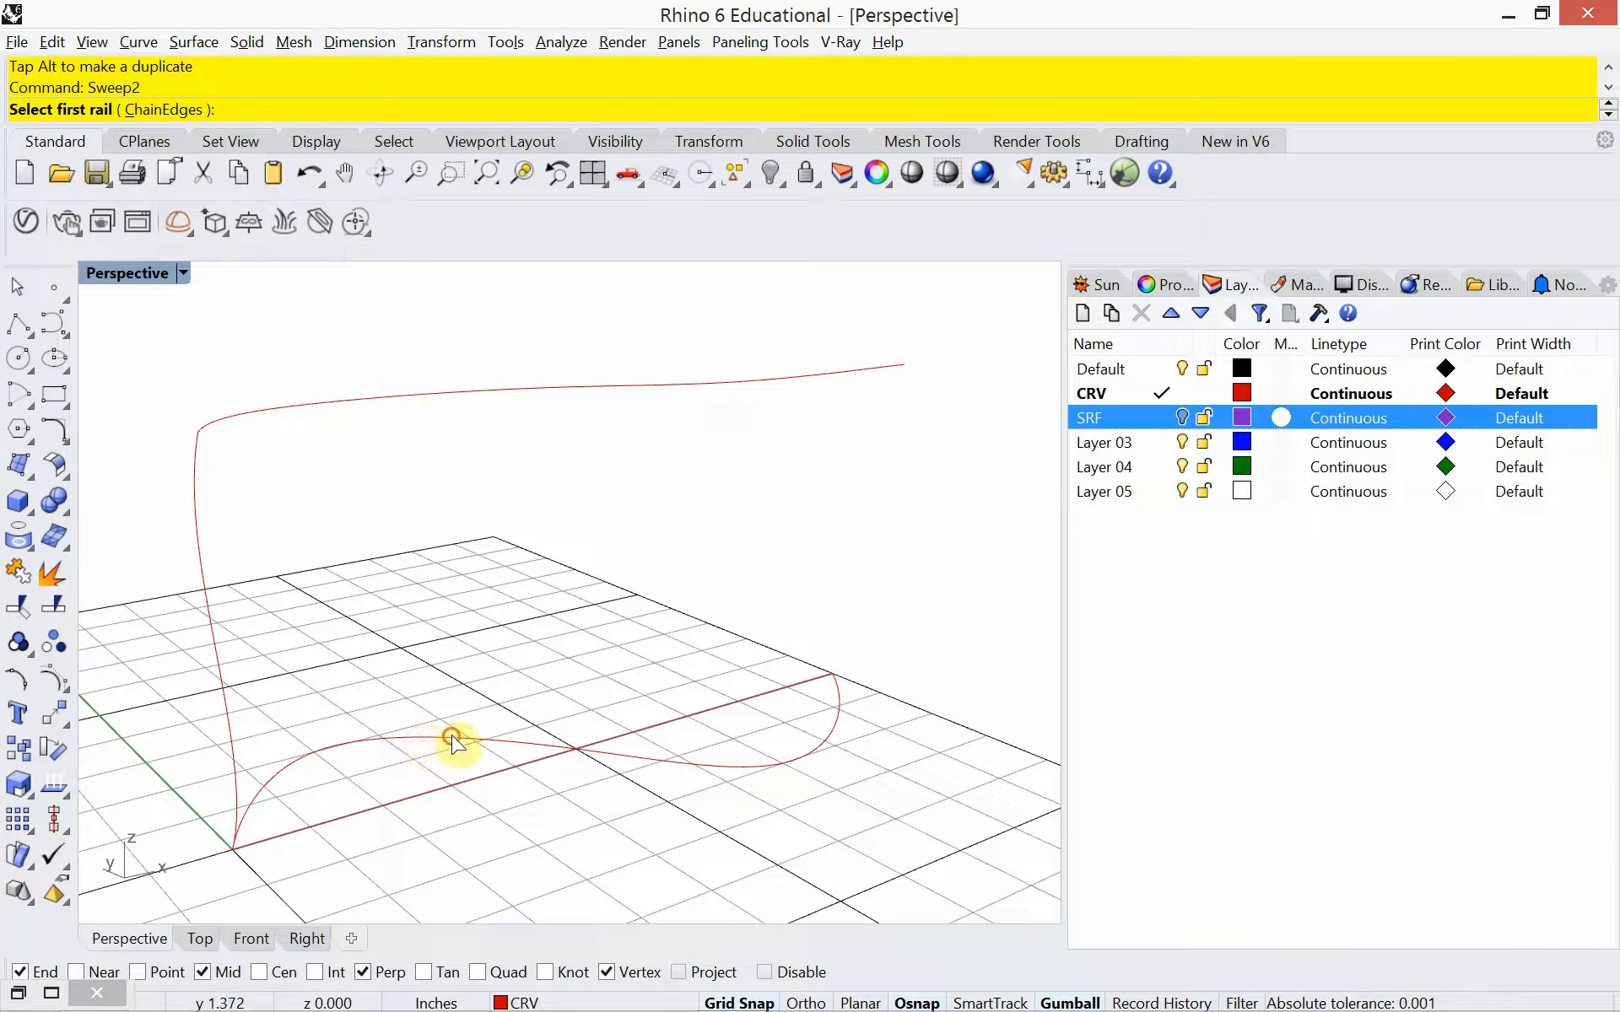
pyautogui.click(451, 744)
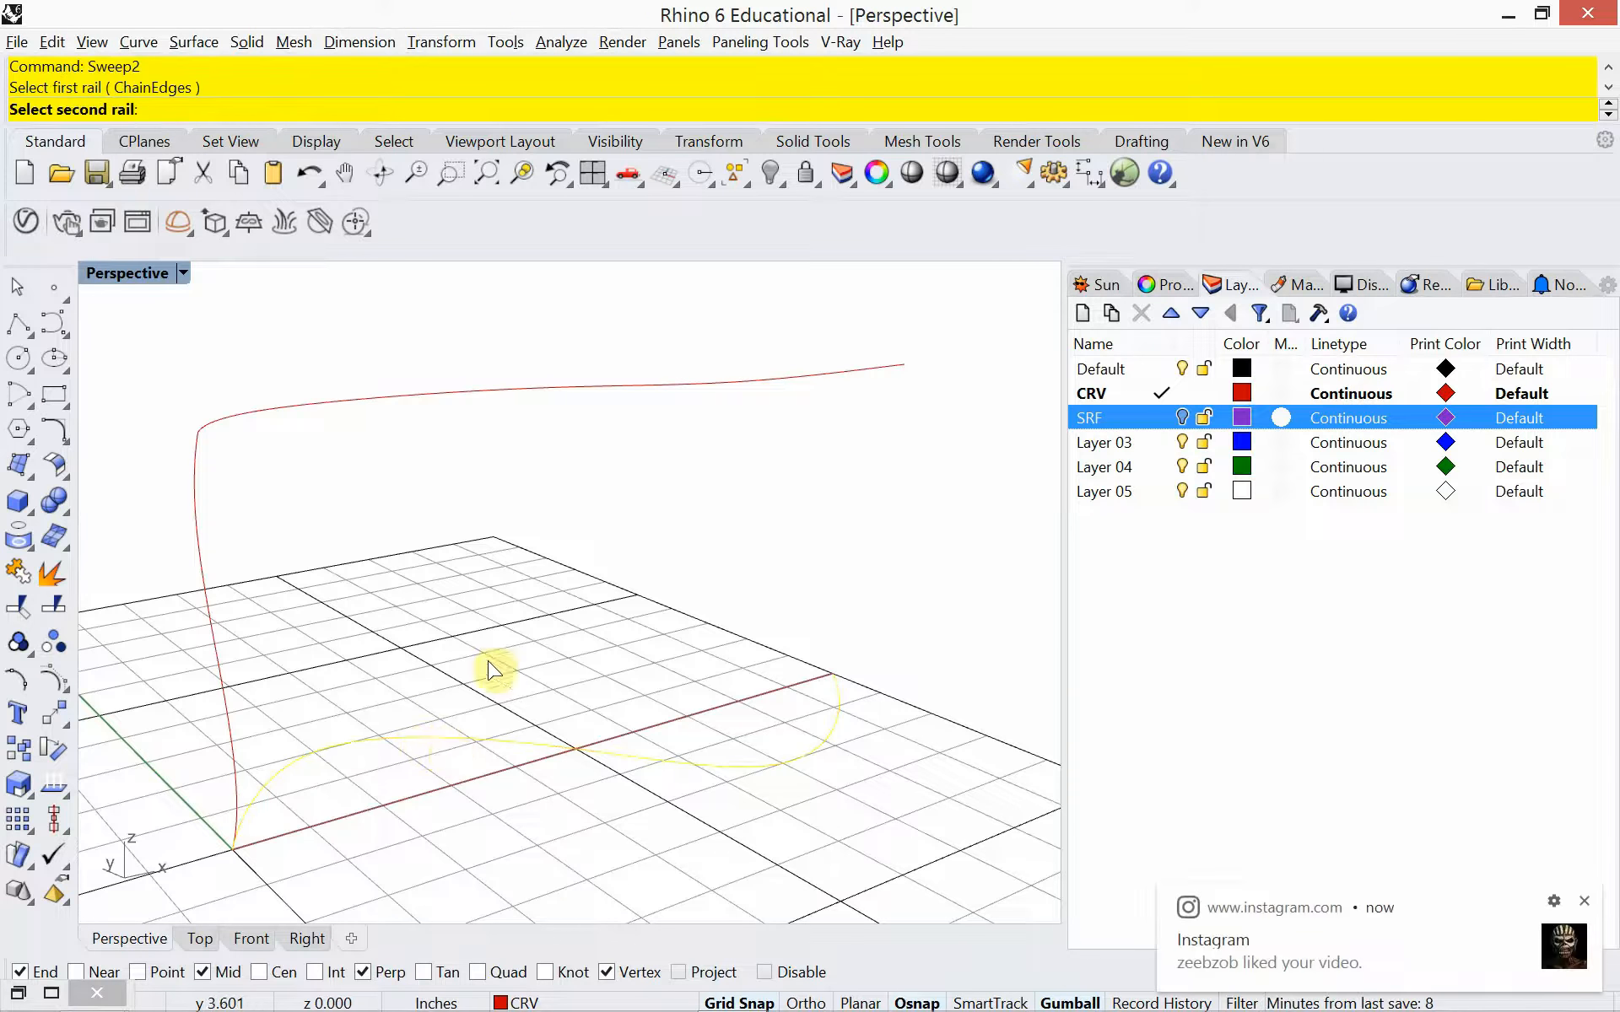
pyautogui.click(488, 400)
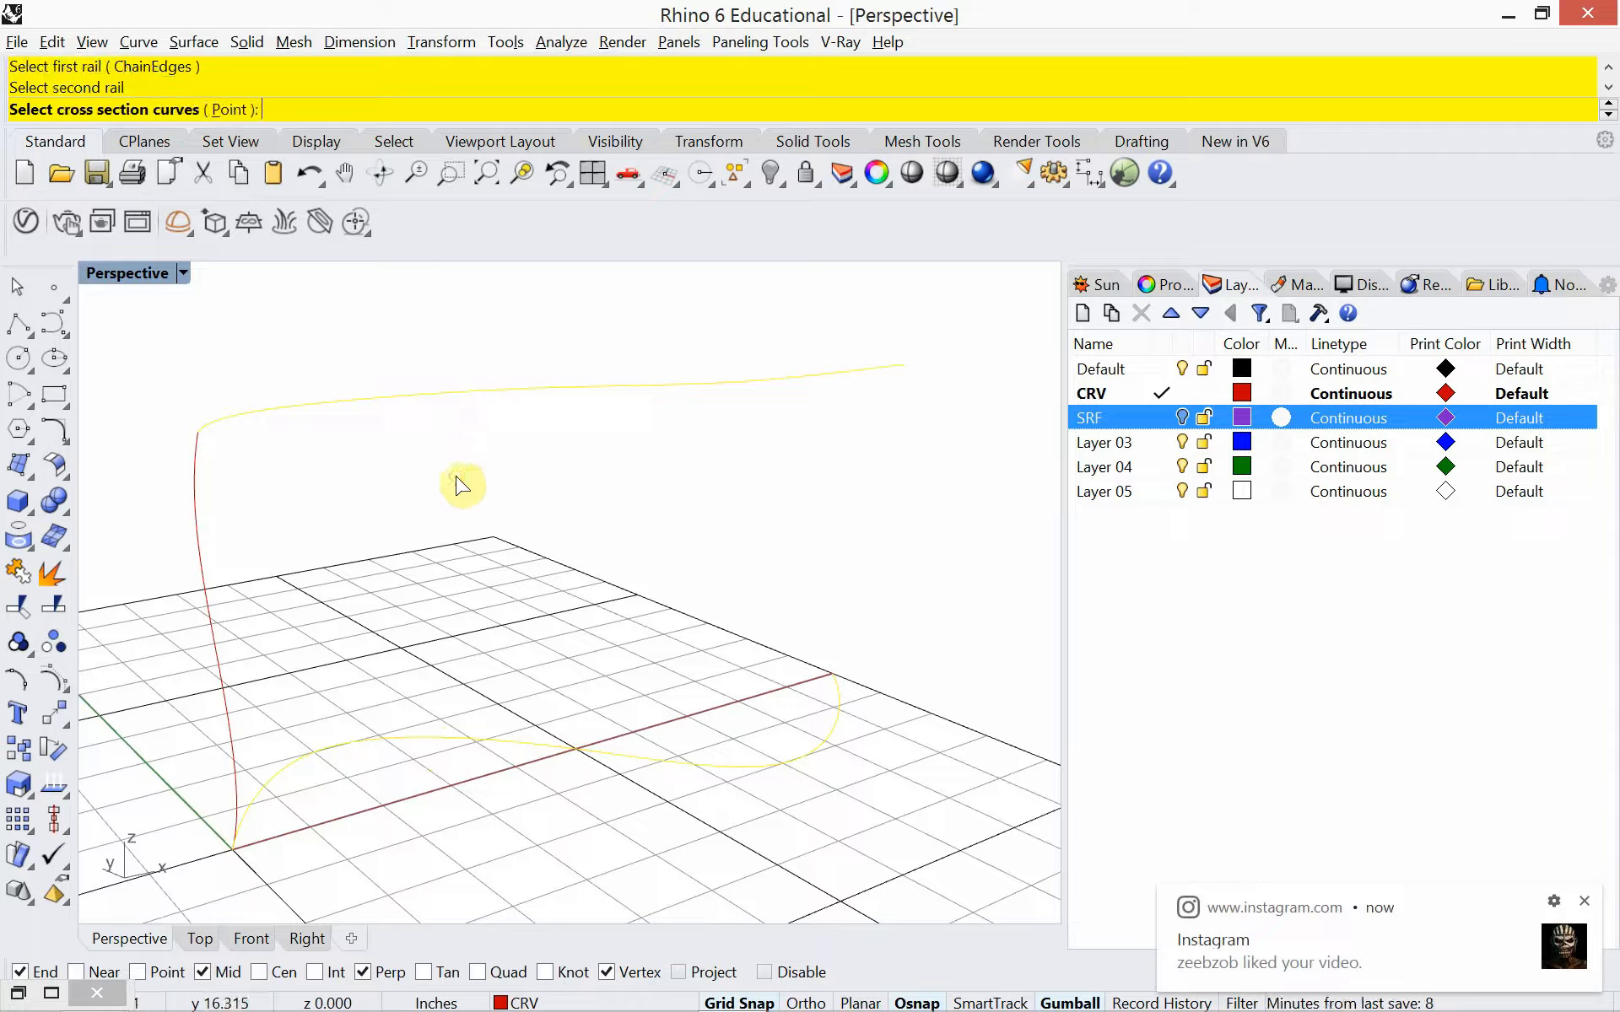
pyautogui.click(201, 538)
pyautogui.press('Return')
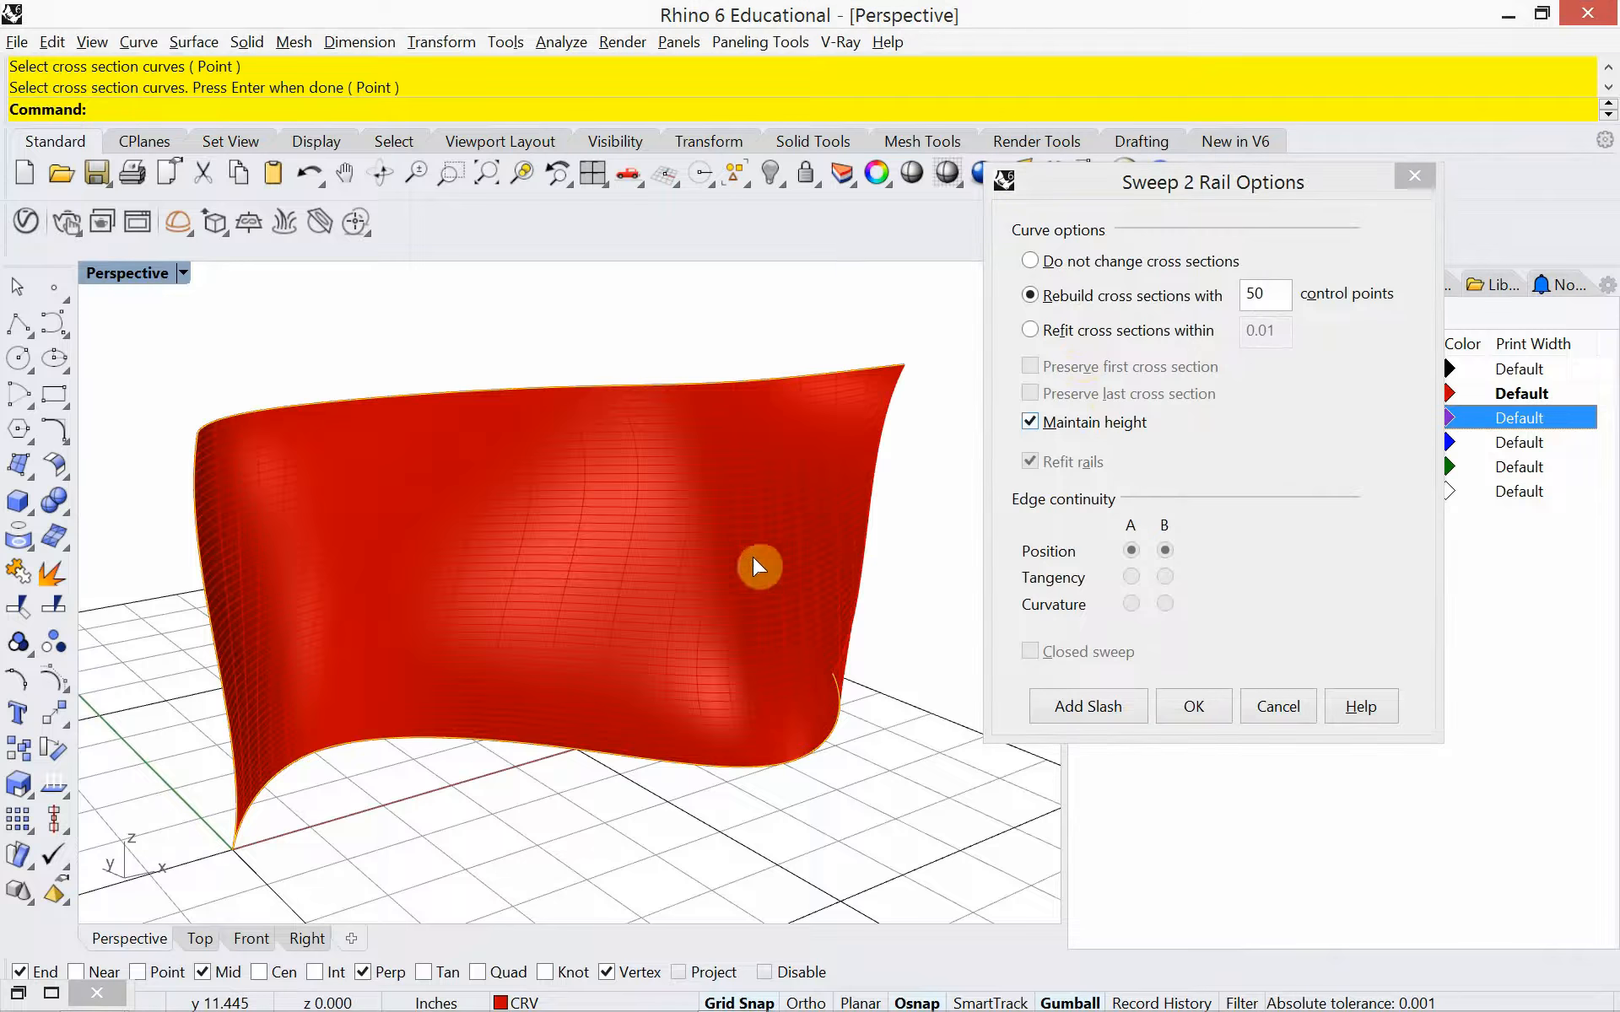
pyautogui.click(1192, 704)
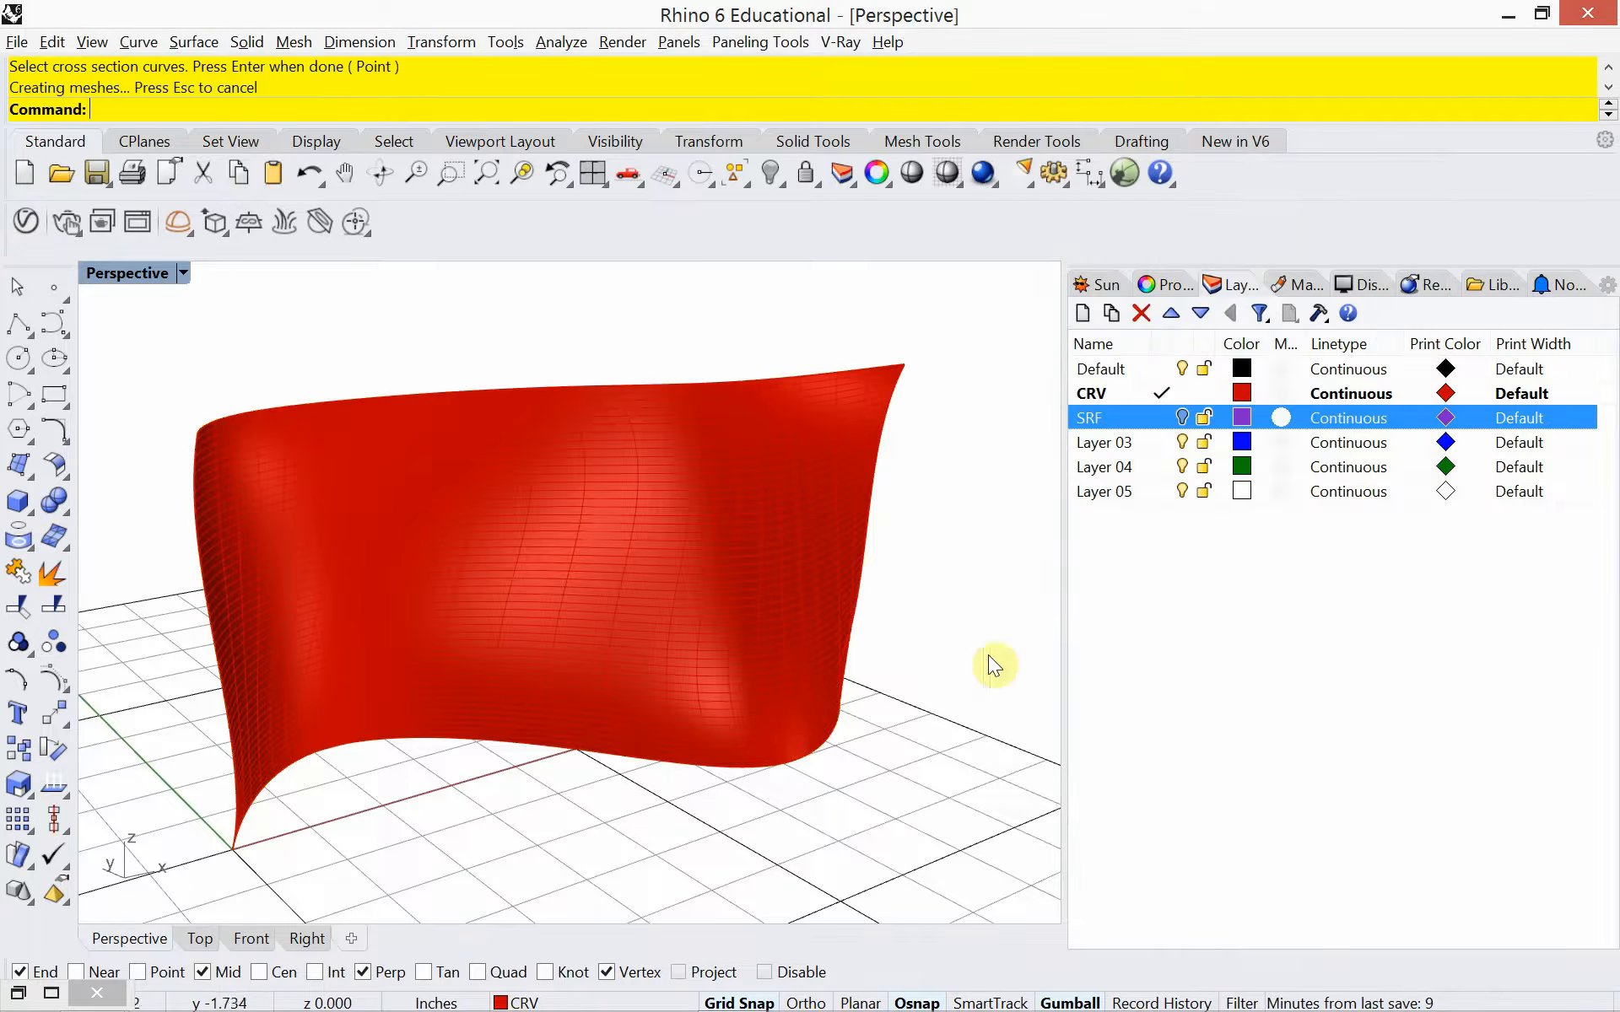
# Delete the surface swept between the two rails
pyautogui.click(793, 570)
pyautogui.press('Delete')
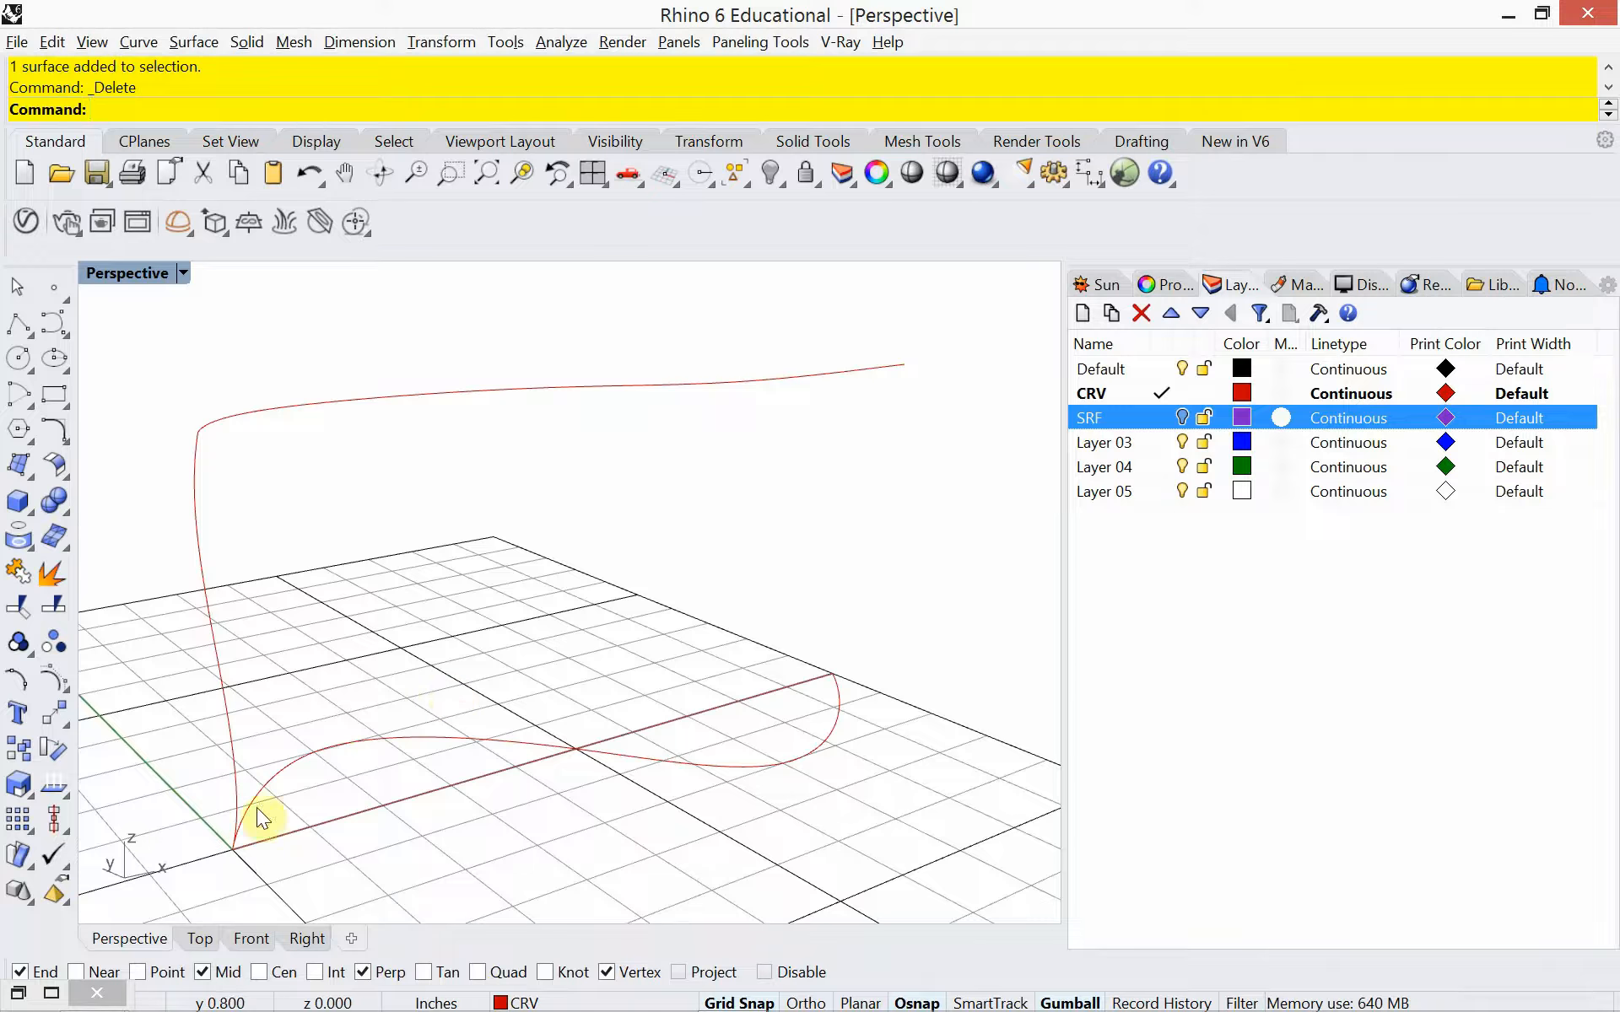
pyautogui.click(737, 767)
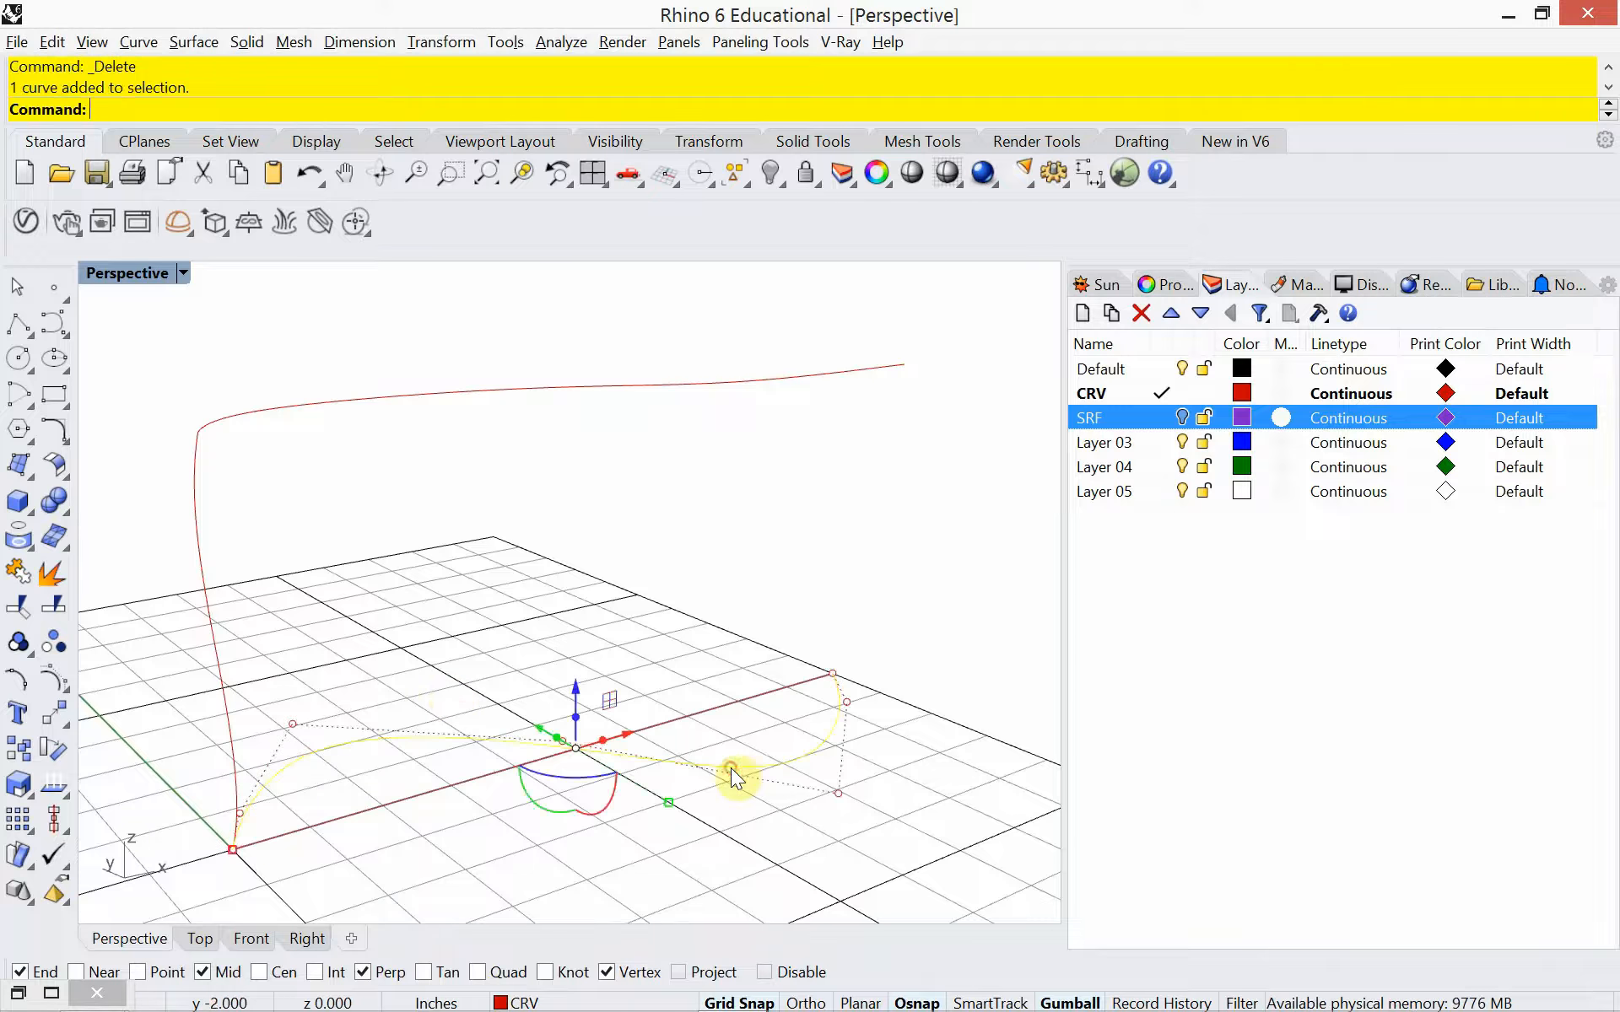
pyautogui.press('Escape')
pyautogui.click(700, 387)
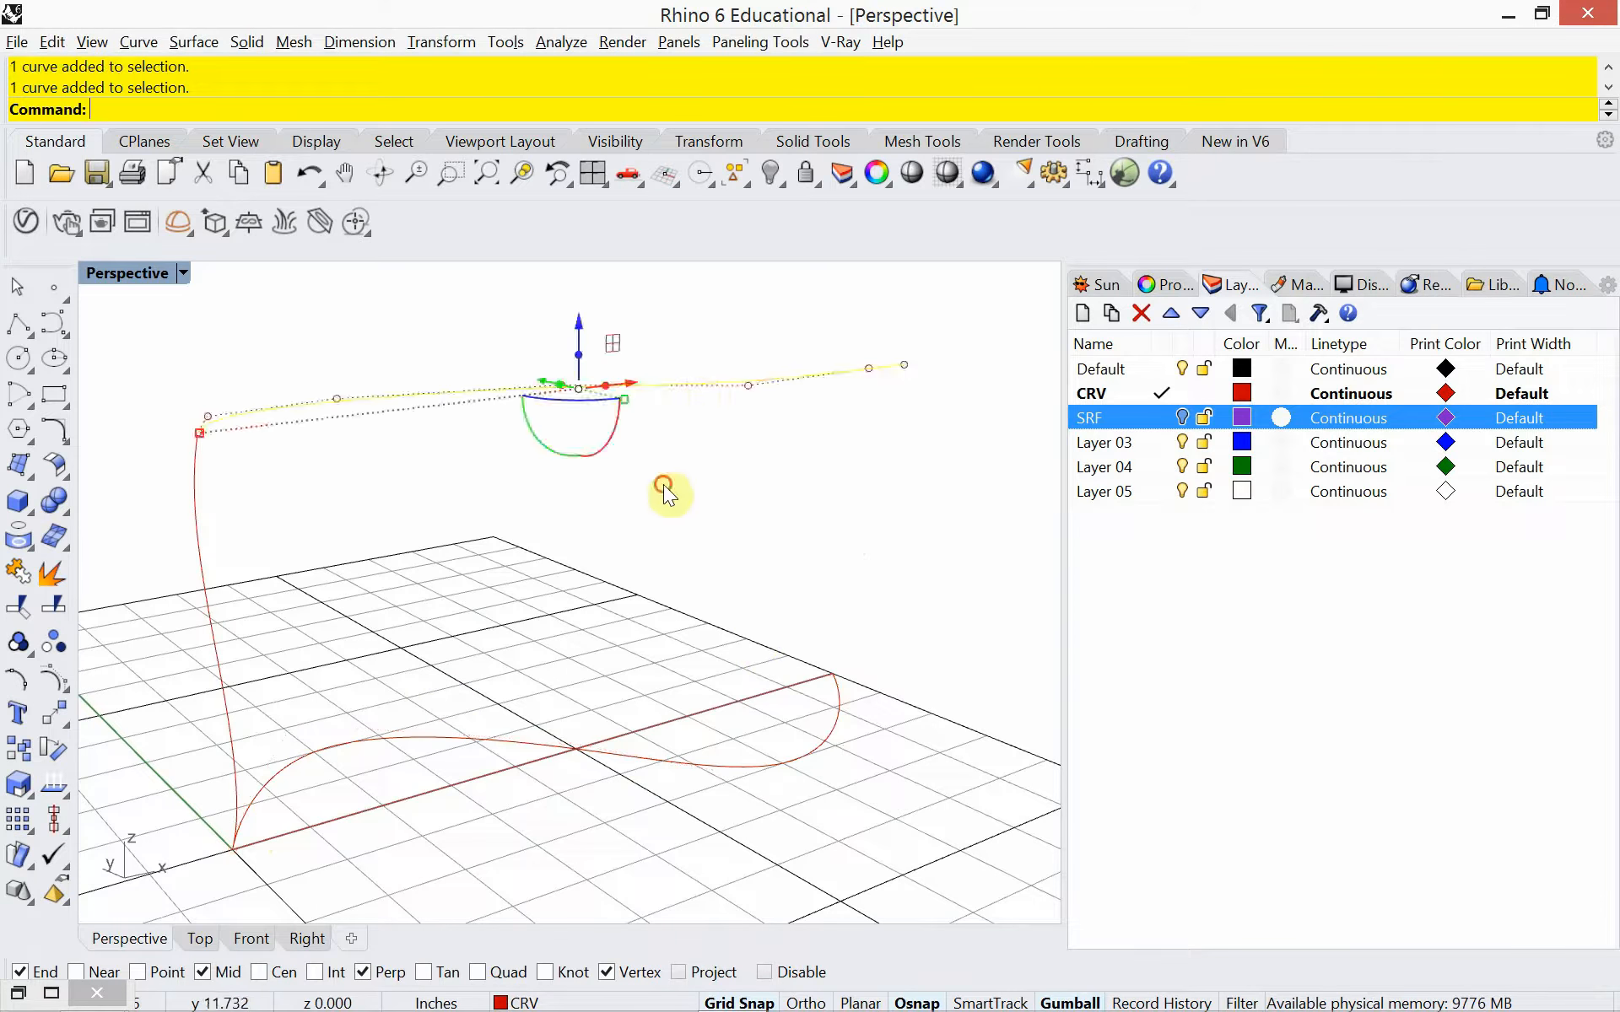
pyautogui.press('Escape')
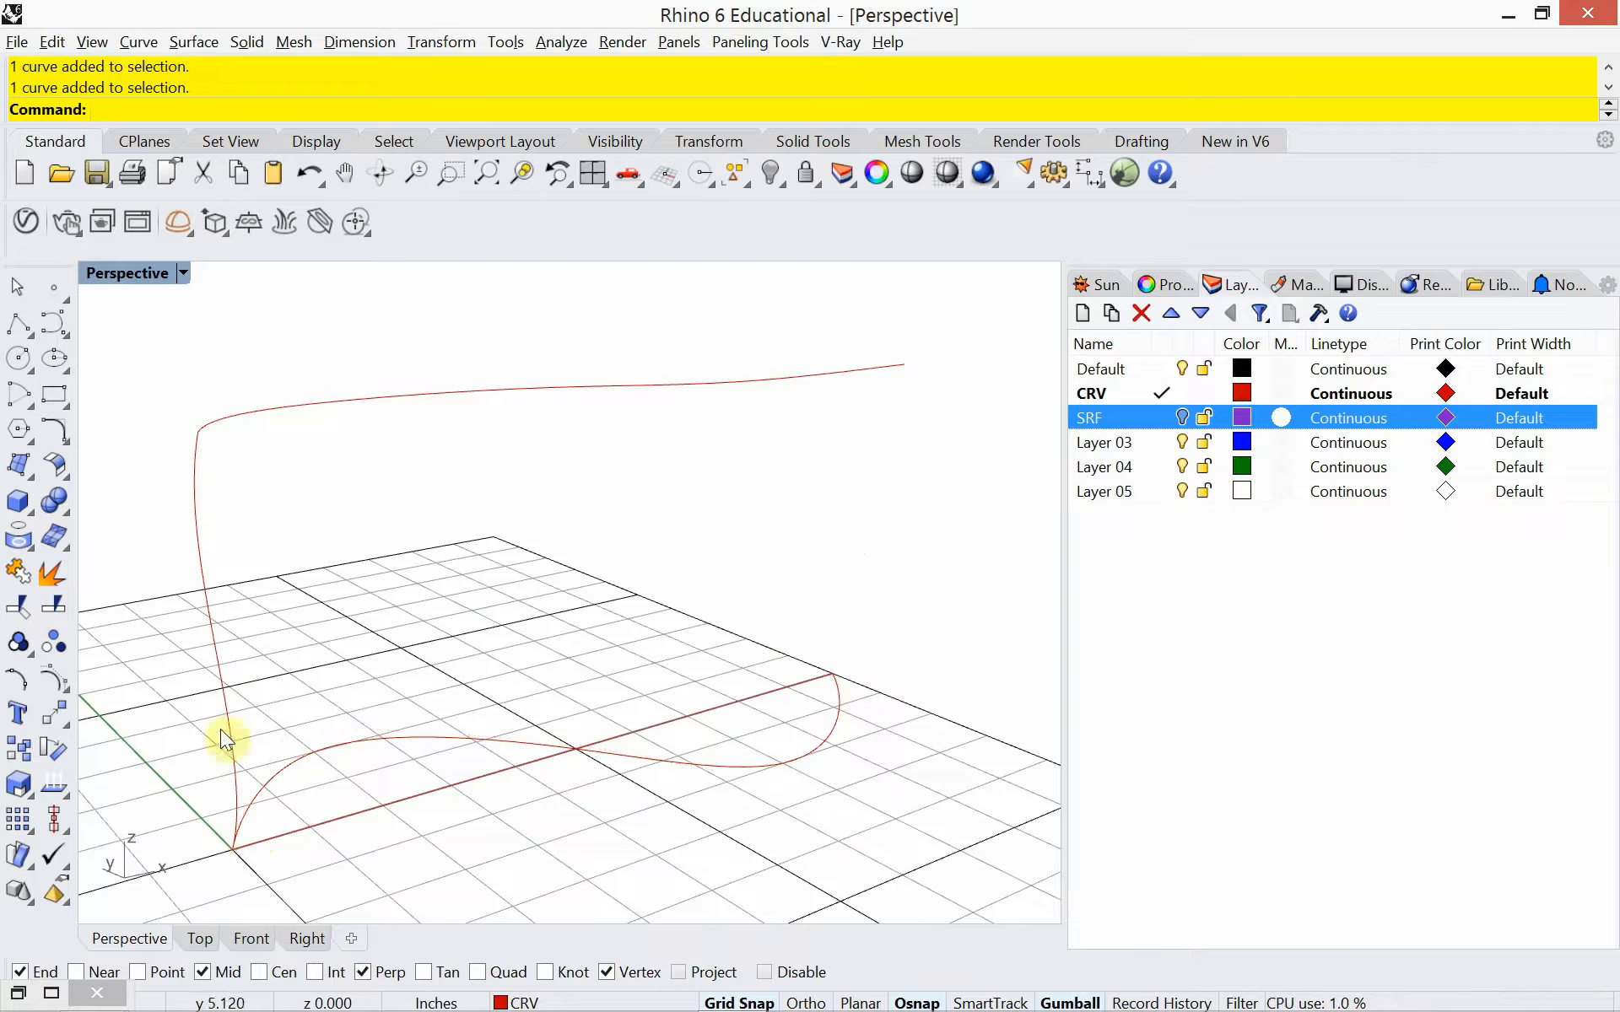
pyautogui.click(209, 635)
pyautogui.press('Escape')
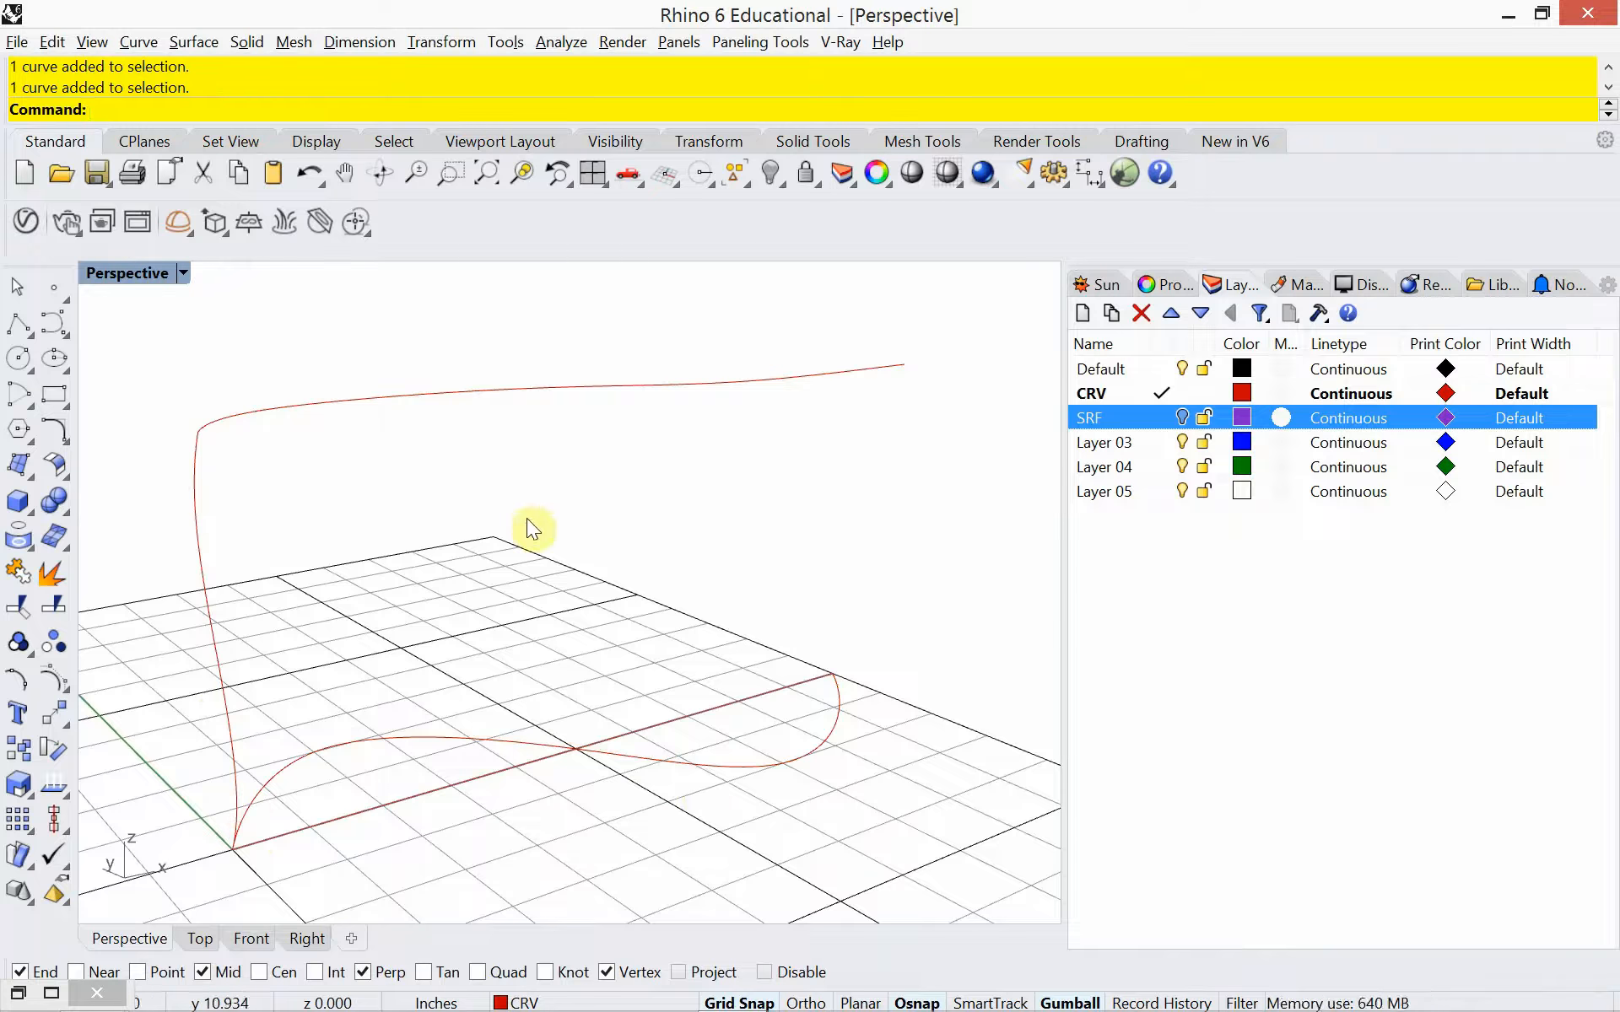
# Set up a Sweep2 between the ground S-curve and the elevated rail, using the upright profile as the cross section
pyautogui.write('Sweep2')
pyautogui.press('Return')
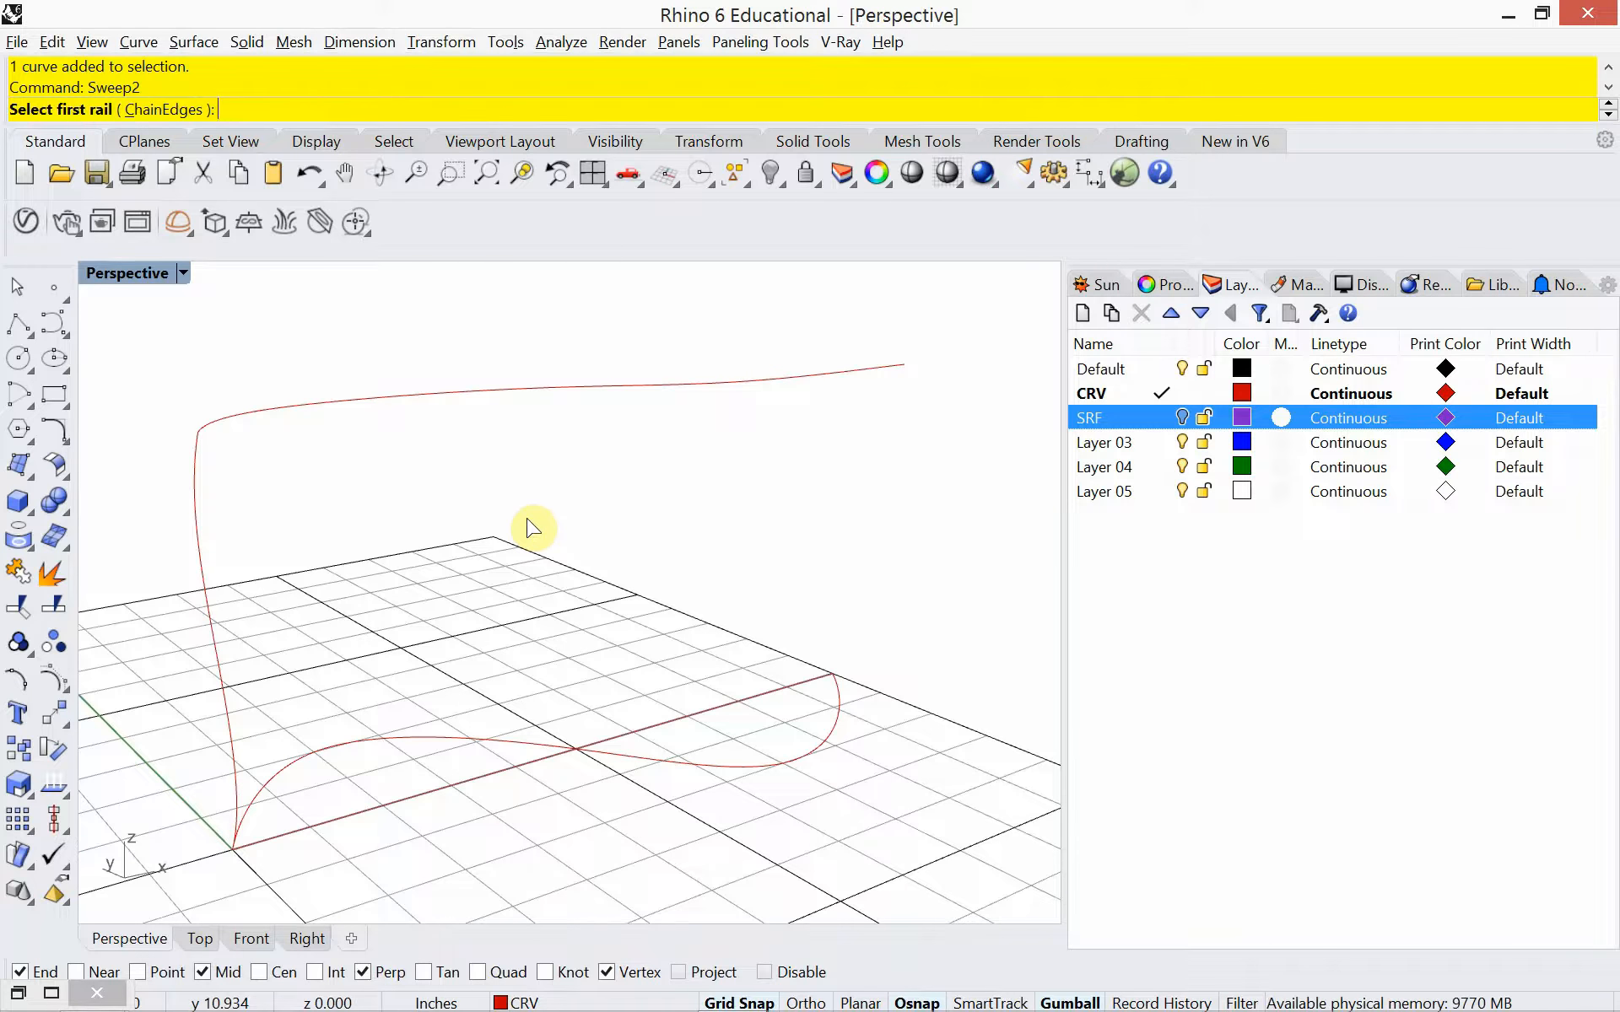
pyautogui.click(534, 748)
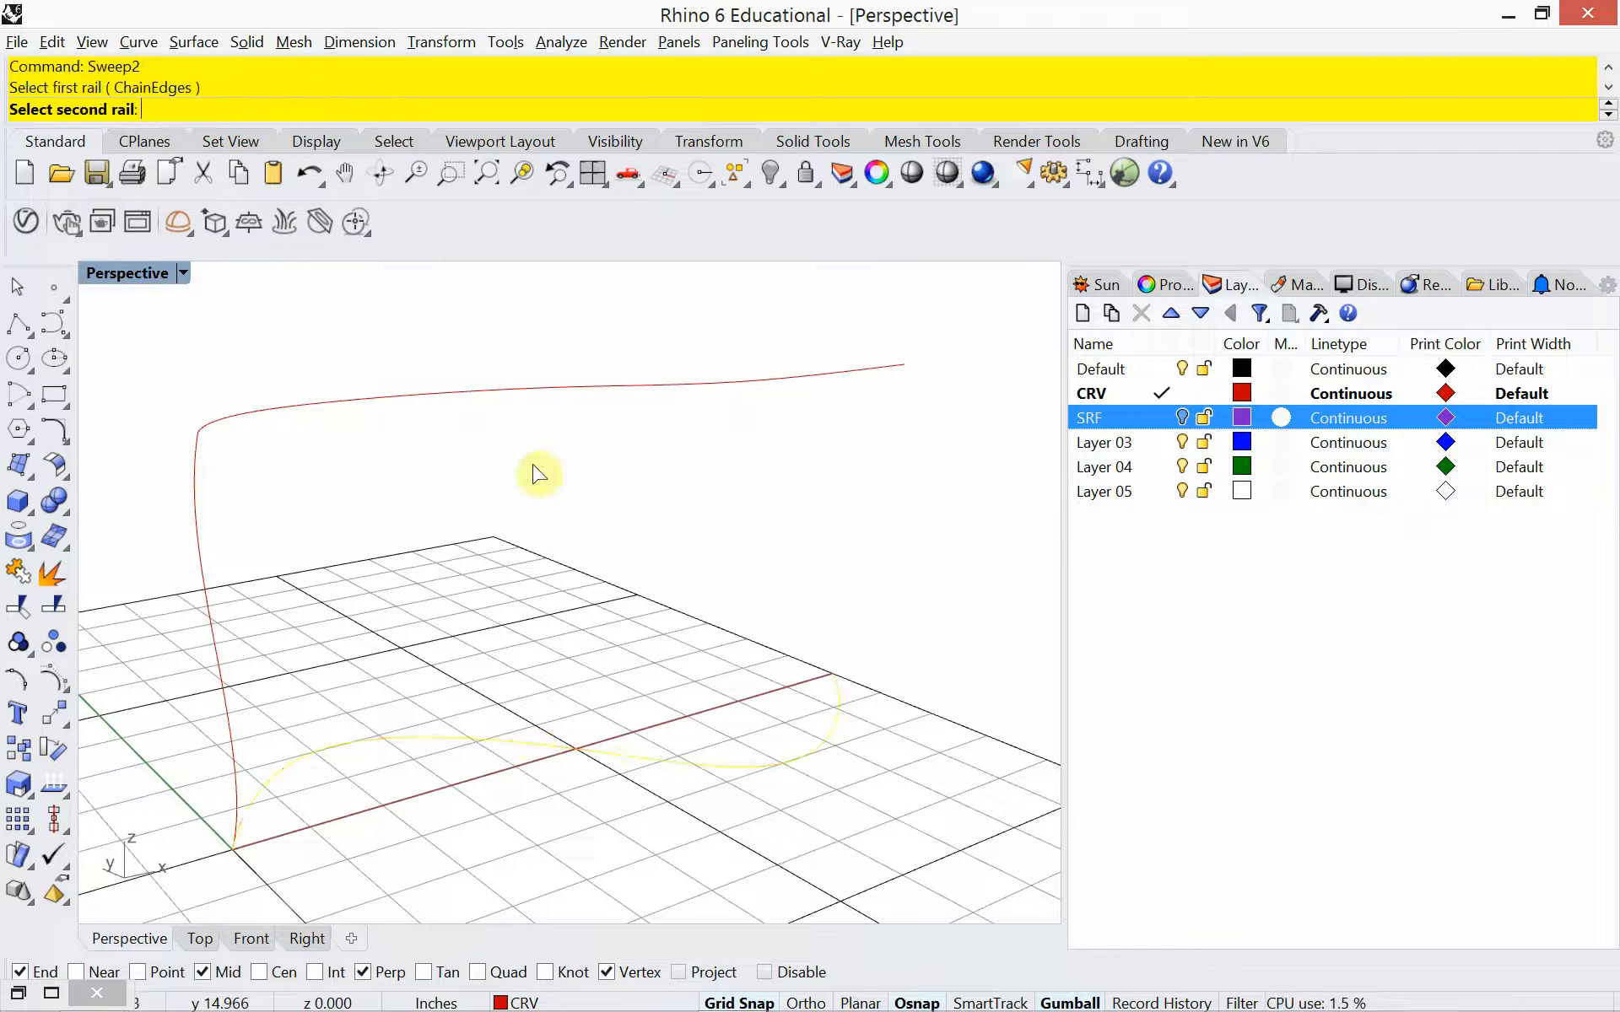
pyautogui.click(524, 387)
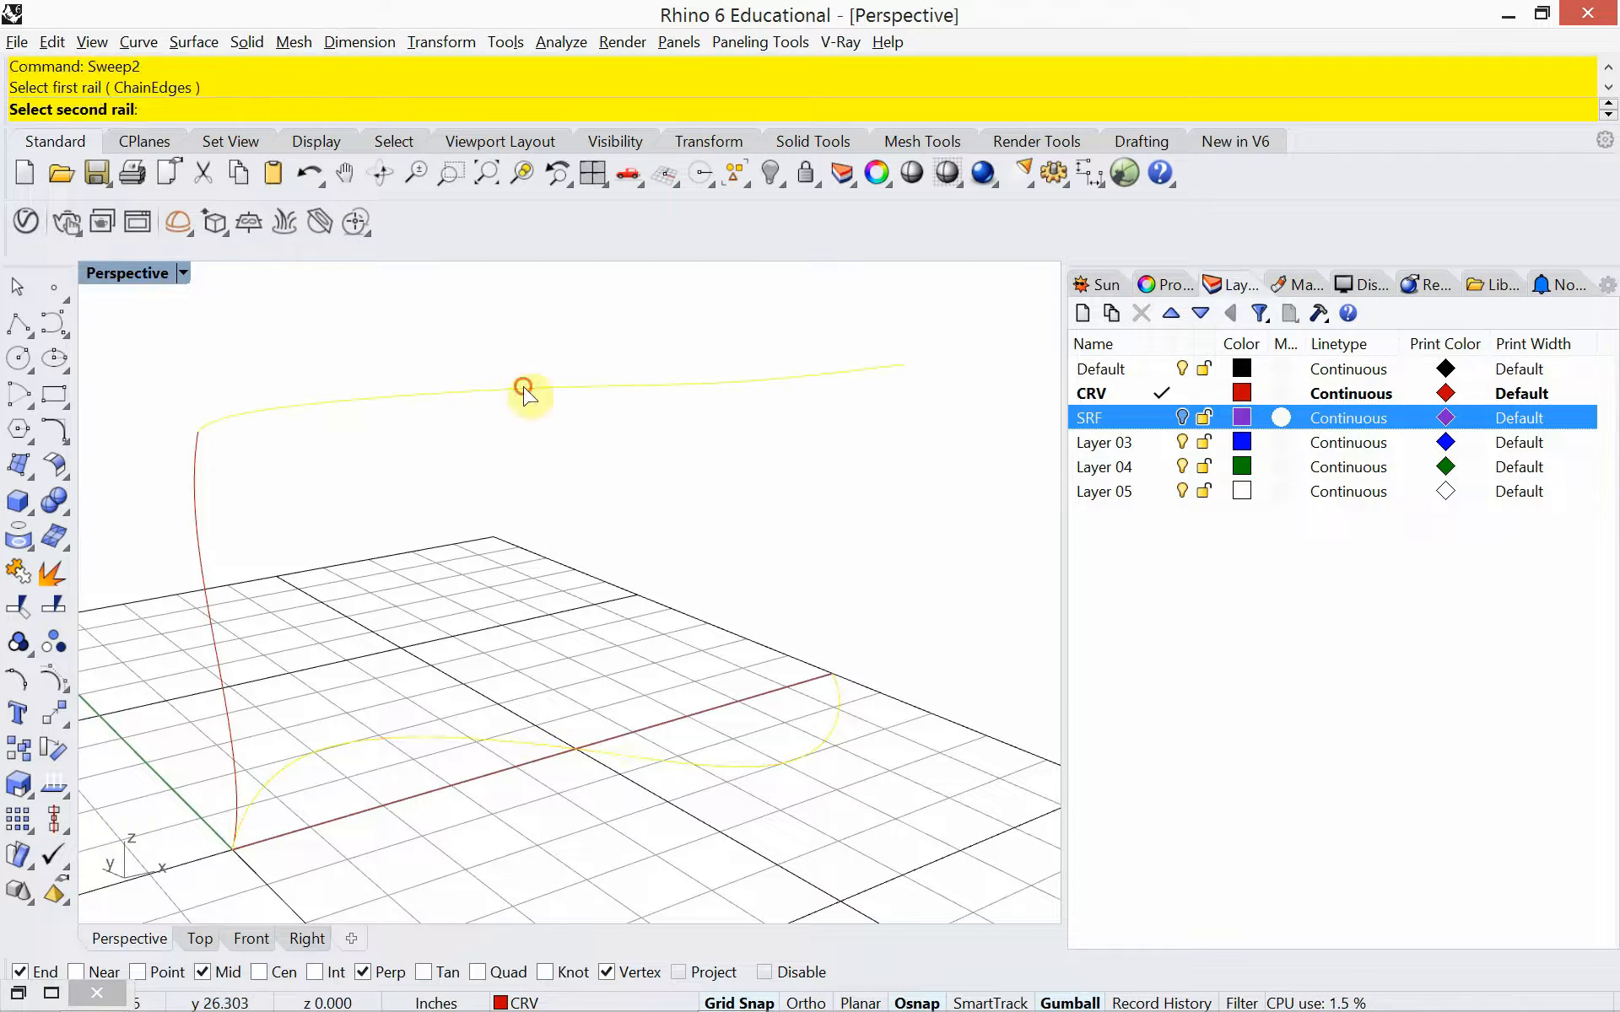
pyautogui.click(204, 563)
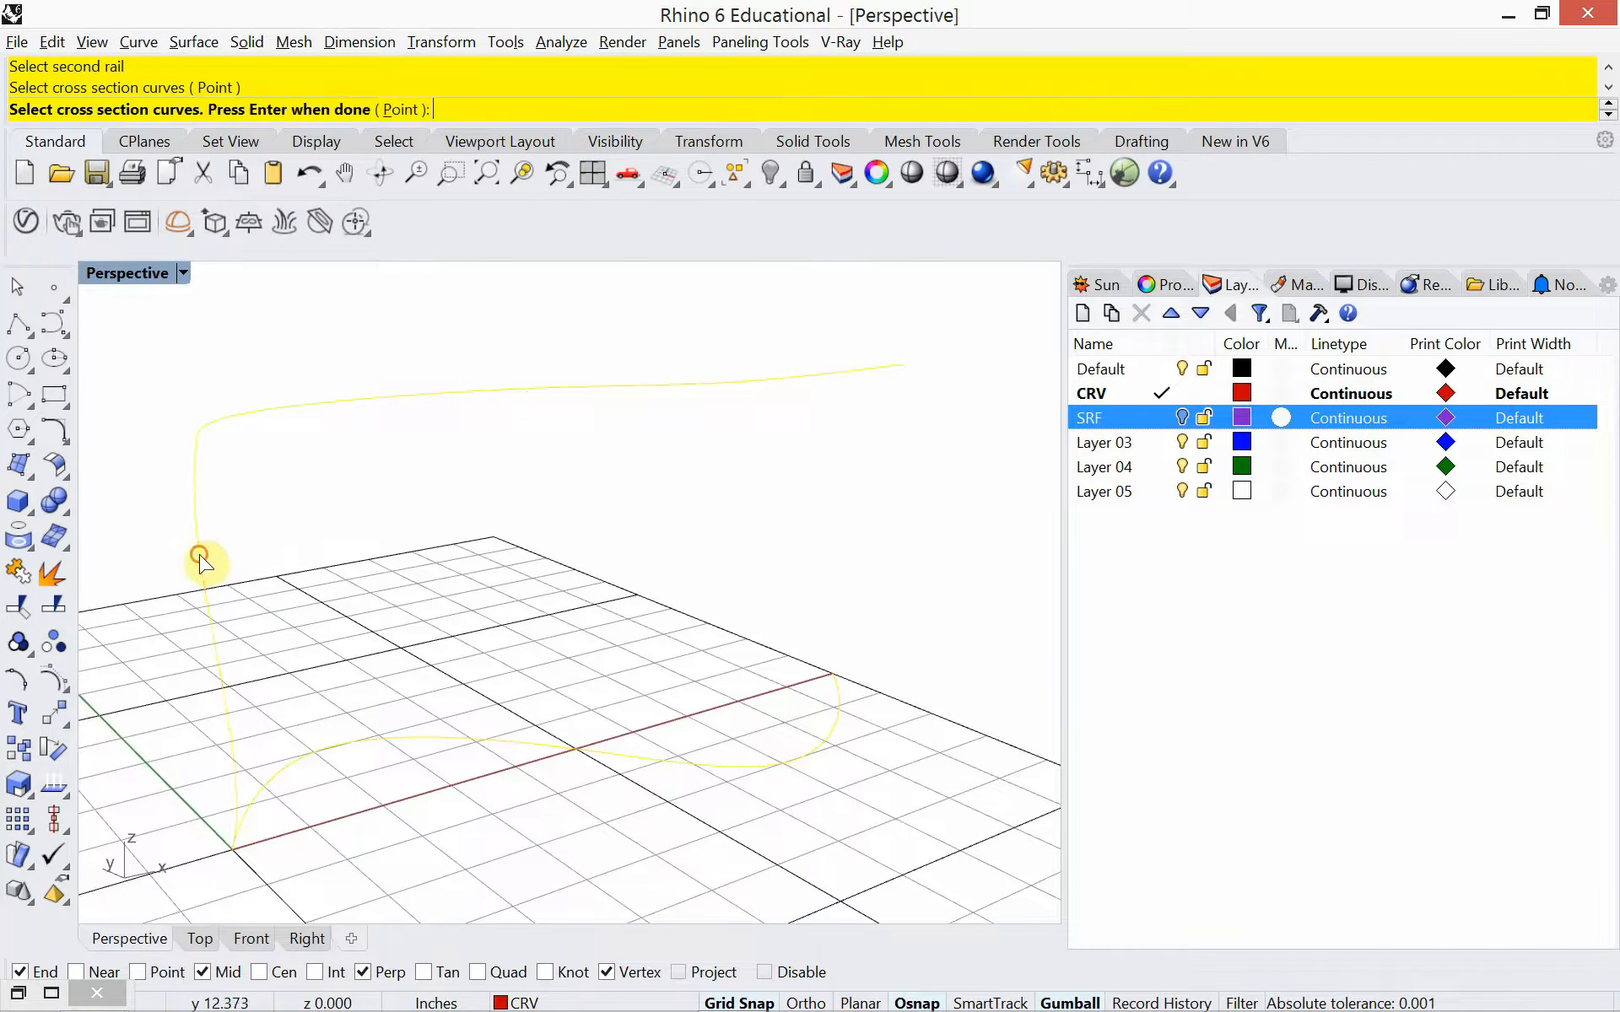
pyautogui.rightClick(378, 607)
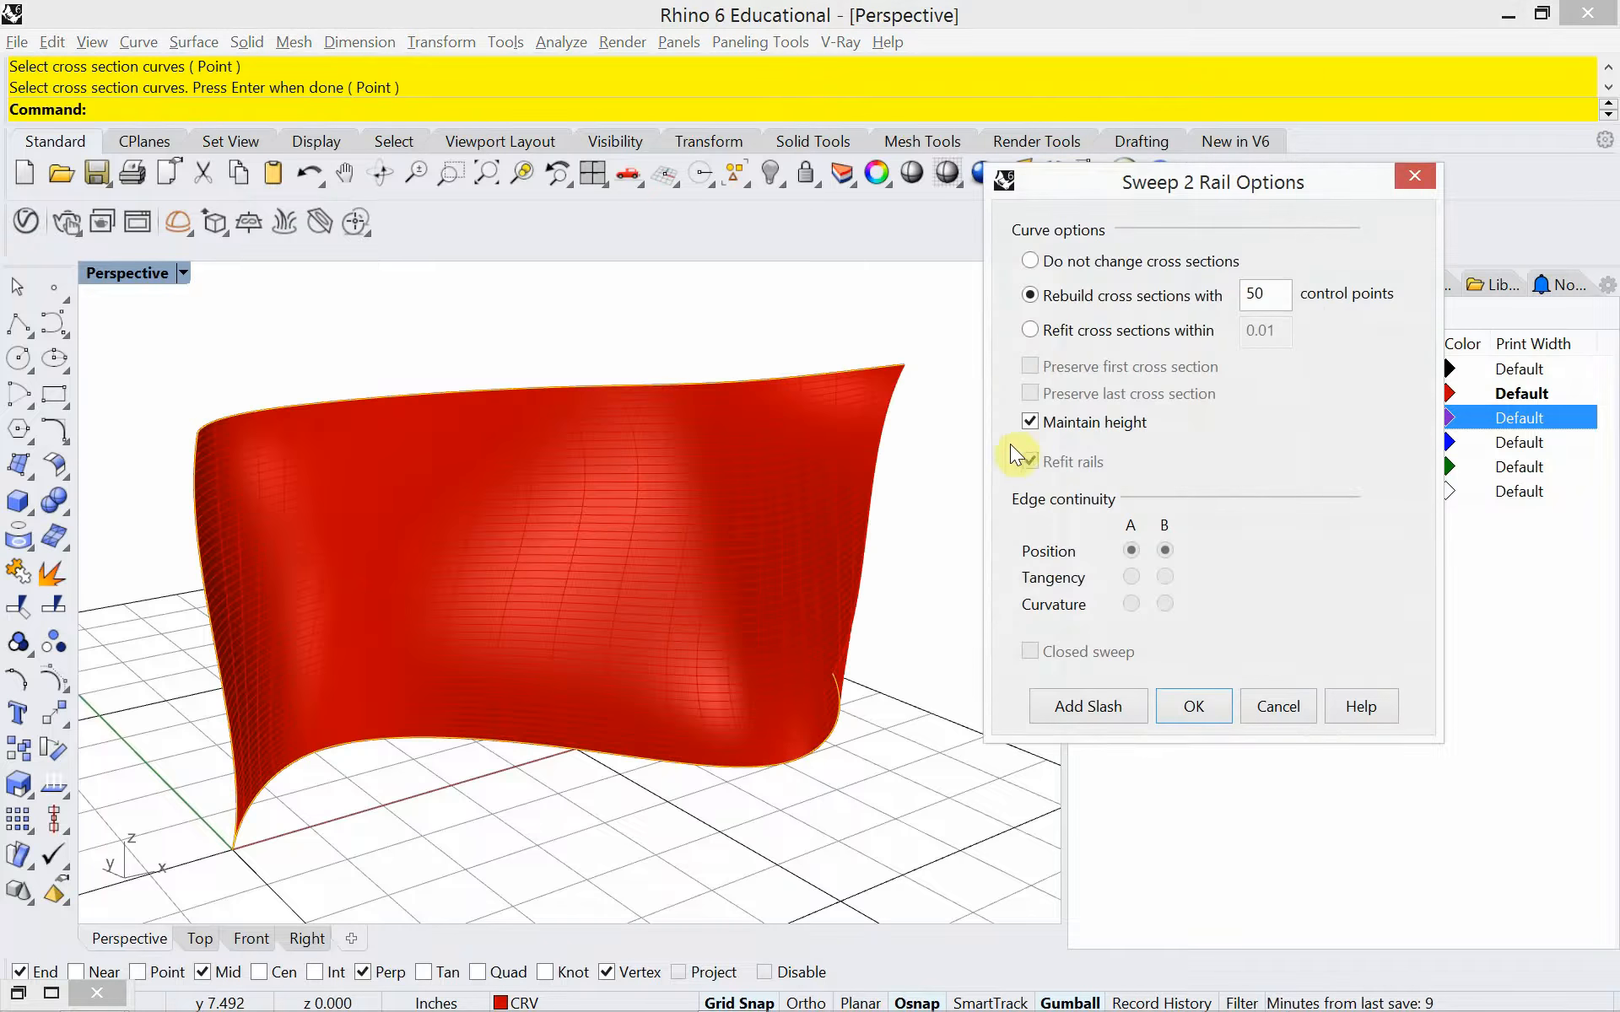
# Preview the sweep with cross sections unchanged, rebuilt with 50 control points, and refit within 0.01
pyautogui.click(1040, 260)
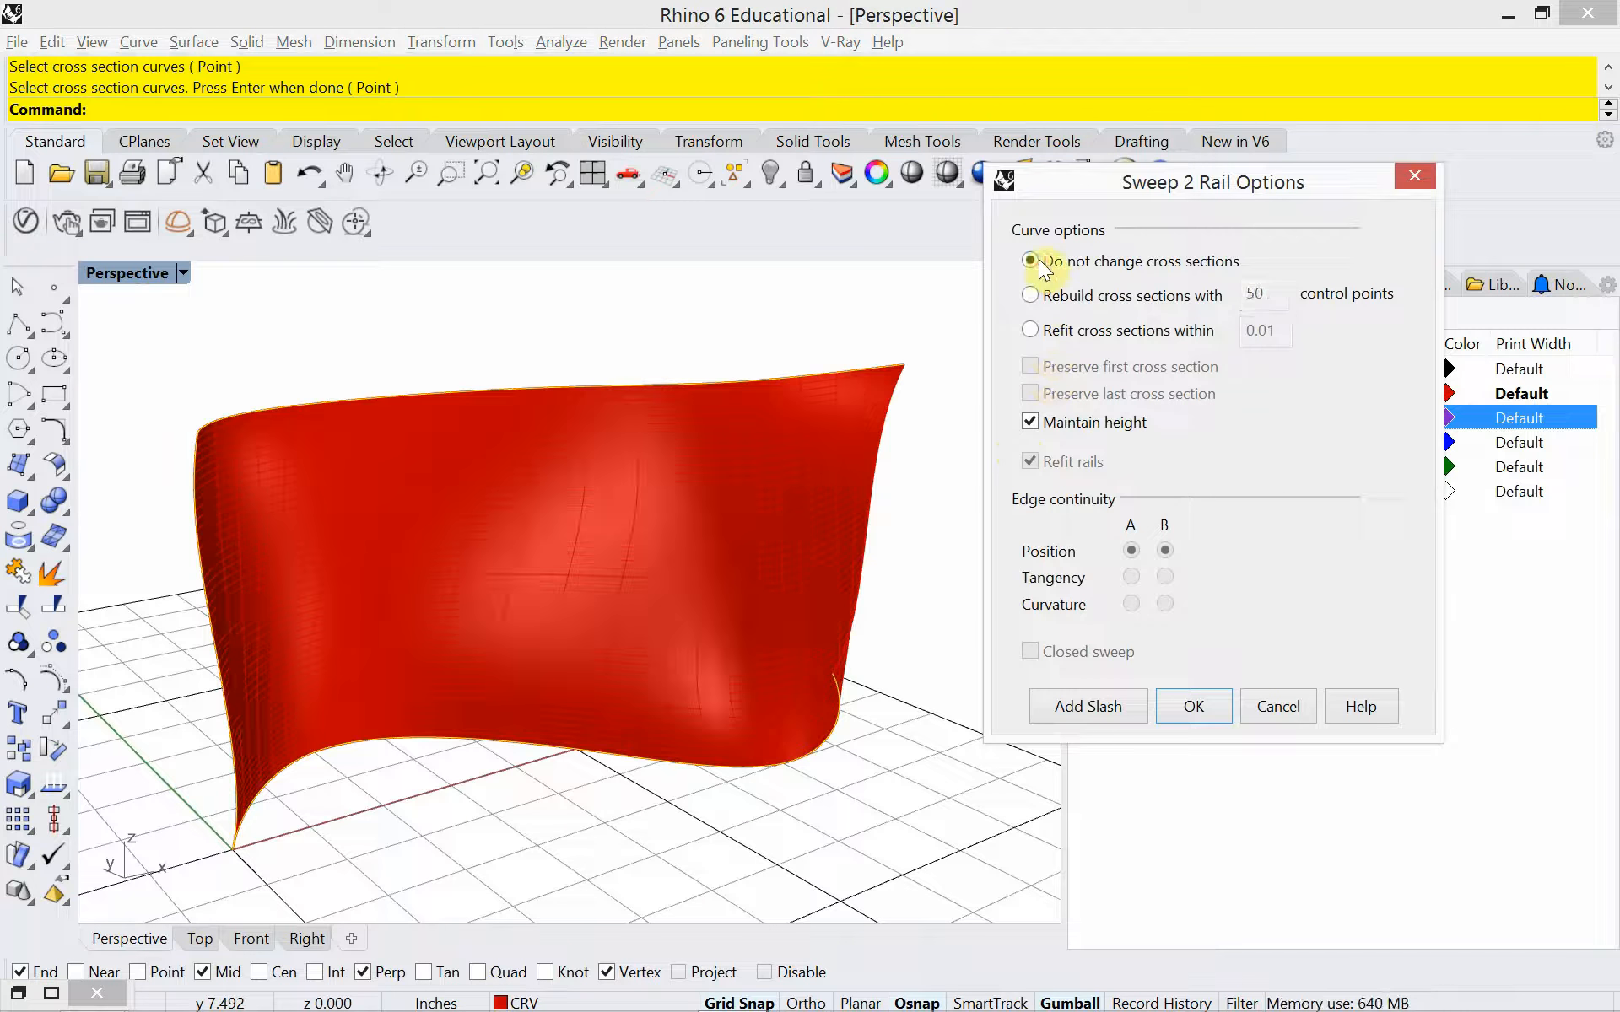
pyautogui.click(1030, 295)
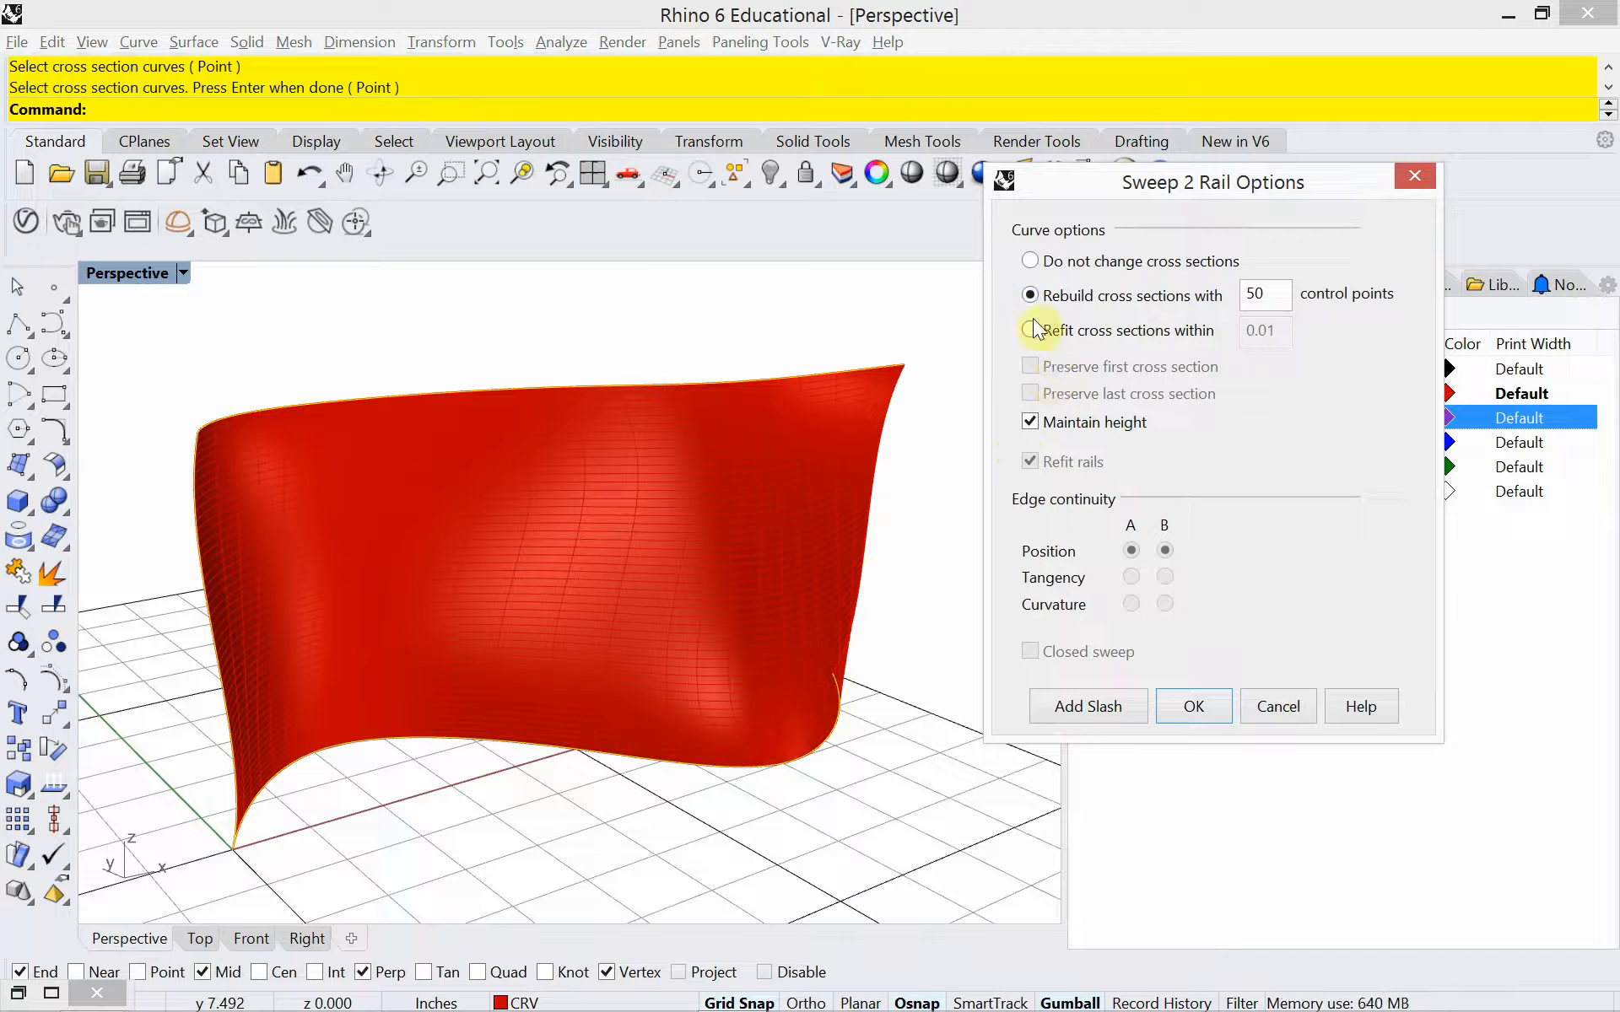
pyautogui.click(1032, 327)
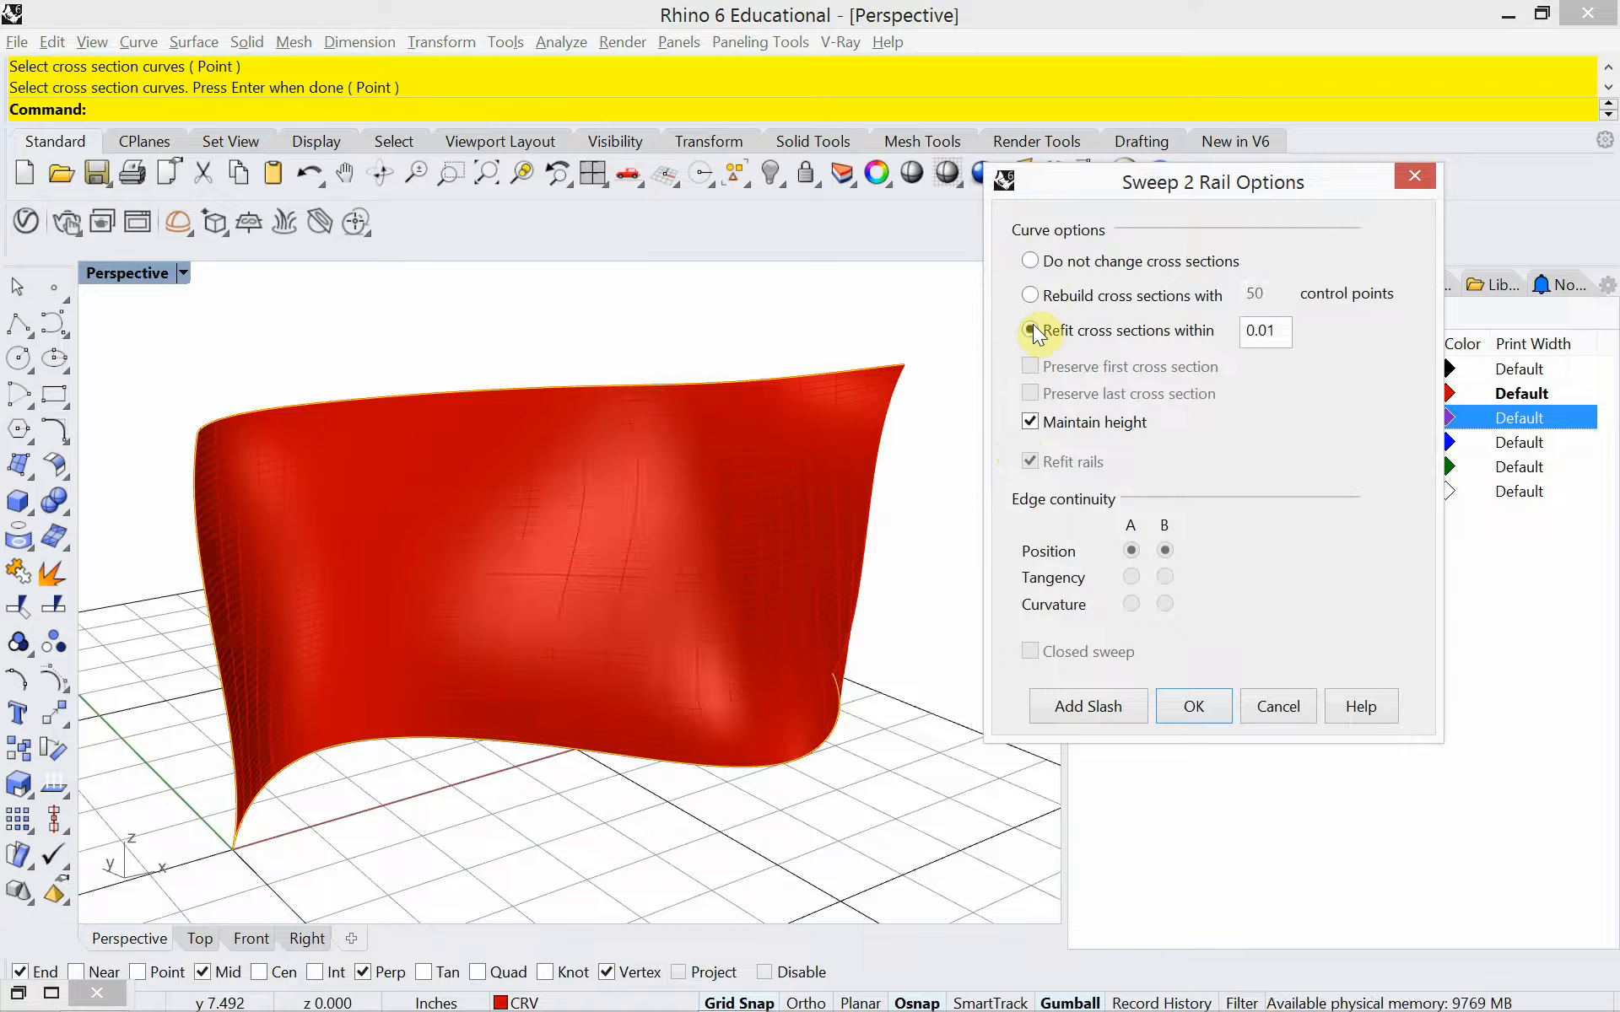
# Create the sweep with Maintain height and Refit rails off and cross sections rebuilt with 50 control points
pyautogui.click(1030, 422)
pyautogui.click(1030, 461)
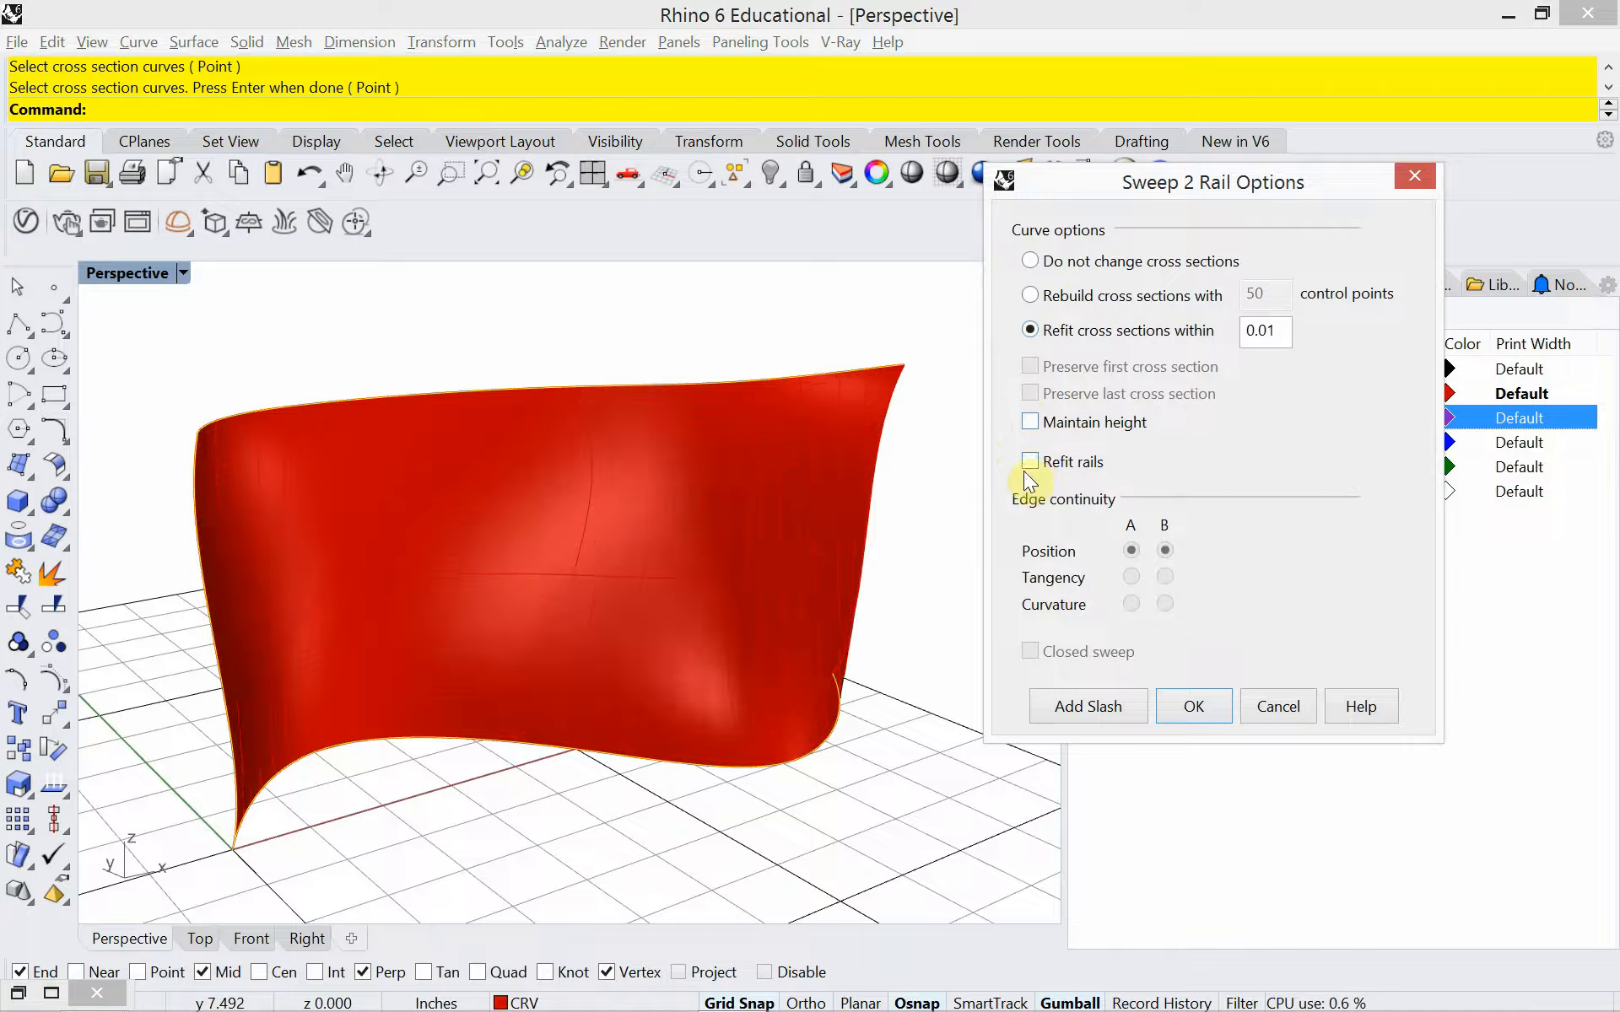
pyautogui.click(1024, 465)
pyautogui.click(1024, 465)
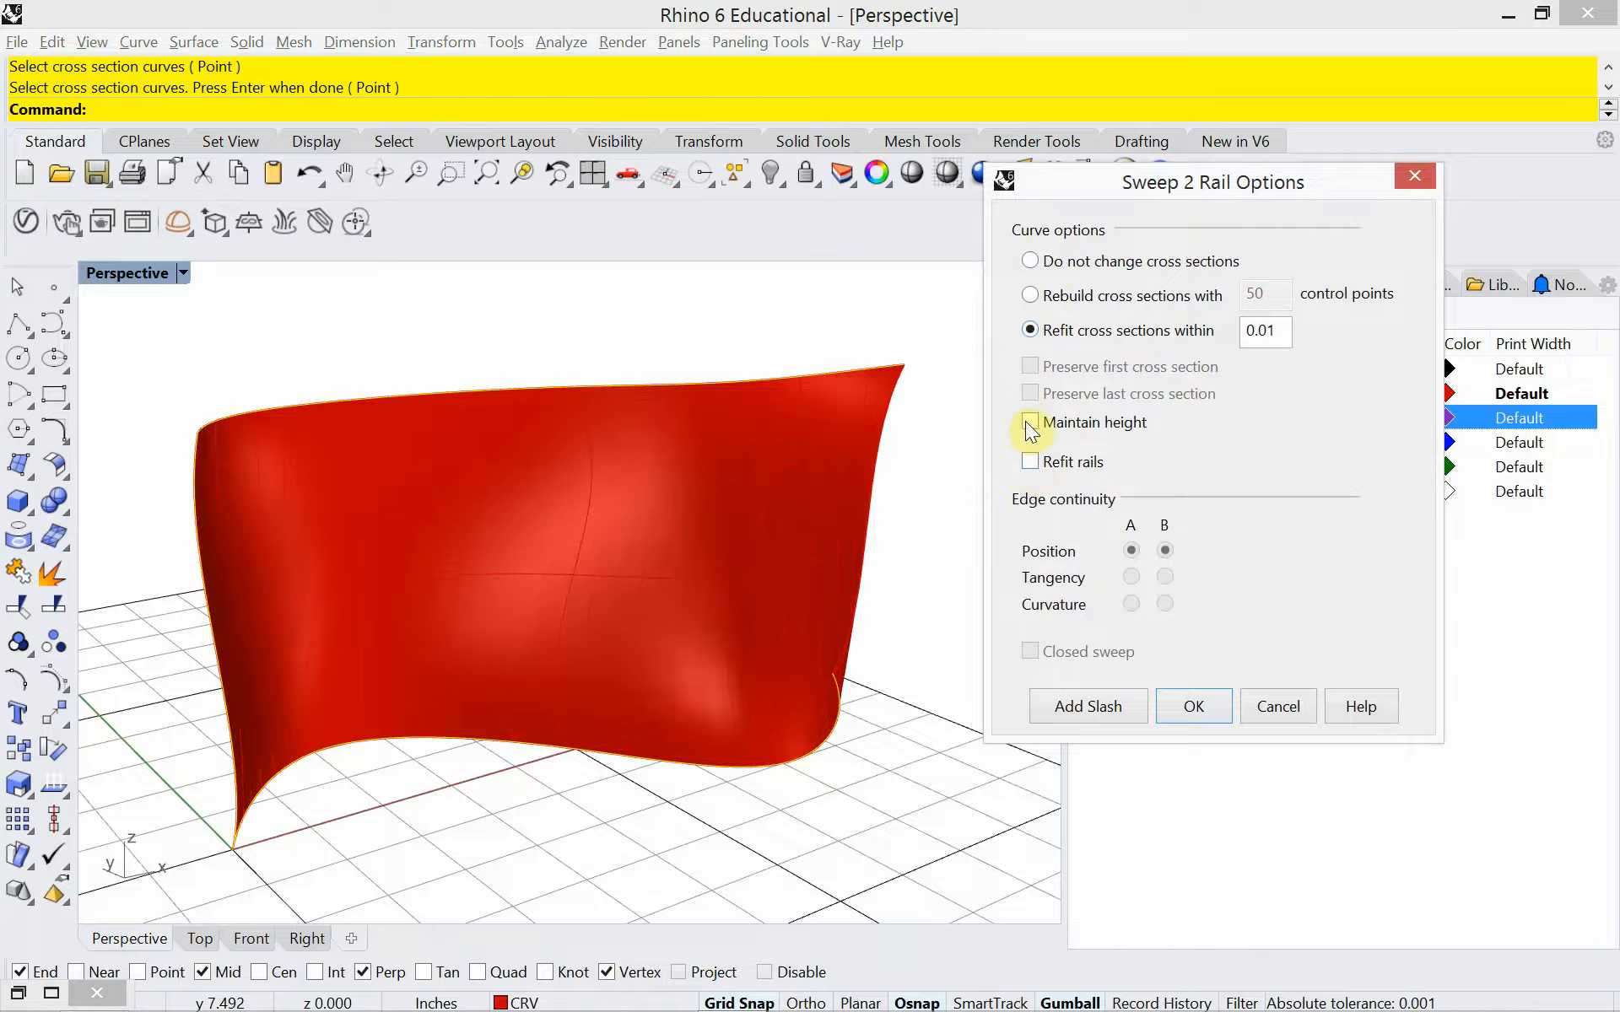
pyautogui.click(1028, 422)
pyautogui.click(1026, 462)
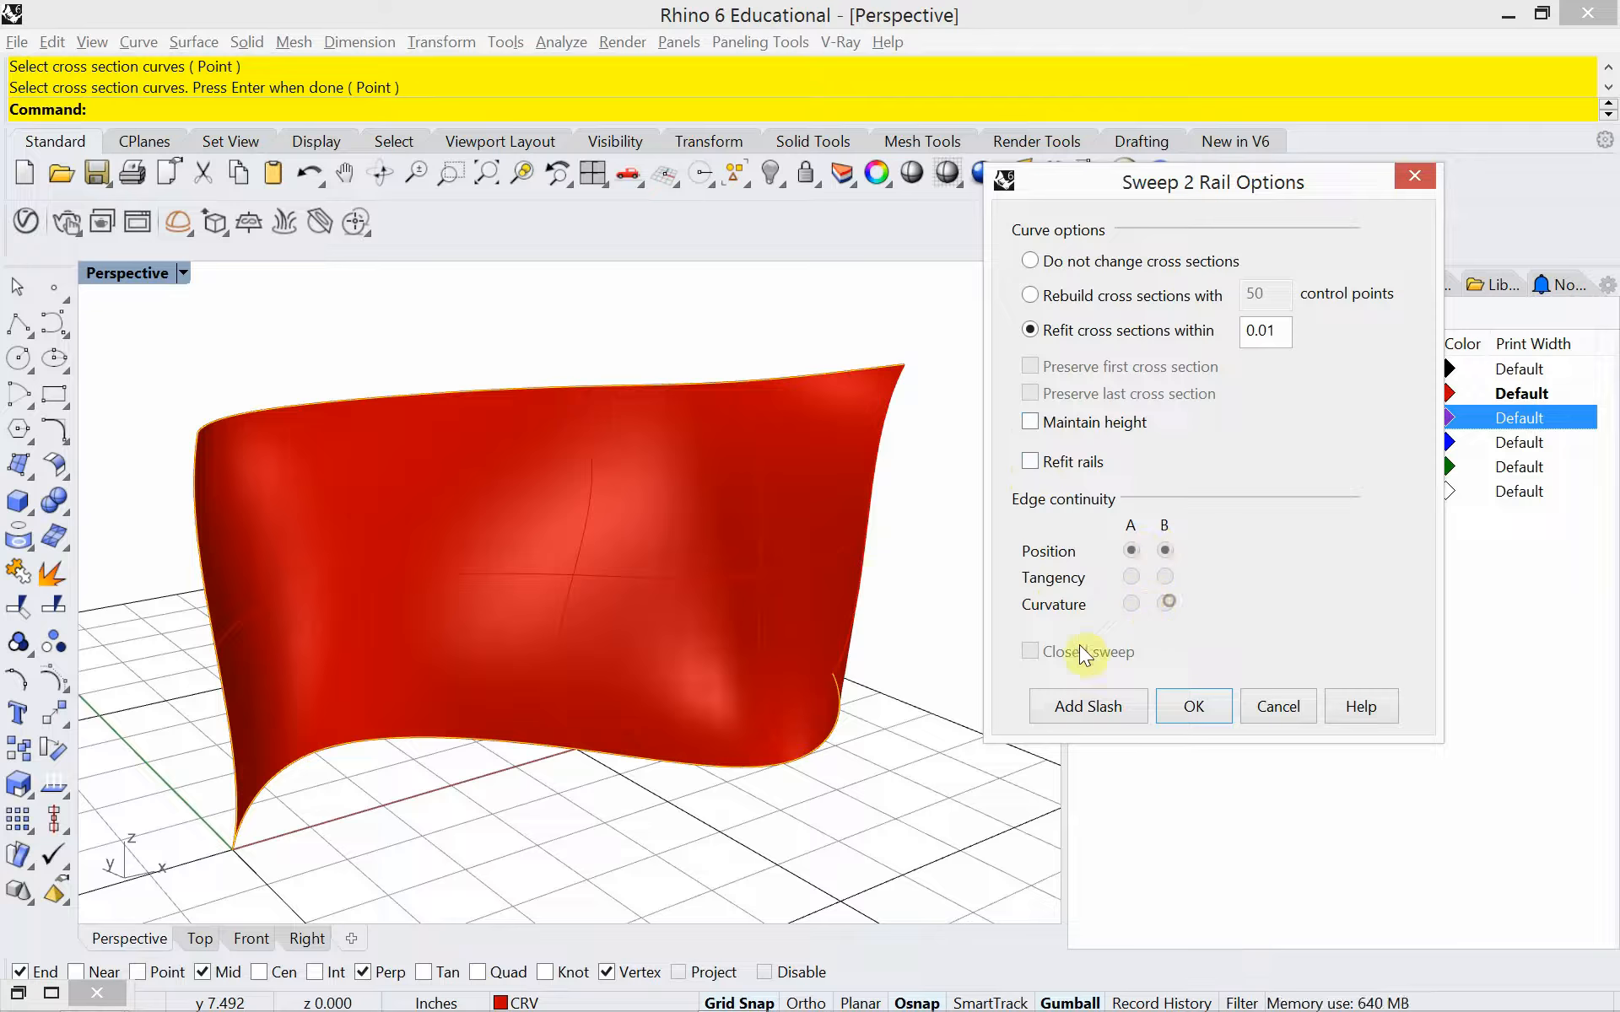
pyautogui.click(1031, 295)
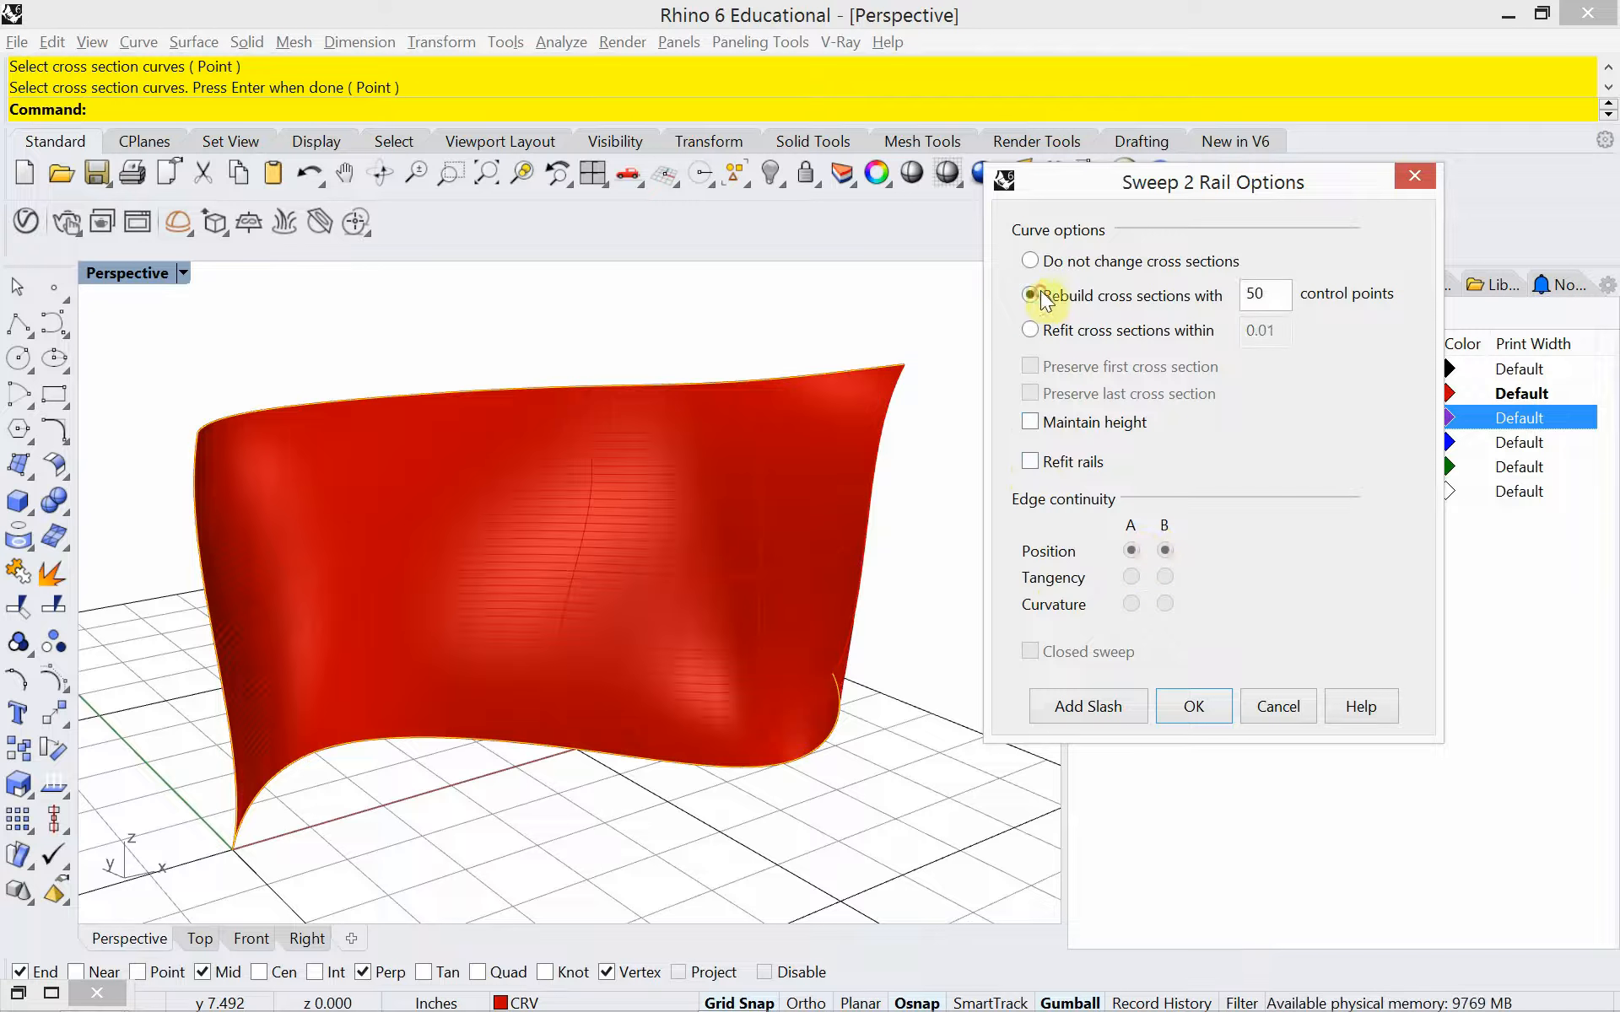
pyautogui.click(1214, 714)
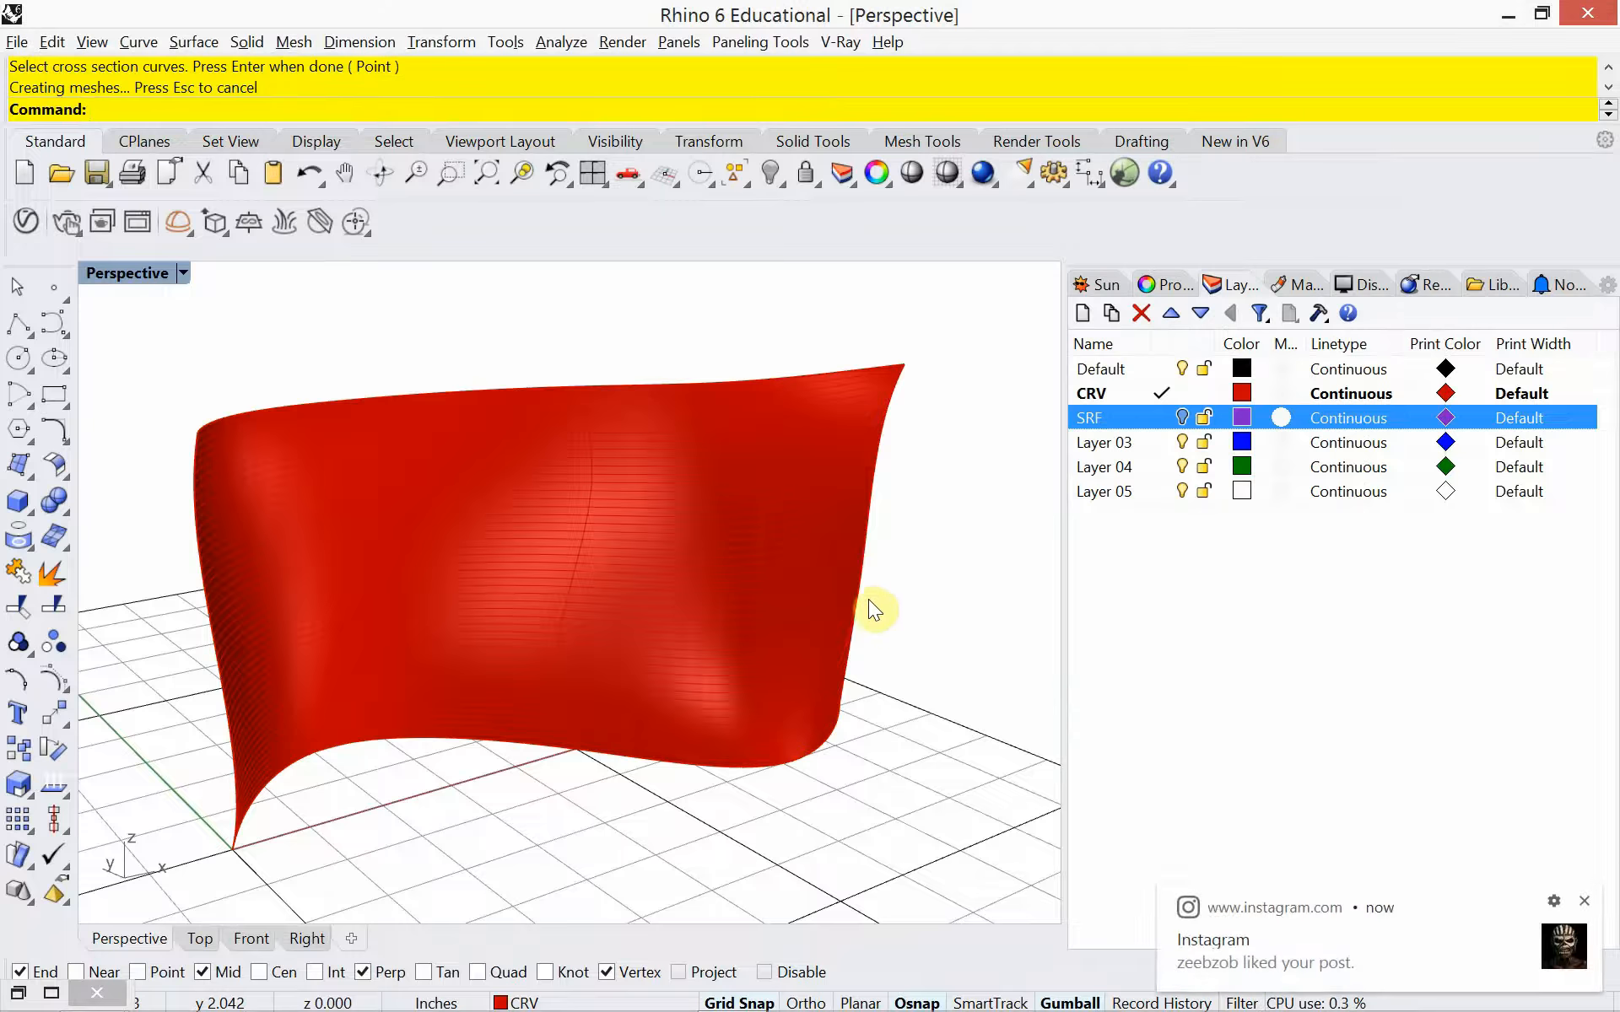
# Delete the swept surface, leaving the rail and profile curves in place
pyautogui.click(753, 561)
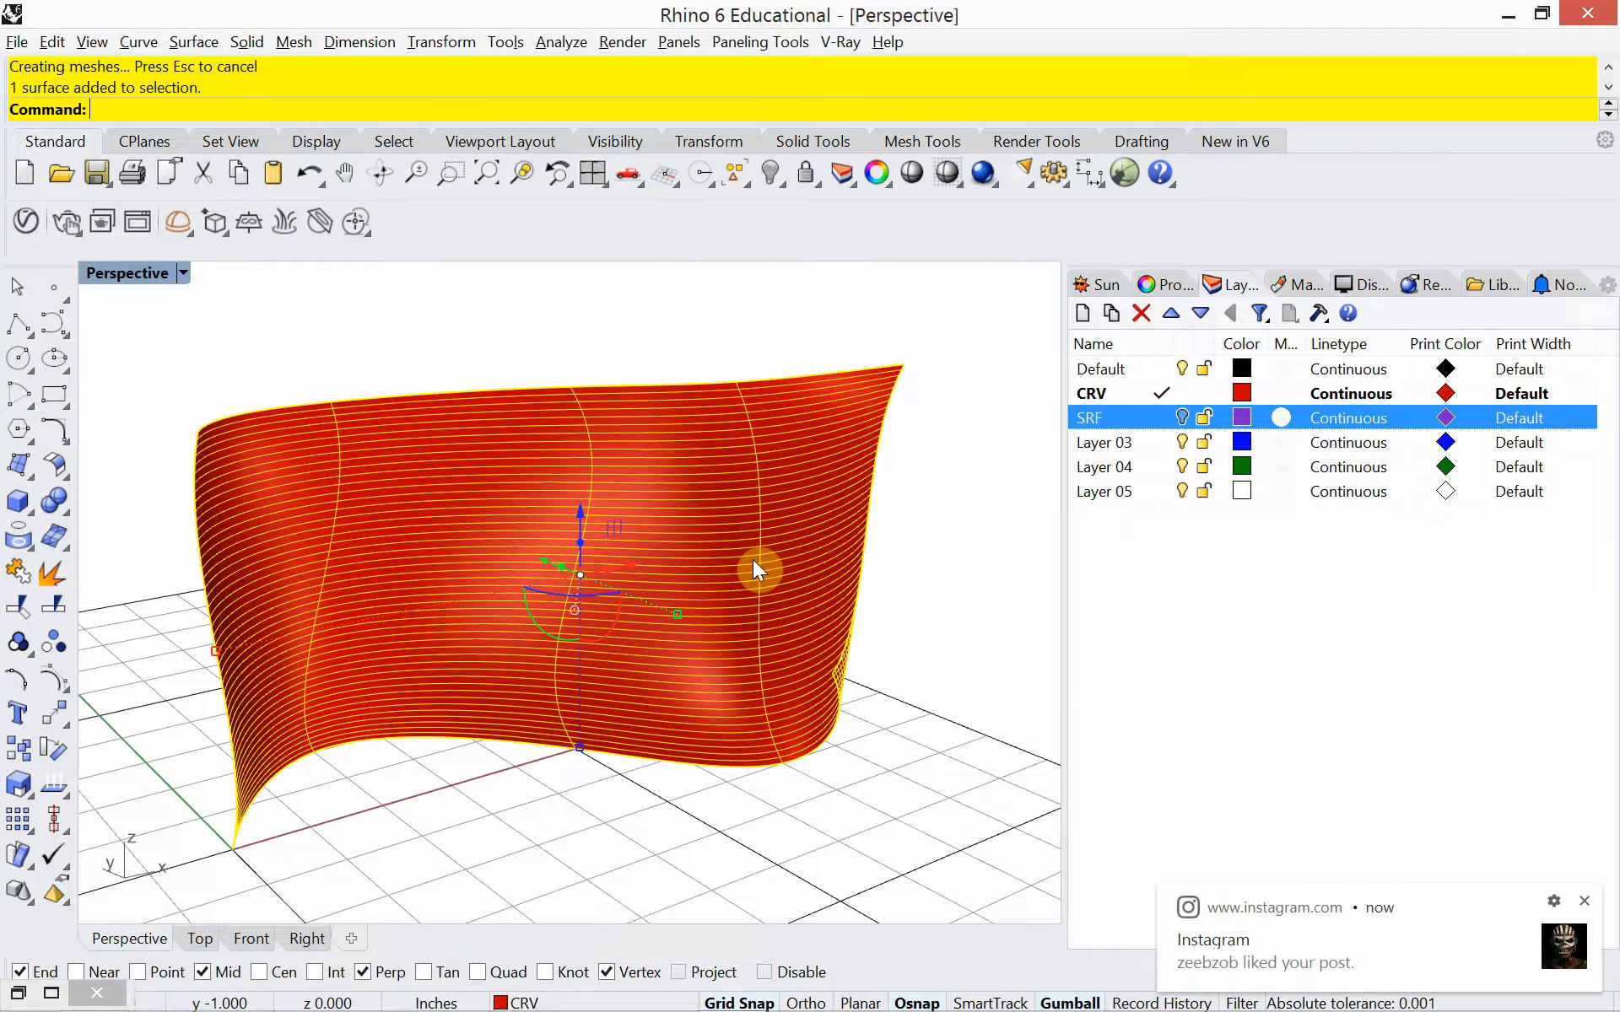
pyautogui.press('Delete')
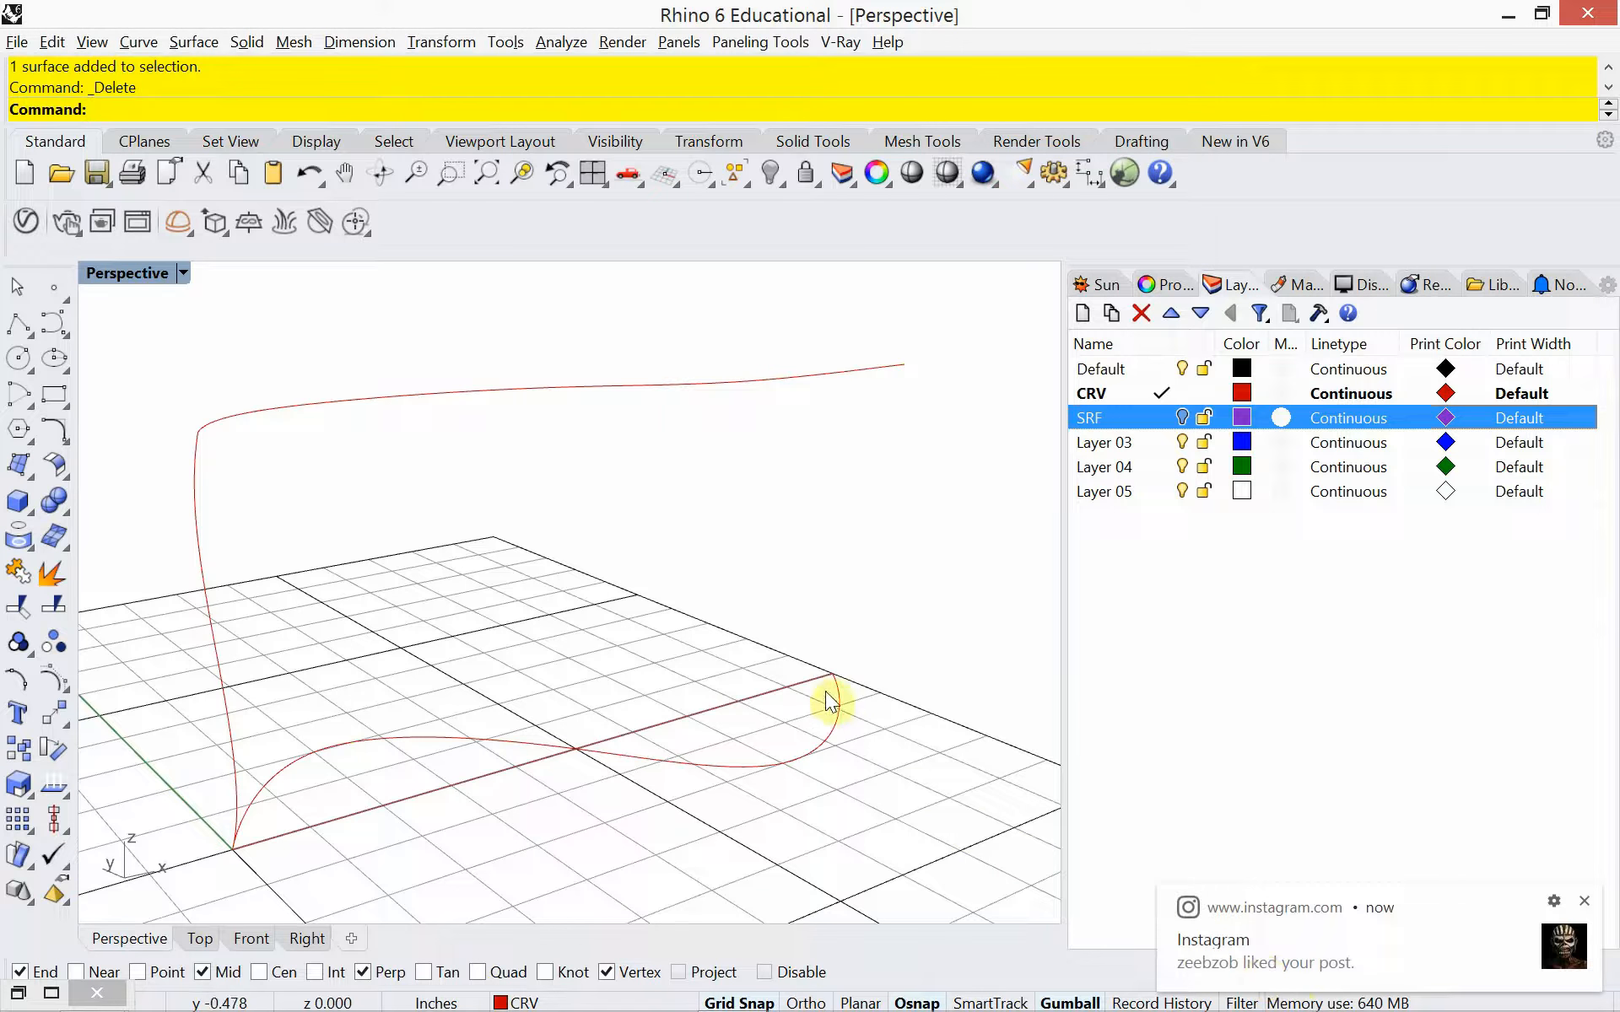
# Try copying the upright profile from its base to the far end of the ground S-curve, and delete the copy
pyautogui.click(202, 598)
pyautogui.write('Copy')
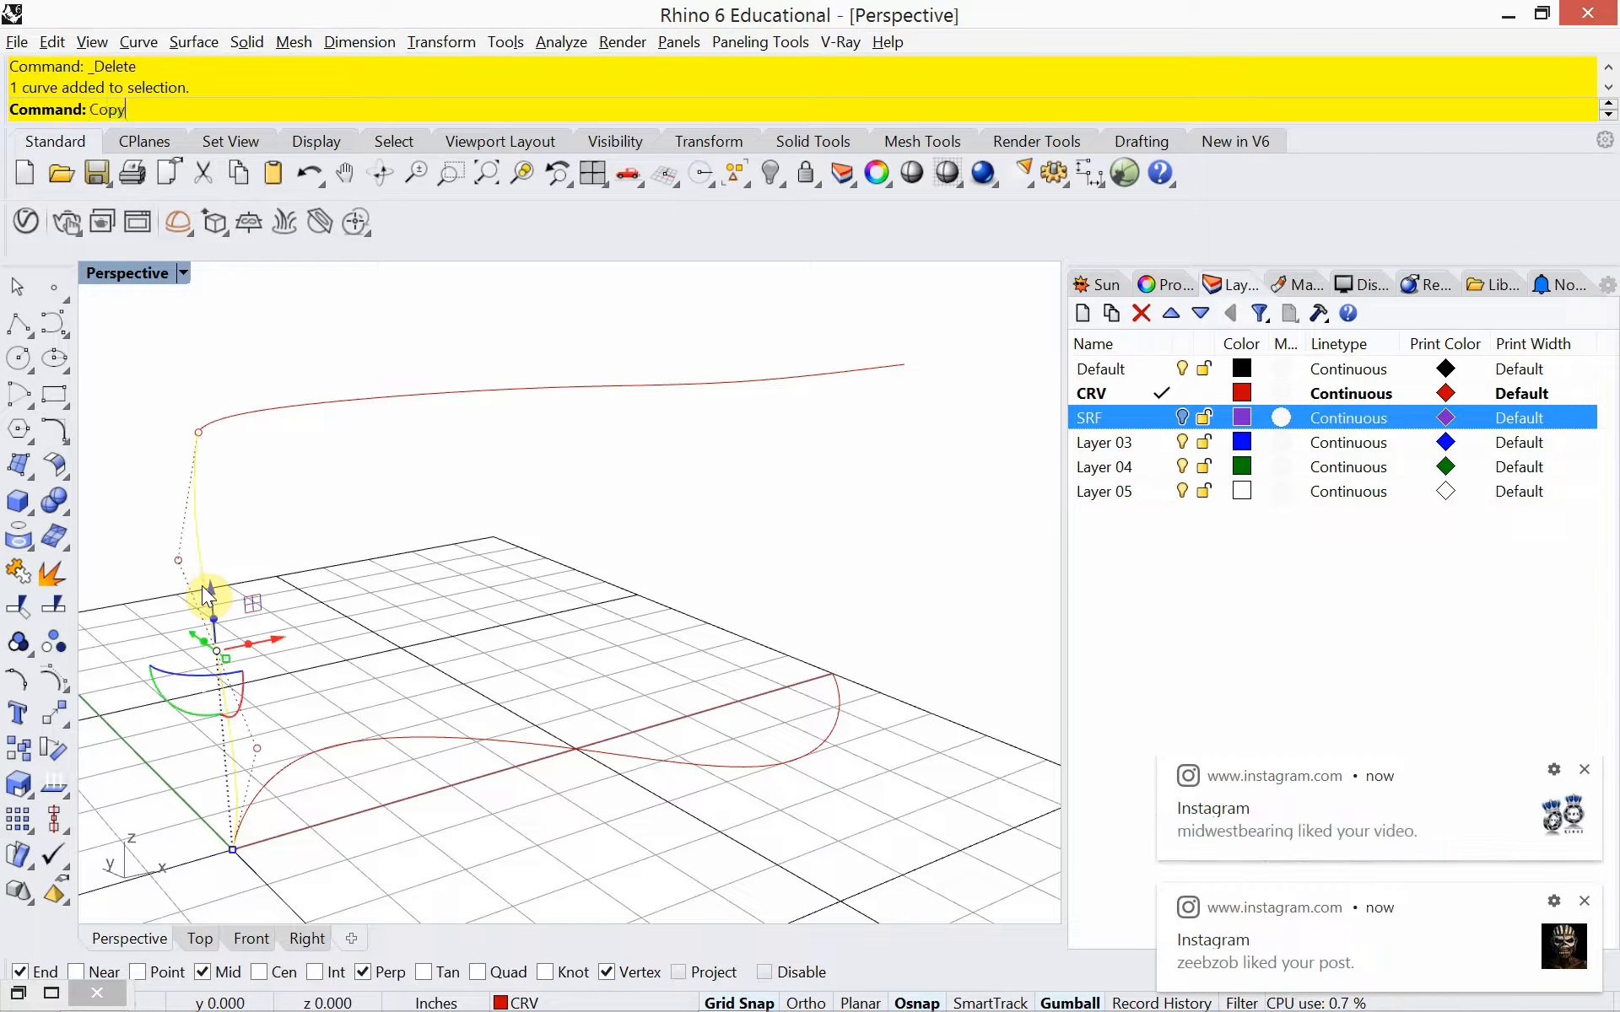
pyautogui.press('Return')
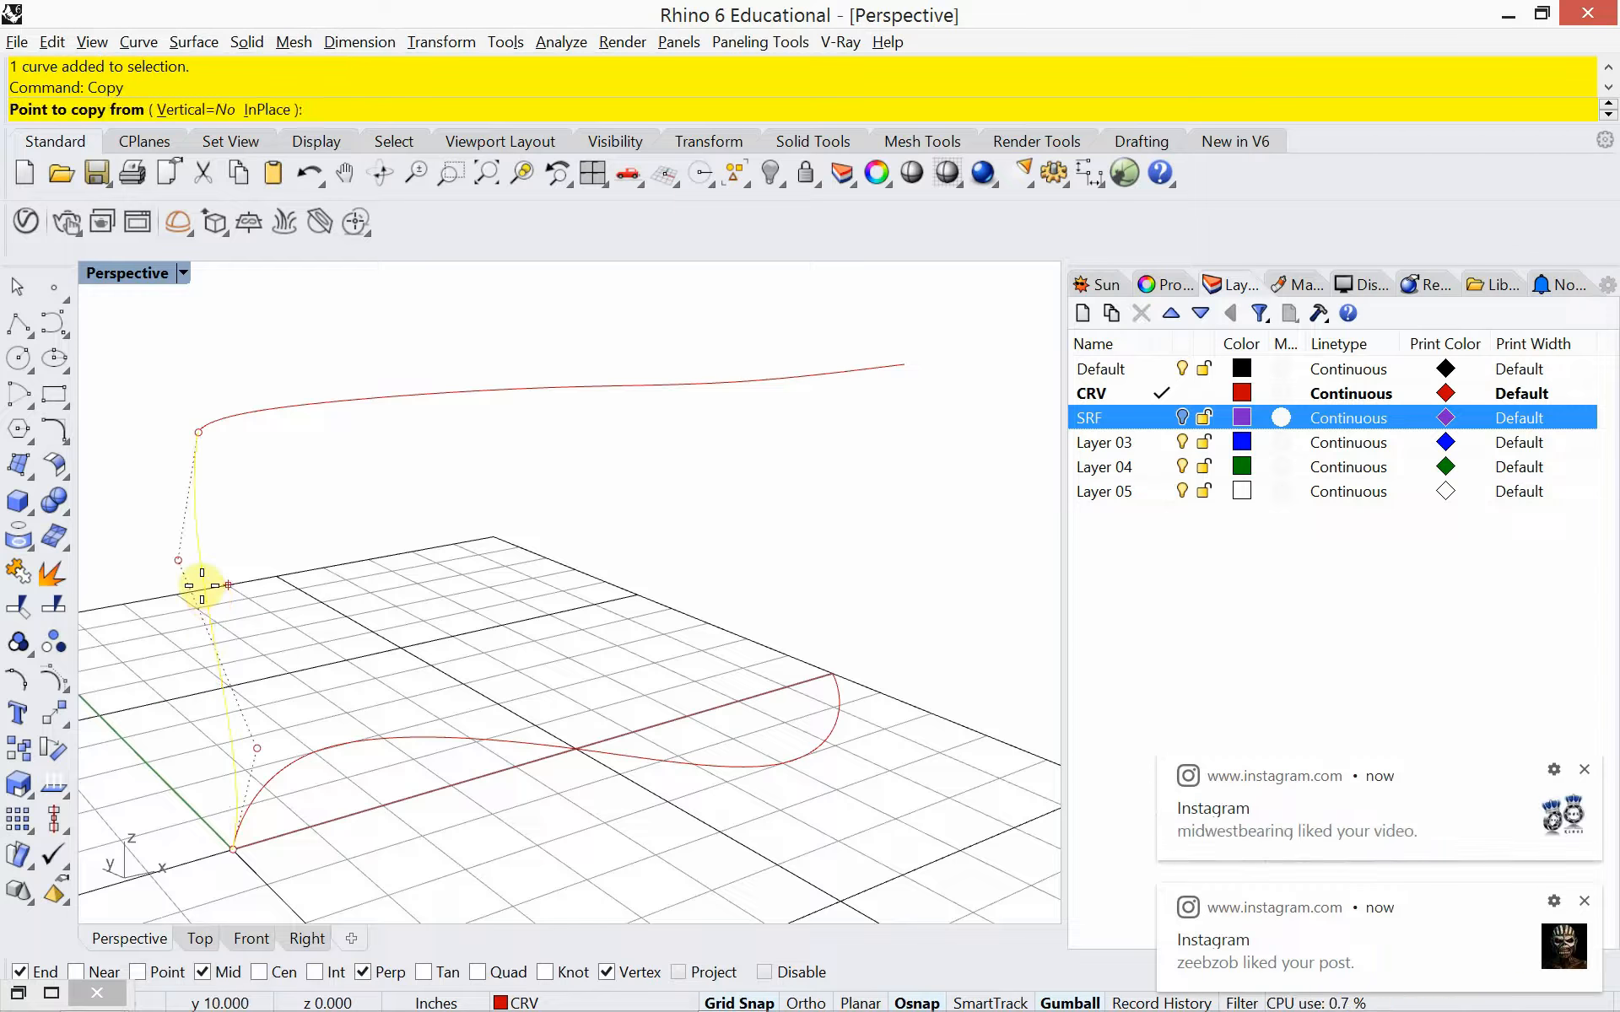
pyautogui.click(233, 847)
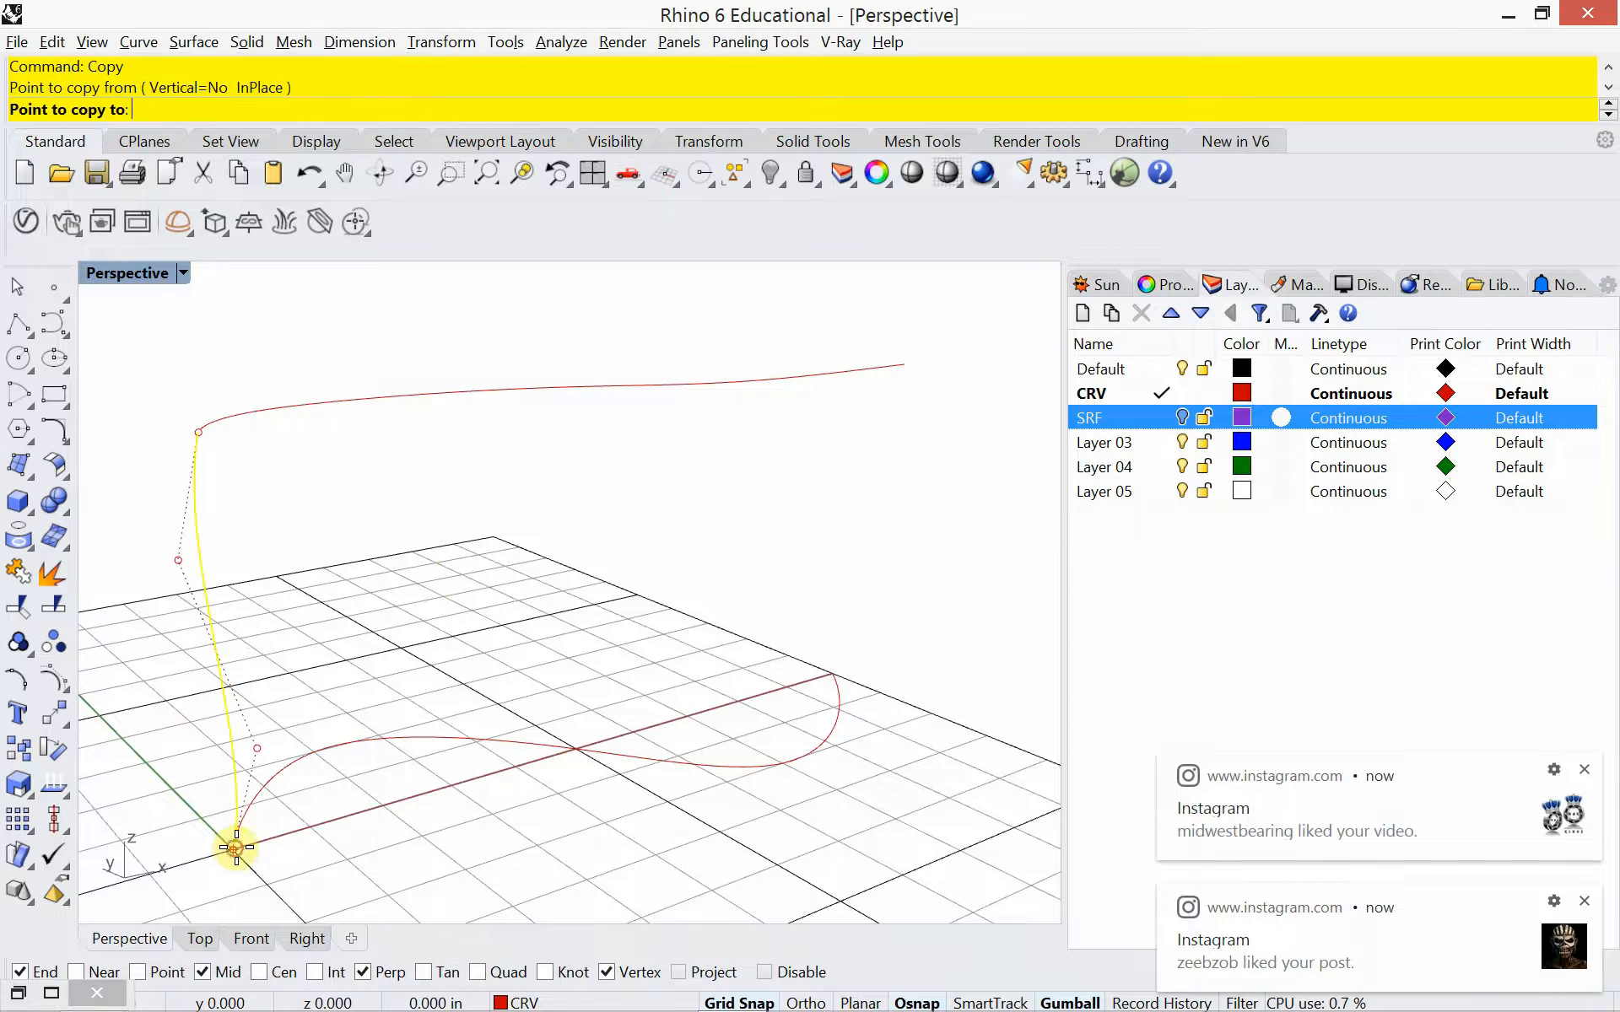
pyautogui.click(832, 675)
pyautogui.press('Return')
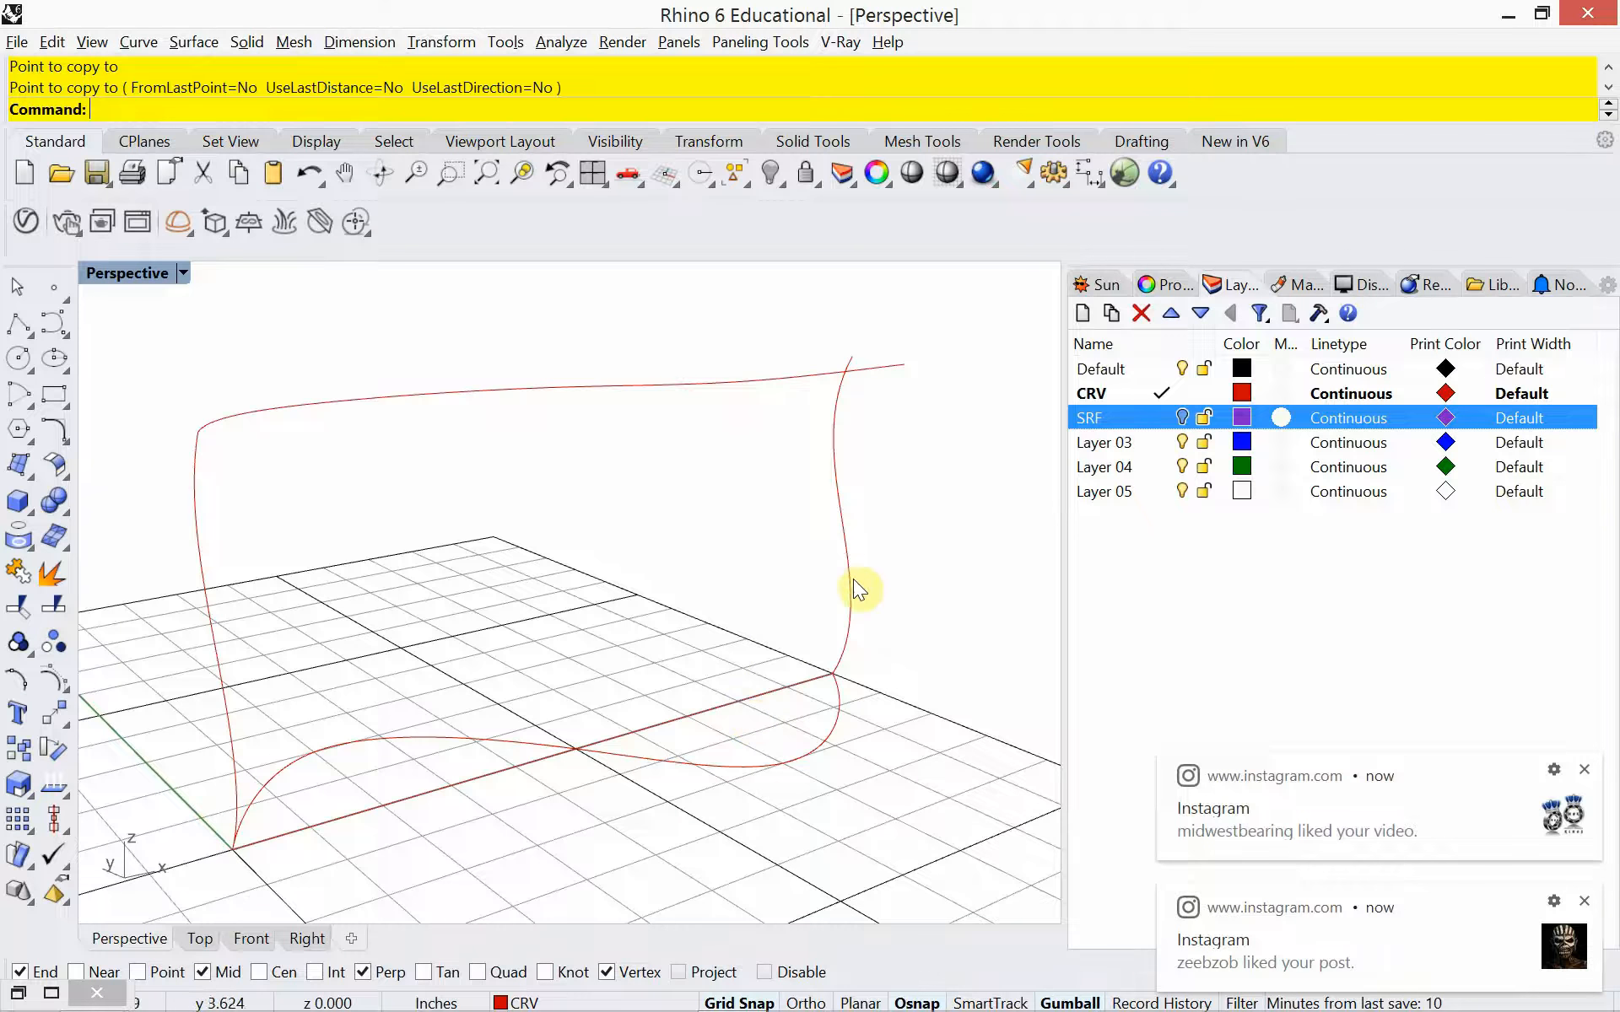
pyautogui.click(850, 600)
pyautogui.press('Delete')
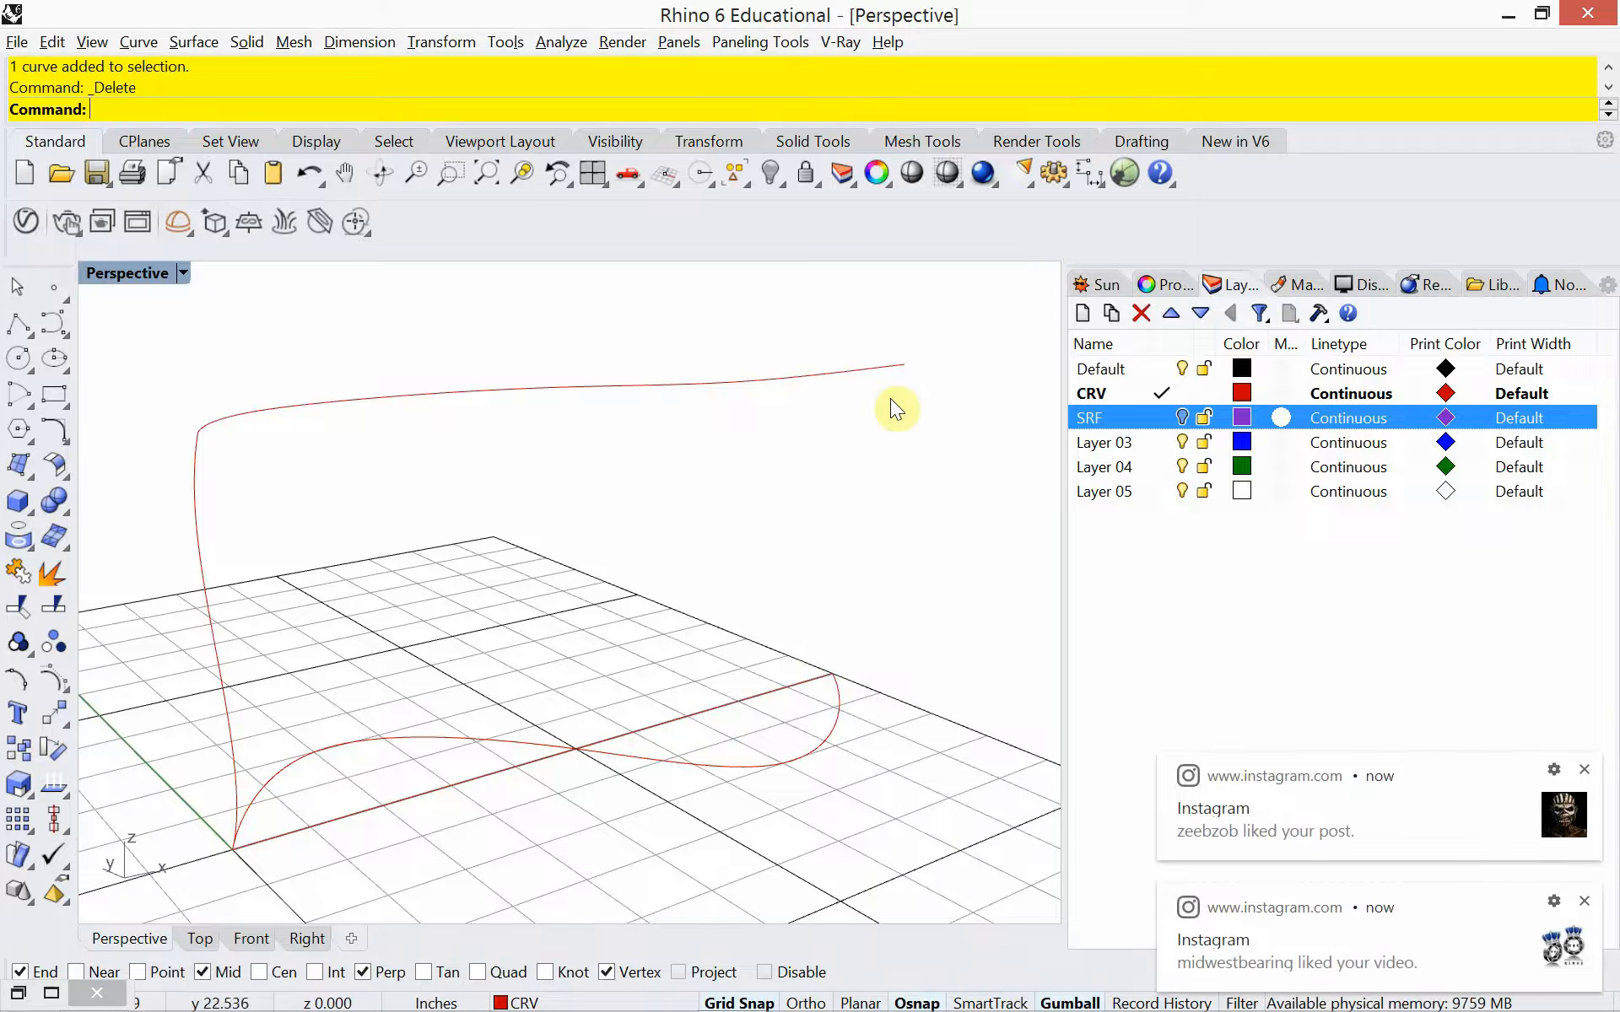
# Draw a line from the far end of the ground S-curve to the far end of the elevated rail
pyautogui.write('line')
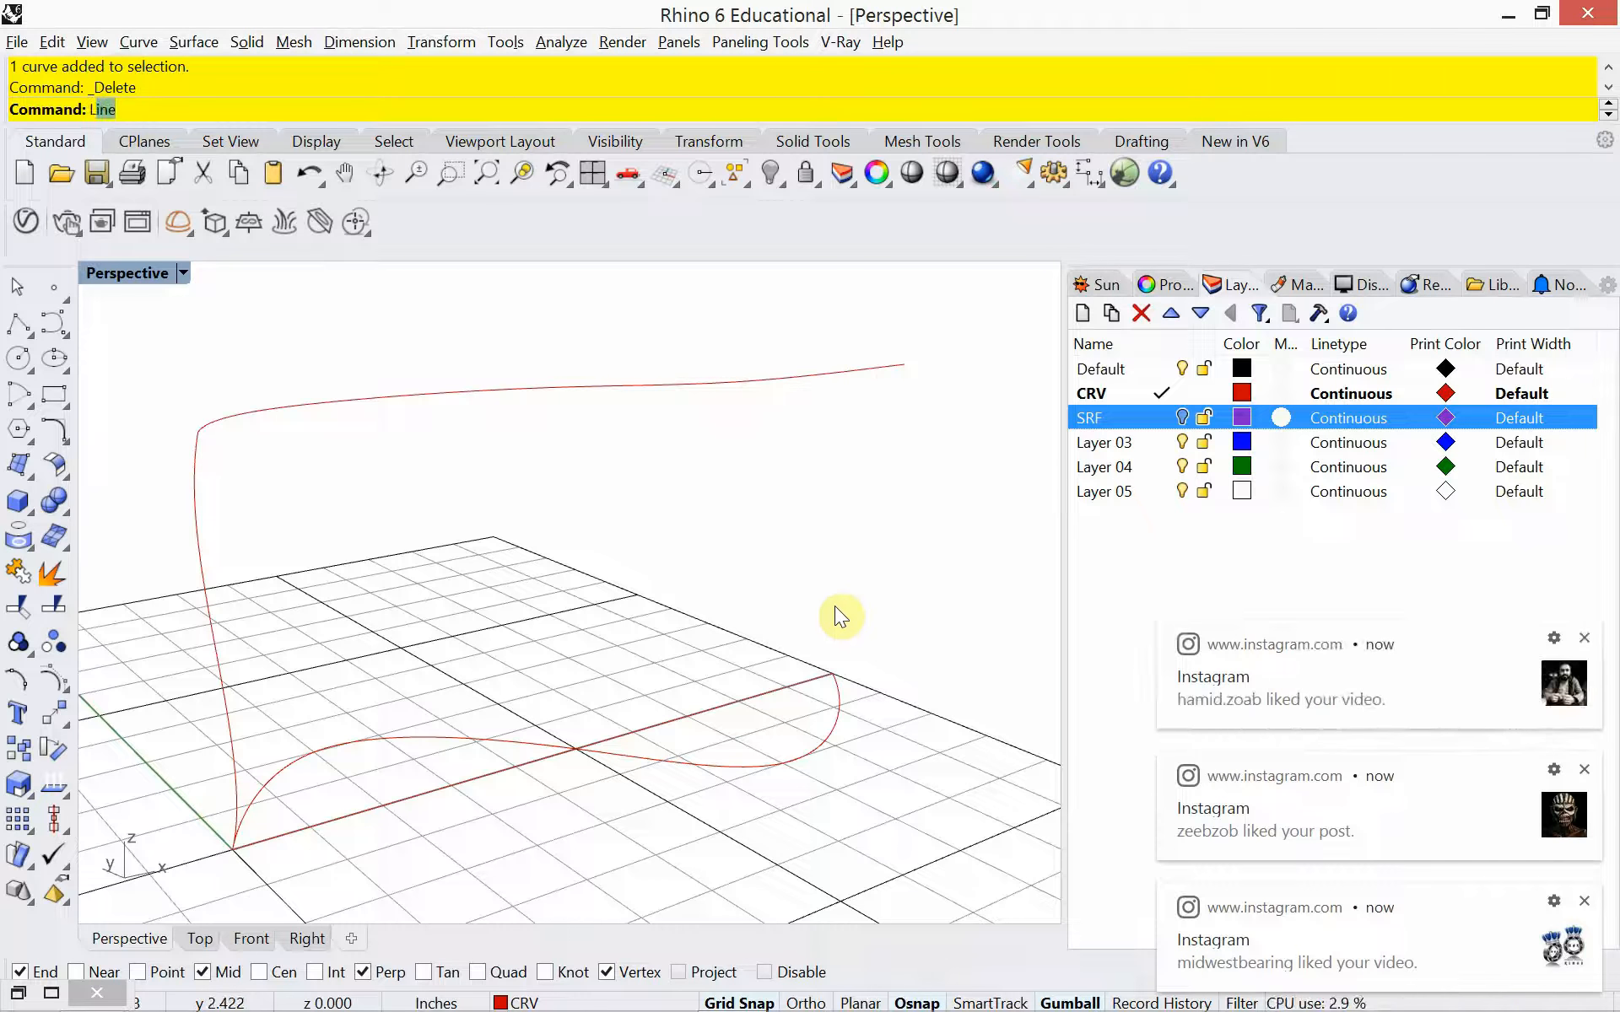
pyautogui.press('Return')
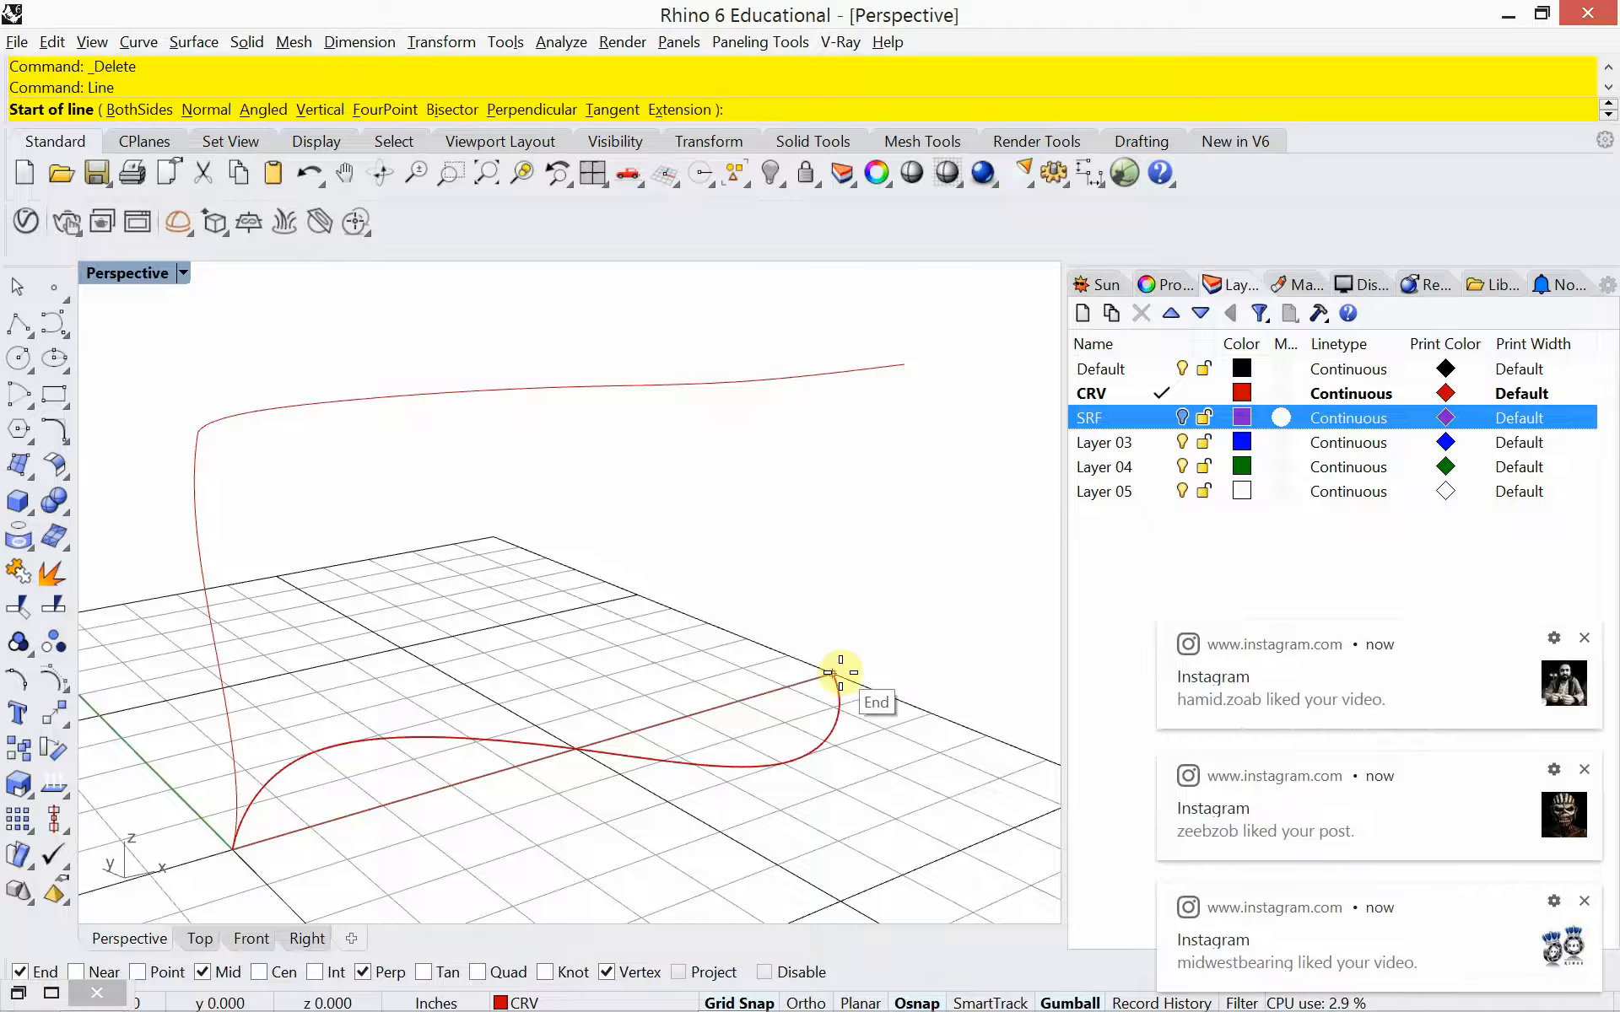
pyautogui.click(835, 674)
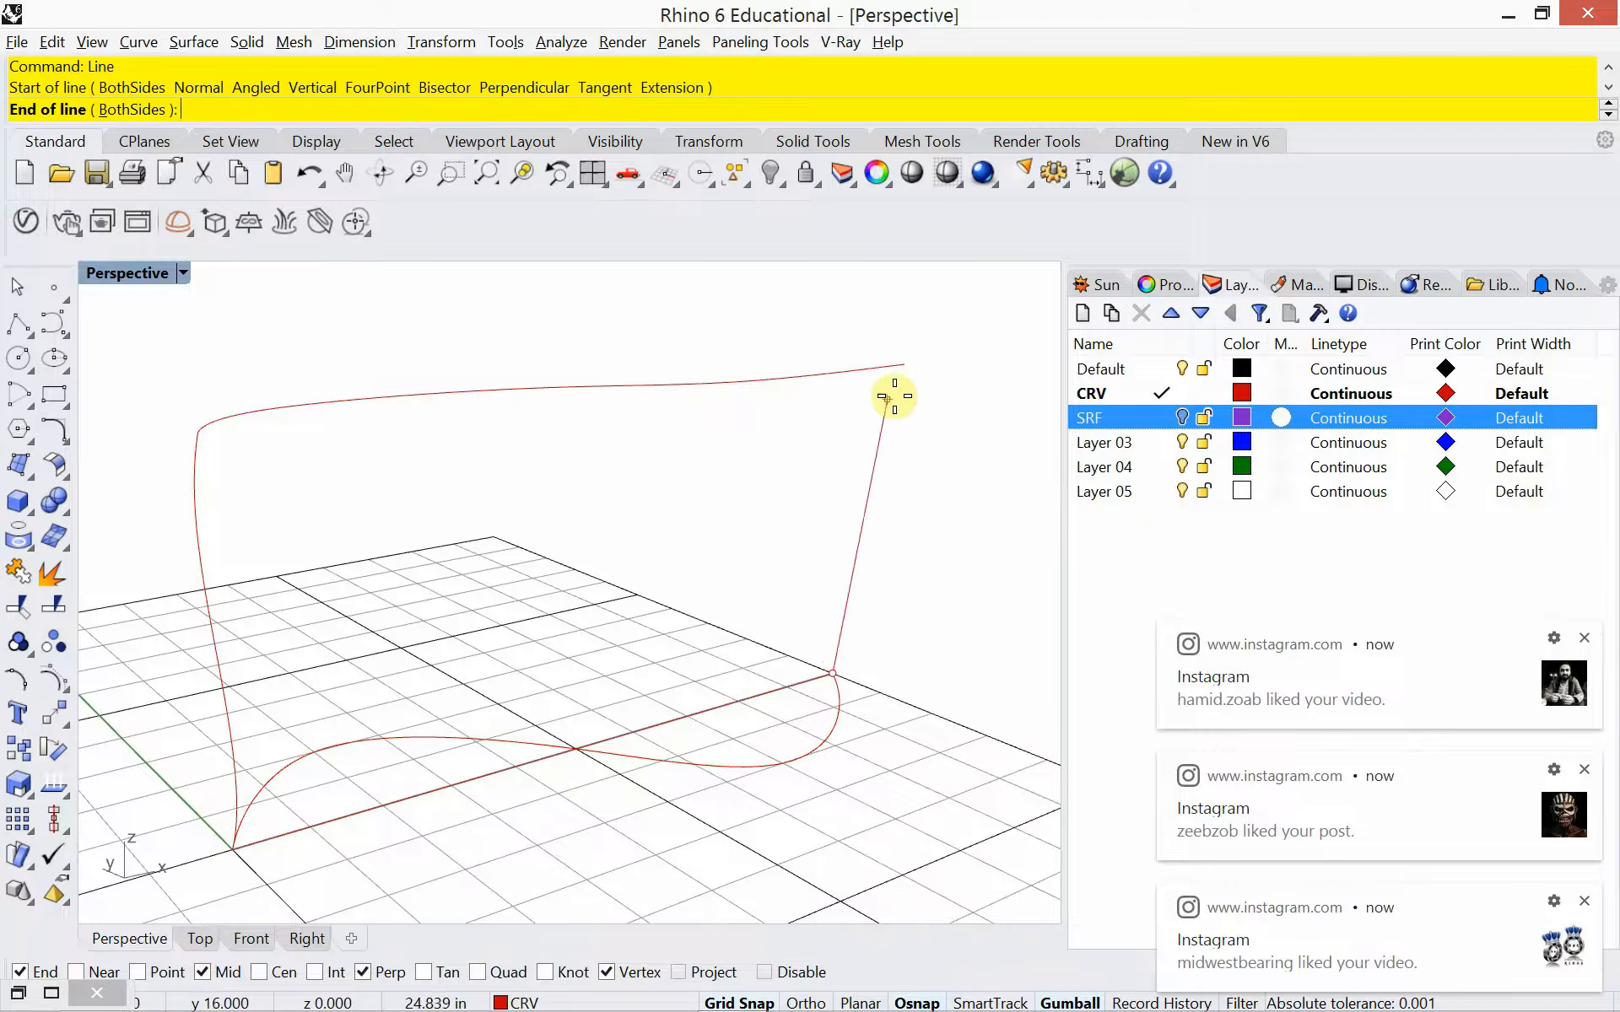
pyautogui.click(904, 366)
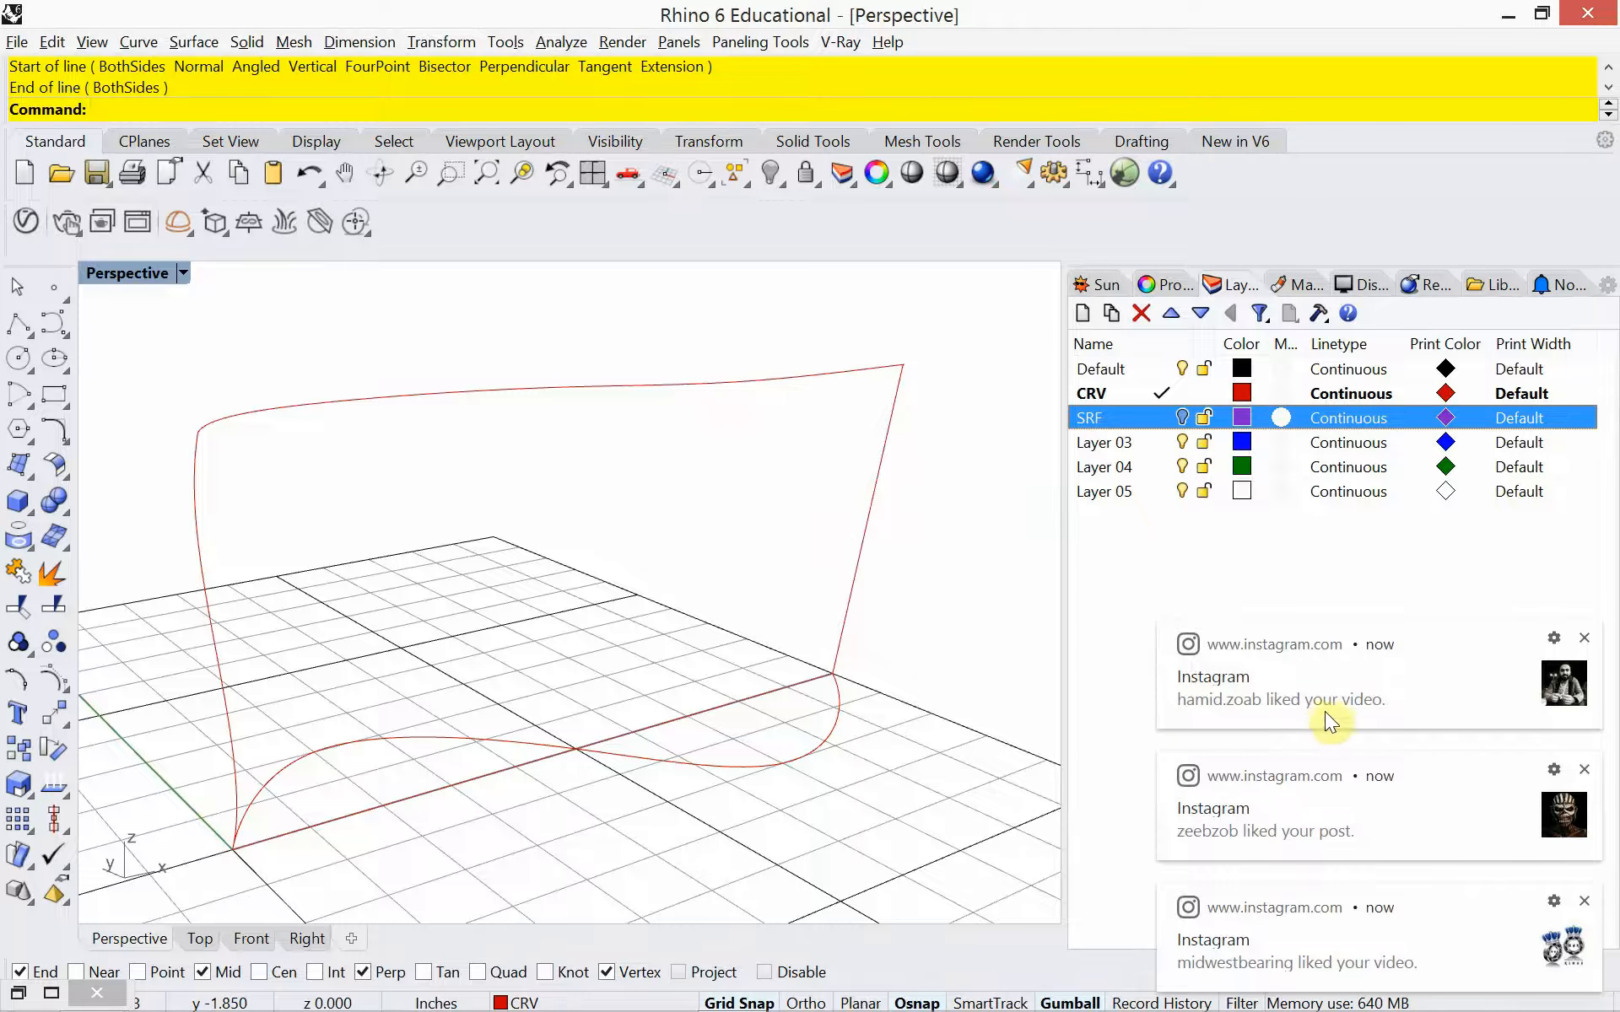
# Rebuild the line joining the far rail ends with a point count of 4 and degree 3
pyautogui.click(857, 581)
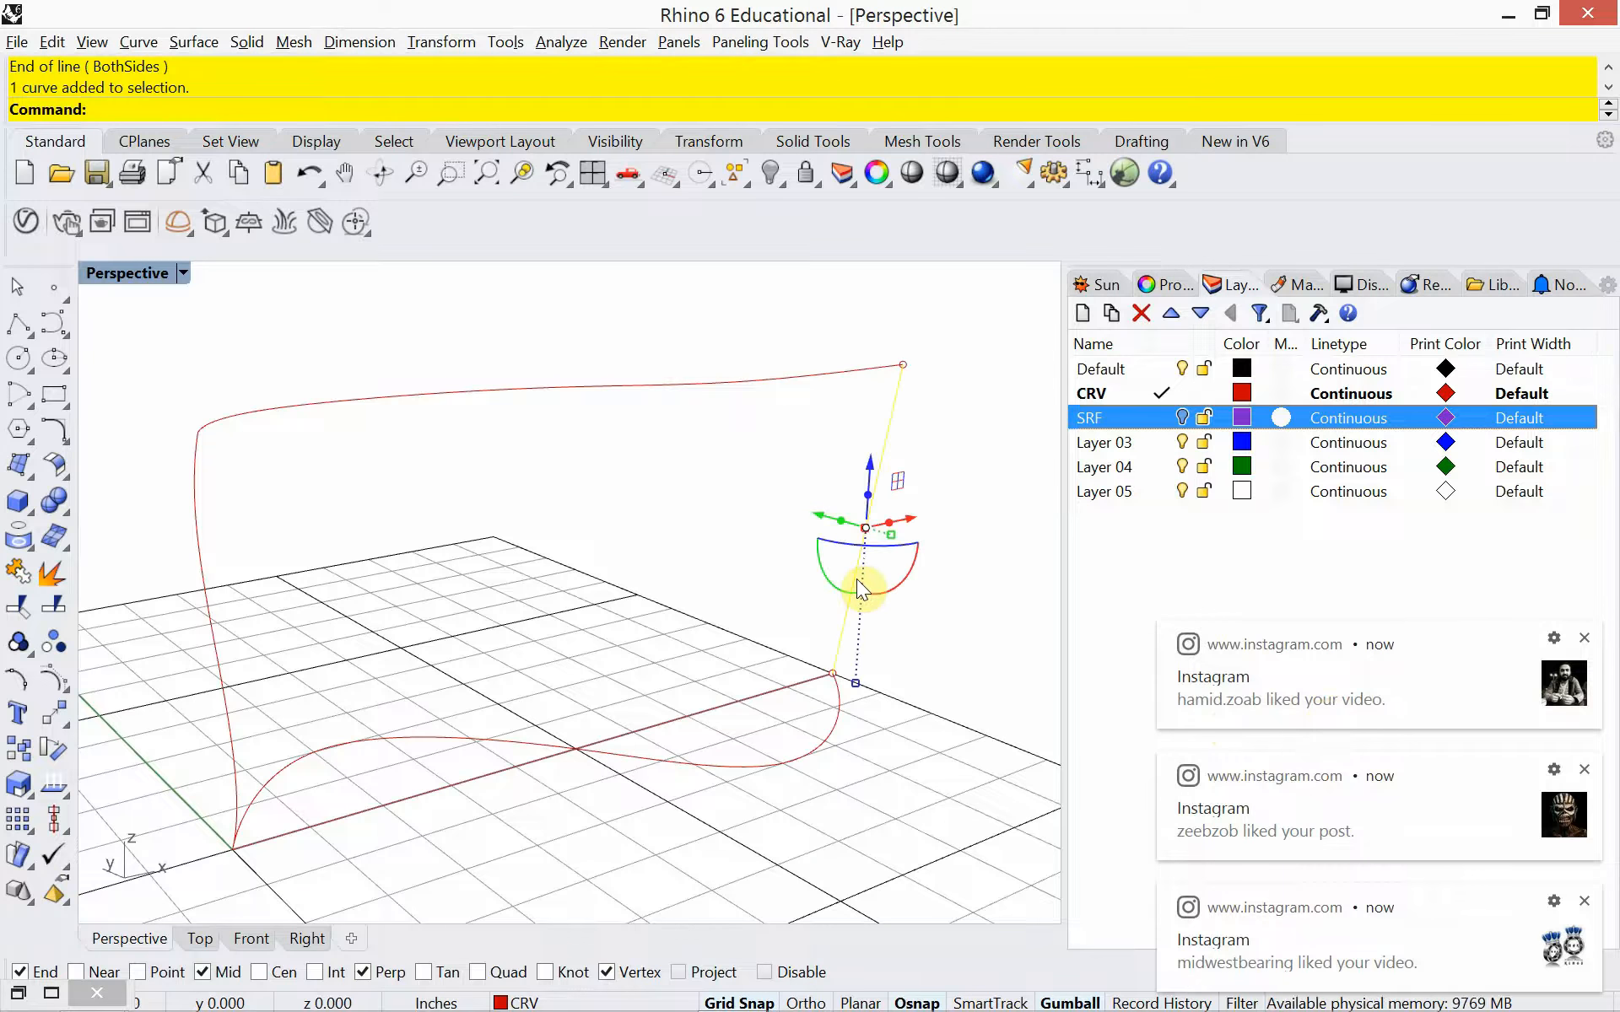
pyautogui.write('Re')
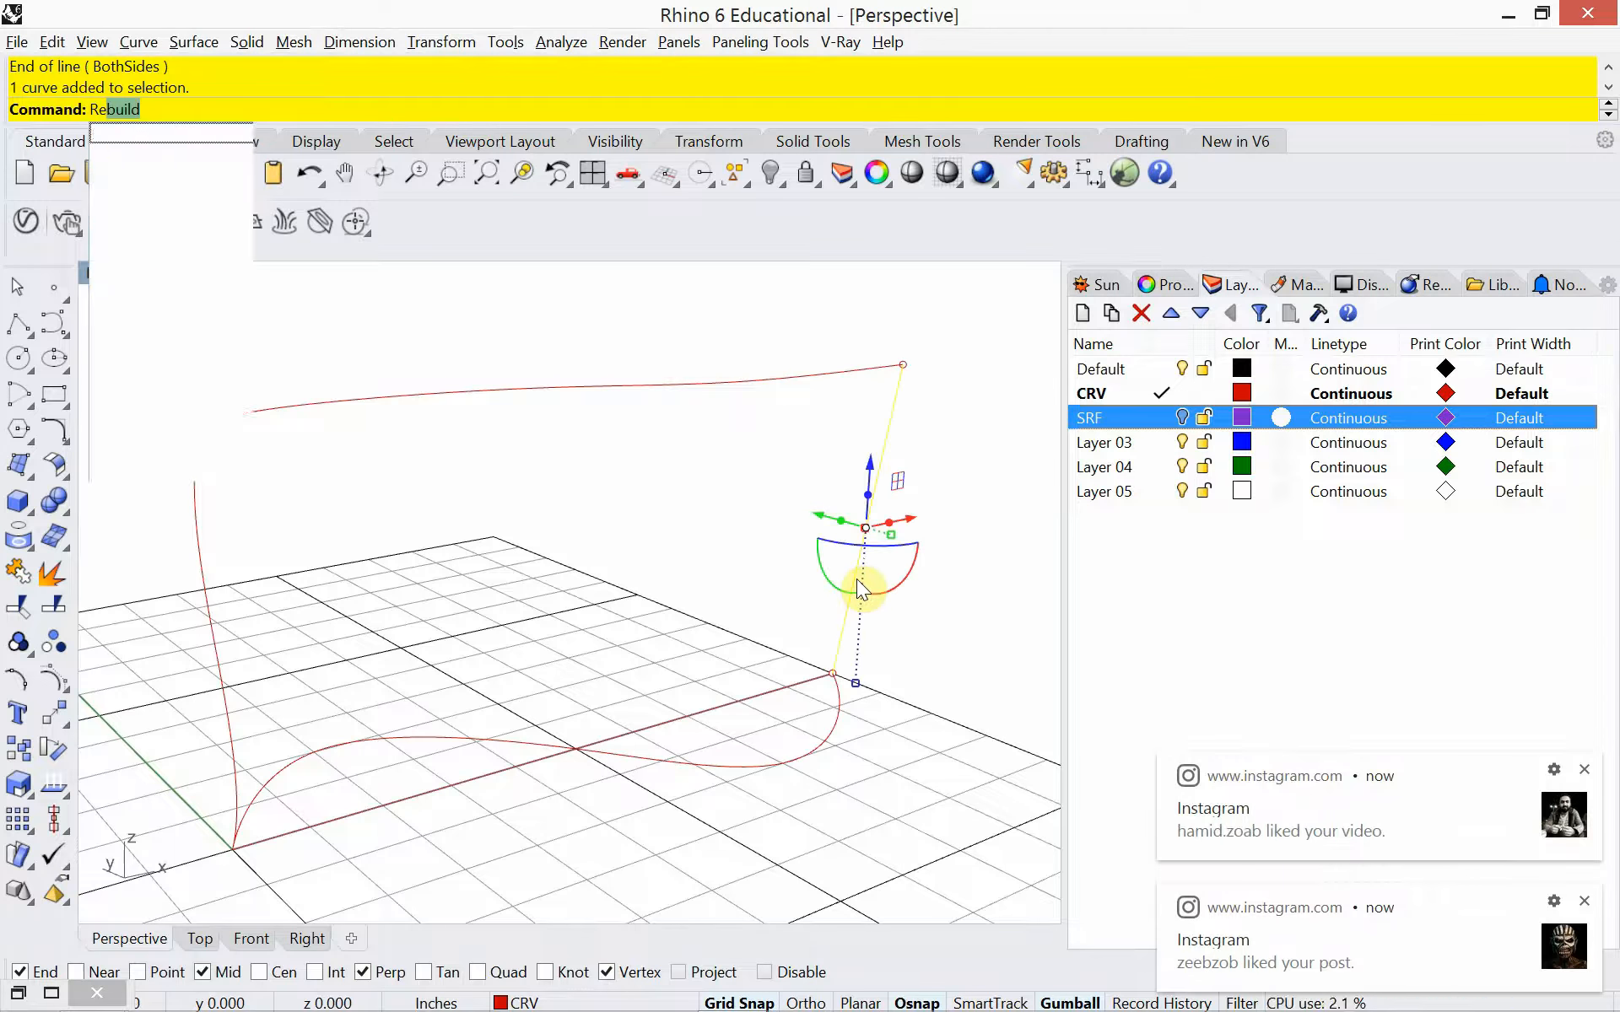
pyautogui.write('buil')
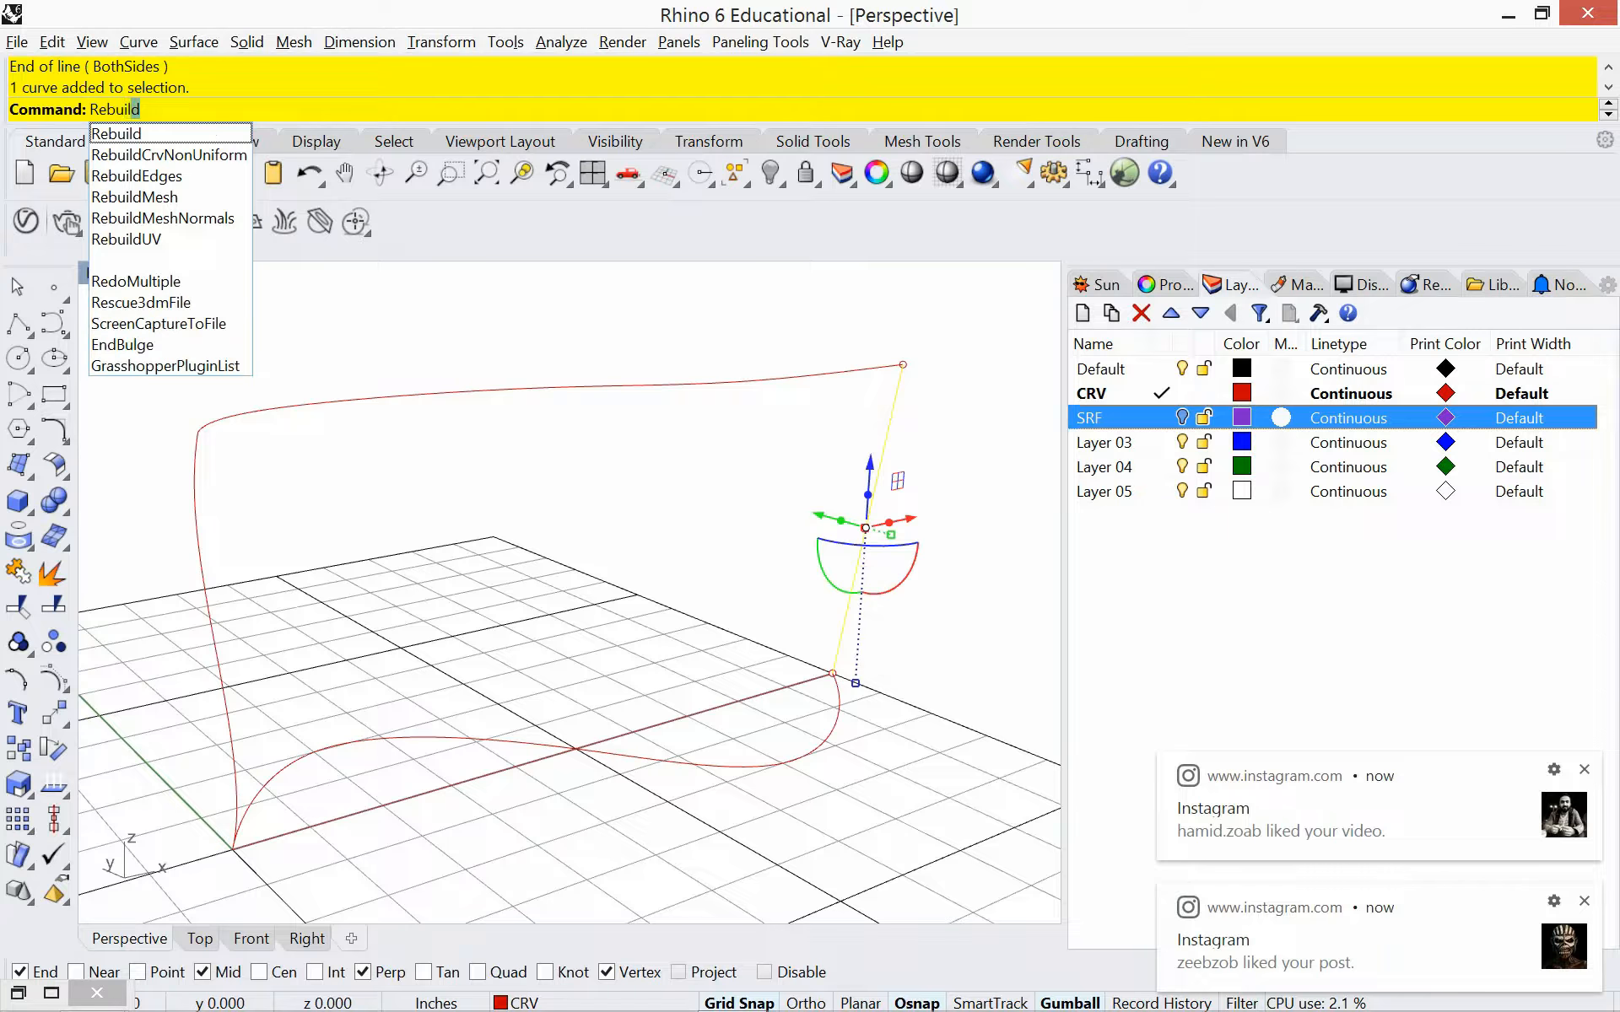
pyautogui.press('Return')
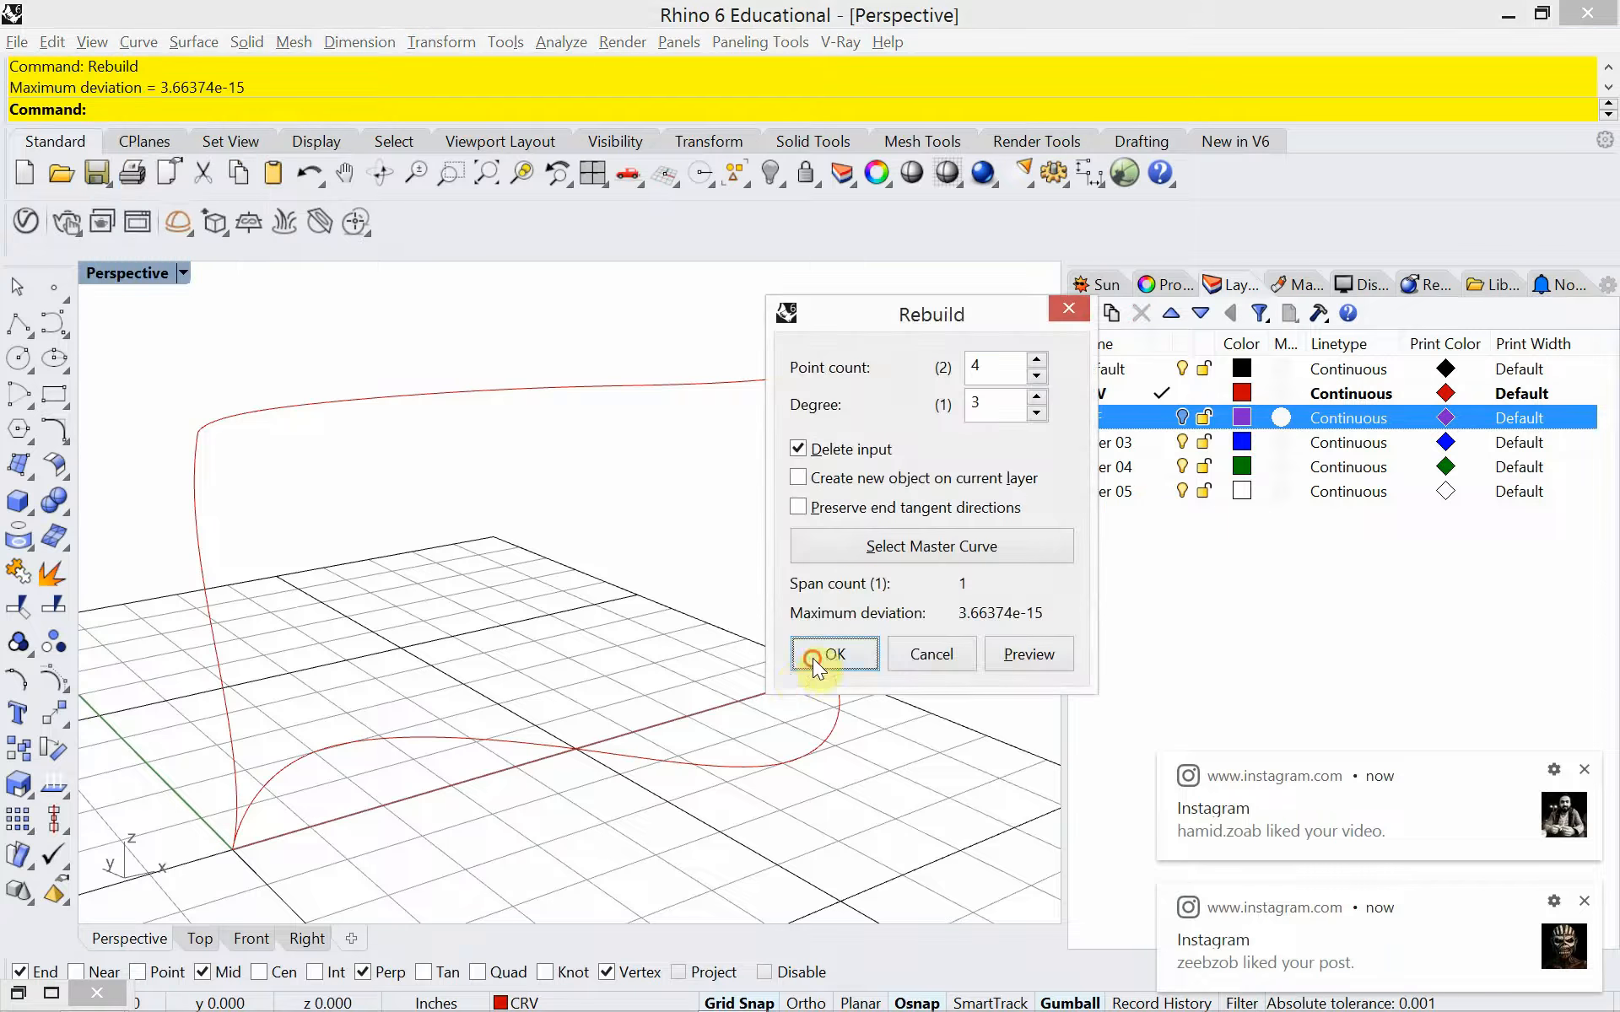
pyautogui.click(812, 658)
pyautogui.click(773, 535)
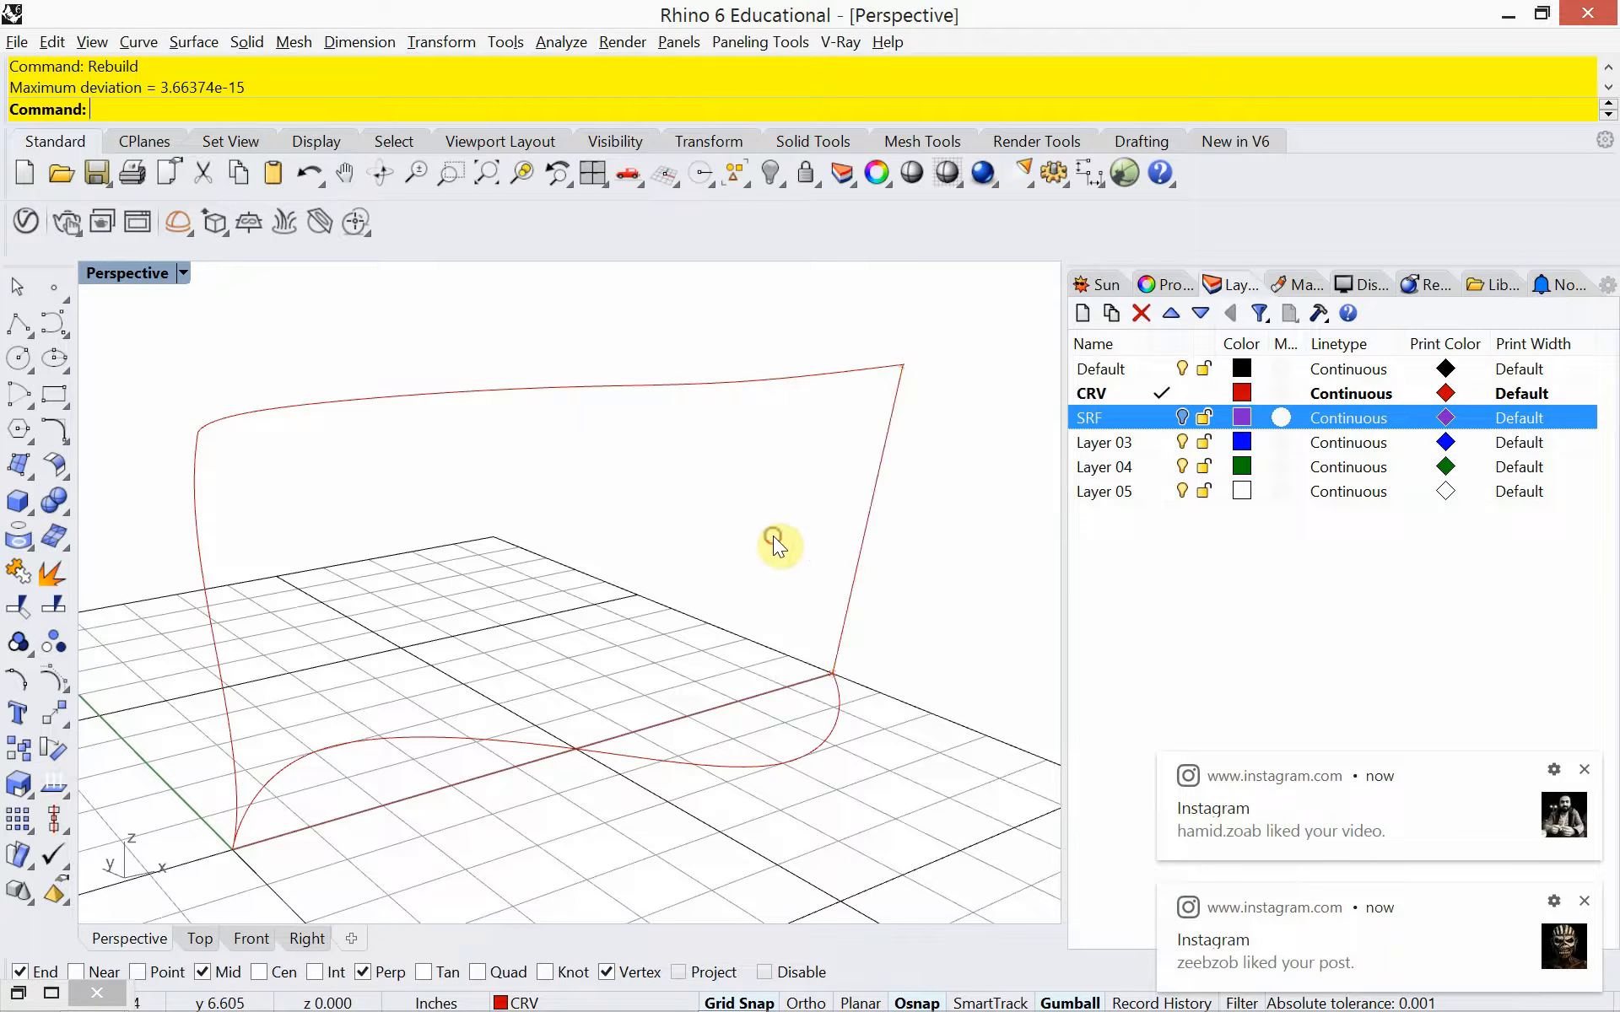
# Bend the rebuilt line into a curved profile by moving its lower interior control point horizontally along the green gumball axis
pyautogui.click(864, 546)
pyautogui.click(854, 579)
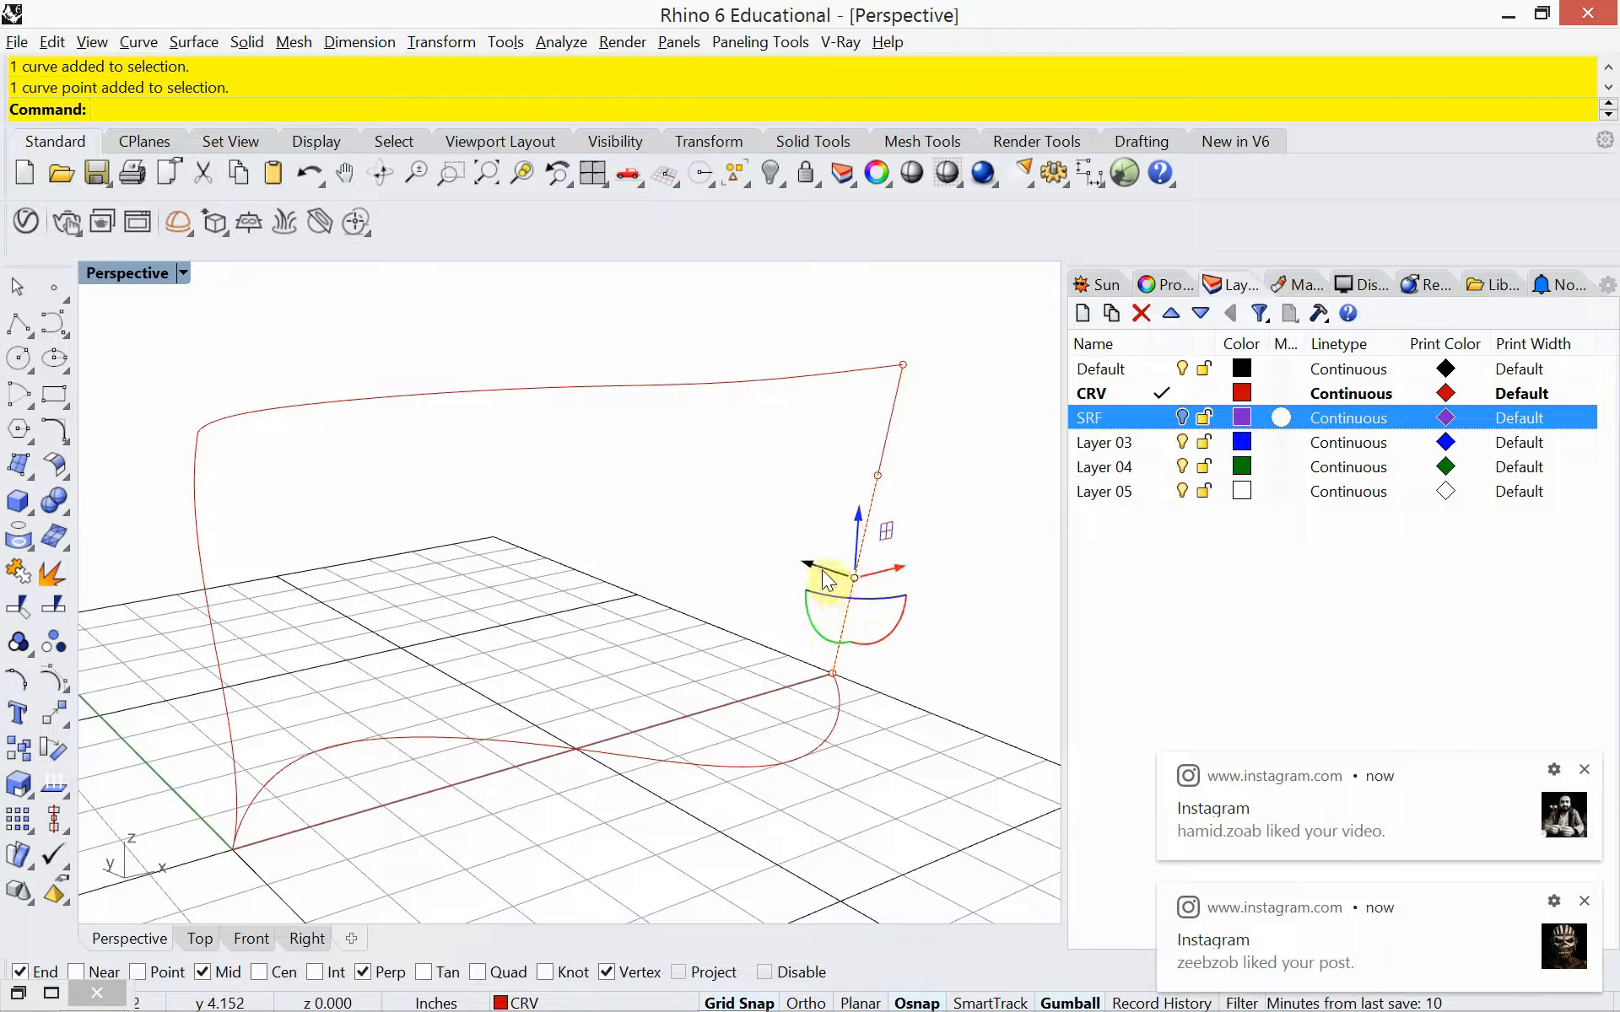
pyautogui.moveTo(825, 575); pyautogui.dragTo(734, 545)
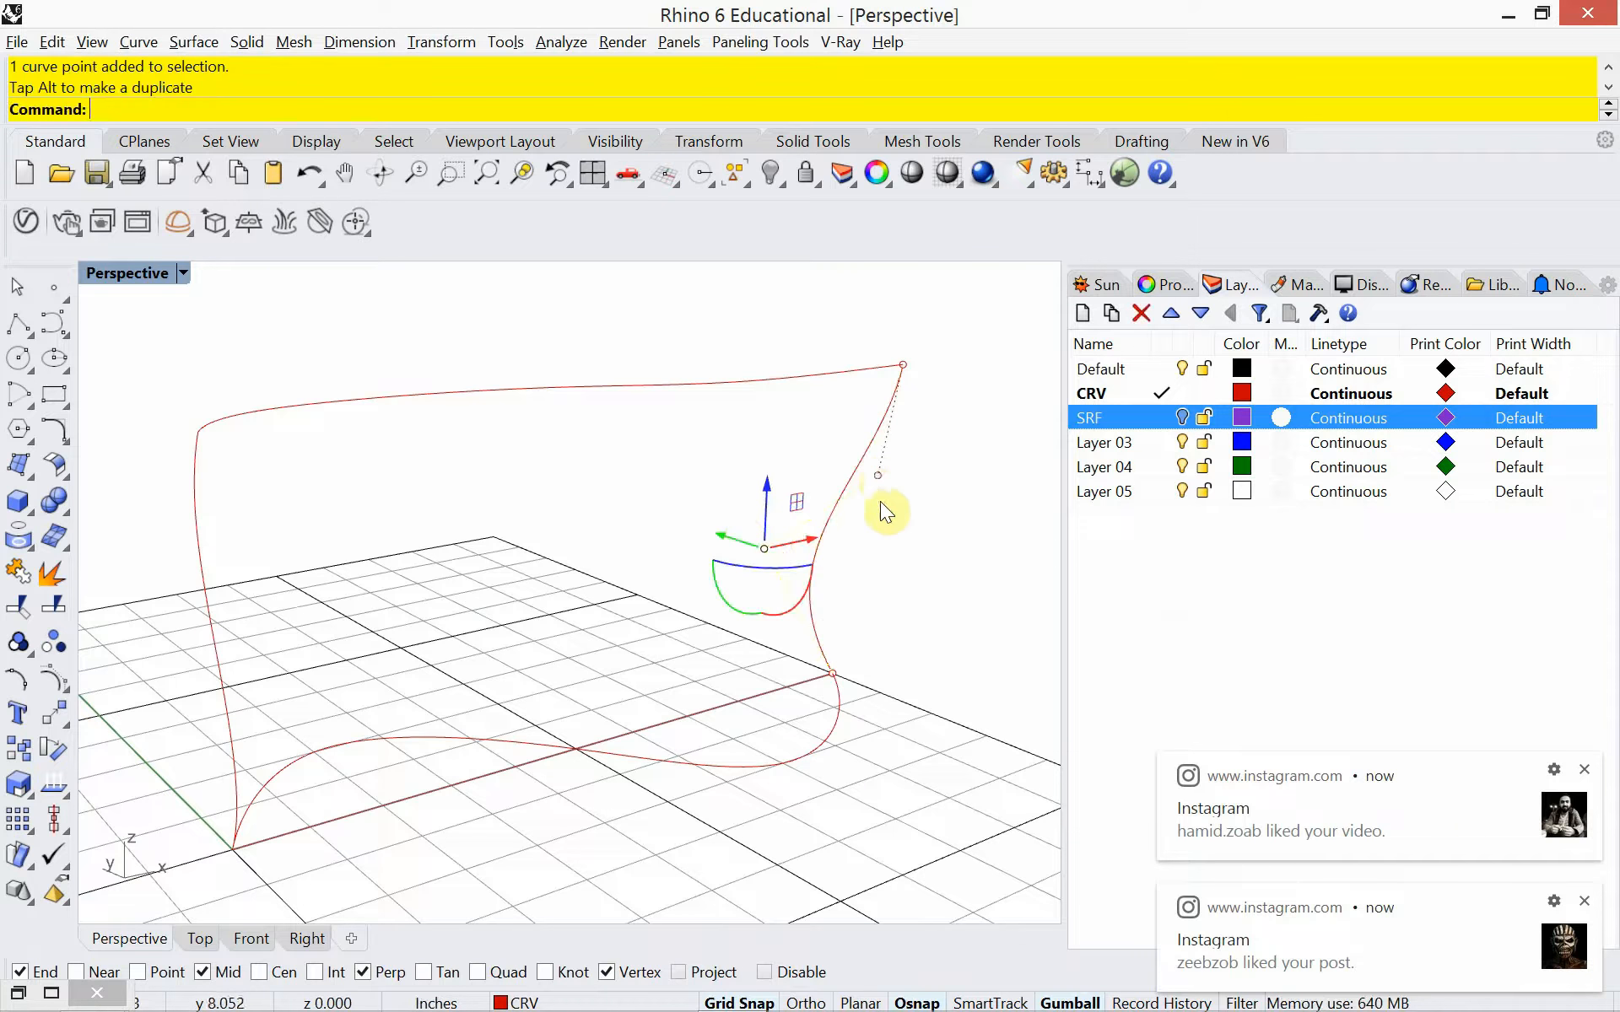
pyautogui.press('Escape')
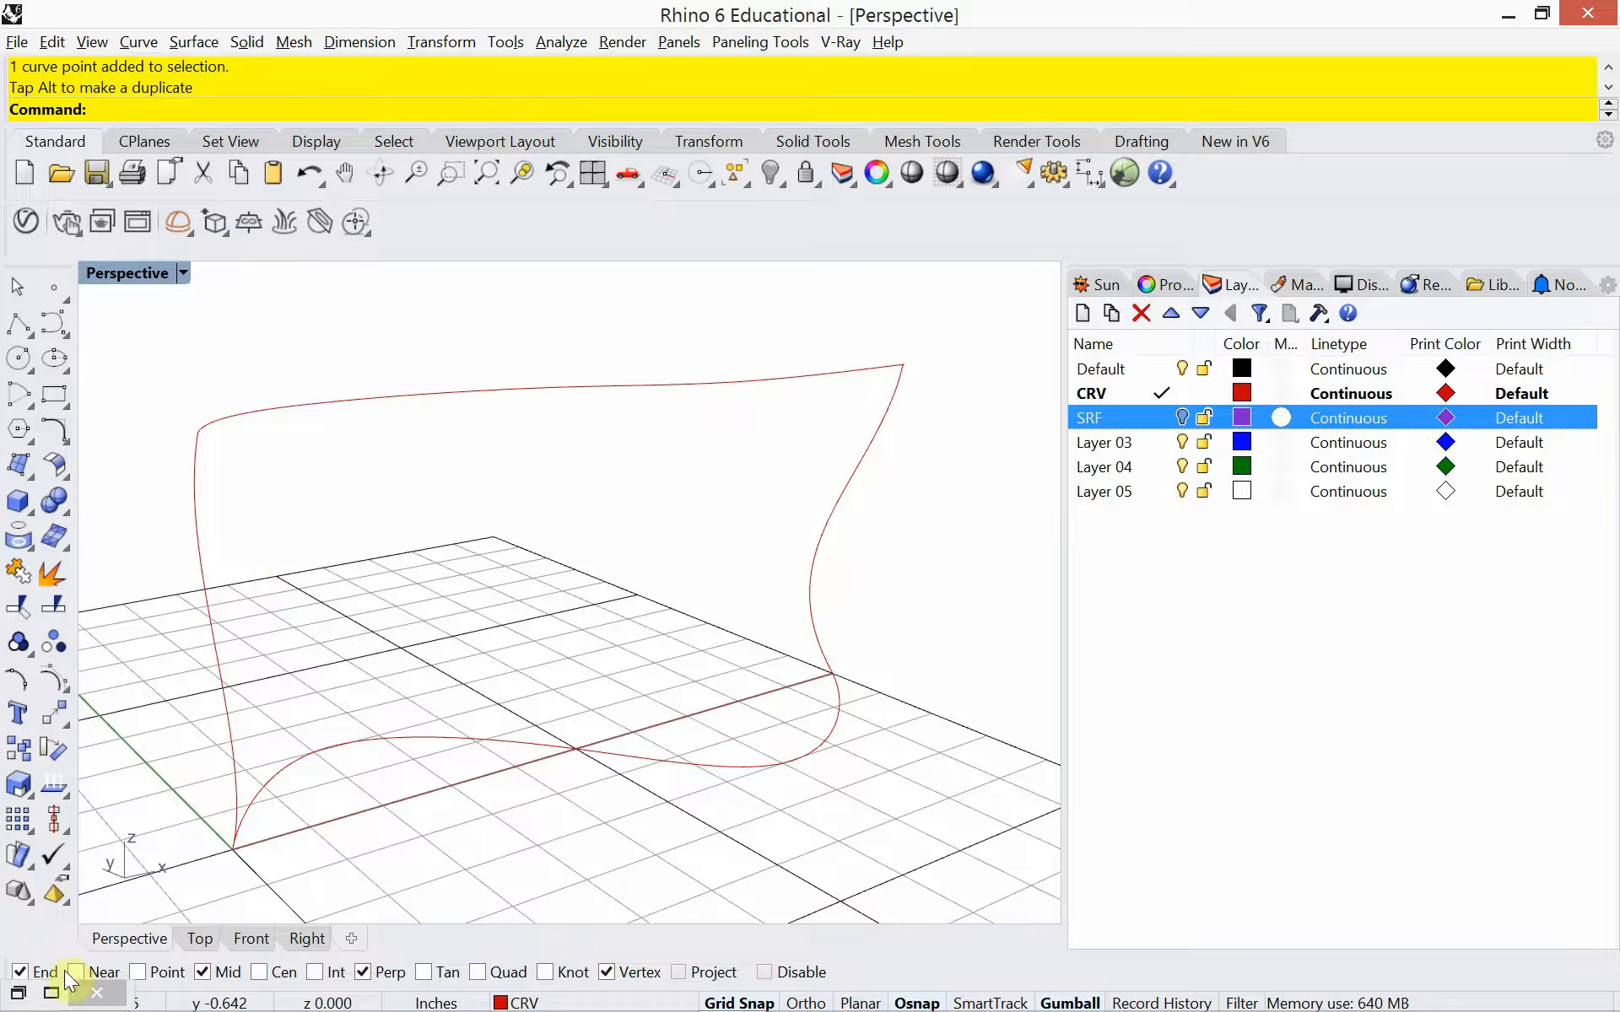
# Switch to the Grasshopper canvas to review the notes on Sweep 1 and Sweep 2, and return to Rhino
pyautogui.click(52, 993)
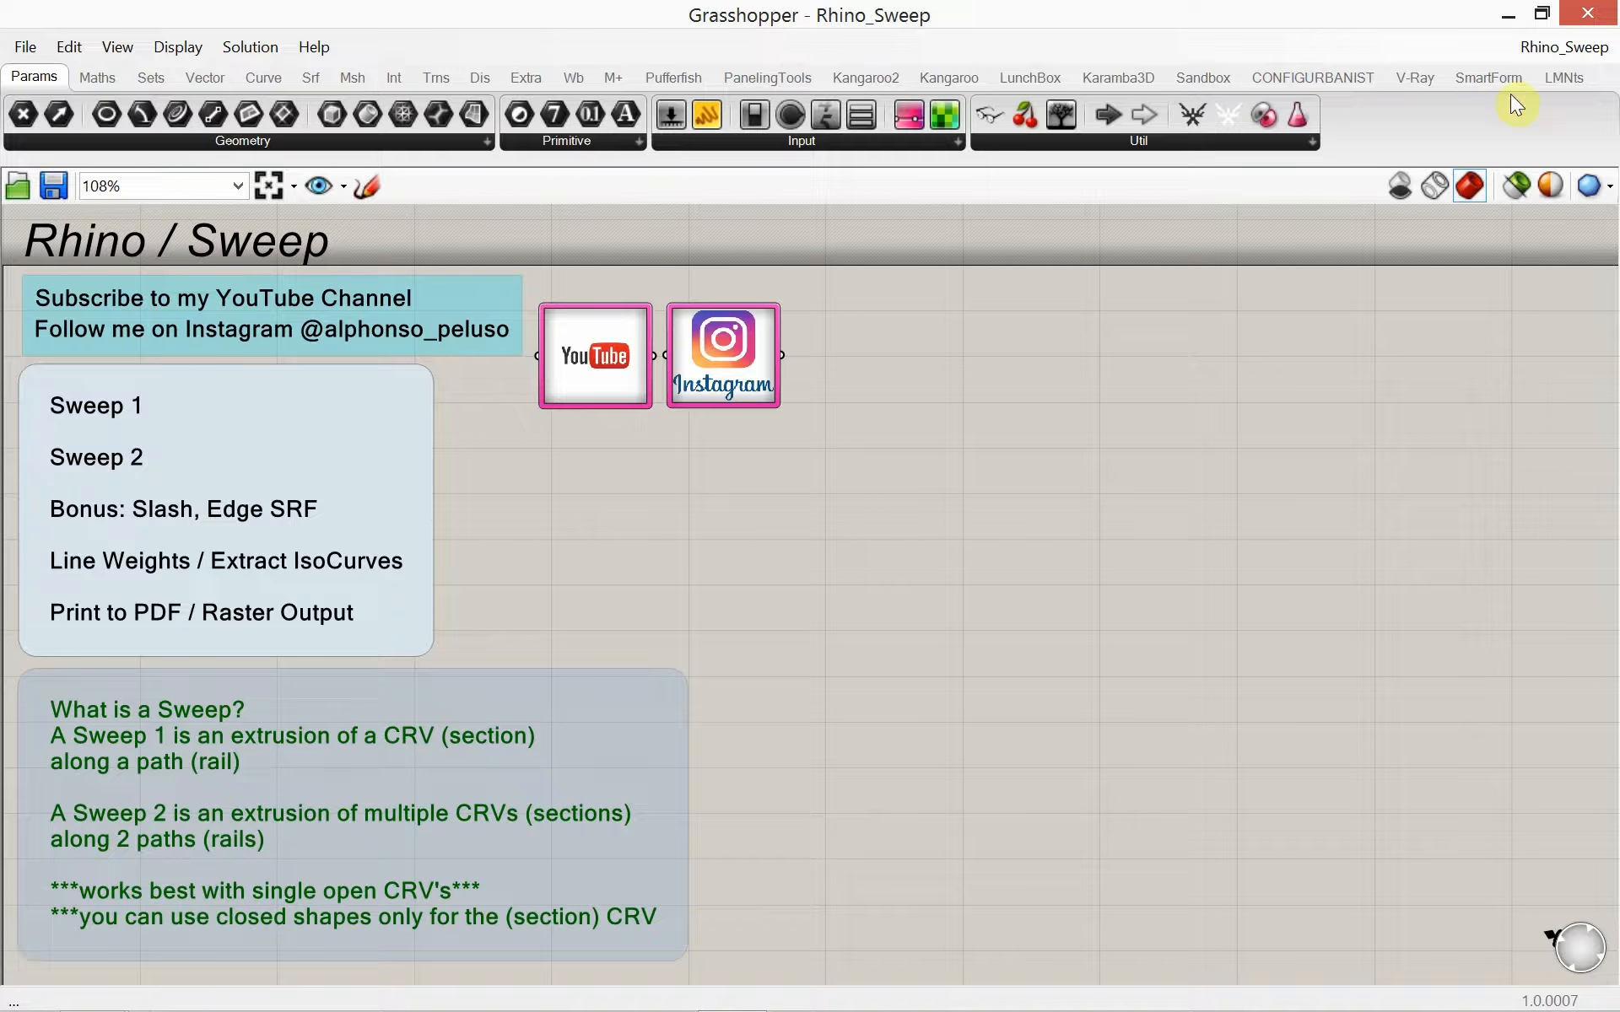
pyautogui.click(1541, 15)
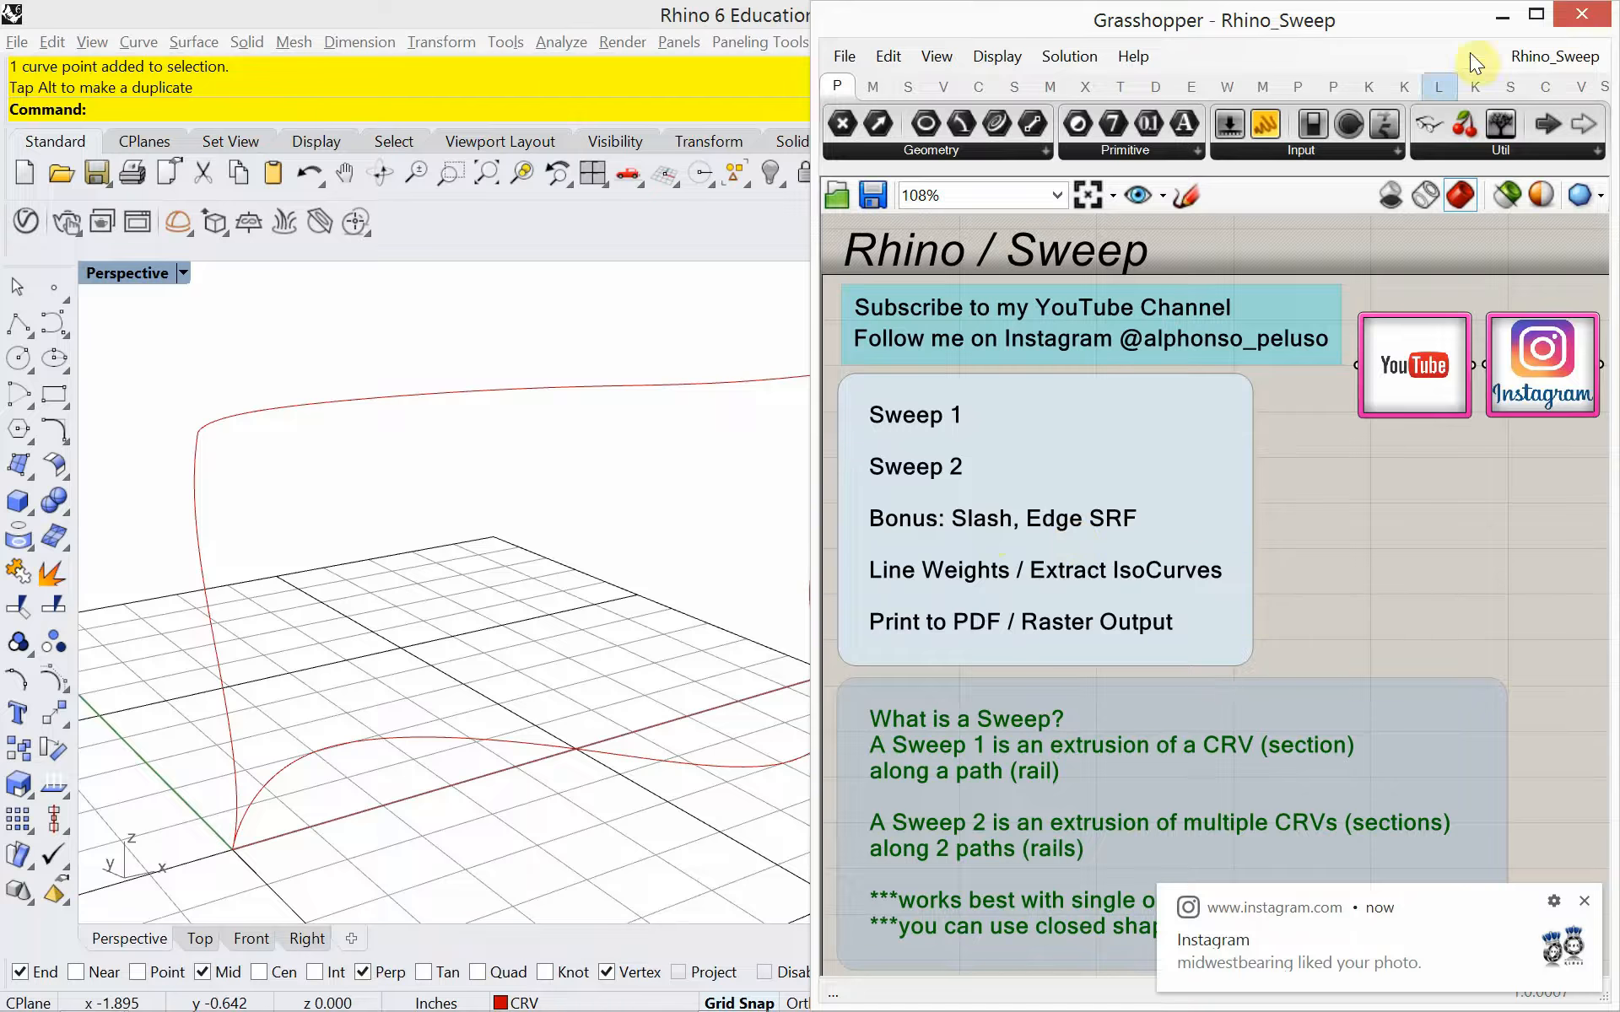
pyautogui.click(1499, 16)
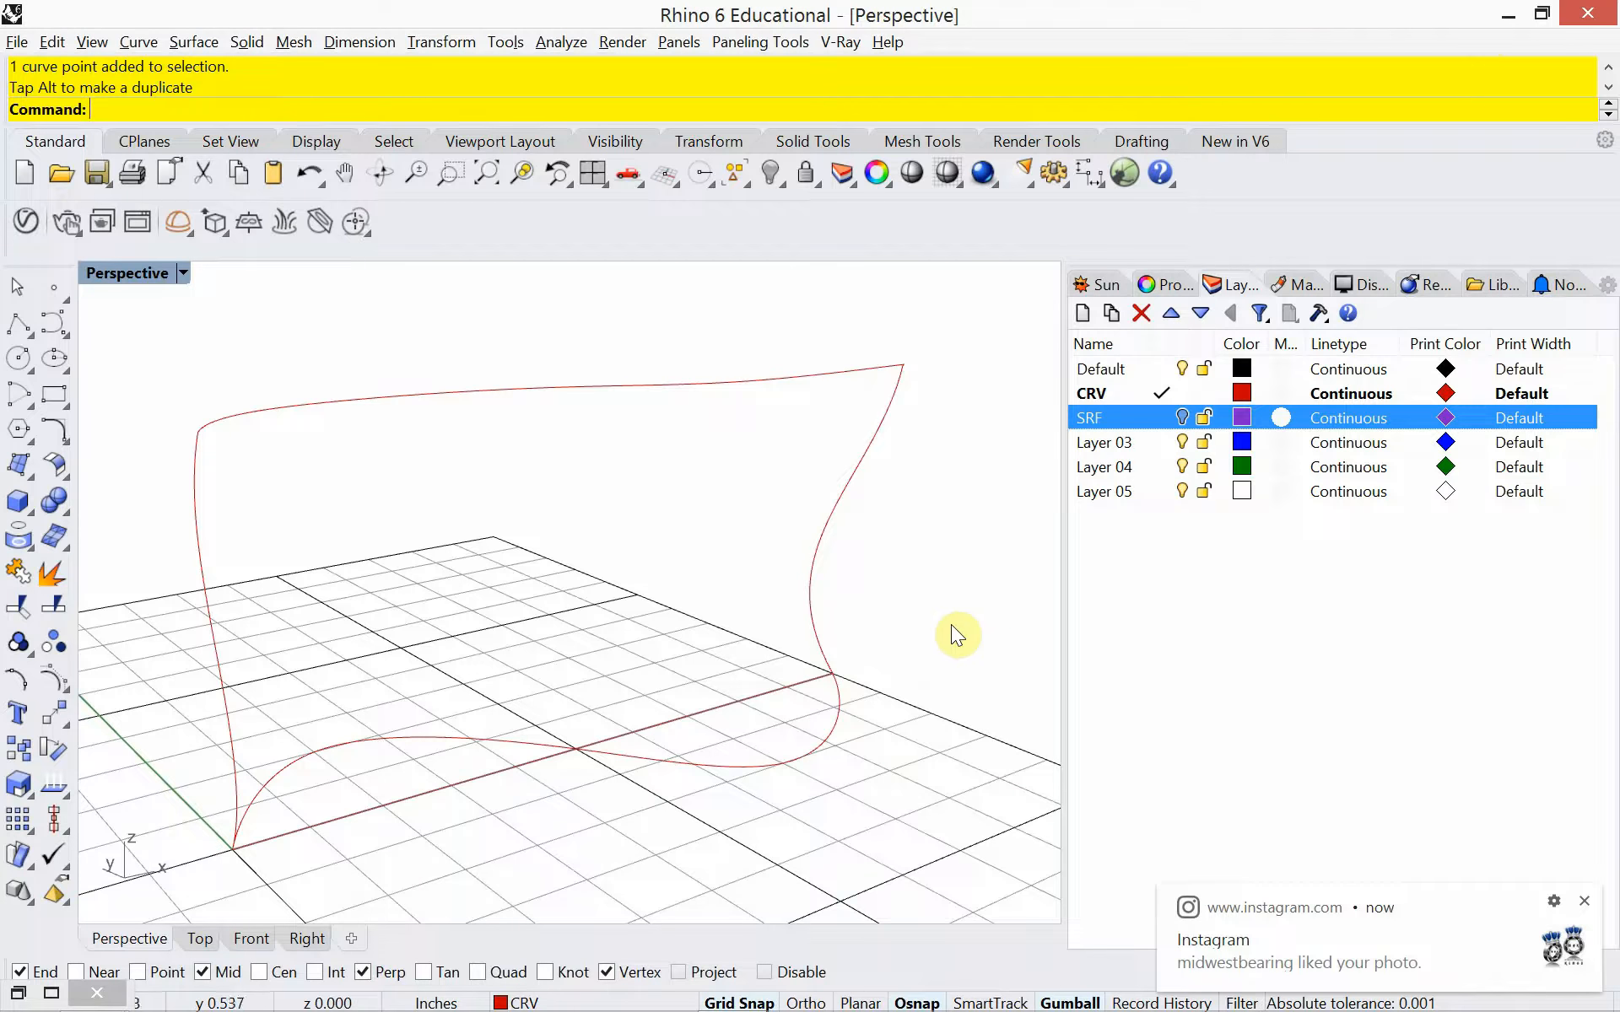
# Select the newly bent end profile and dismiss both Instagram notifications
pyautogui.click(219, 682)
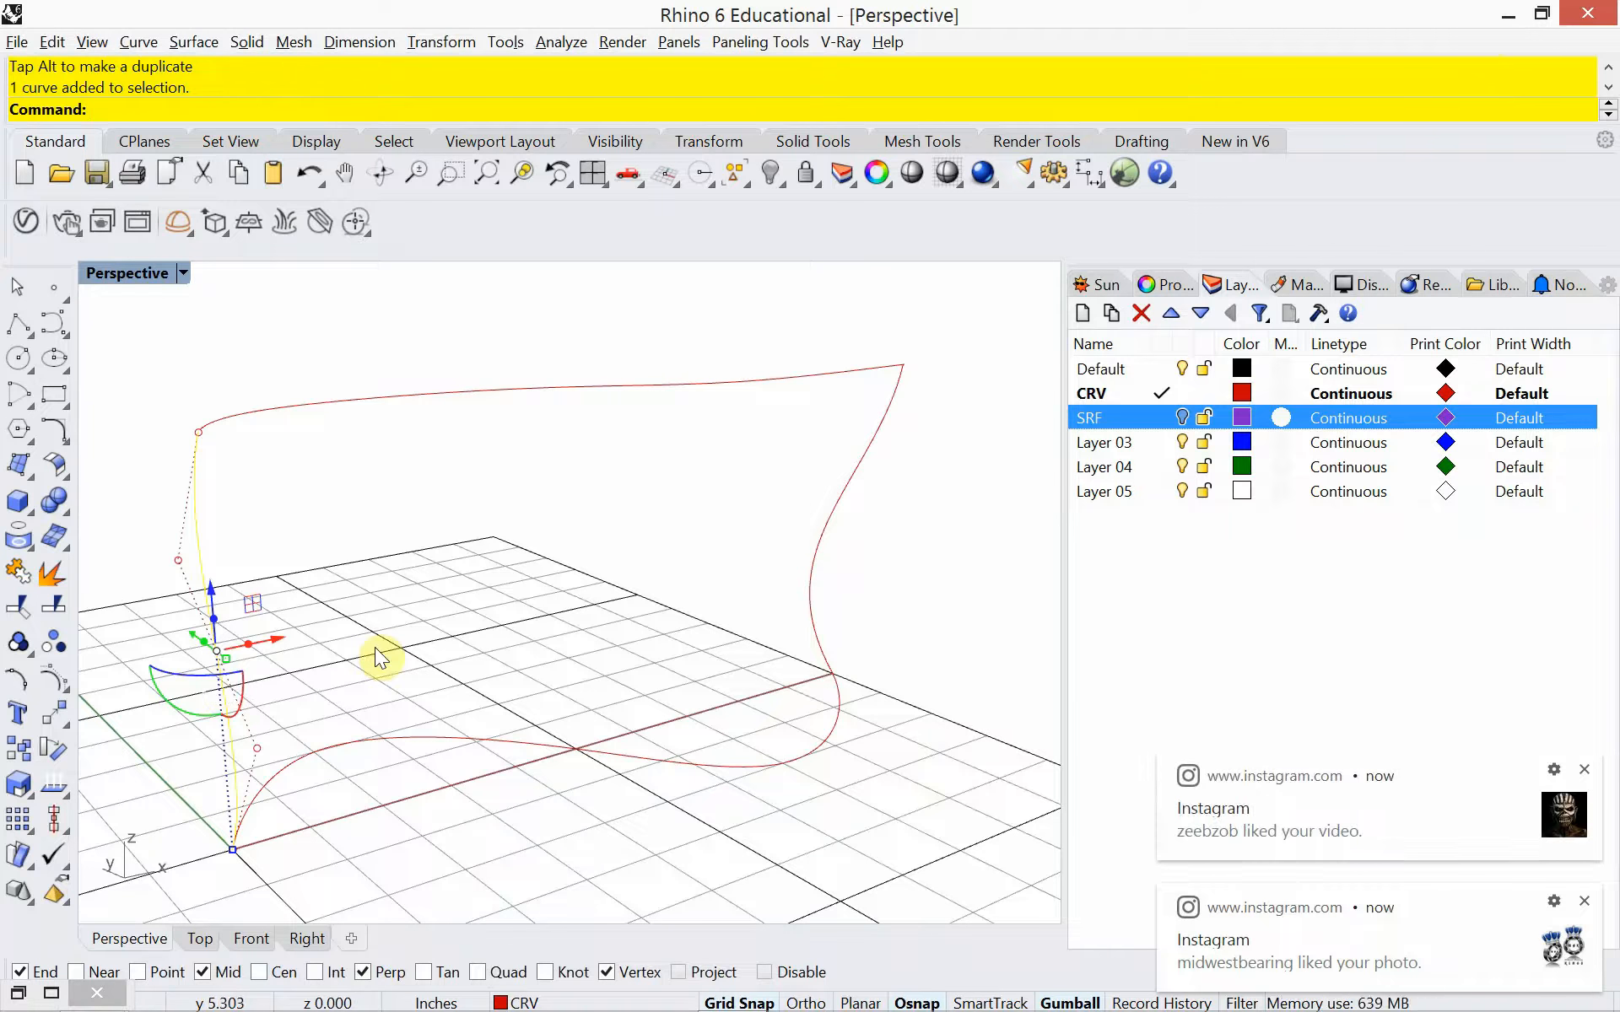
pyautogui.click(1583, 774)
pyautogui.click(1583, 901)
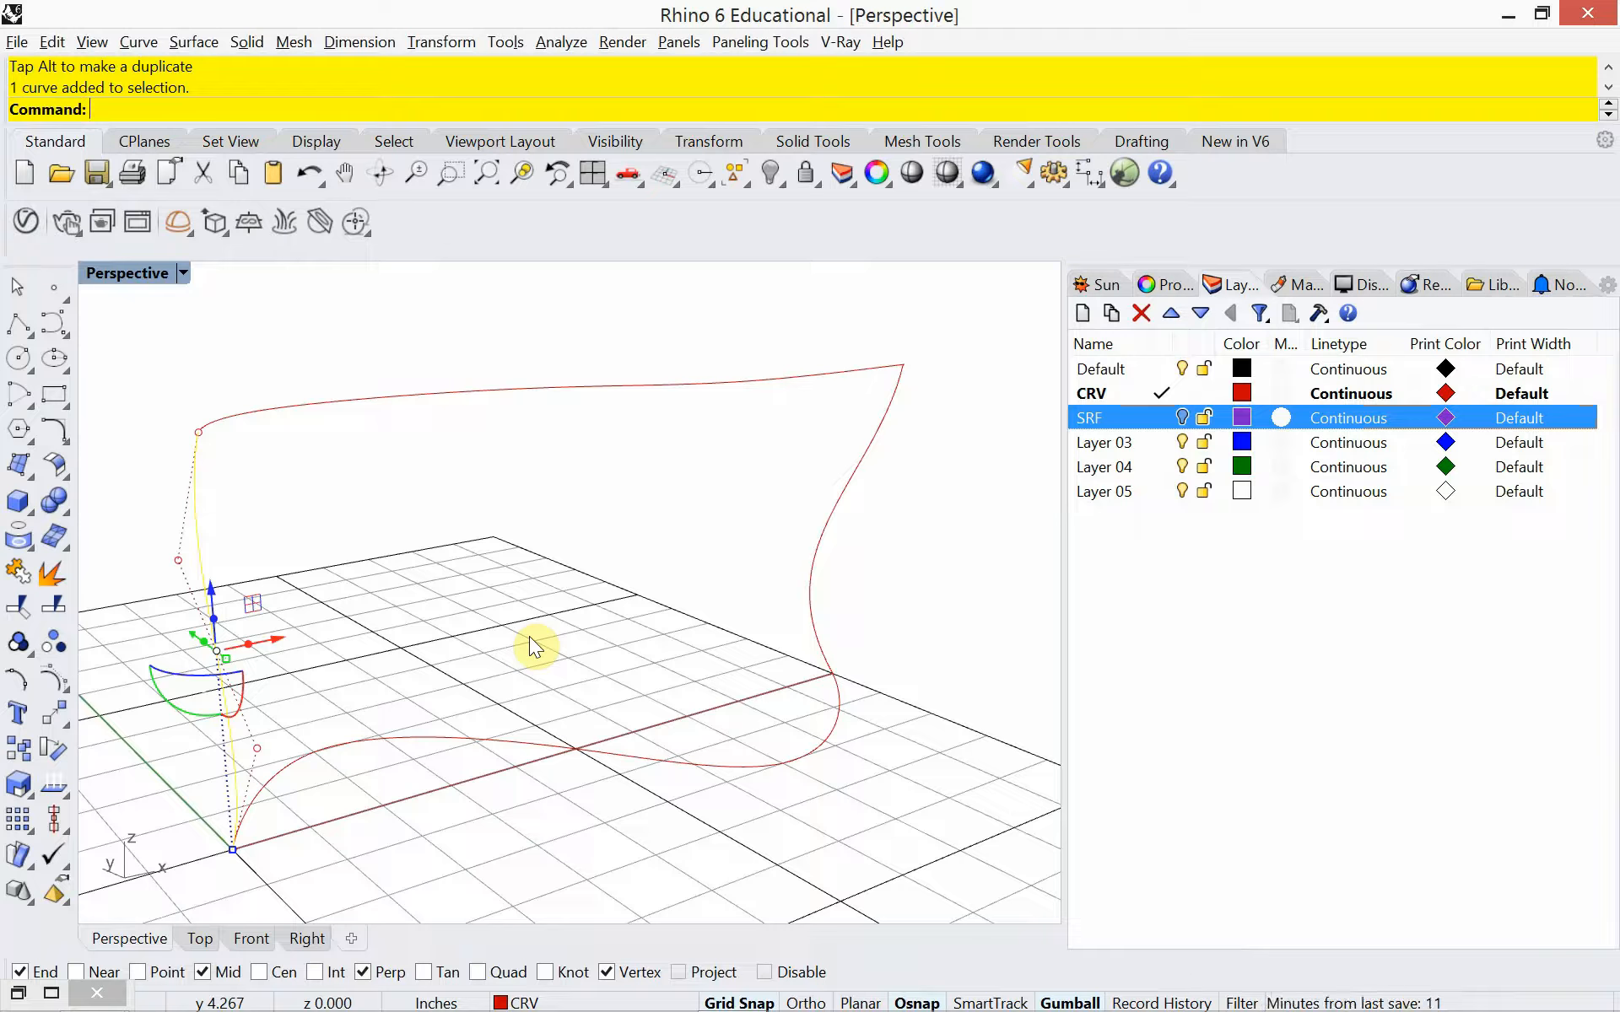
# Create an EdgeSrf surface from the two curved end profiles, the ground S-curve and the elevated rail
pyautogui.write('EdgeSrf')
pyautogui.press('Return')
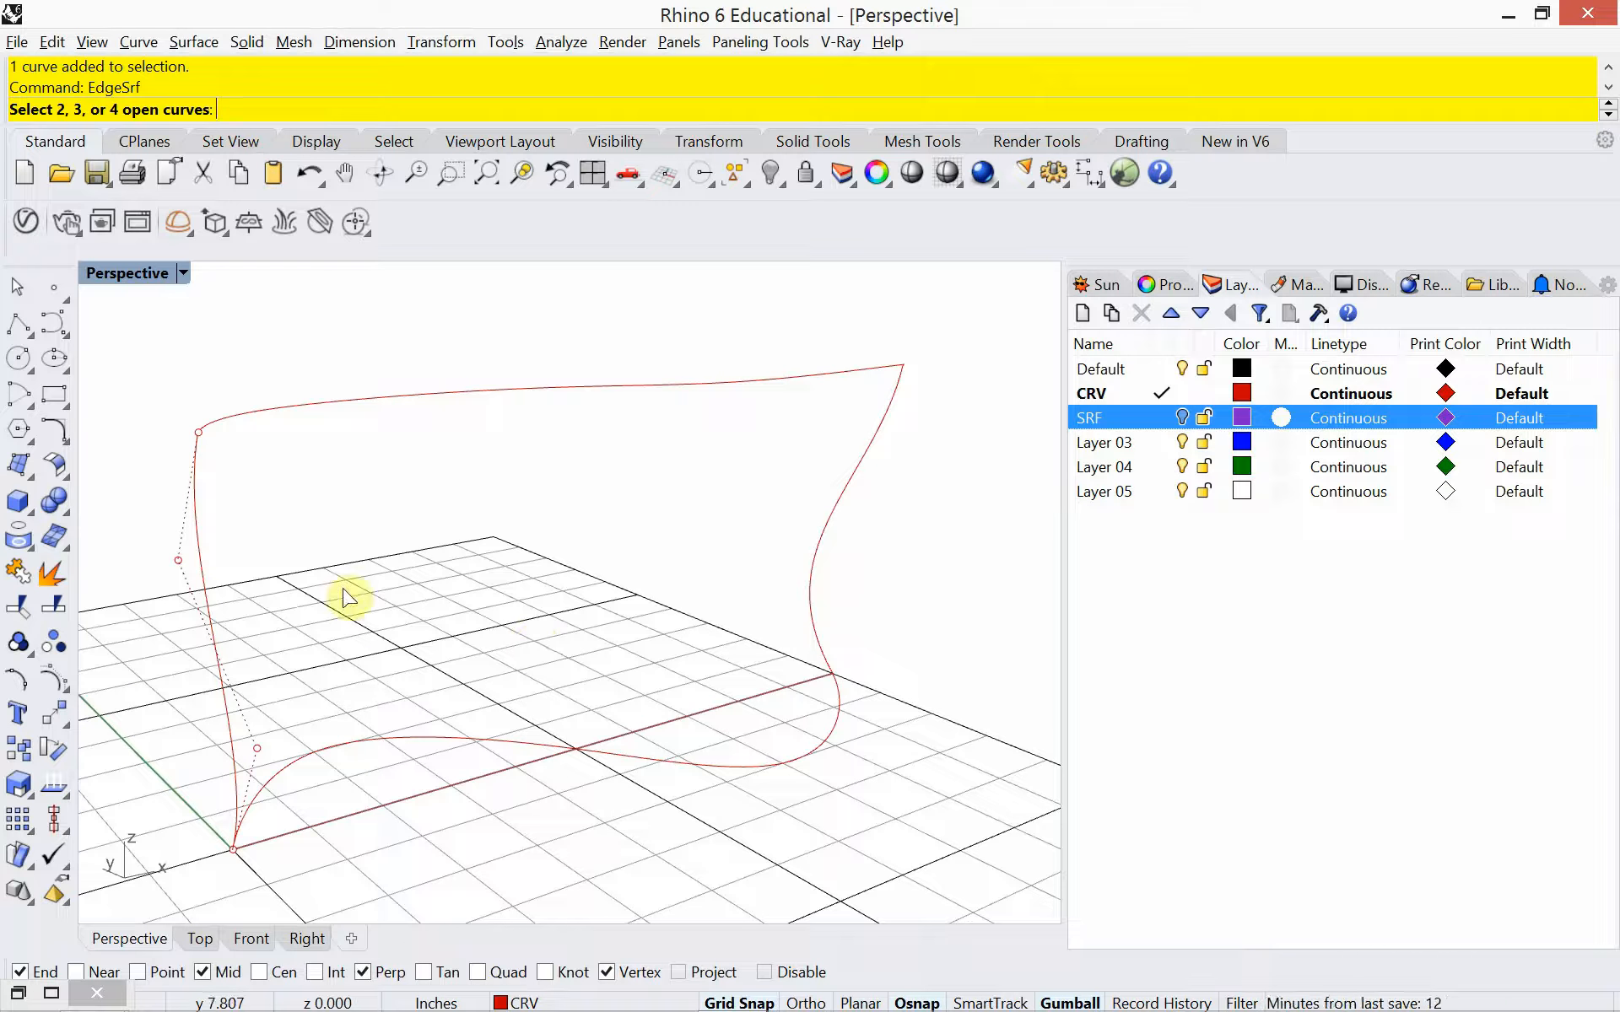
pyautogui.click(209, 568)
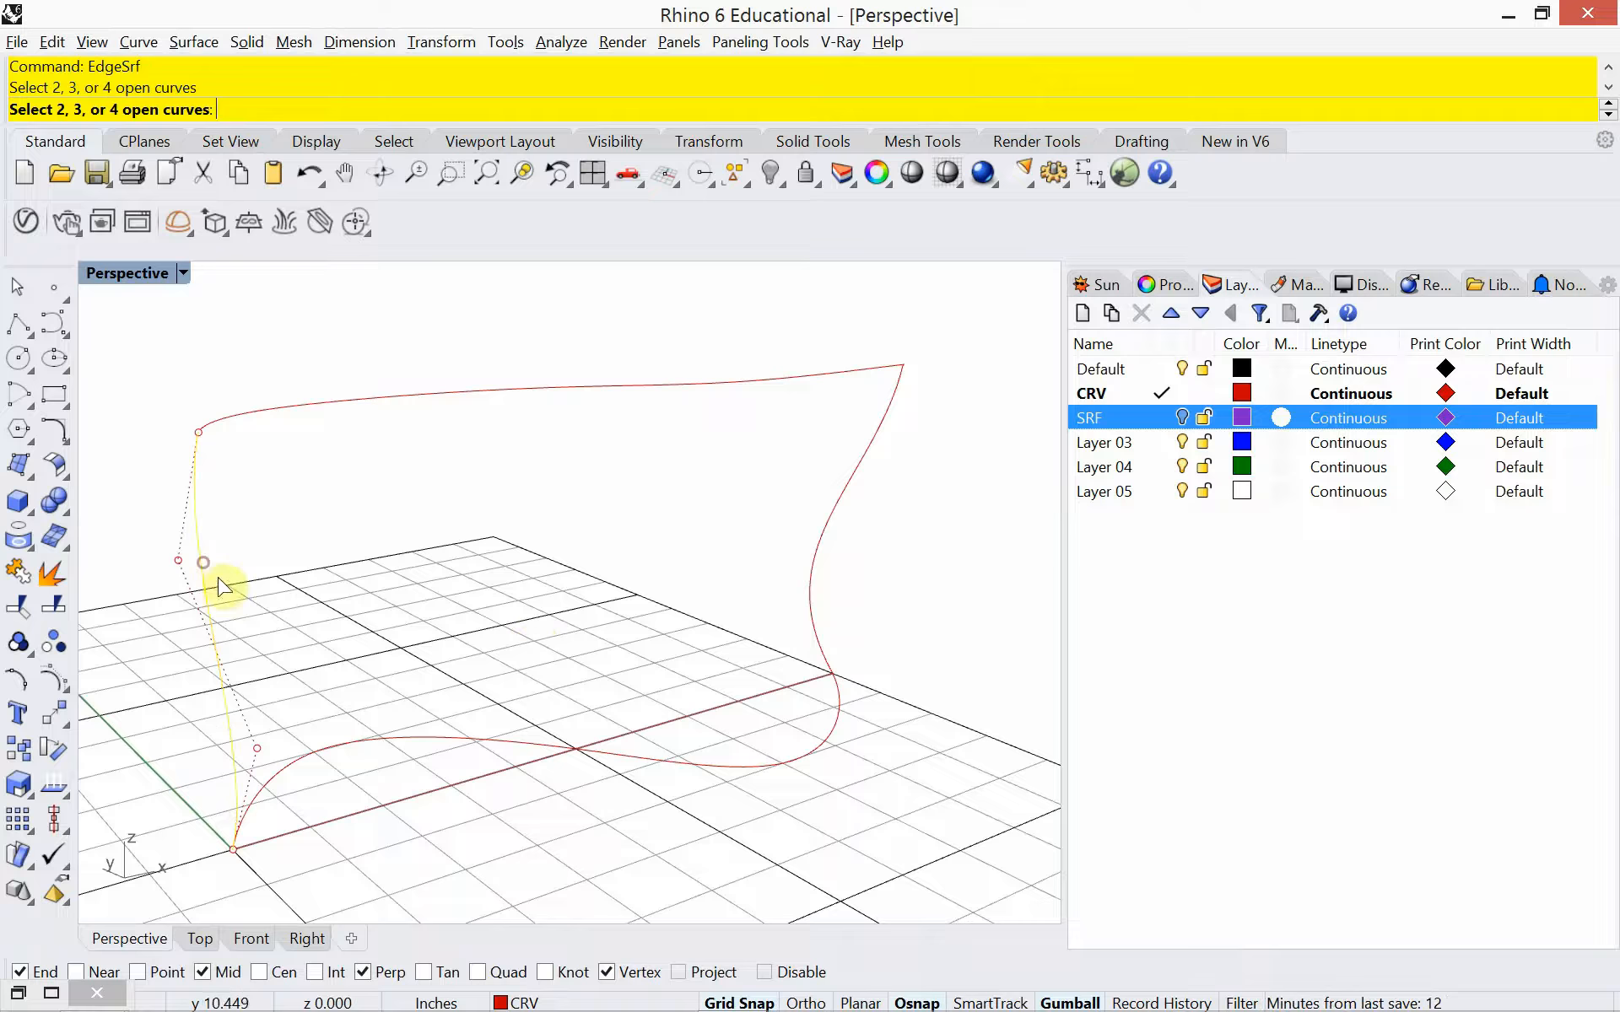
pyautogui.click(412, 736)
pyautogui.click(826, 531)
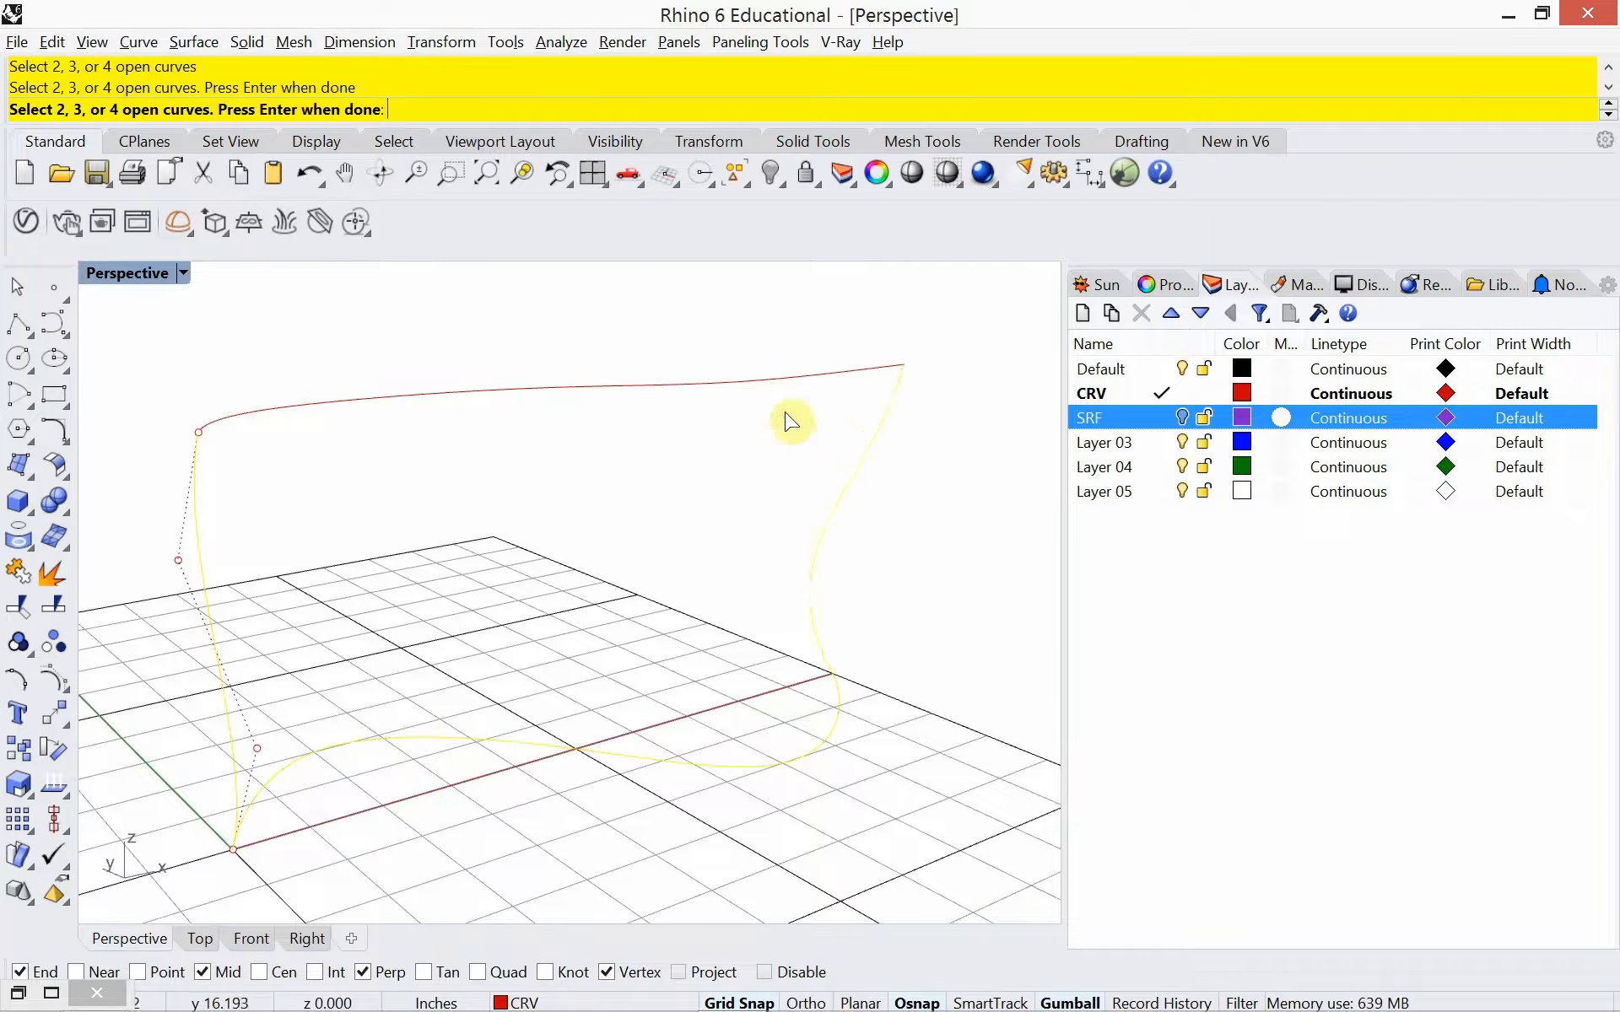
pyautogui.click(778, 379)
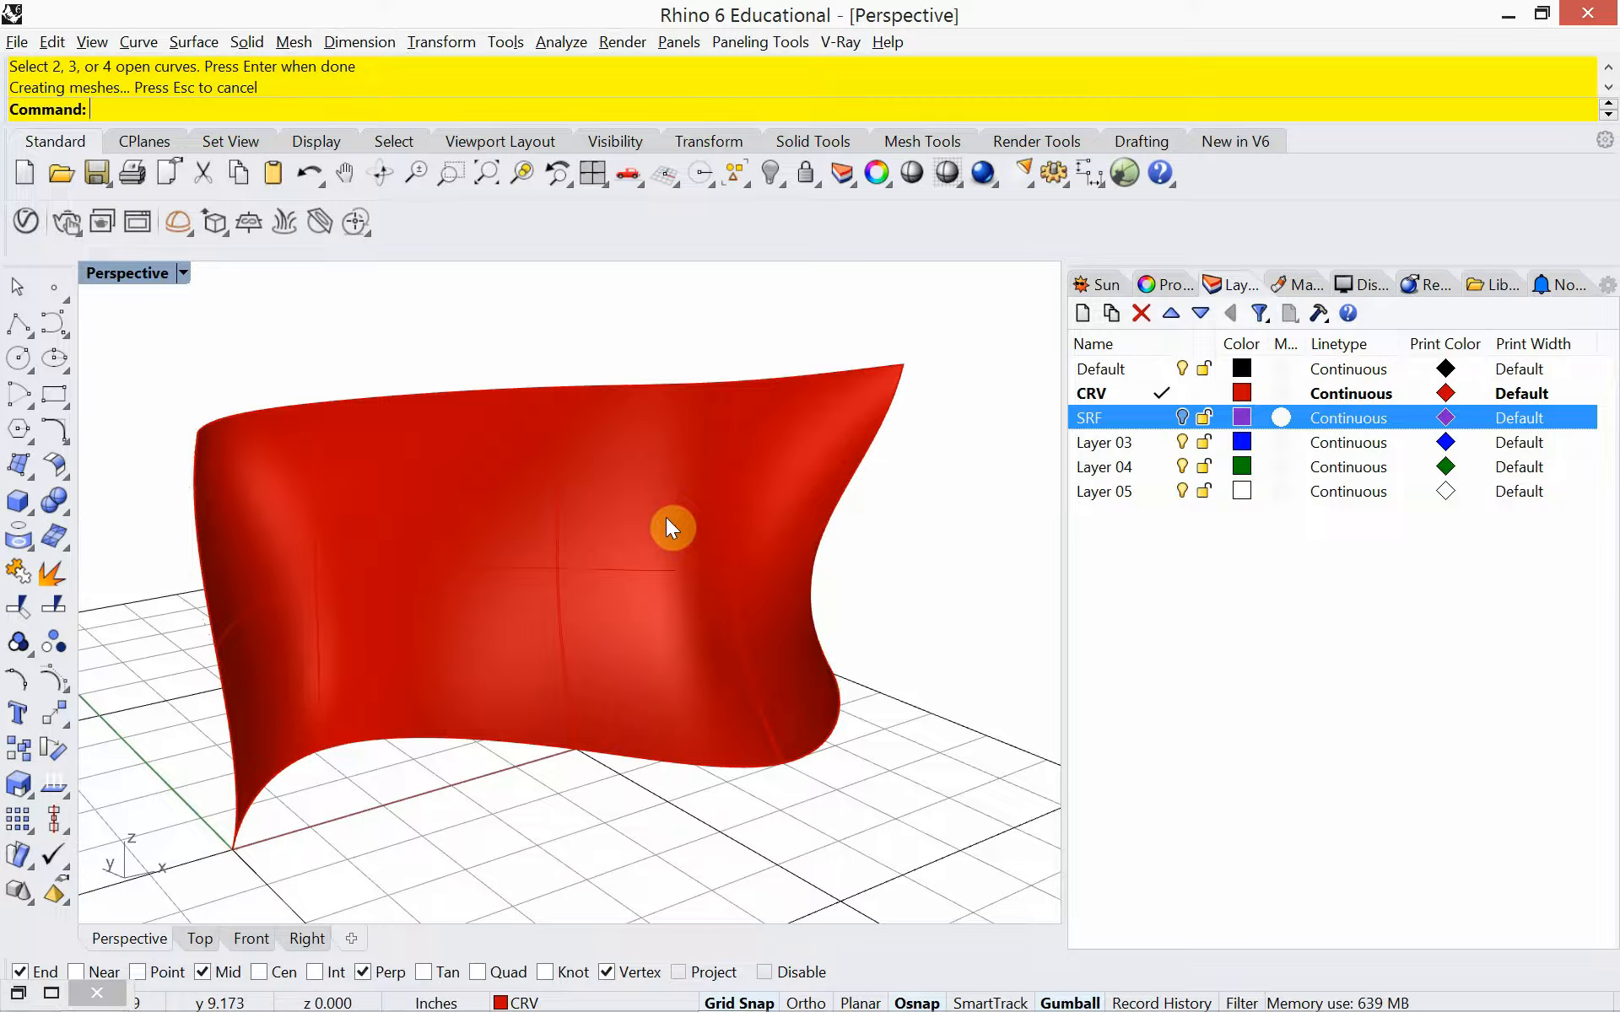
# Rebuild the edge surface with point counts of 50 in U and V at degree 3, then deselect it
pyautogui.click(667, 521)
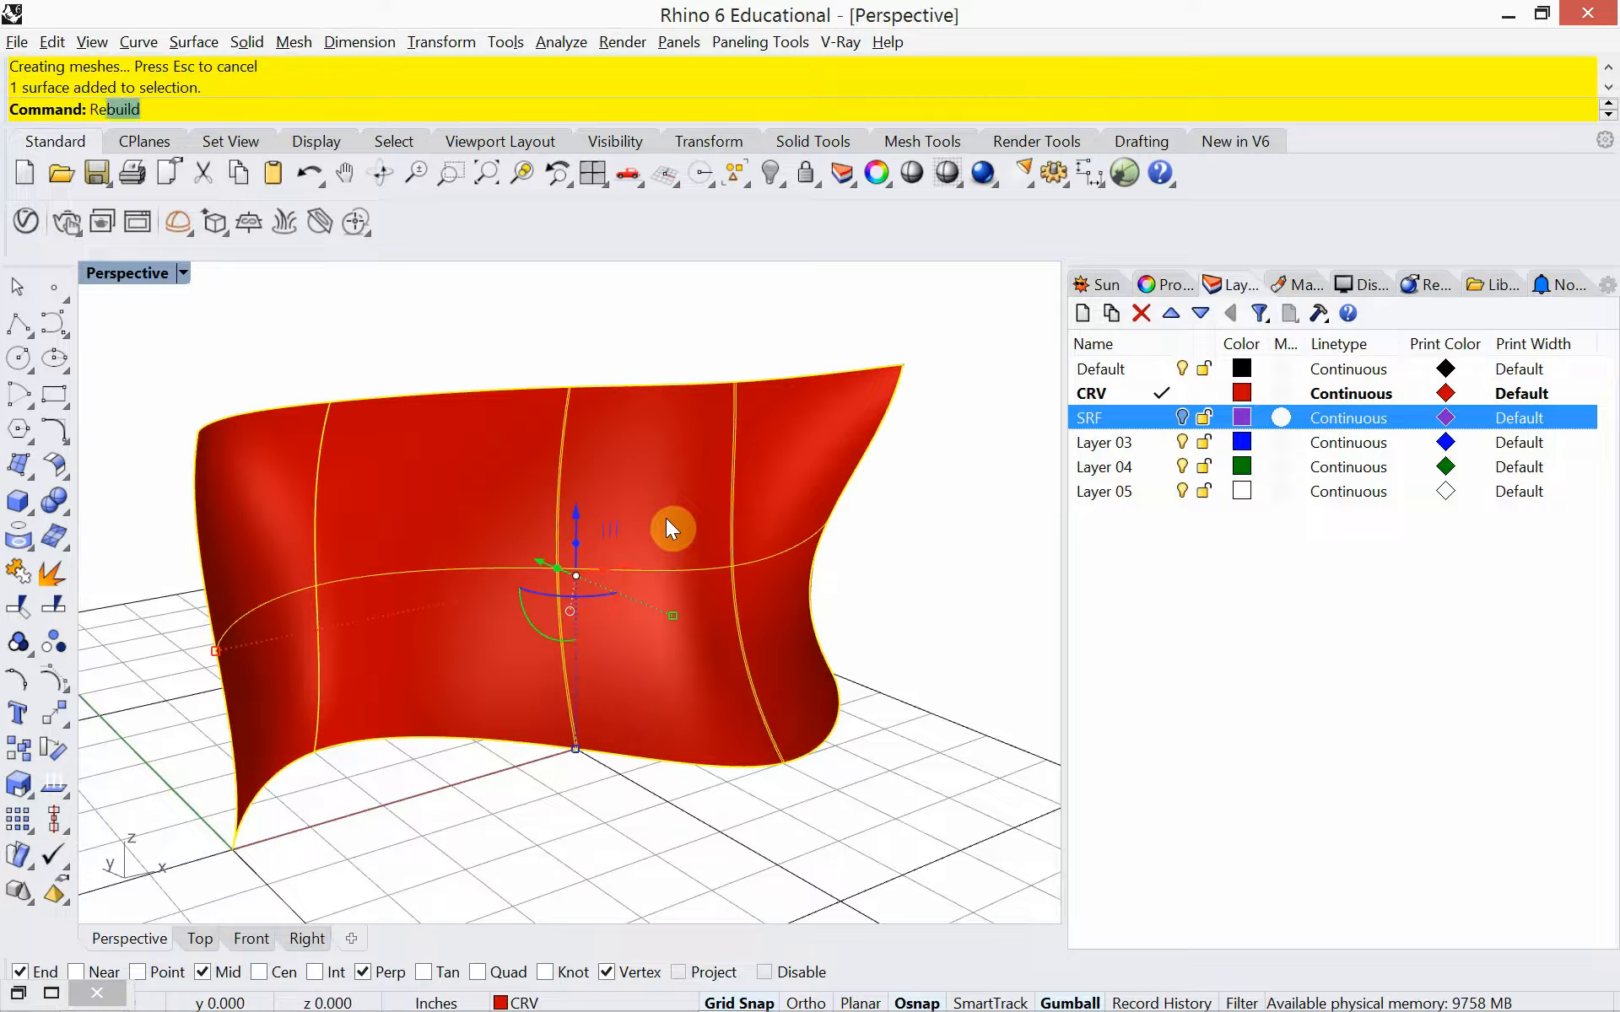
pyautogui.write('build')
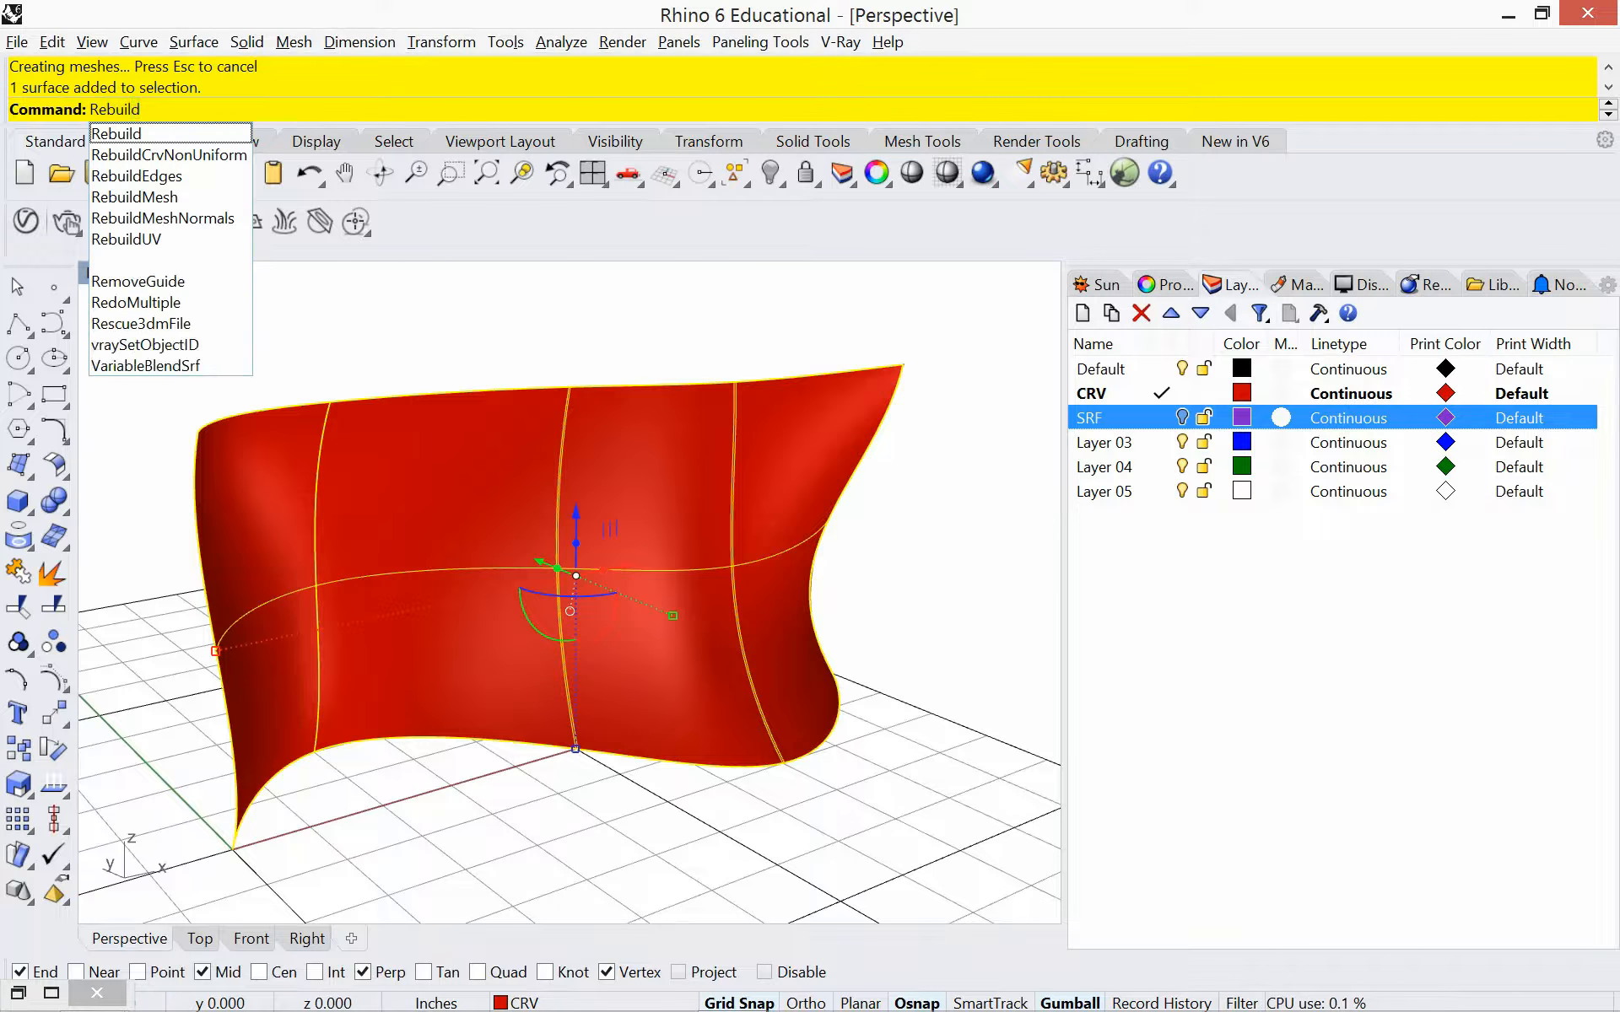
pyautogui.press('Return')
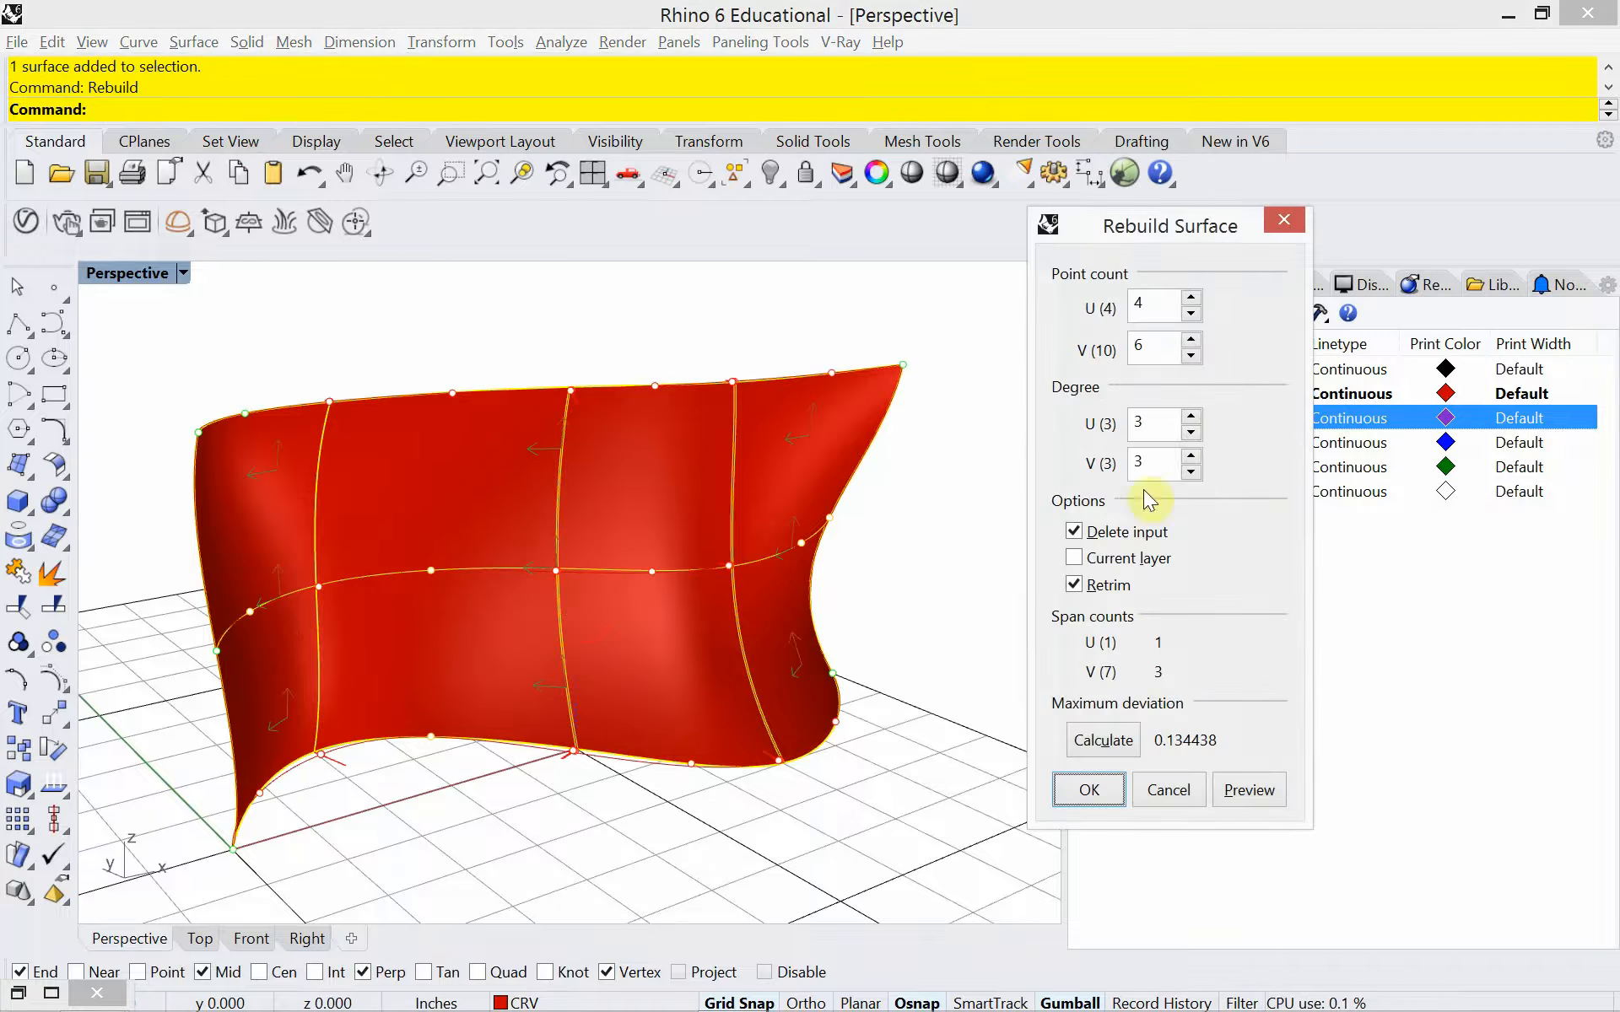
pyautogui.doubleClick(1150, 349)
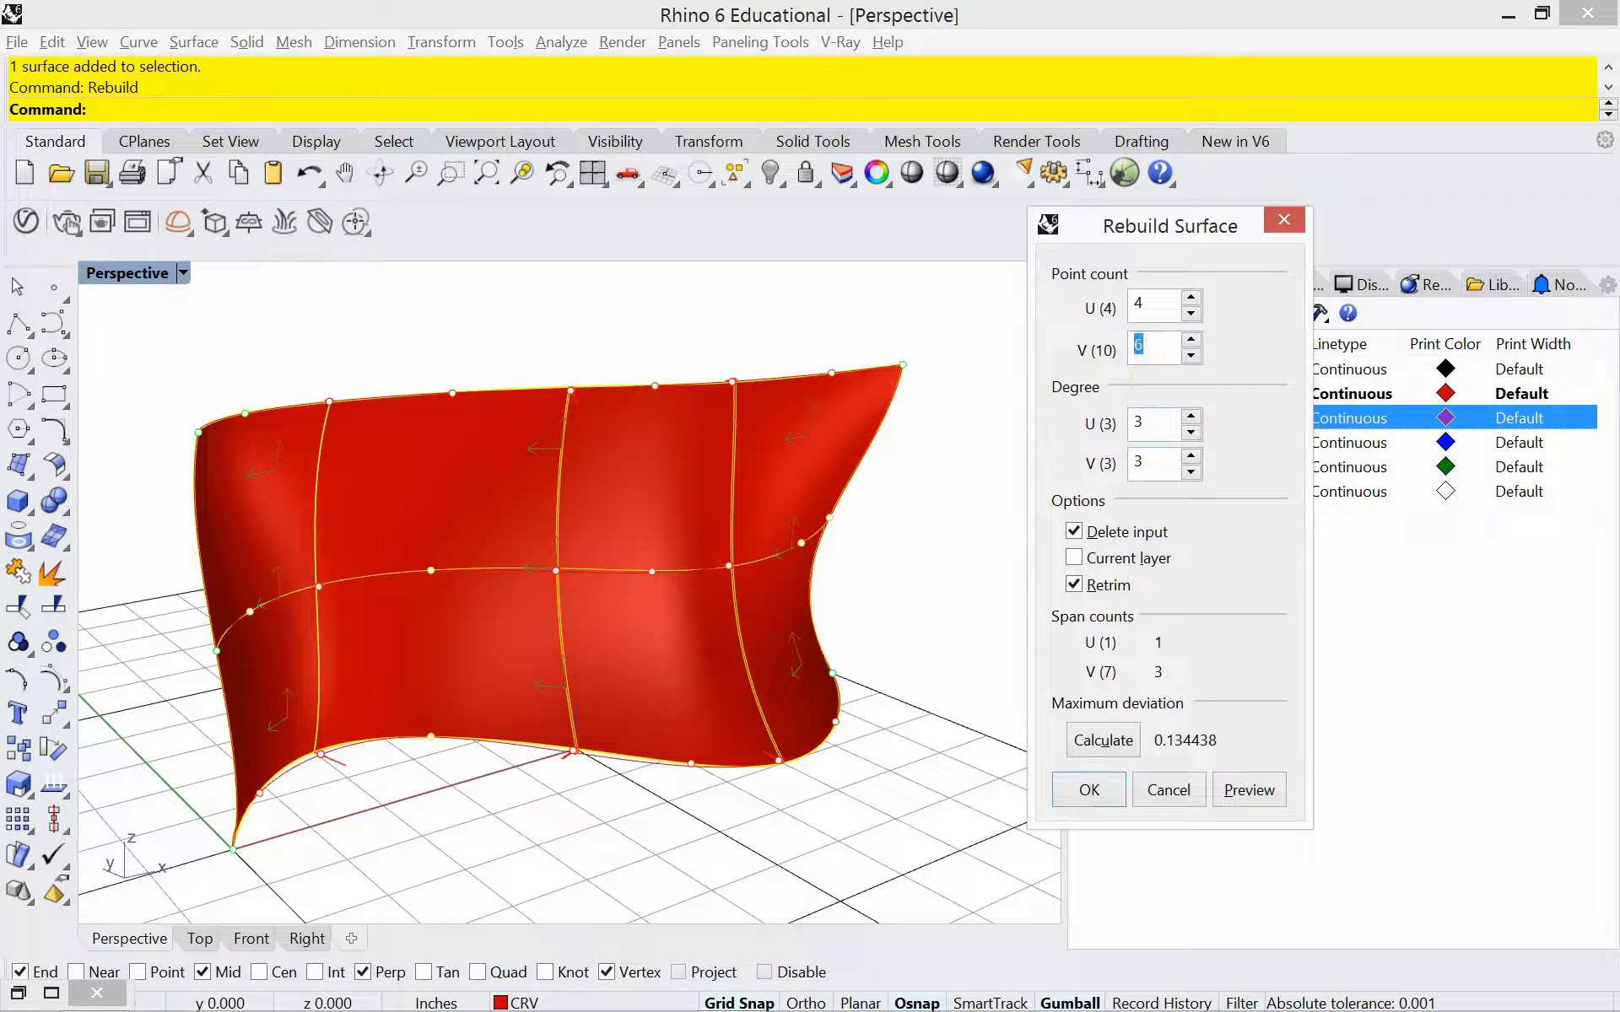
pyautogui.doubleClick(1164, 305)
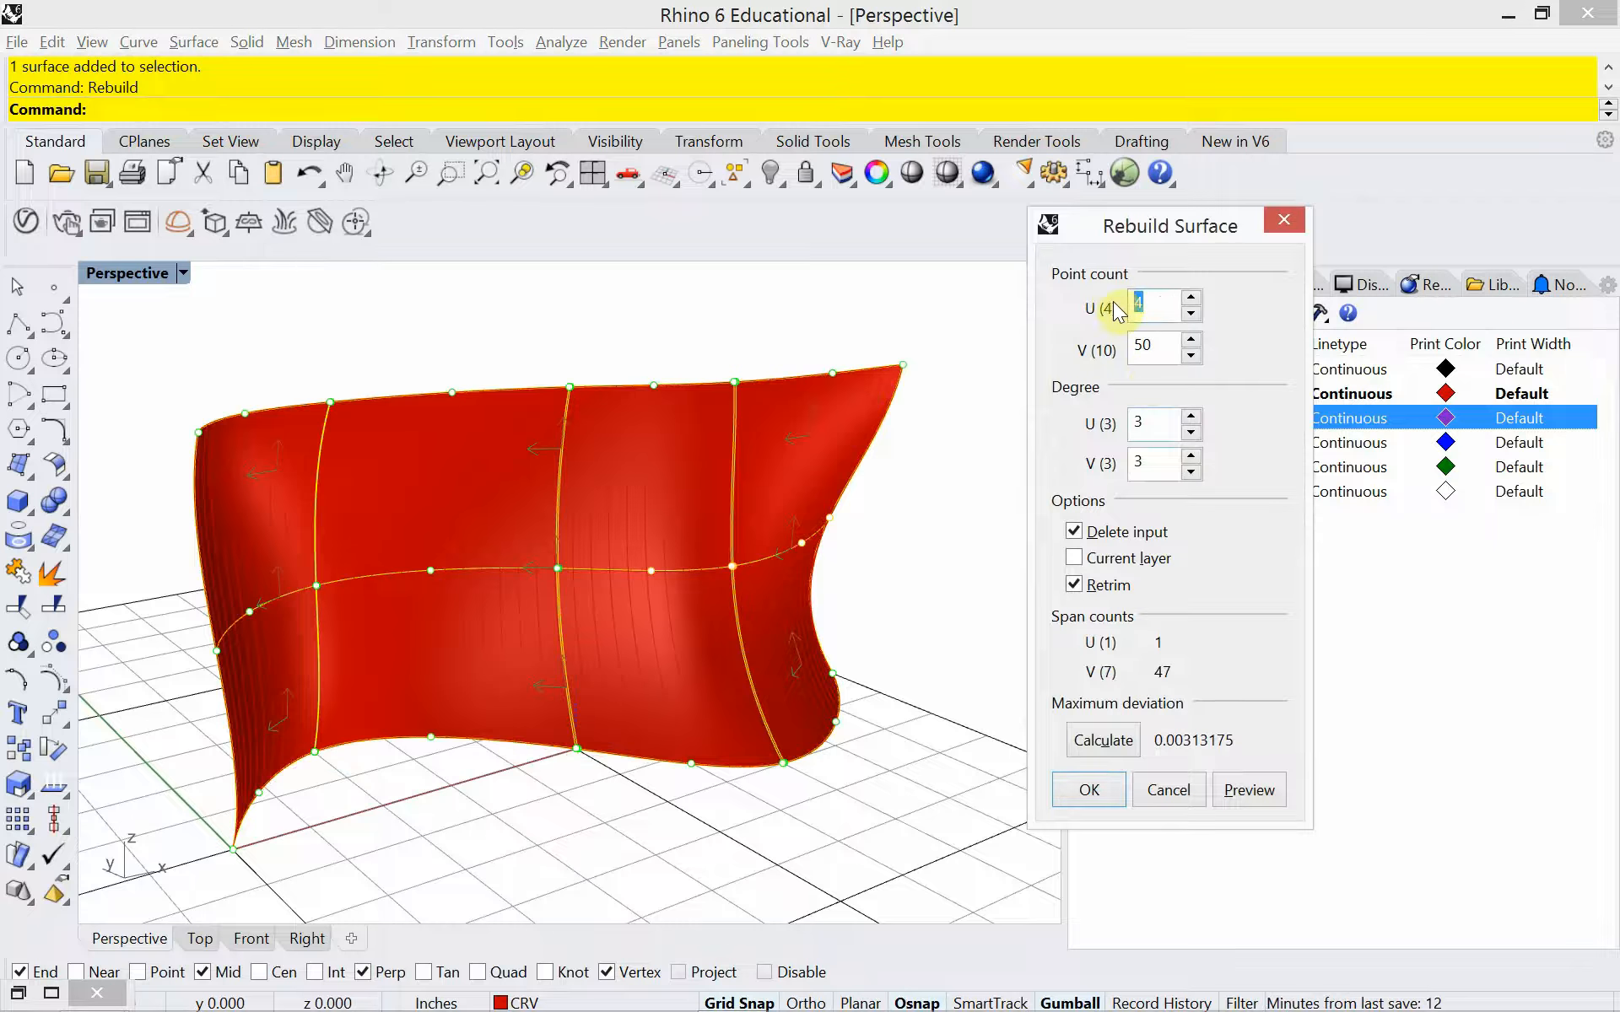
pyautogui.click(1093, 790)
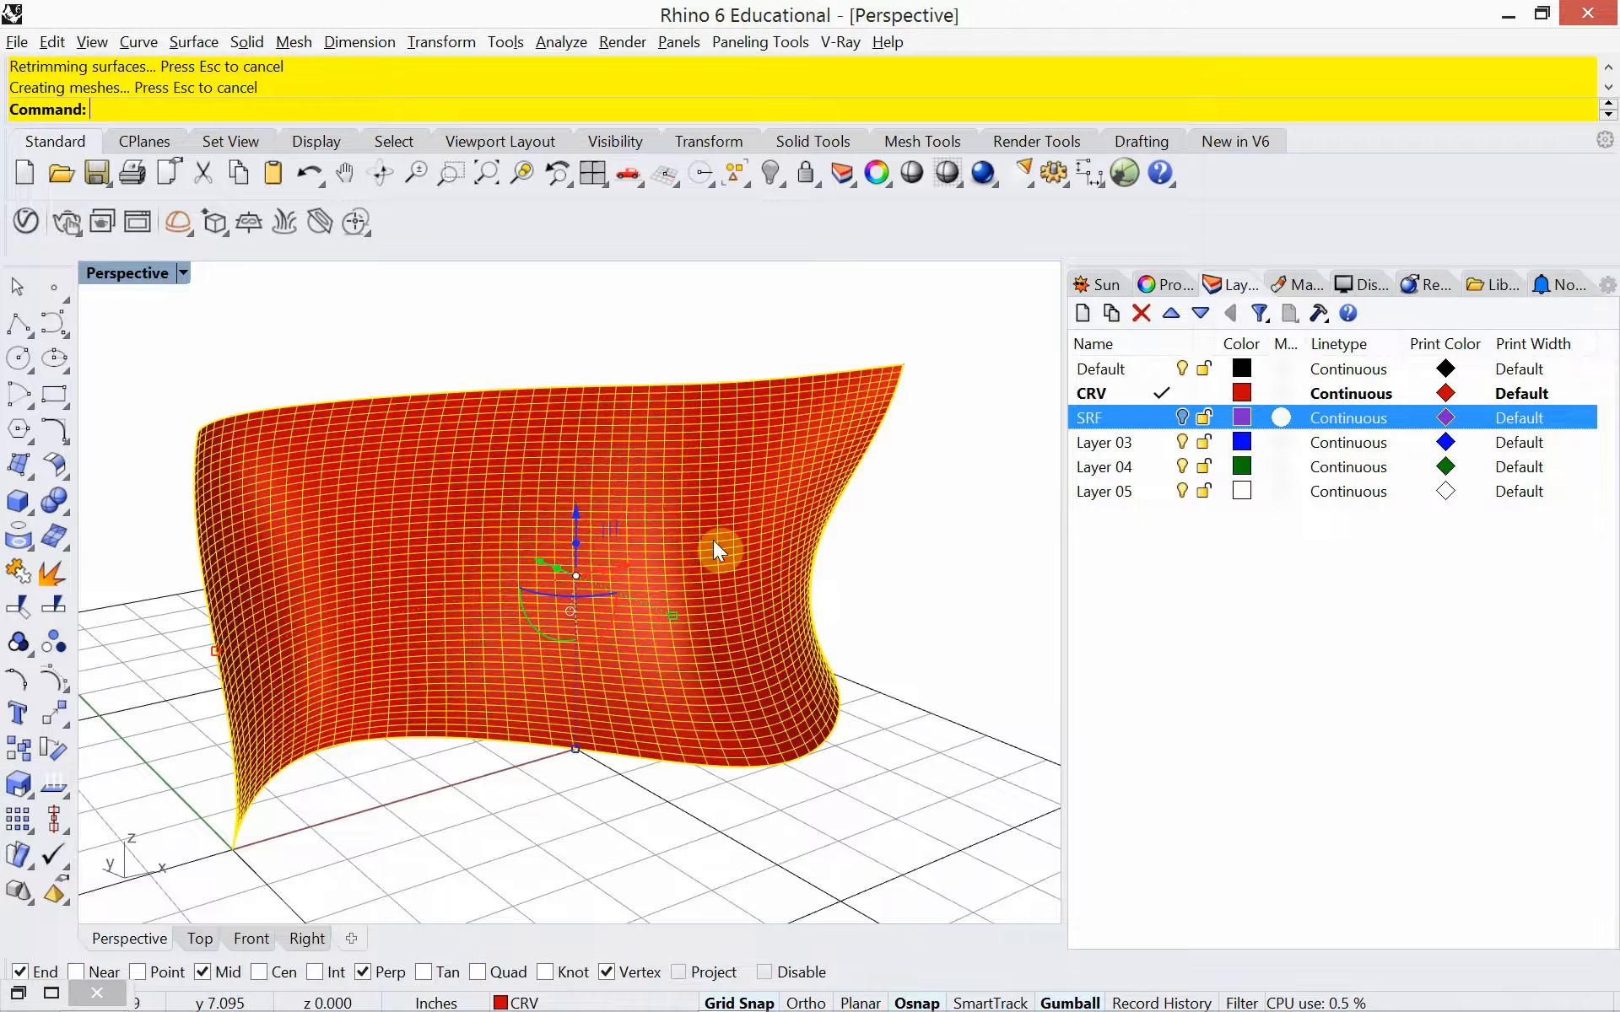
pyautogui.click(538, 351)
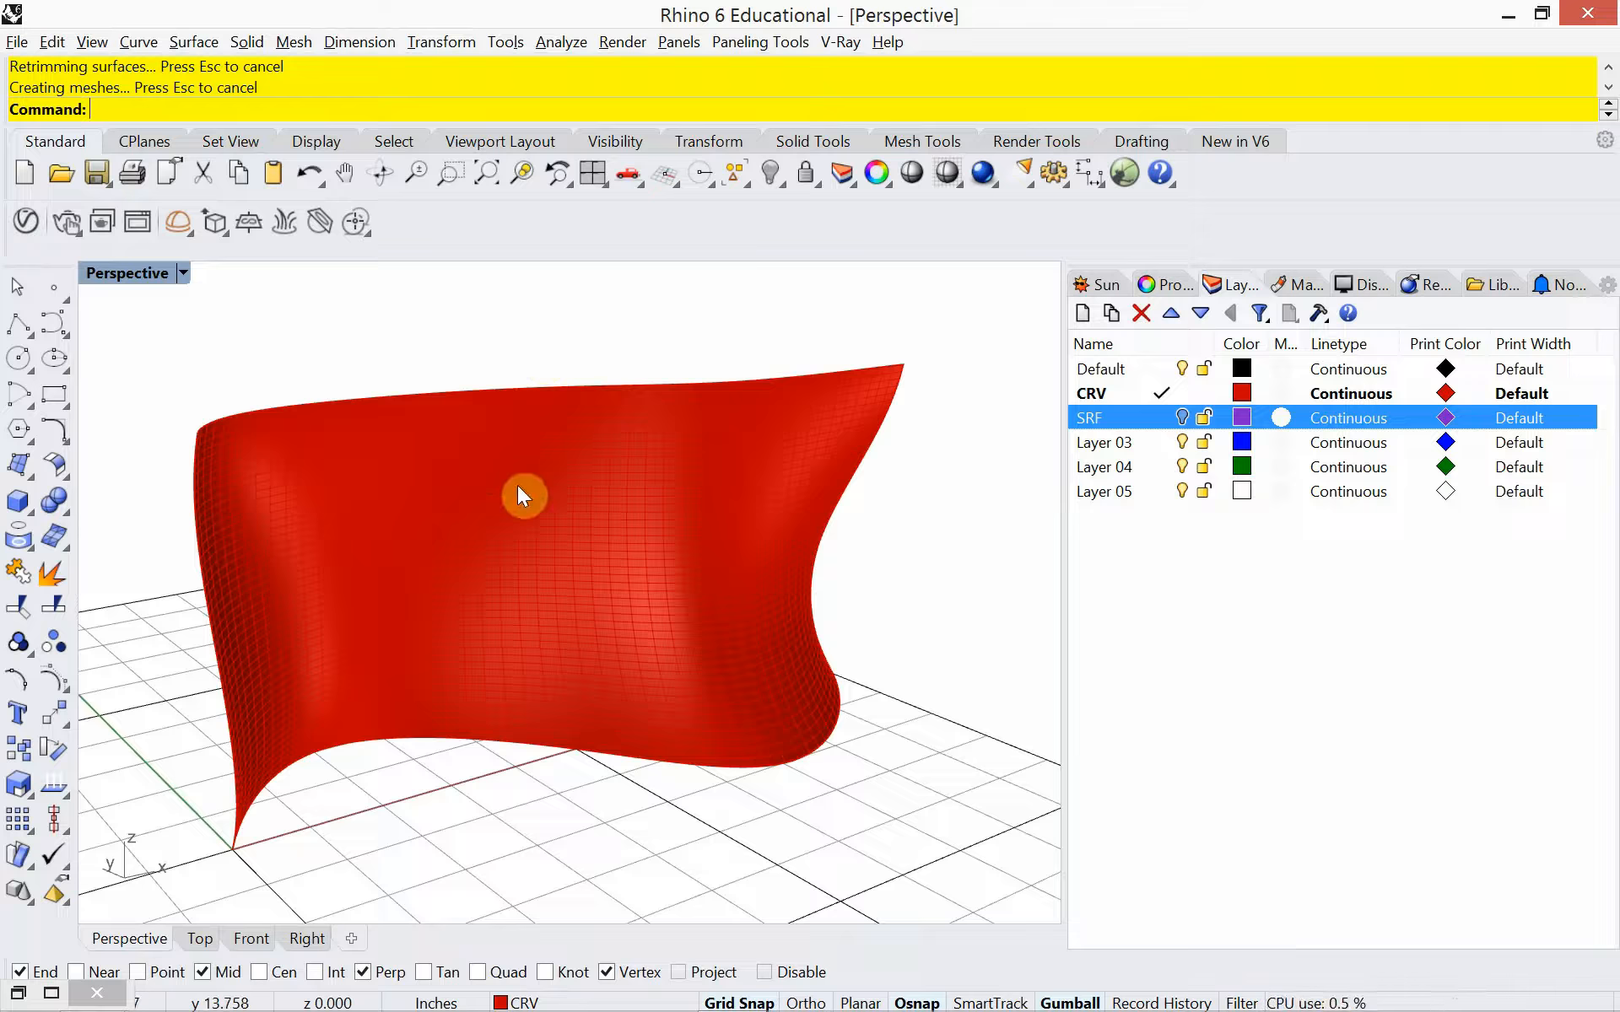
# Switch to the browser and examine the parametric bench image results, enlarging the Pinterest bench with the Grasshopper definition
pyautogui.hotkey('alt', 'Tab')
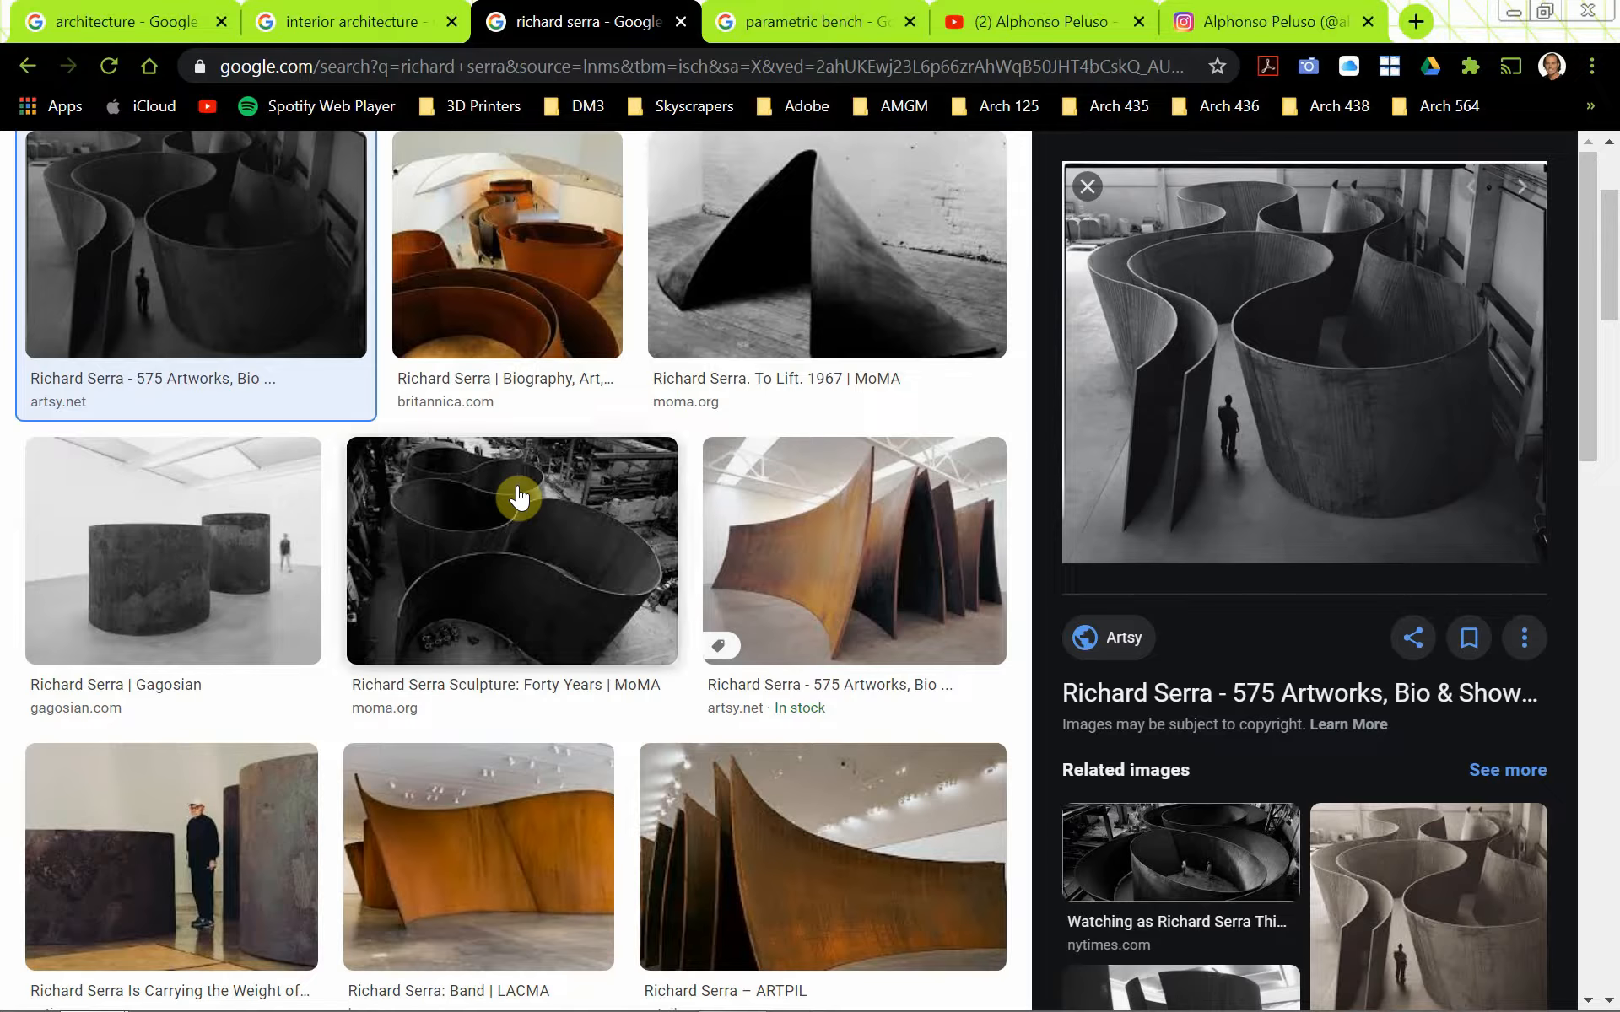
pyautogui.click(765, 23)
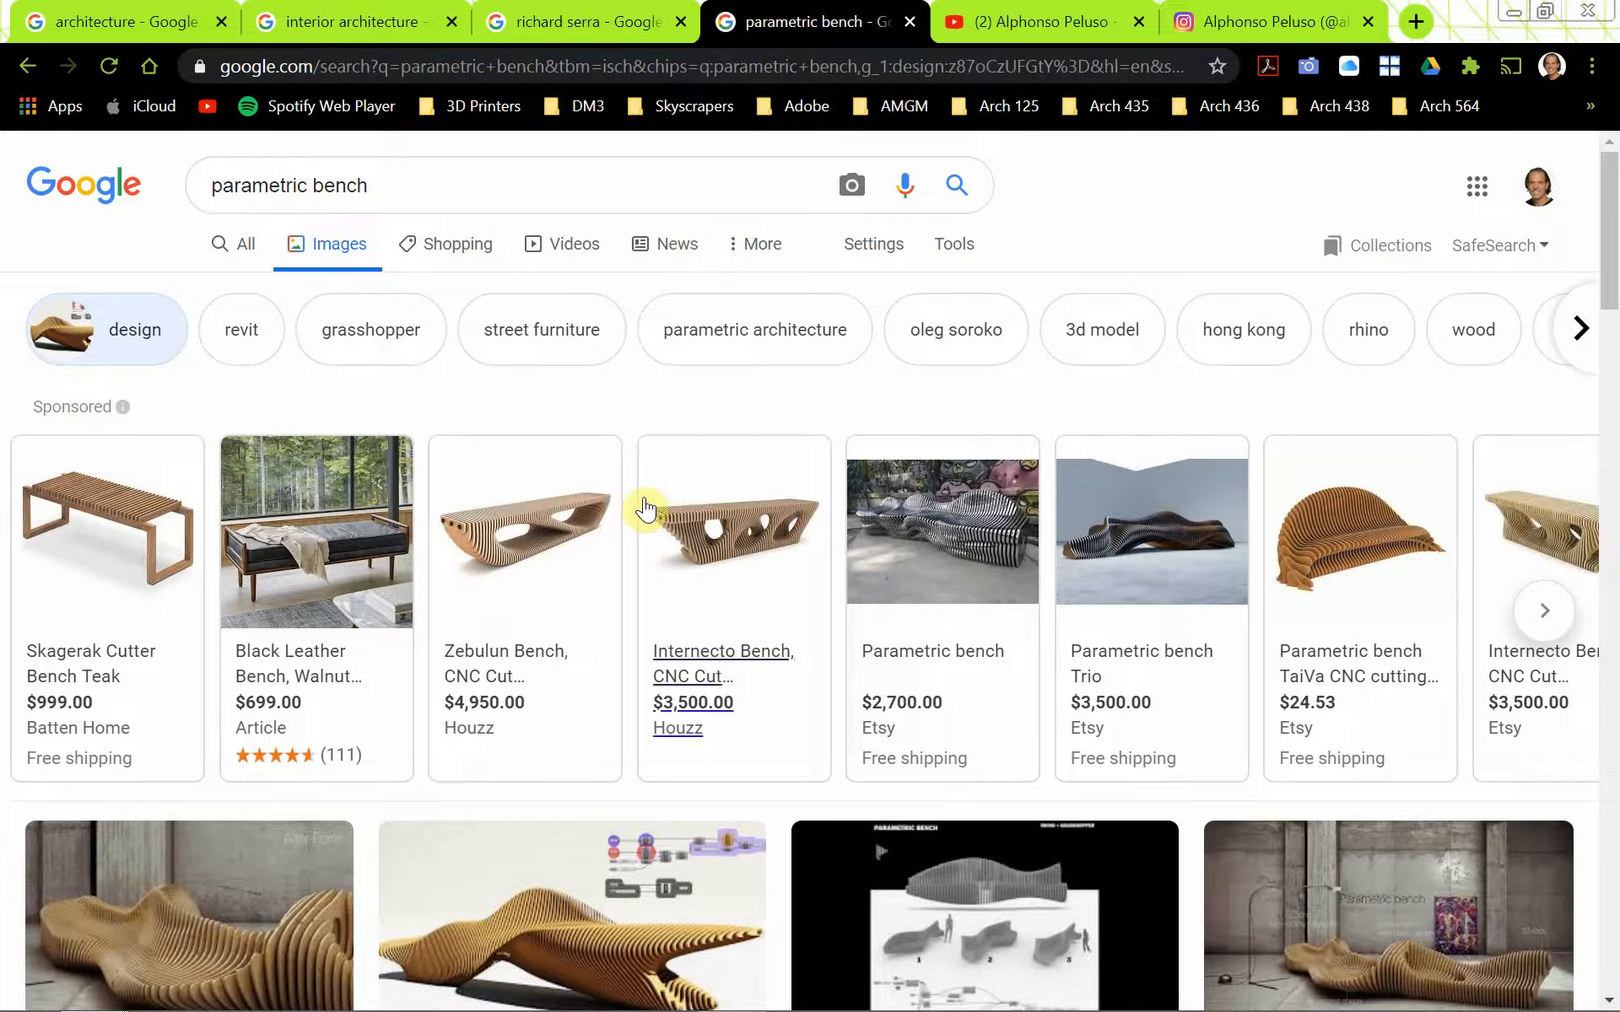
pyautogui.scroll(-3, 578, 591)
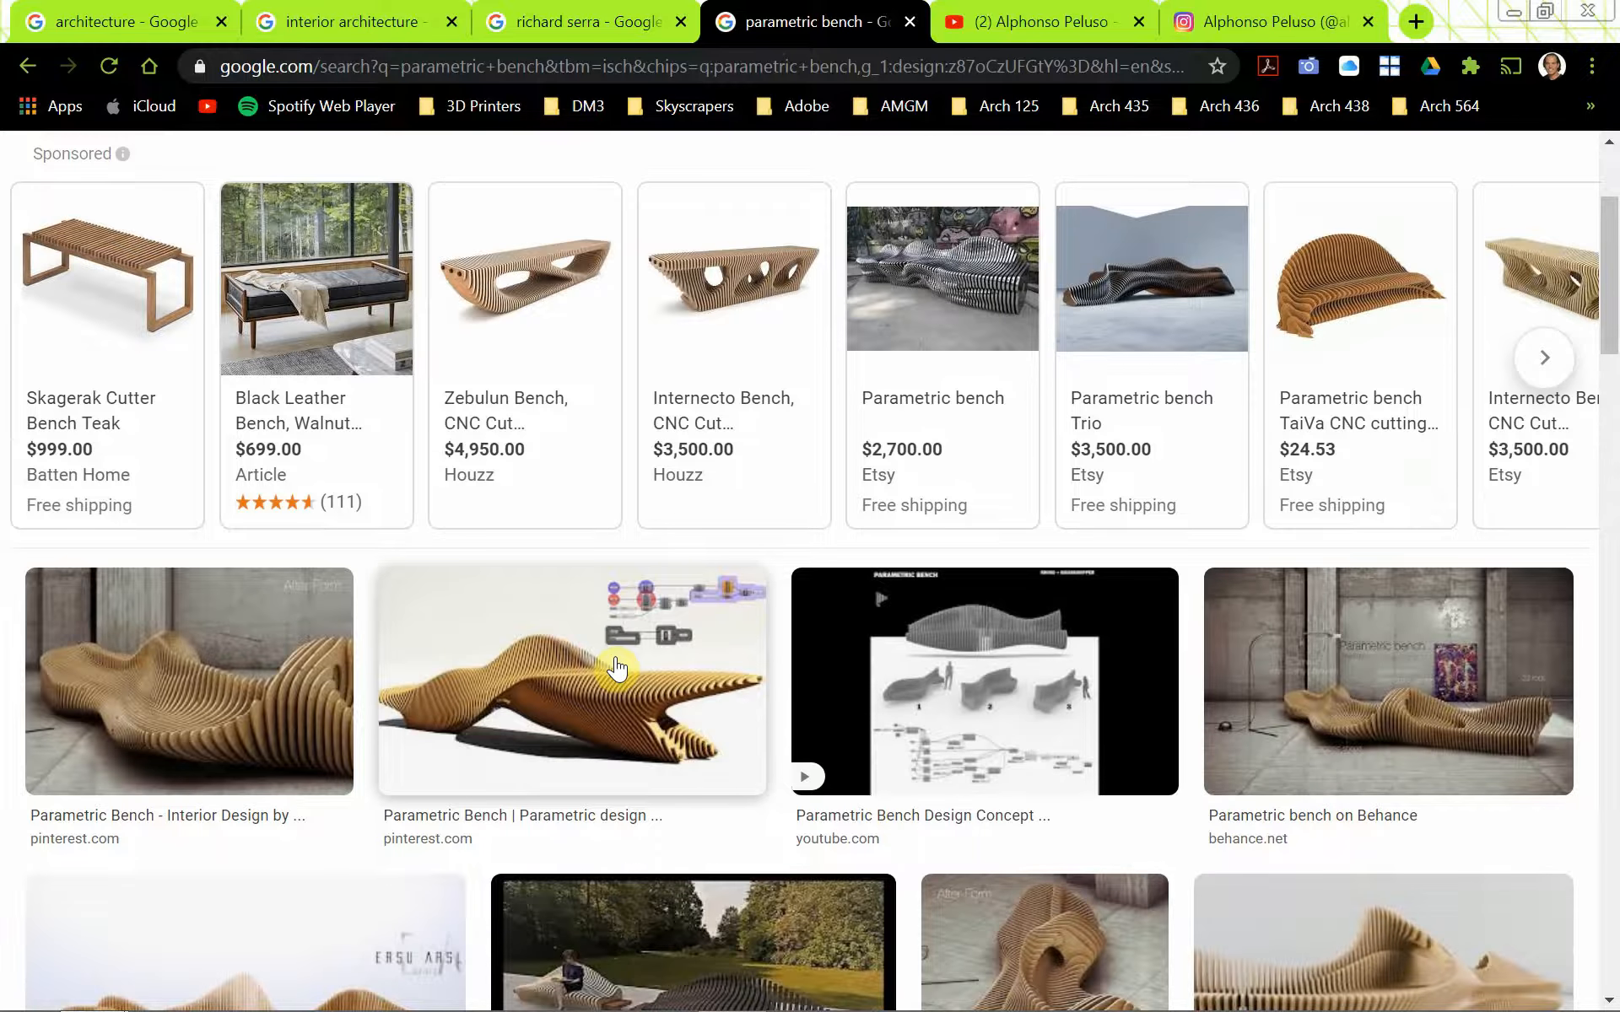
pyautogui.scroll(-1, 618, 666)
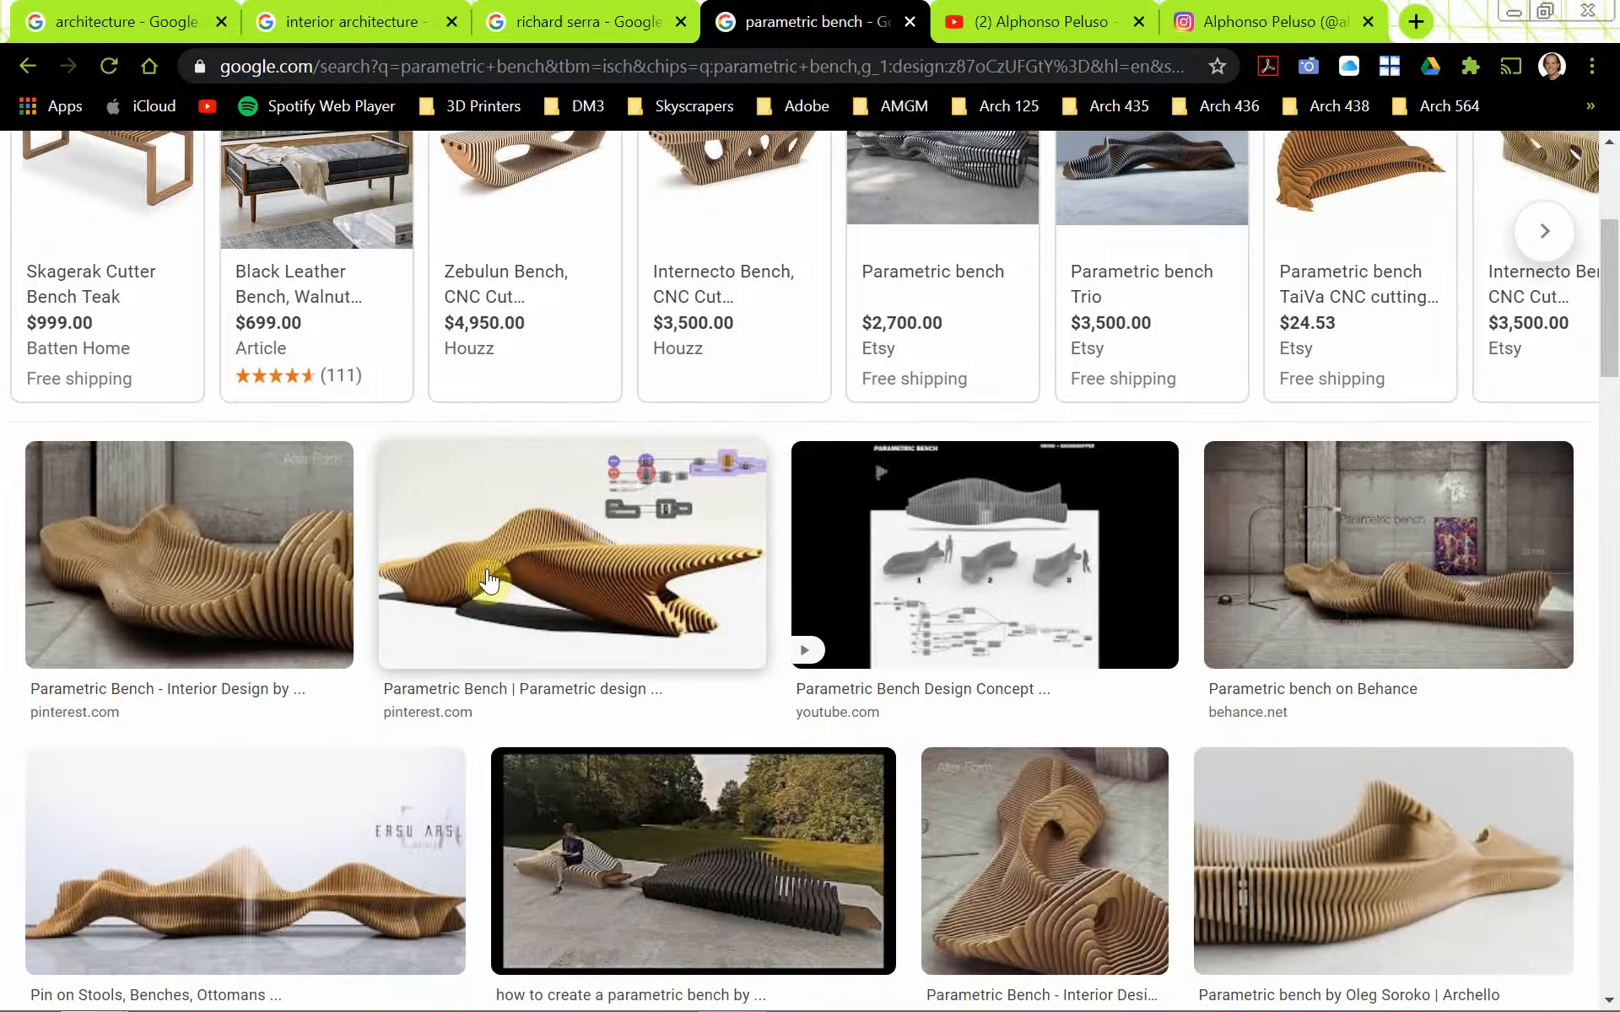
pyautogui.click(607, 604)
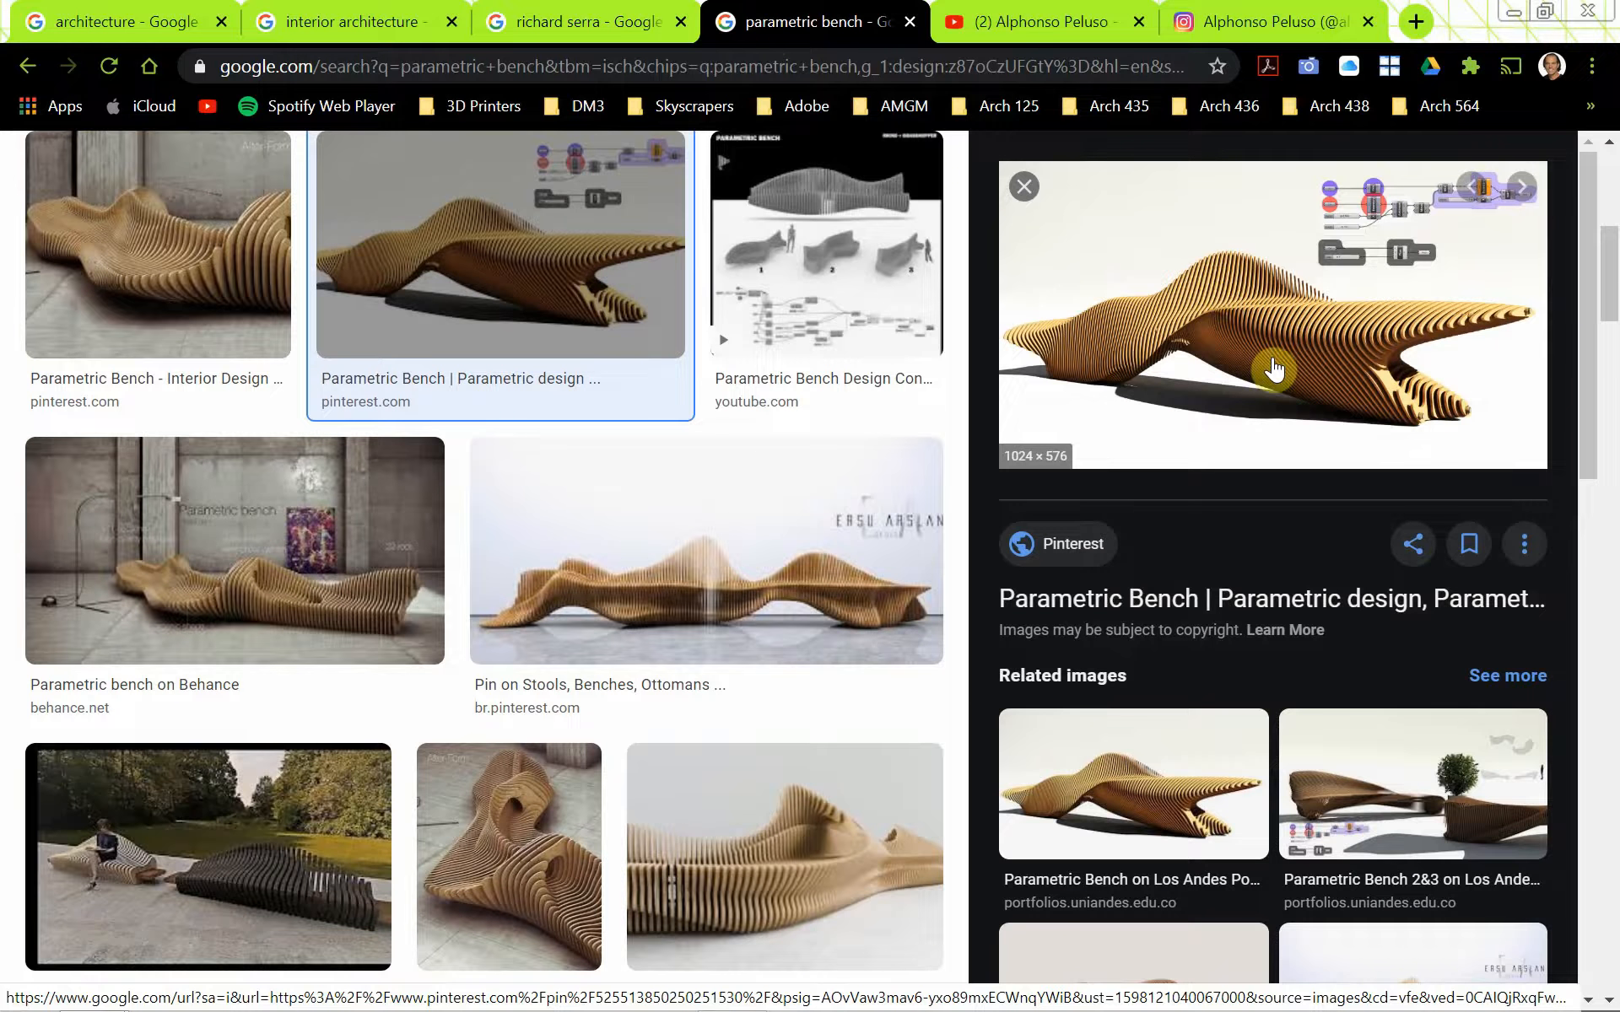
# Find the LE BLOB PROMO video on the YouTube channel, watch it with the cable offer dismissed, and pause it
pyautogui.click(1004, 27)
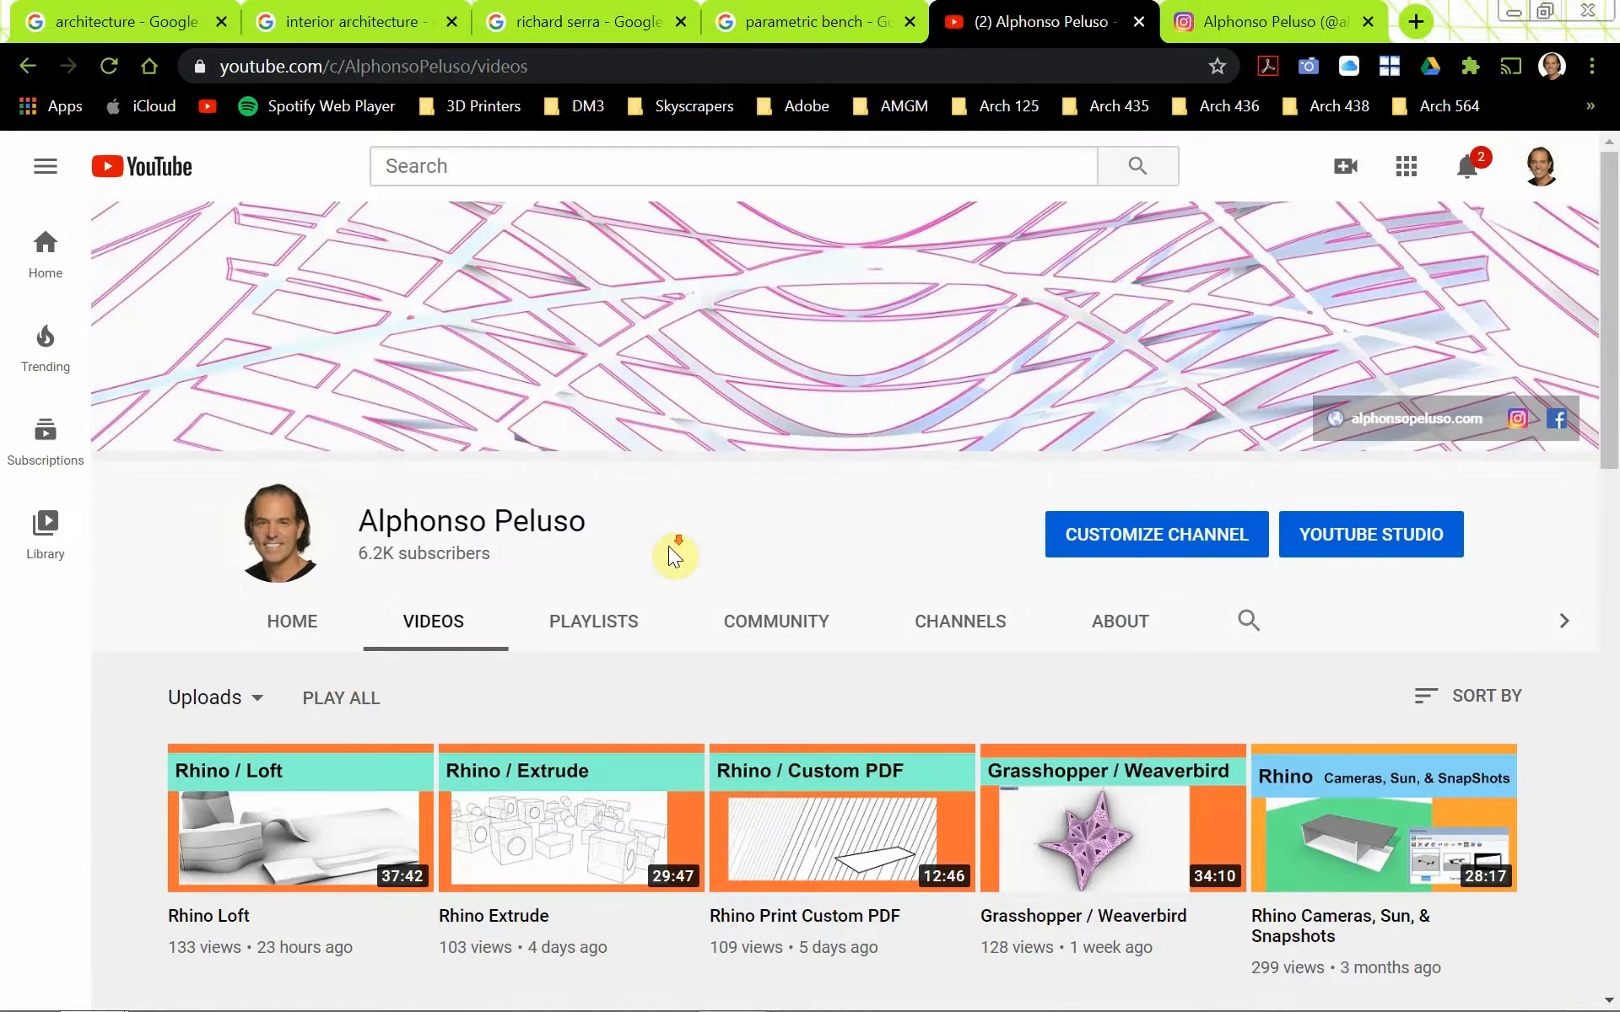
pyautogui.scroll(-15, 670, 557)
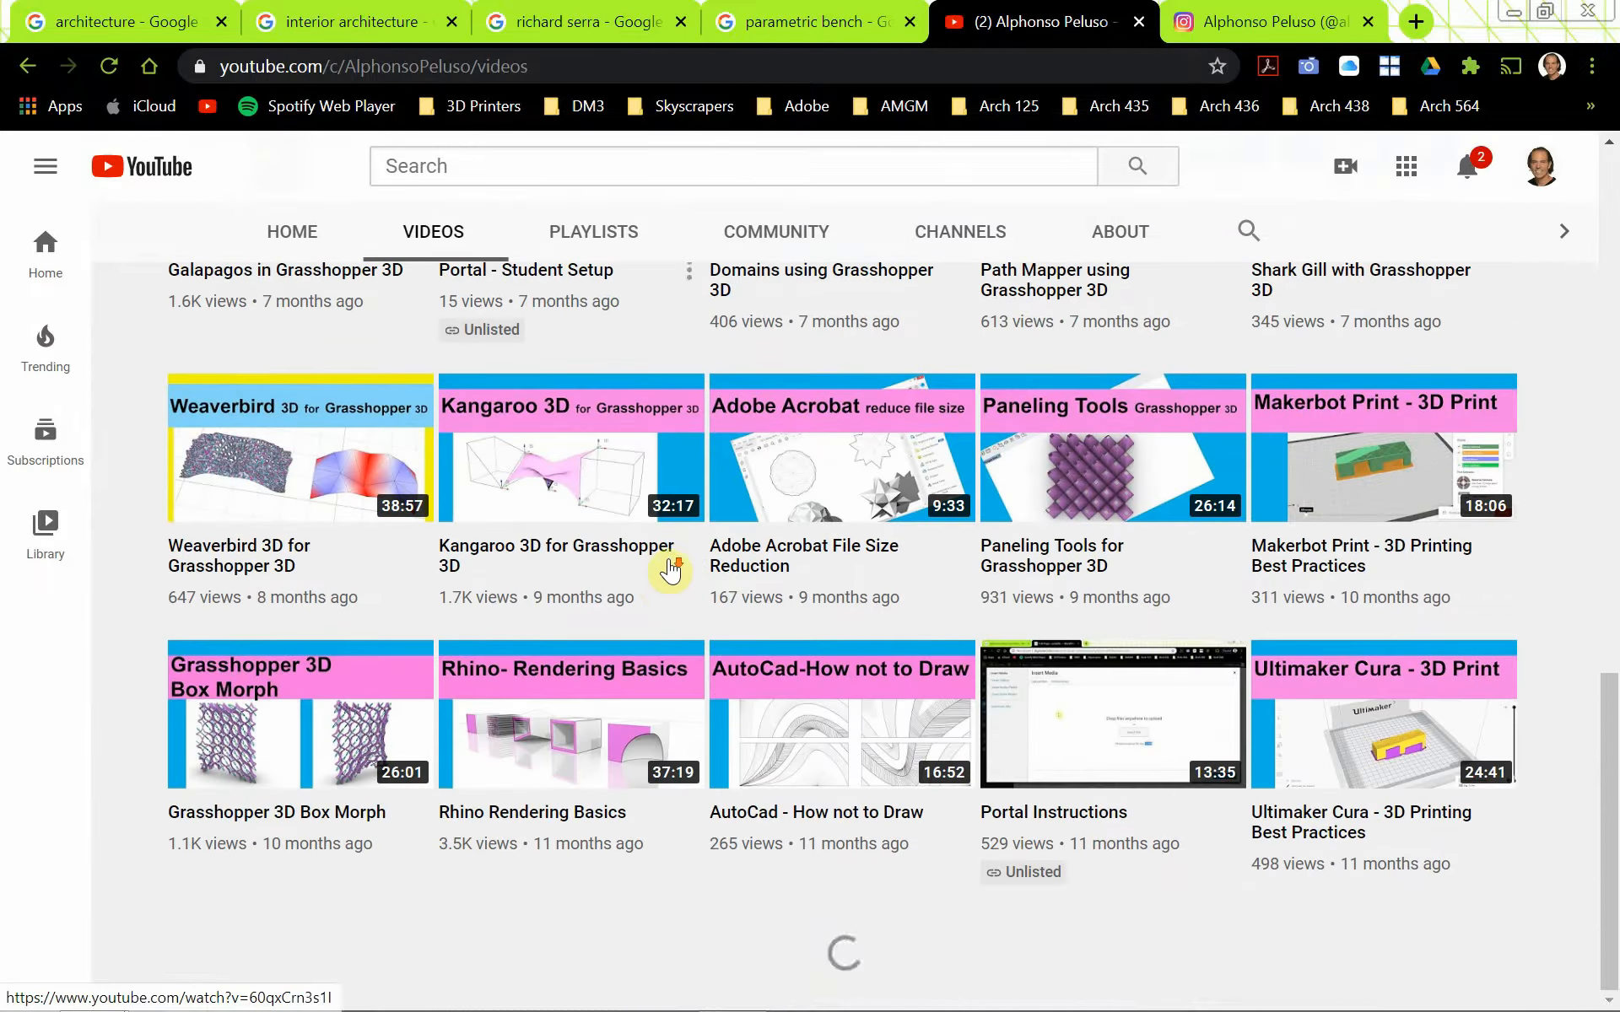
pyautogui.scroll(-12, 671, 571)
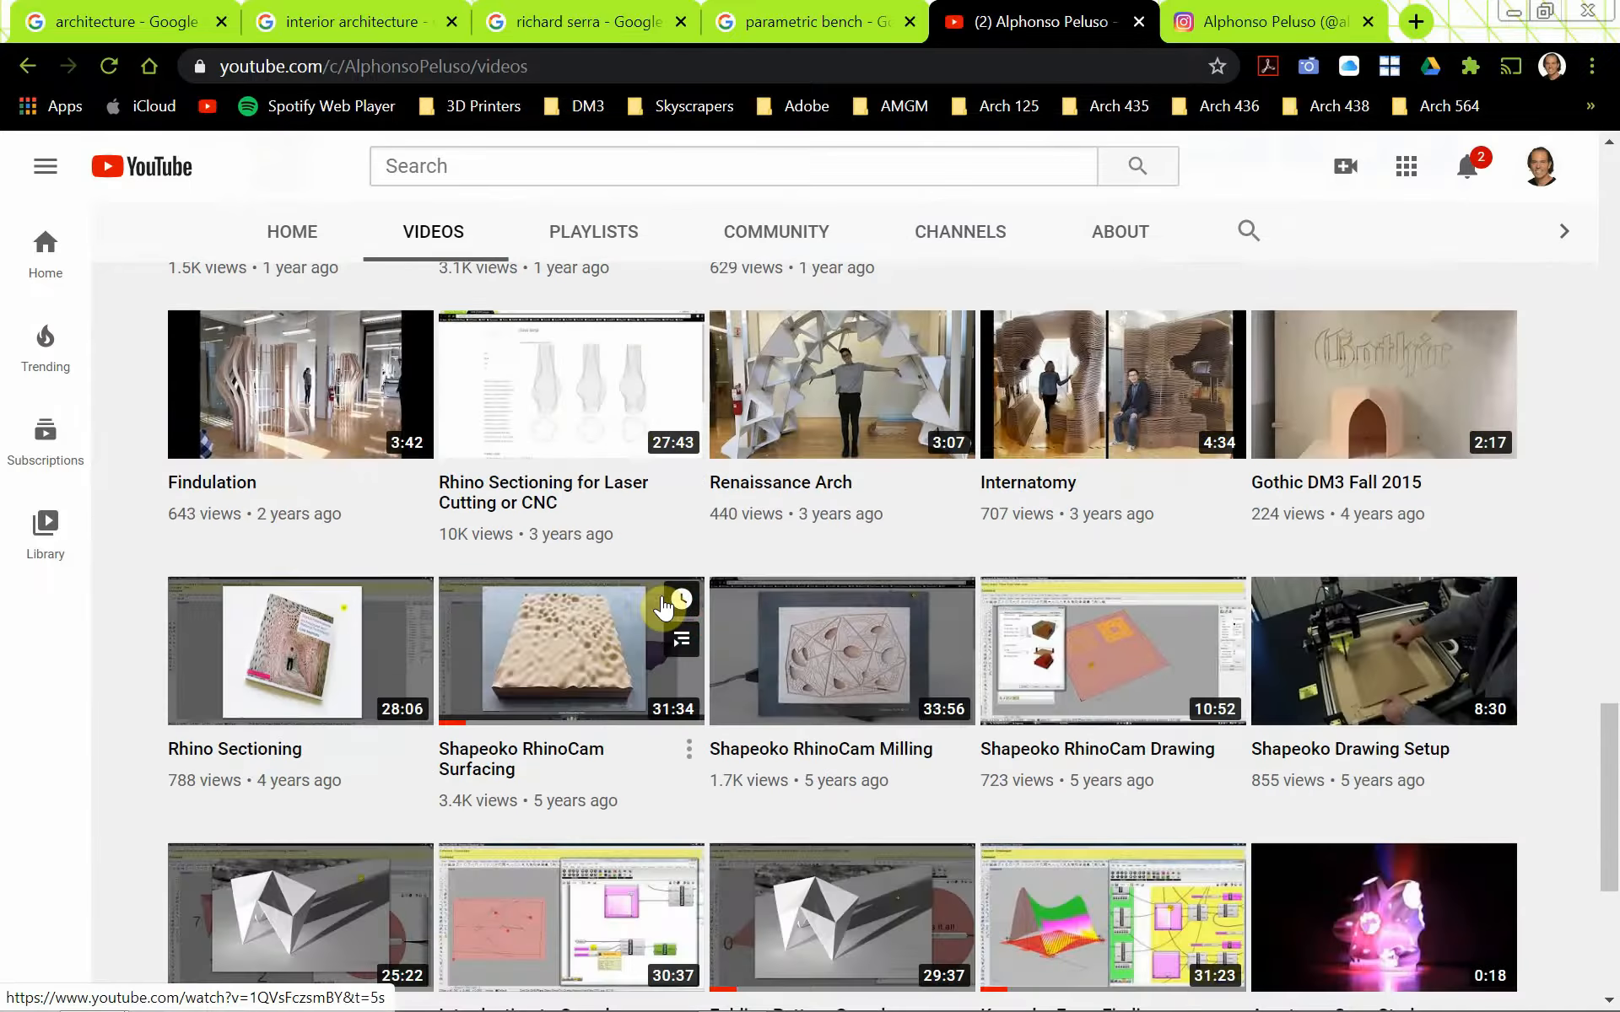
pyautogui.scroll(5, 664, 605)
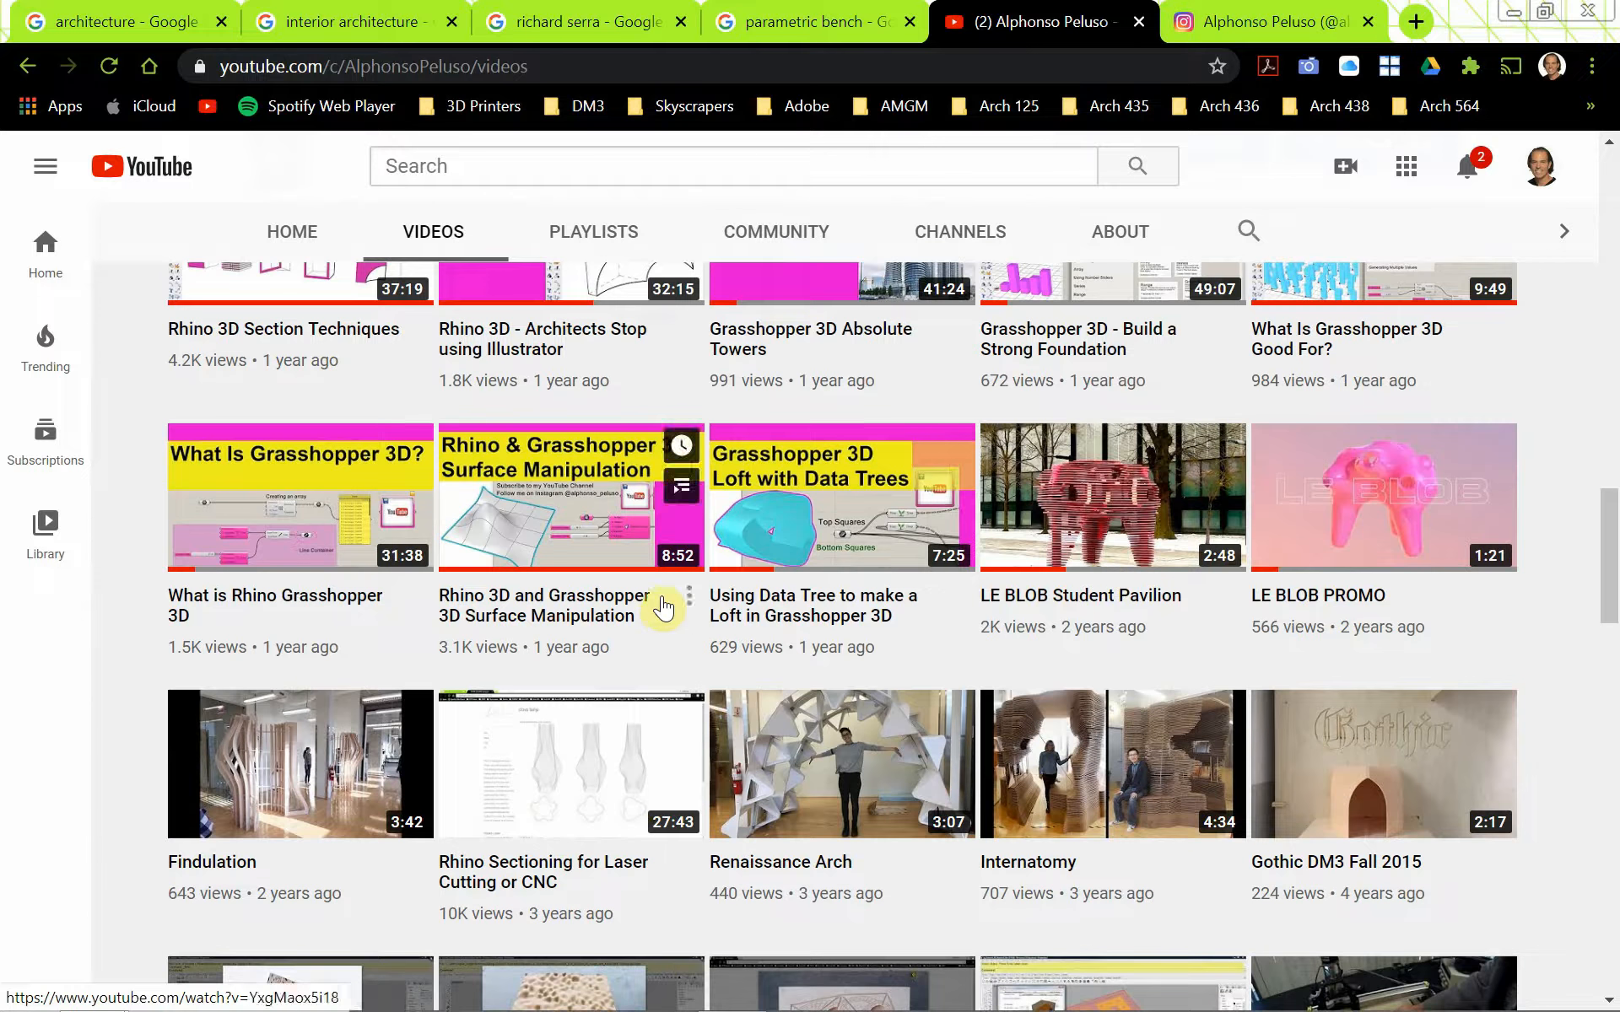
pyautogui.click(1382, 527)
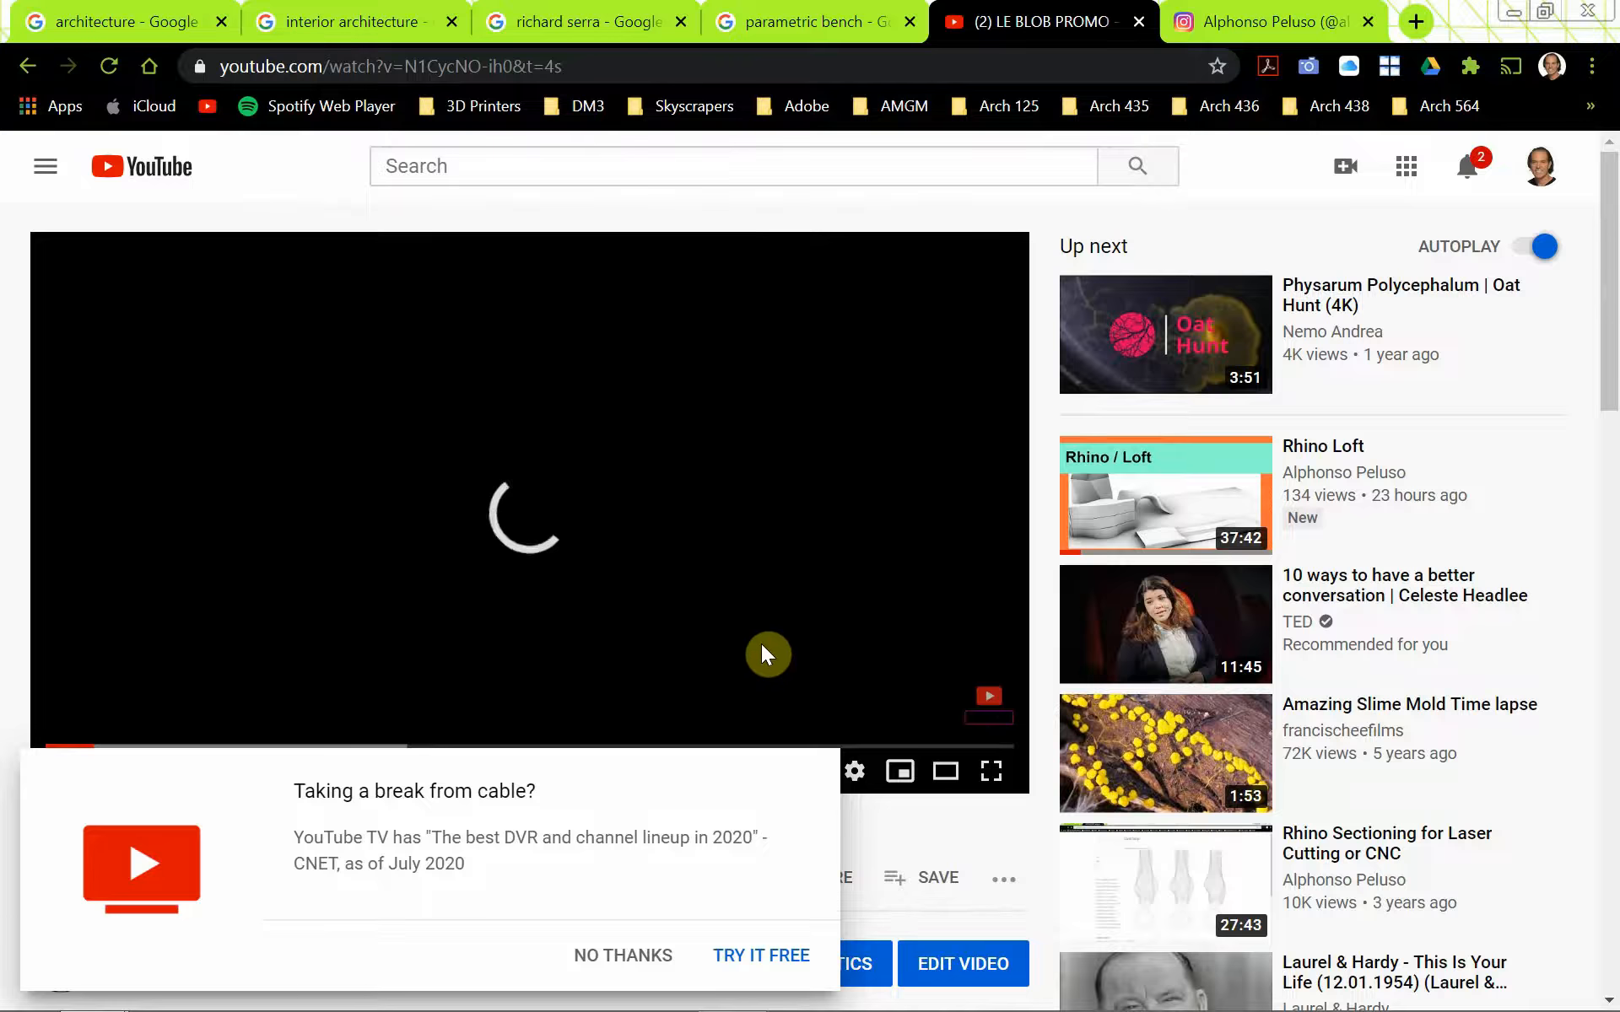
pyautogui.click(642, 955)
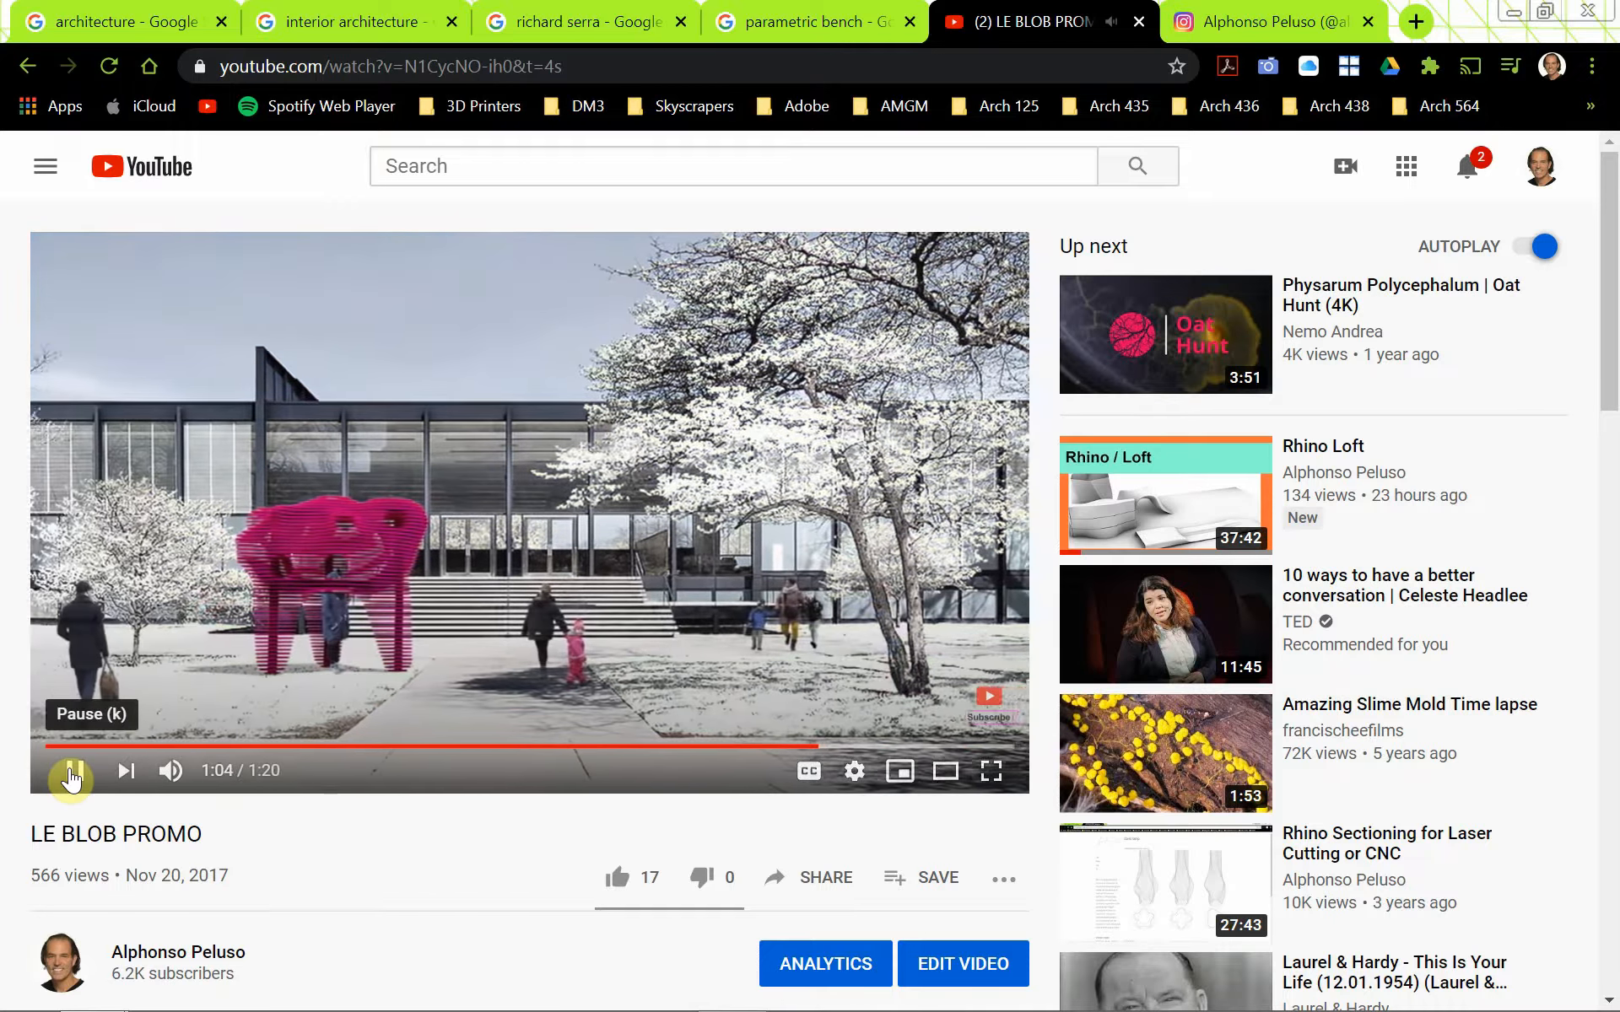
pyautogui.click(72, 774)
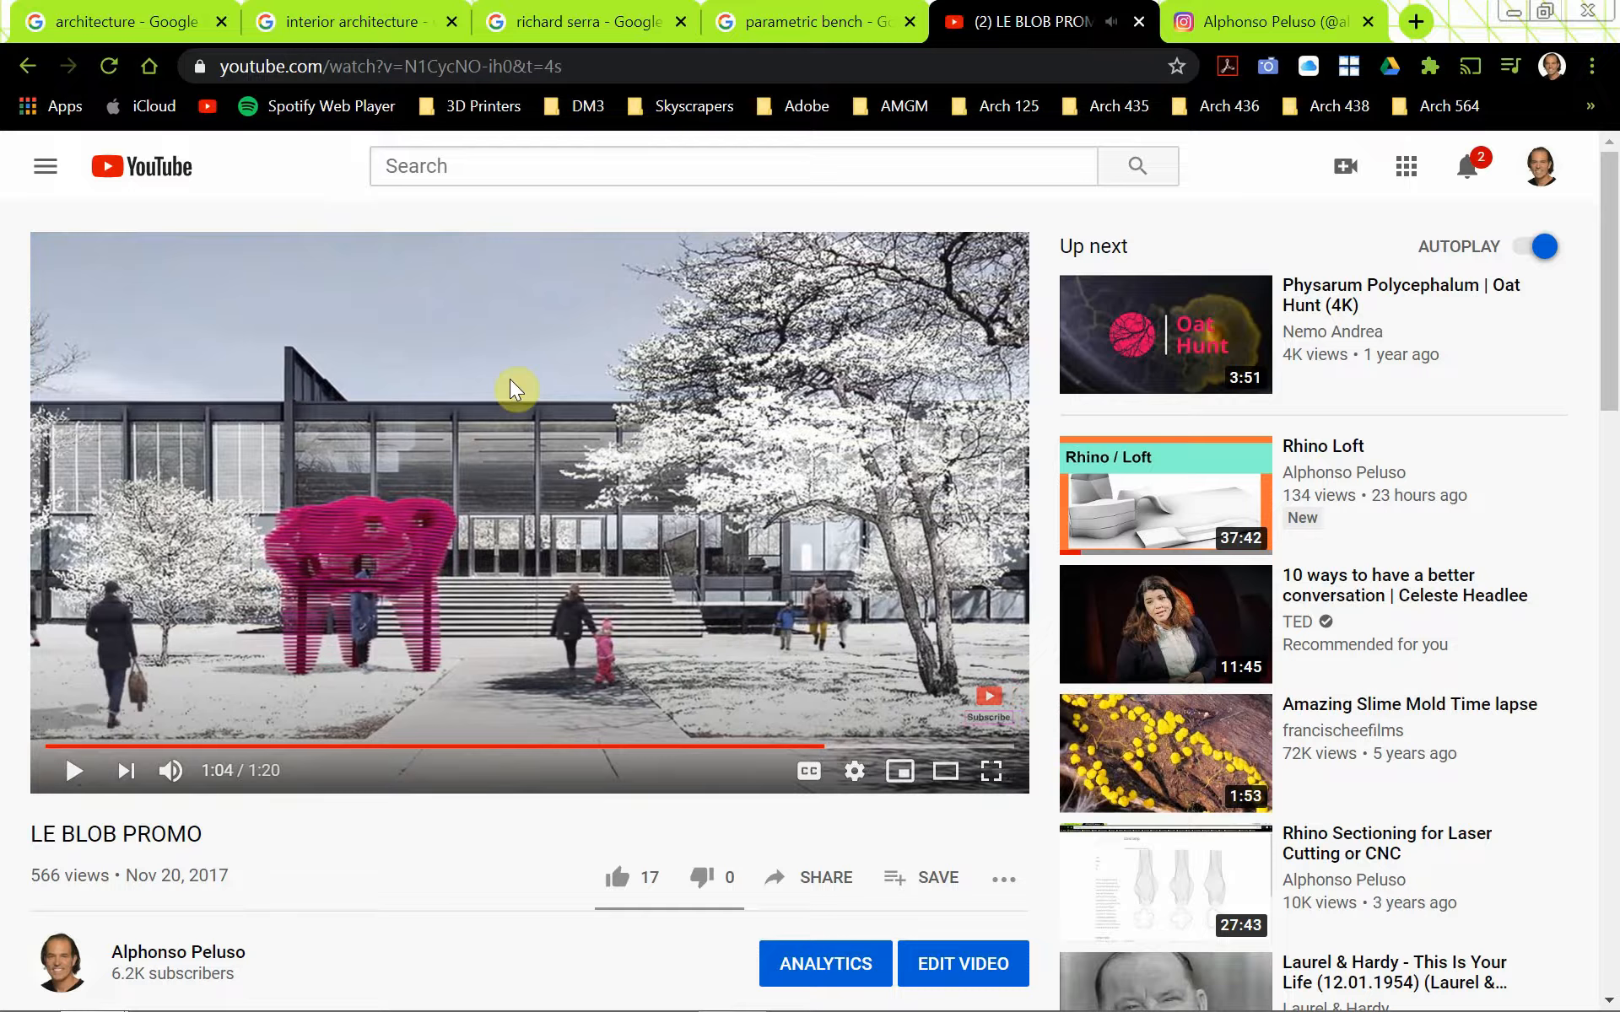
# Glance back at the parametric bench images, then skim the LE BLOB Student Pavilion video past the ad and pause it
pyautogui.click(788, 23)
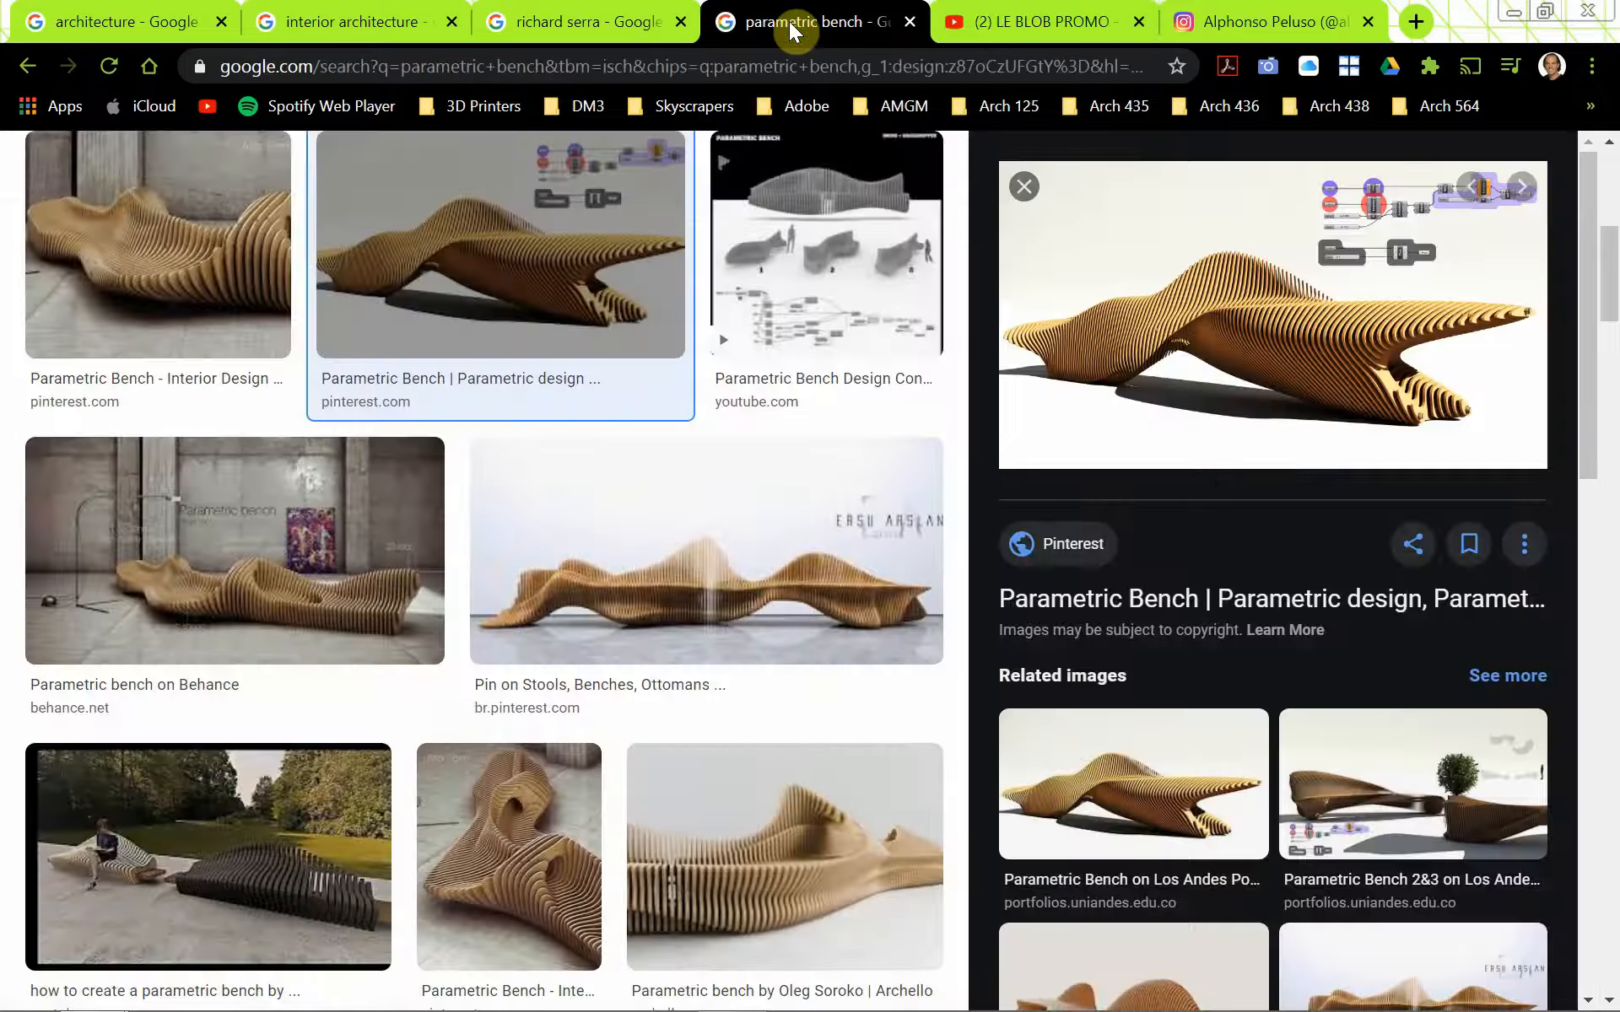
pyautogui.click(1052, 25)
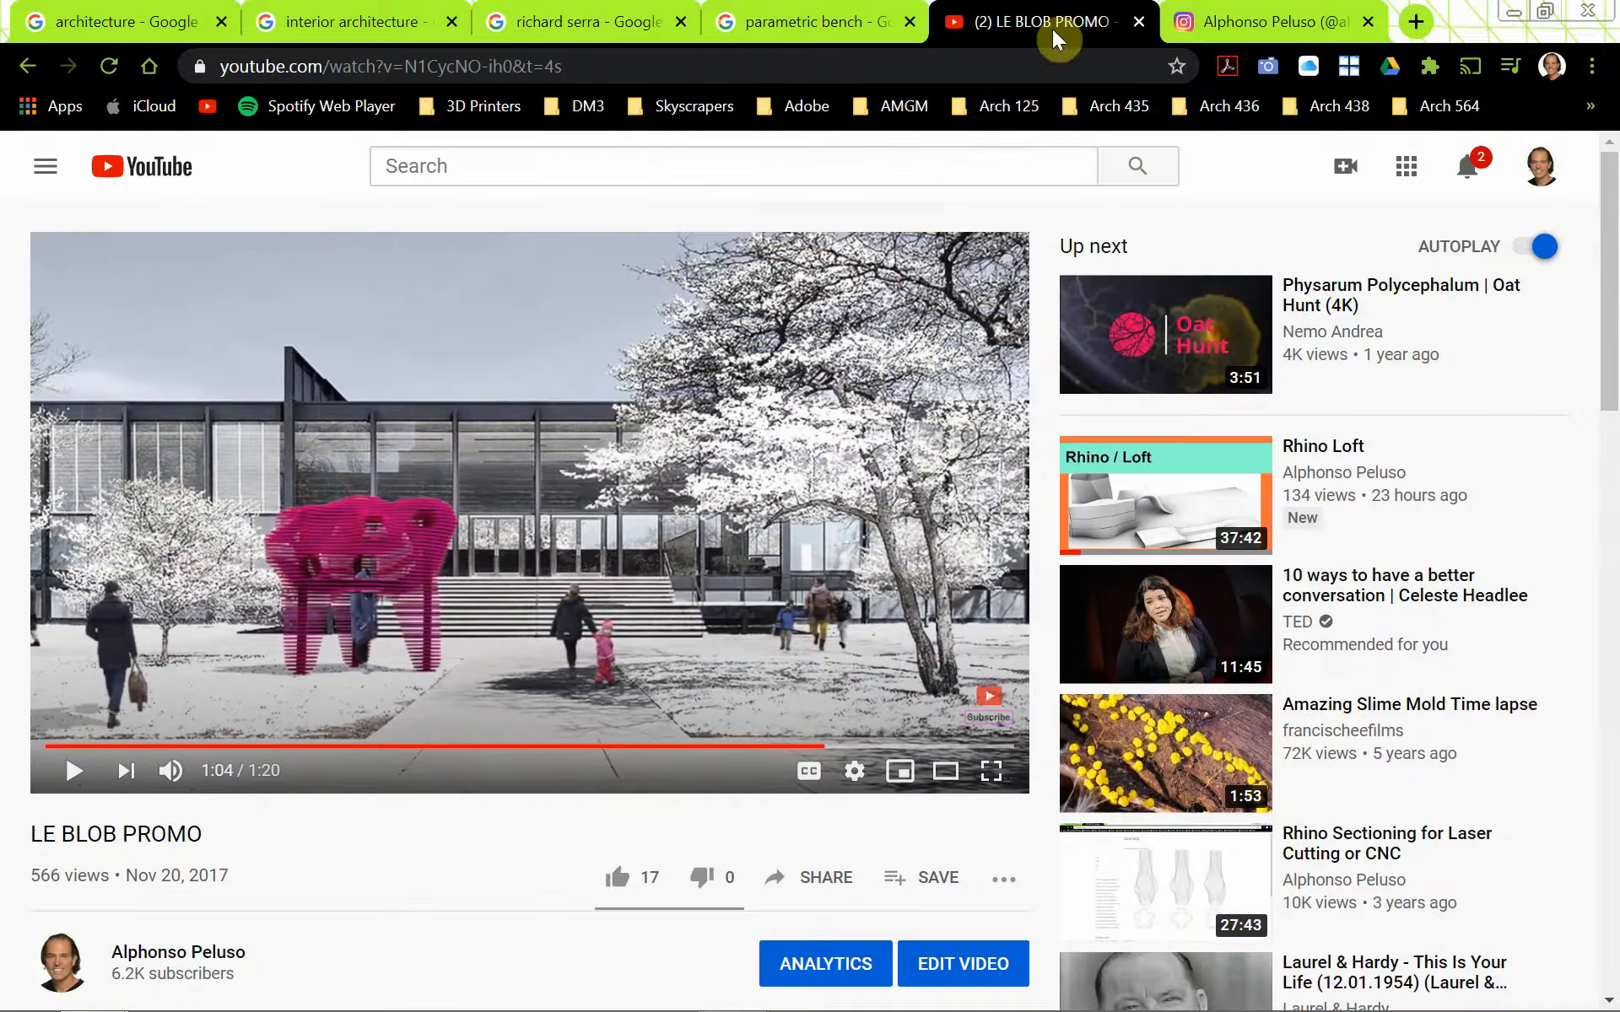
pyautogui.click(29, 60)
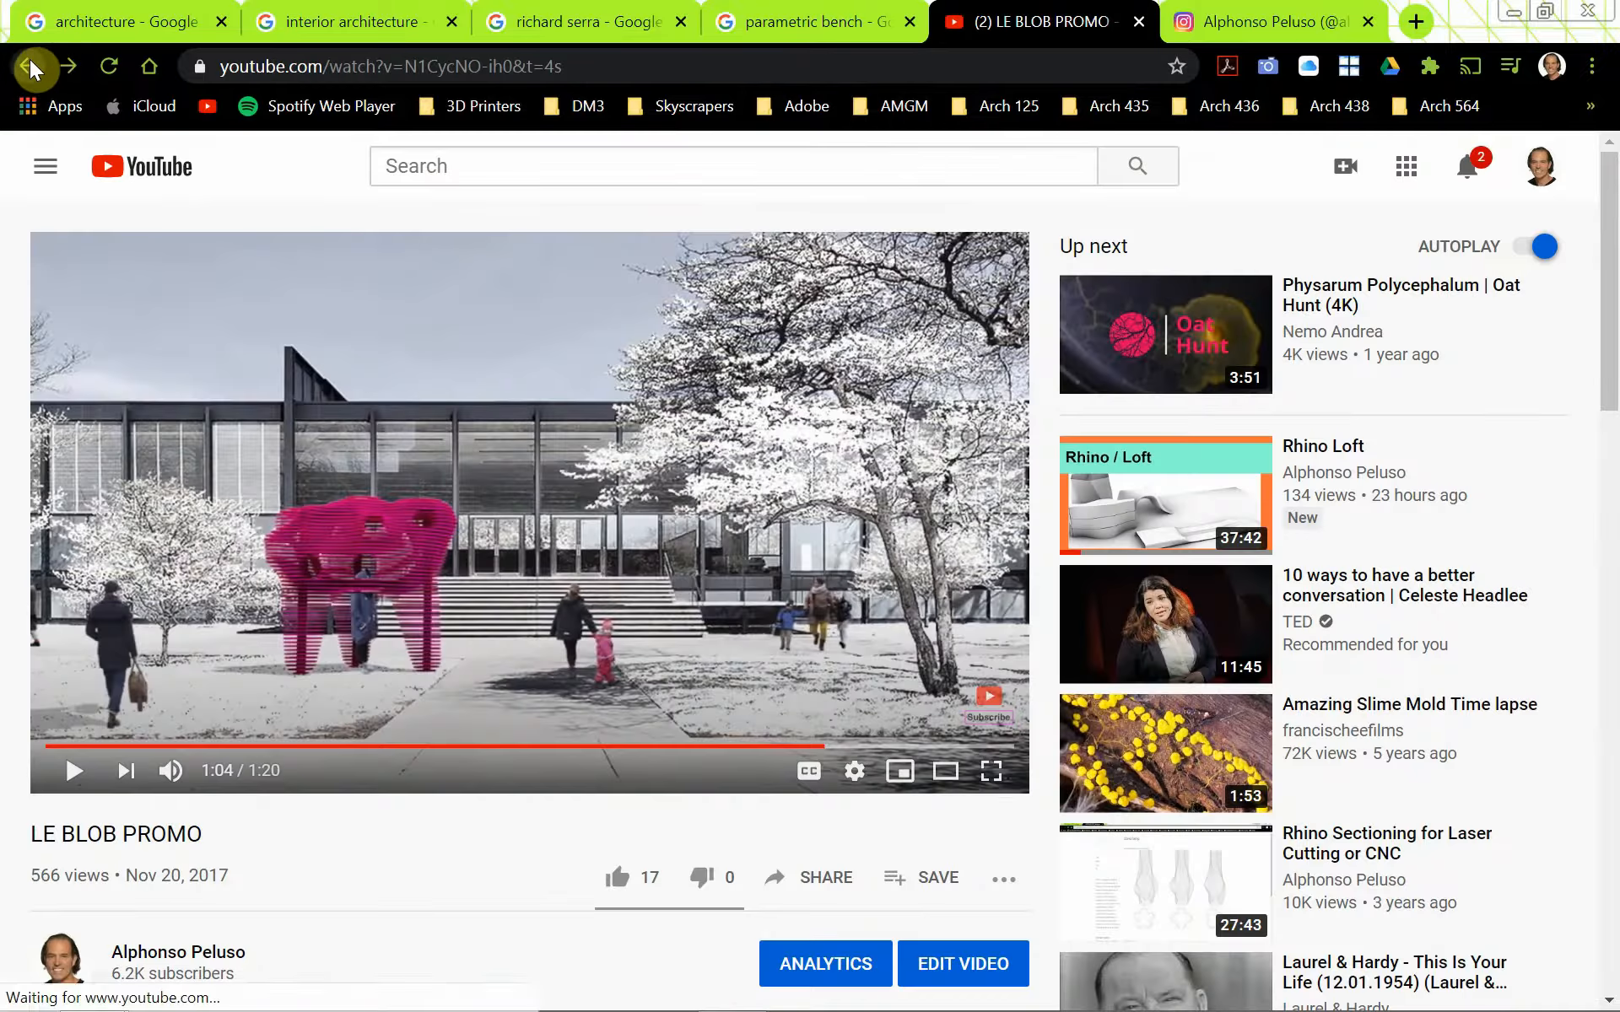
pyautogui.click(1068, 525)
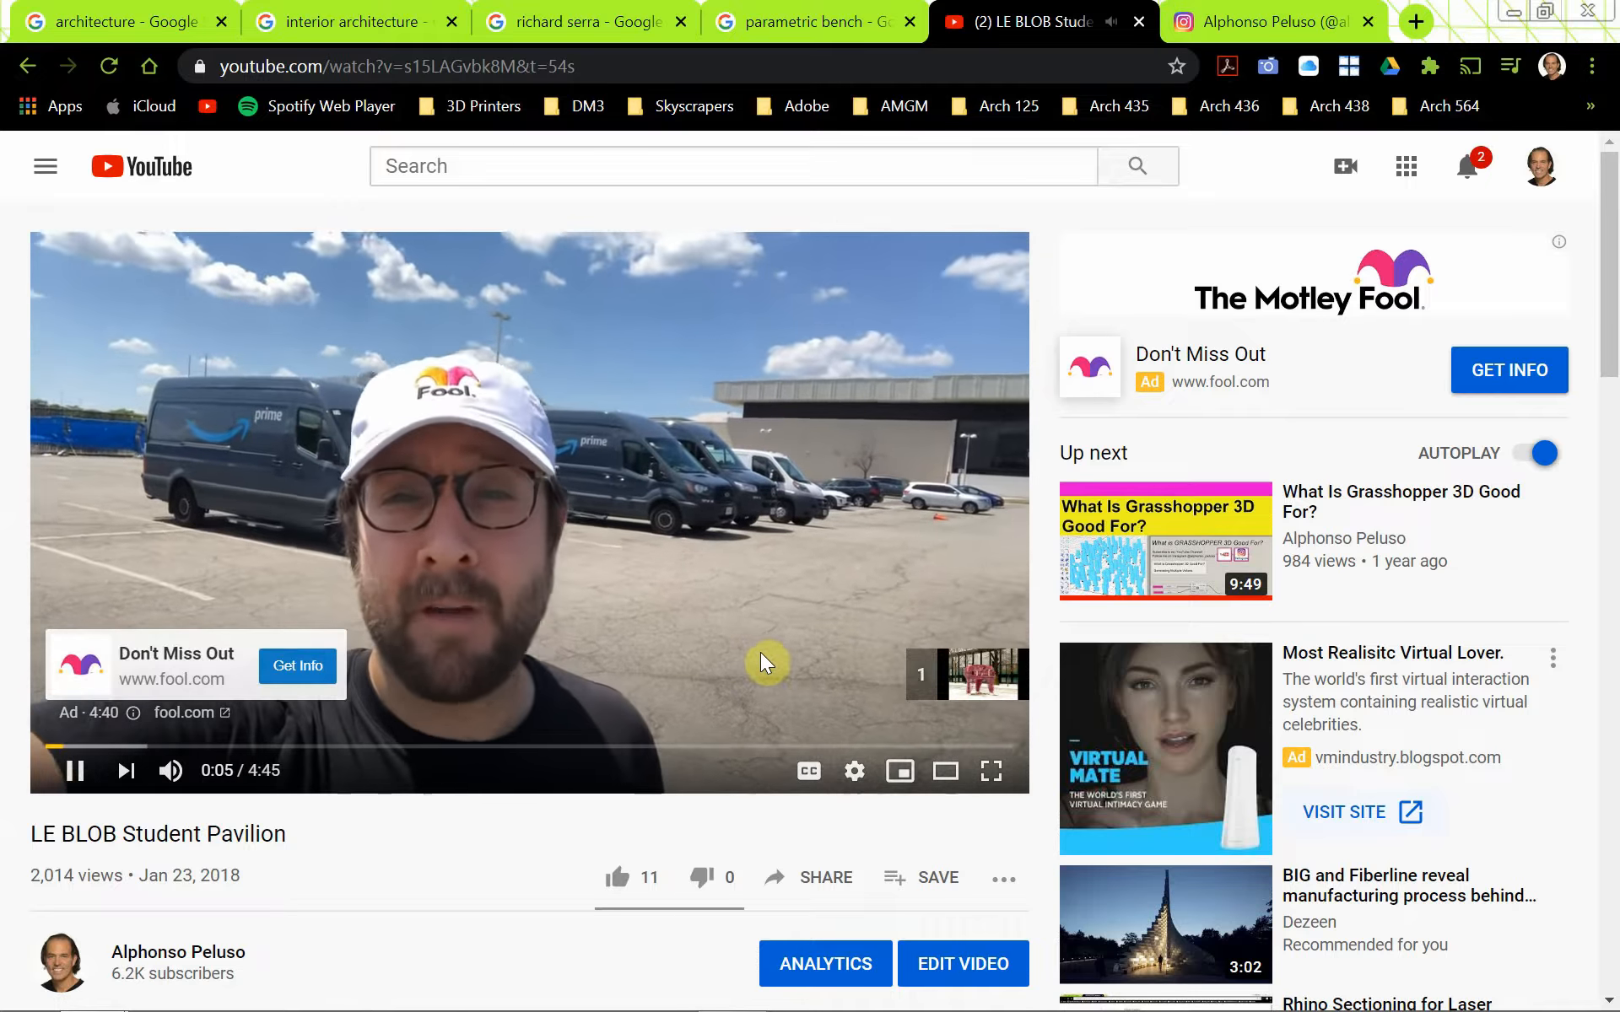
pyautogui.click(979, 687)
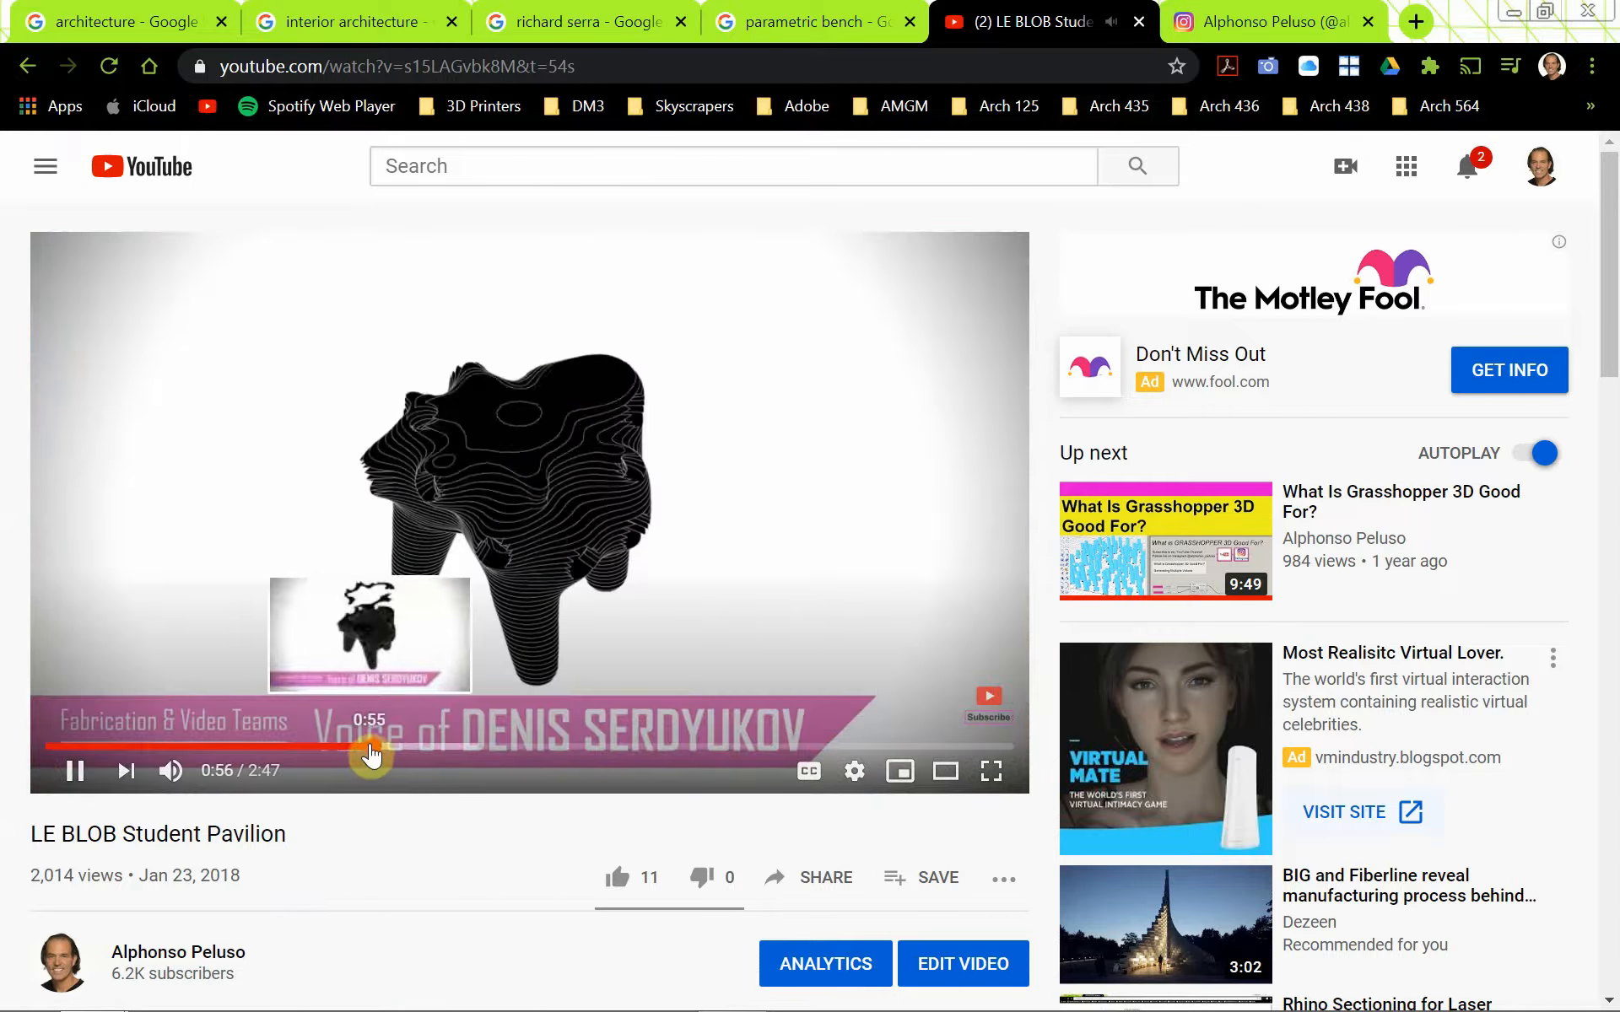
pyautogui.moveTo(364, 757); pyautogui.dragTo(553, 777)
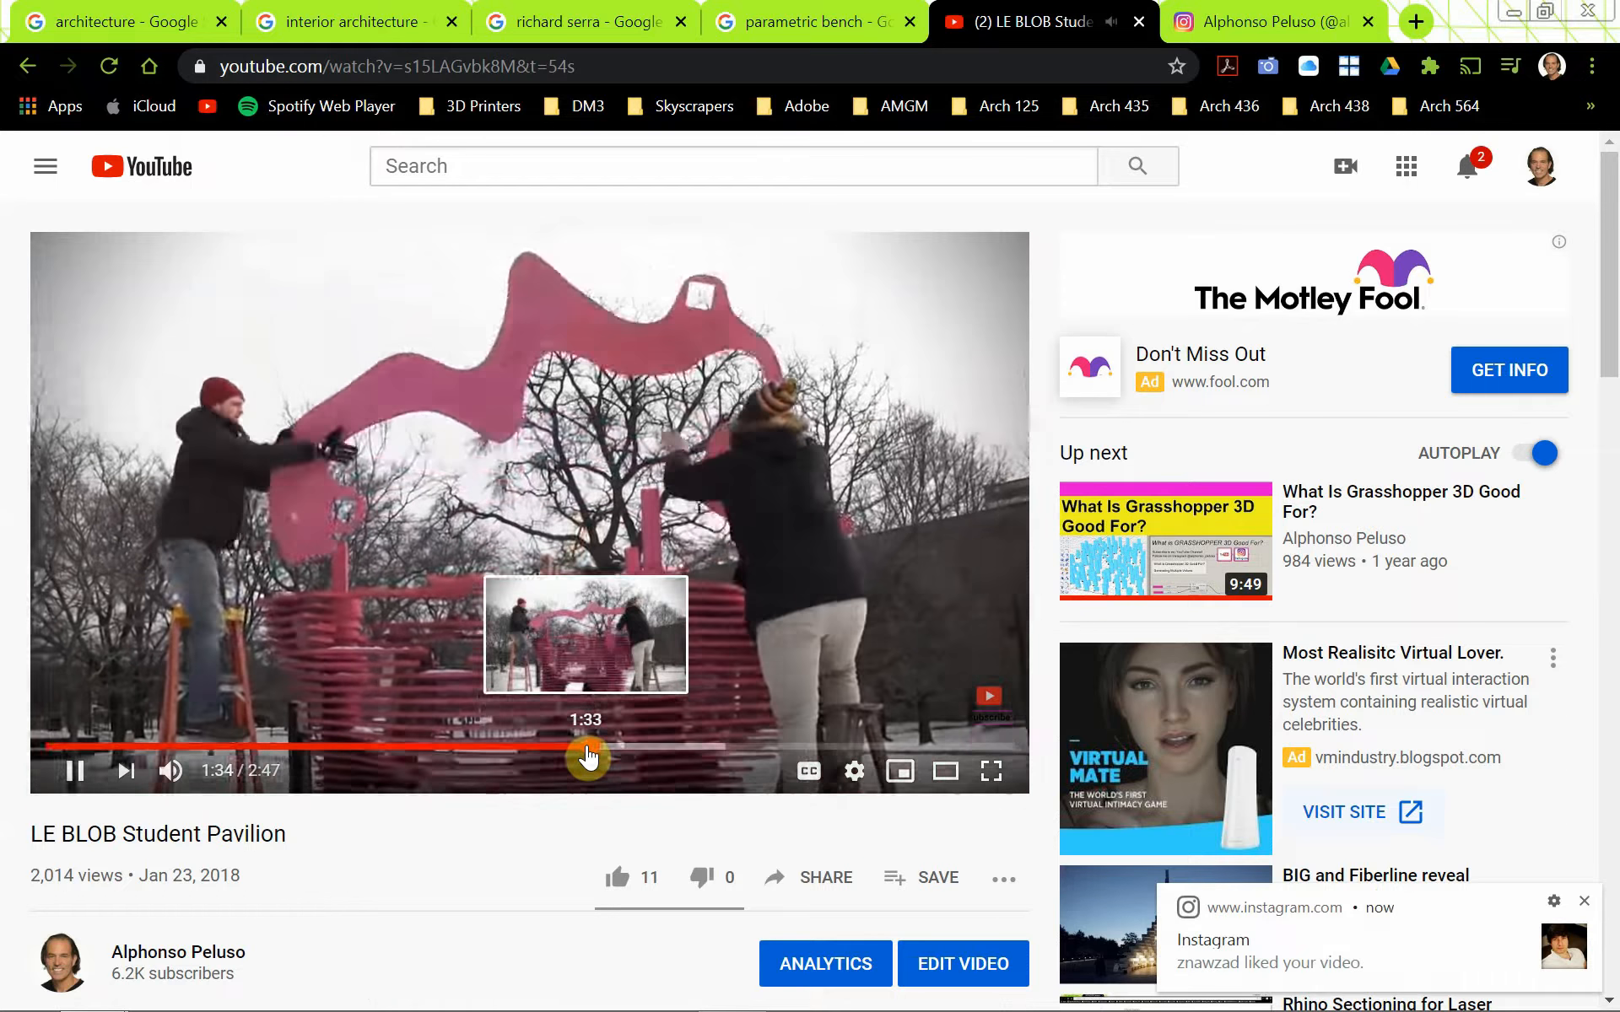
pyautogui.moveTo(588, 757); pyautogui.dragTo(848, 767)
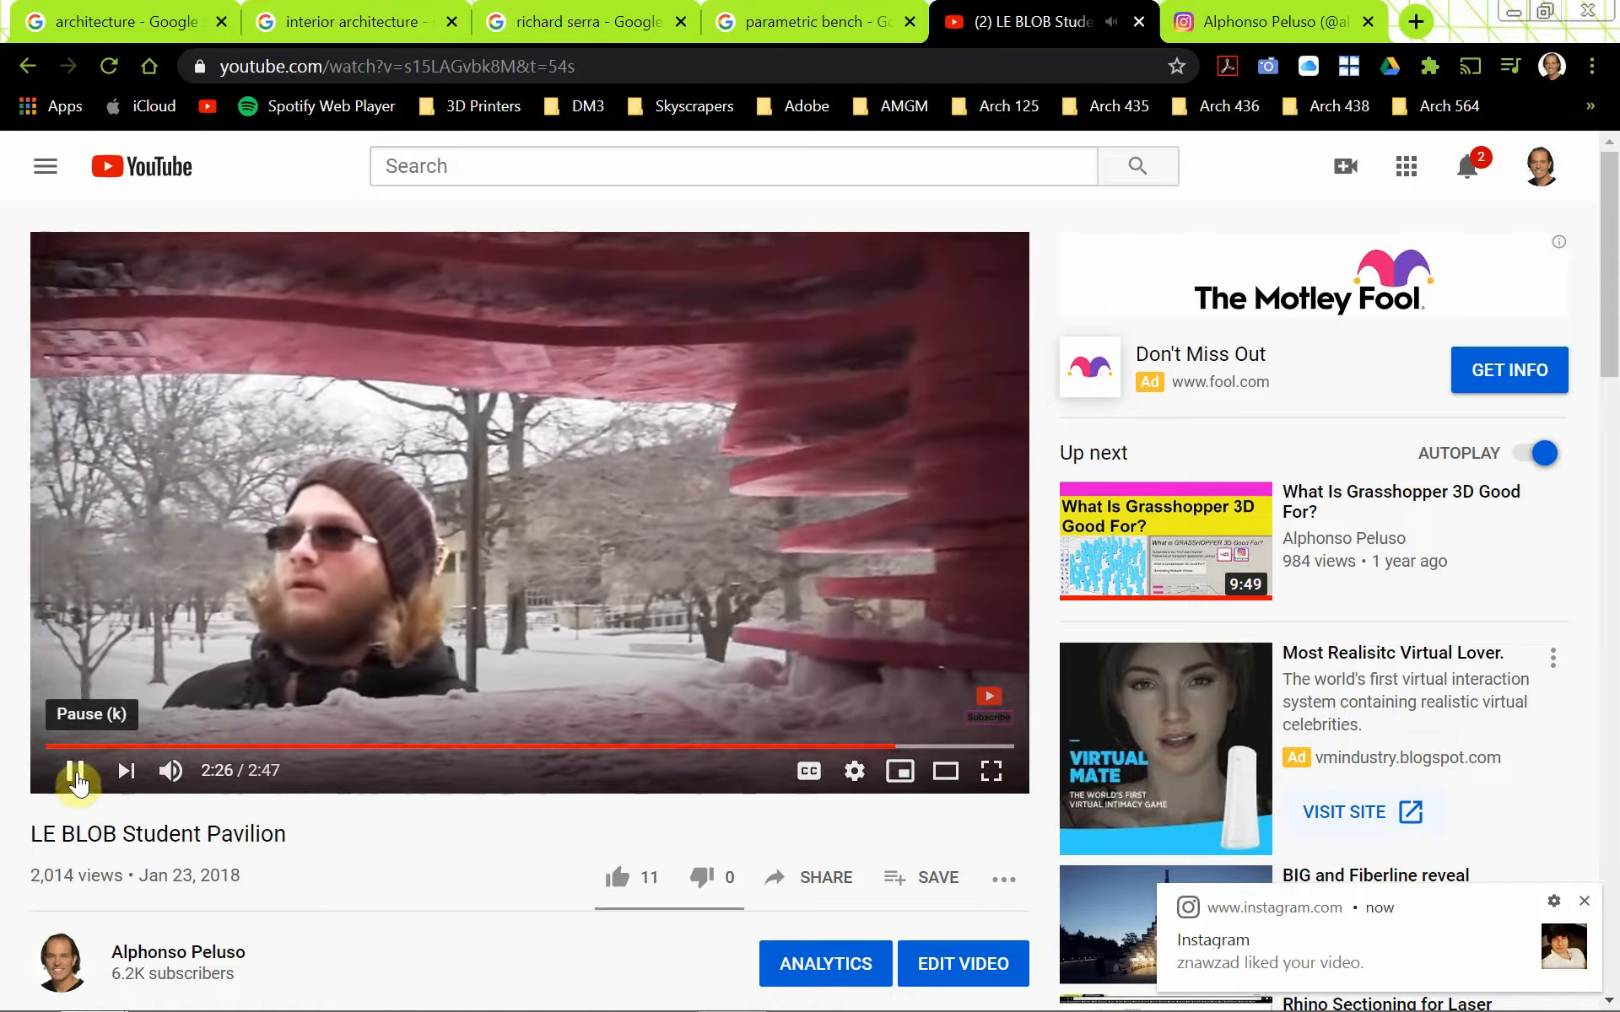
pyautogui.click(75, 770)
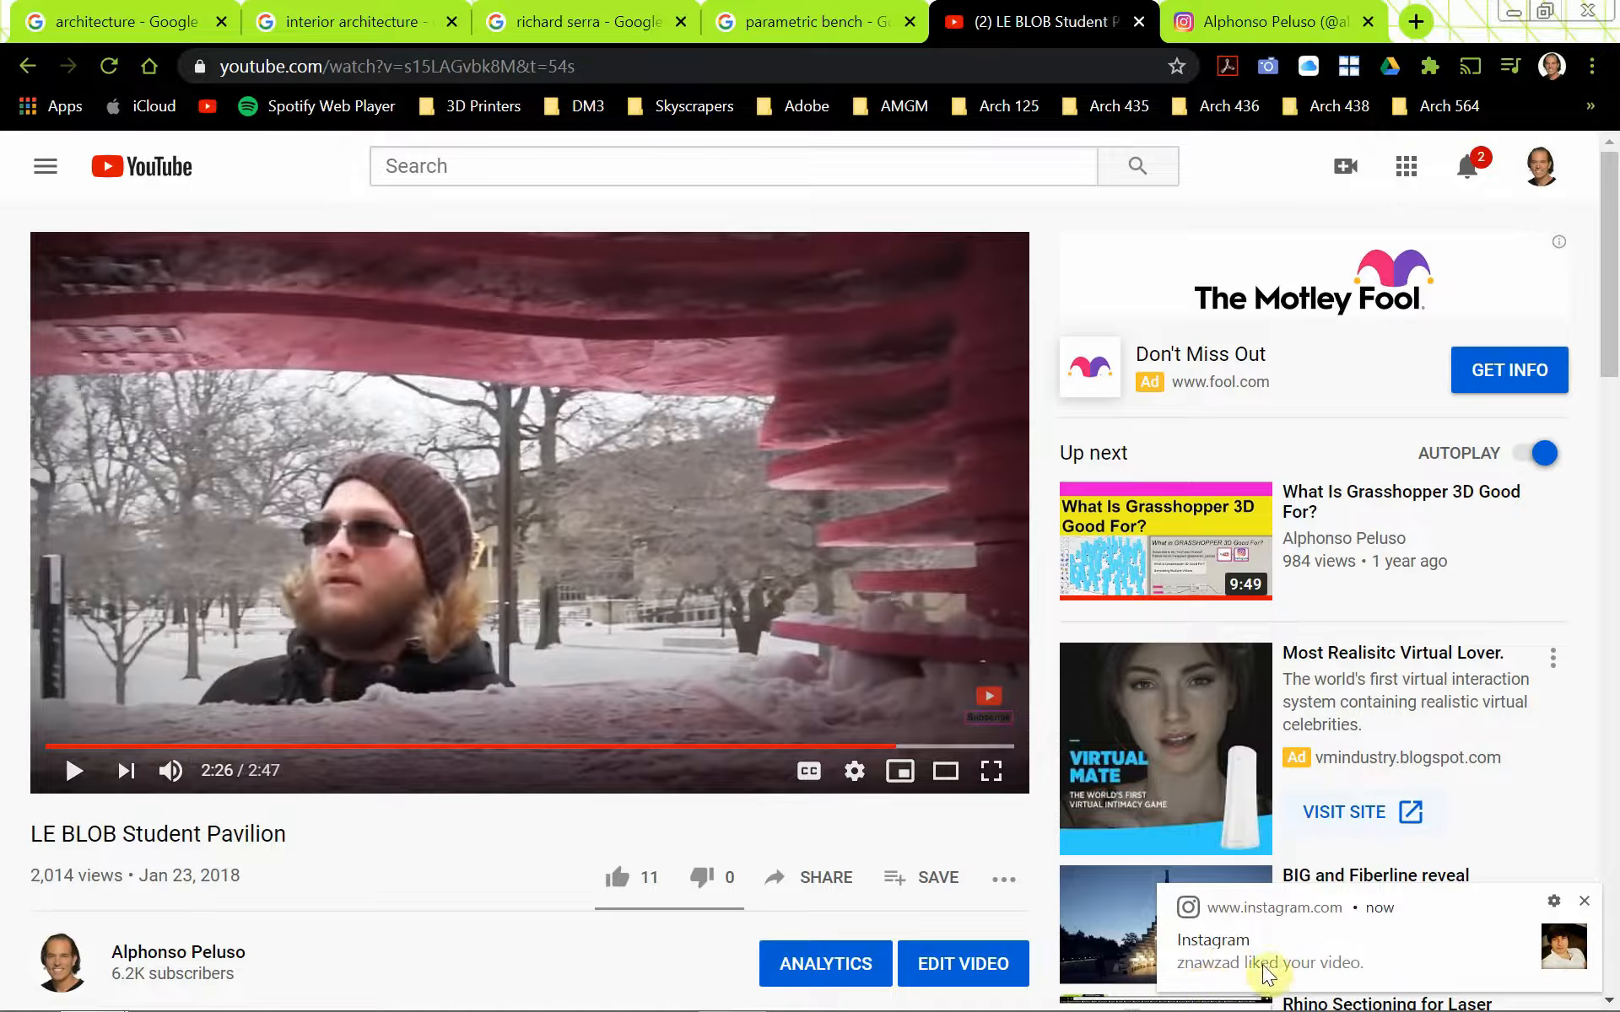
# Look at the Instagram profile page, go back to the parametric bench results, and return to the Rhino model
pyautogui.click(1227, 23)
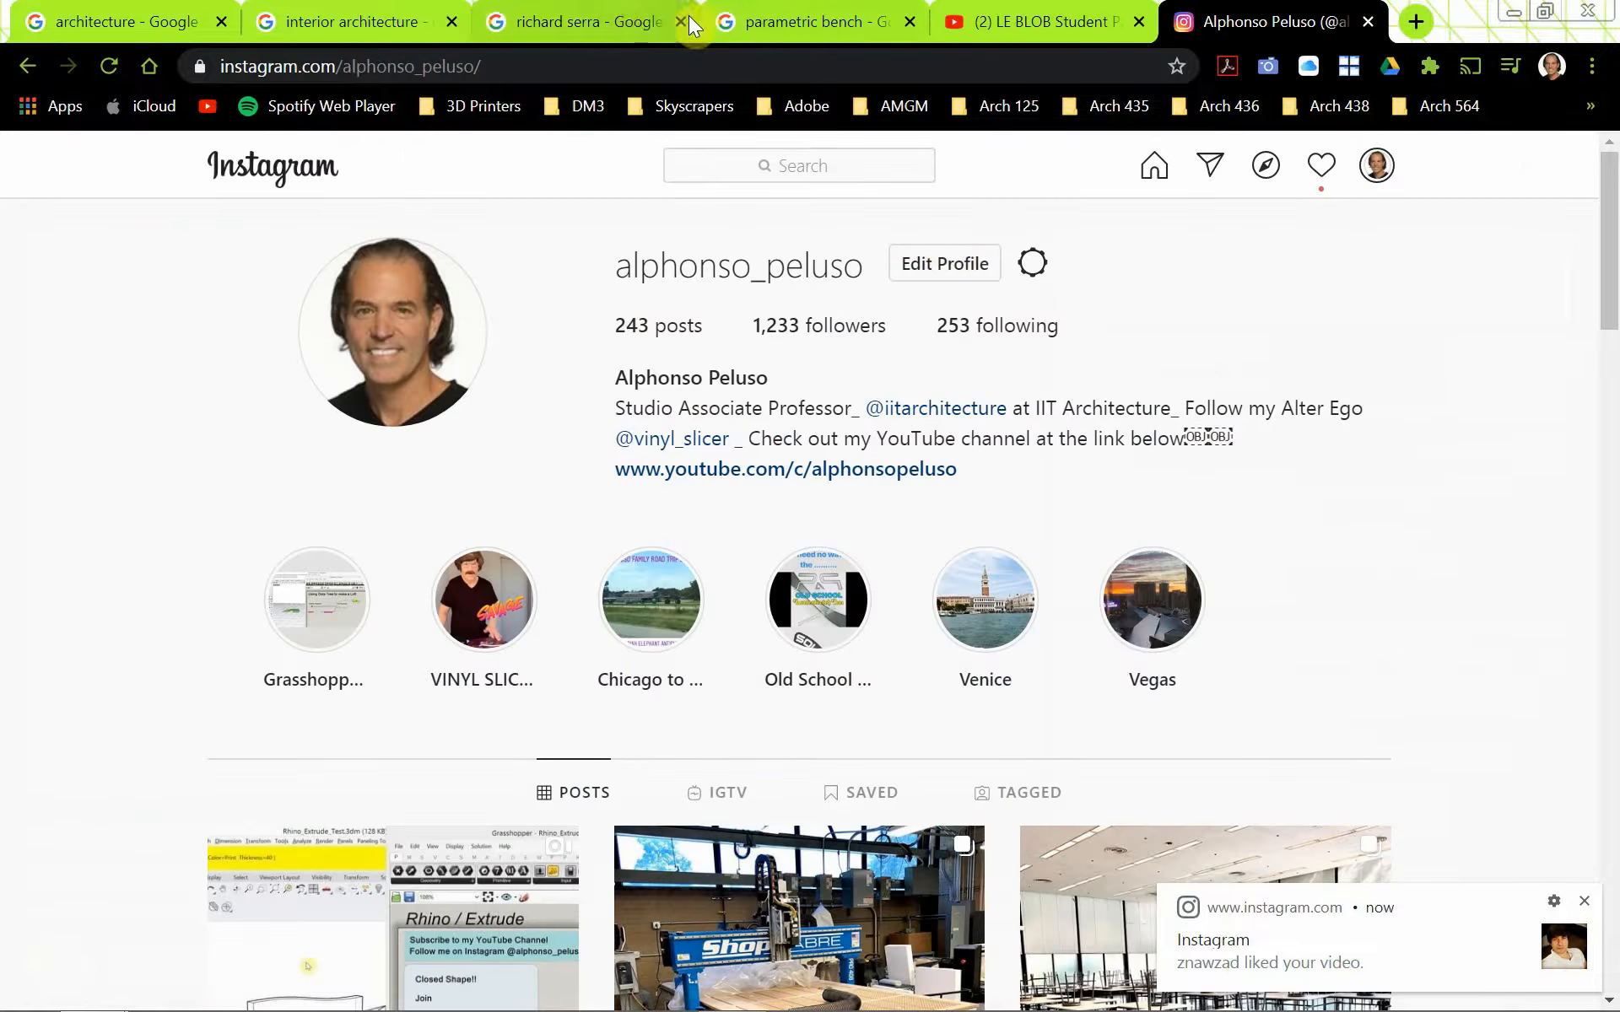
pyautogui.click(783, 28)
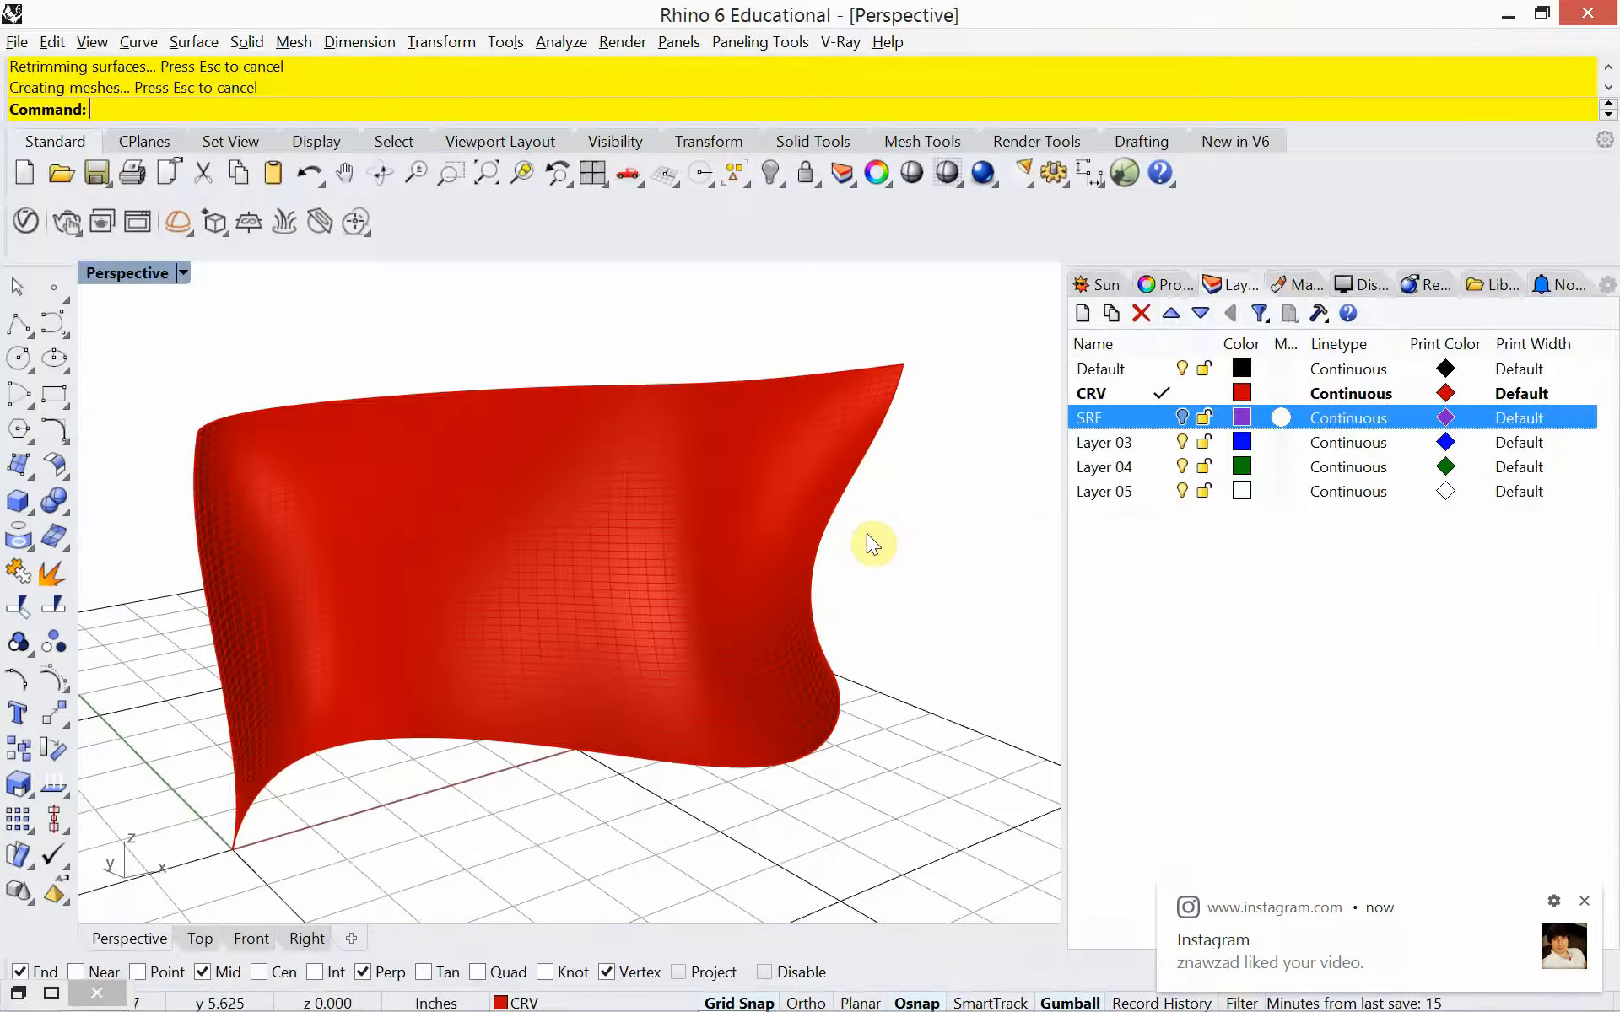
# Move the curved red surface to the SRF layer
pyautogui.click(647, 588)
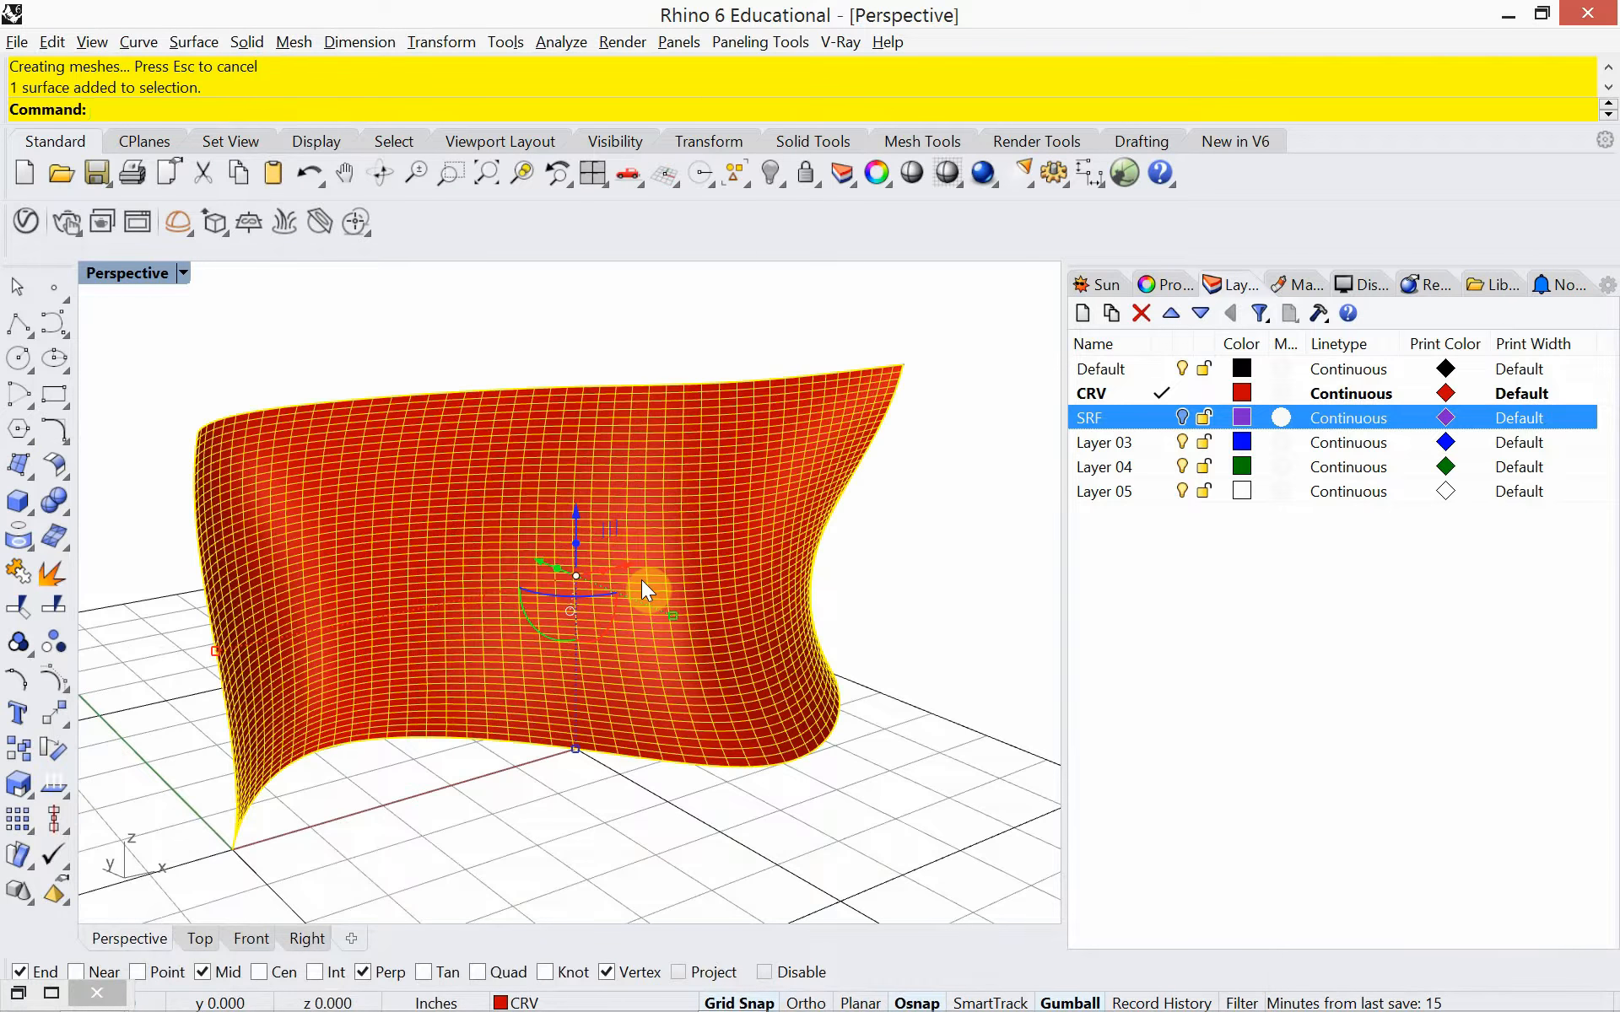
pyautogui.rightClick(1130, 414)
pyautogui.click(1232, 817)
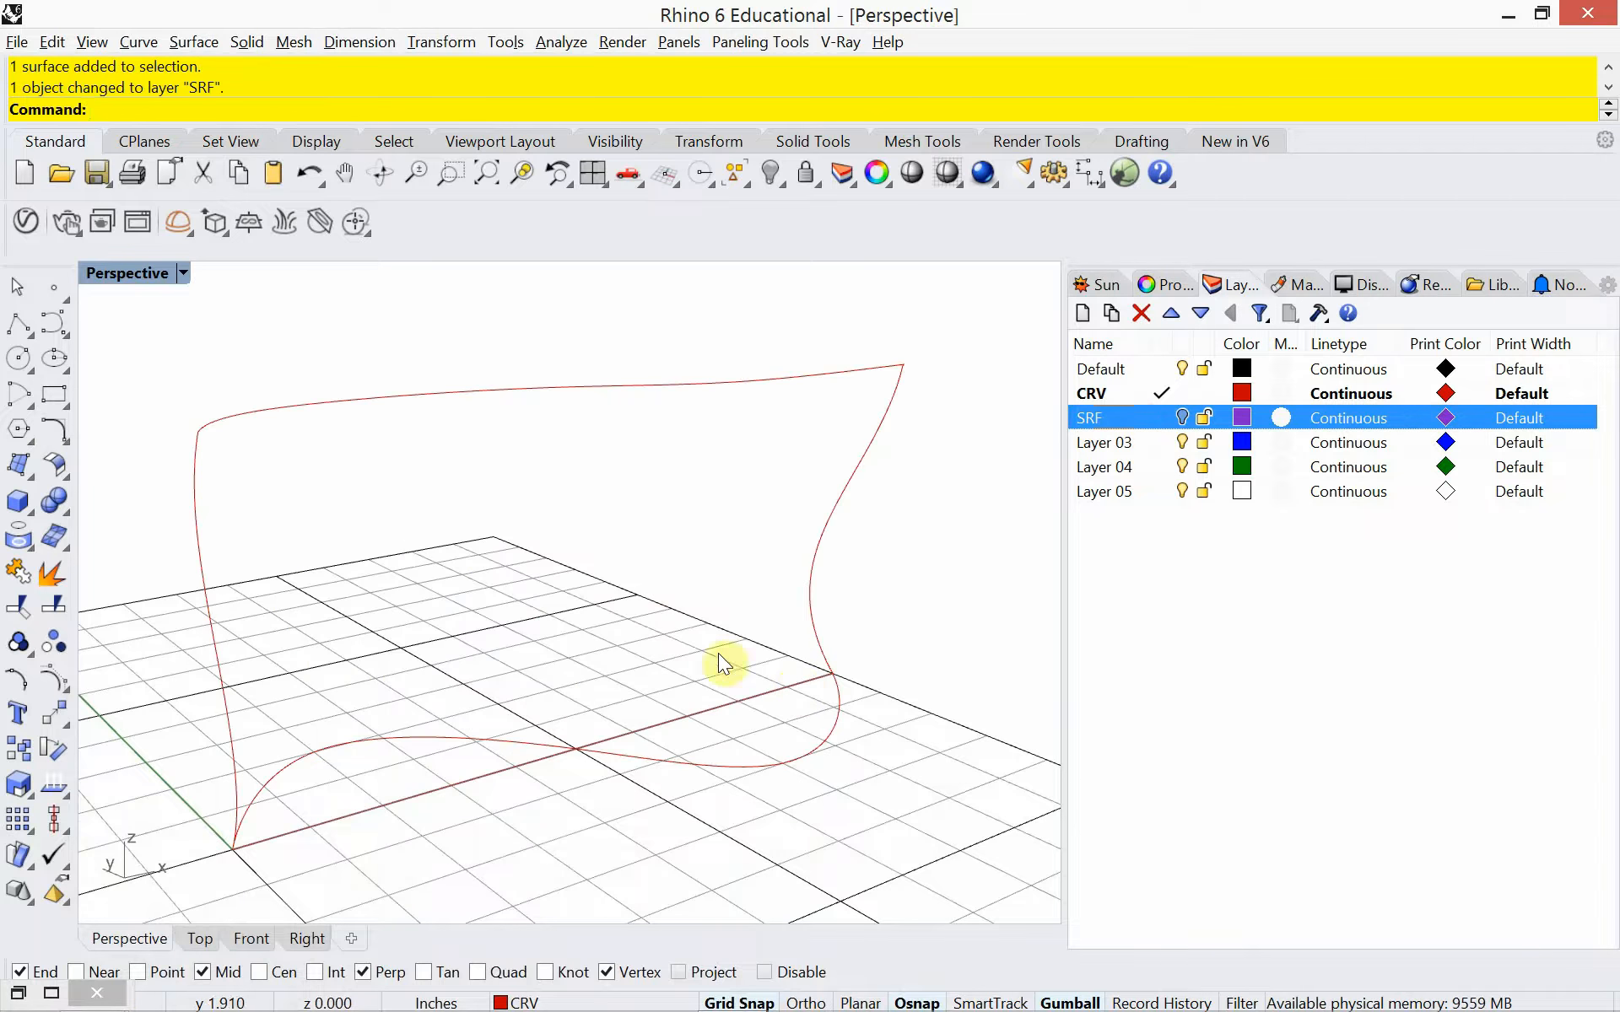
# Hide the four remaining boundary curves and paste the copied bench rail and profile curves into the model
pyautogui.moveTo(173, 334); pyautogui.dragTo(168, 331)
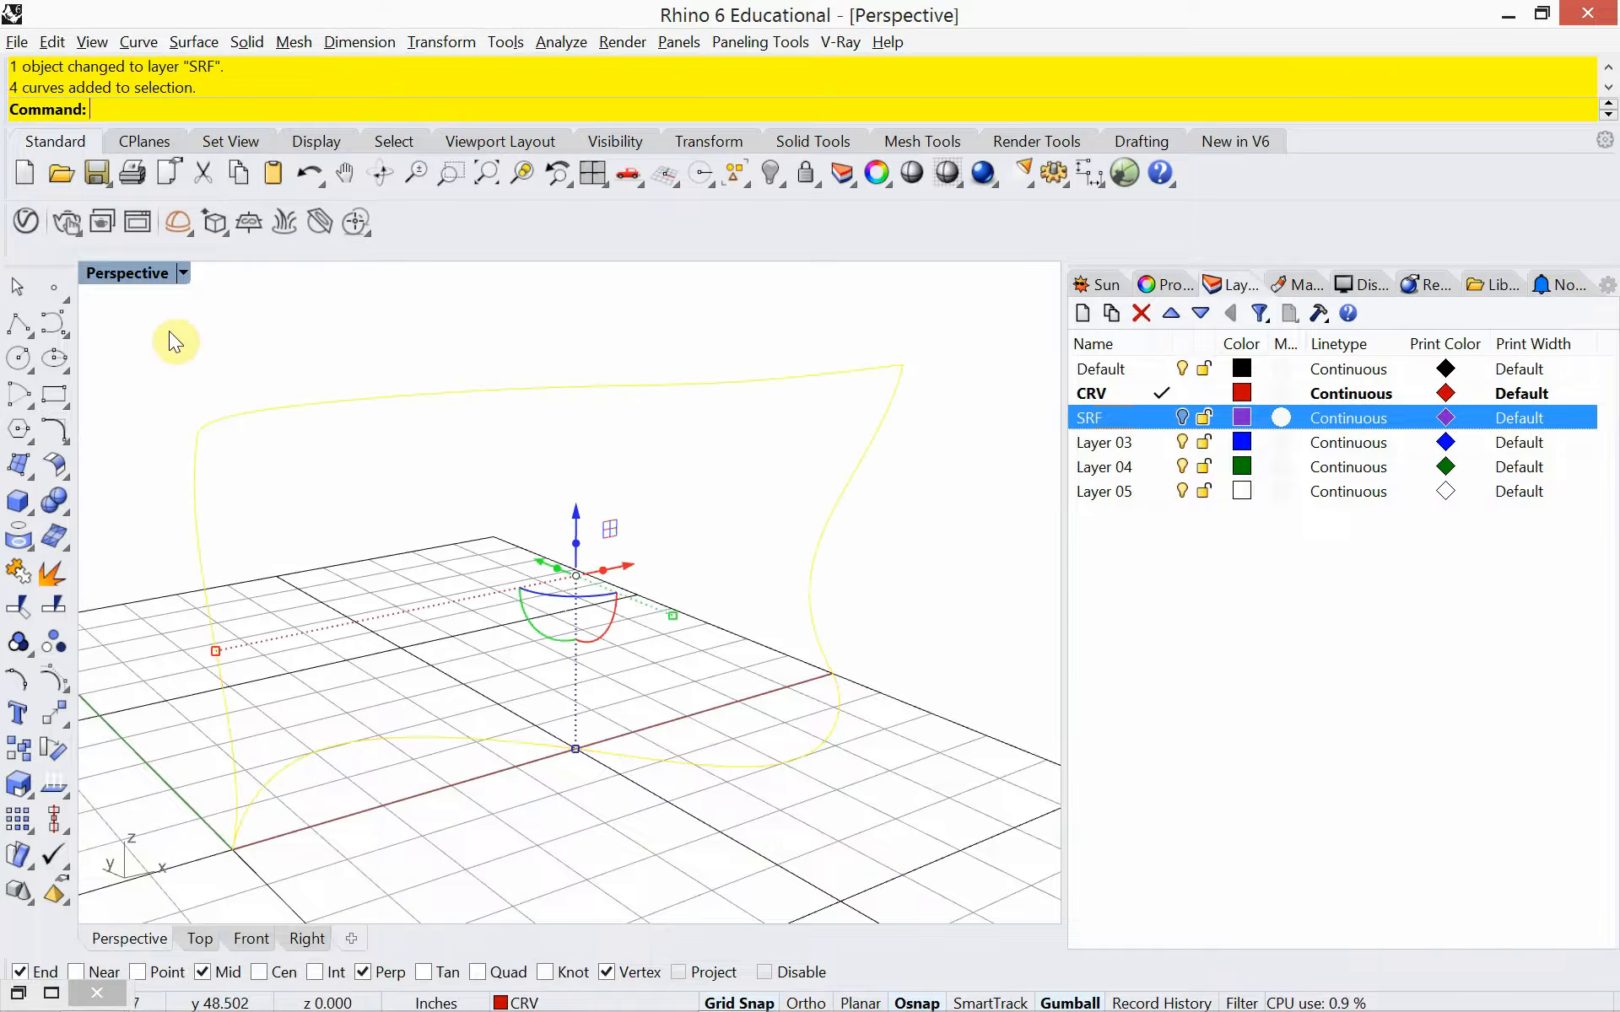
pyautogui.write('hide')
pyautogui.press('Return')
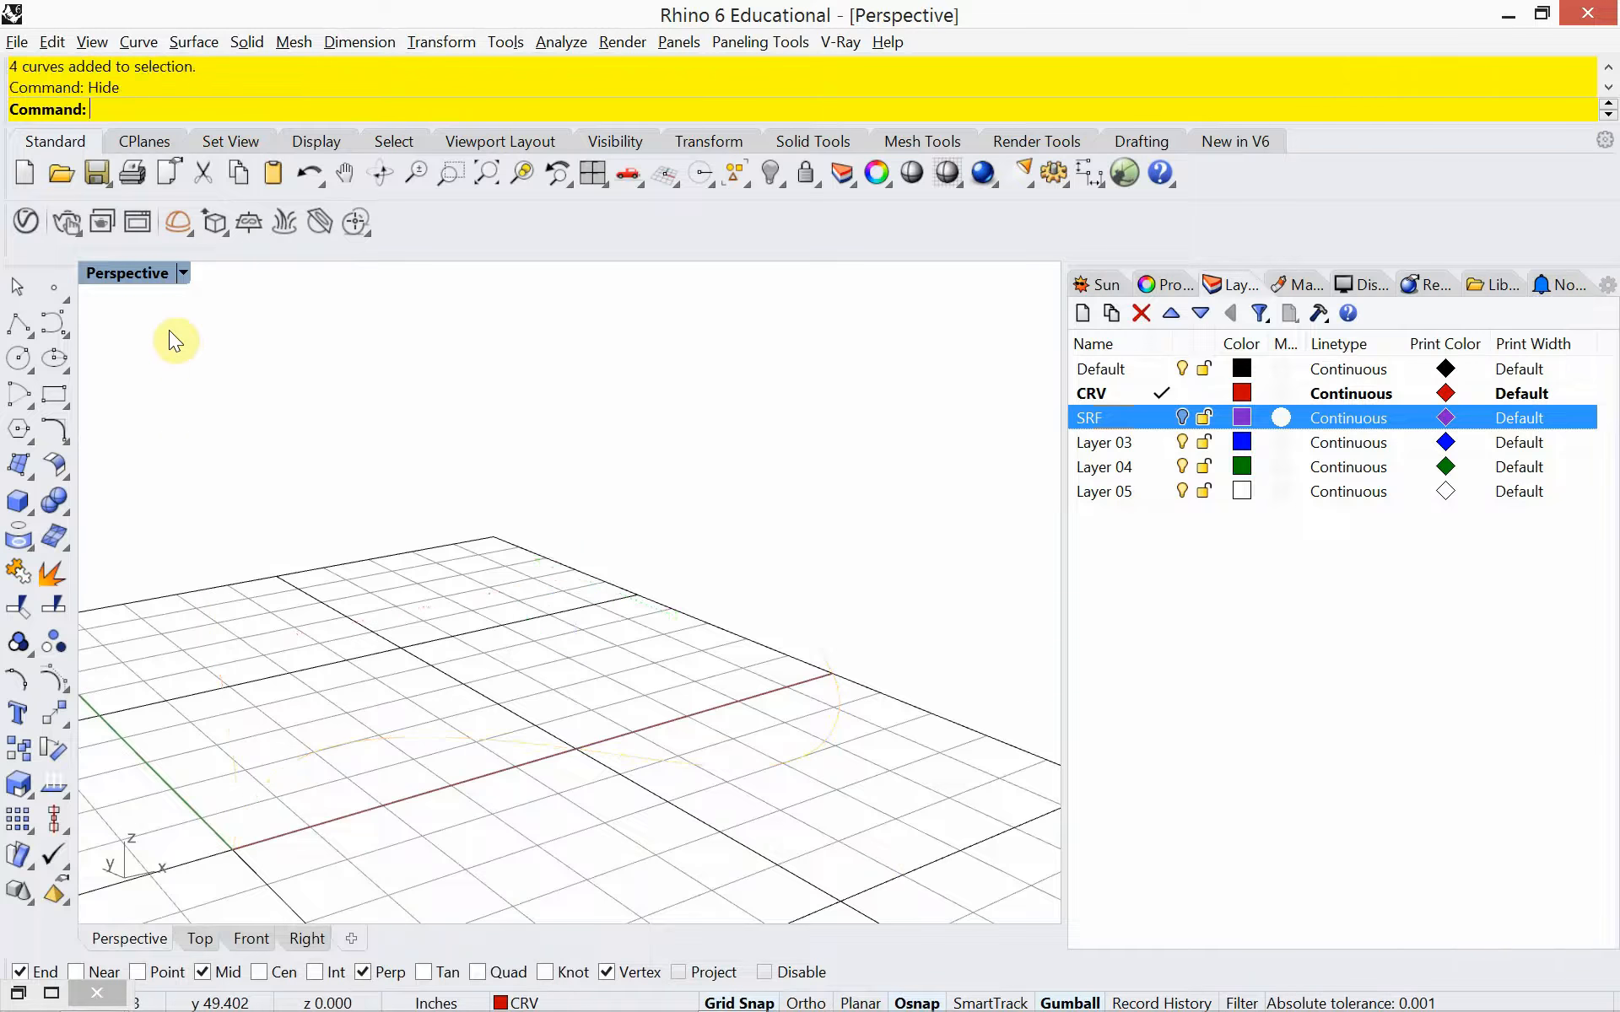
pyautogui.hotkey('ctrl', 'v')
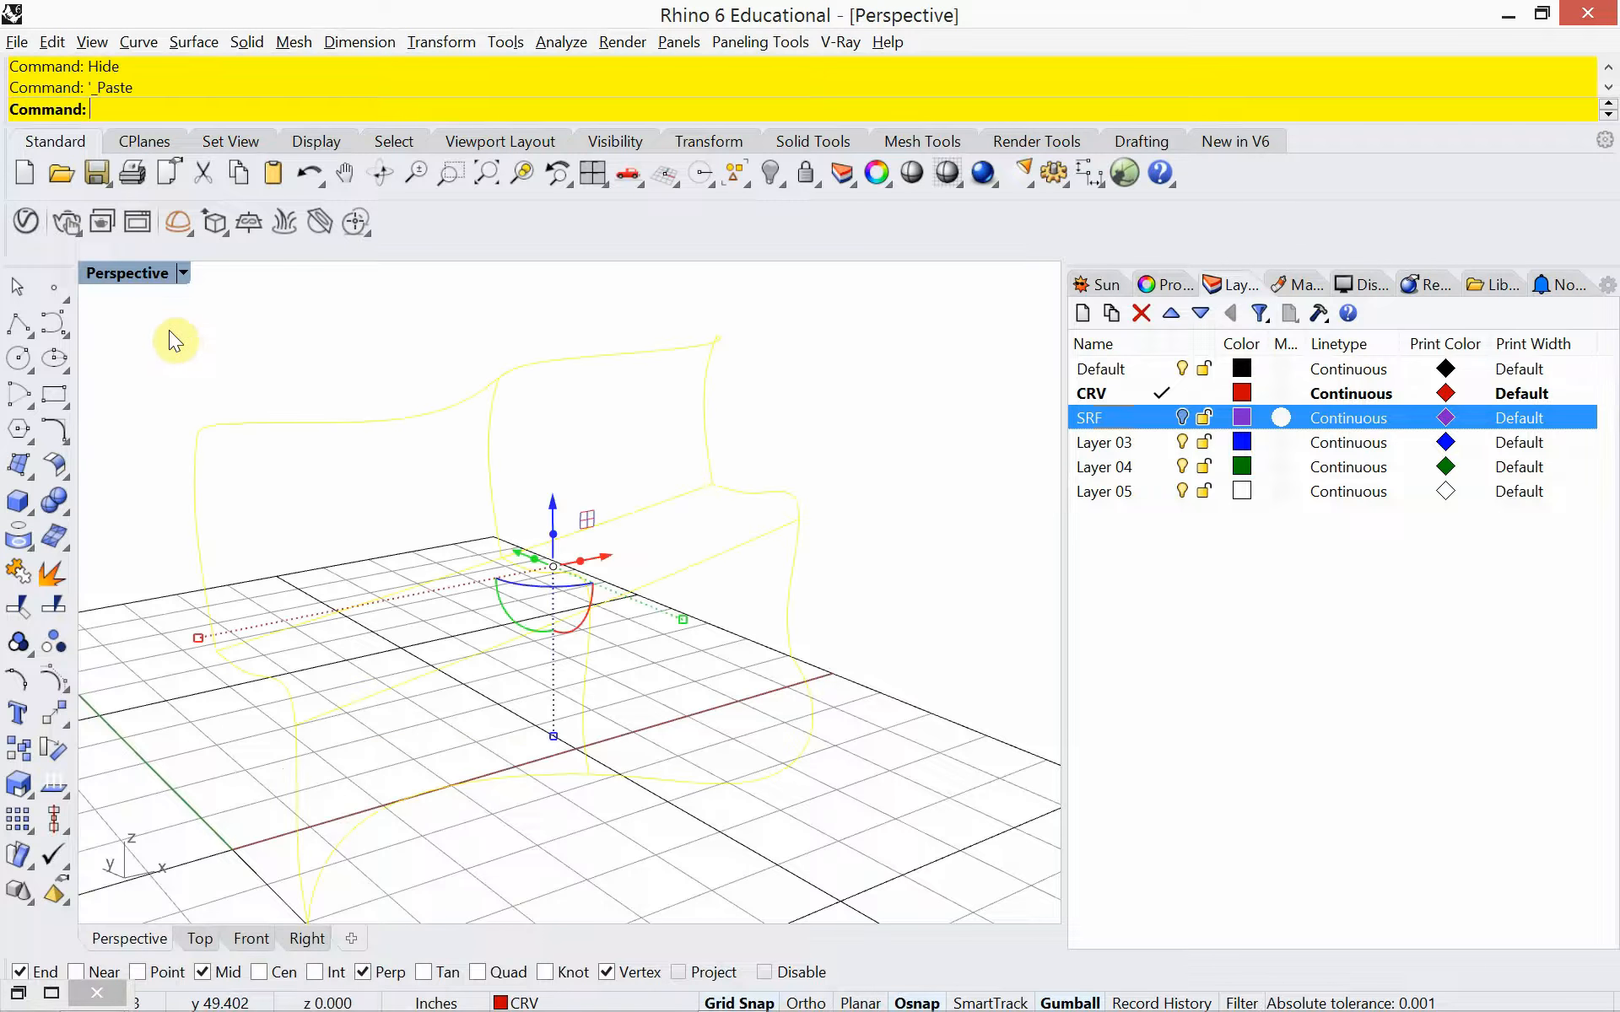
pyautogui.press('Escape')
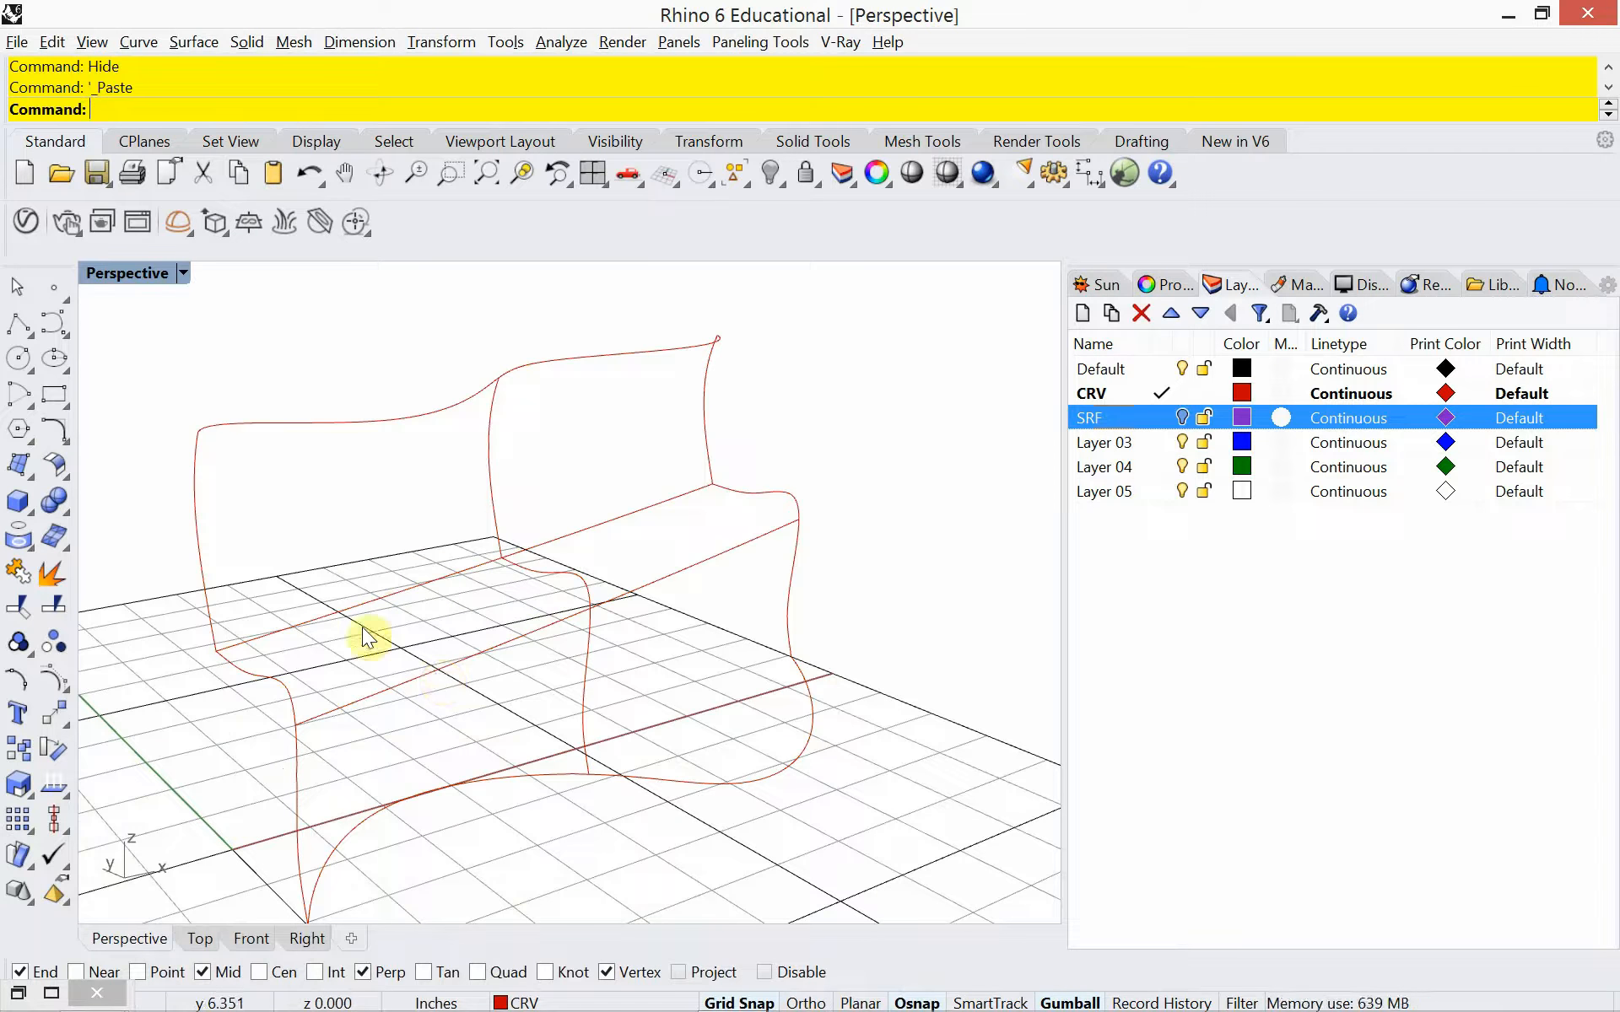
# Examine the three bench profile curves one after another: the near end, the middle and the far end
pyautogui.click(281, 690)
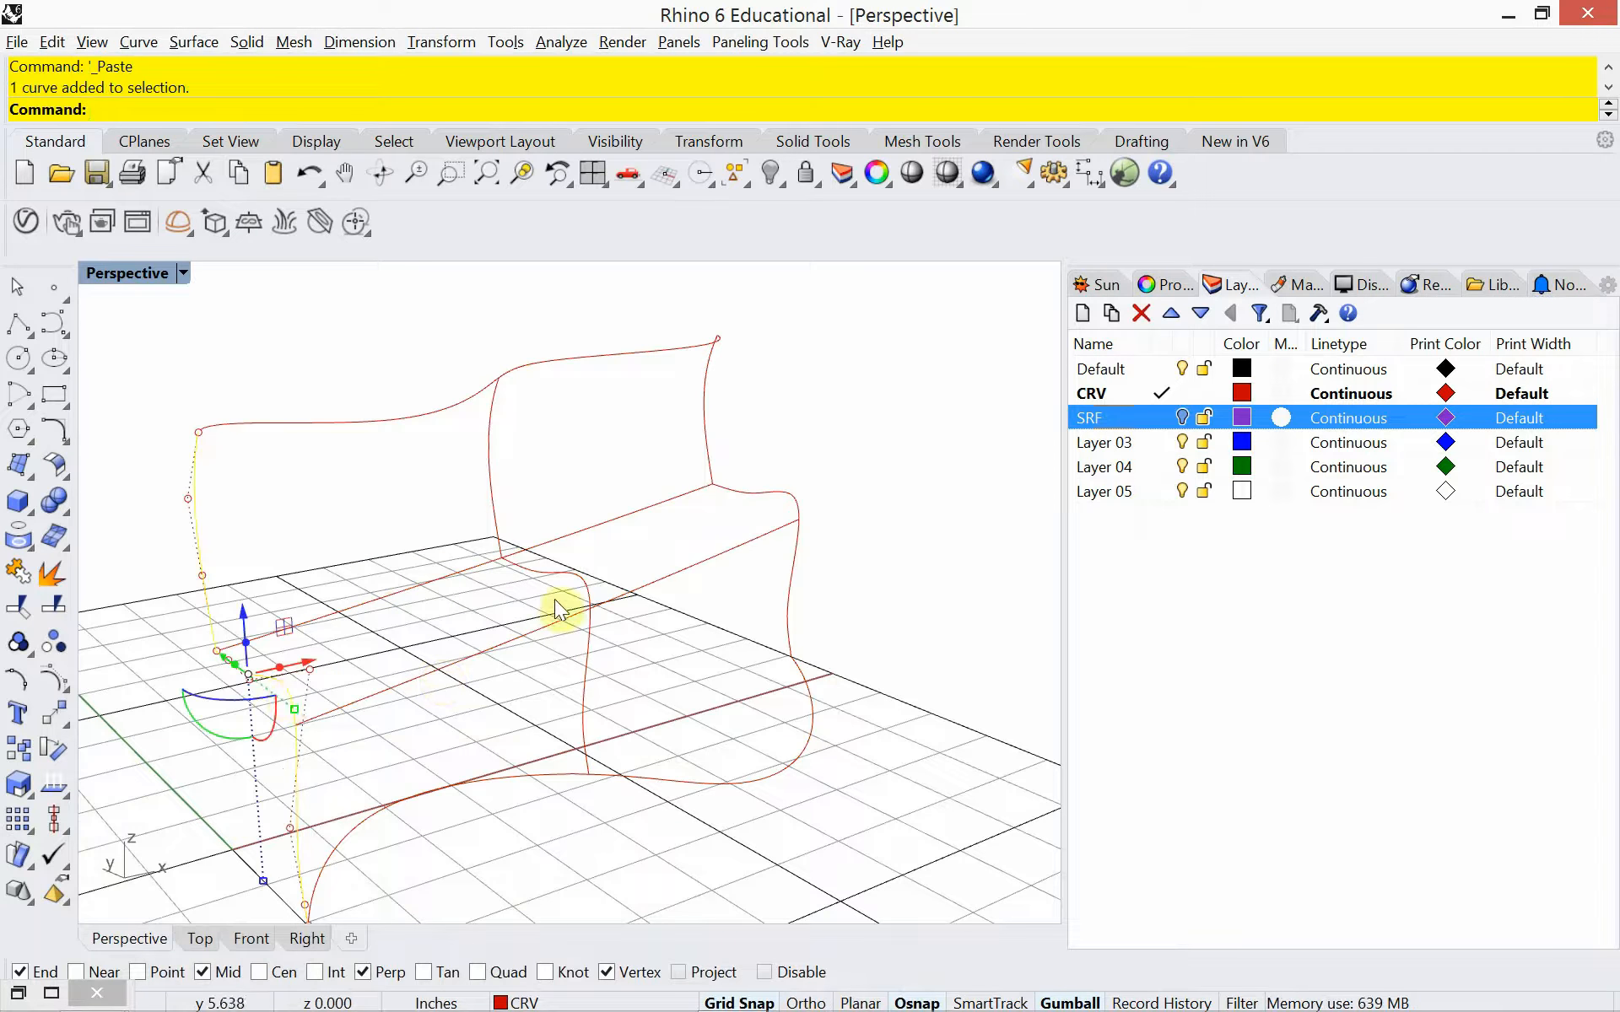
pyautogui.press('Escape')
pyautogui.click(575, 582)
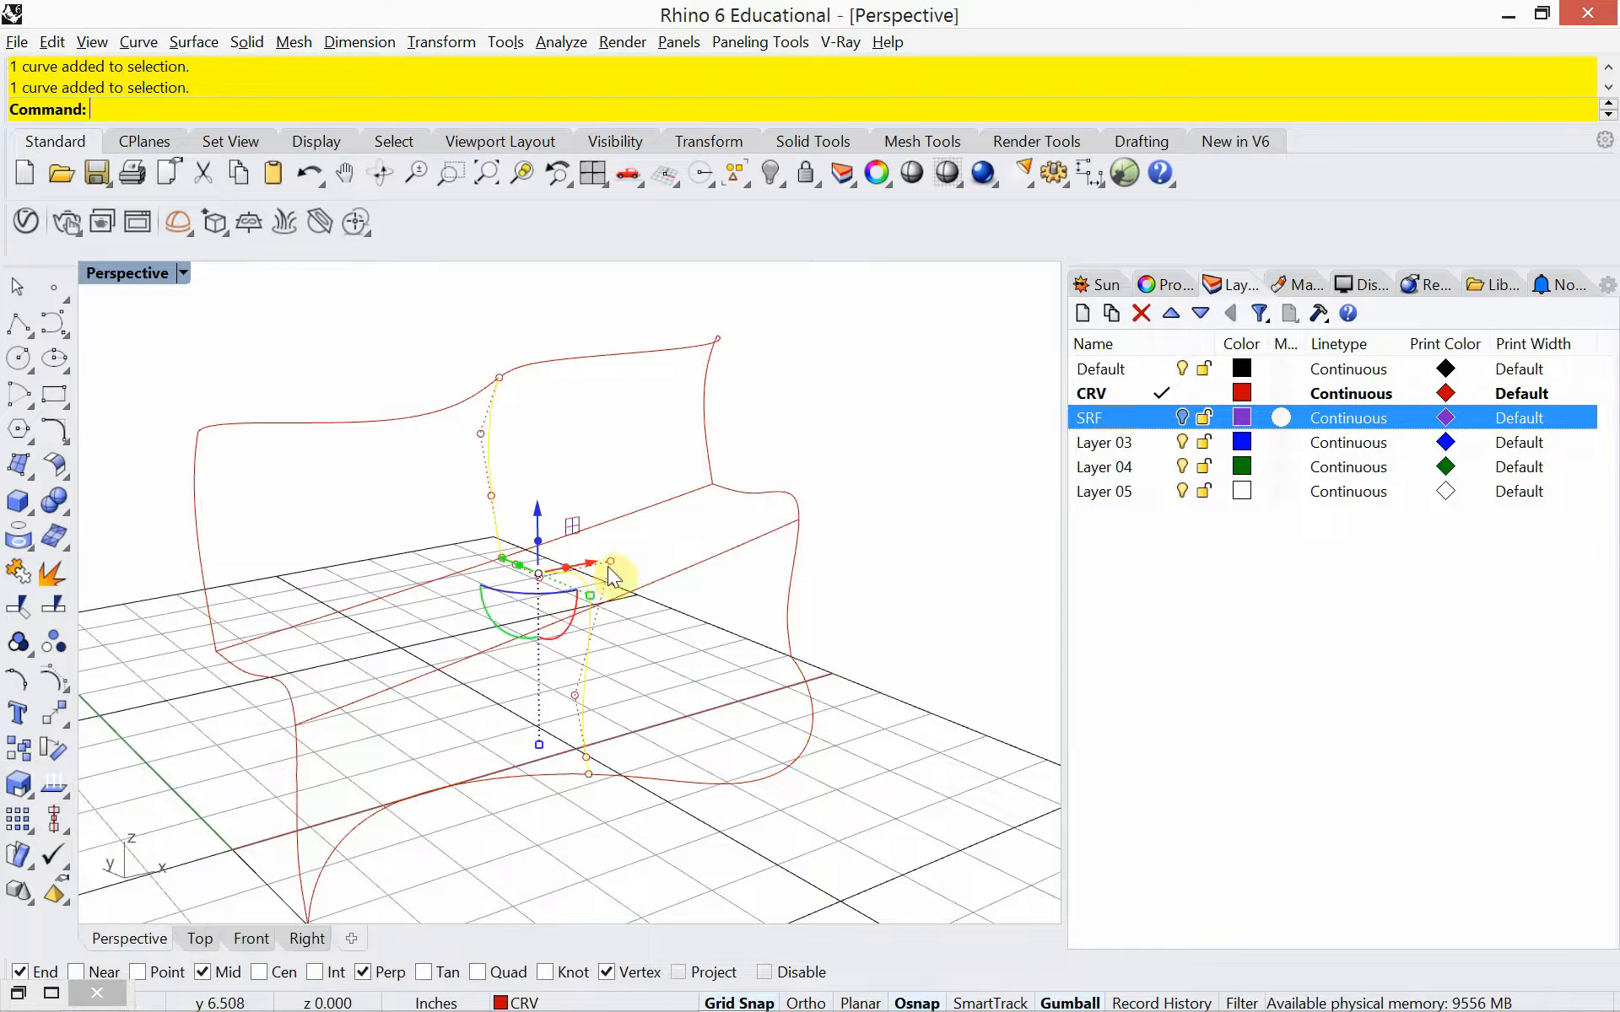
pyautogui.press('Escape')
pyautogui.click(764, 492)
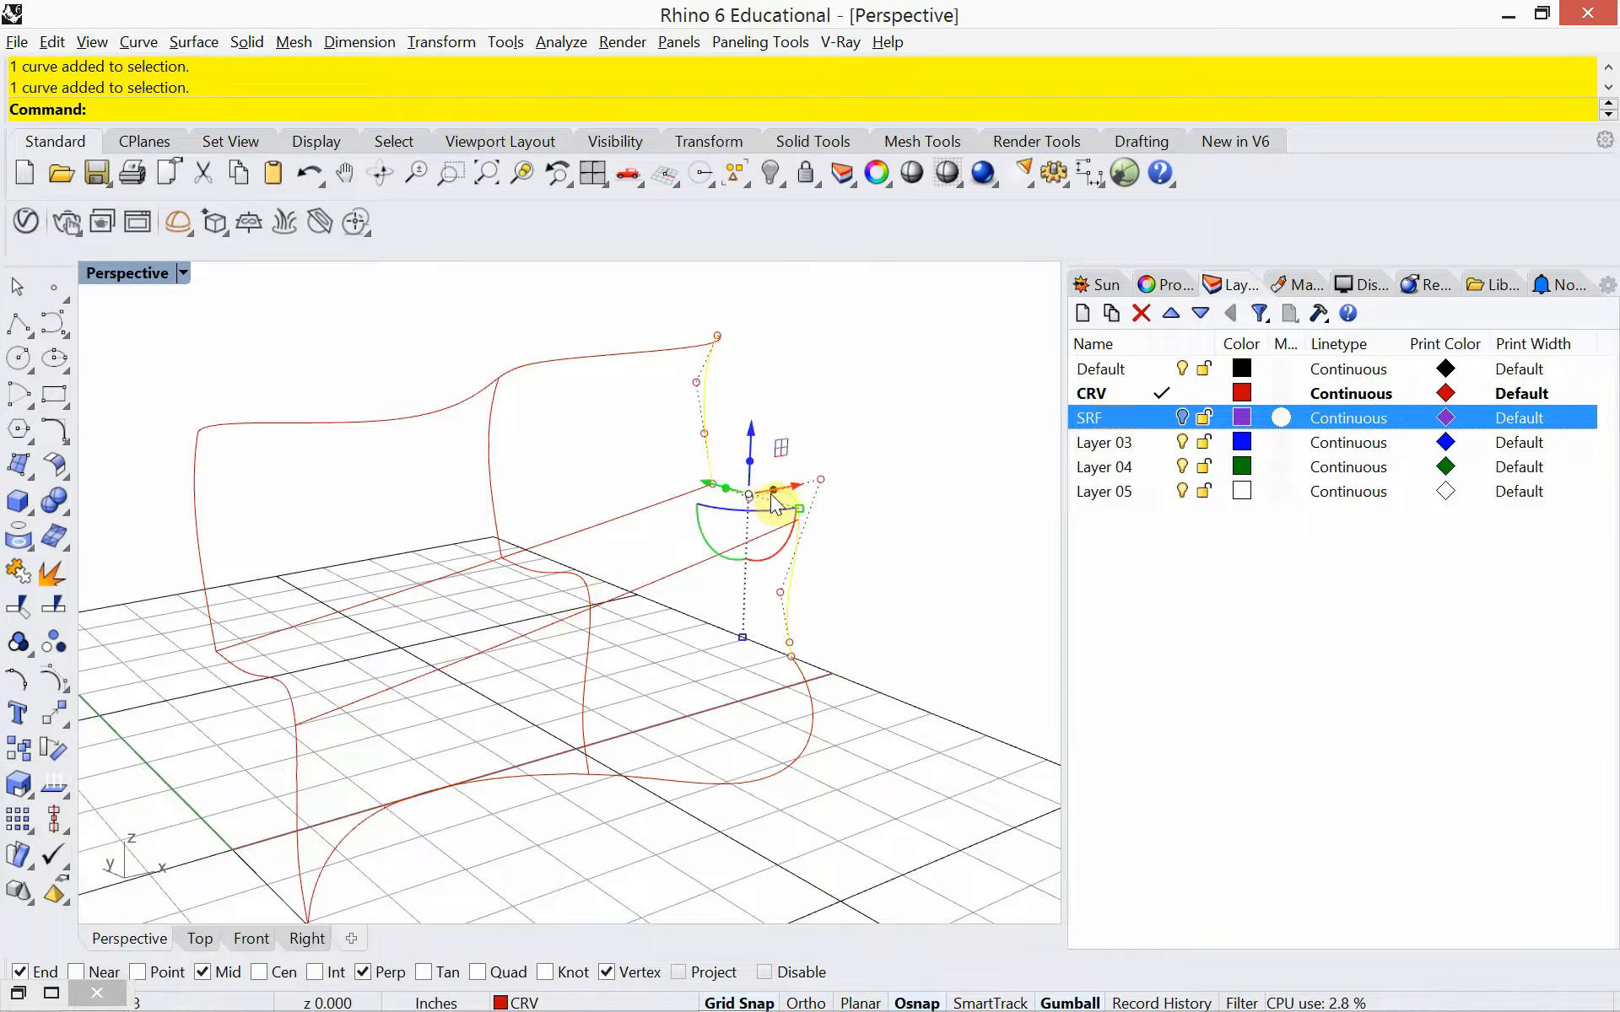
pyautogui.press('Escape')
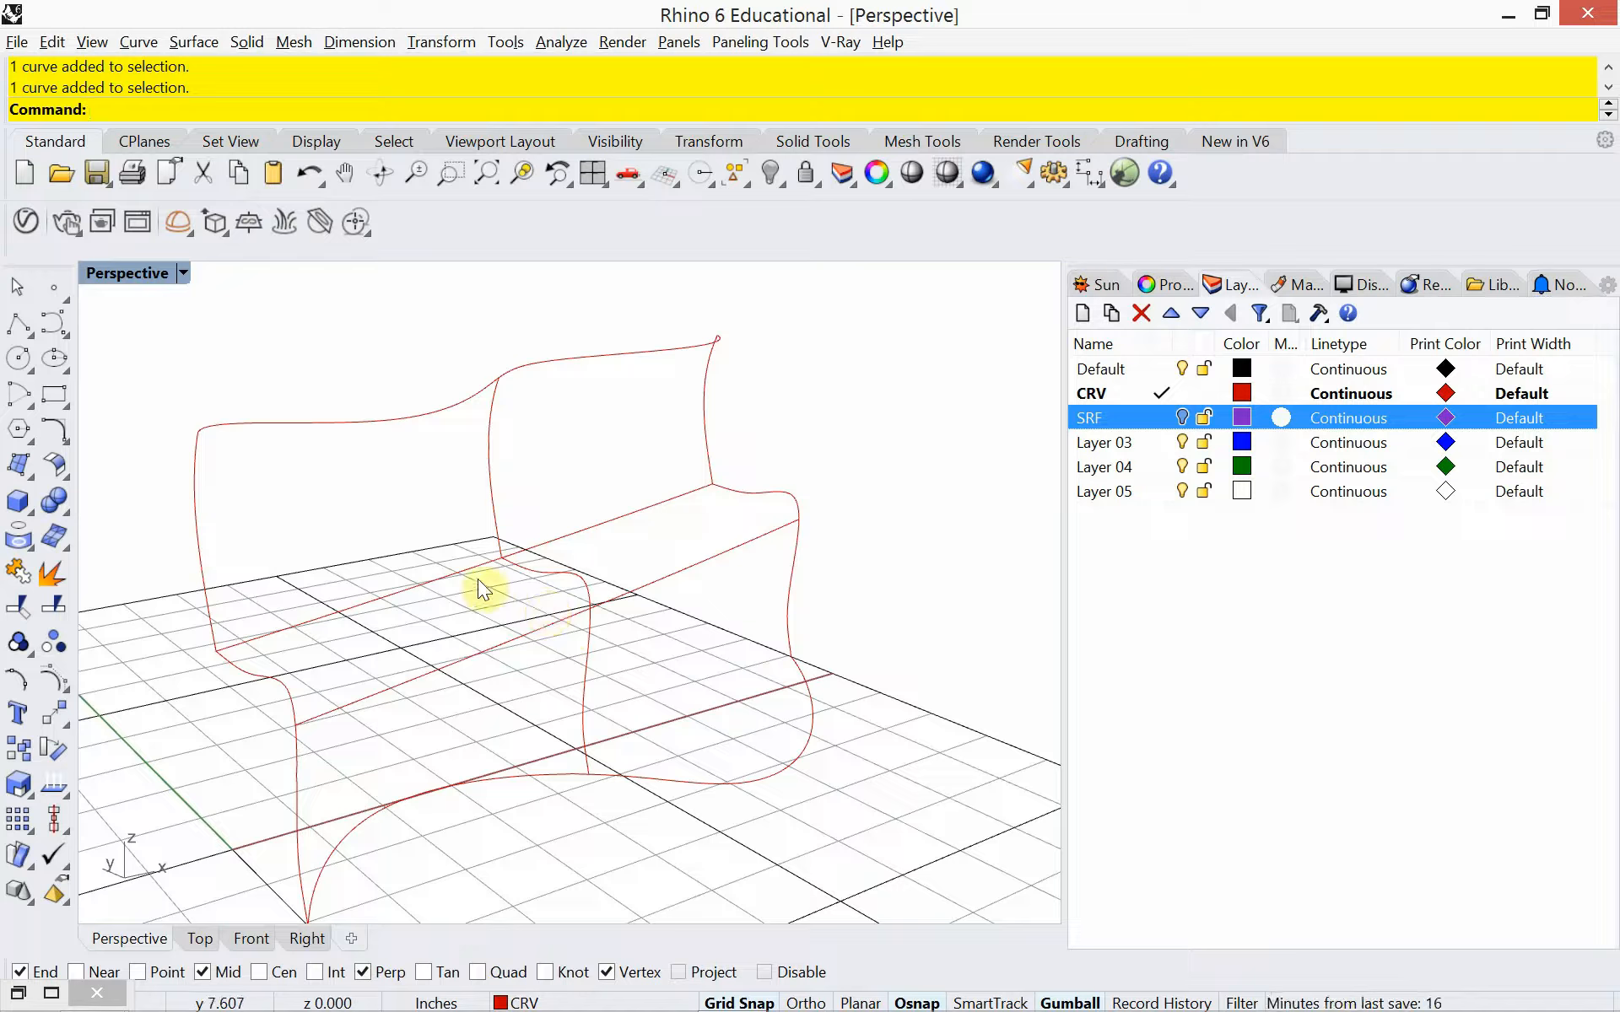
# Try a Sweep1 of the near end profile along the curved floor rail, previewing it with the cross sections left unchanged
pyautogui.write('Sweep2')
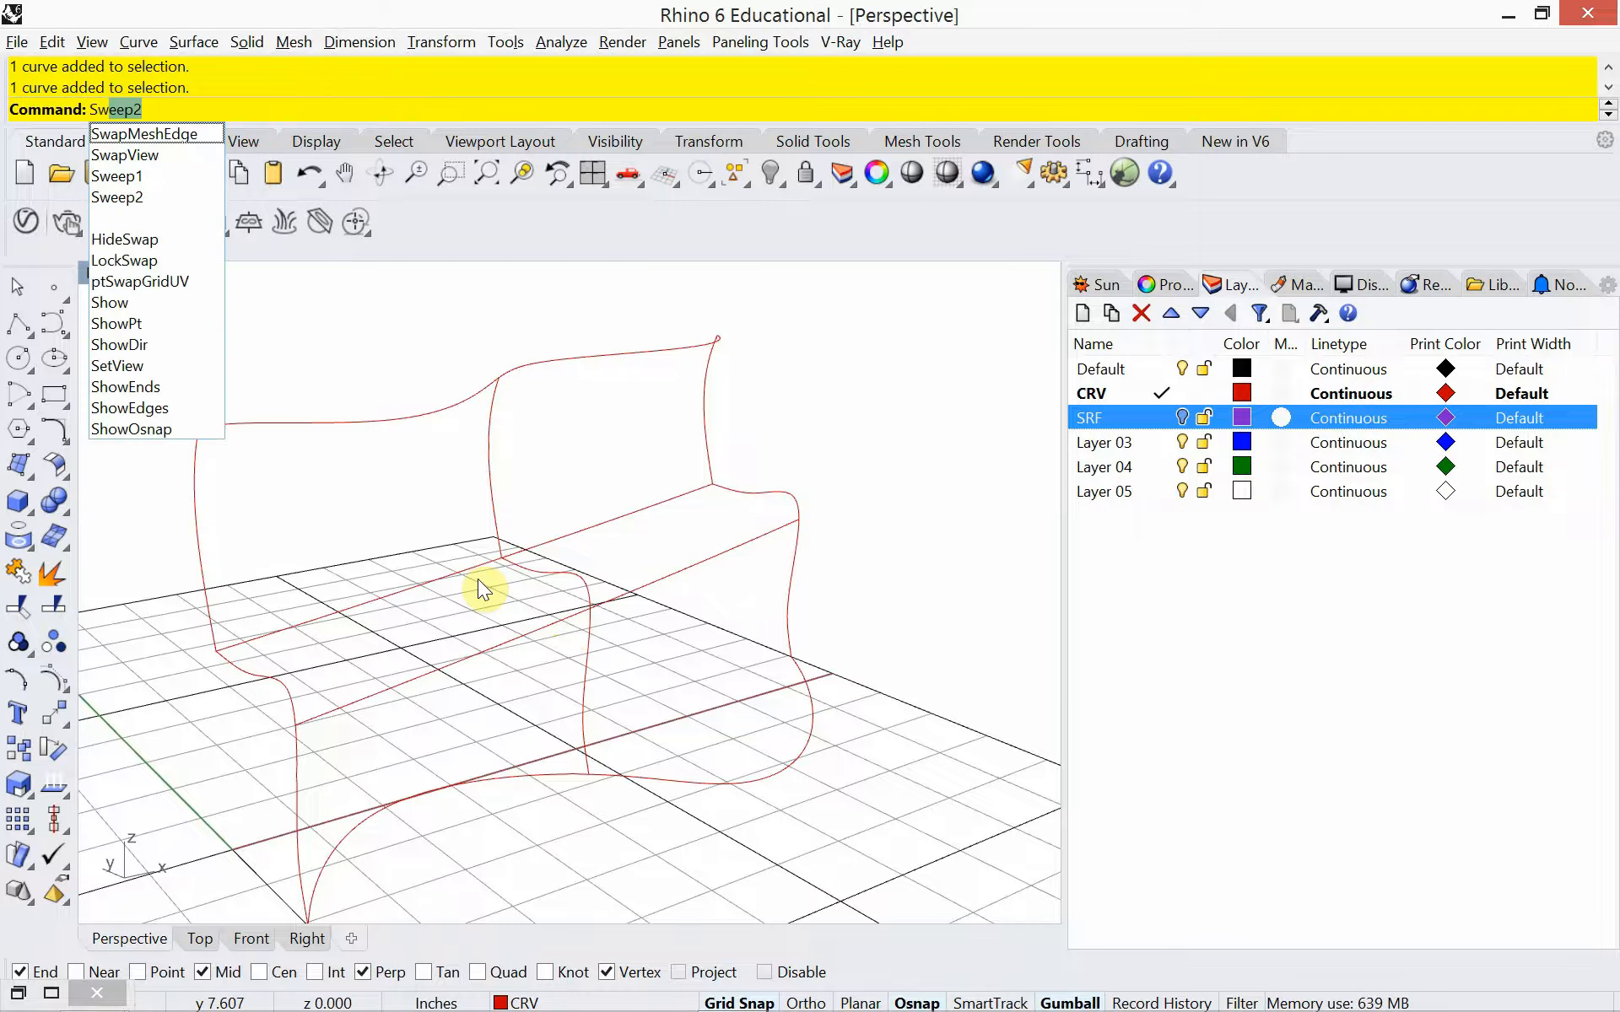
pyautogui.click(119, 175)
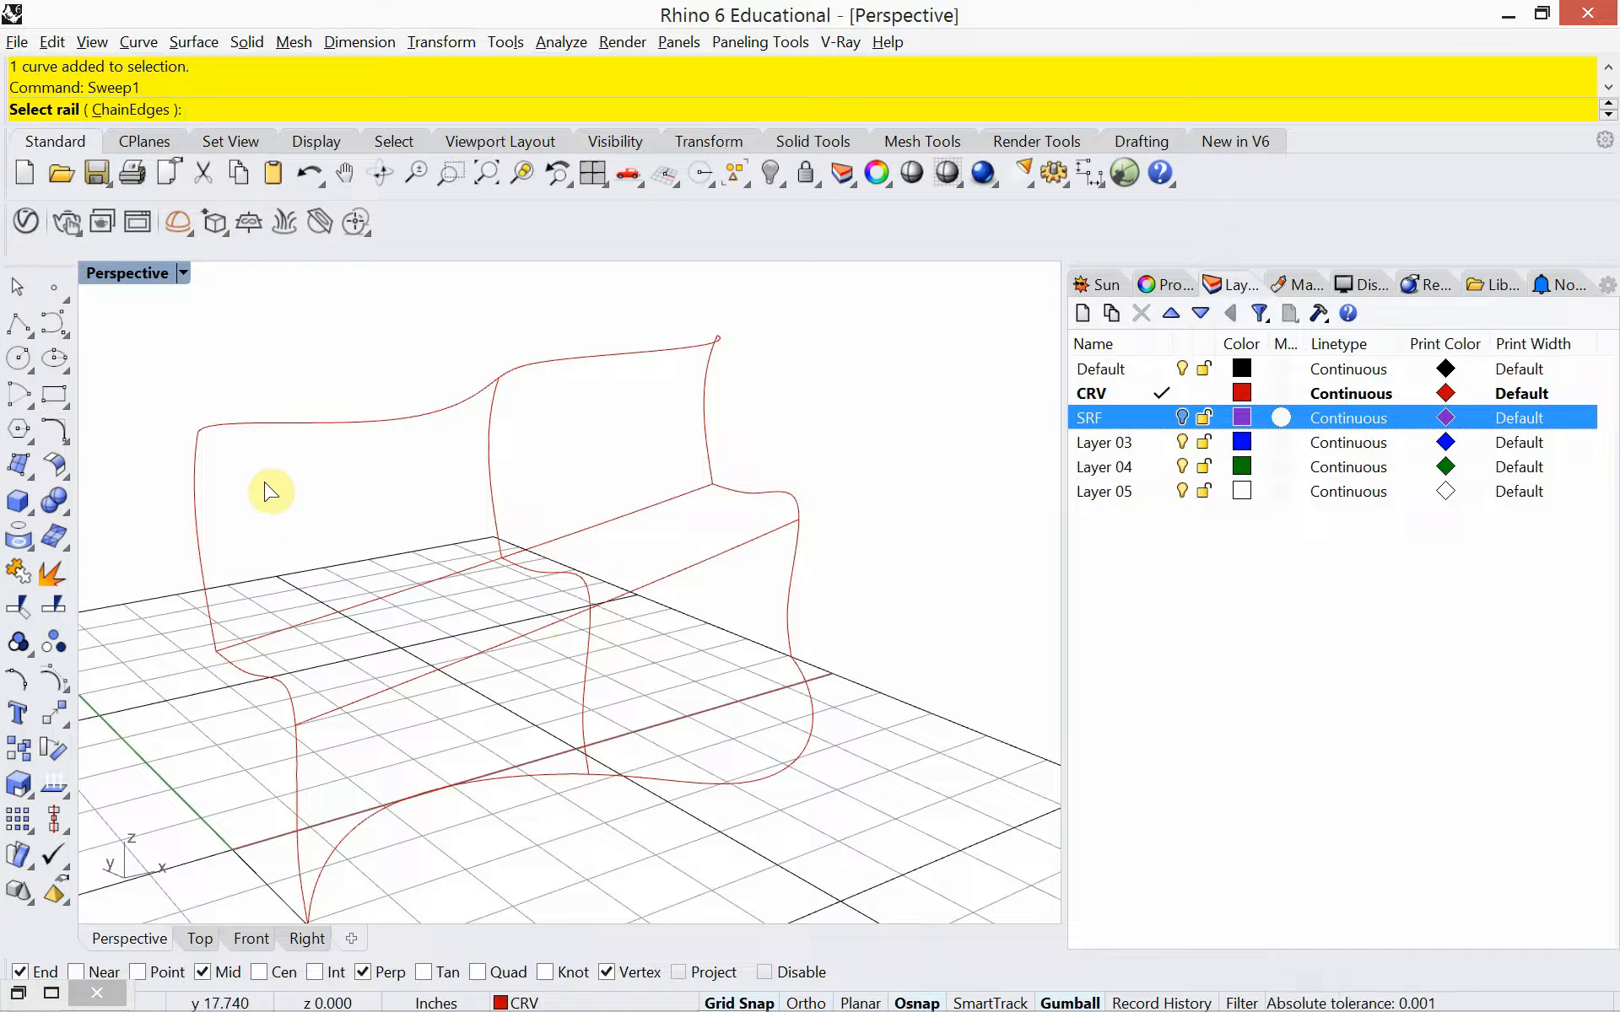
pyautogui.click(516, 786)
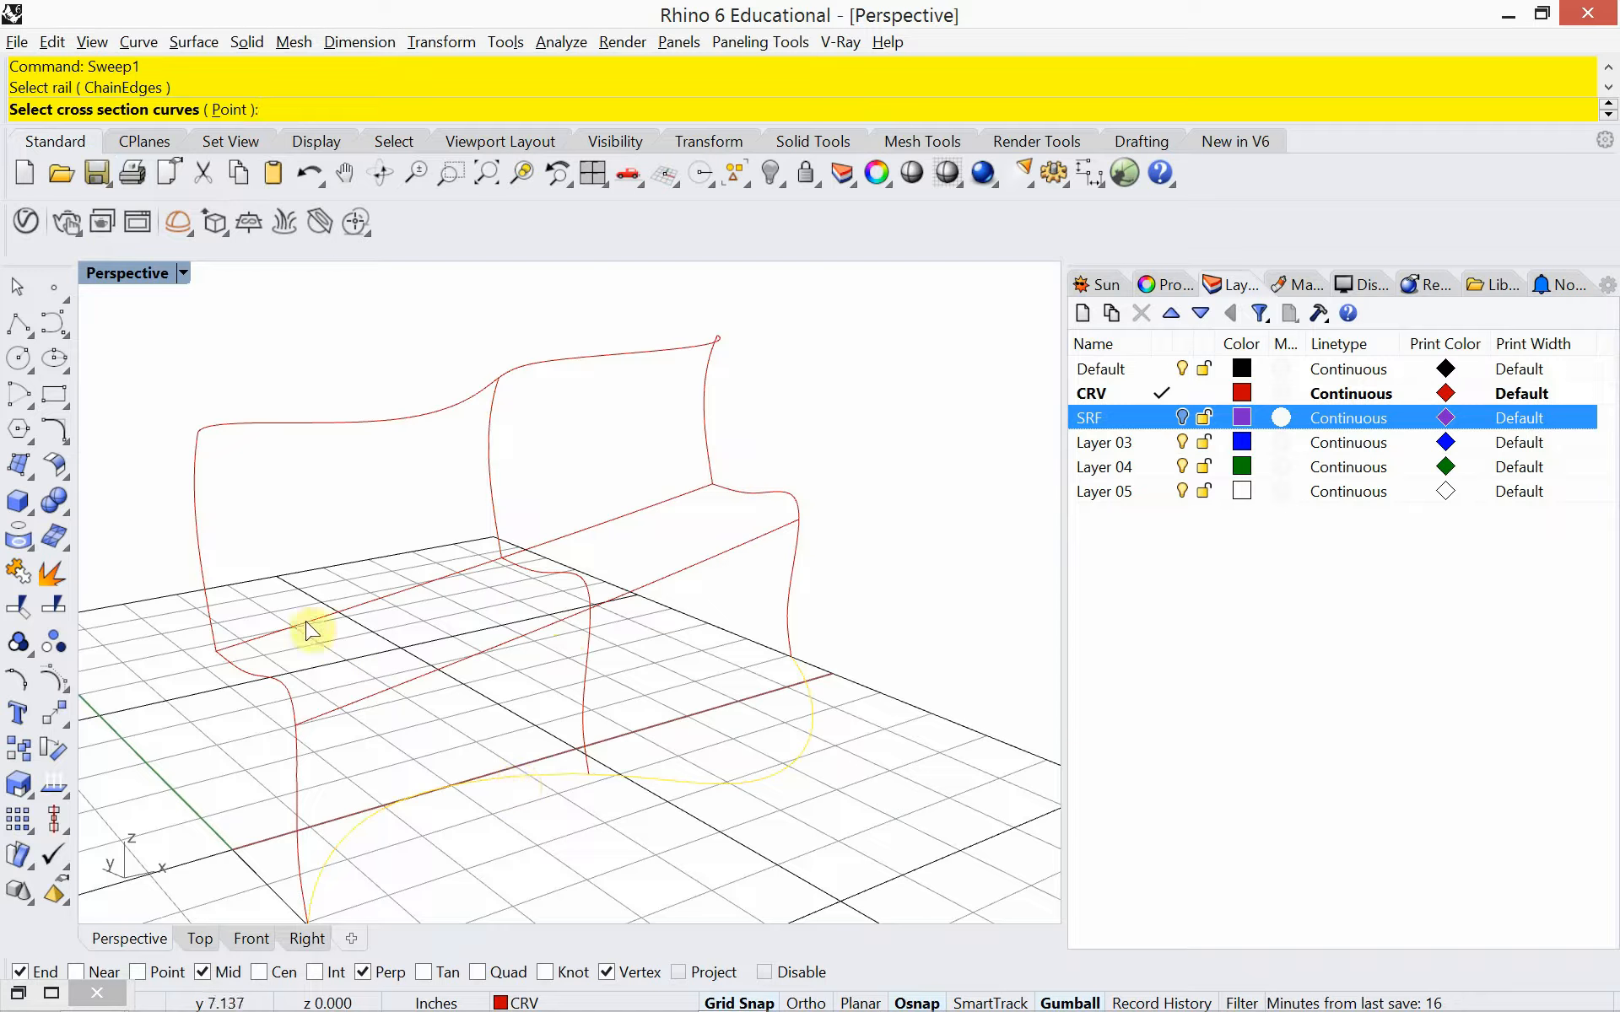
pyautogui.click(197, 540)
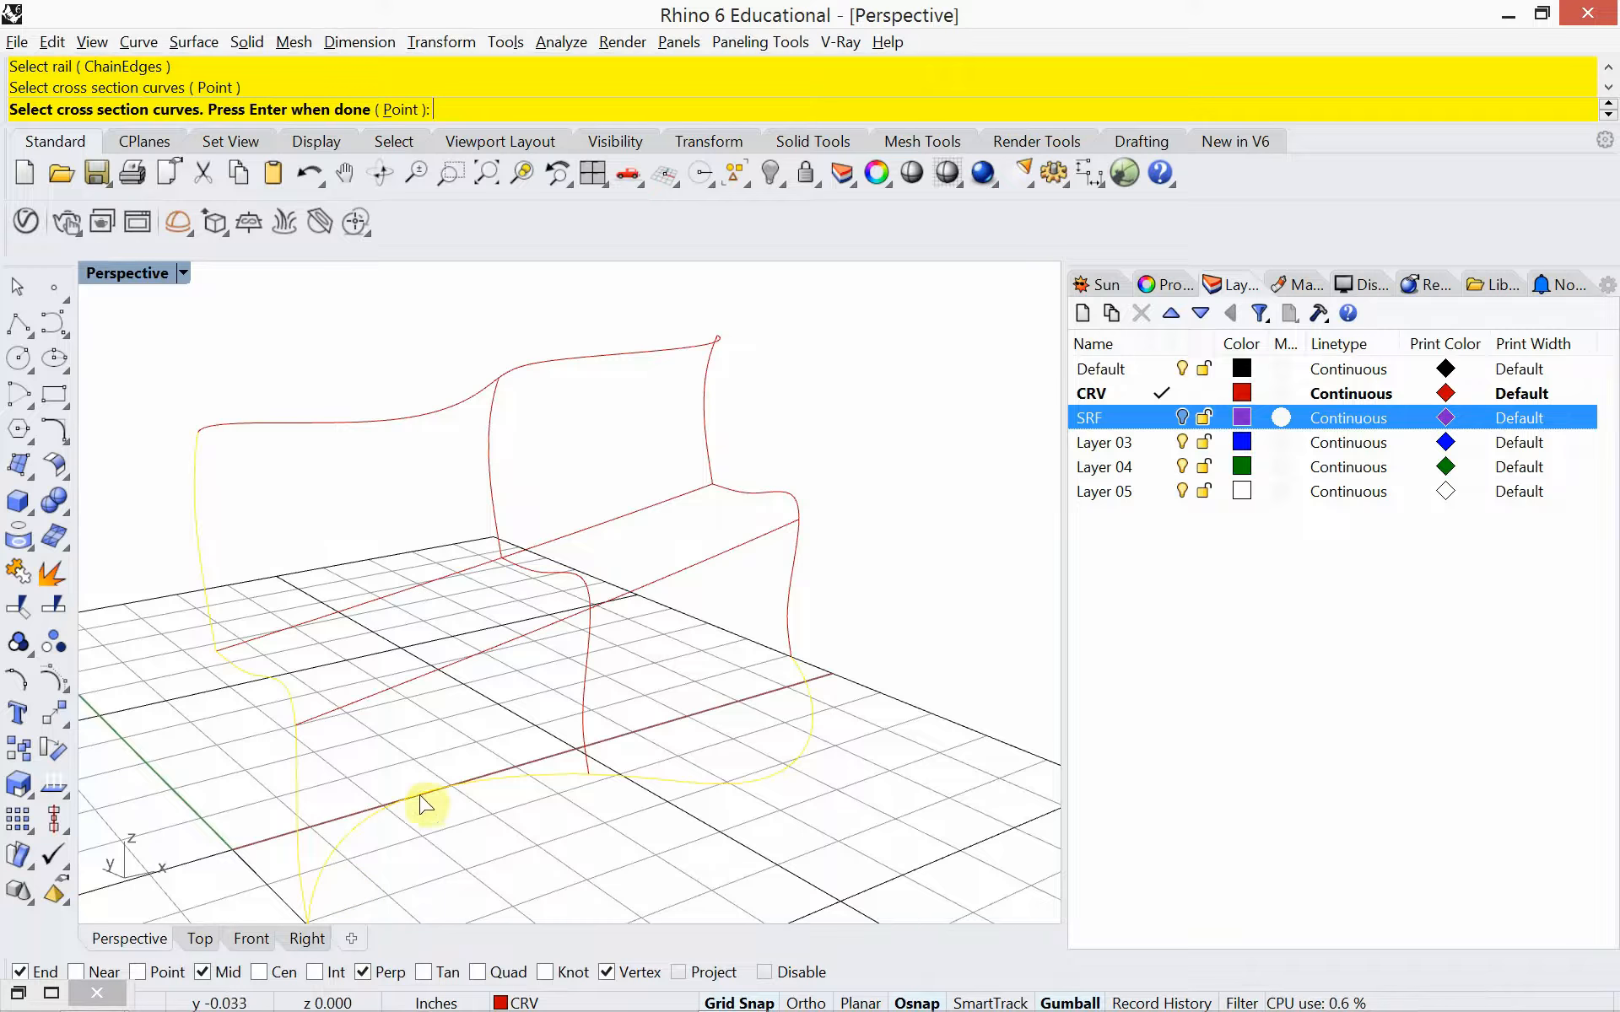
pyautogui.rightClick(264, 533)
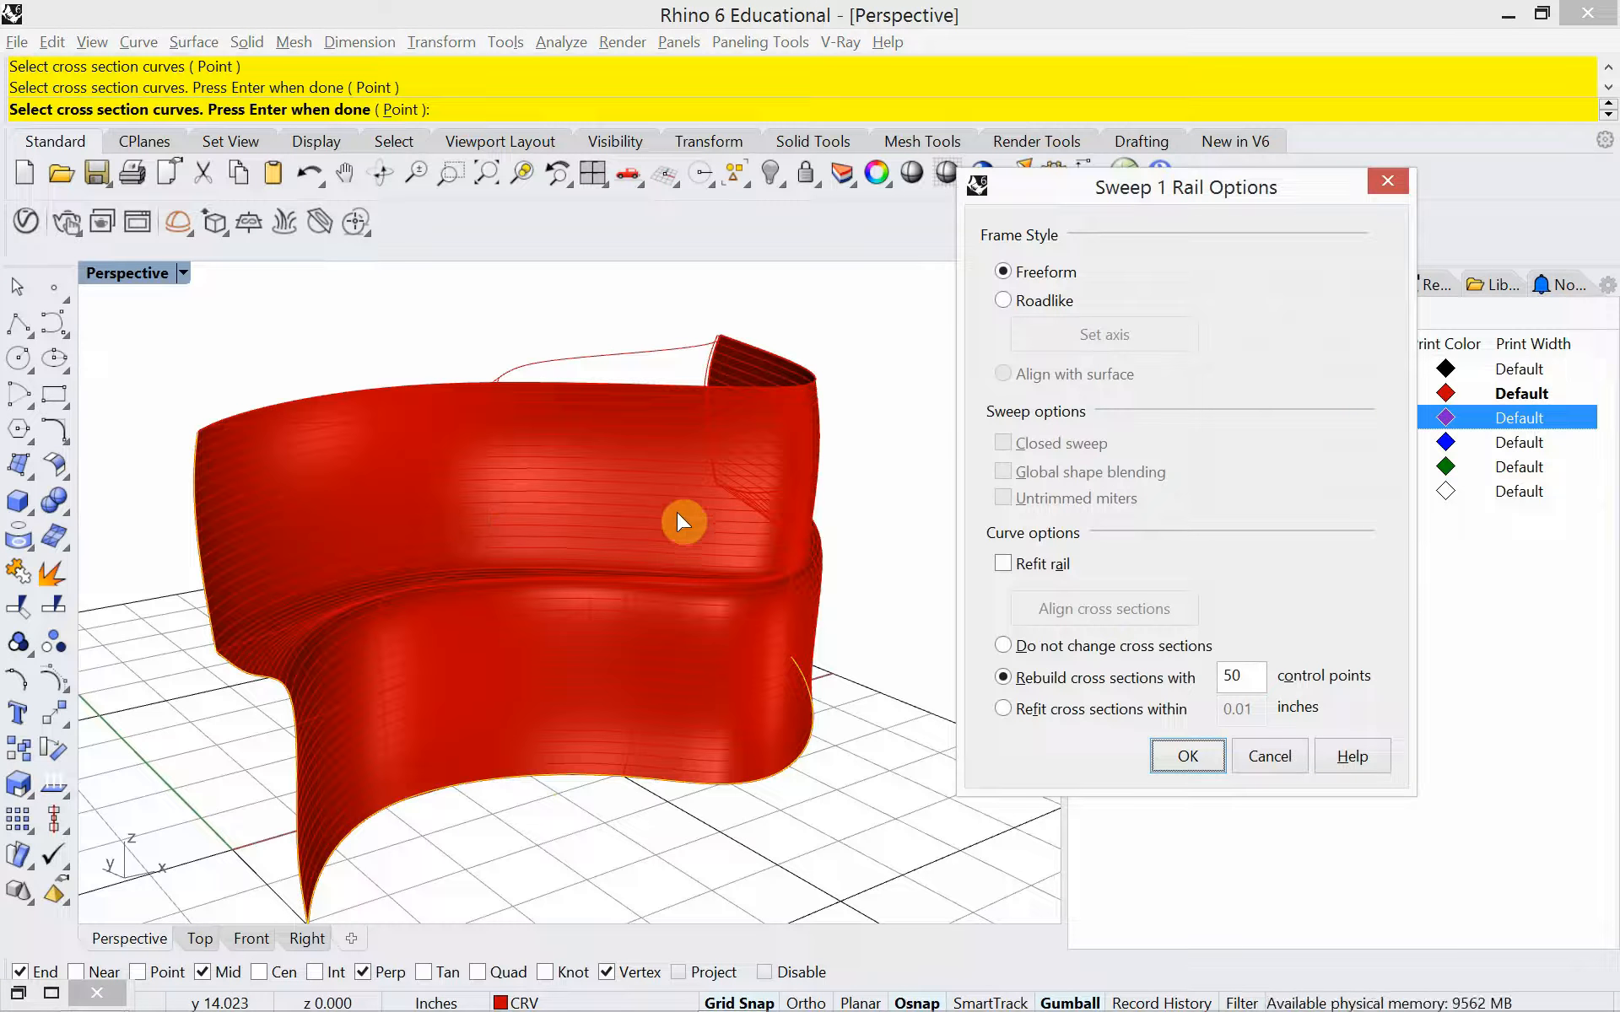
pyautogui.click(1004, 646)
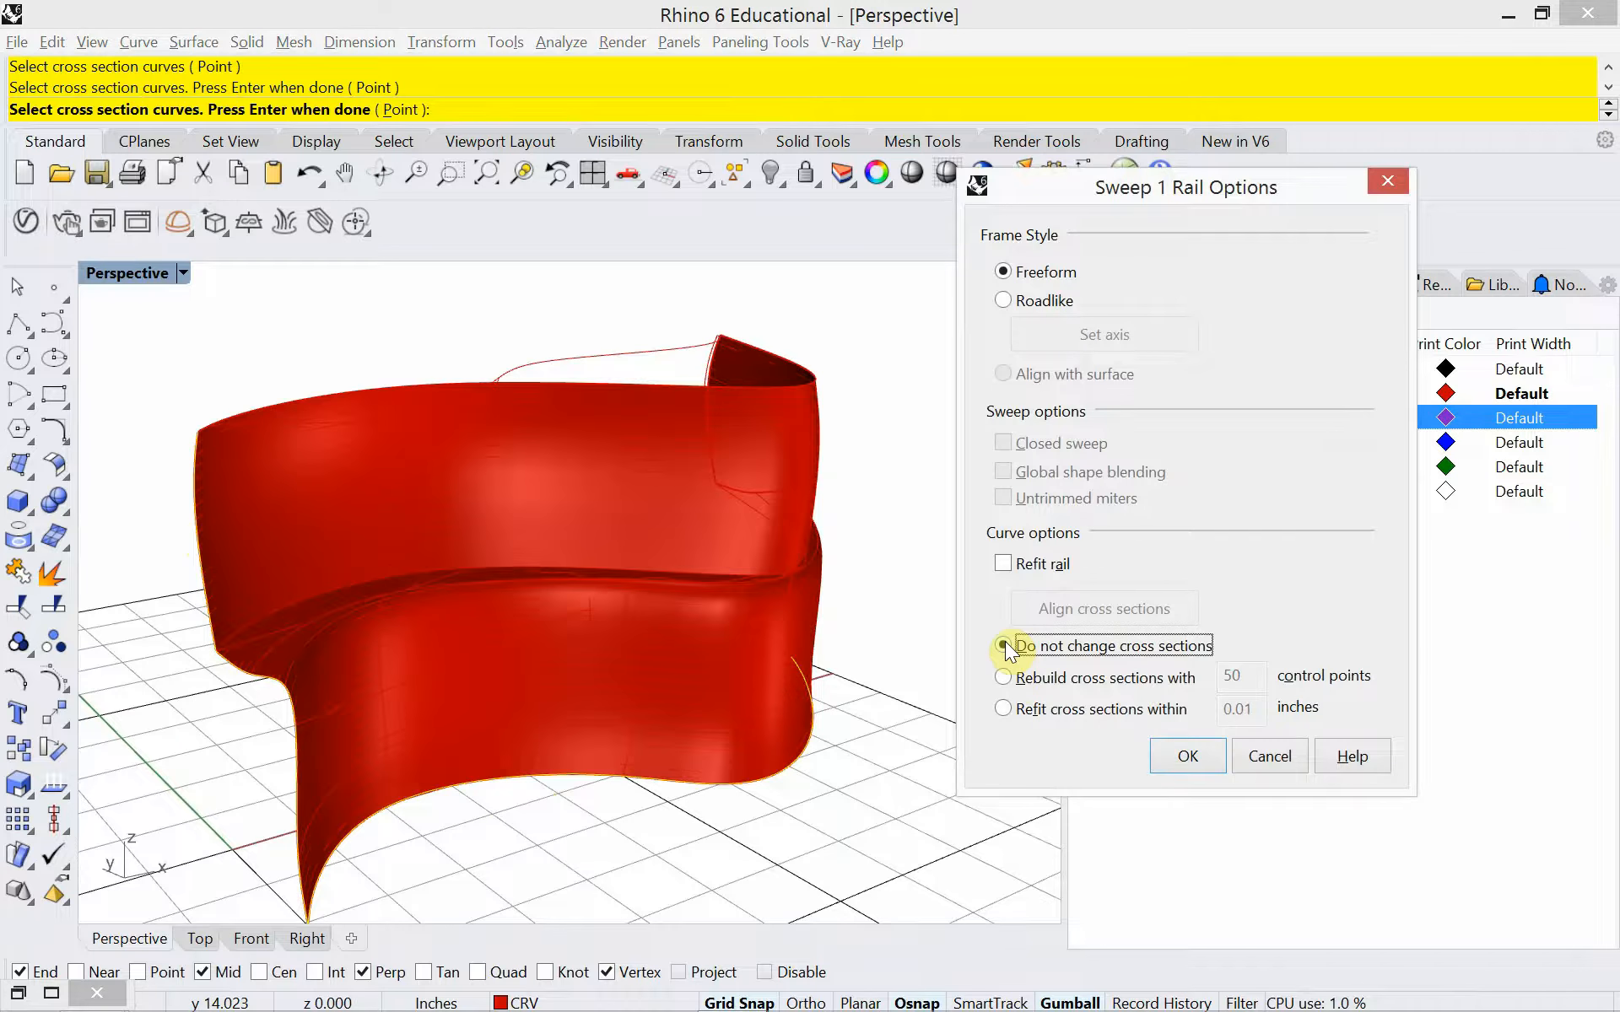
pyautogui.click(1263, 756)
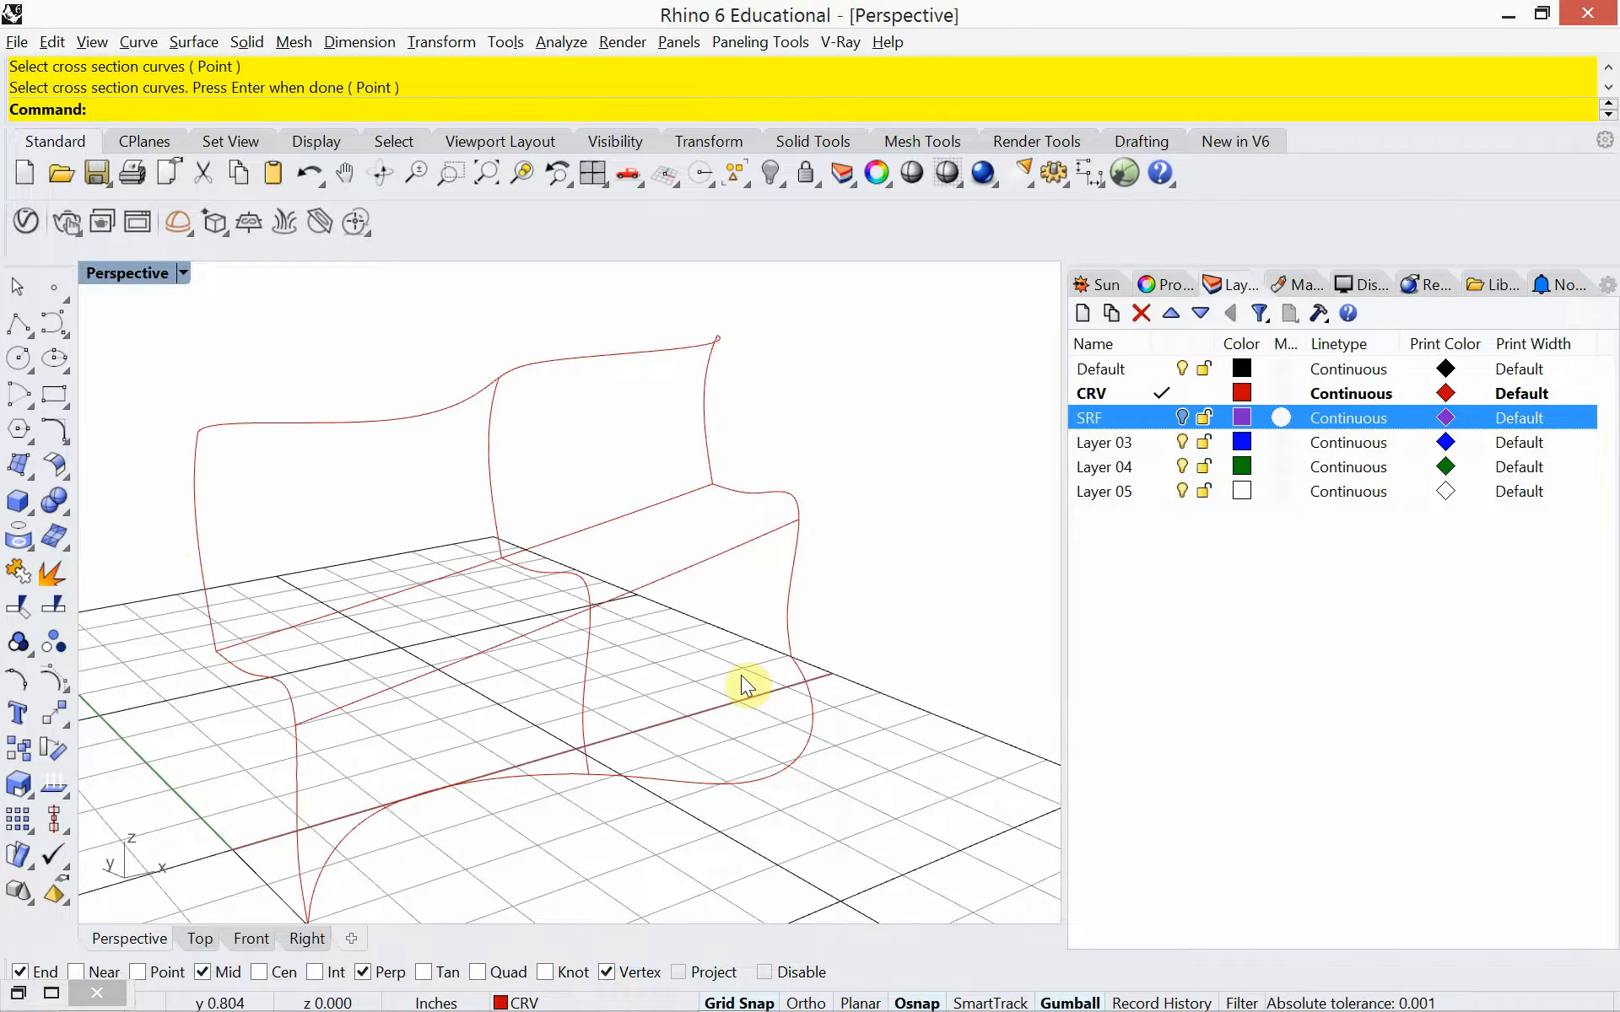
# Sweep the three bench profiles along the floor and top rails with Sweep2, rebuilding cross sections with 50 control points
pyautogui.press('Up')
pyautogui.press('Return')
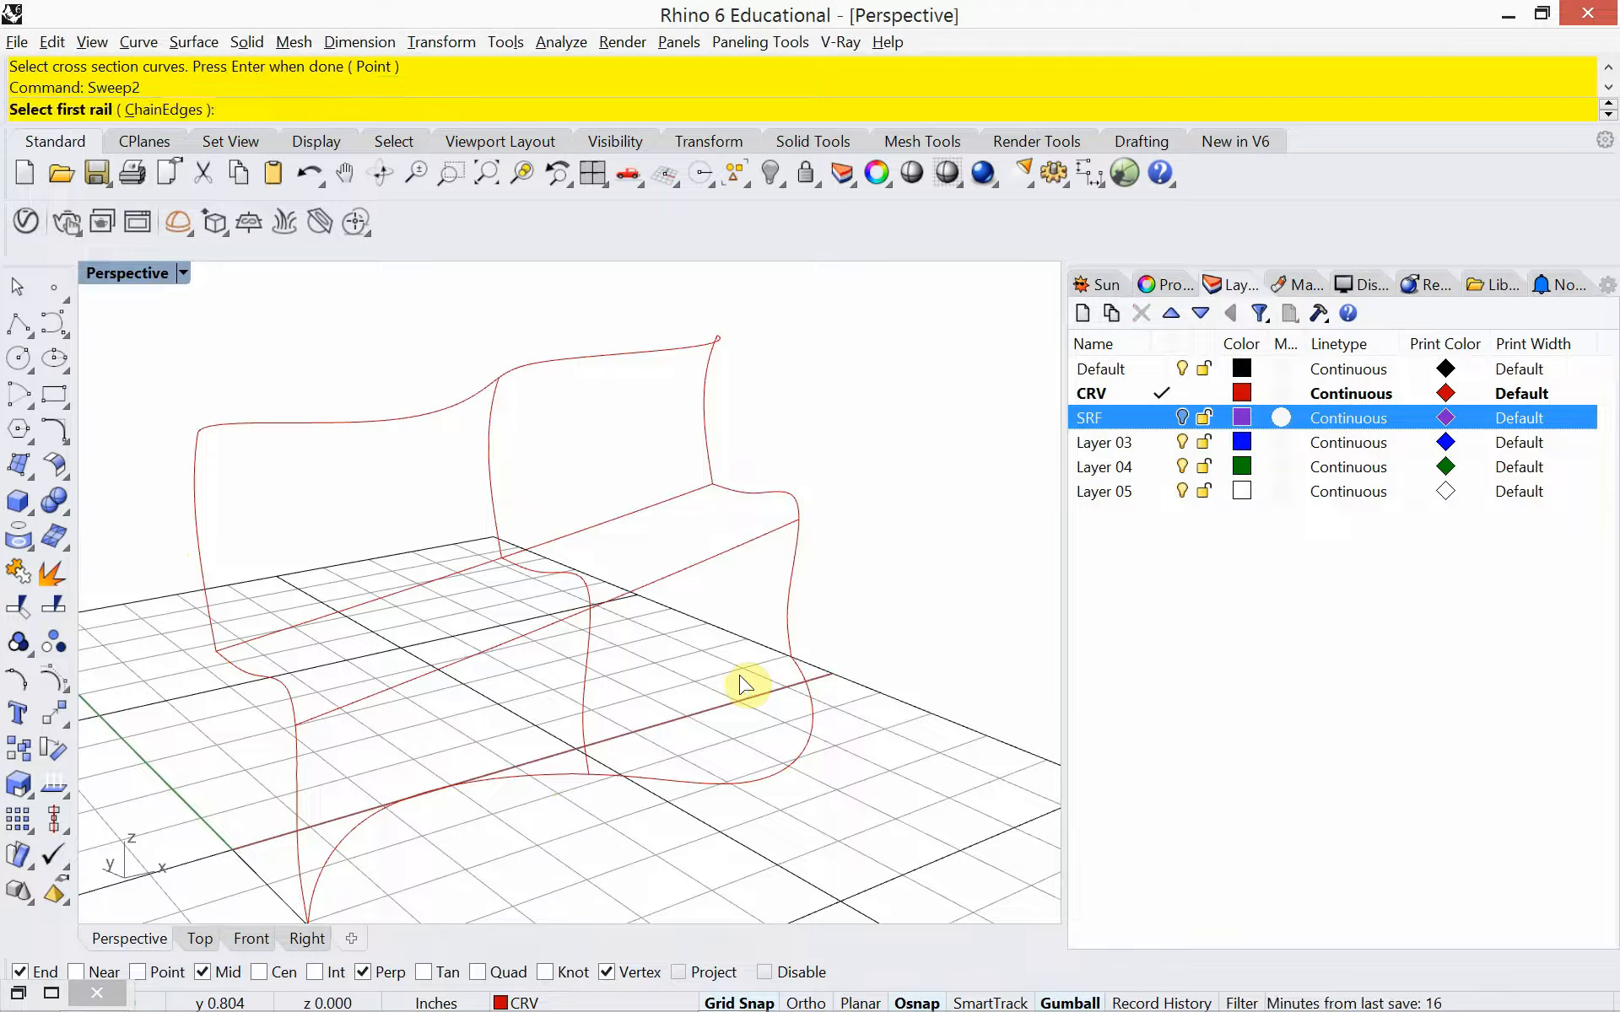
pyautogui.click(682, 787)
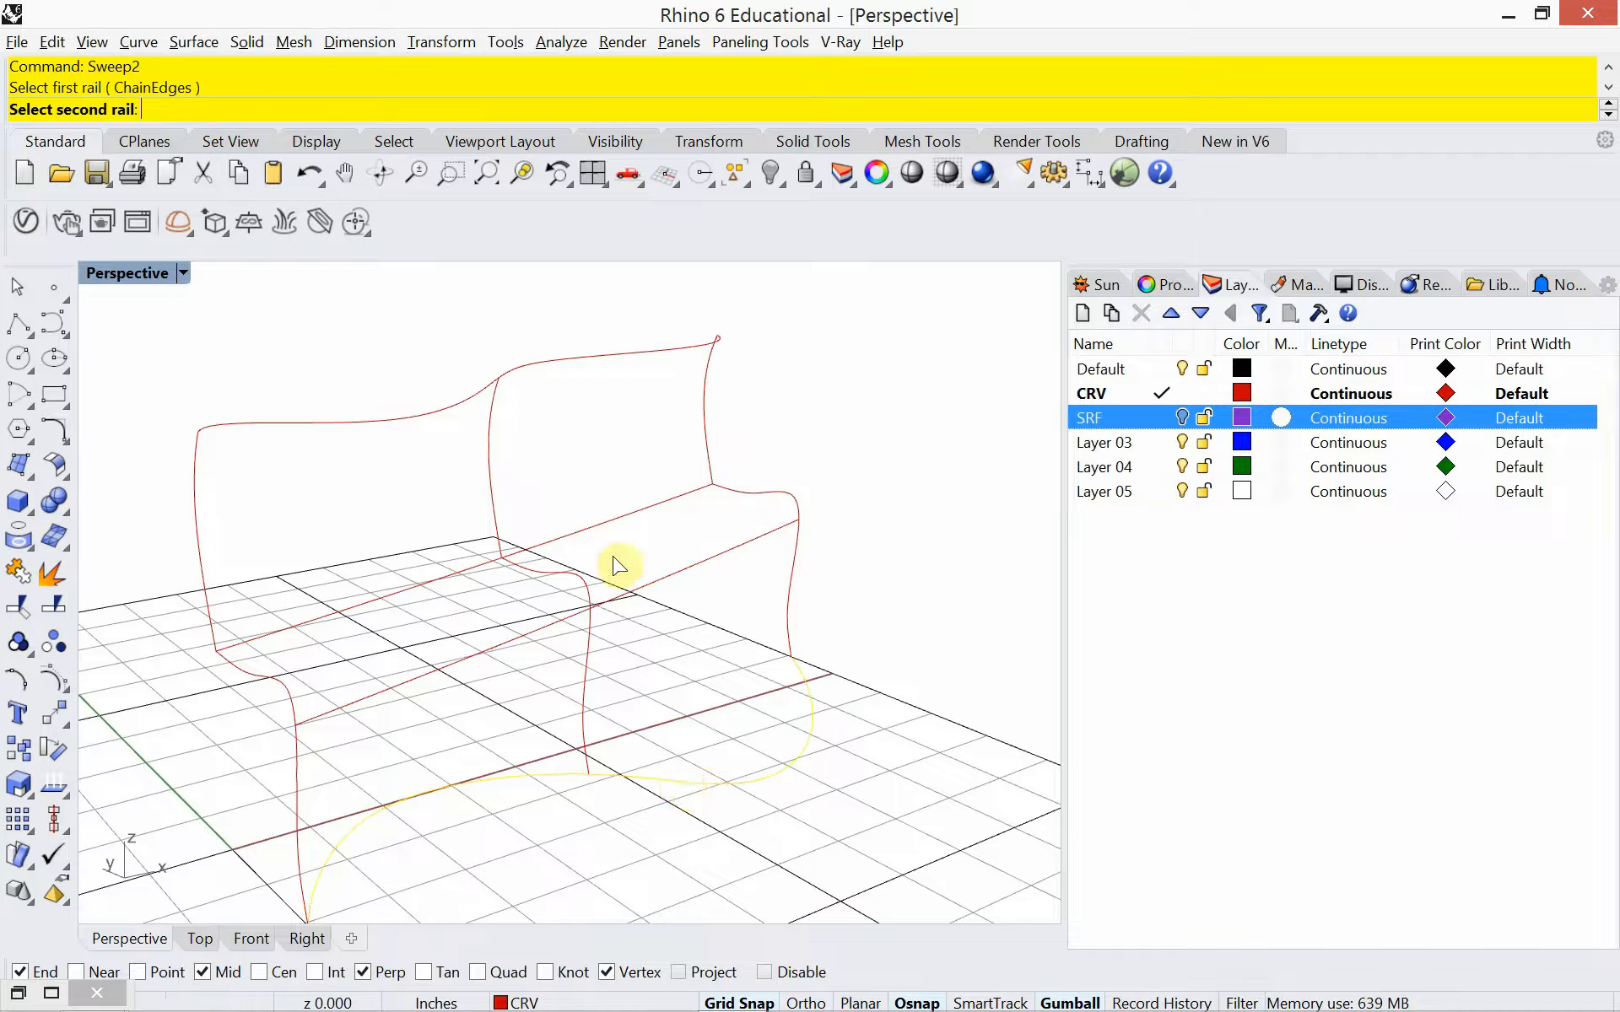
pyautogui.click(565, 363)
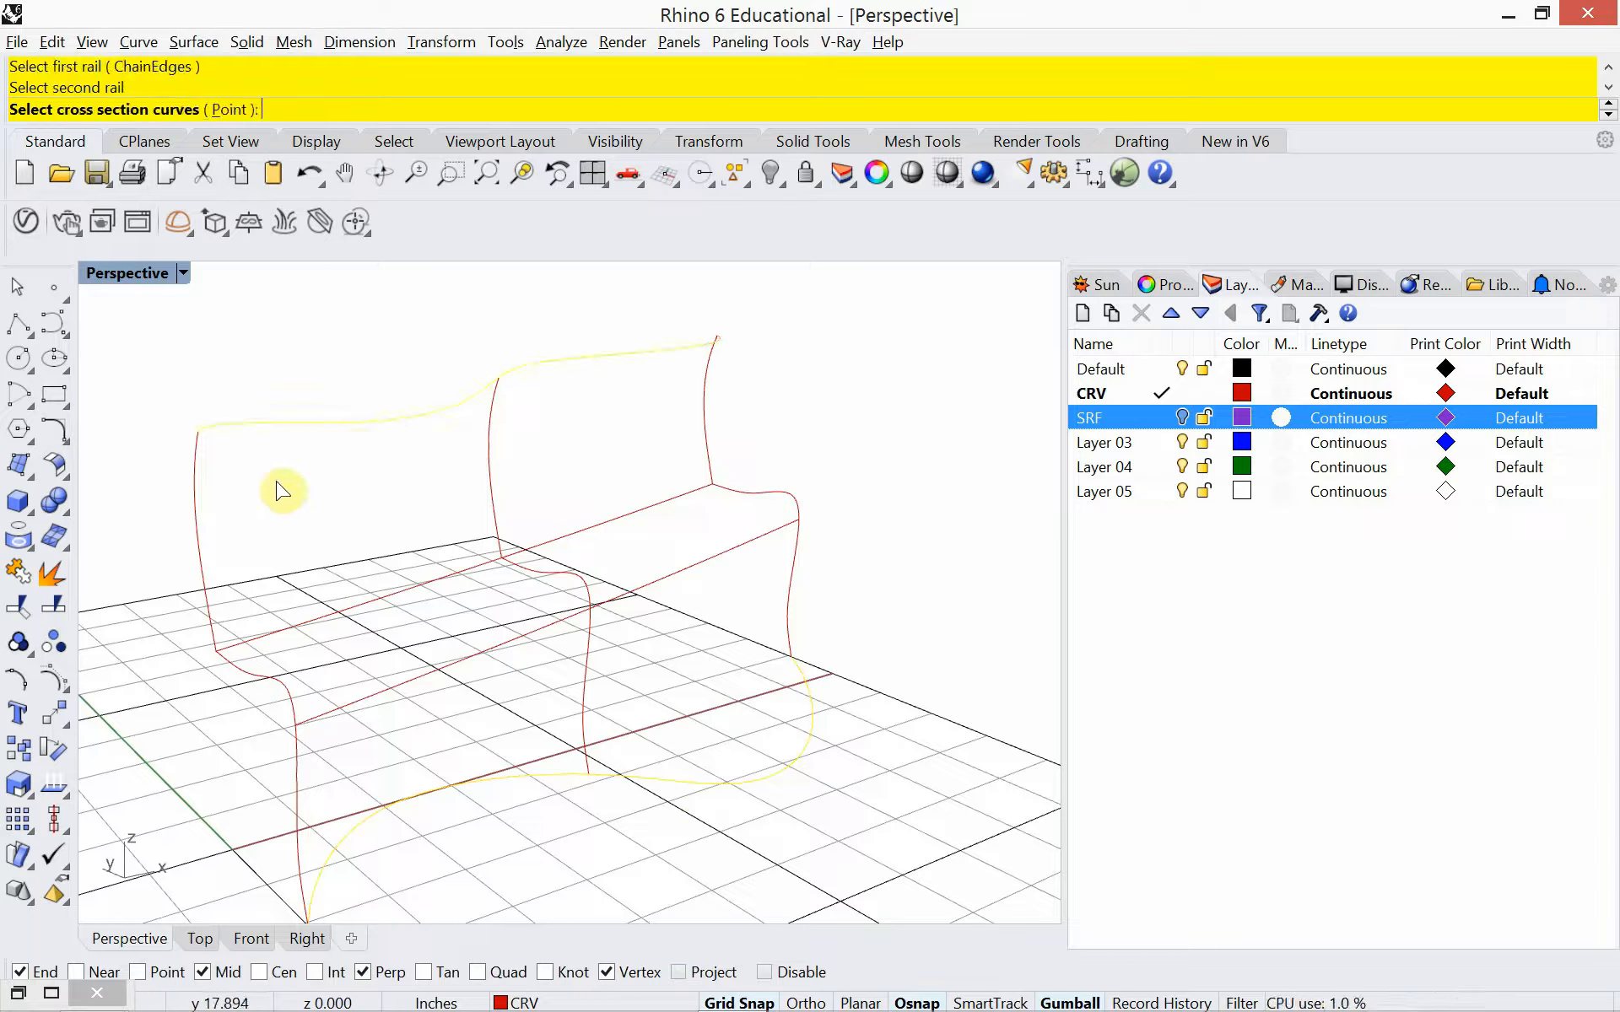
pyautogui.click(194, 518)
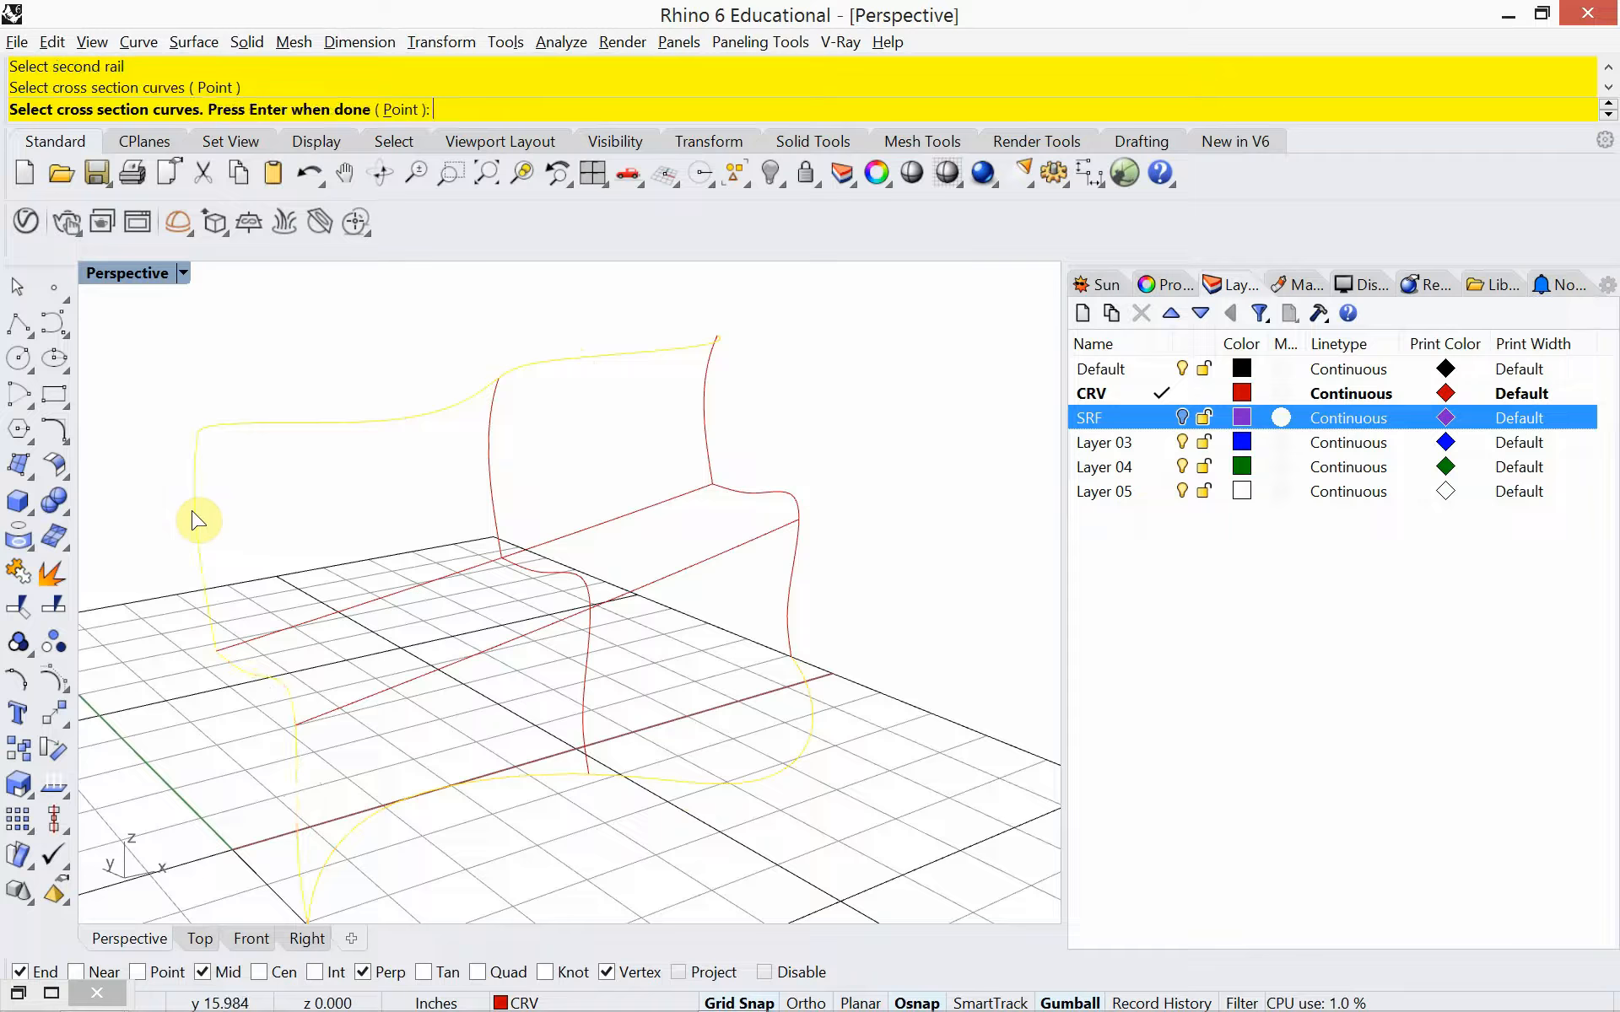
pyautogui.click(498, 441)
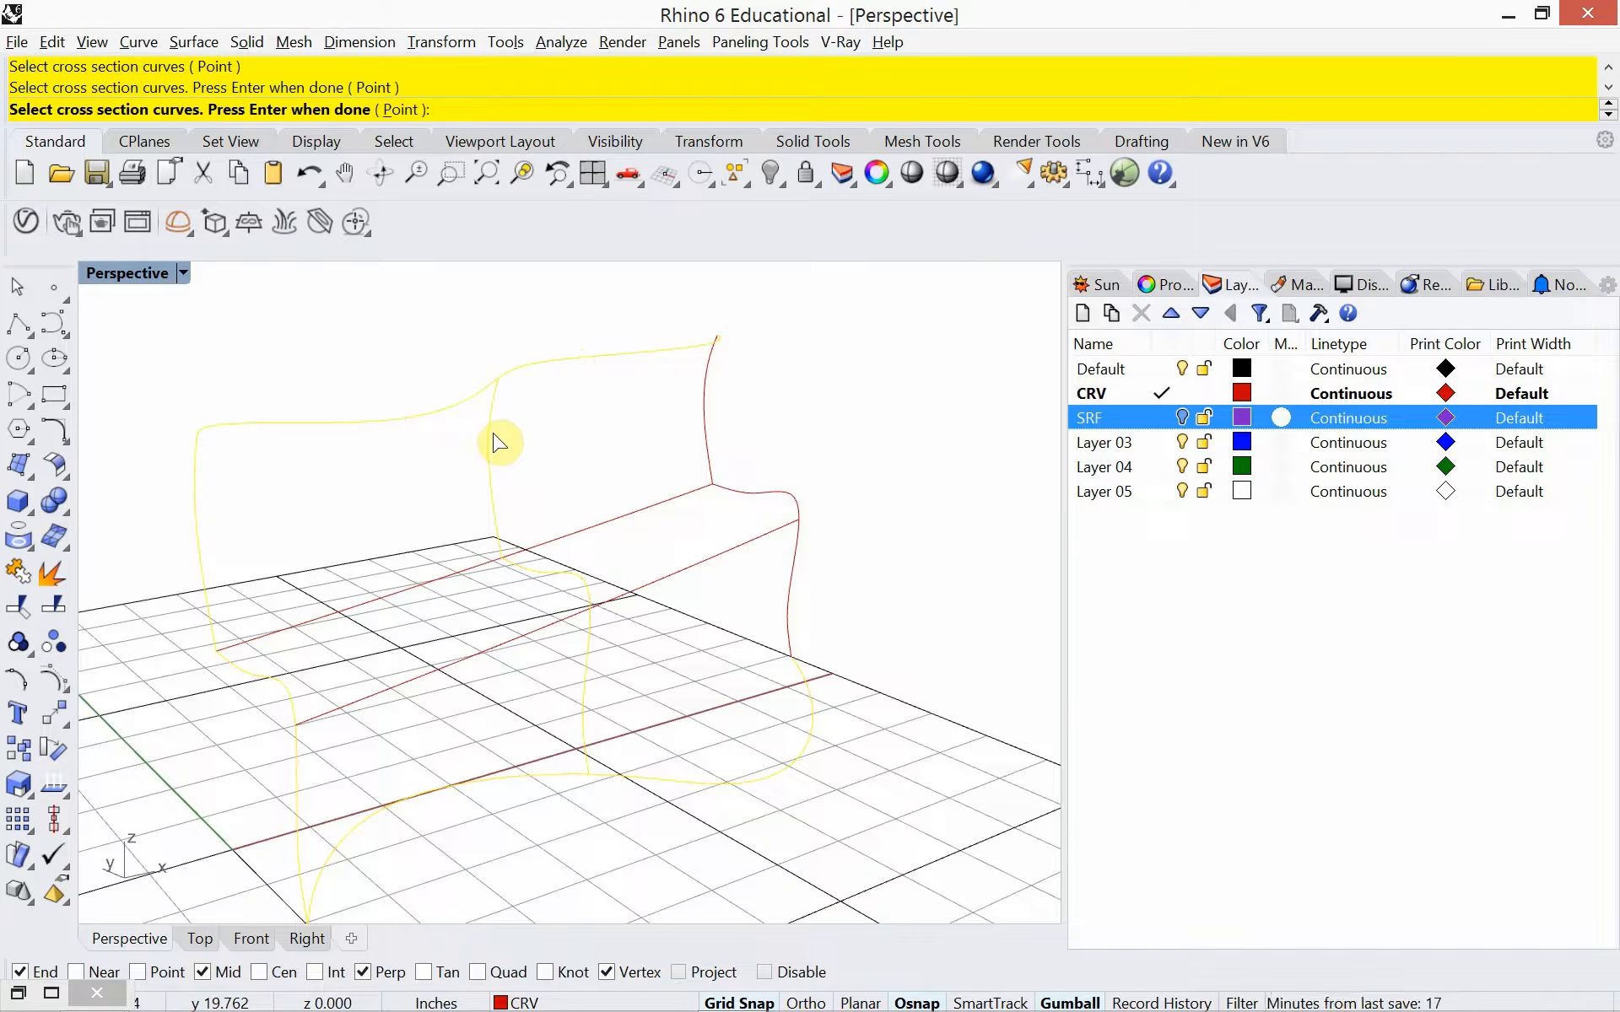
pyautogui.click(708, 439)
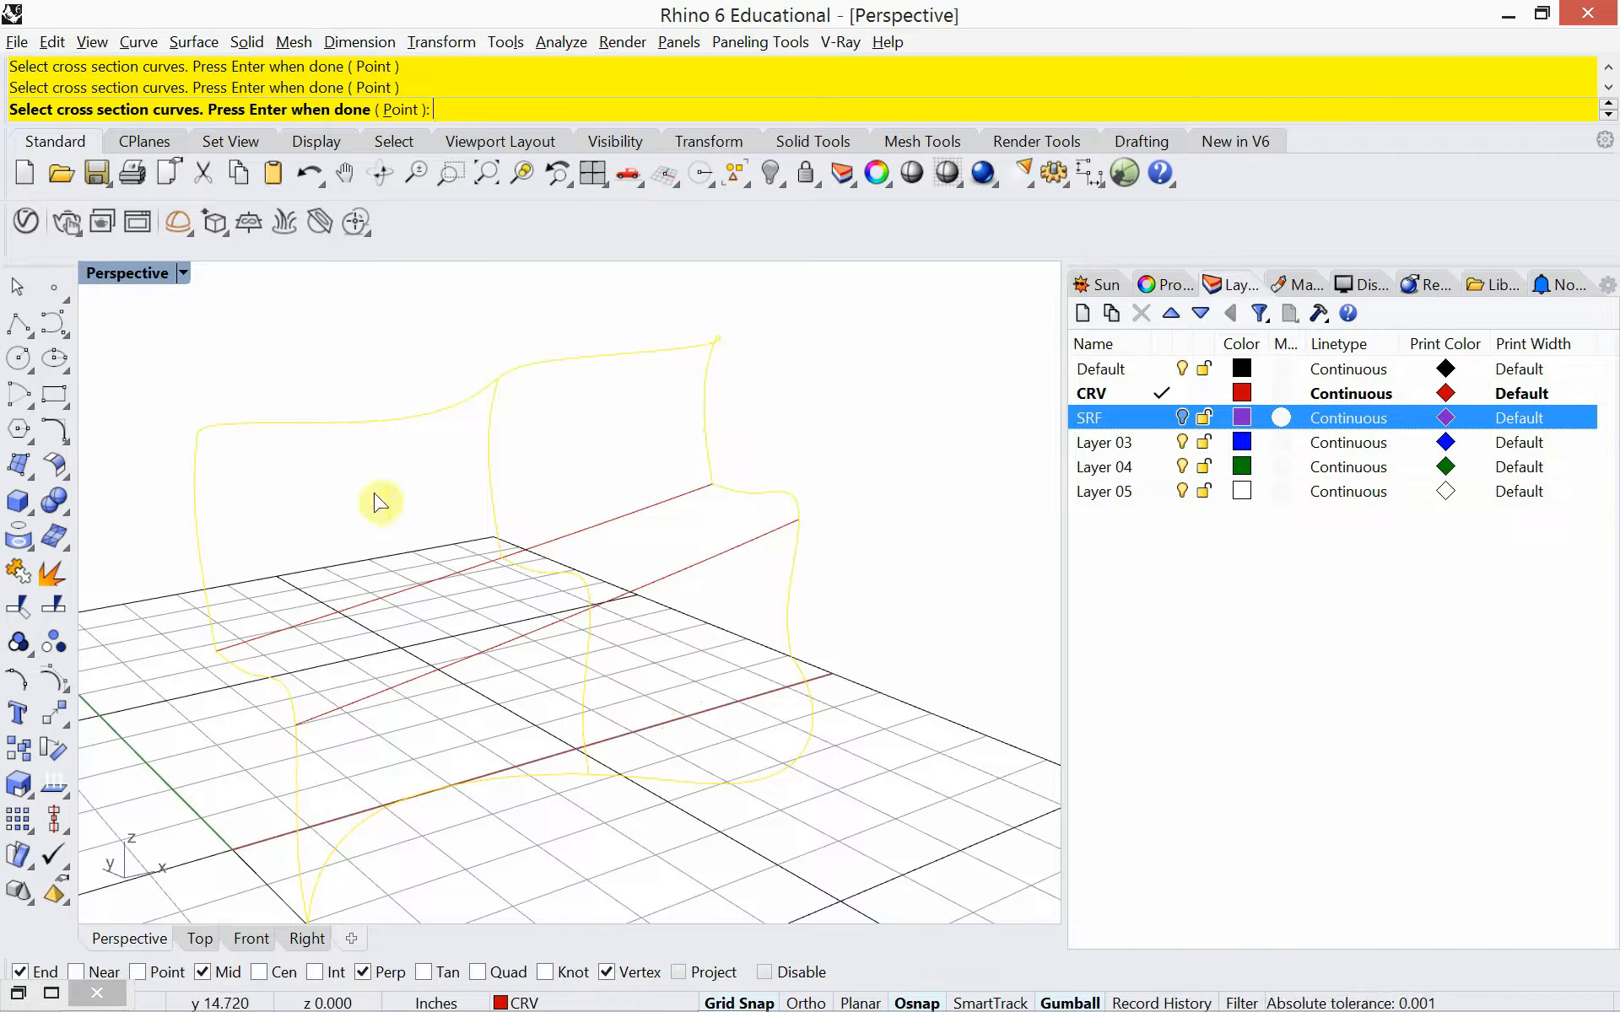
pyautogui.rightClick(622, 460)
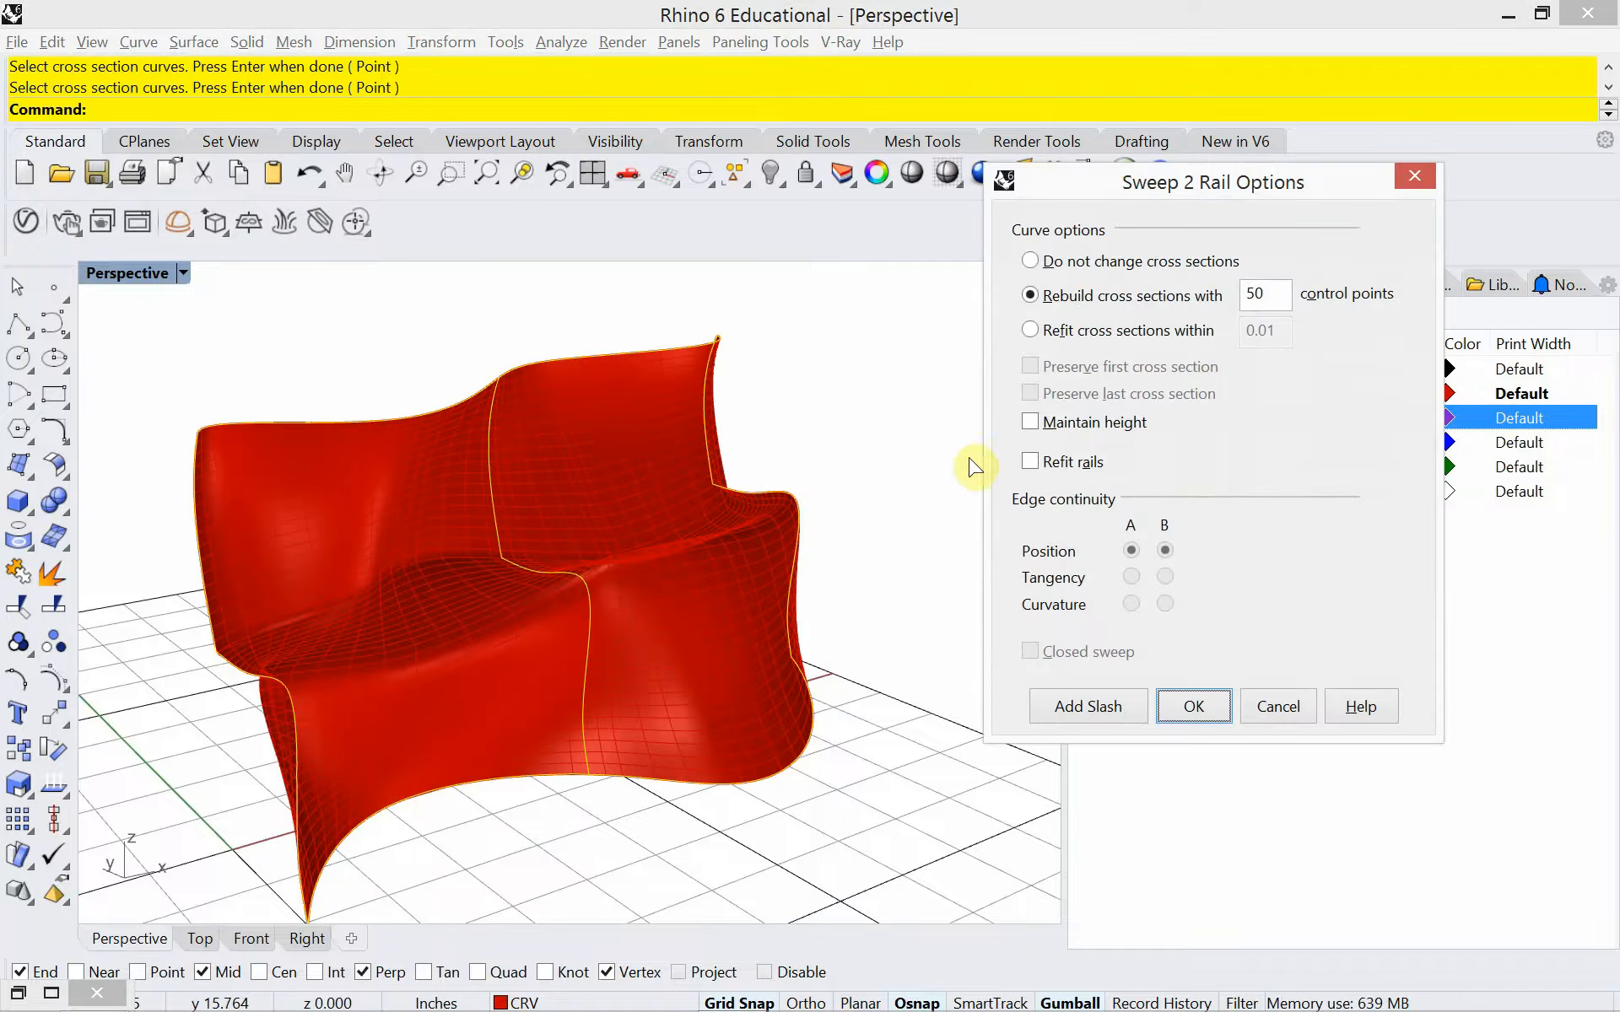
pyautogui.click(1062, 265)
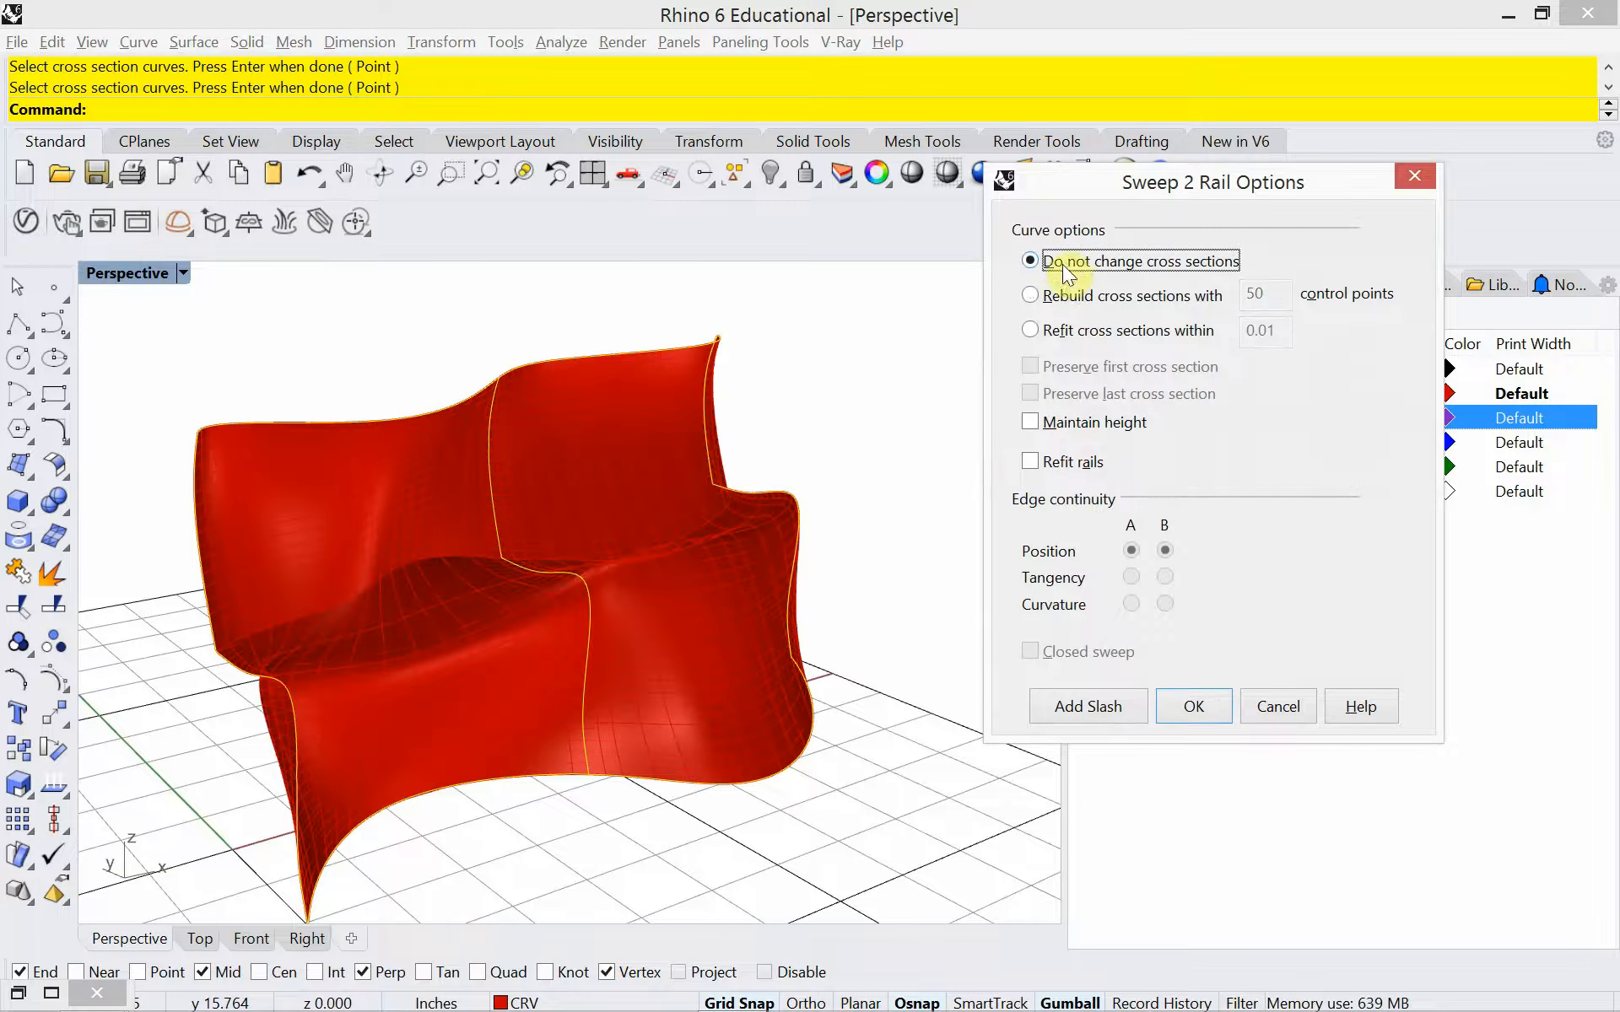
pyautogui.click(1048, 295)
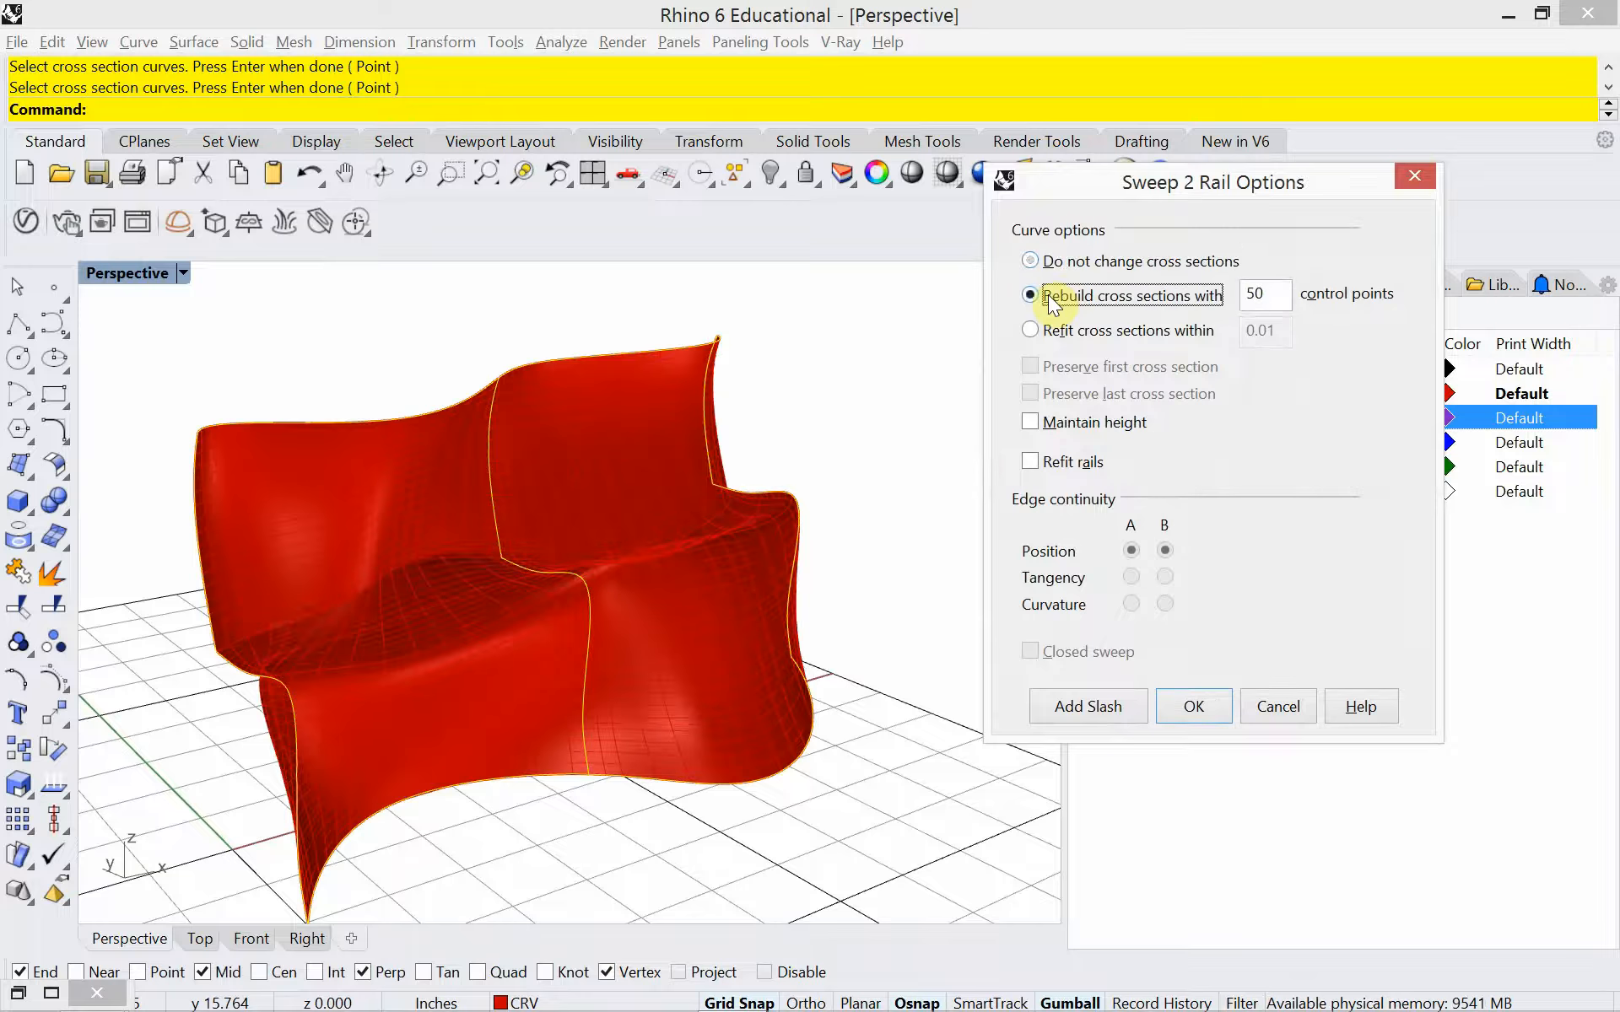
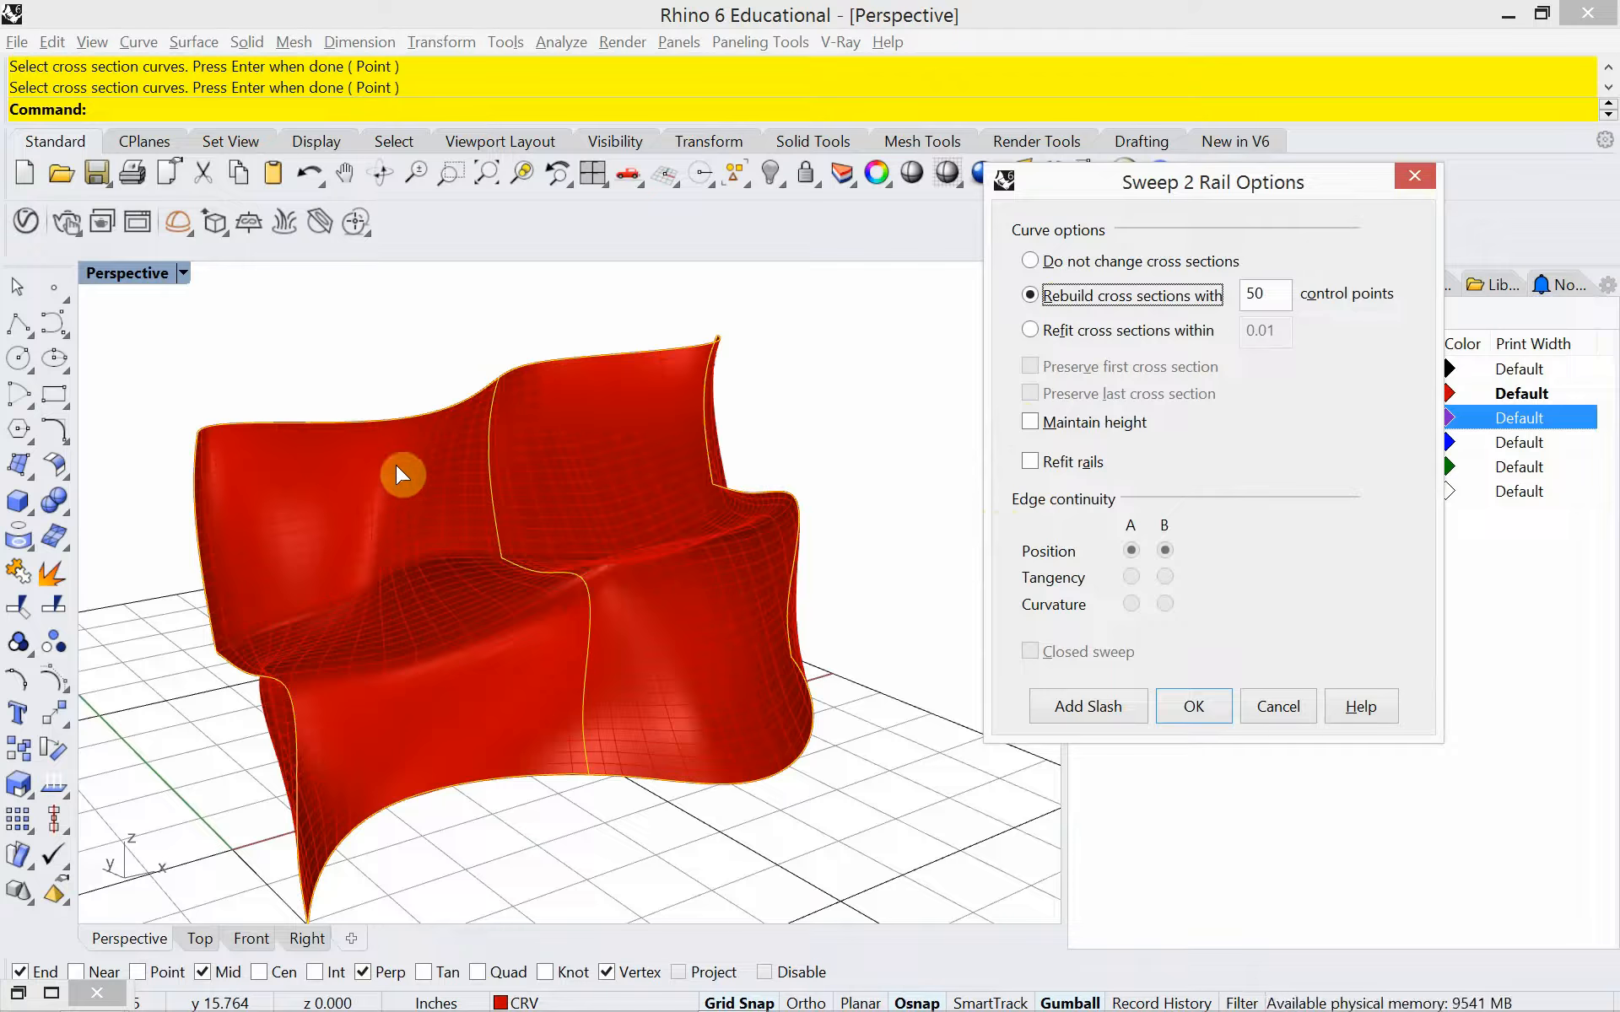
# Add two slashes between the top and floor rails, one on each side of the middle profile, and create the Sweep2 surface
pyautogui.click(1082, 707)
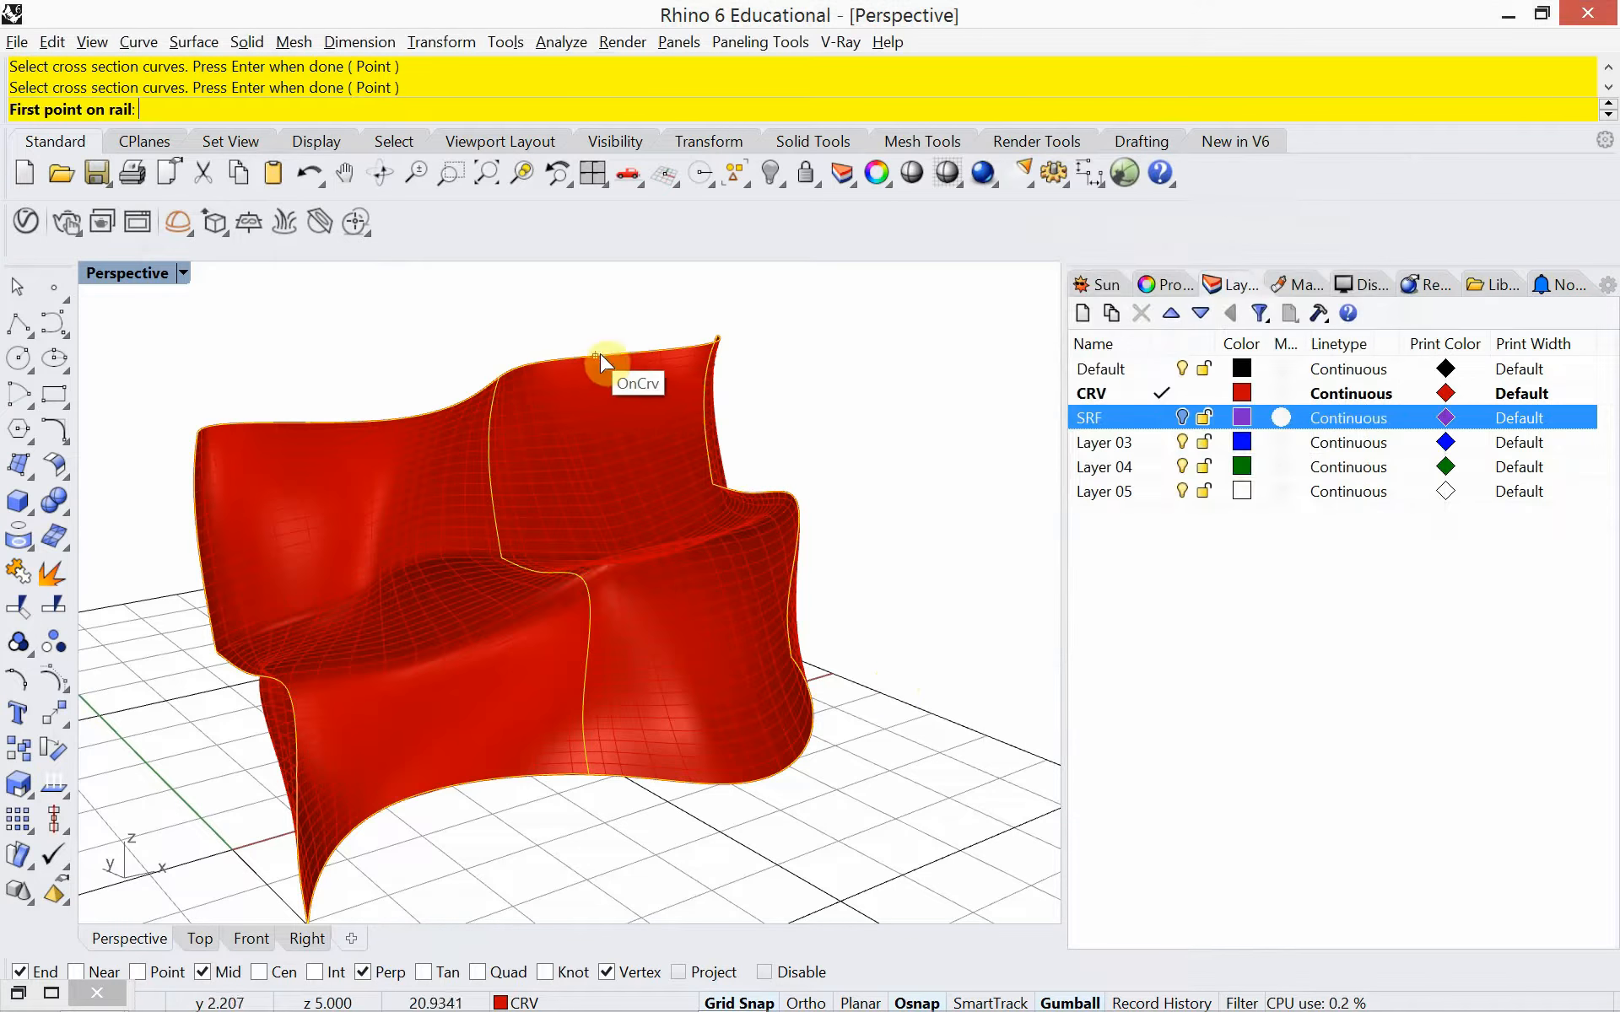
pyautogui.click(636, 361)
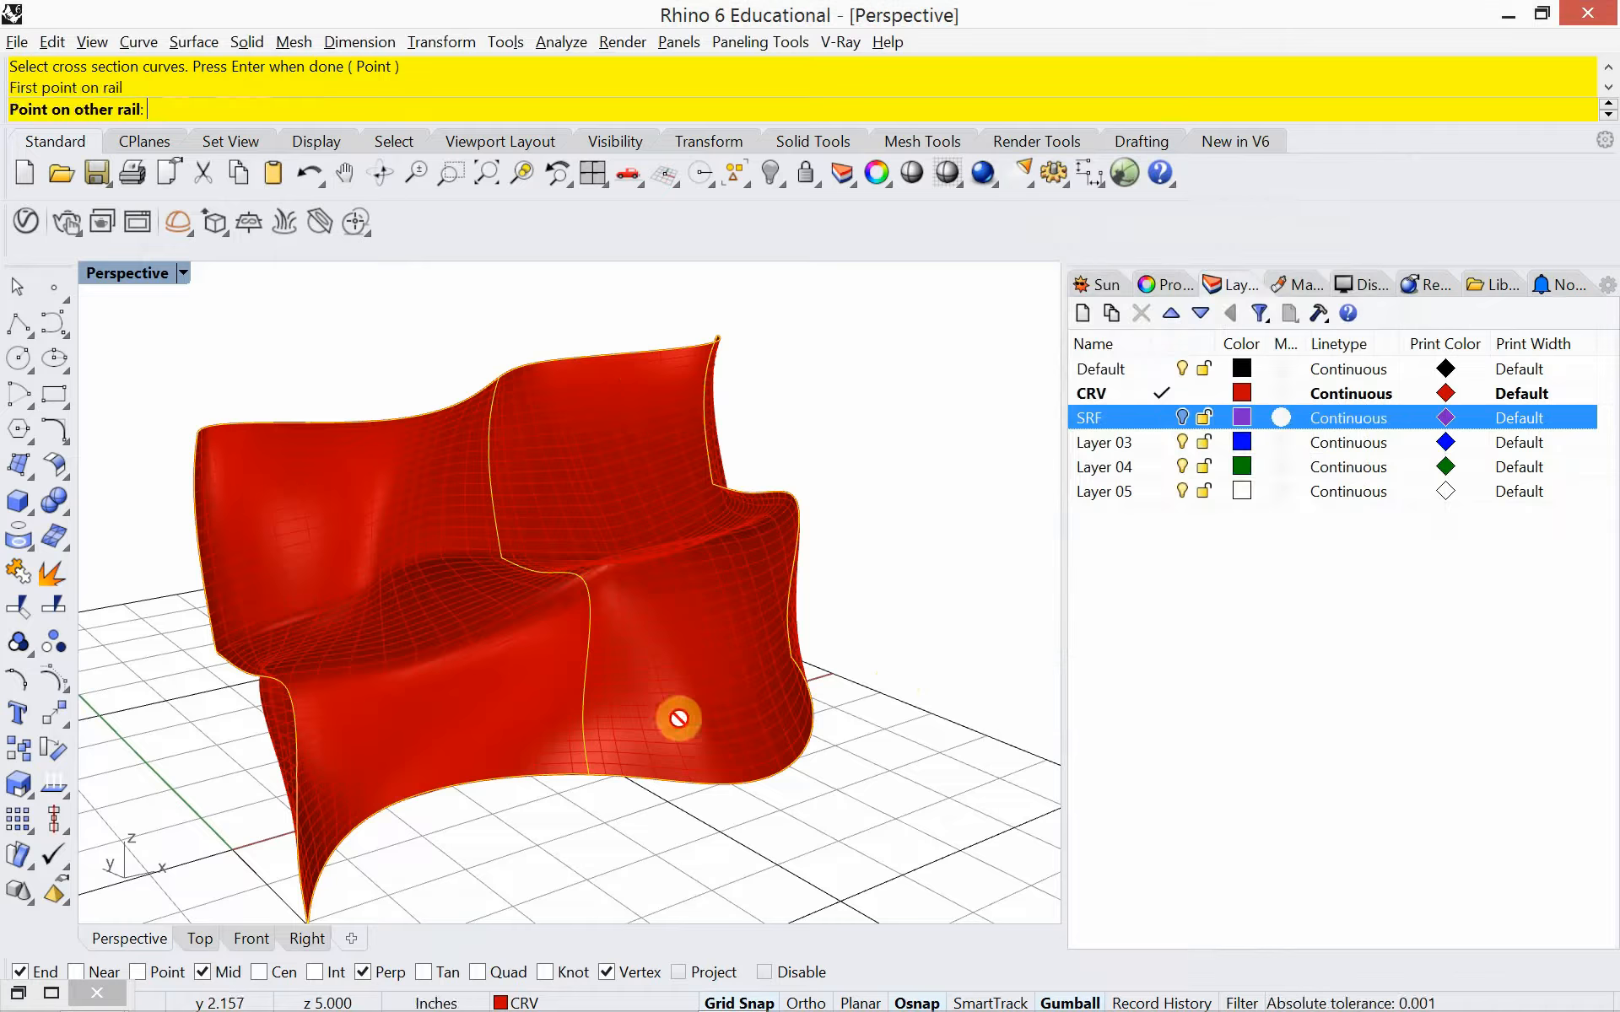
pyautogui.click(671, 780)
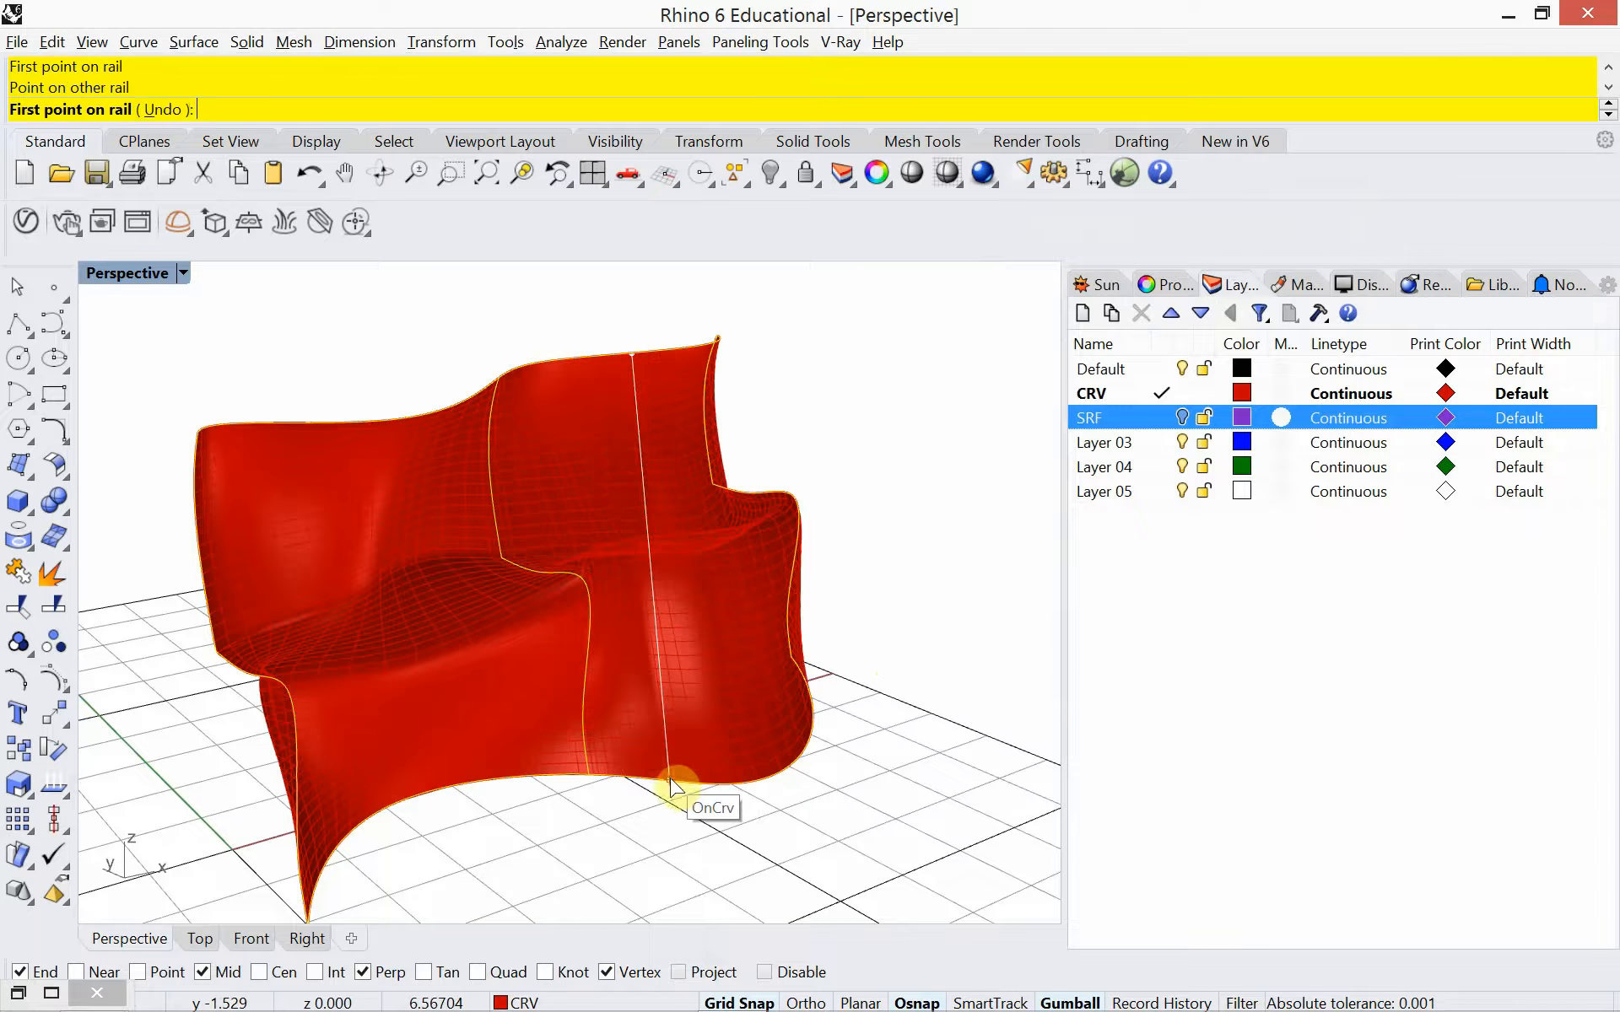
pyautogui.click(353, 424)
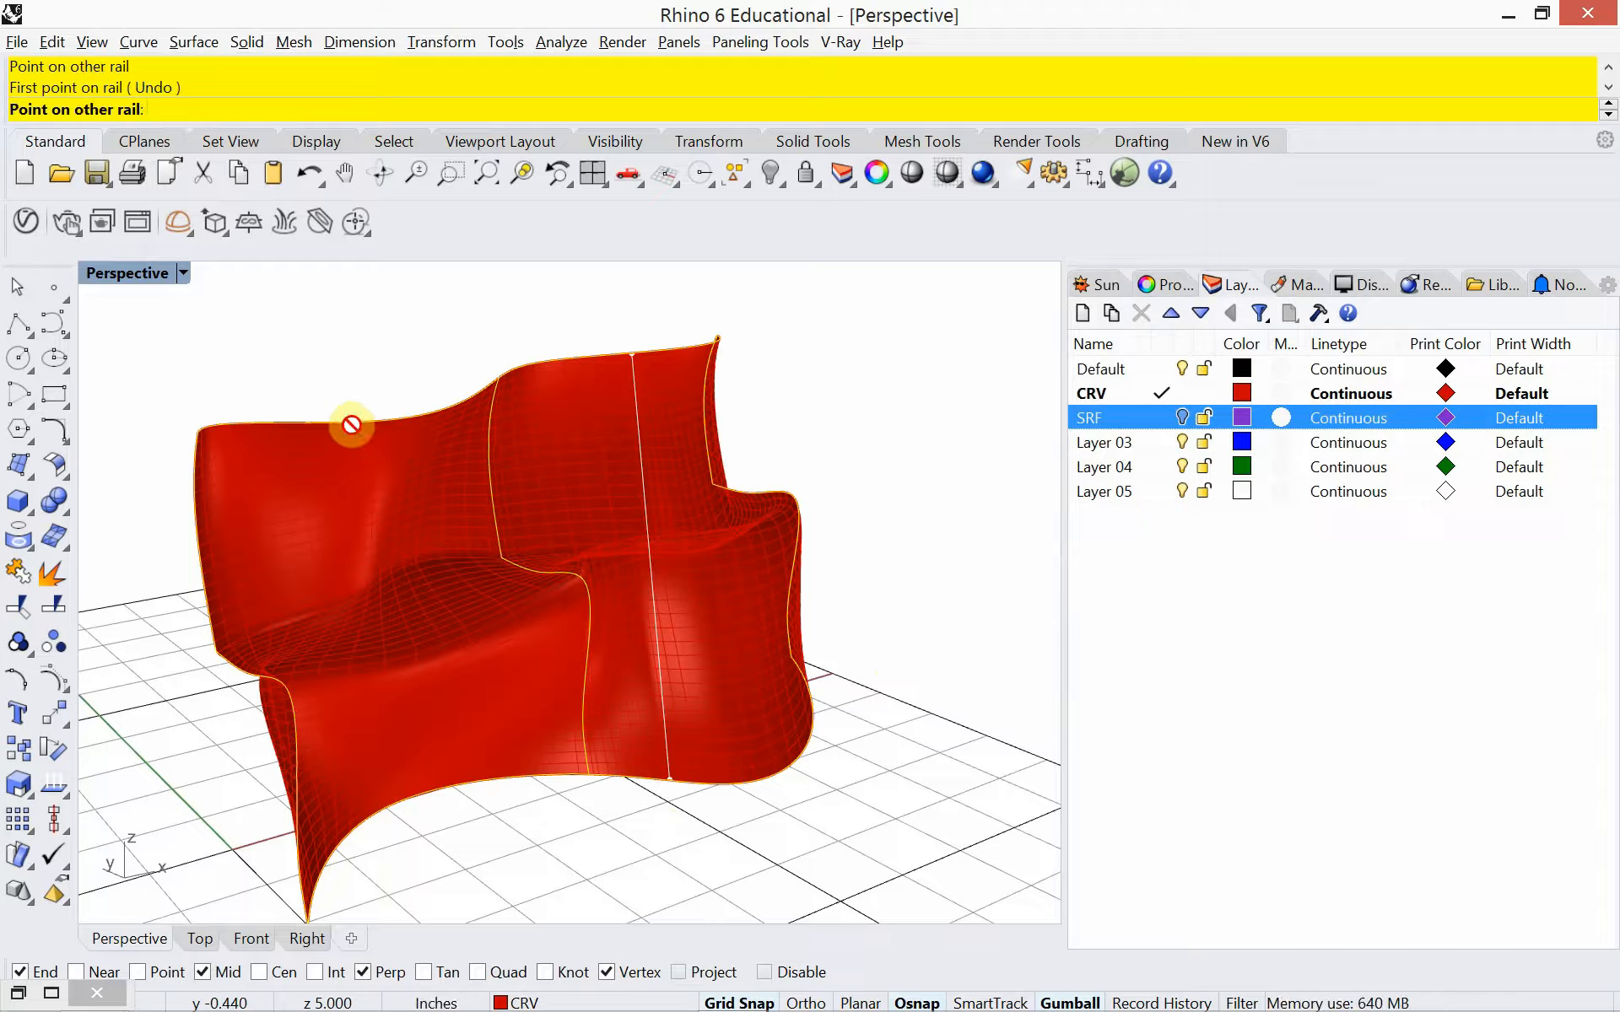
pyautogui.click(402, 795)
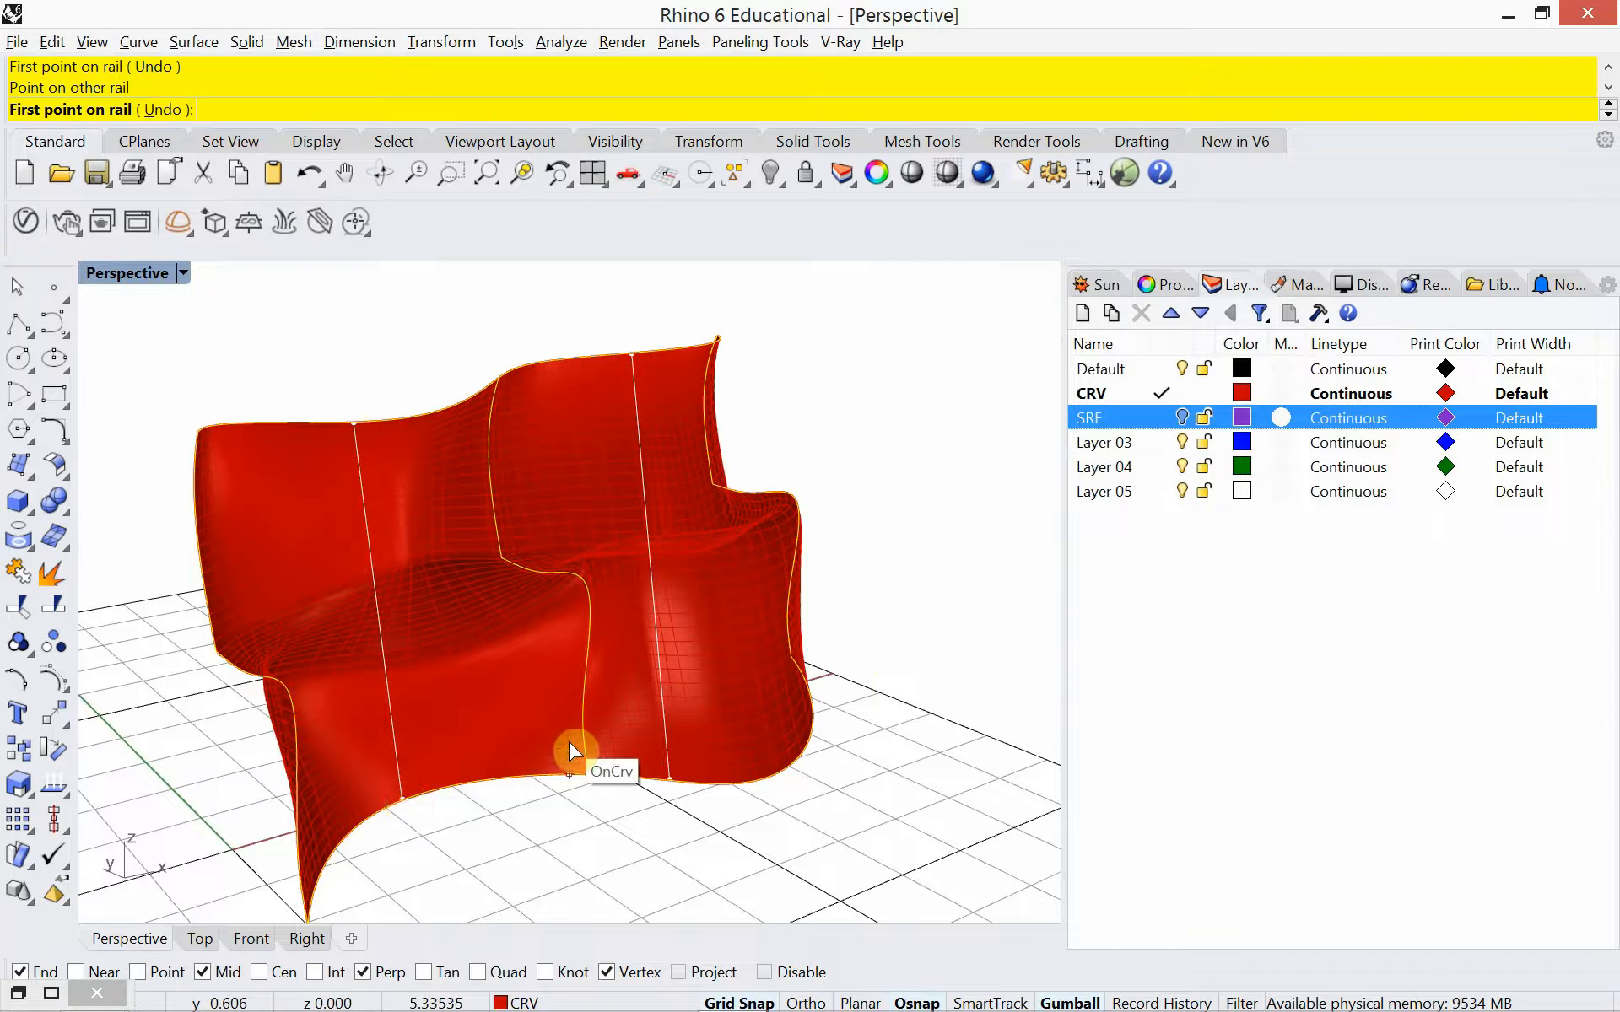
pyautogui.press('Return')
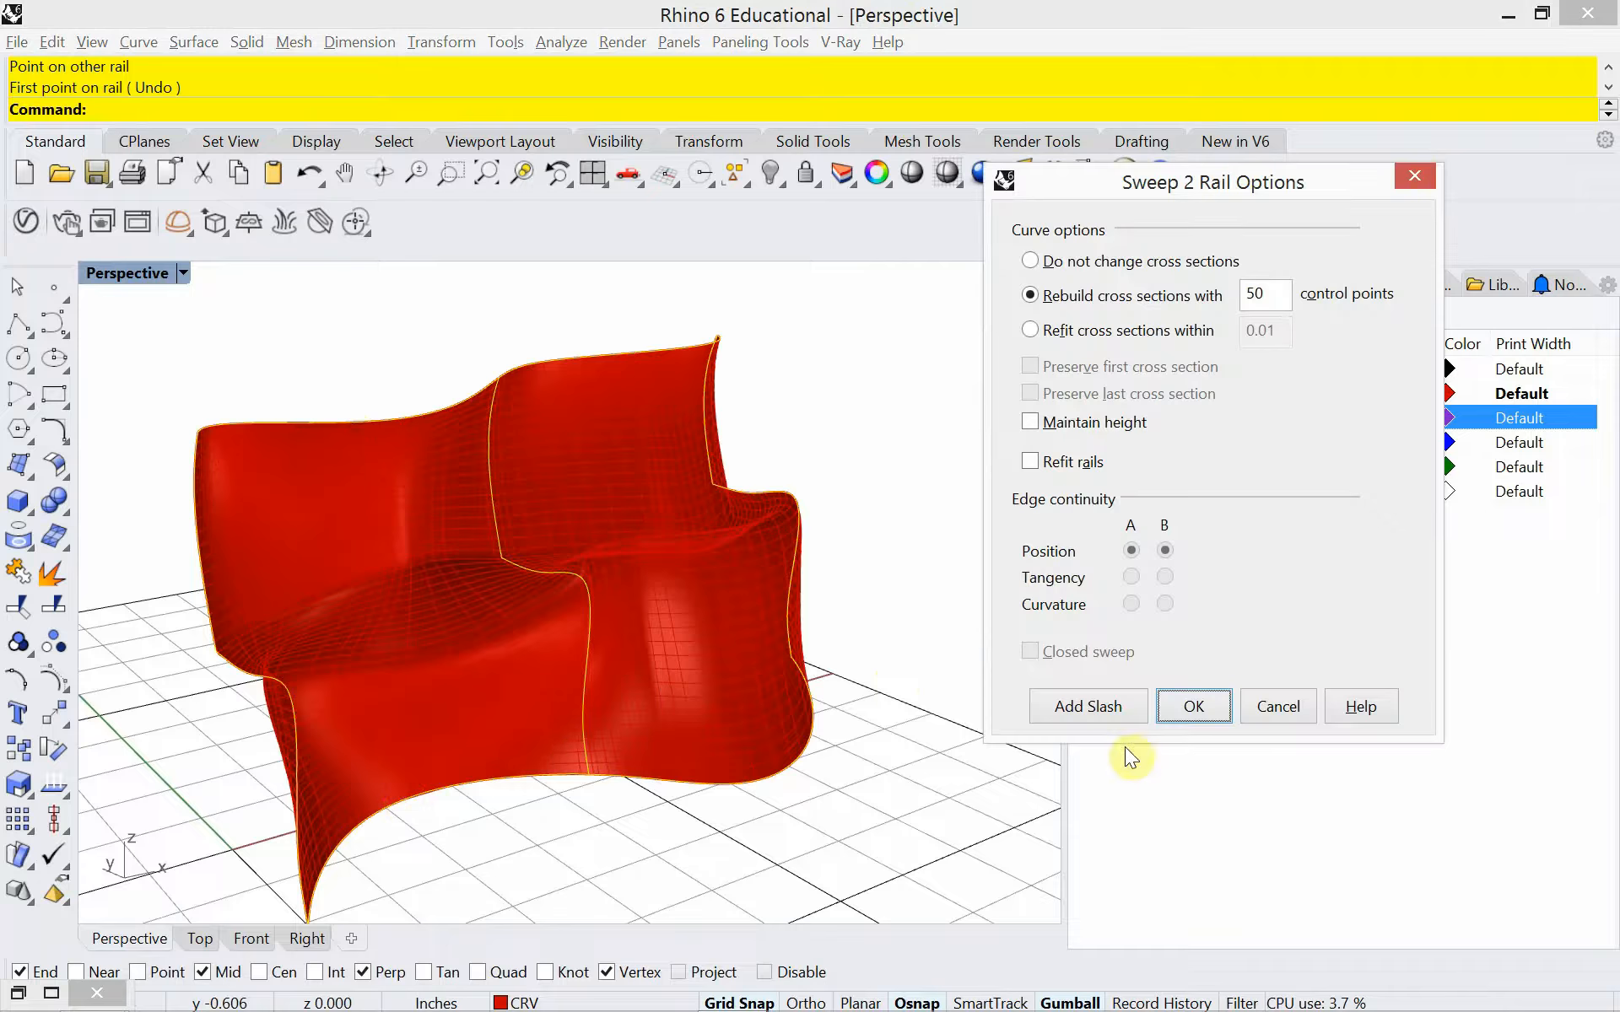
pyautogui.click(1187, 707)
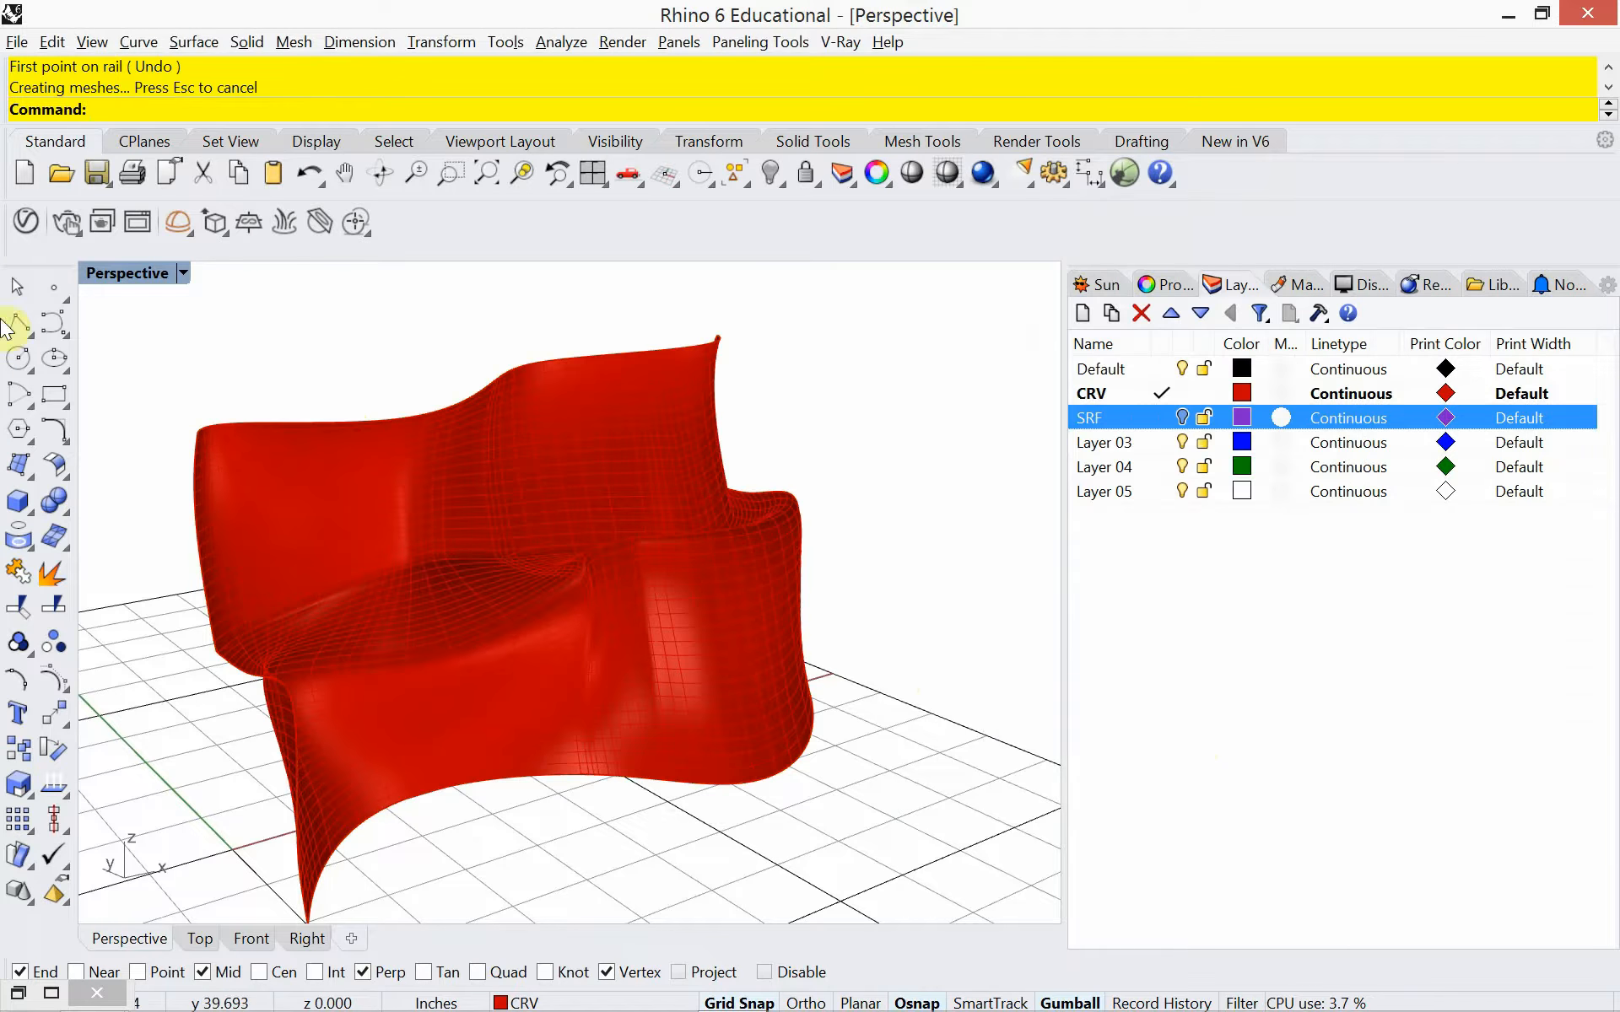
# Set the perspective viewport to the Rendered display mode and inspect the swept bench surface from both ends
pyautogui.click(183, 272)
pyautogui.click(214, 300)
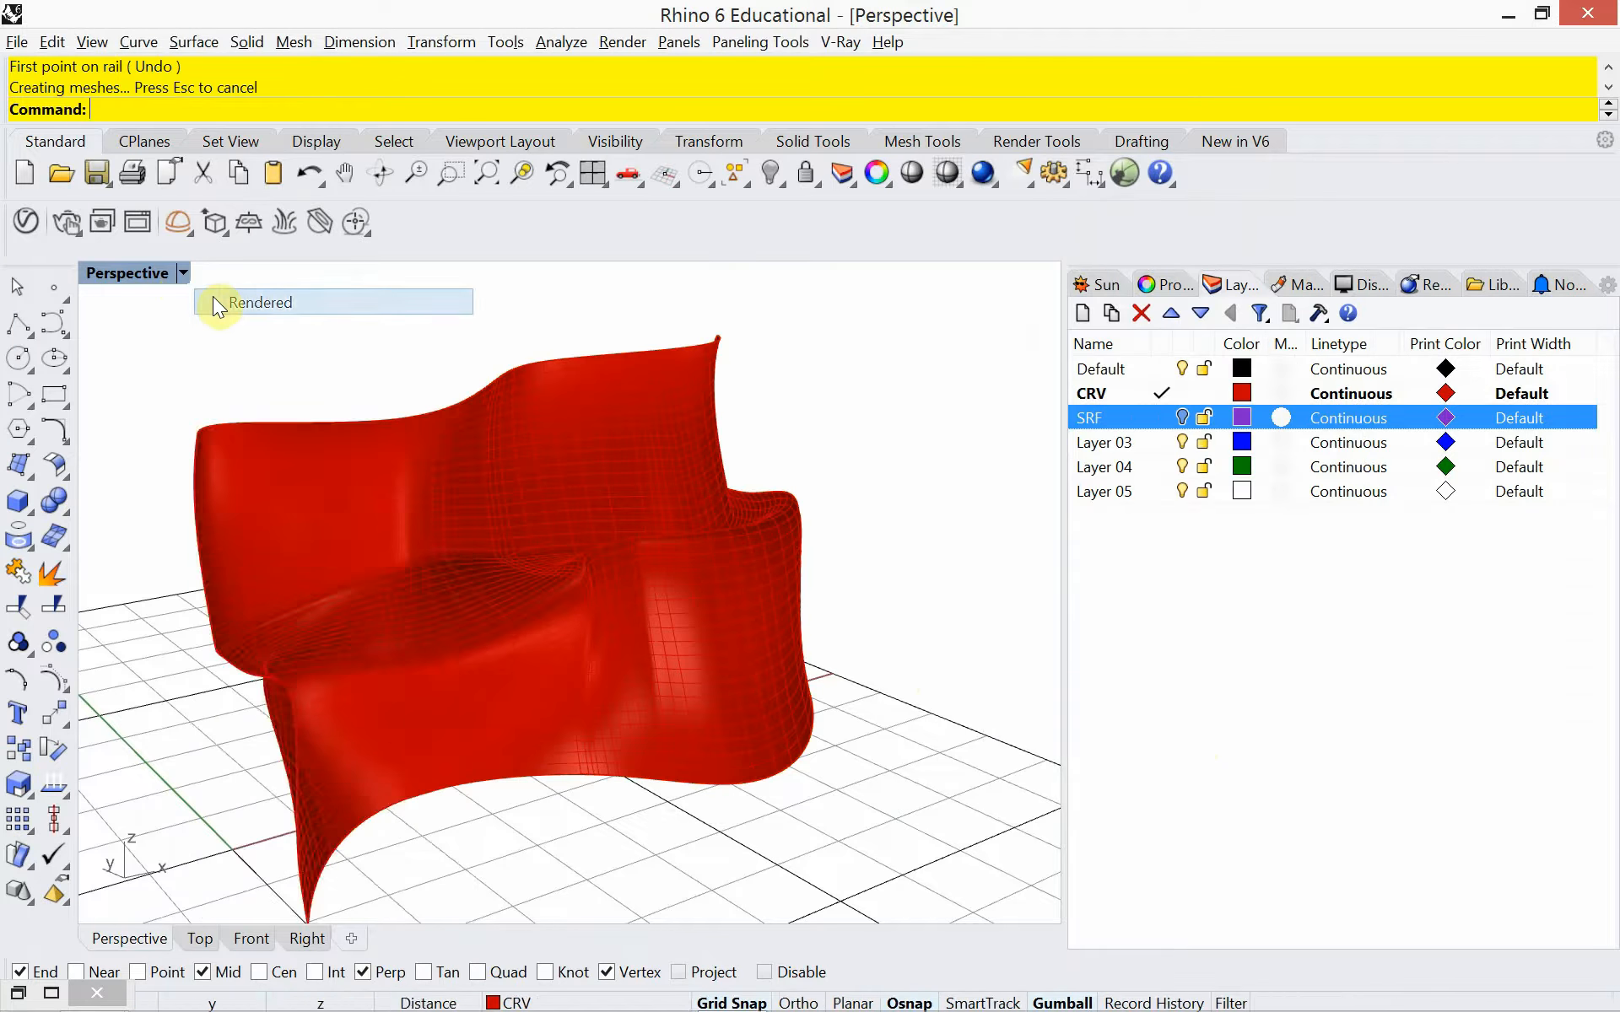
pyautogui.moveTo(432, 616); pyautogui.dragTo(180, 691, button='right')
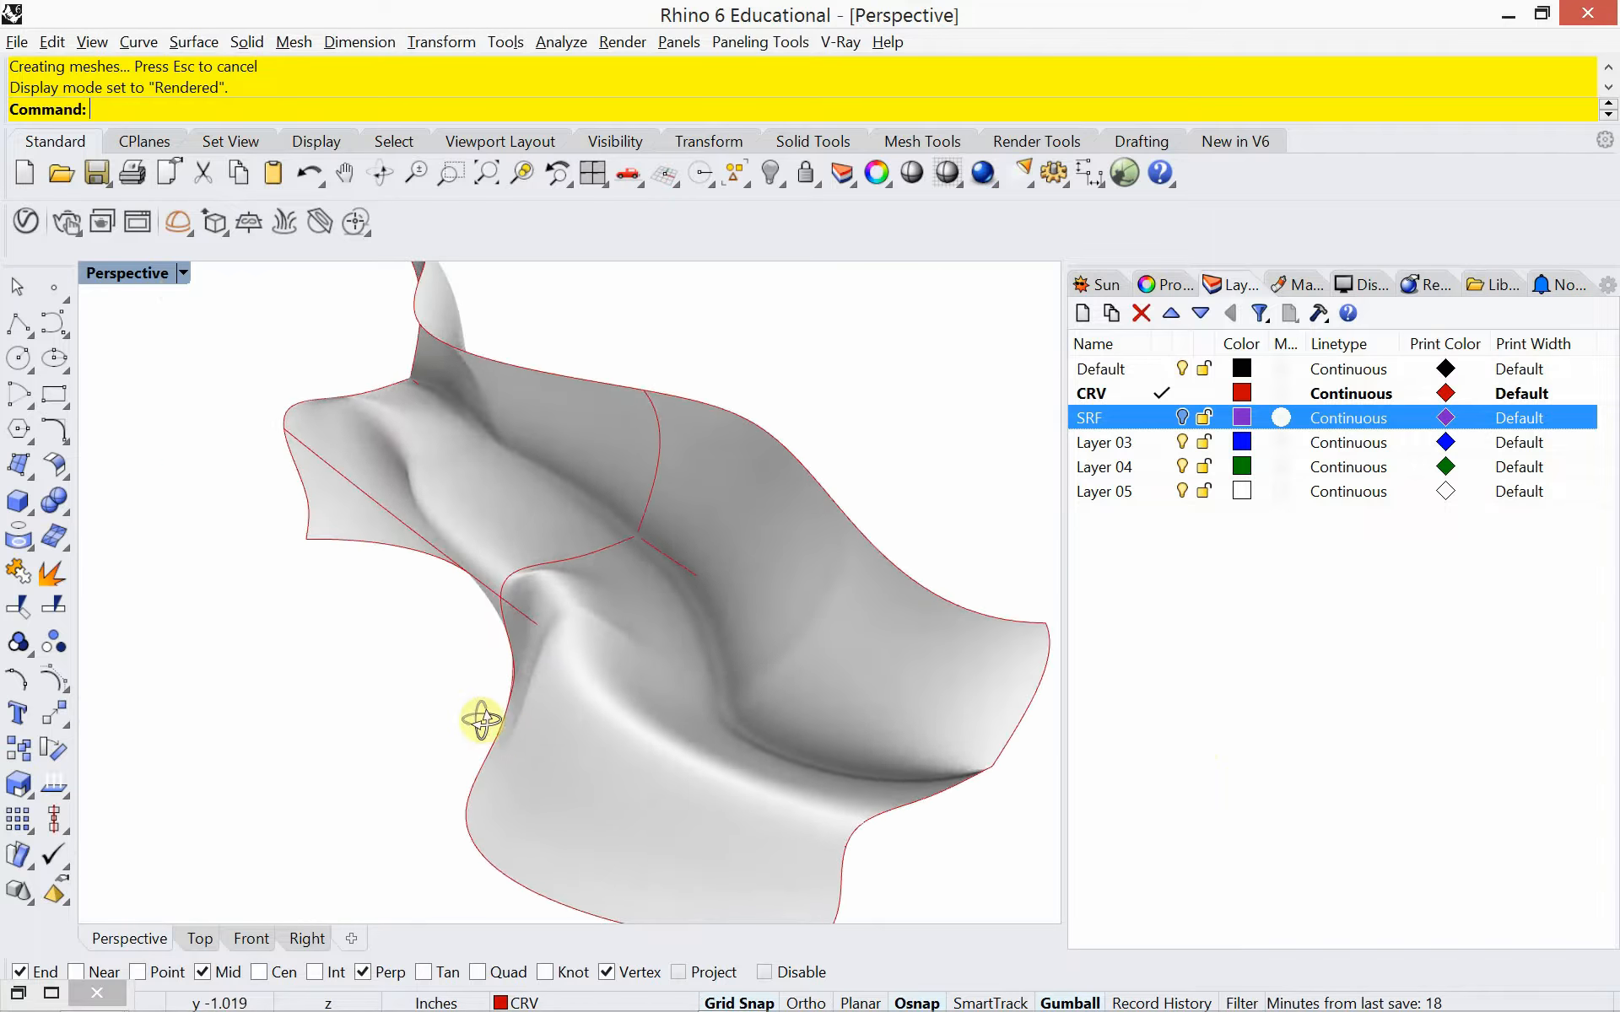
pyautogui.moveTo(481, 719); pyautogui.dragTo(734, 662, button='right')
# Delete the swept bench surface, keeping its rail and profile curves
pyautogui.click(726, 657)
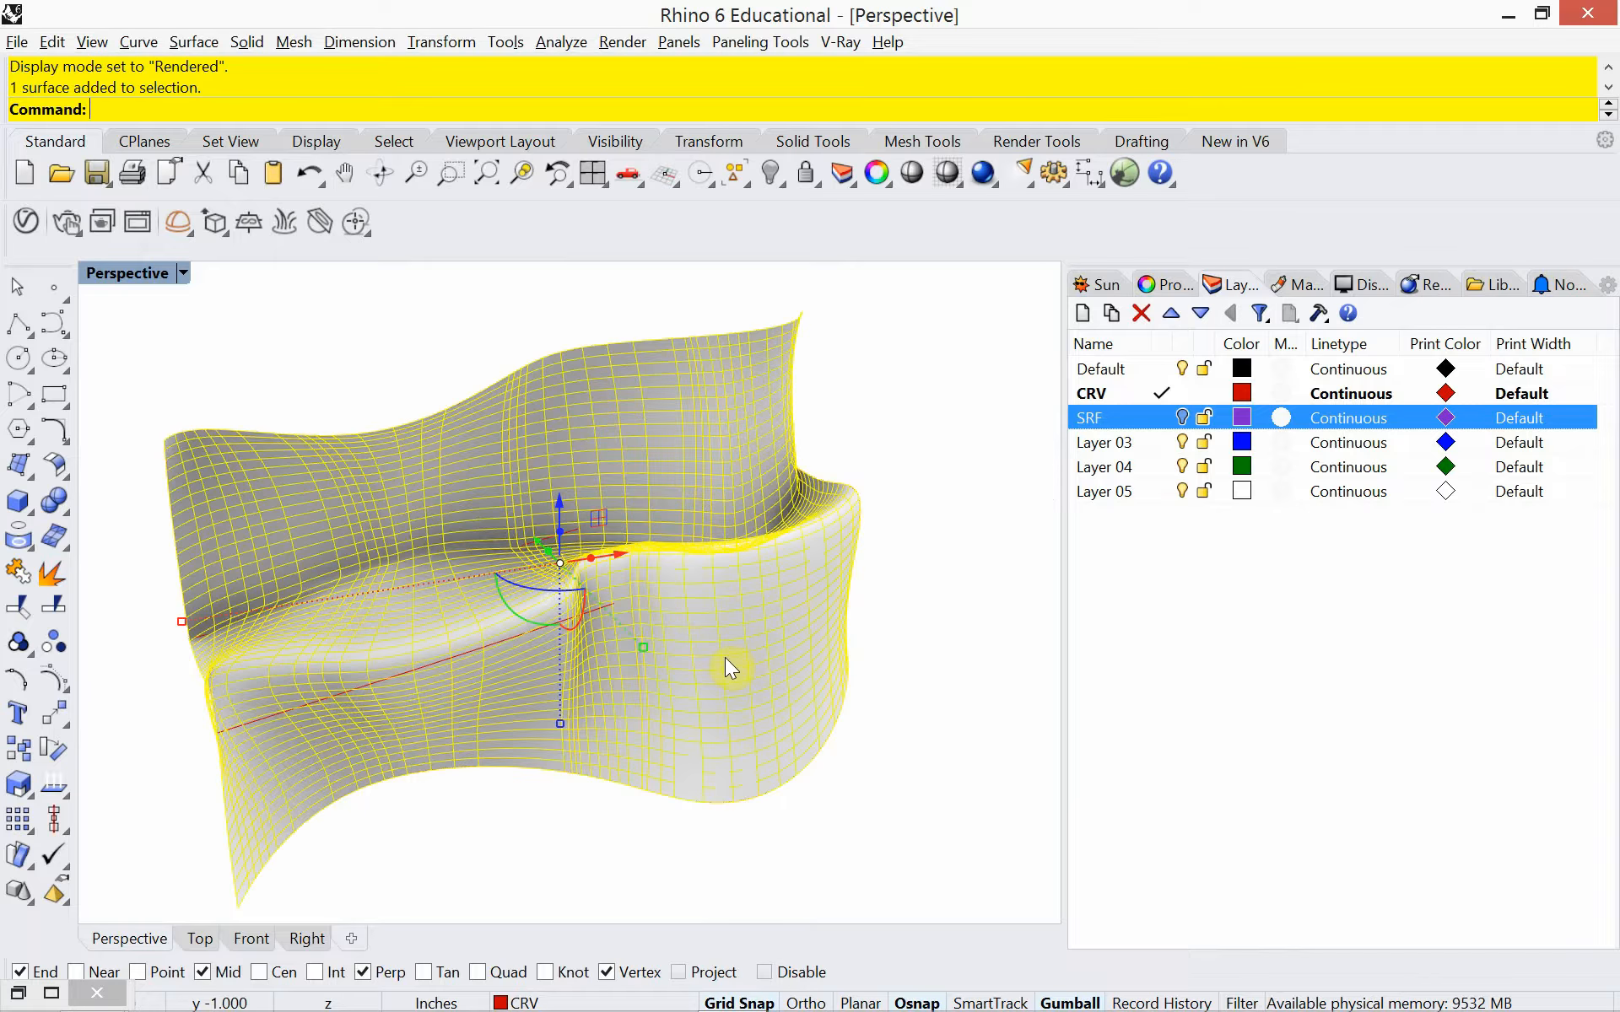
pyautogui.press('Delete')
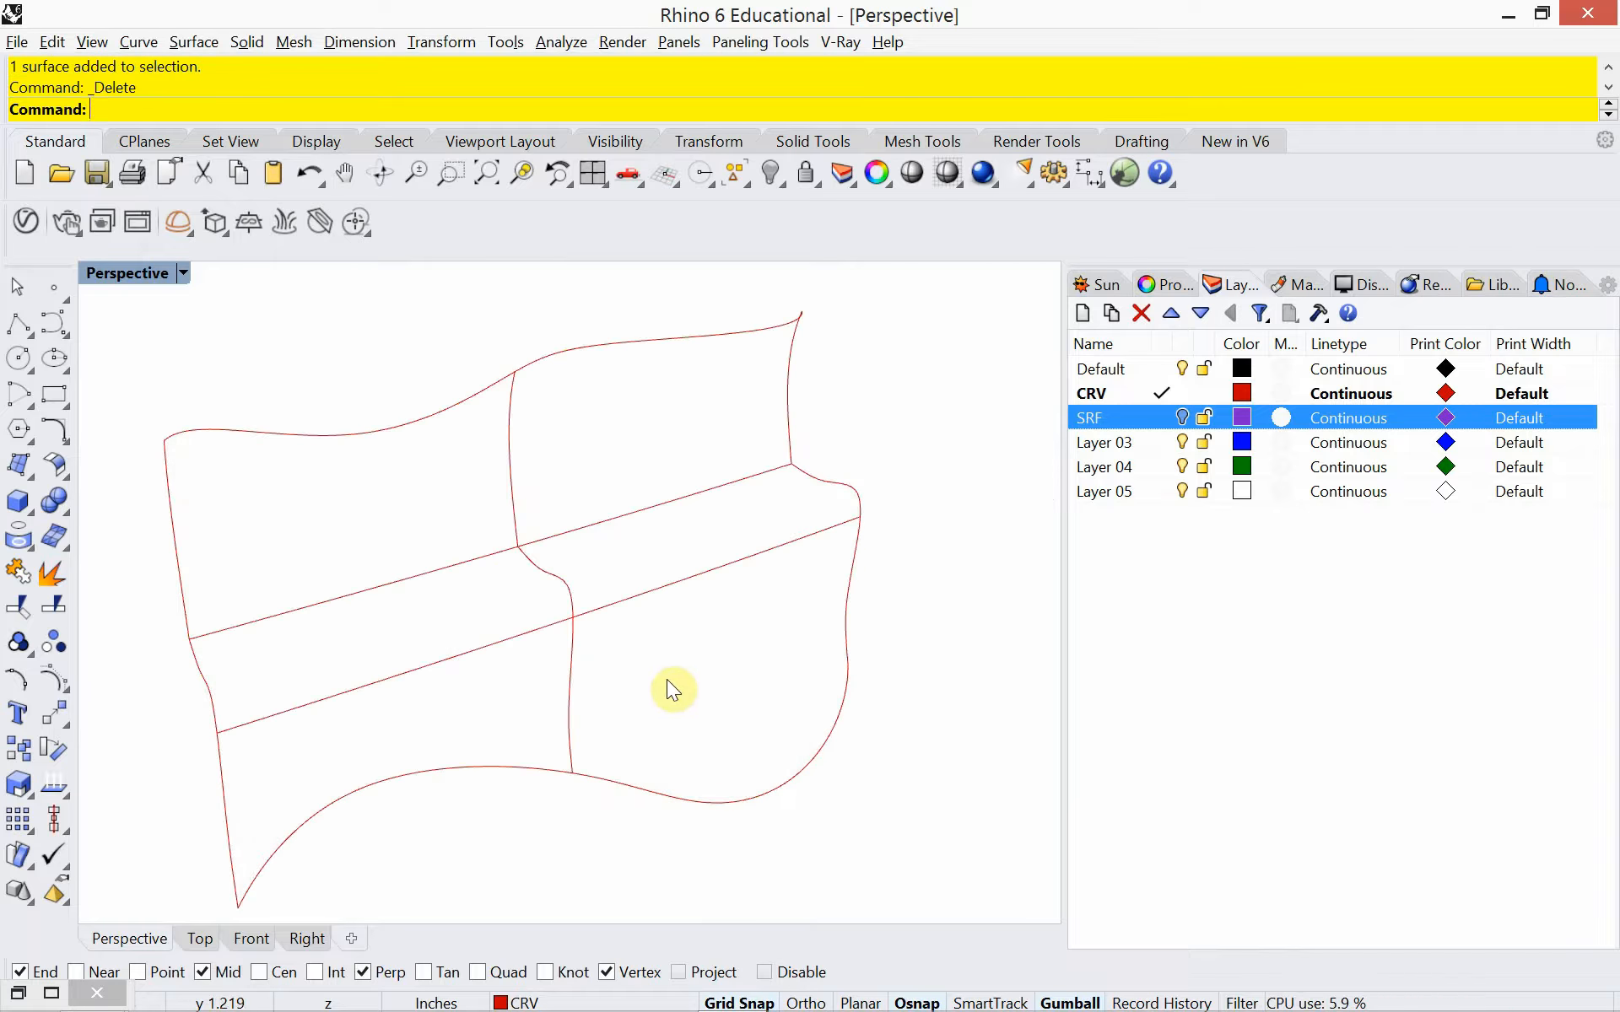
pyautogui.moveTo(666, 681); pyautogui.dragTo(668, 663, button='right')
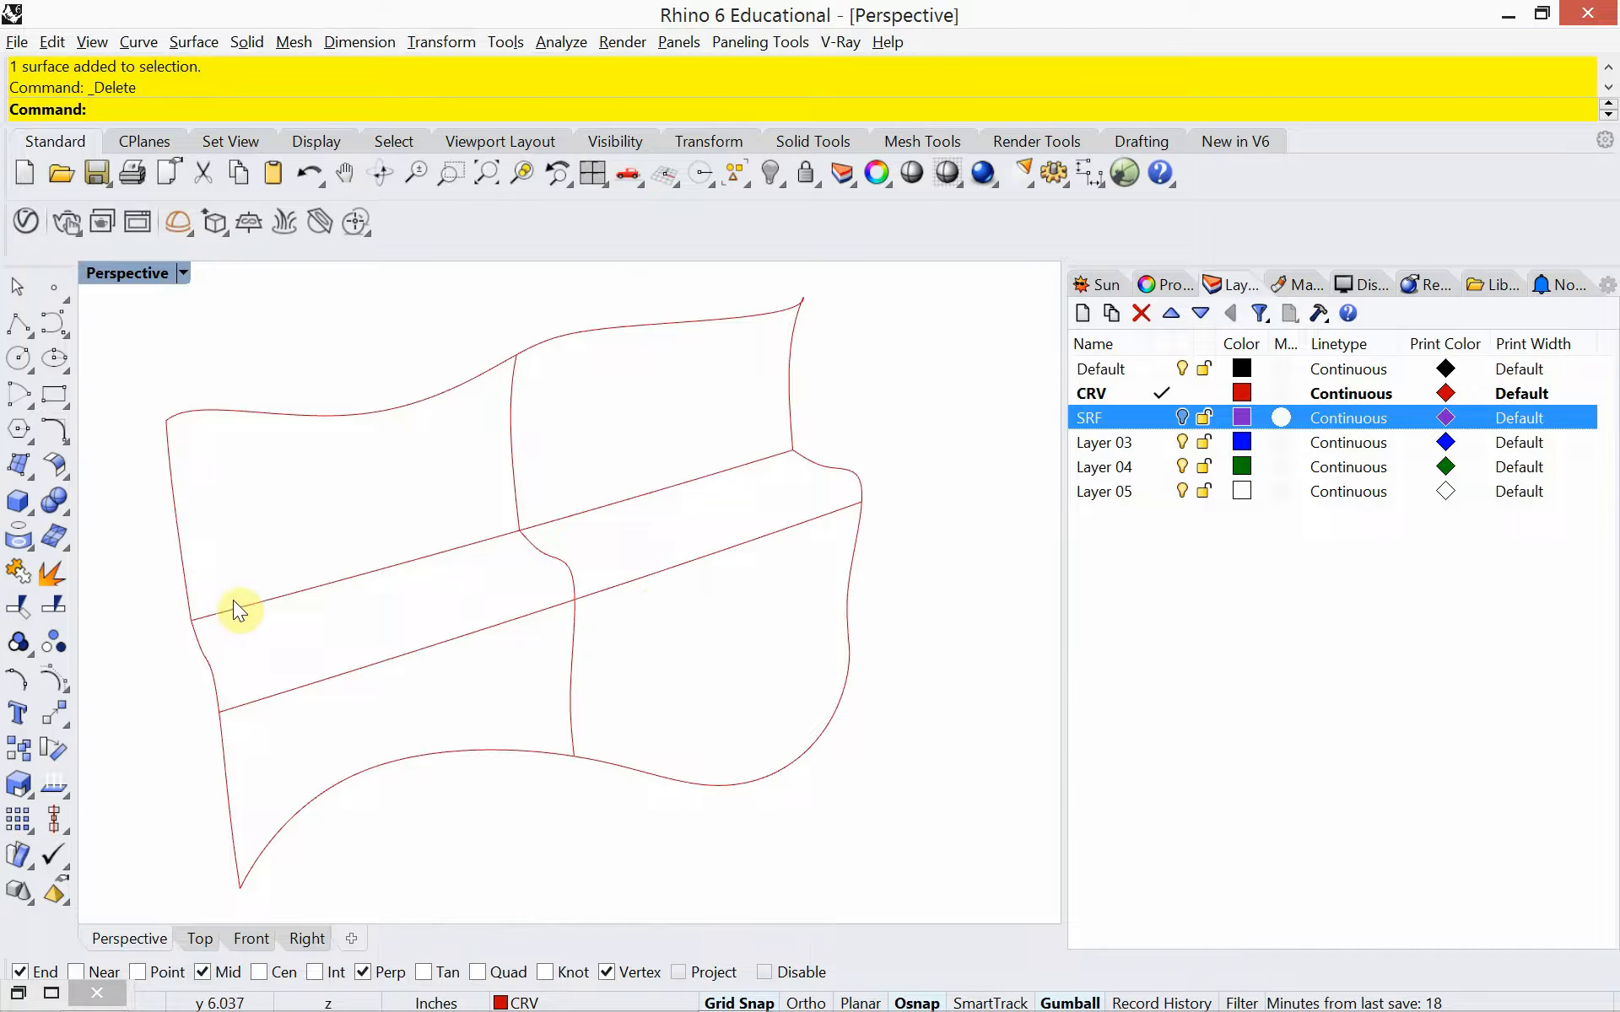
# Examine the three bench profile curves, the lengthwise floor, seat and top curves, and the two end profiles again
pyautogui.click(180, 544)
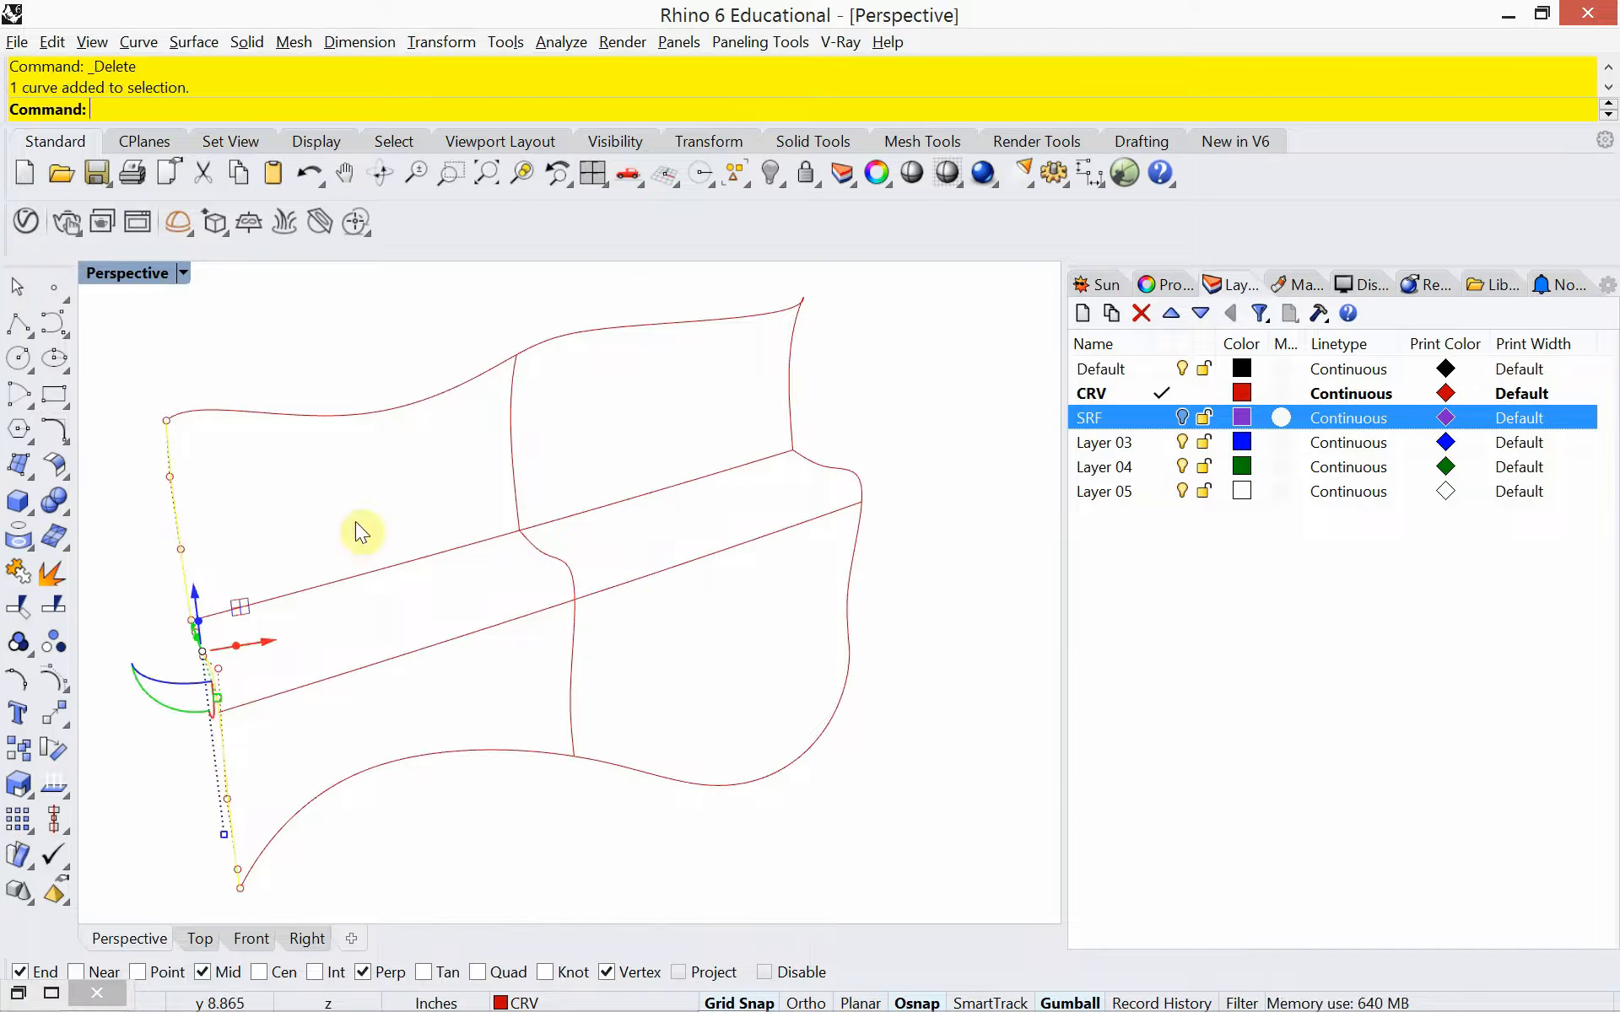
pyautogui.click(512, 464)
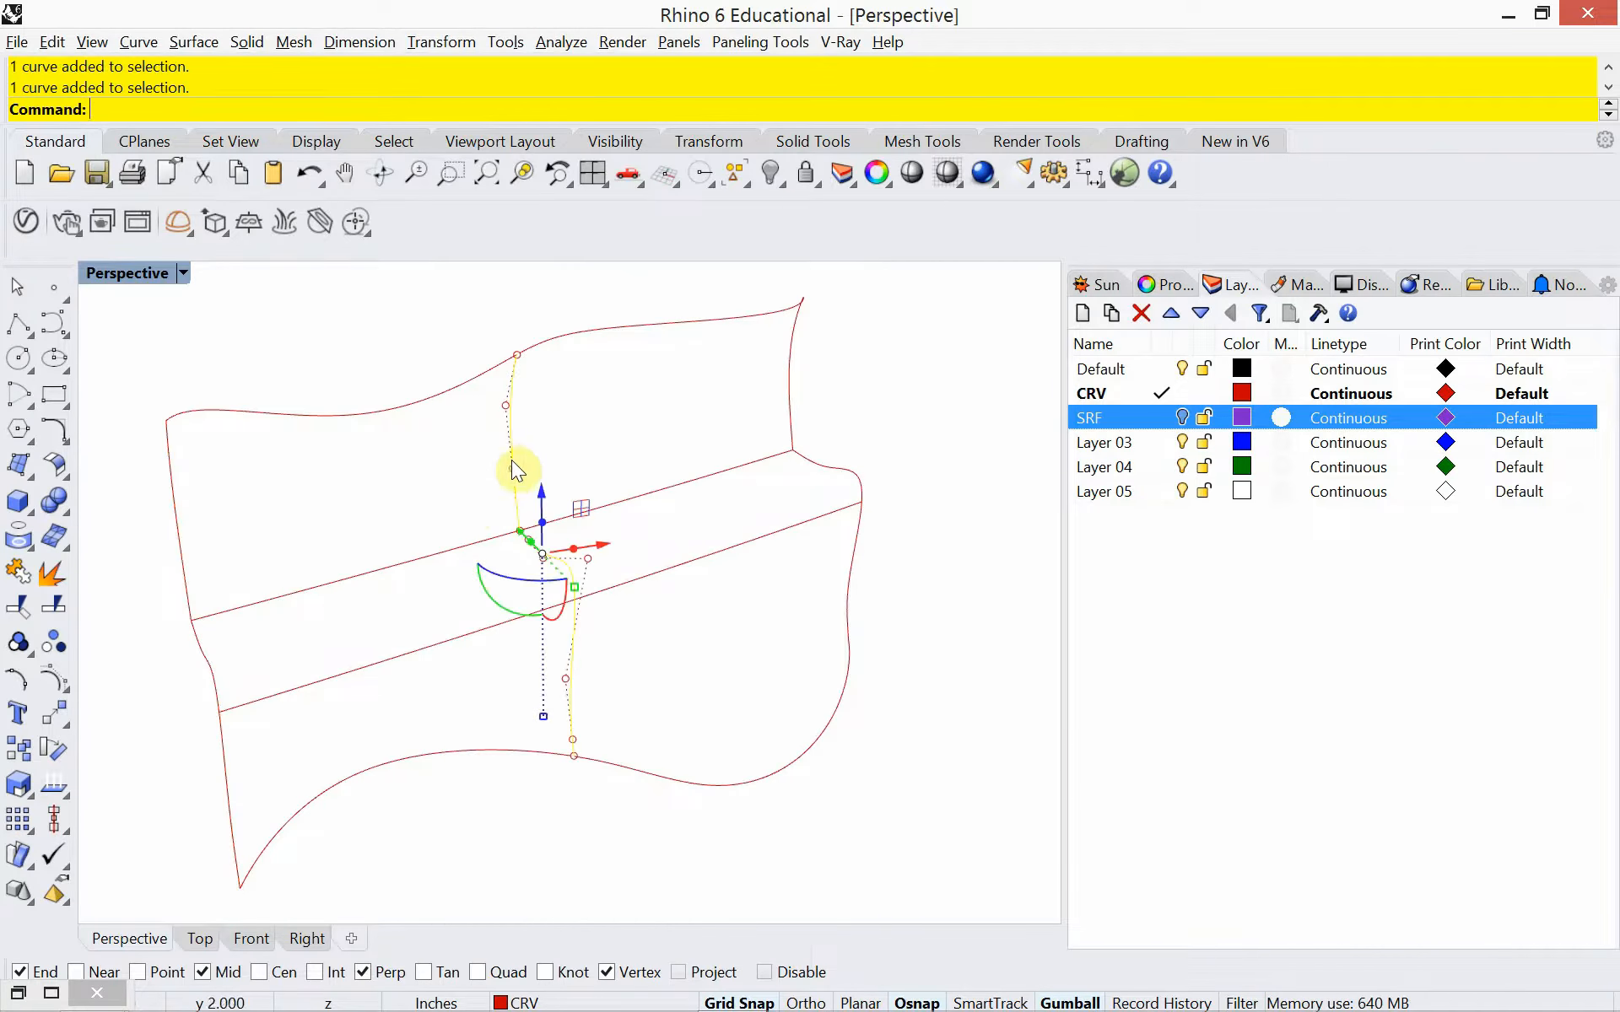
pyautogui.click(792, 379)
pyautogui.press('Escape')
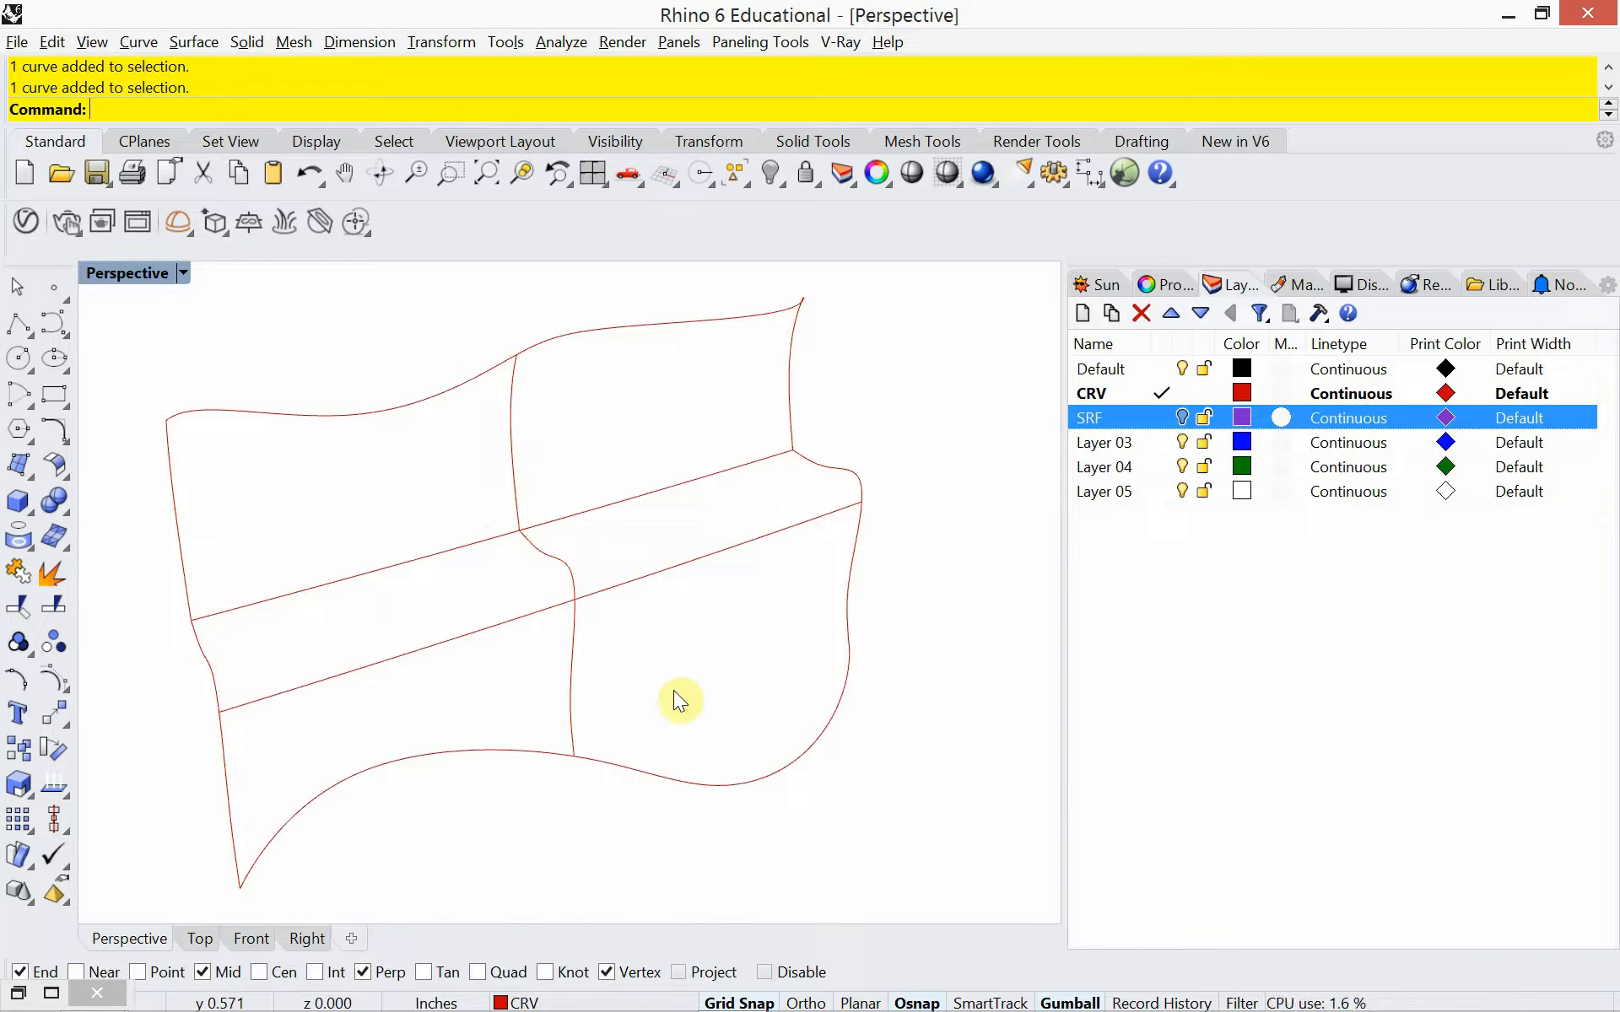
pyautogui.click(689, 783)
pyautogui.click(641, 575)
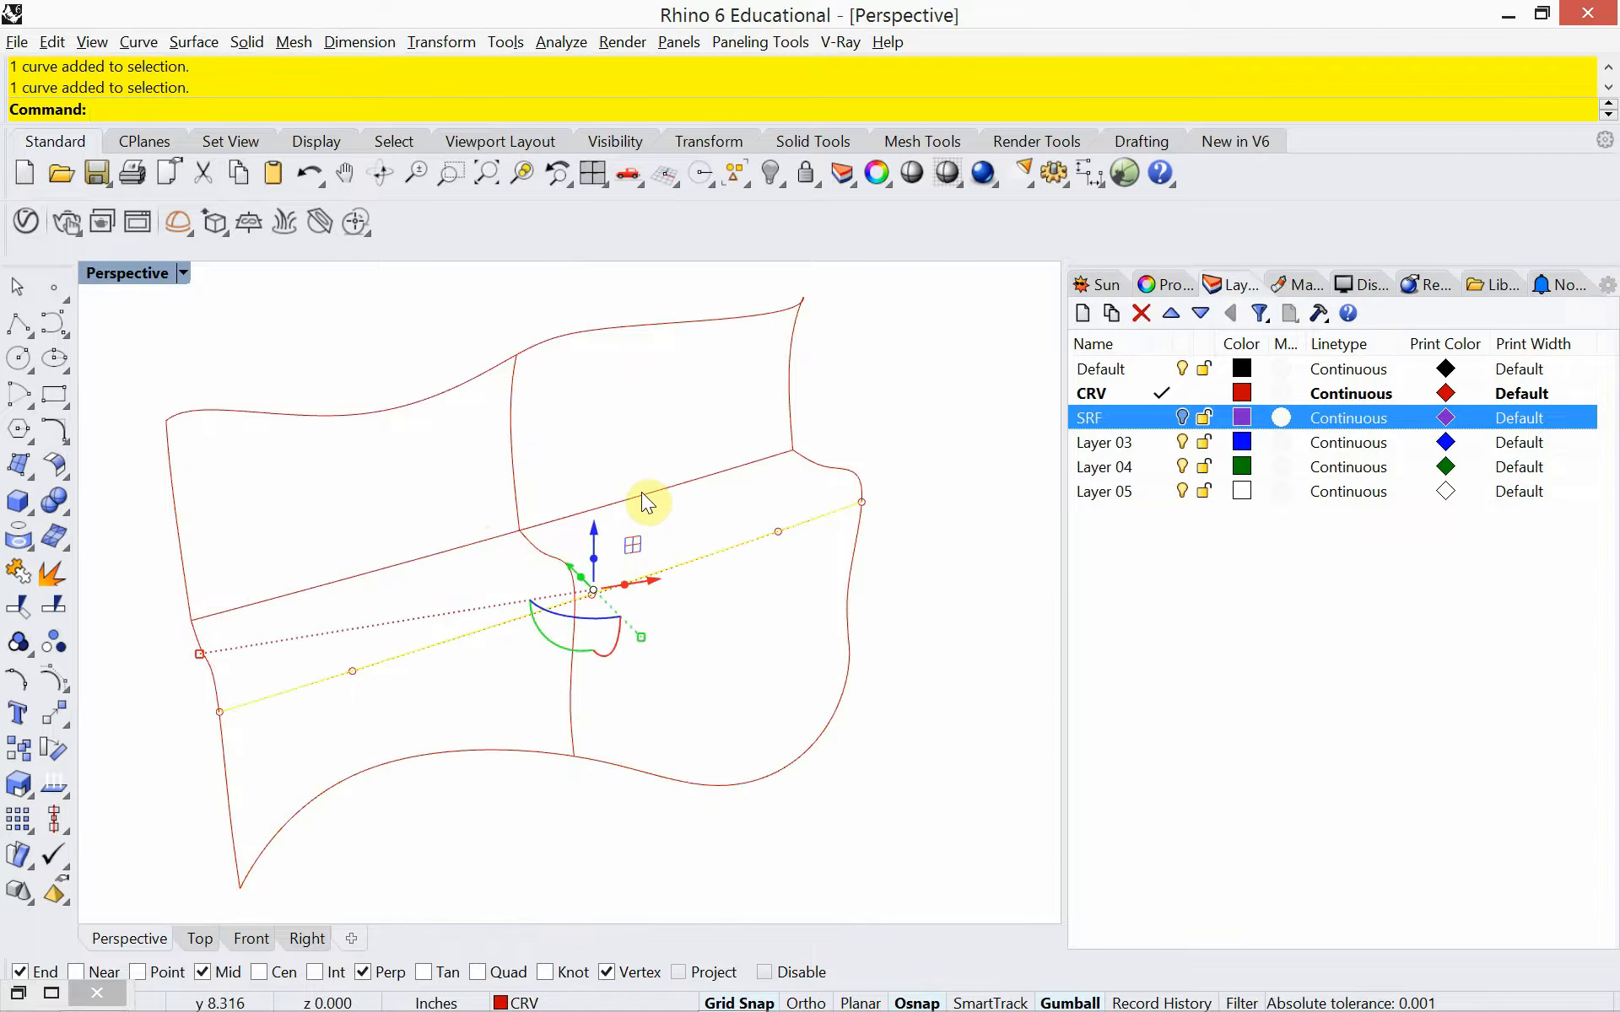
pyautogui.click(642, 494)
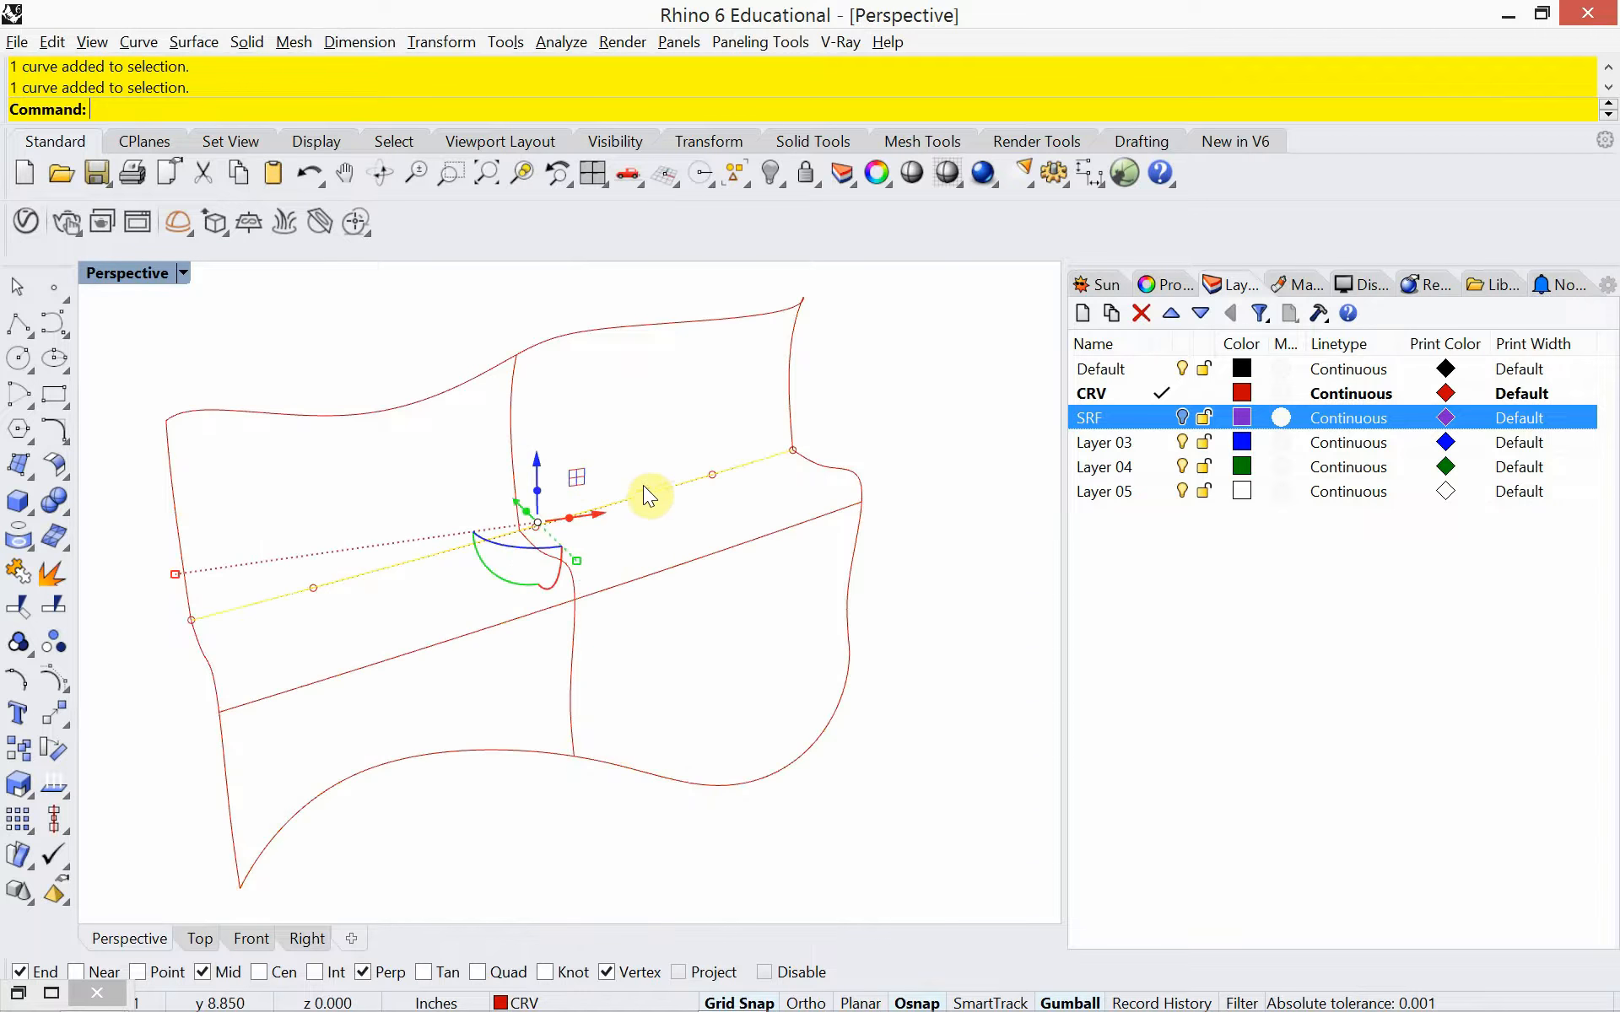
pyautogui.click(650, 326)
pyautogui.click(626, 380)
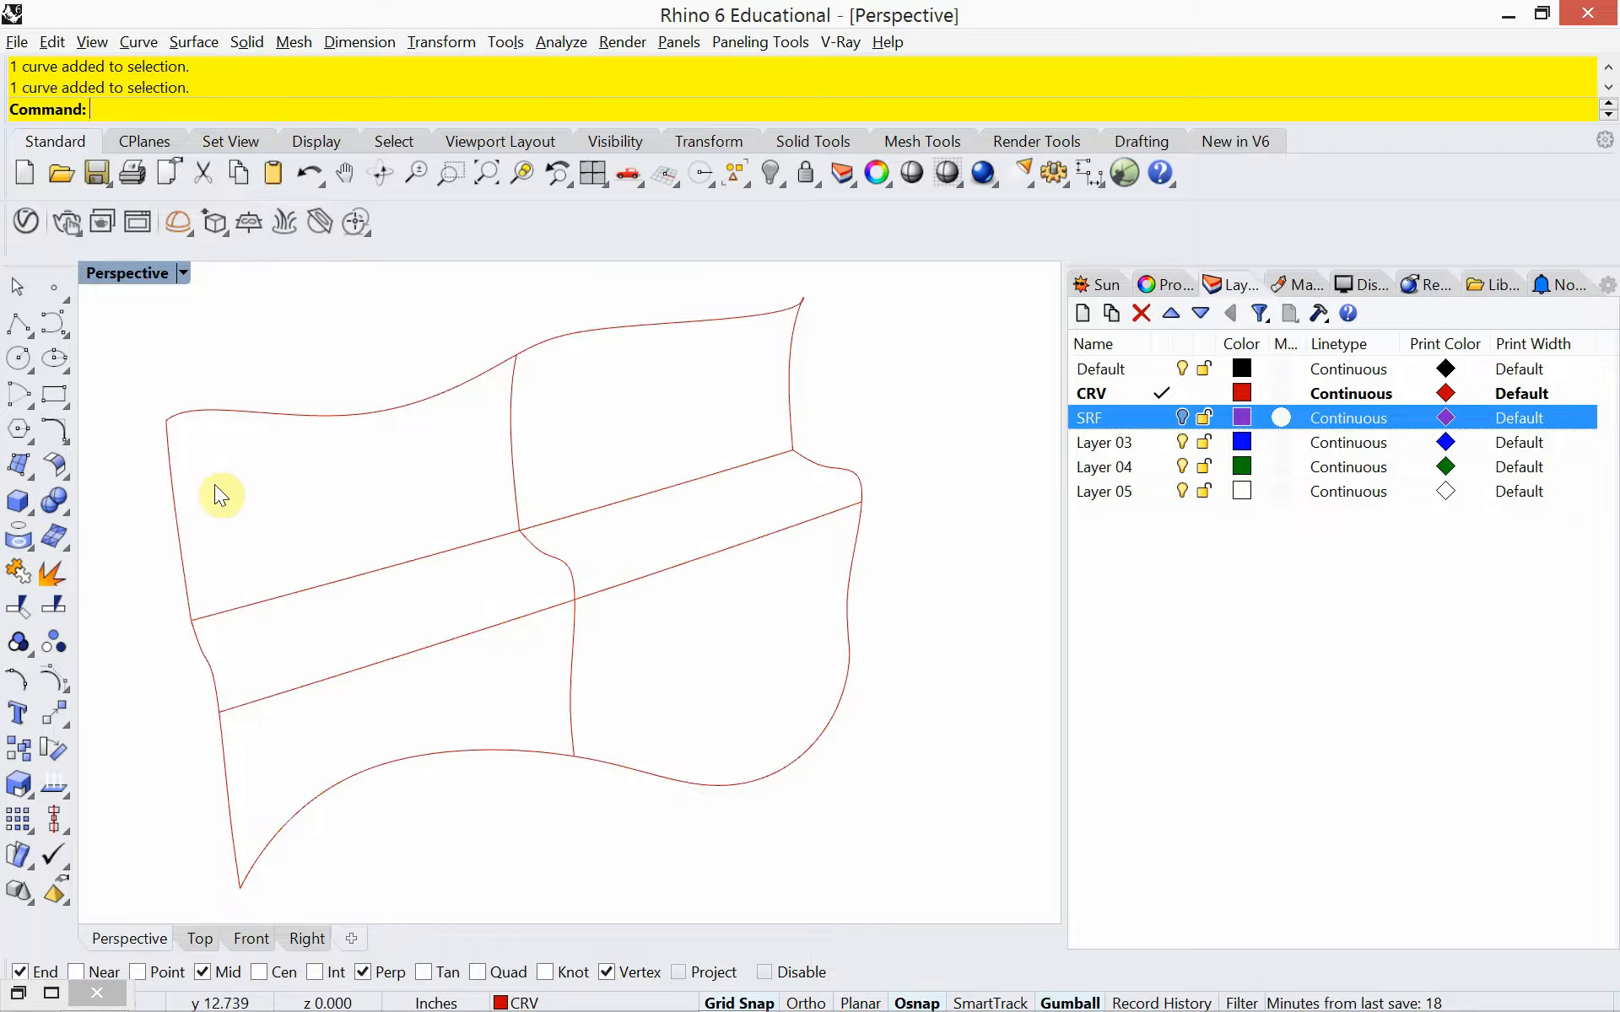
pyautogui.click(178, 500)
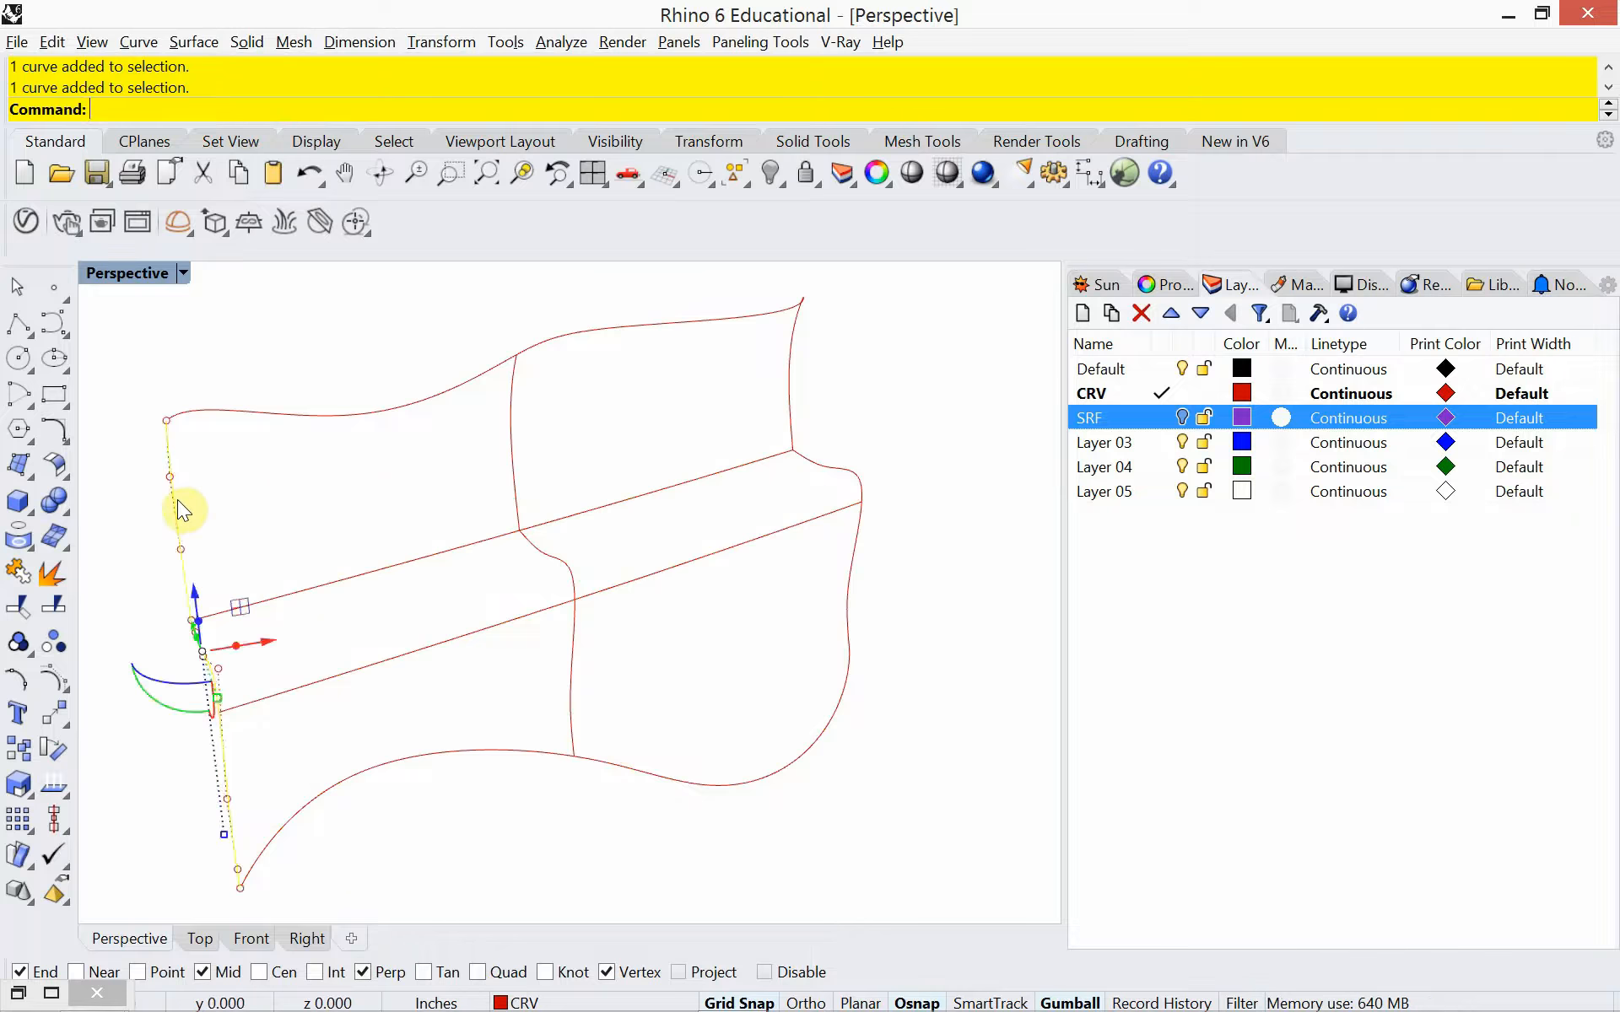
pyautogui.click(786, 385)
pyautogui.click(643, 447)
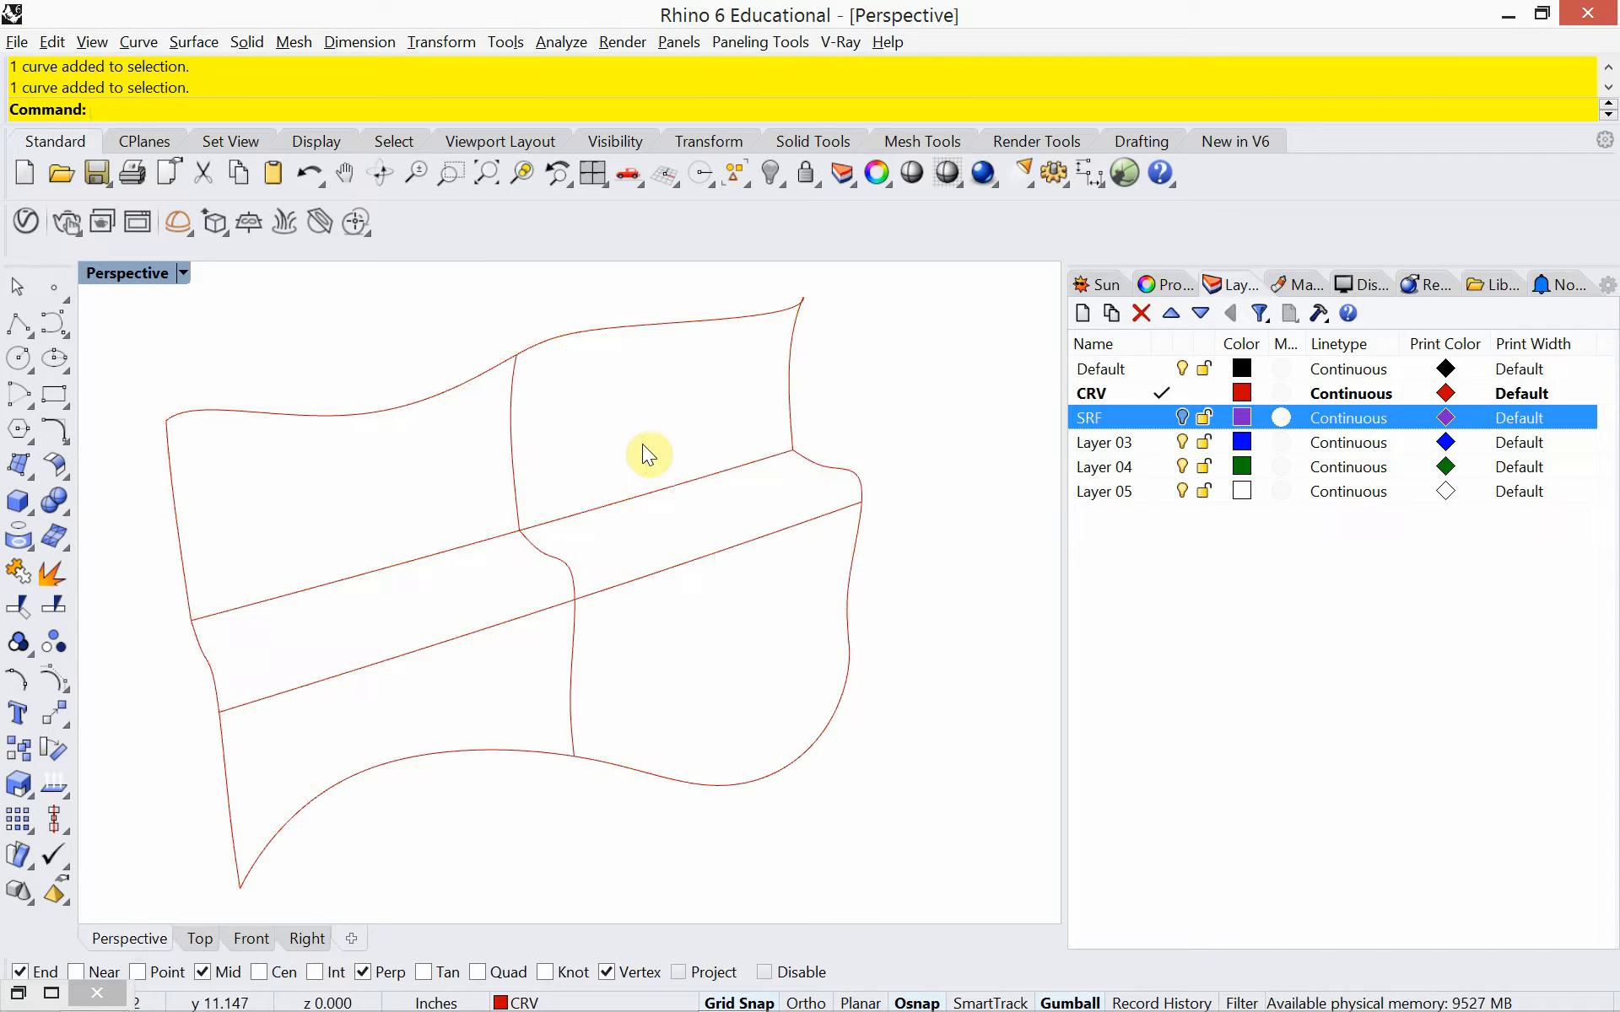
# Sweep2 the floor, two seat and top curves along the two end profiles as rails, rebuilding cross sections with 50 control points
pyautogui.write('Sweep2')
pyautogui.press('Return')
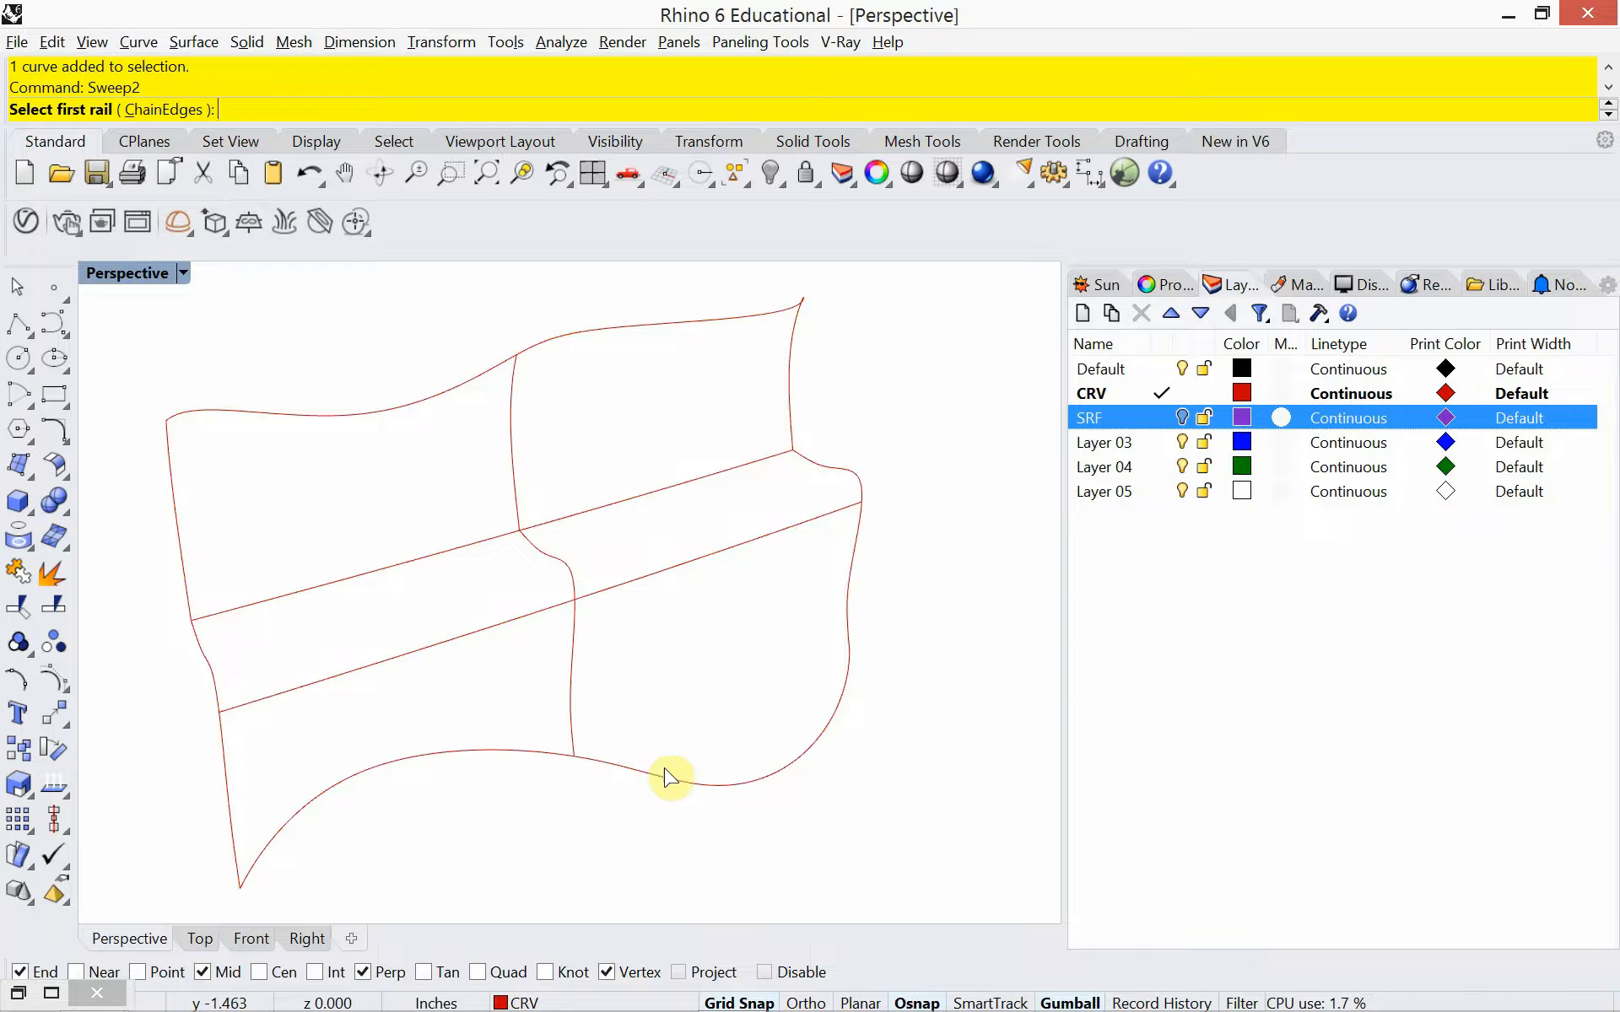
pyautogui.click(182, 553)
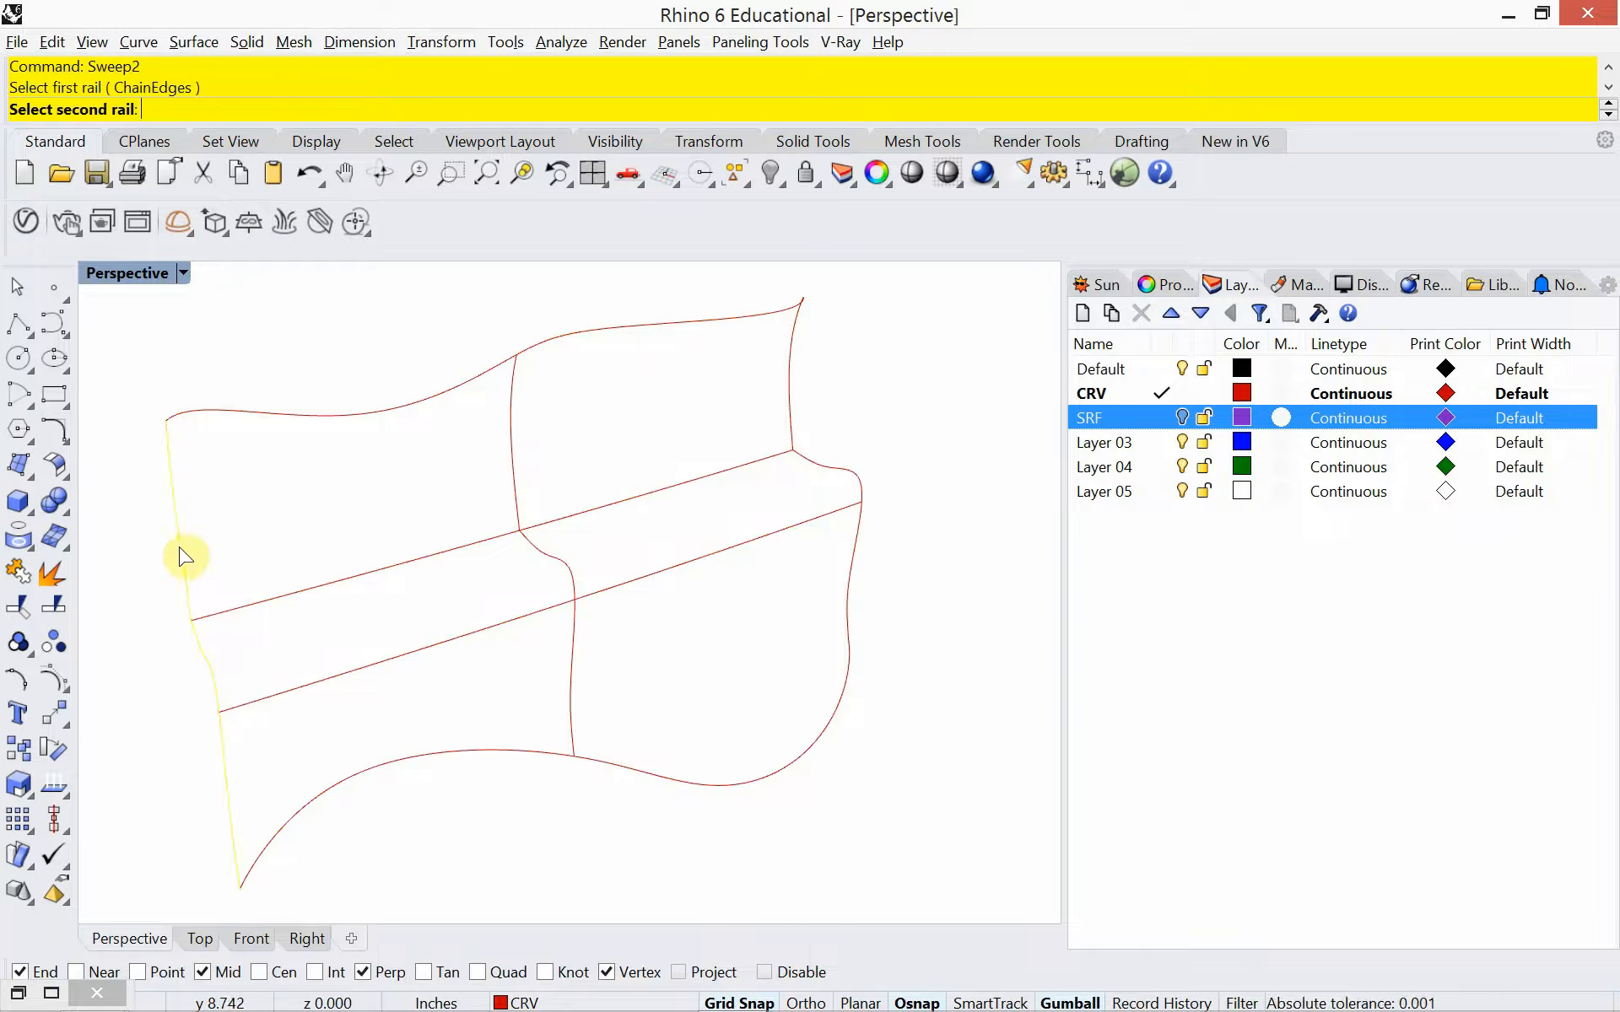
pyautogui.click(792, 396)
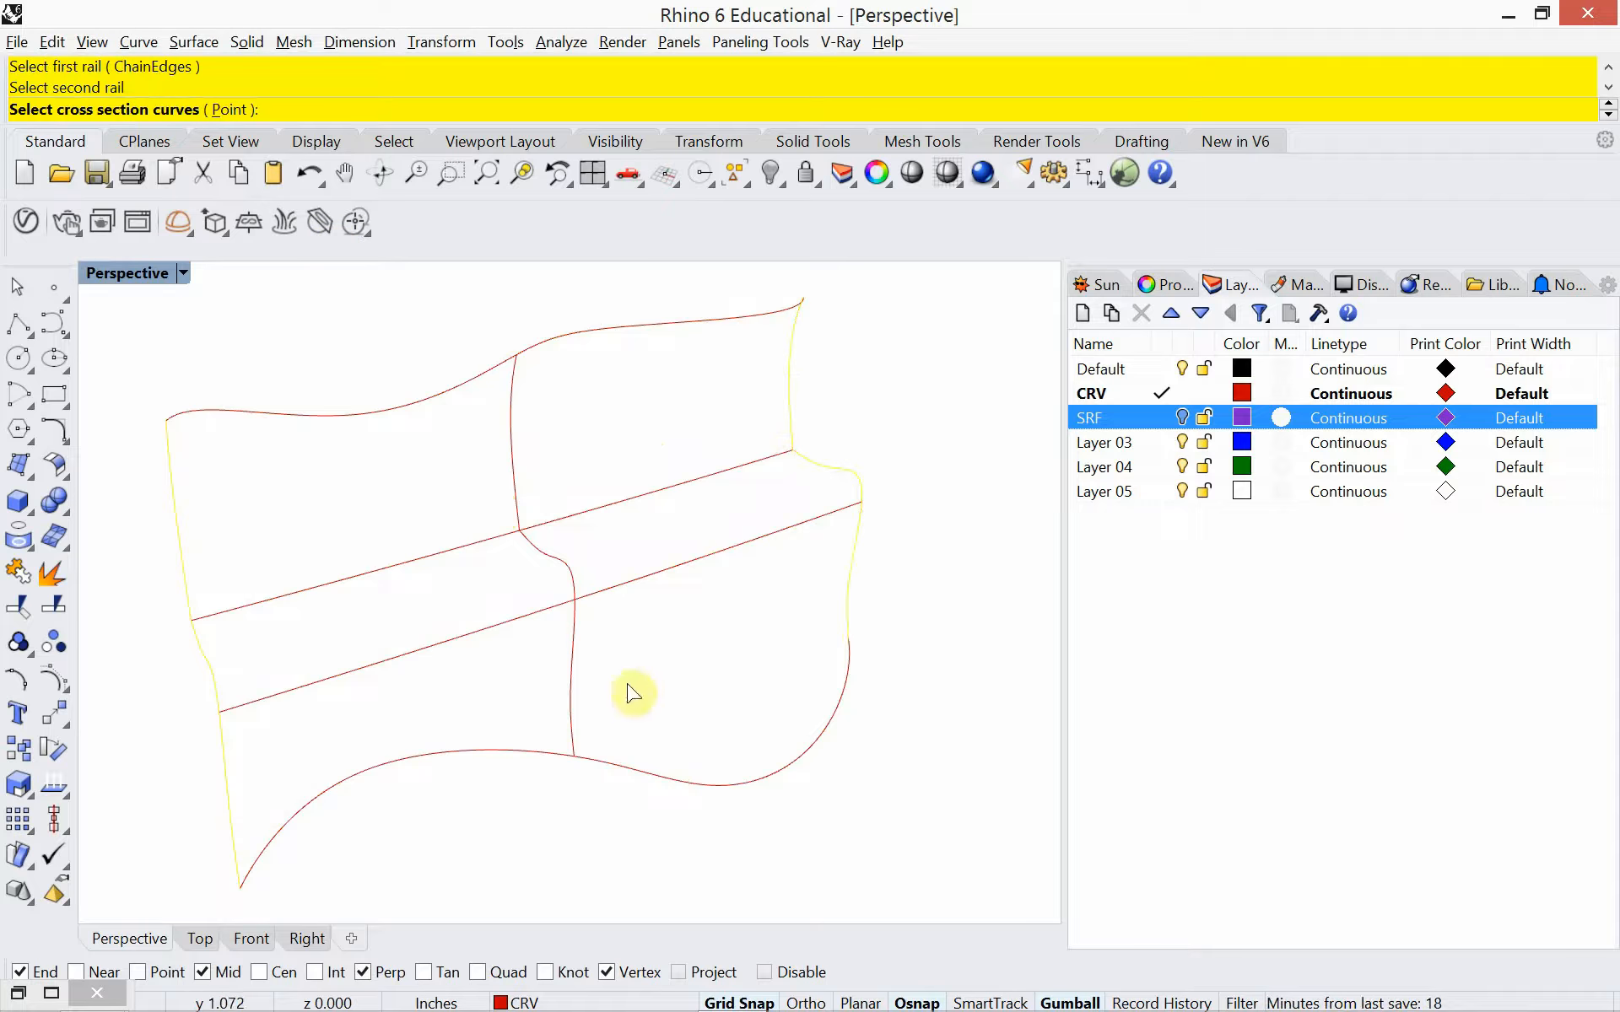
pyautogui.click(660, 773)
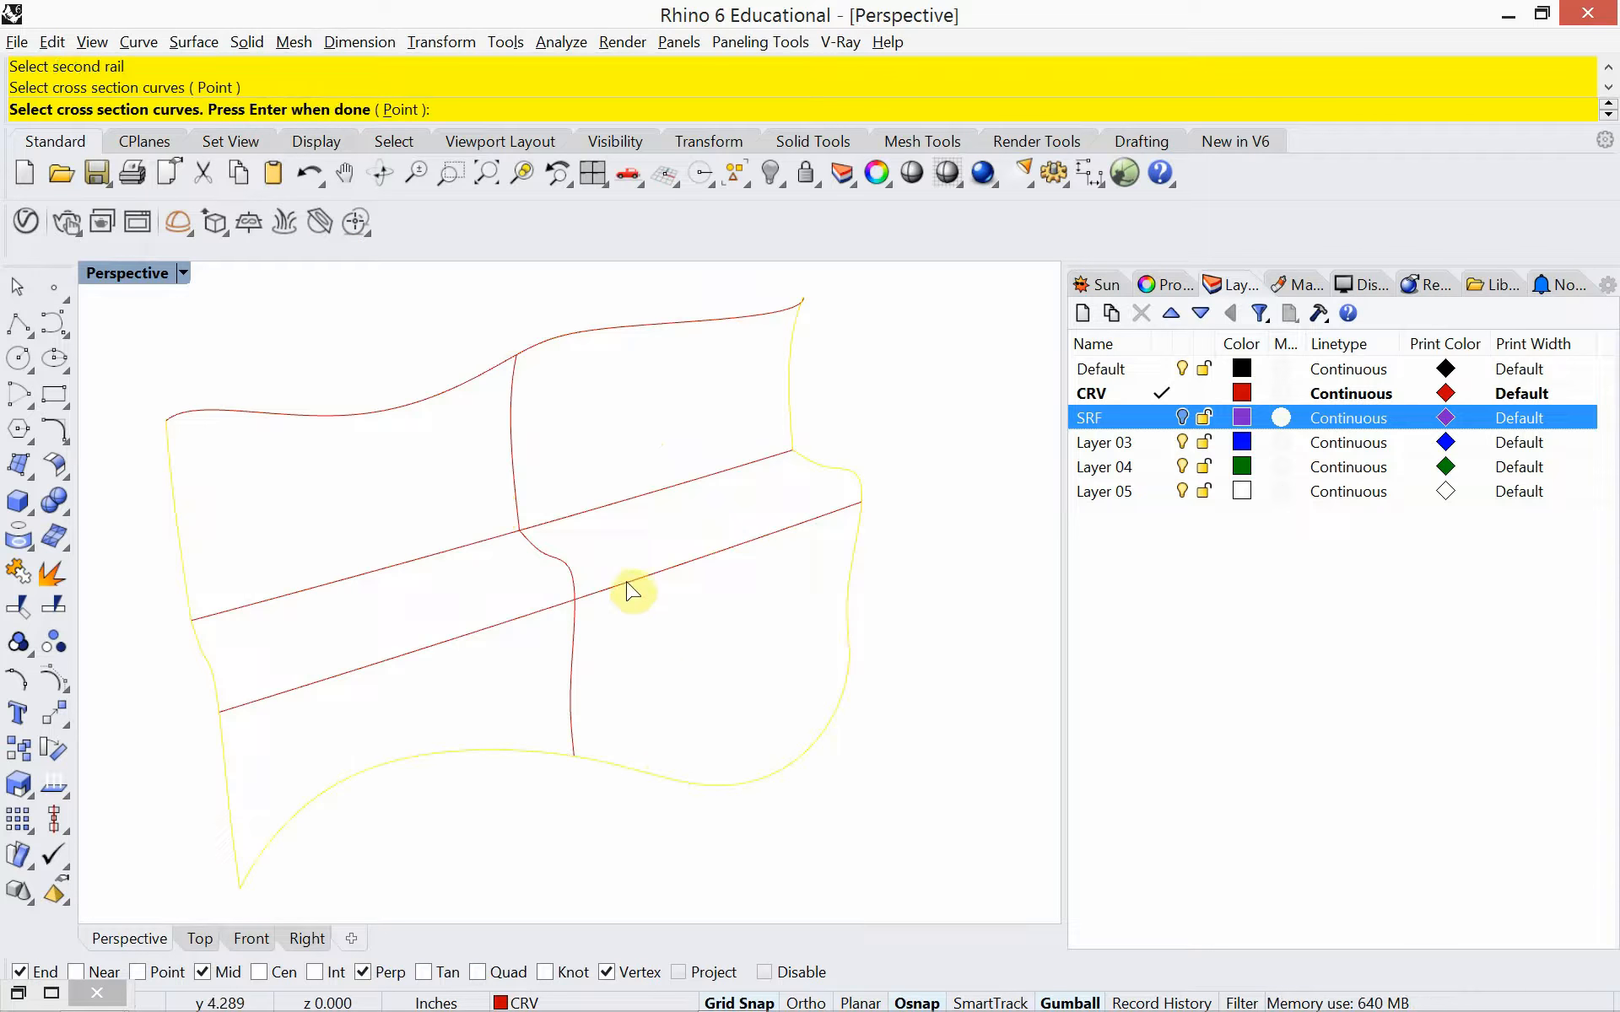
pyautogui.click(632, 579)
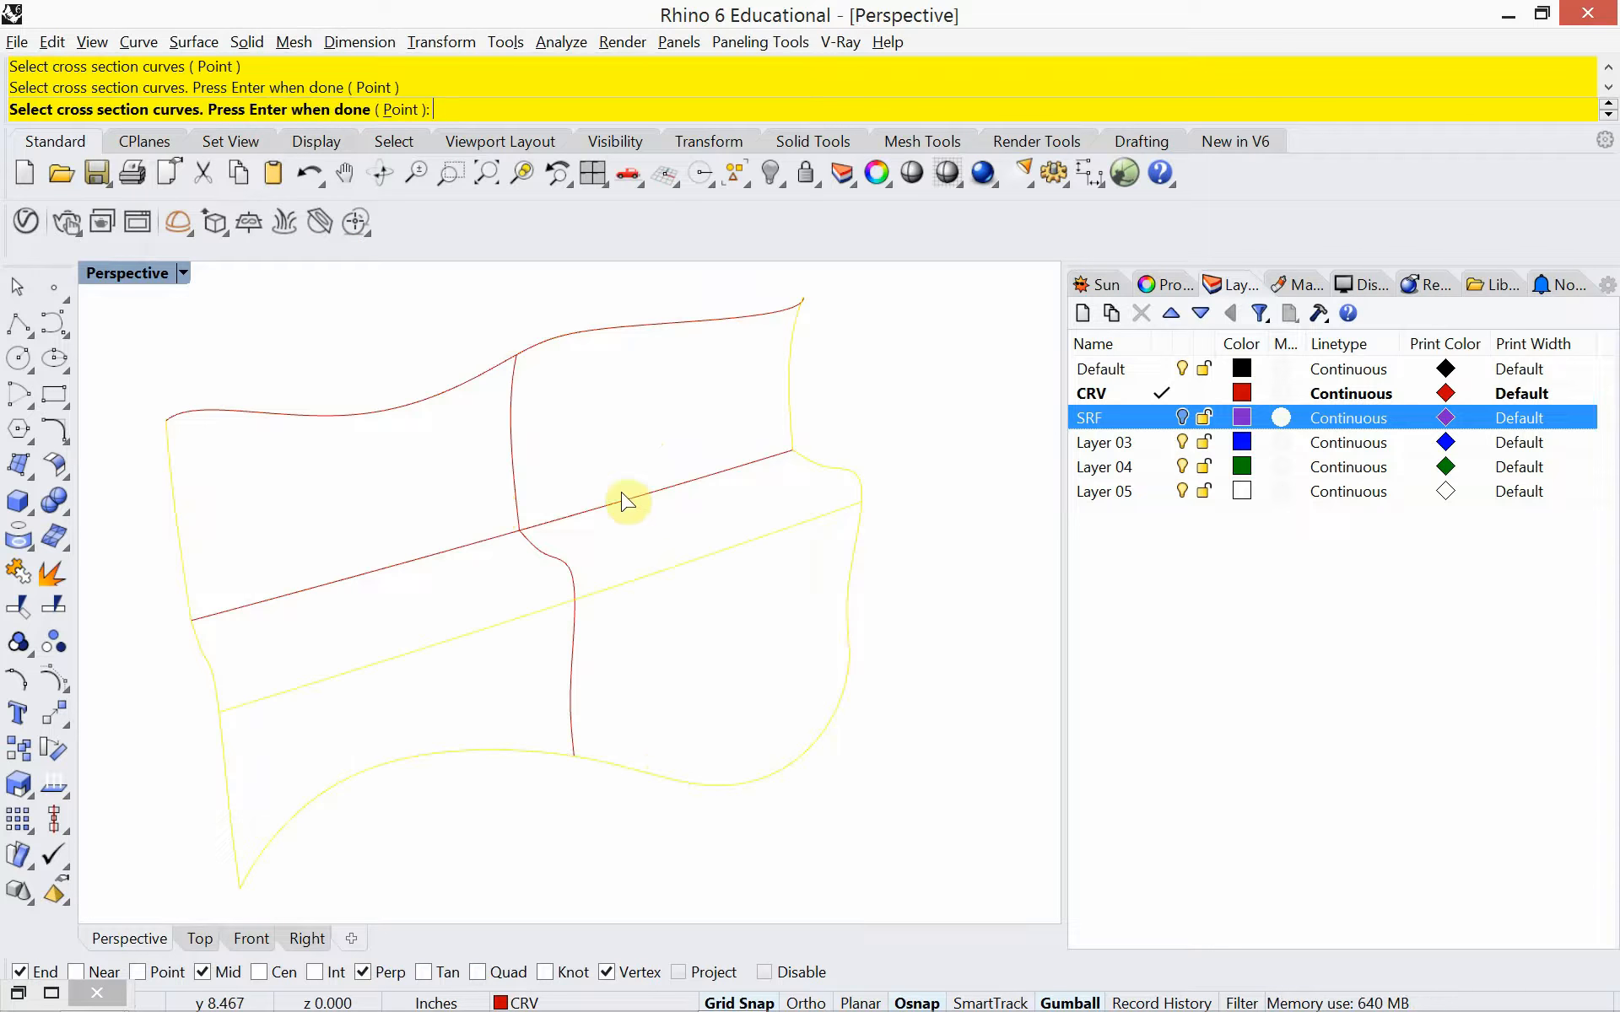
pyautogui.click(611, 334)
pyautogui.press('Return')
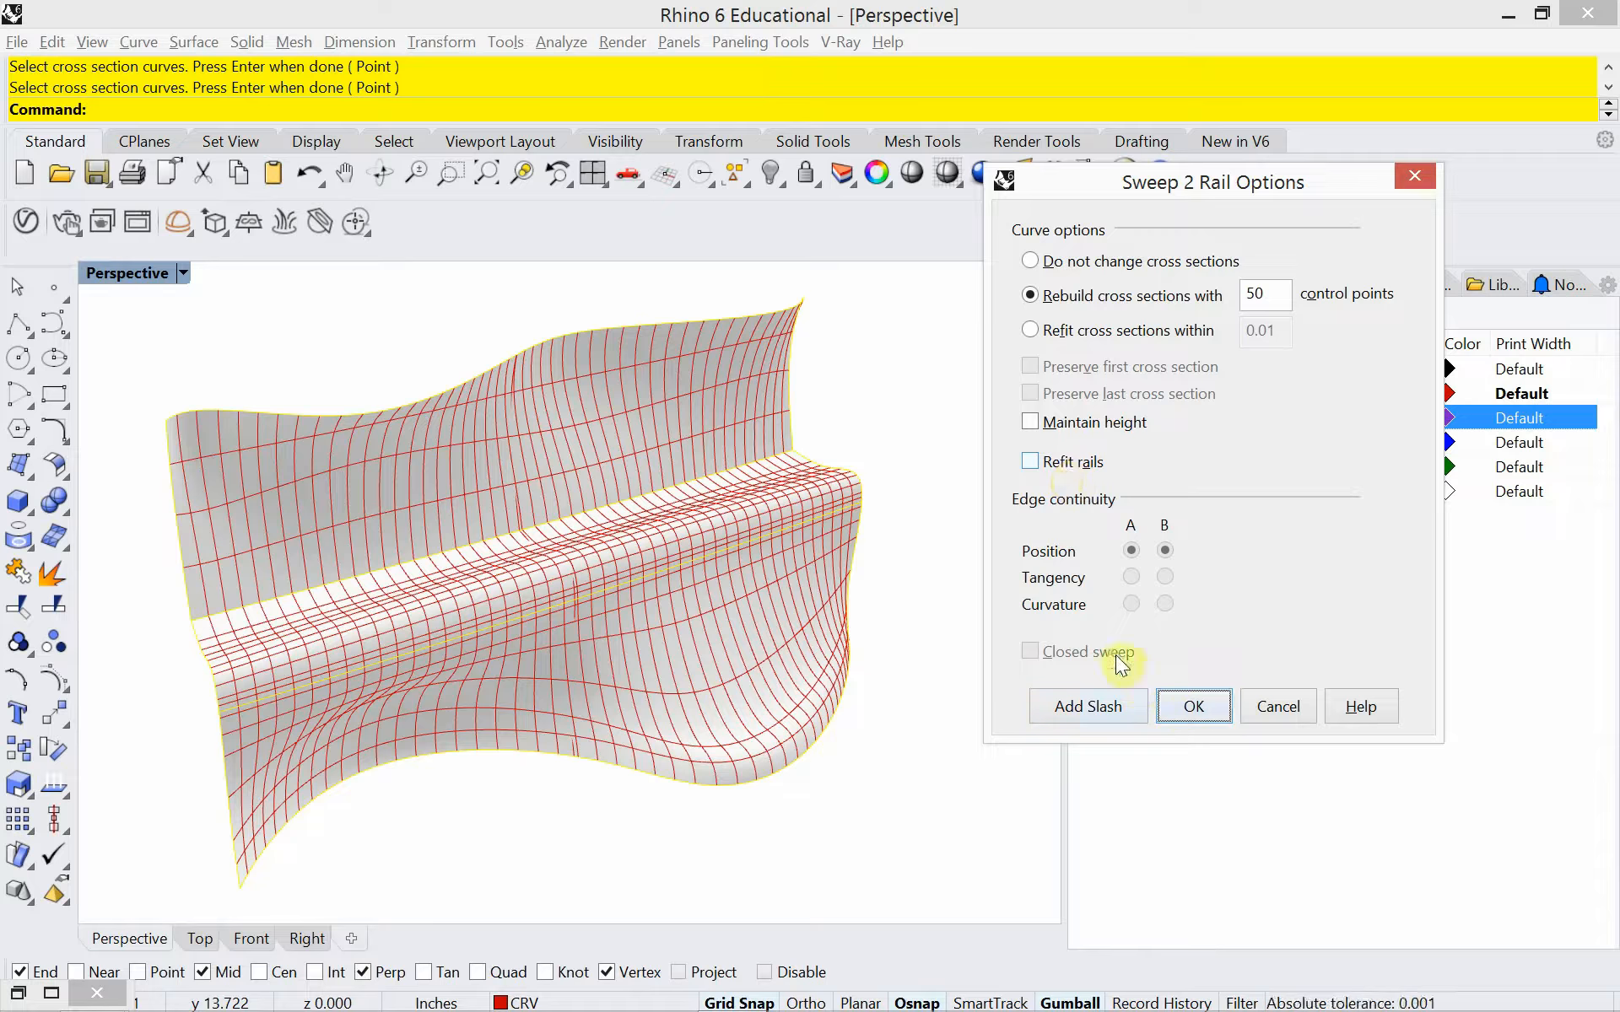
pyautogui.click(1194, 707)
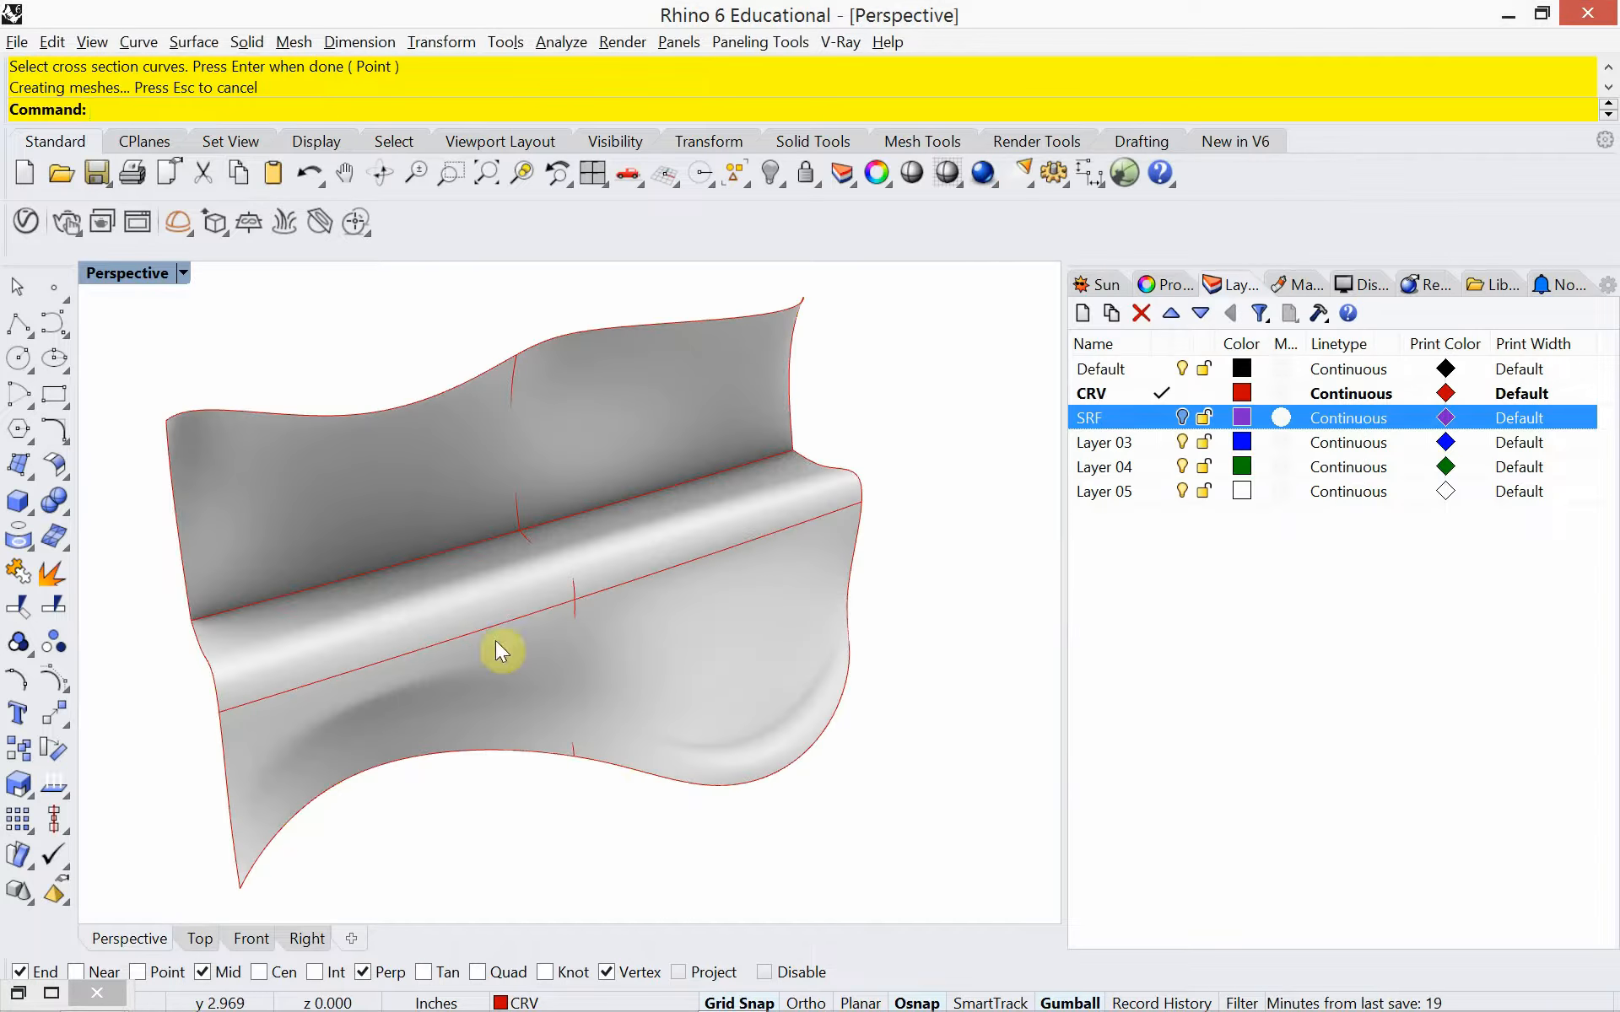
# Inspect the new bench surface from both ends, and check the topic outline in the Grasshopper file Rhino_Sweep before returning to the model
pyautogui.moveTo(497, 644); pyautogui.dragTo(235, 637, button='right')
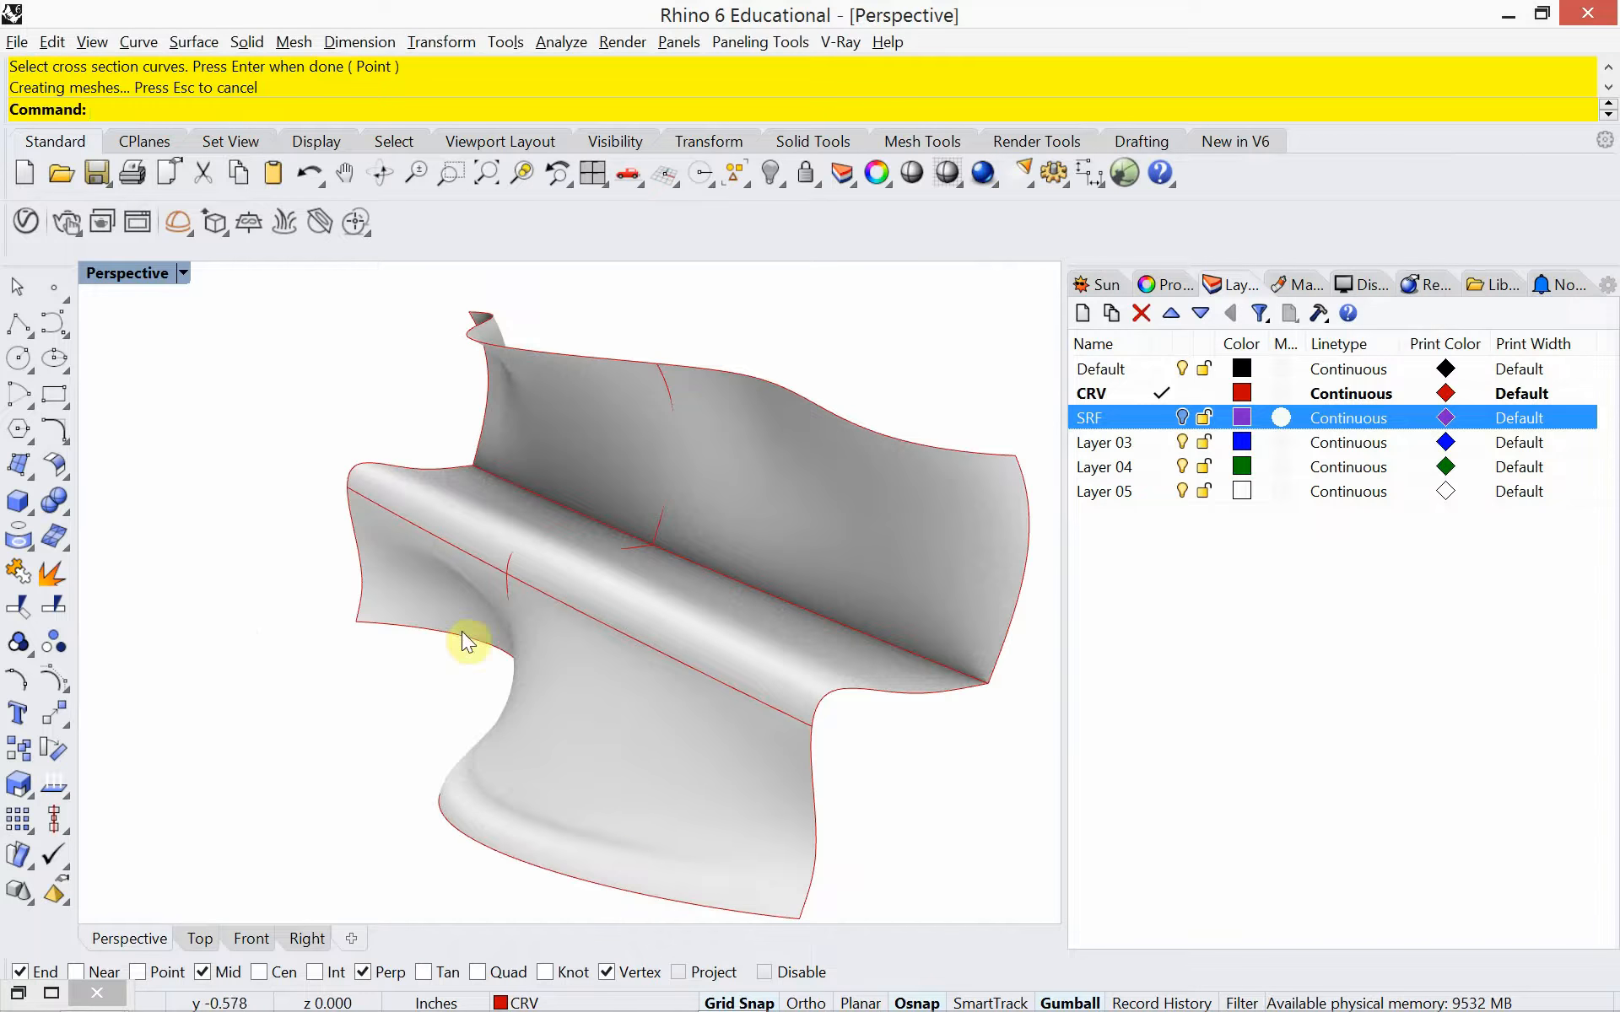
pyautogui.moveTo(434, 684); pyautogui.dragTo(663, 682, button='right')
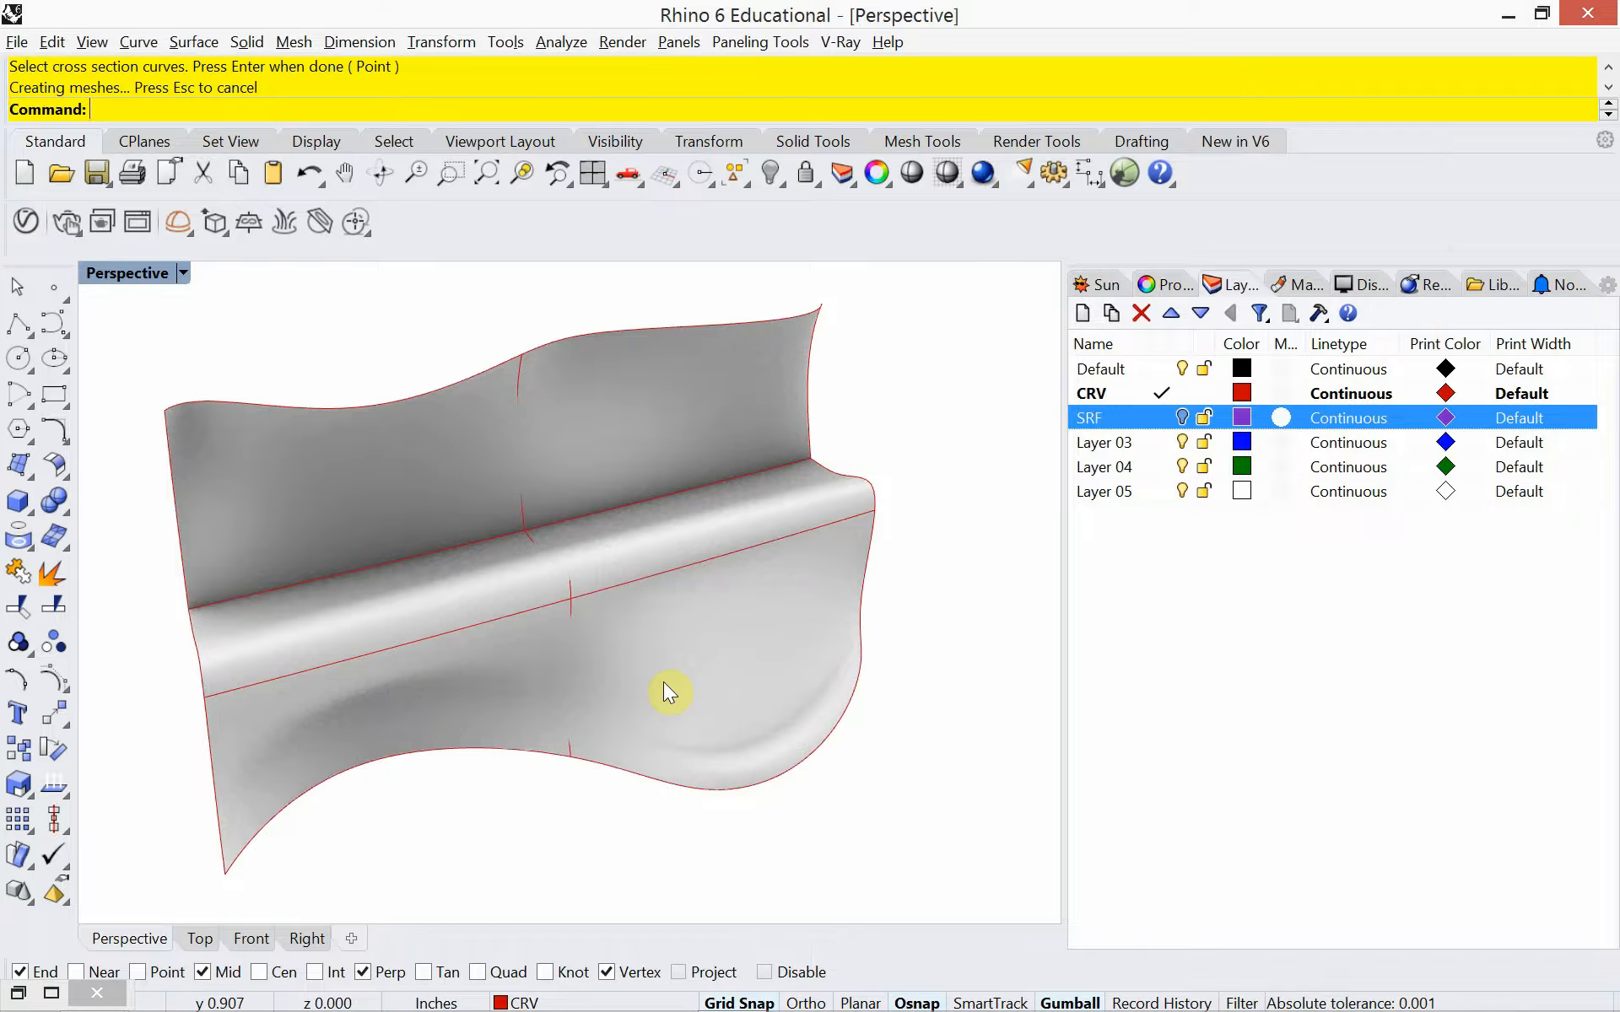
pyautogui.write('grasshopper')
pyautogui.press('Return')
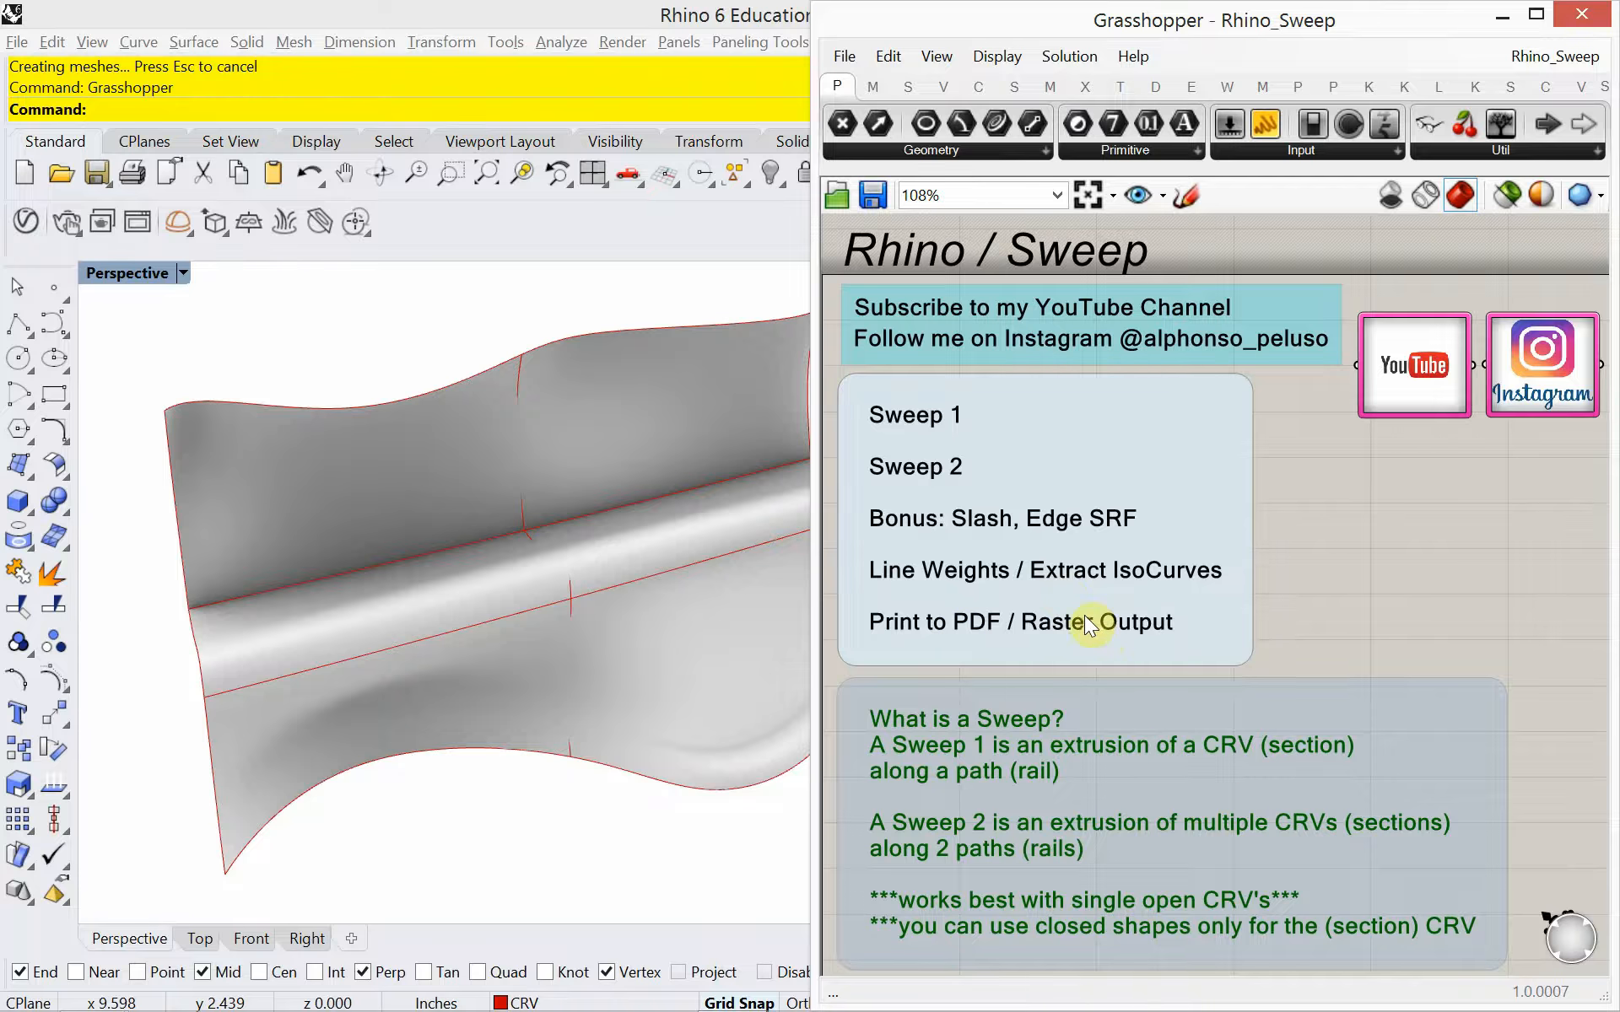
pyautogui.click(1495, 15)
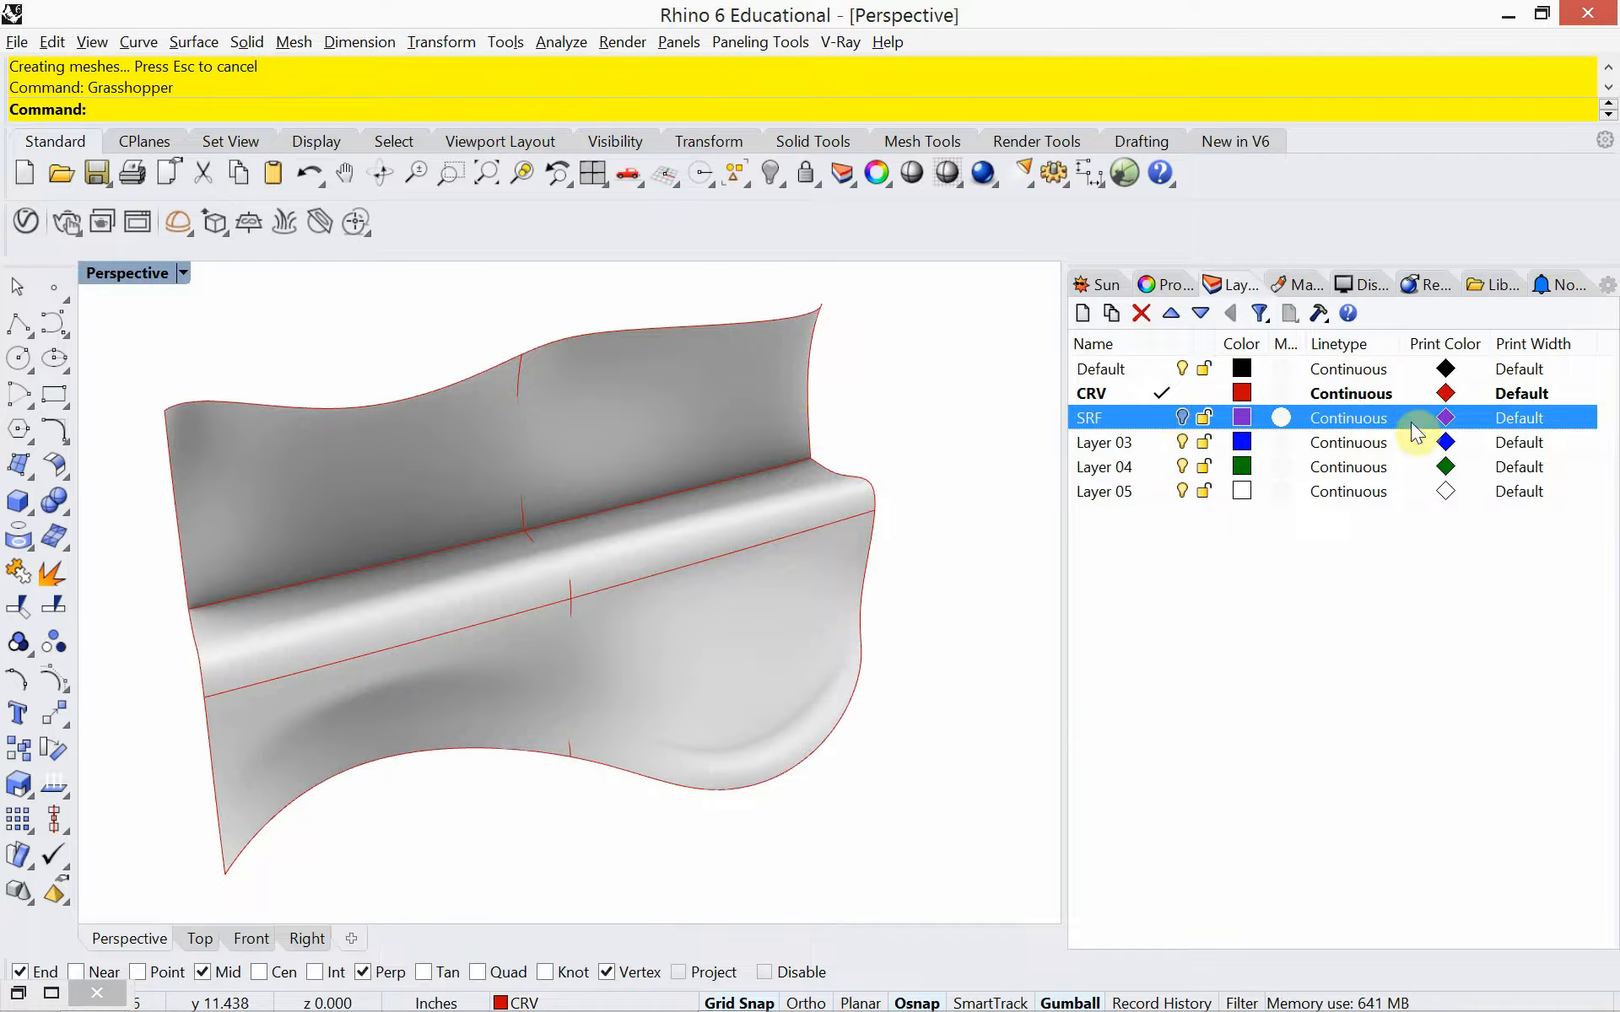
# Give the CRV layer a black print color and a 0.5 mm print width
pyautogui.click(1445, 393)
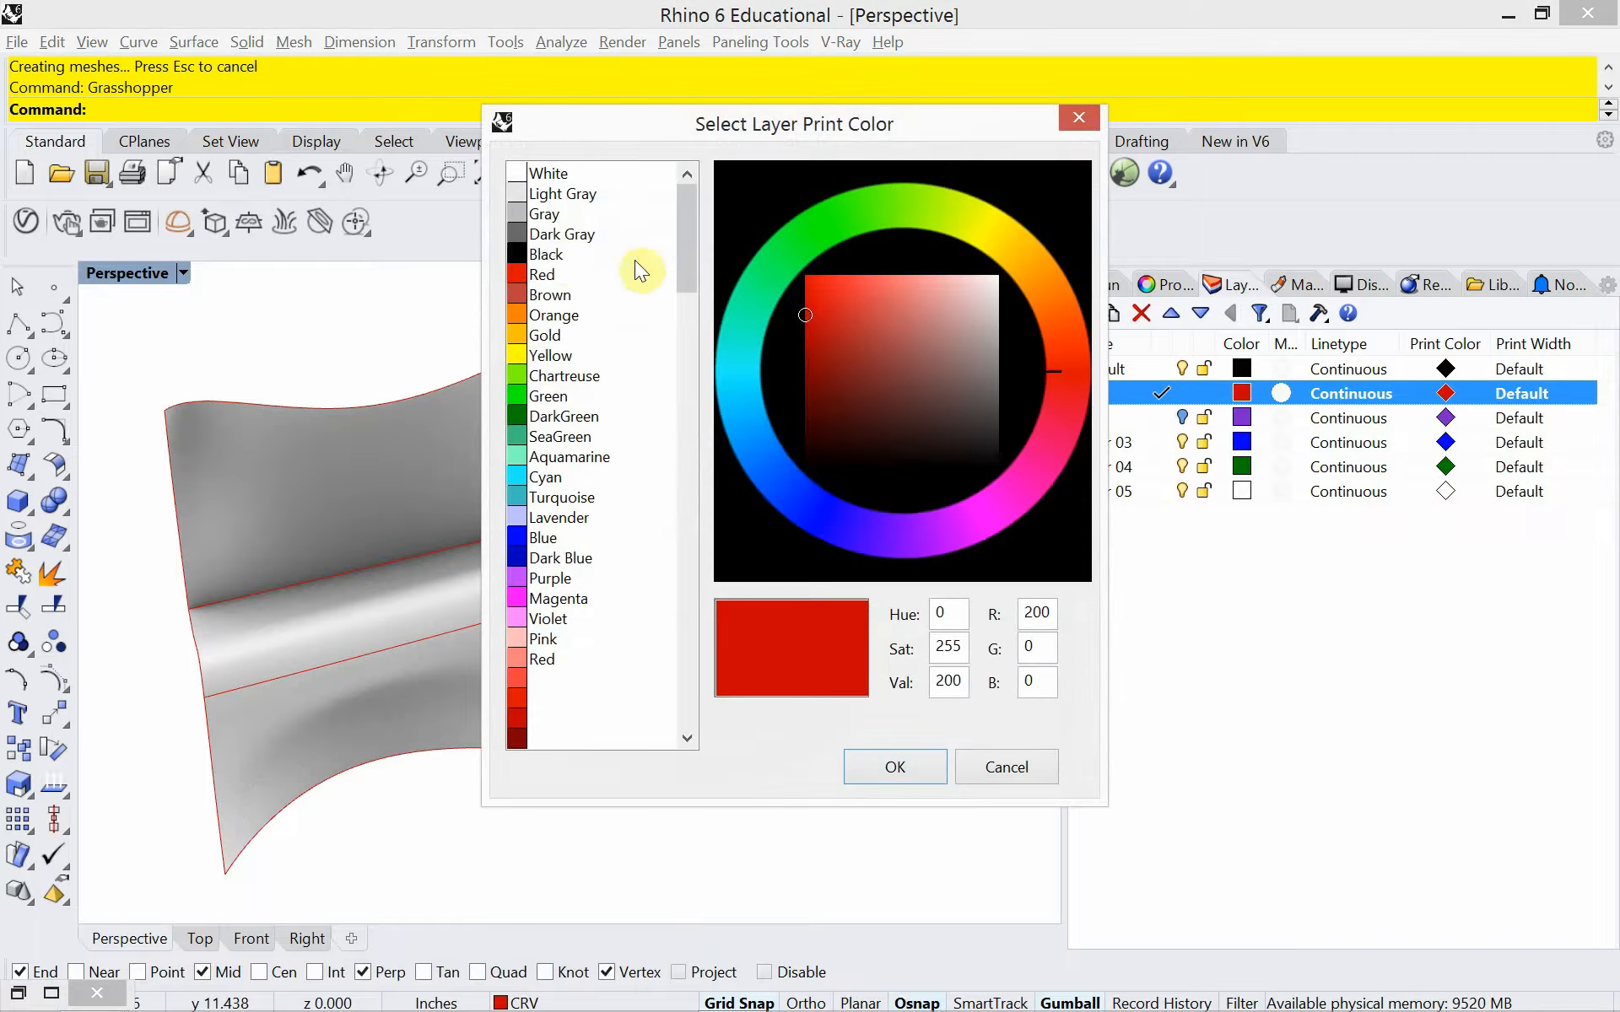
pyautogui.click(560, 253)
pyautogui.click(900, 773)
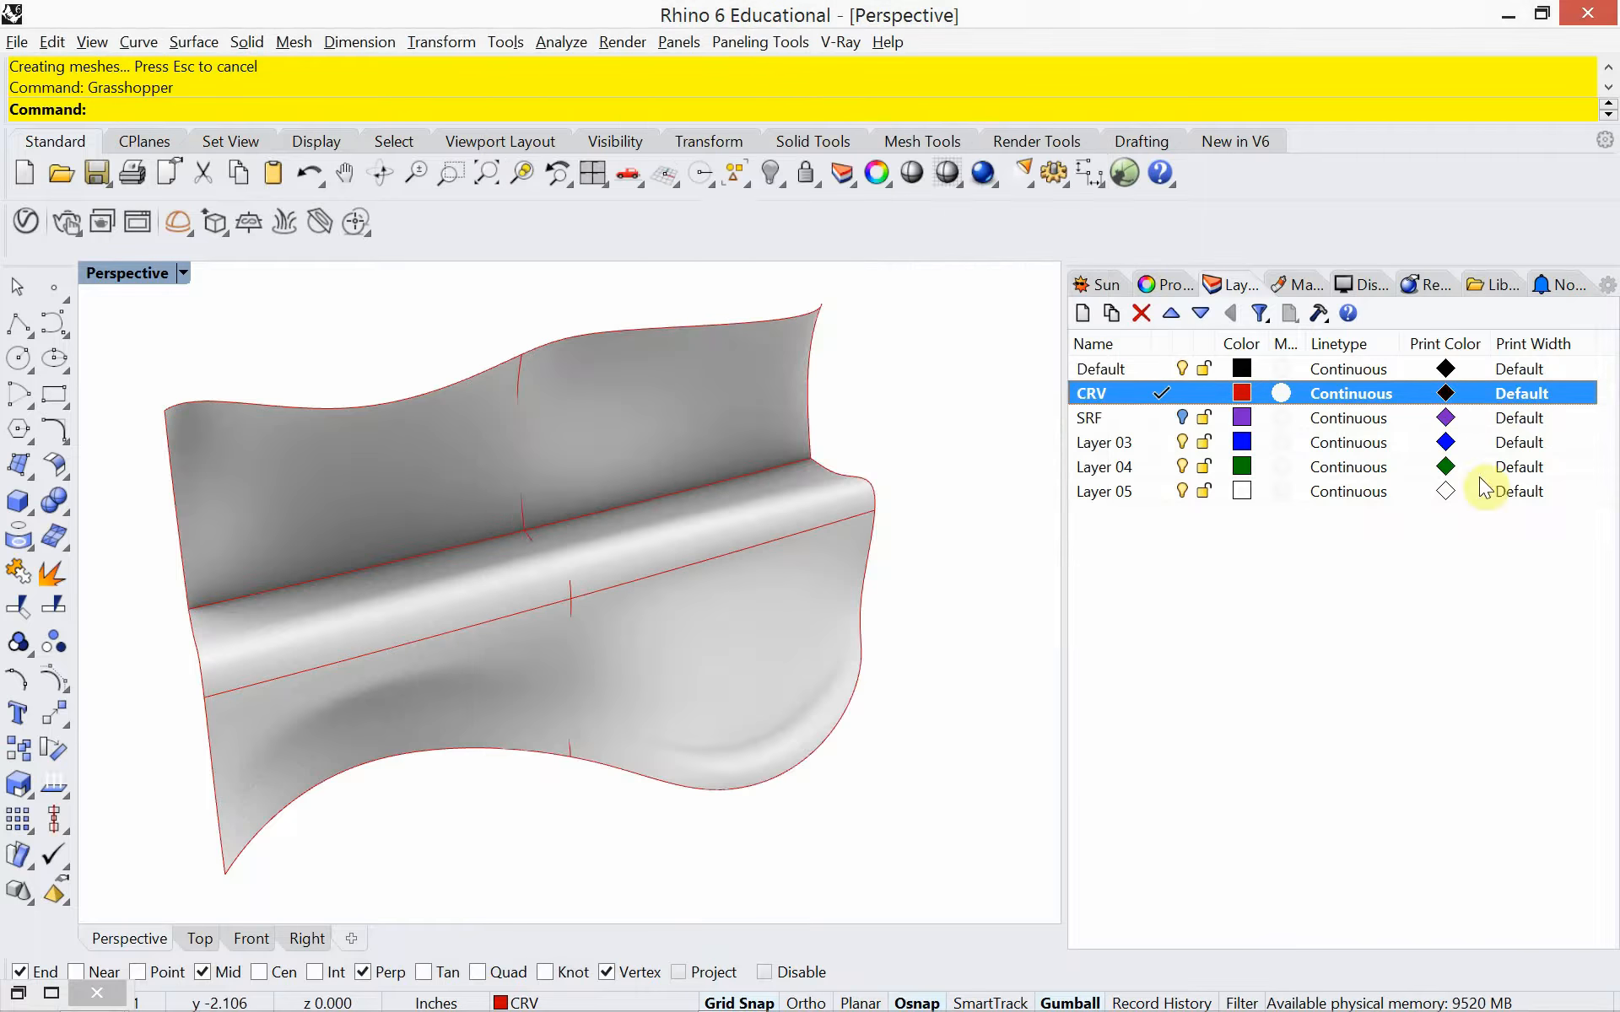
pyautogui.click(1517, 395)
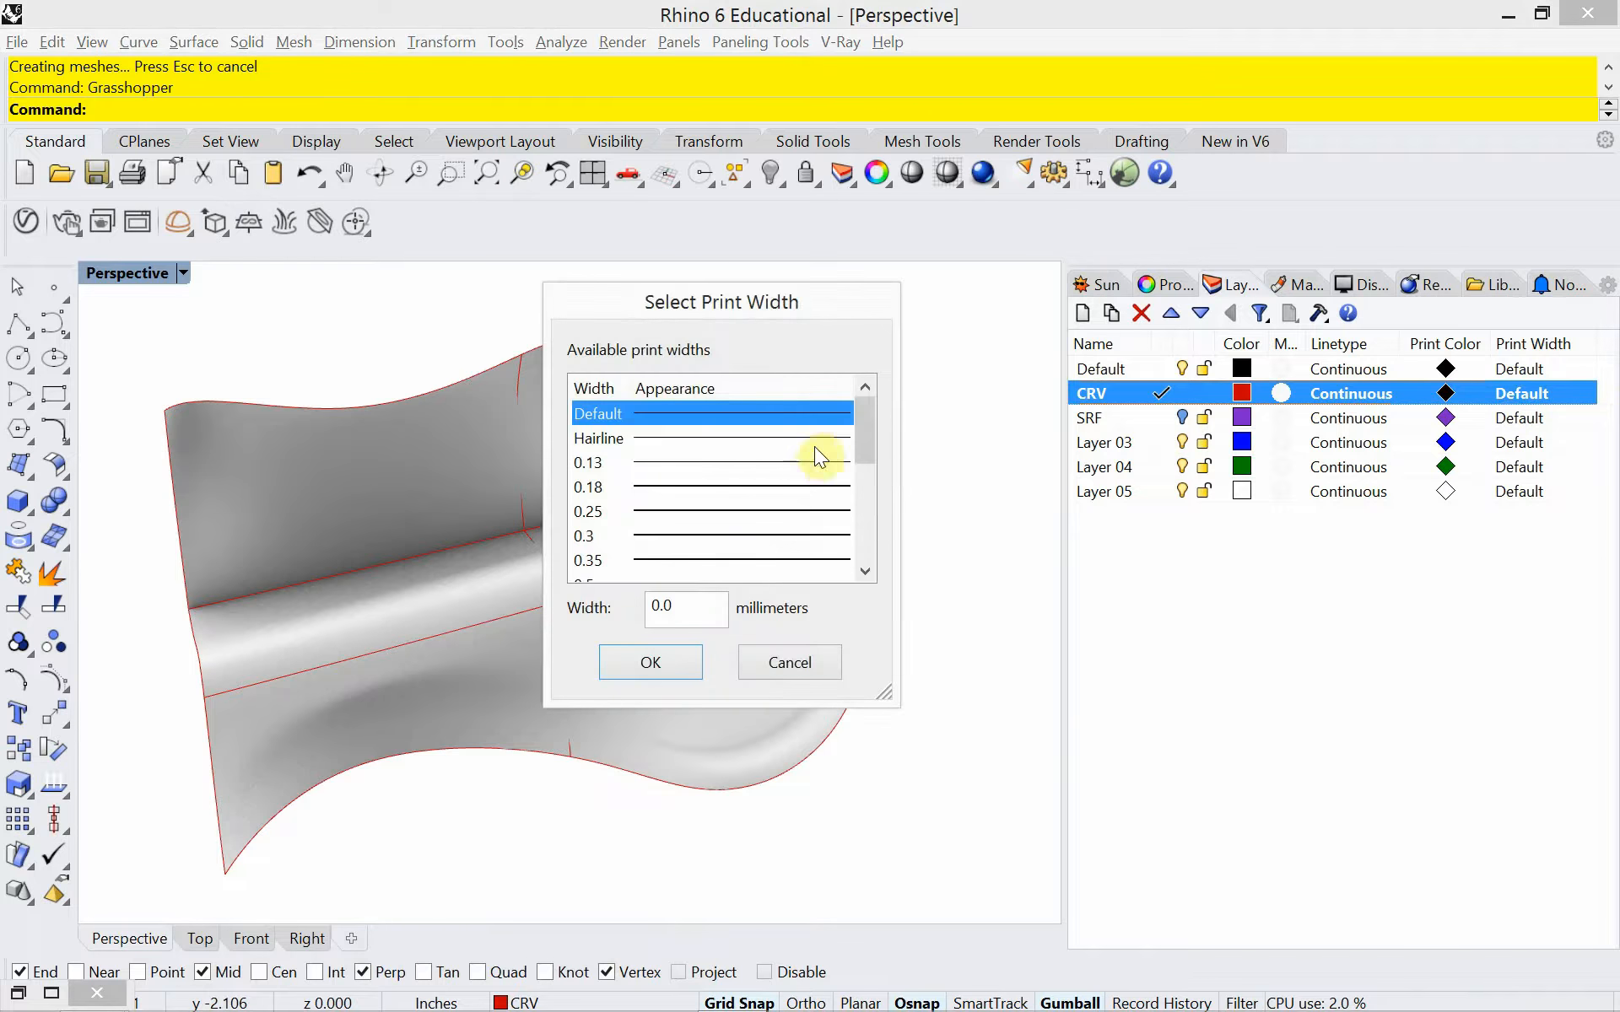
pyautogui.moveTo(869, 422); pyautogui.dragTo(864, 468)
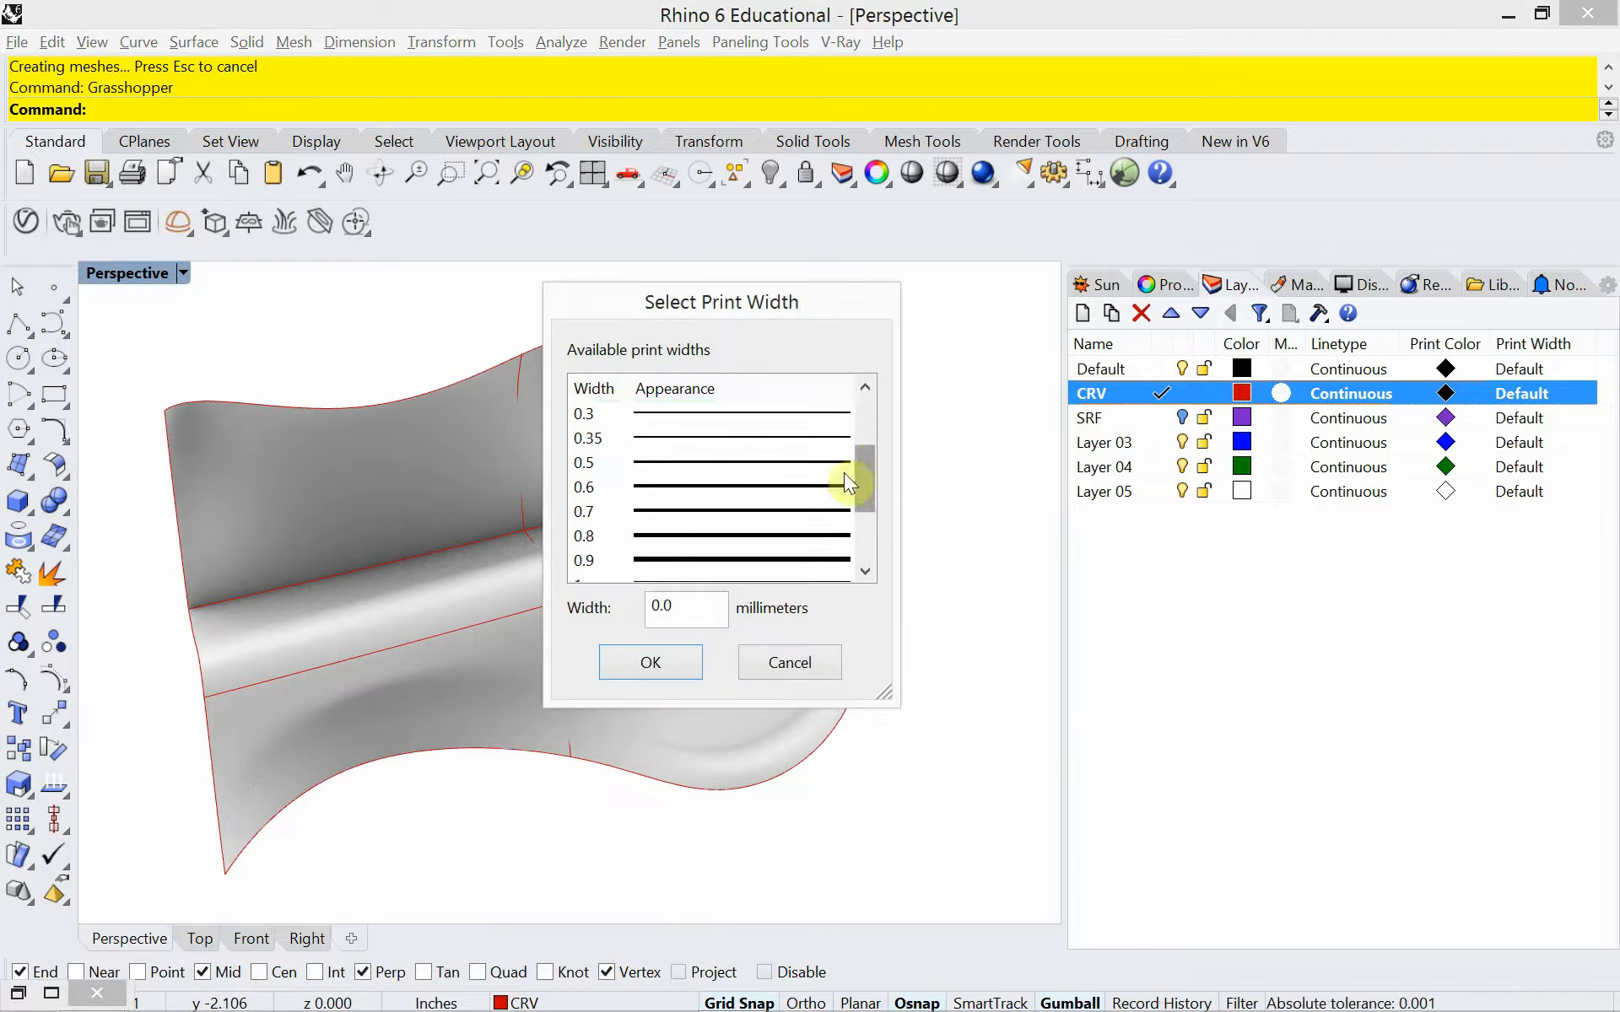
pyautogui.click(697, 462)
pyautogui.click(658, 663)
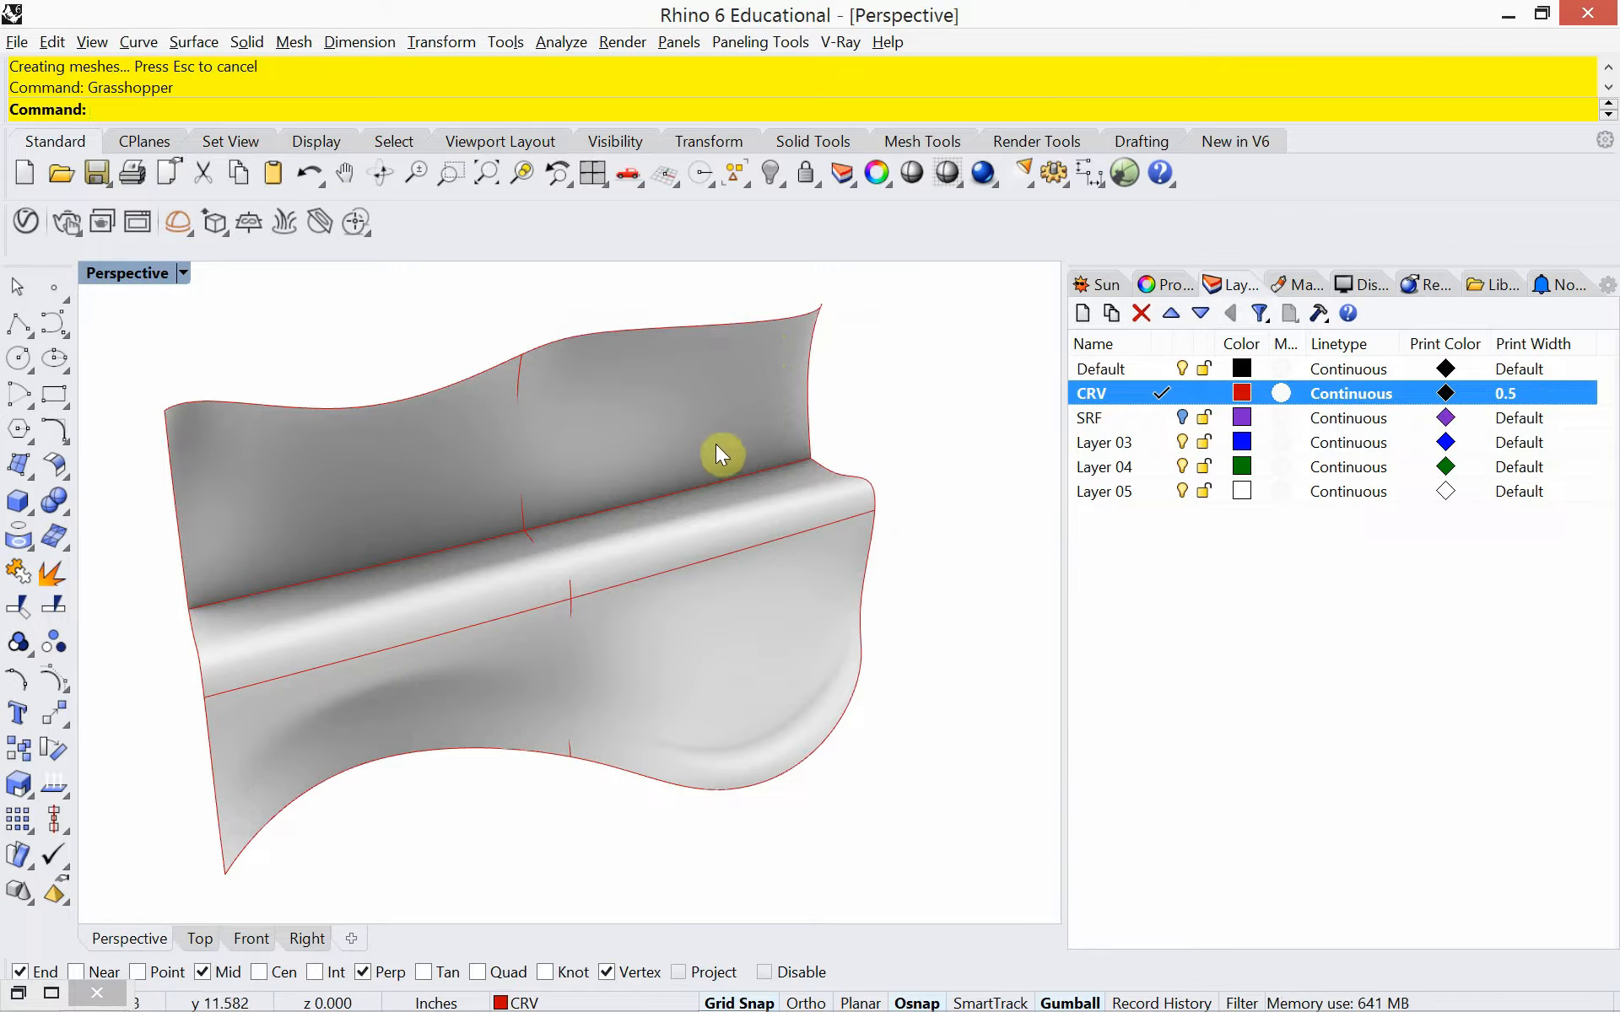
# Turn on PrintDisplay for the model viewports so curves use their print color and width
pyautogui.write('Print')
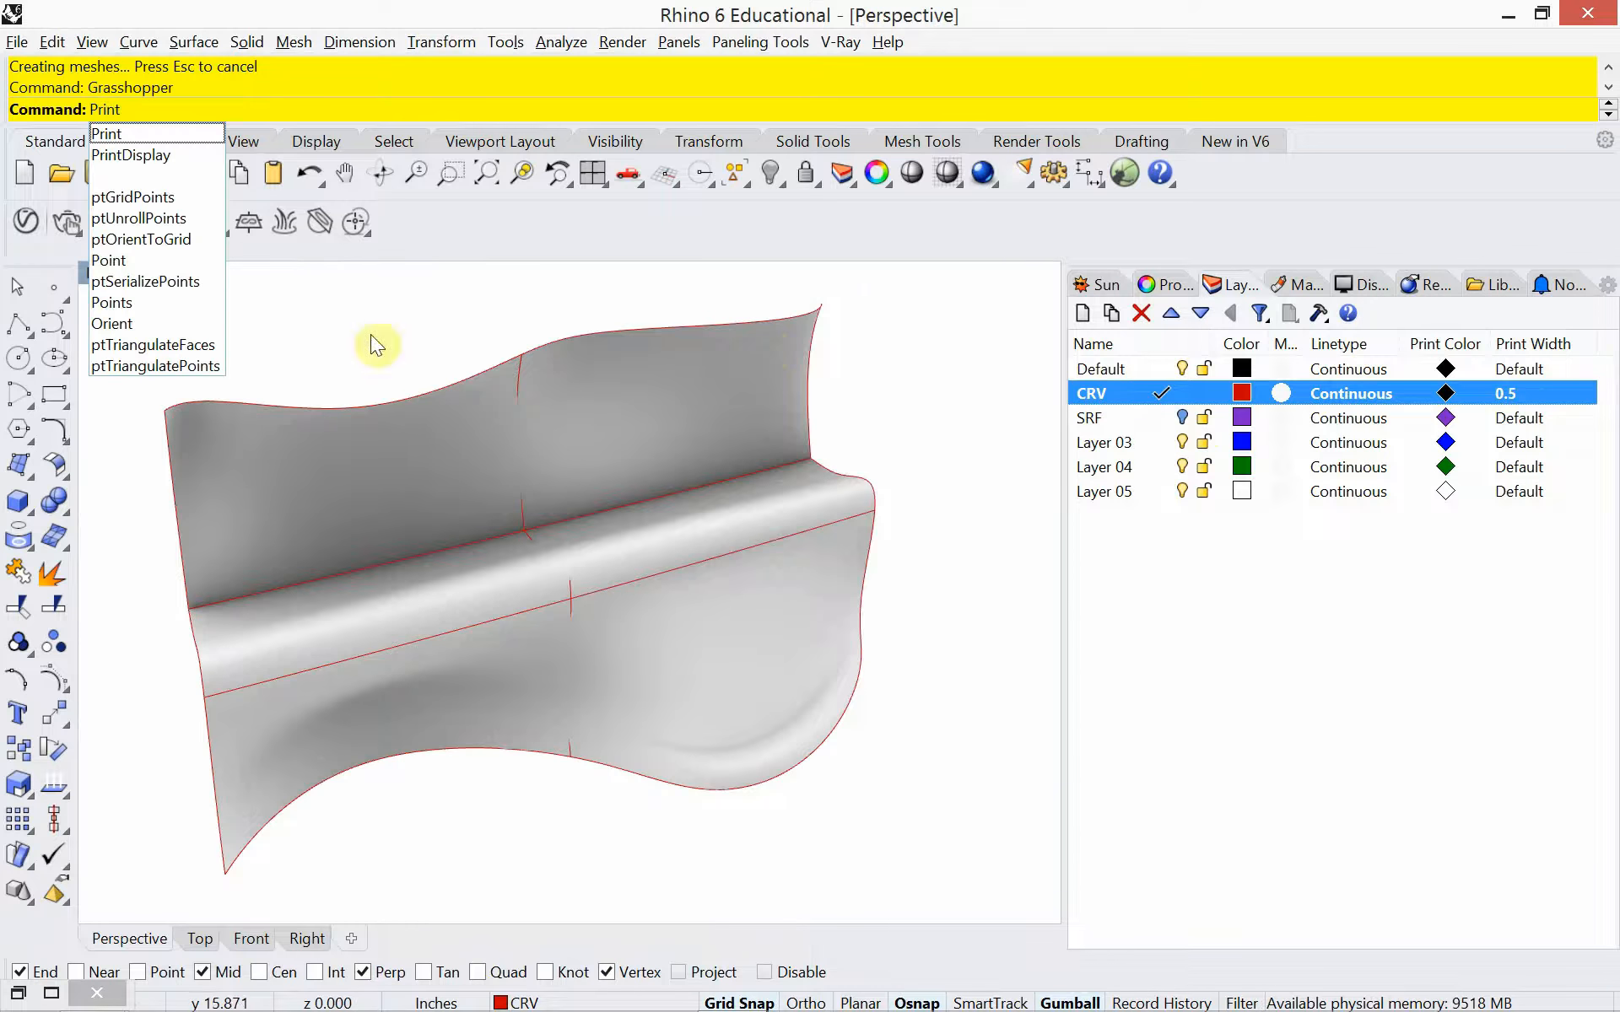
pyautogui.click(135, 157)
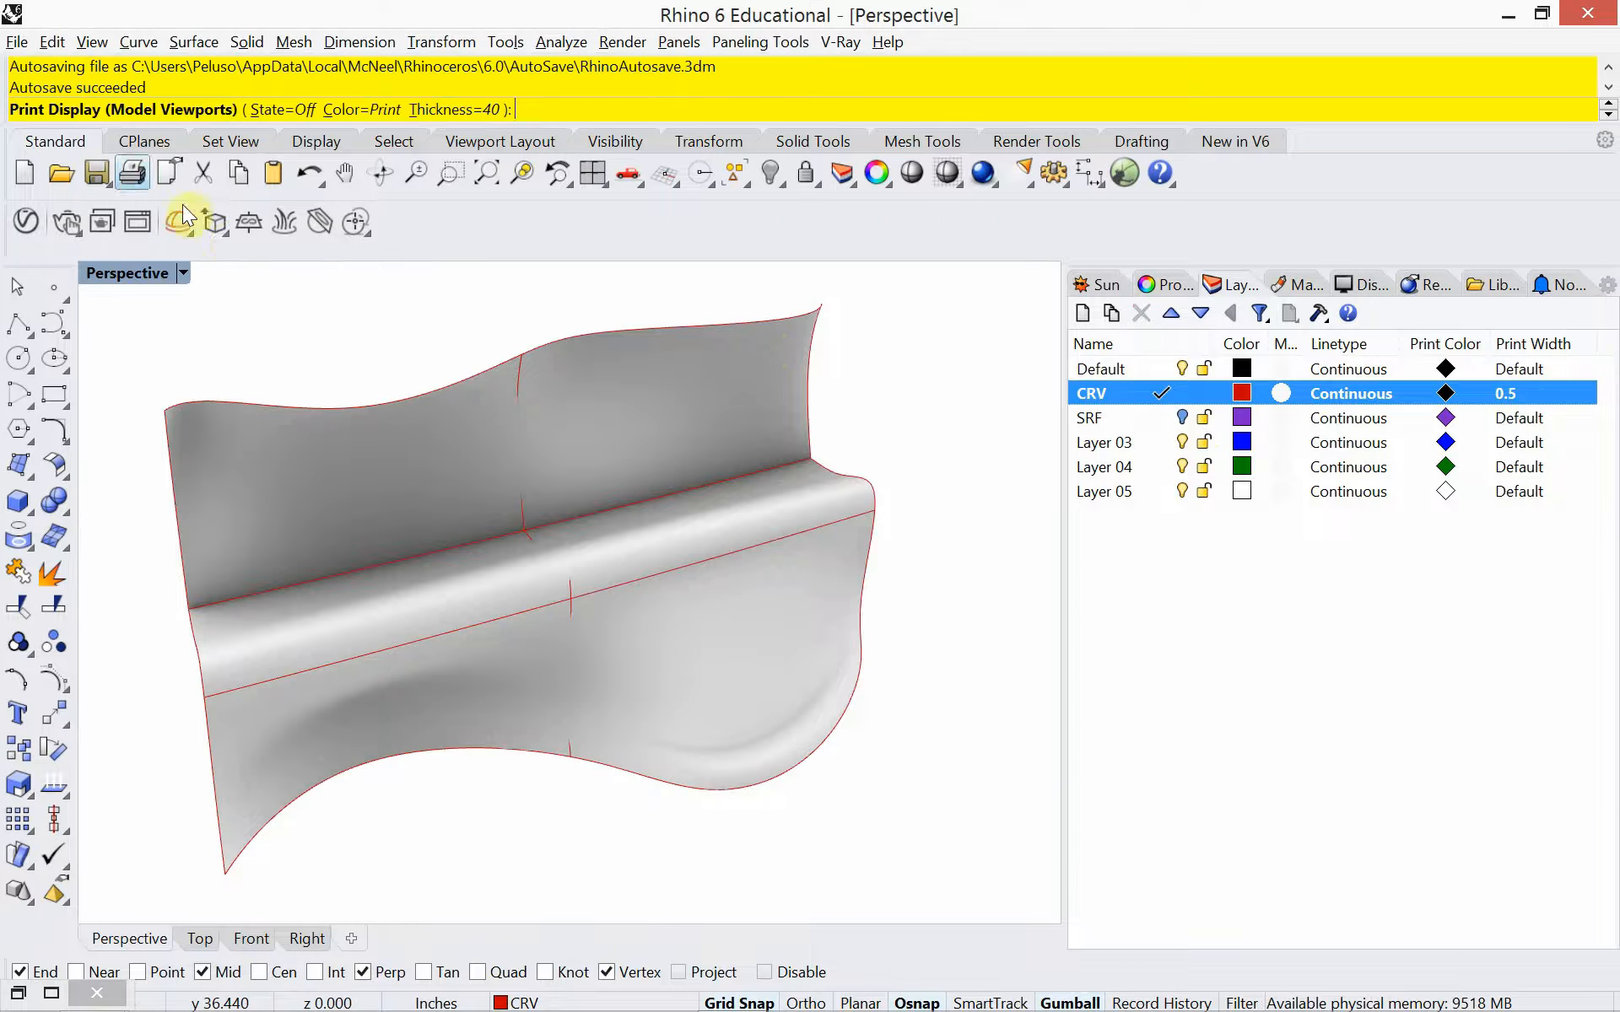
pyautogui.click(282, 110)
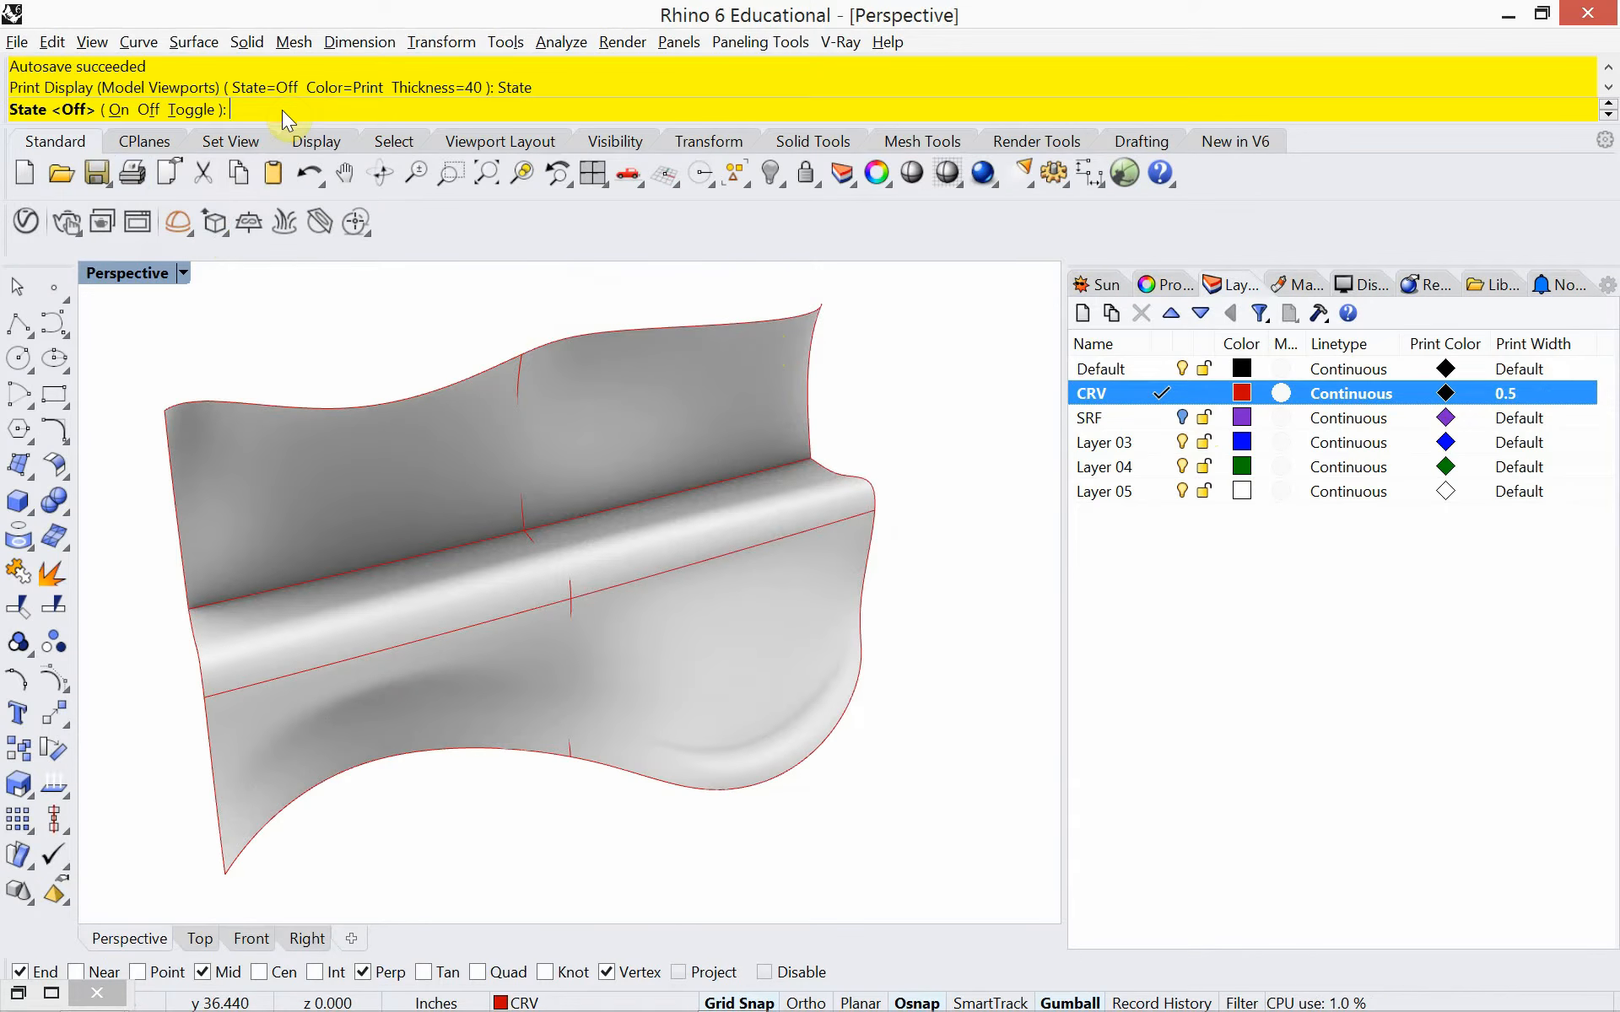
pyautogui.click(114, 110)
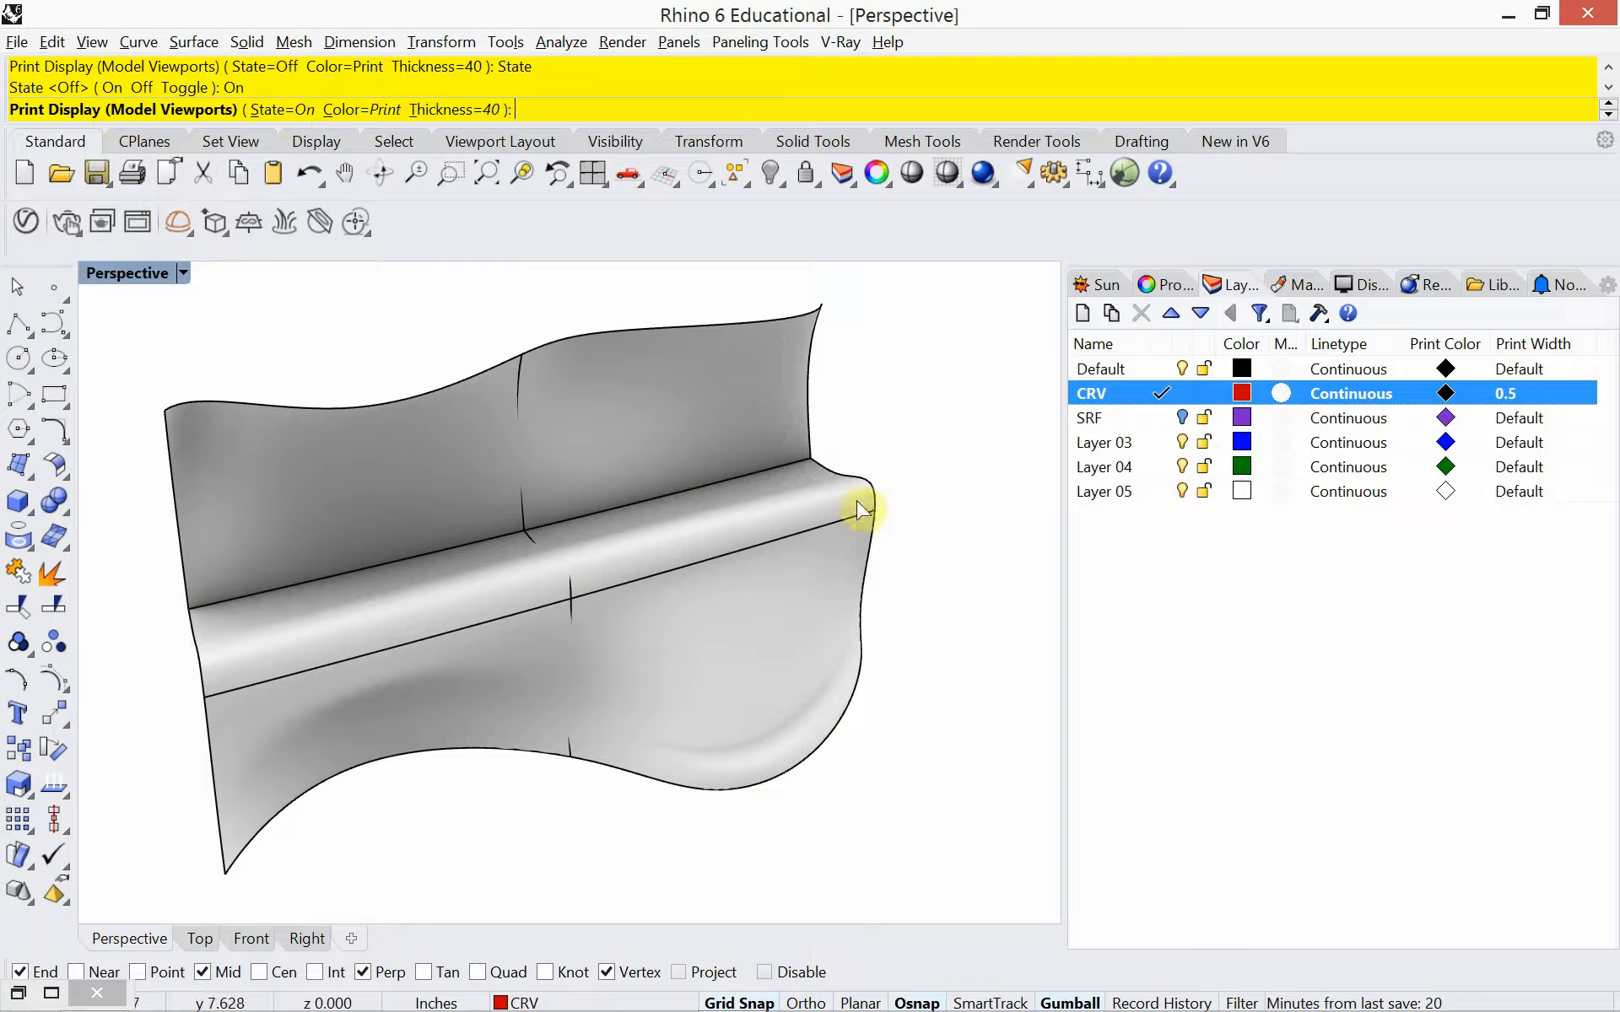
pyautogui.rightClick(810, 392)
# Try a 1 mm print width on the CRV layer
pyautogui.click(1510, 397)
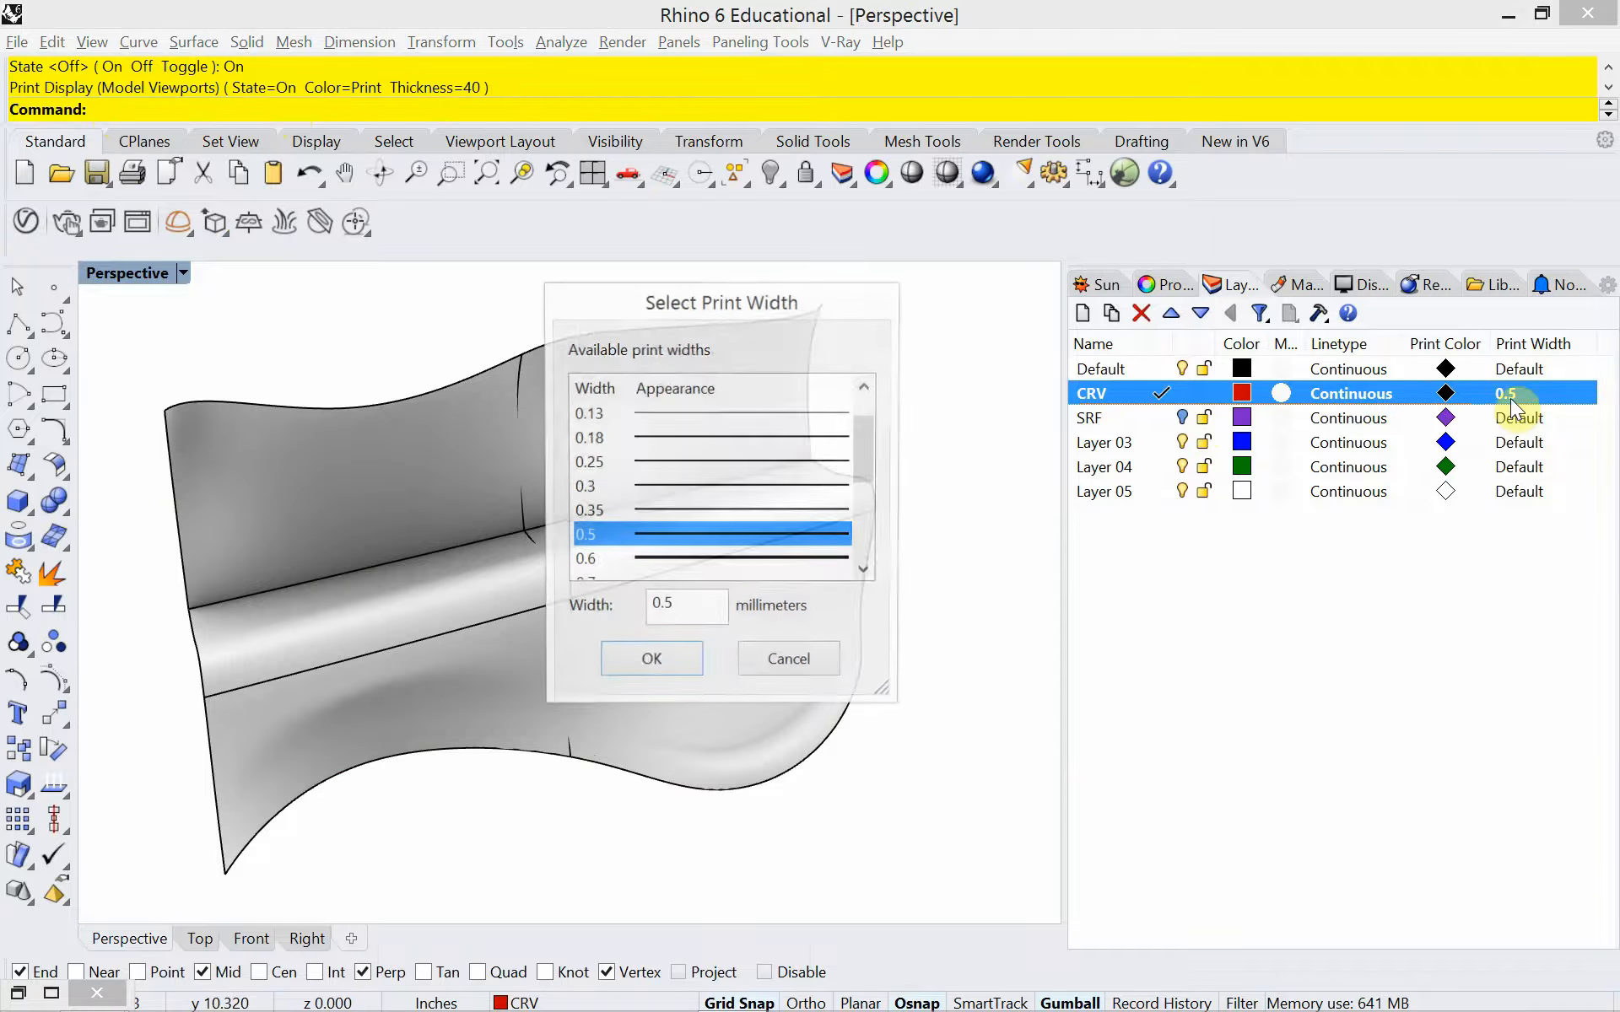
pyautogui.moveTo(866, 455); pyautogui.dragTo(868, 494)
pyautogui.click(742, 559)
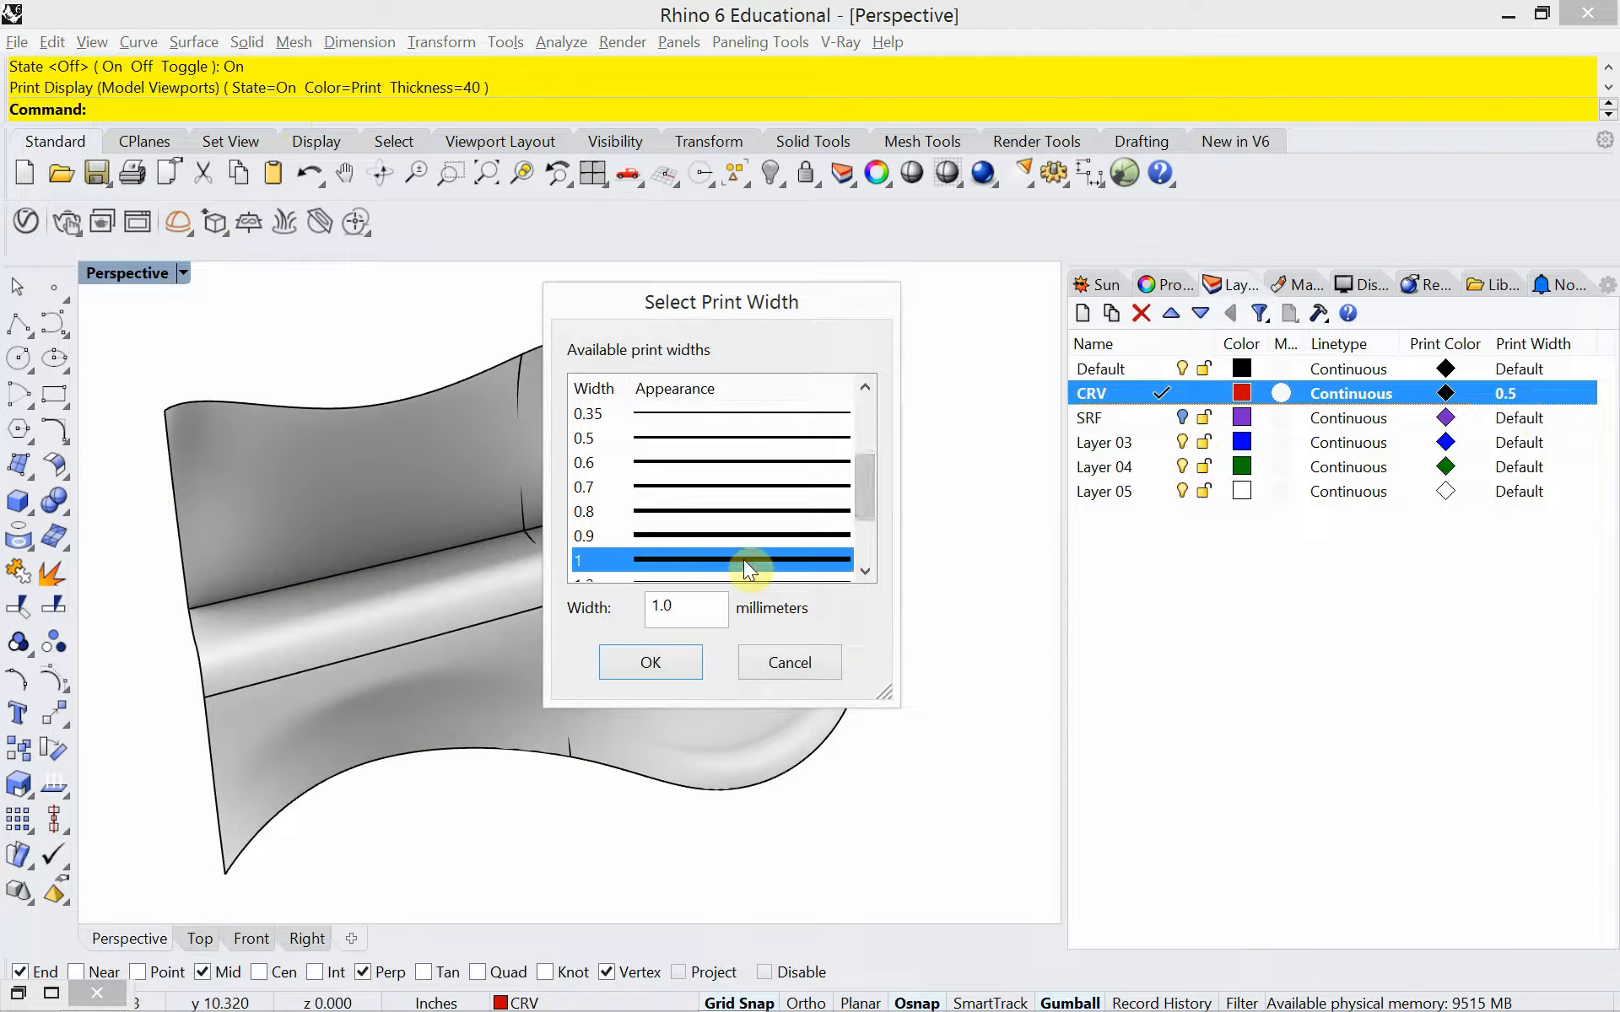
pyautogui.click(666, 654)
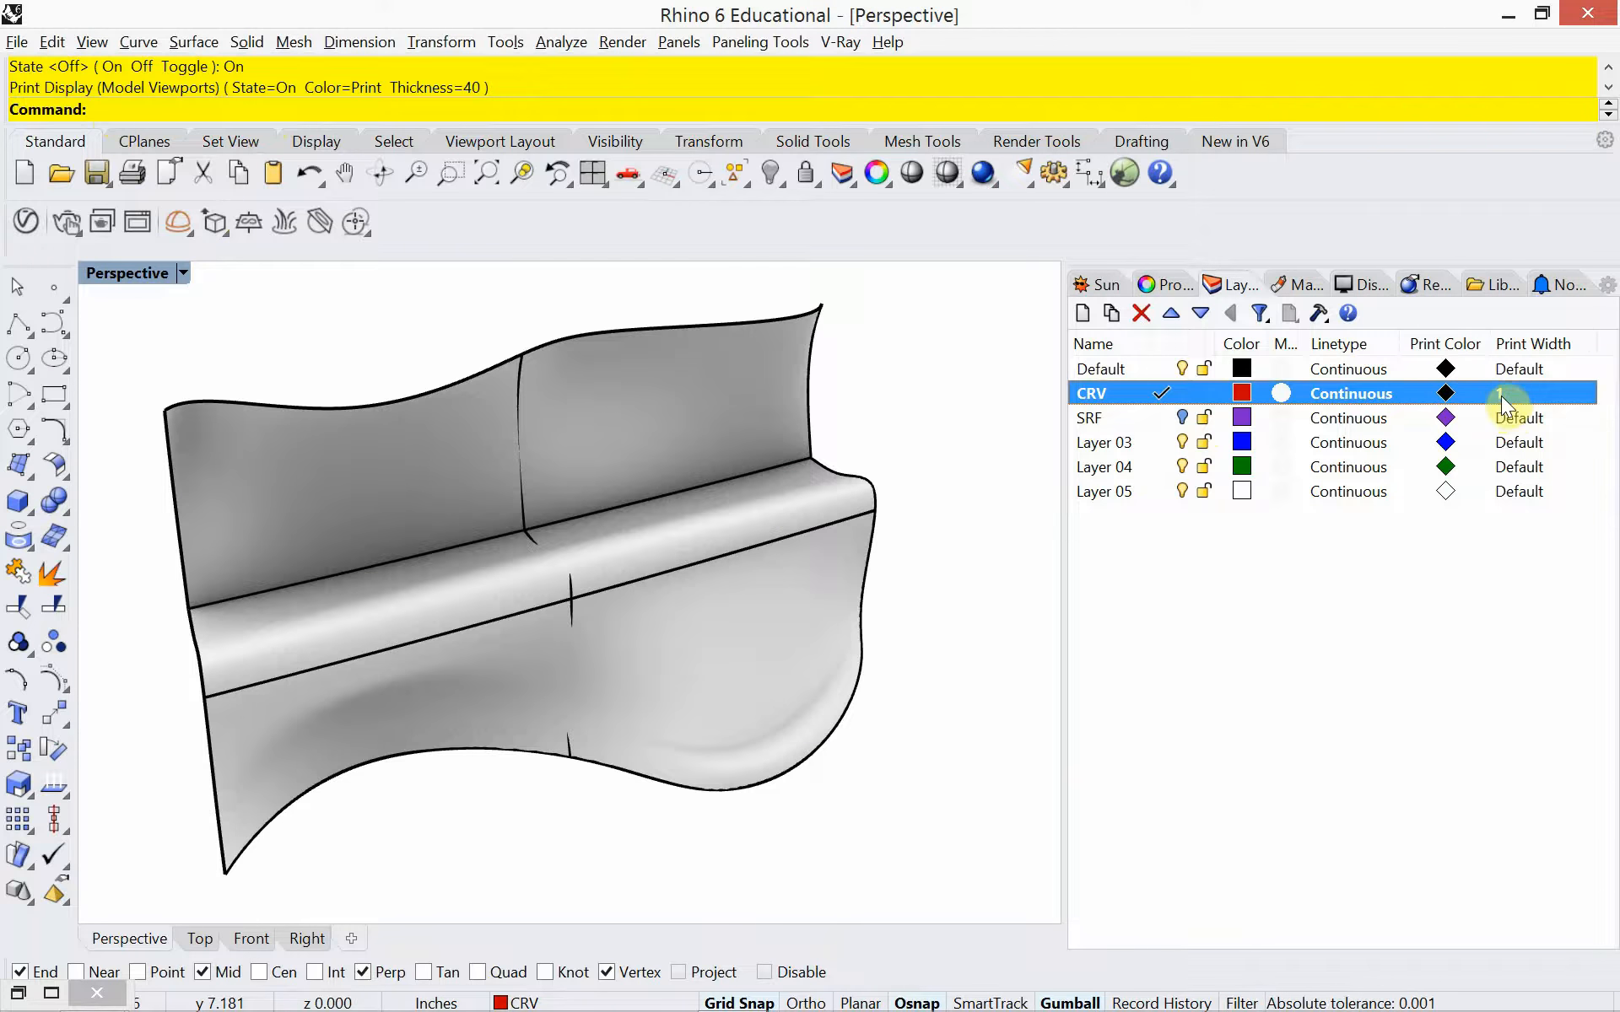
# Set the CRV layer's print width to 0.6 mm
pyautogui.click(1501, 393)
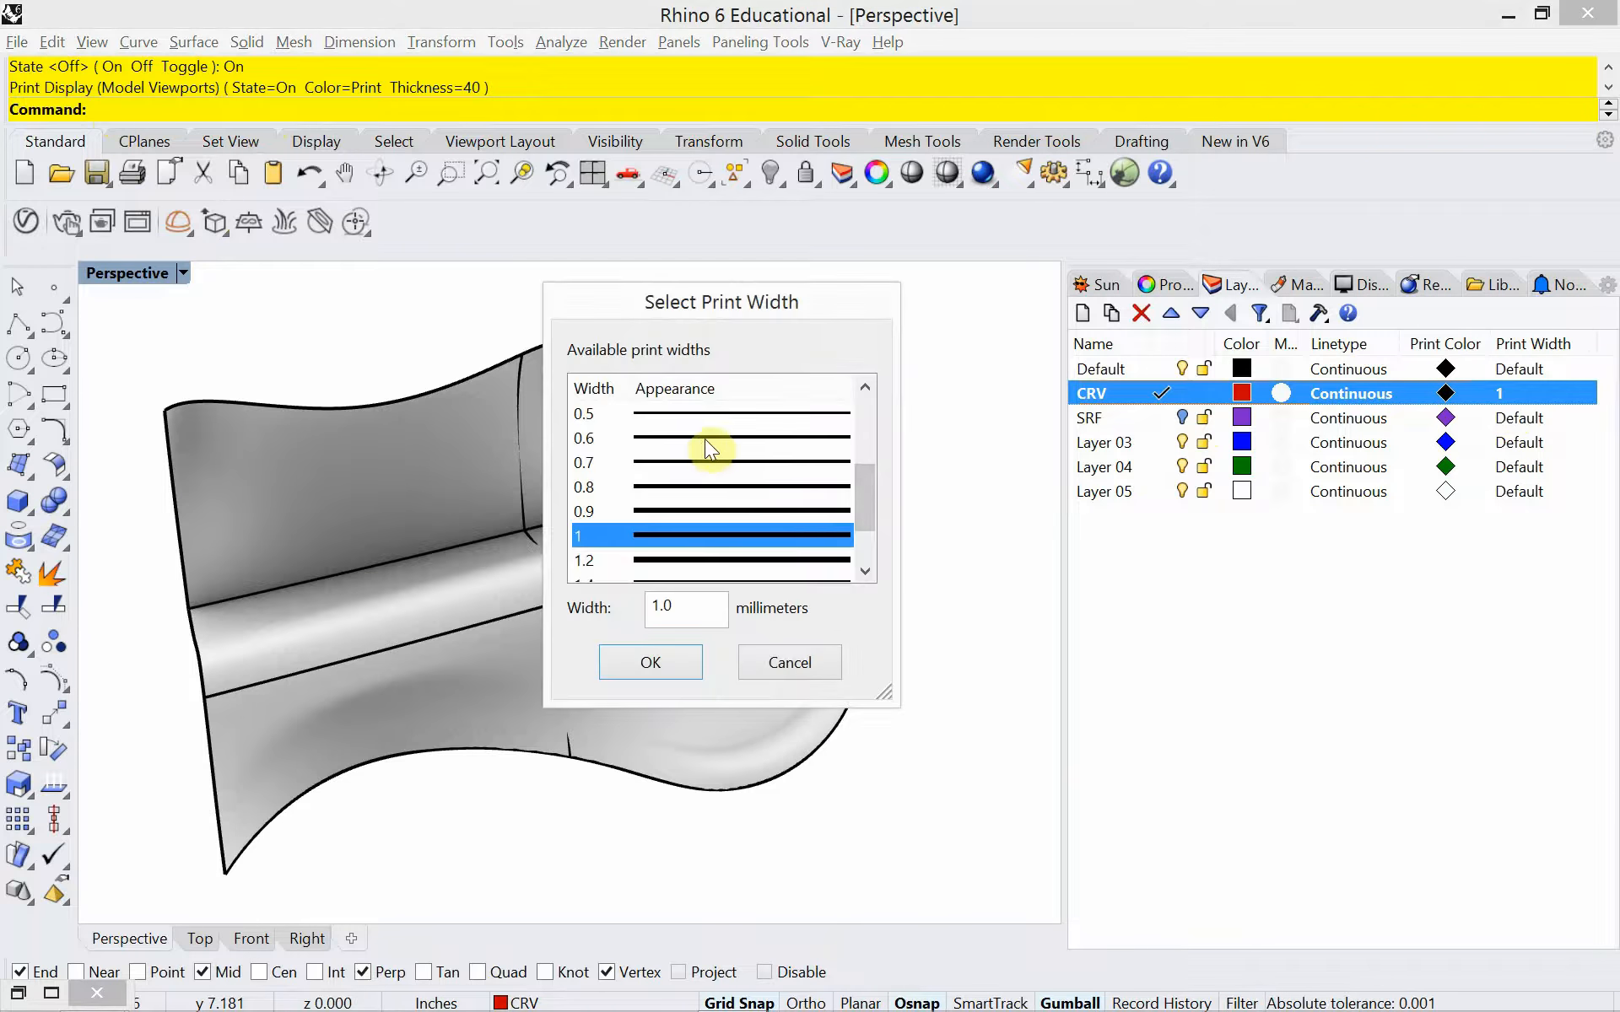
pyautogui.click(705, 439)
pyautogui.click(659, 661)
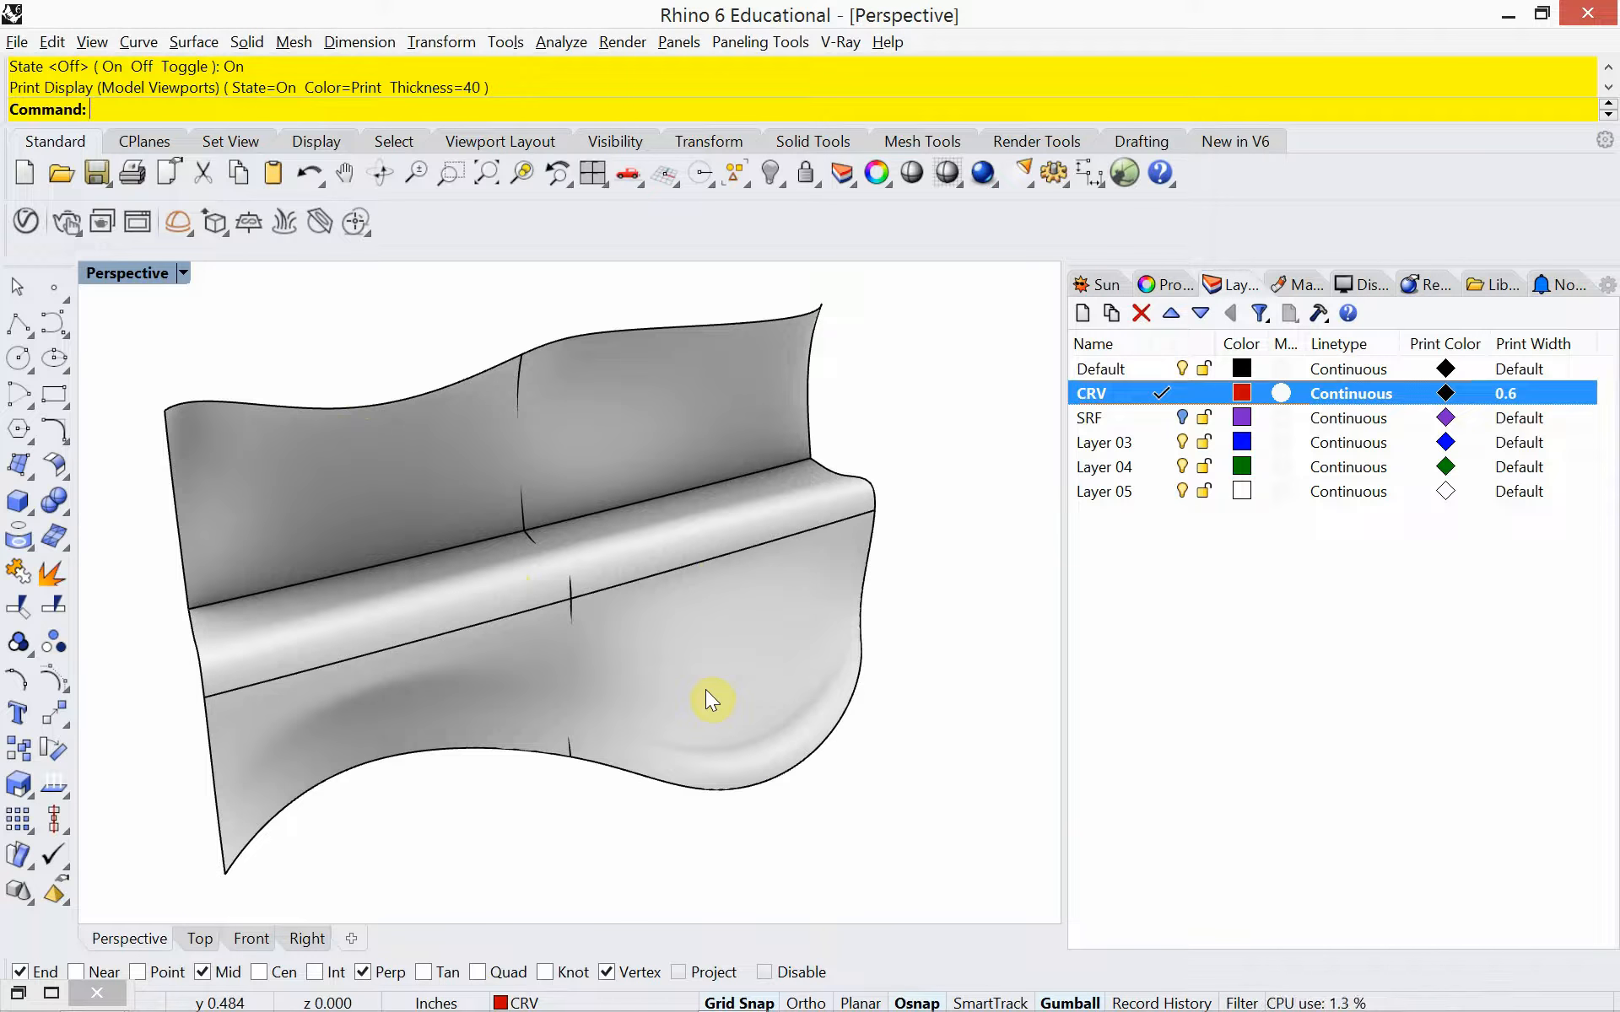
# Extract three lengthwise V-direction isocurves across the bench backrest, disabling object snaps for free placement
pyautogui.write('ExtractIsocurve')
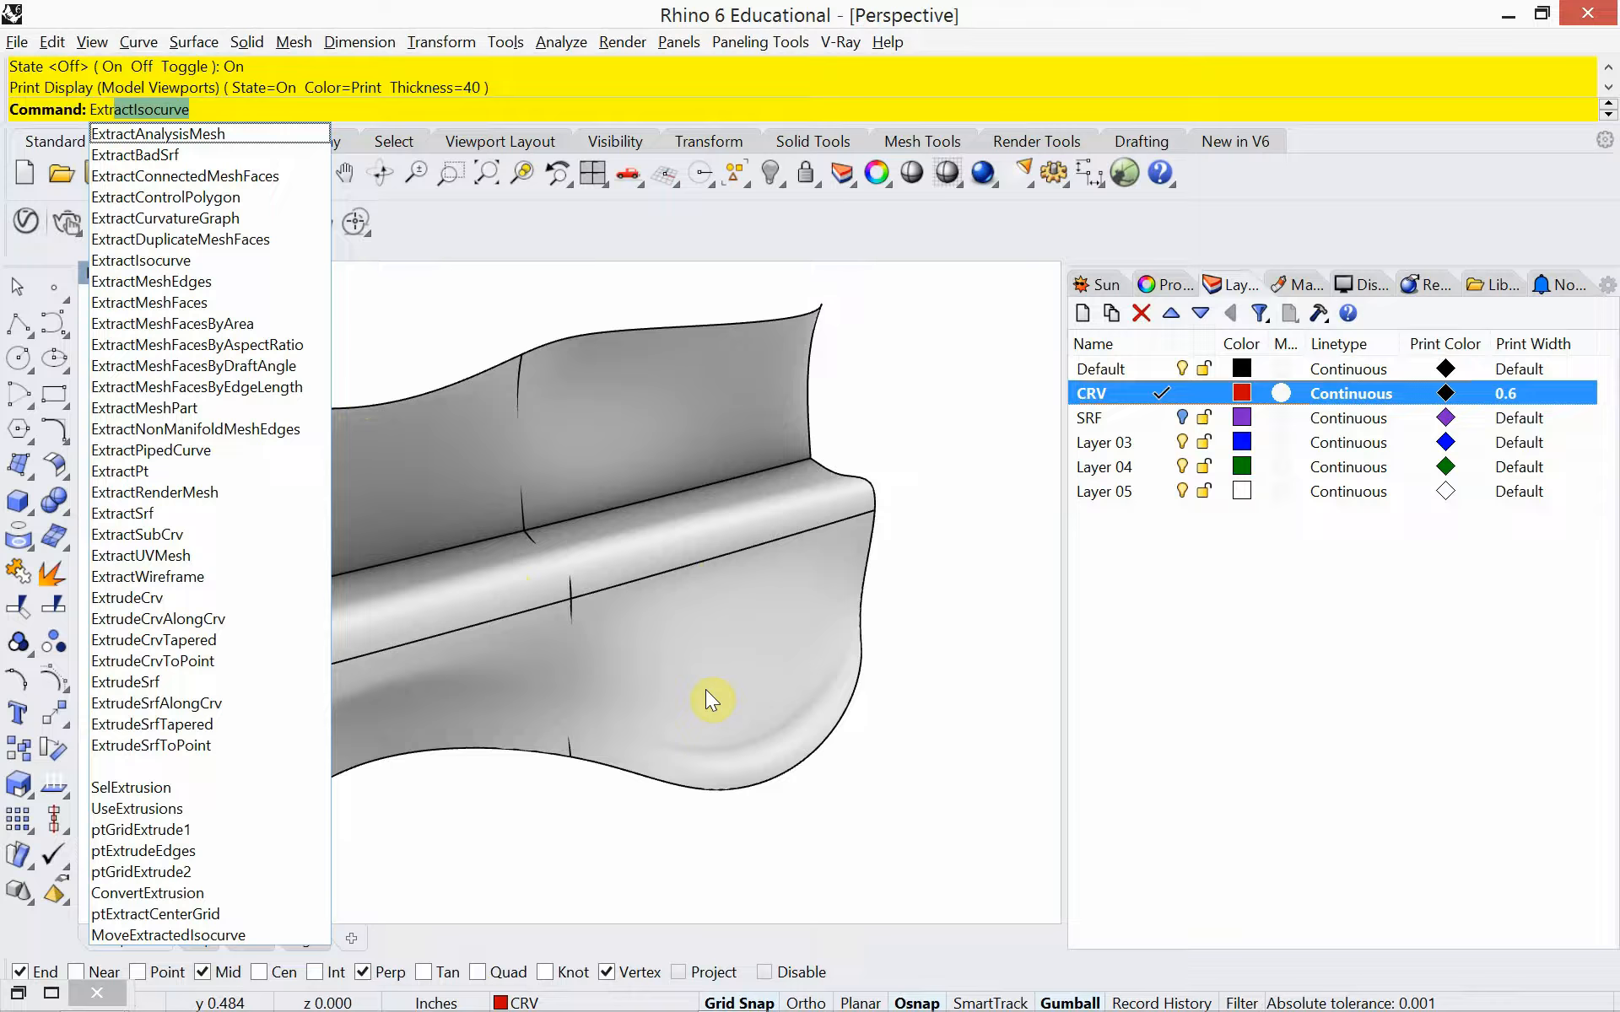
pyautogui.press('Return')
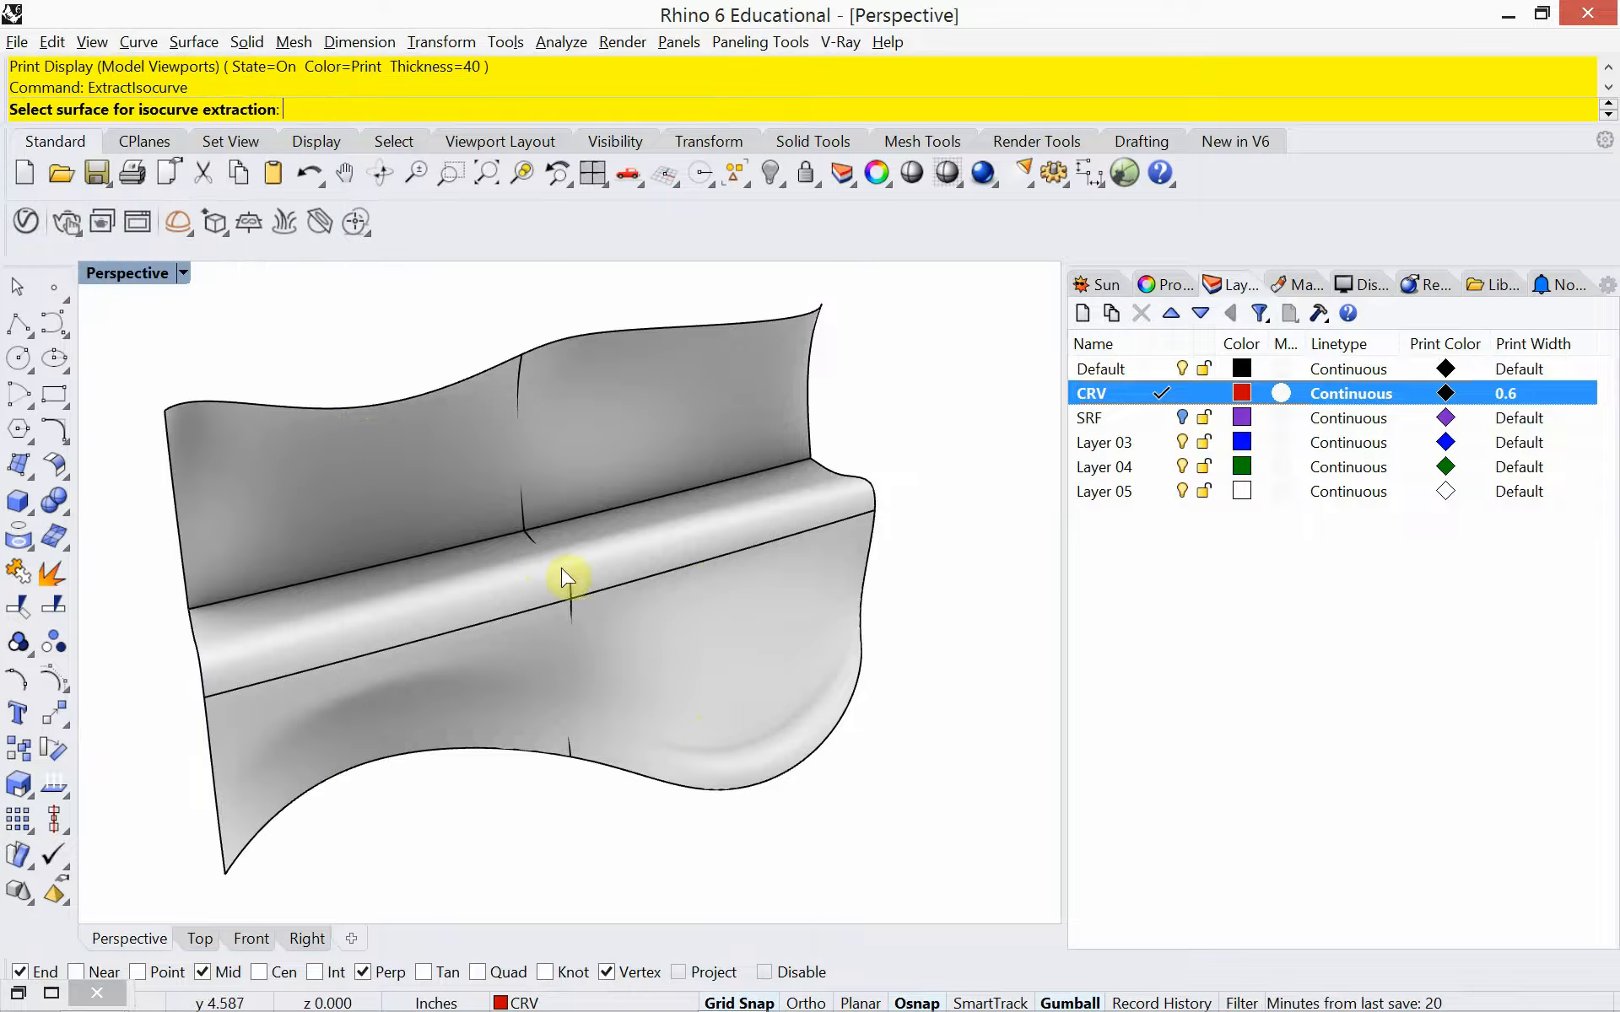
pyautogui.click(447, 468)
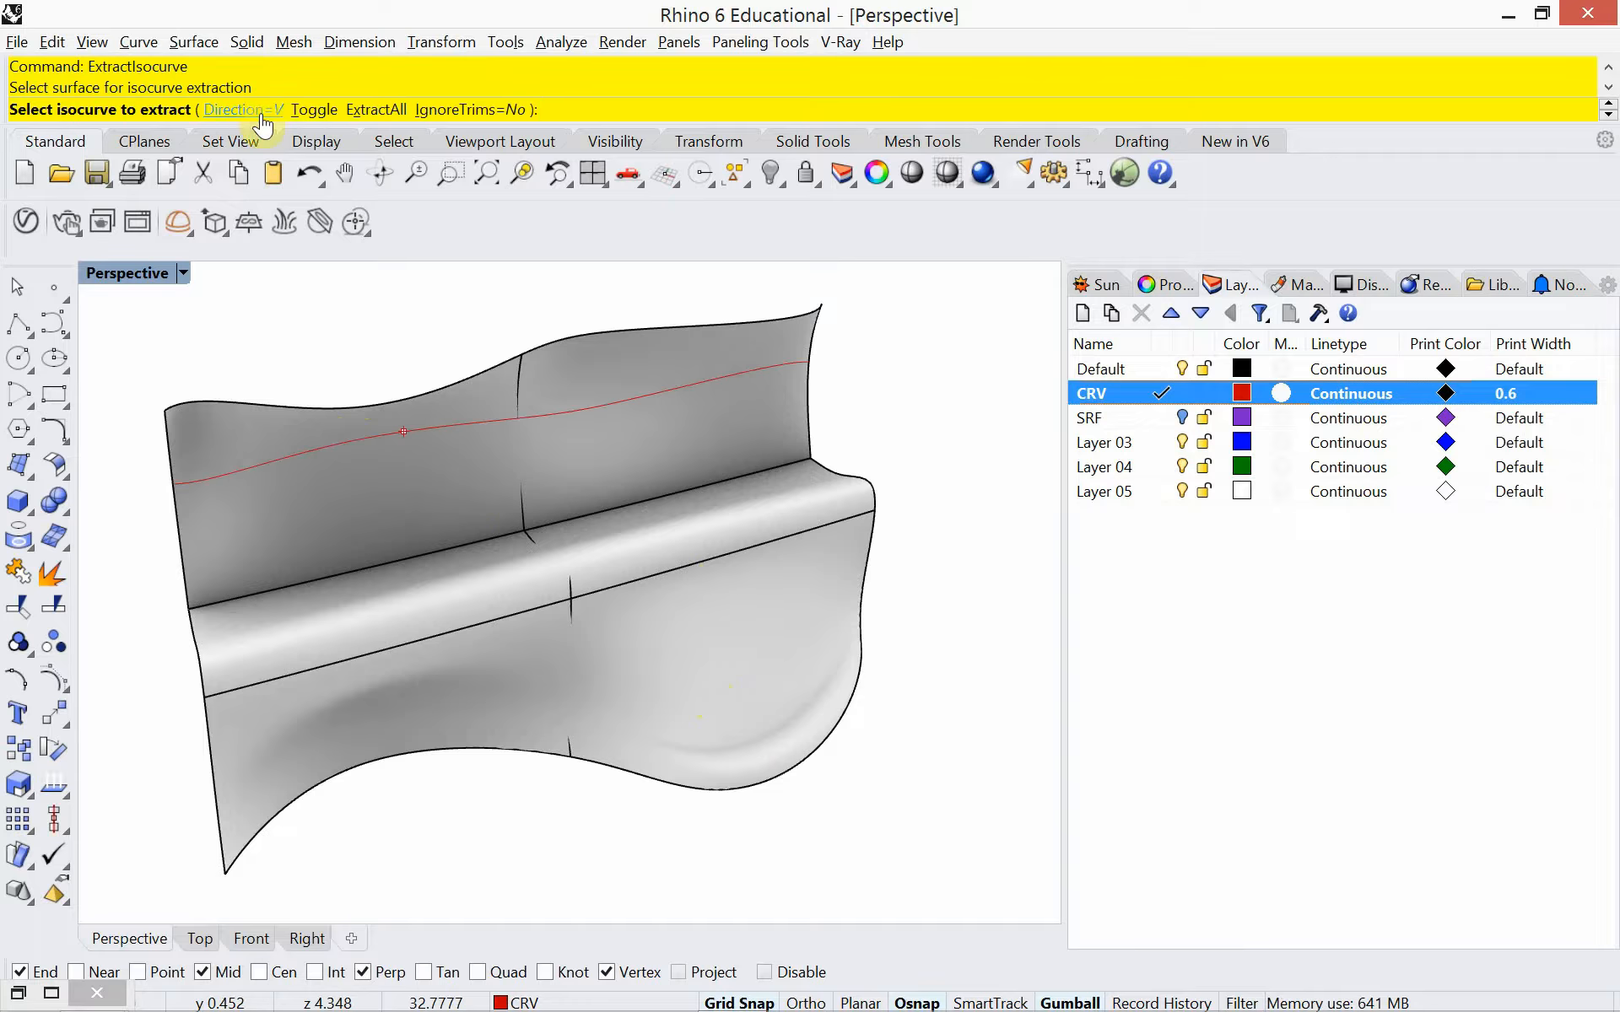
pyautogui.click(434, 469)
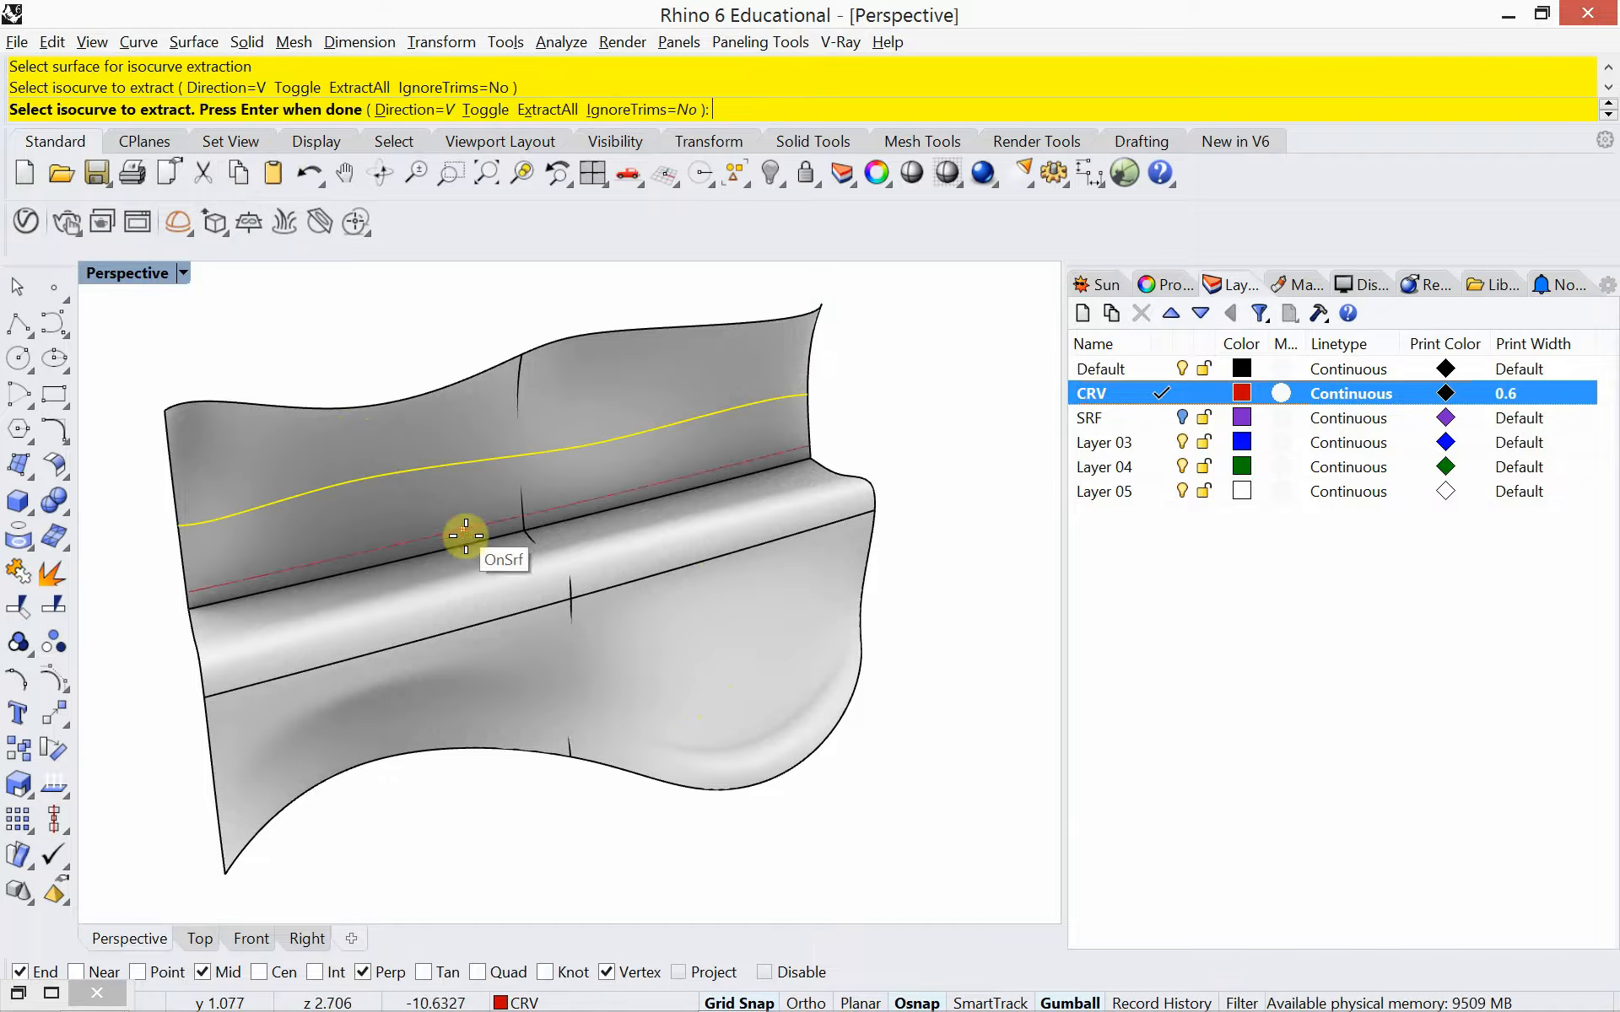
pyautogui.click(469, 541)
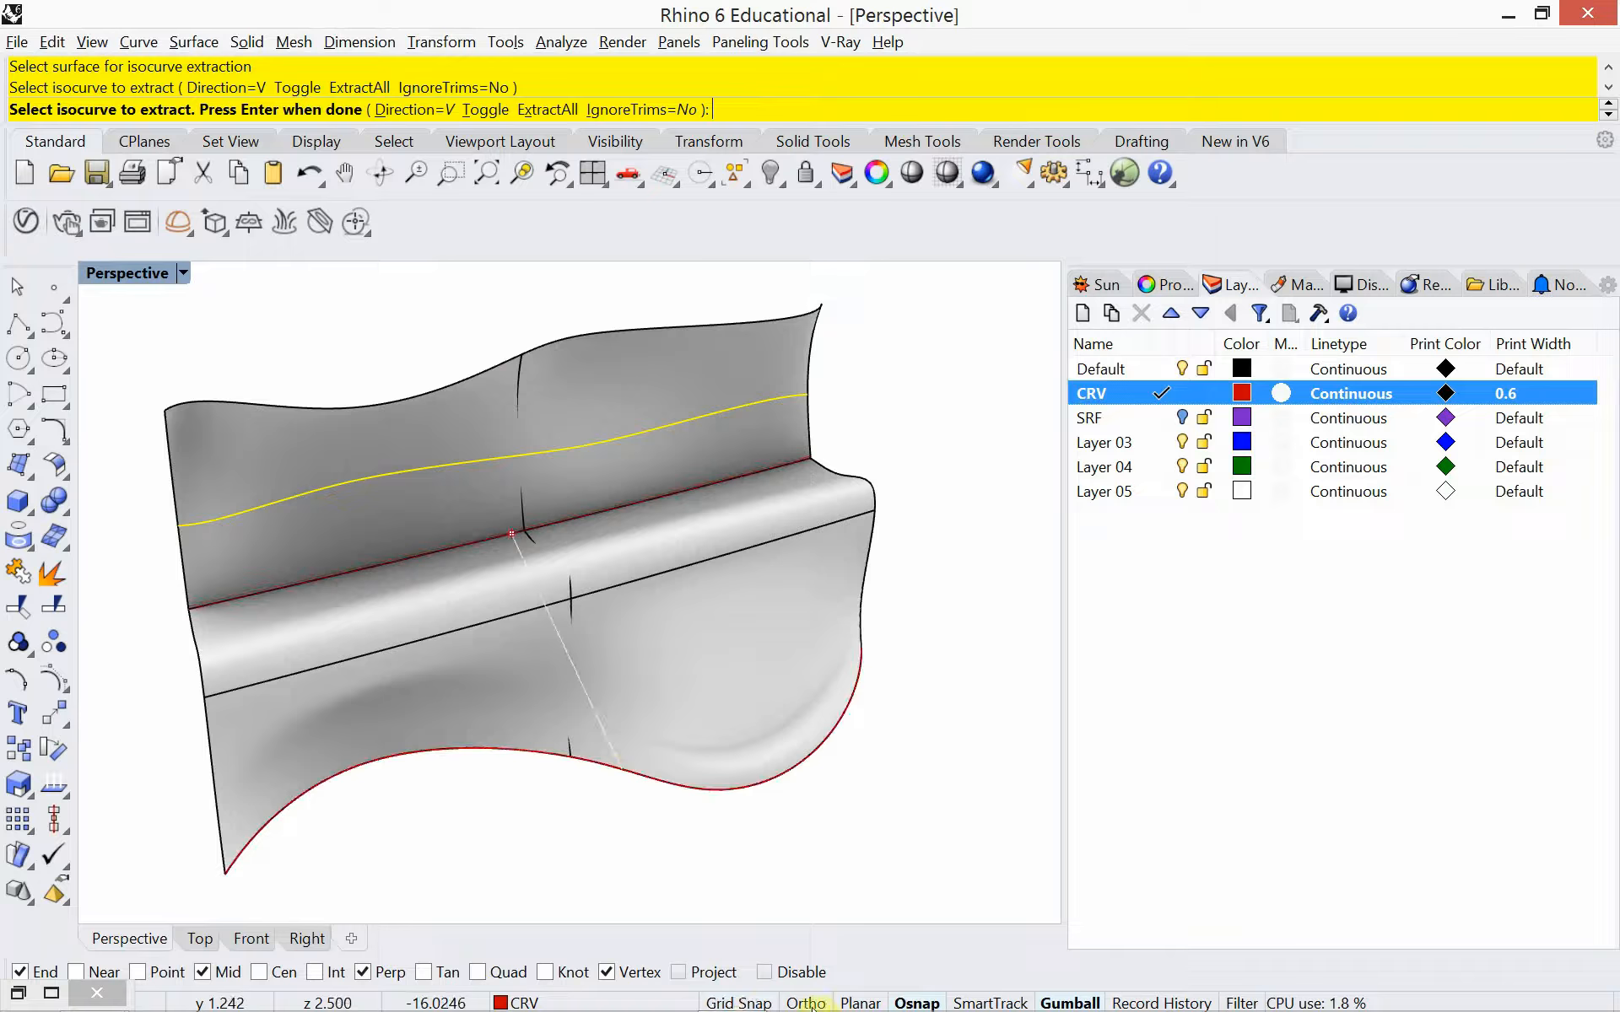
pyautogui.click(764, 972)
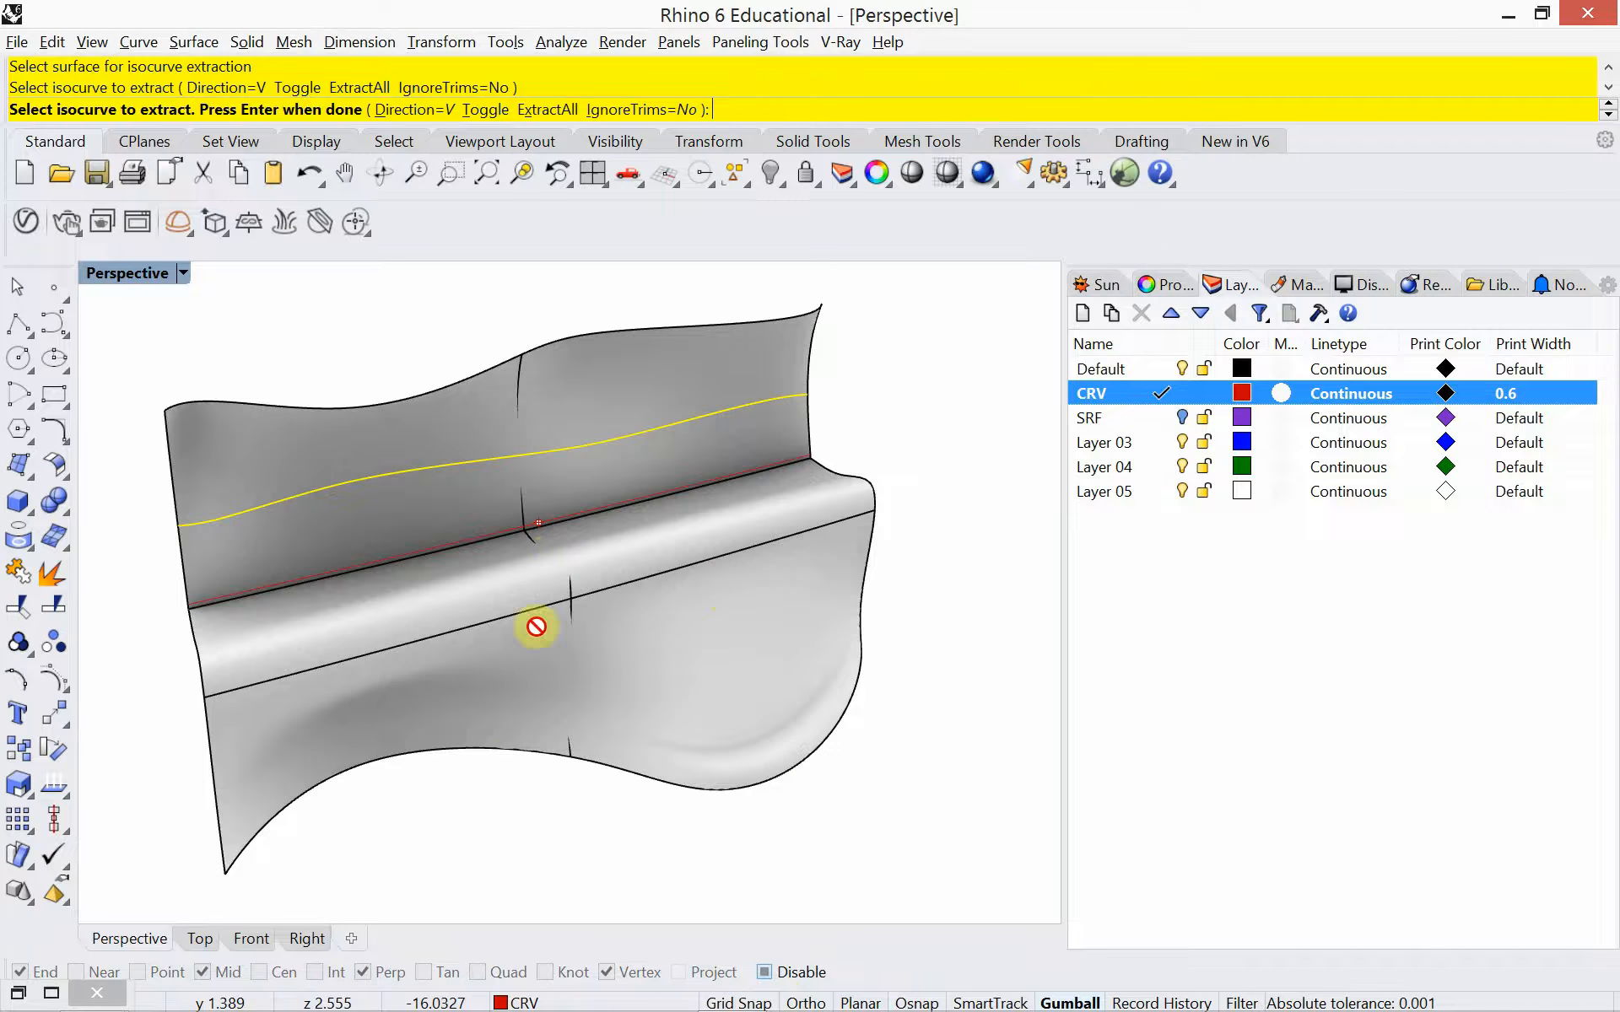
pyautogui.click(424, 423)
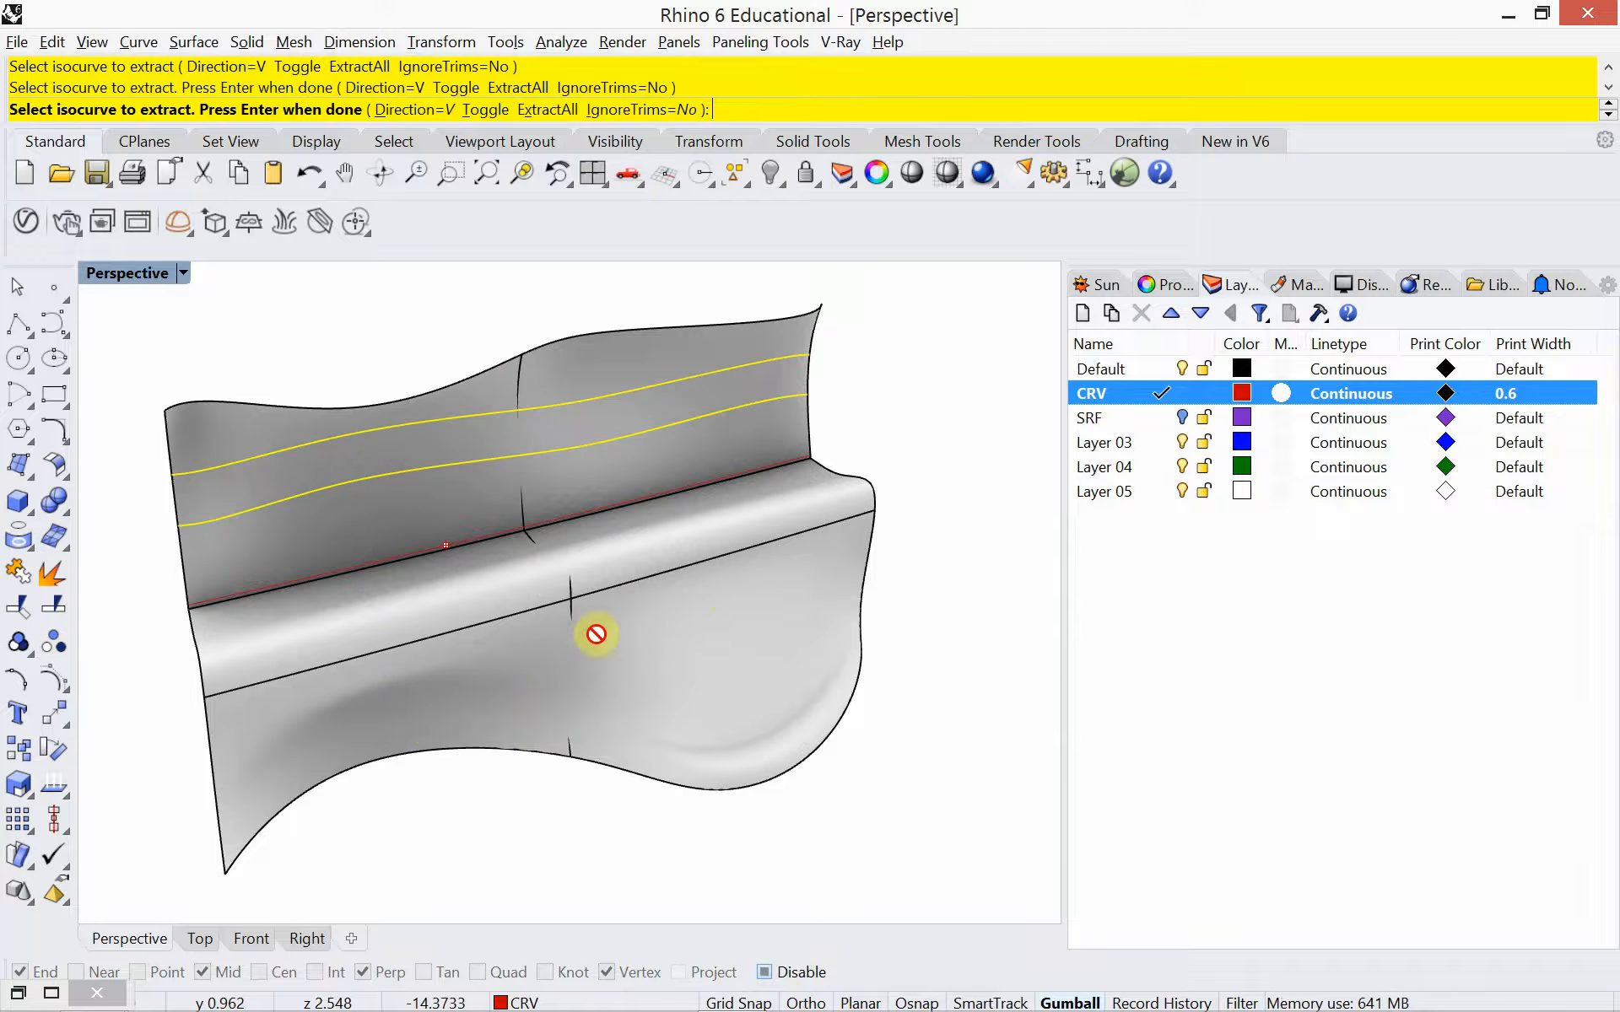
pyautogui.moveTo(607, 762); pyautogui.dragTo(686, 730, button='right')
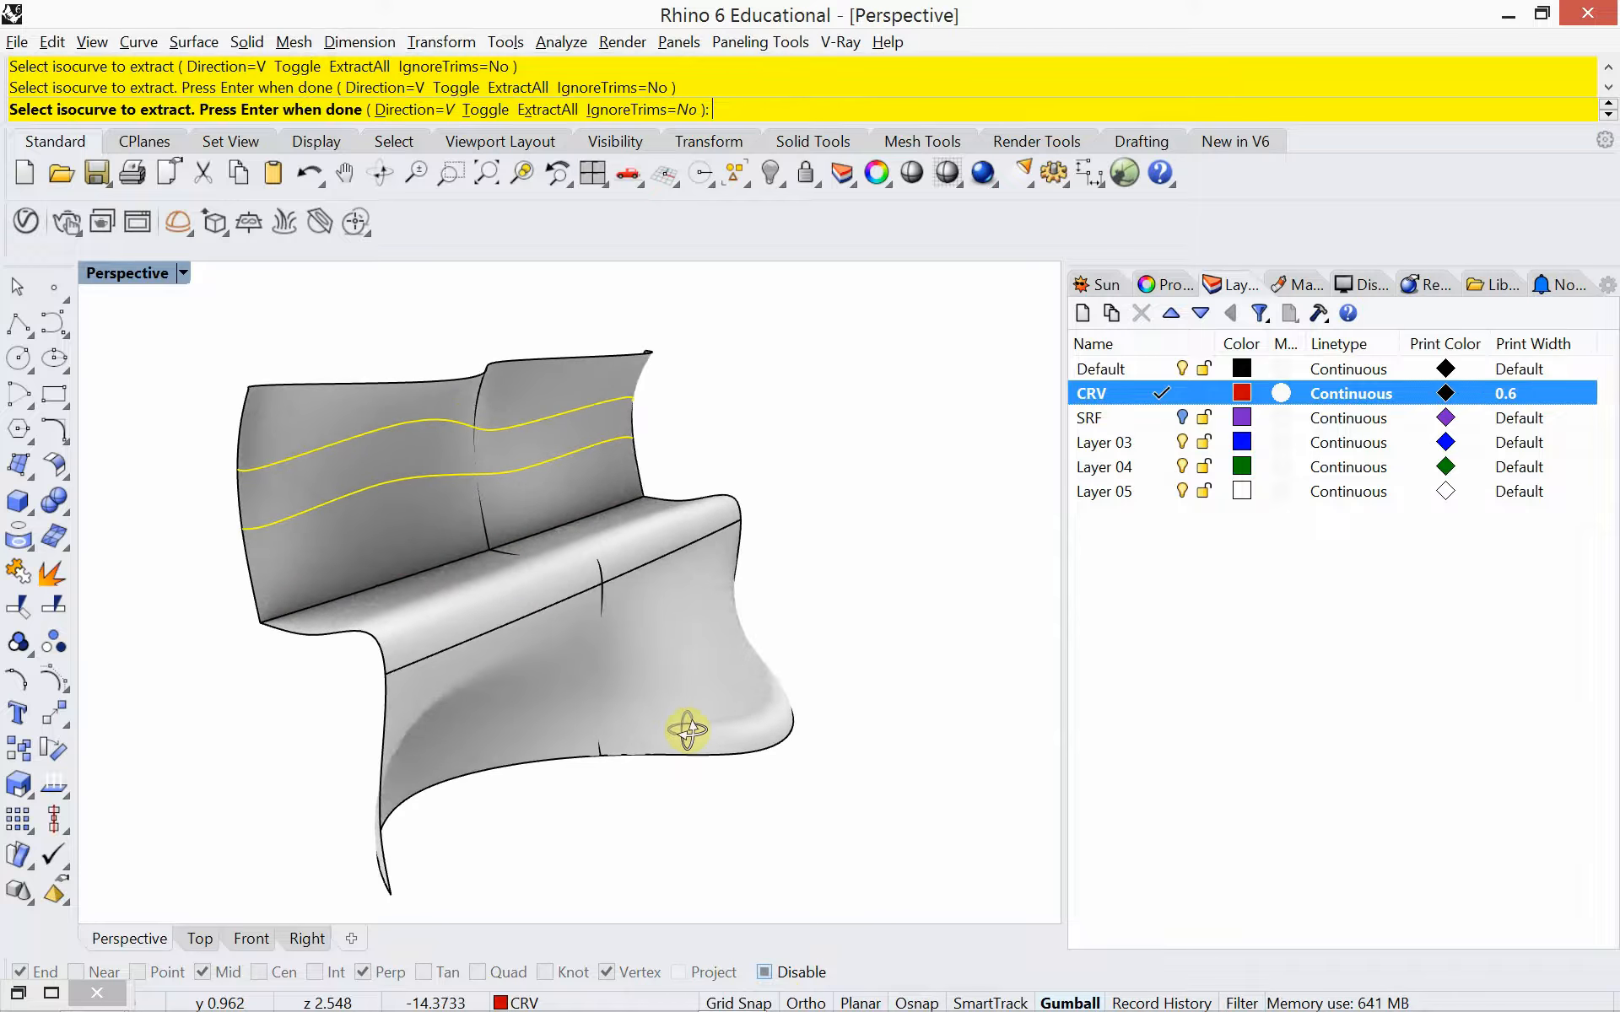
pyautogui.moveTo(511, 673); pyautogui.dragTo(388, 651, button='right')
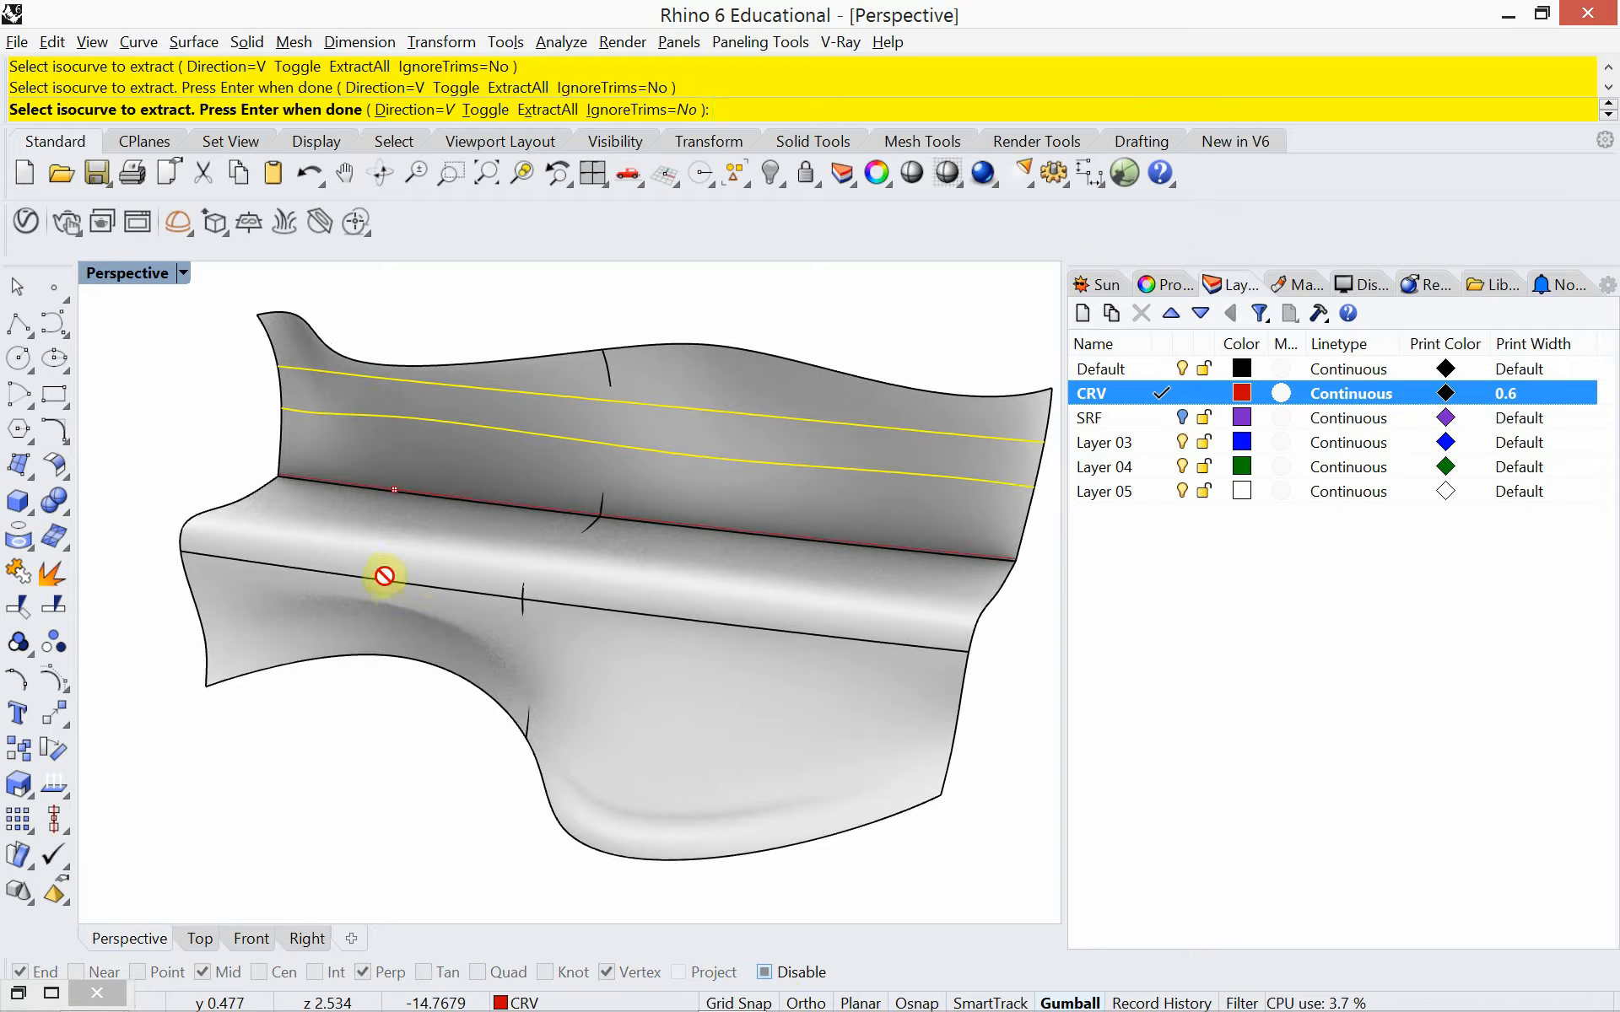
pyautogui.click(419, 470)
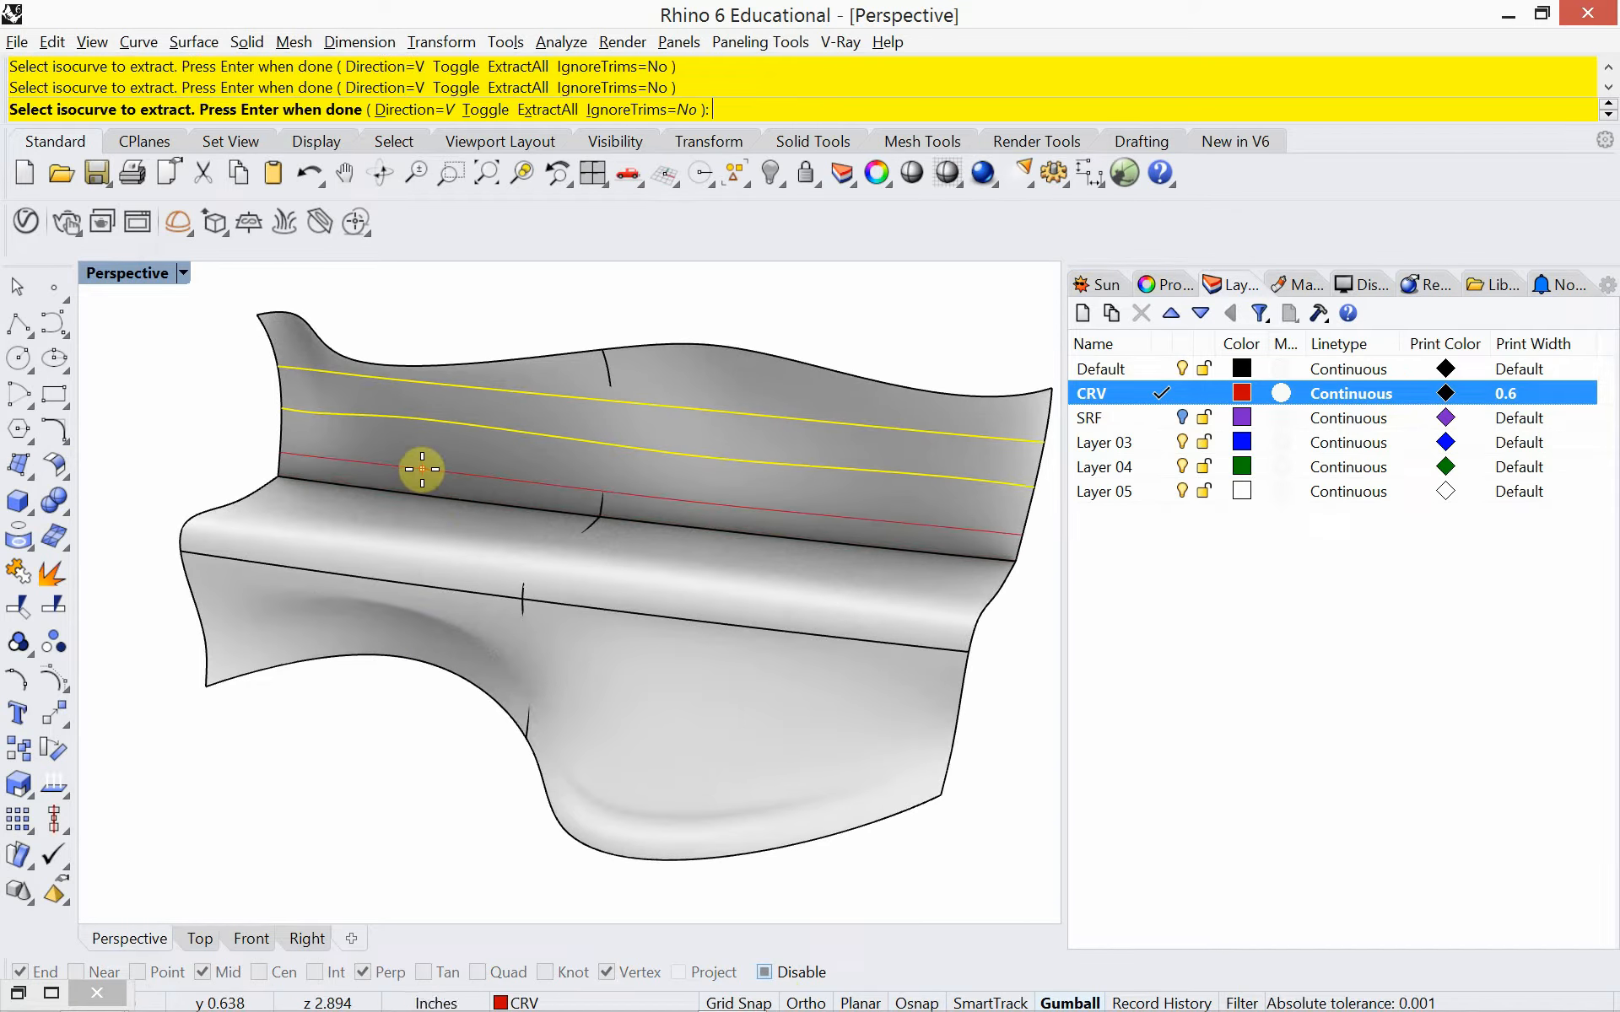
# Try the V and Both isocurve directions with the bench in Wireframe display, and end the extraction
pyautogui.click(419, 109)
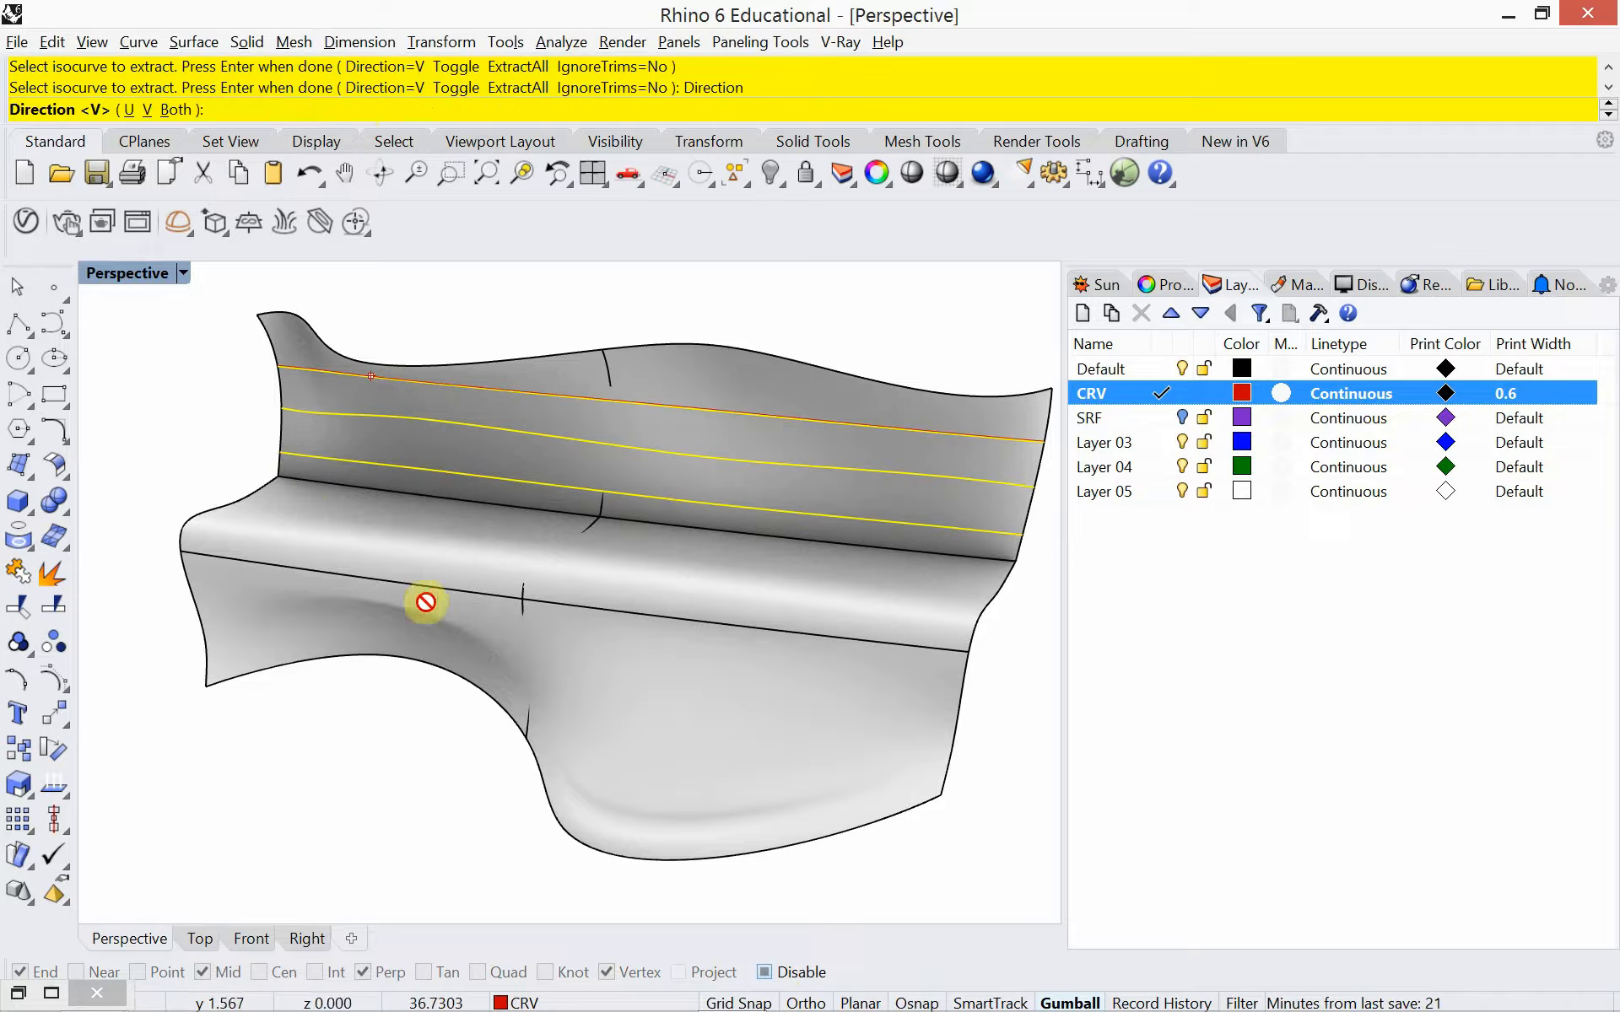
pyautogui.moveTo(422, 605); pyautogui.dragTo(387, 568, button='right')
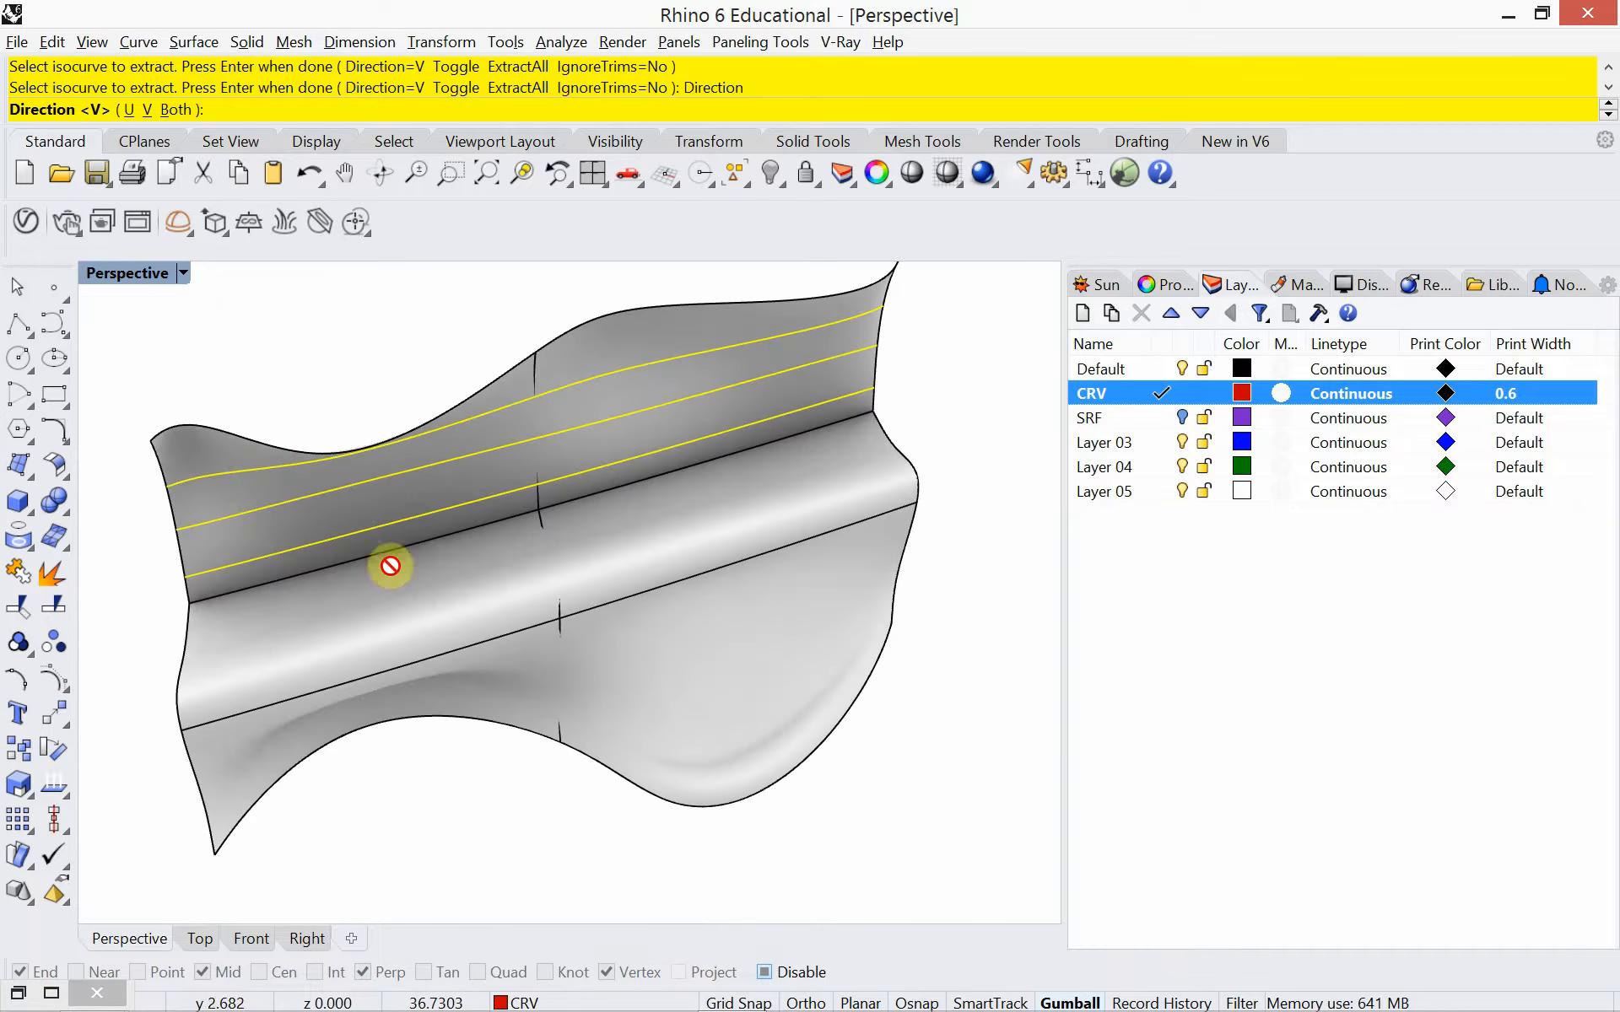
pyautogui.click(182, 273)
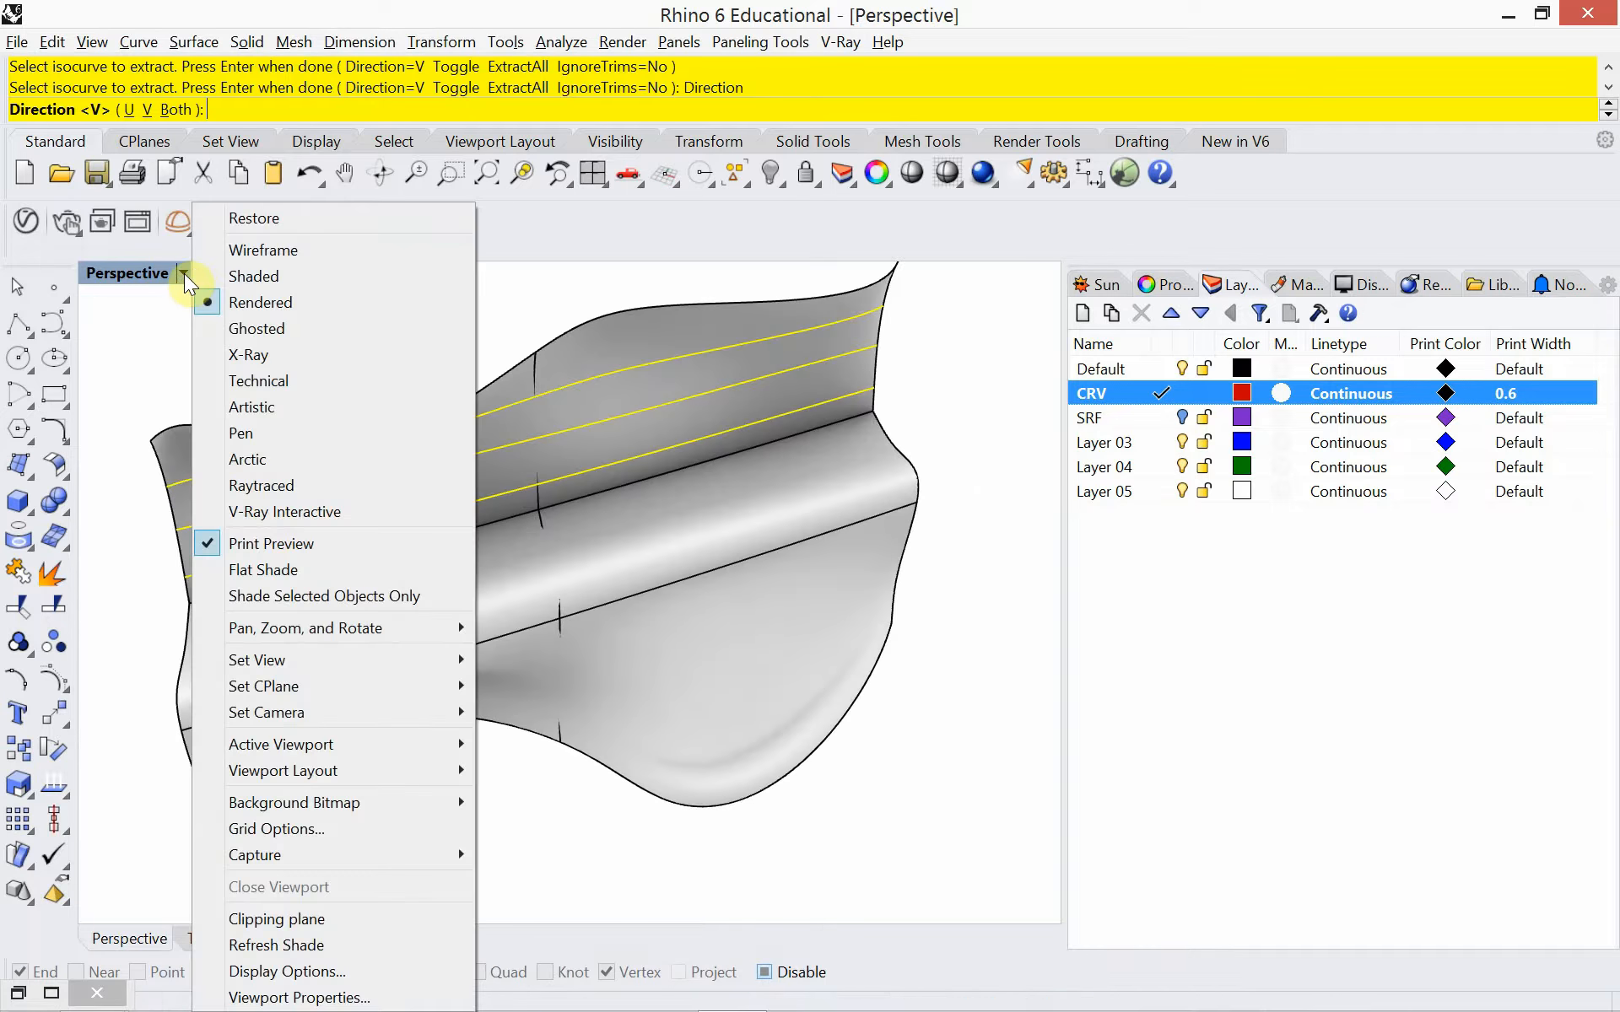
pyautogui.click(257, 251)
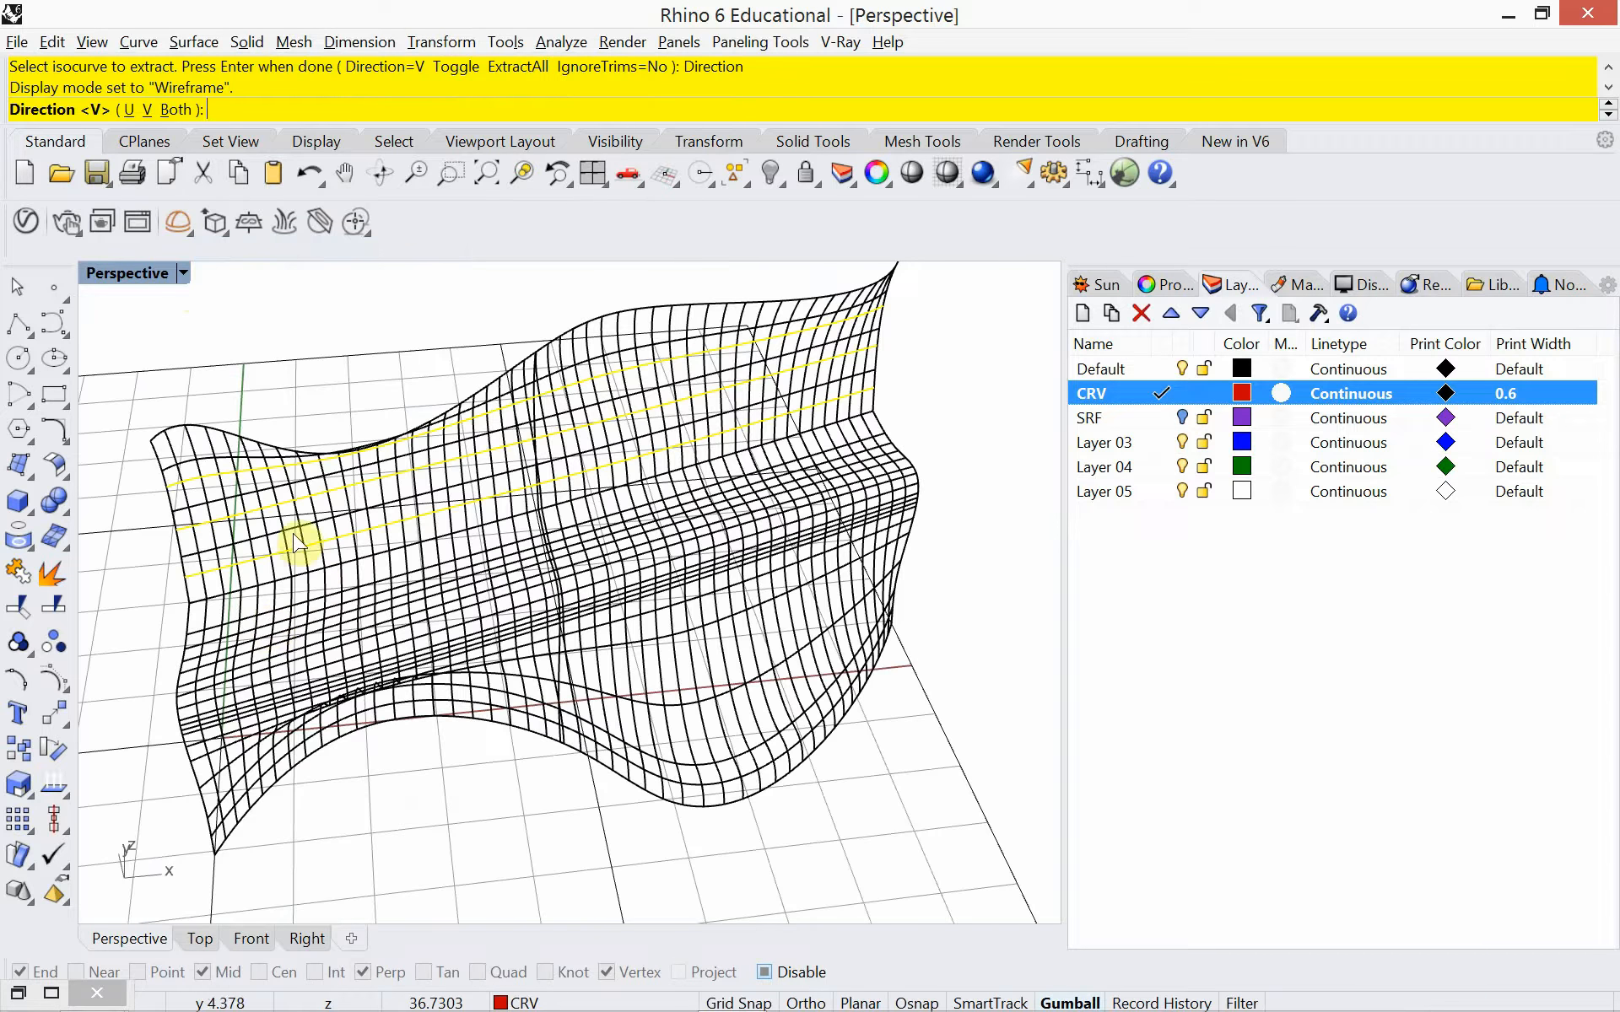
pyautogui.click(148, 110)
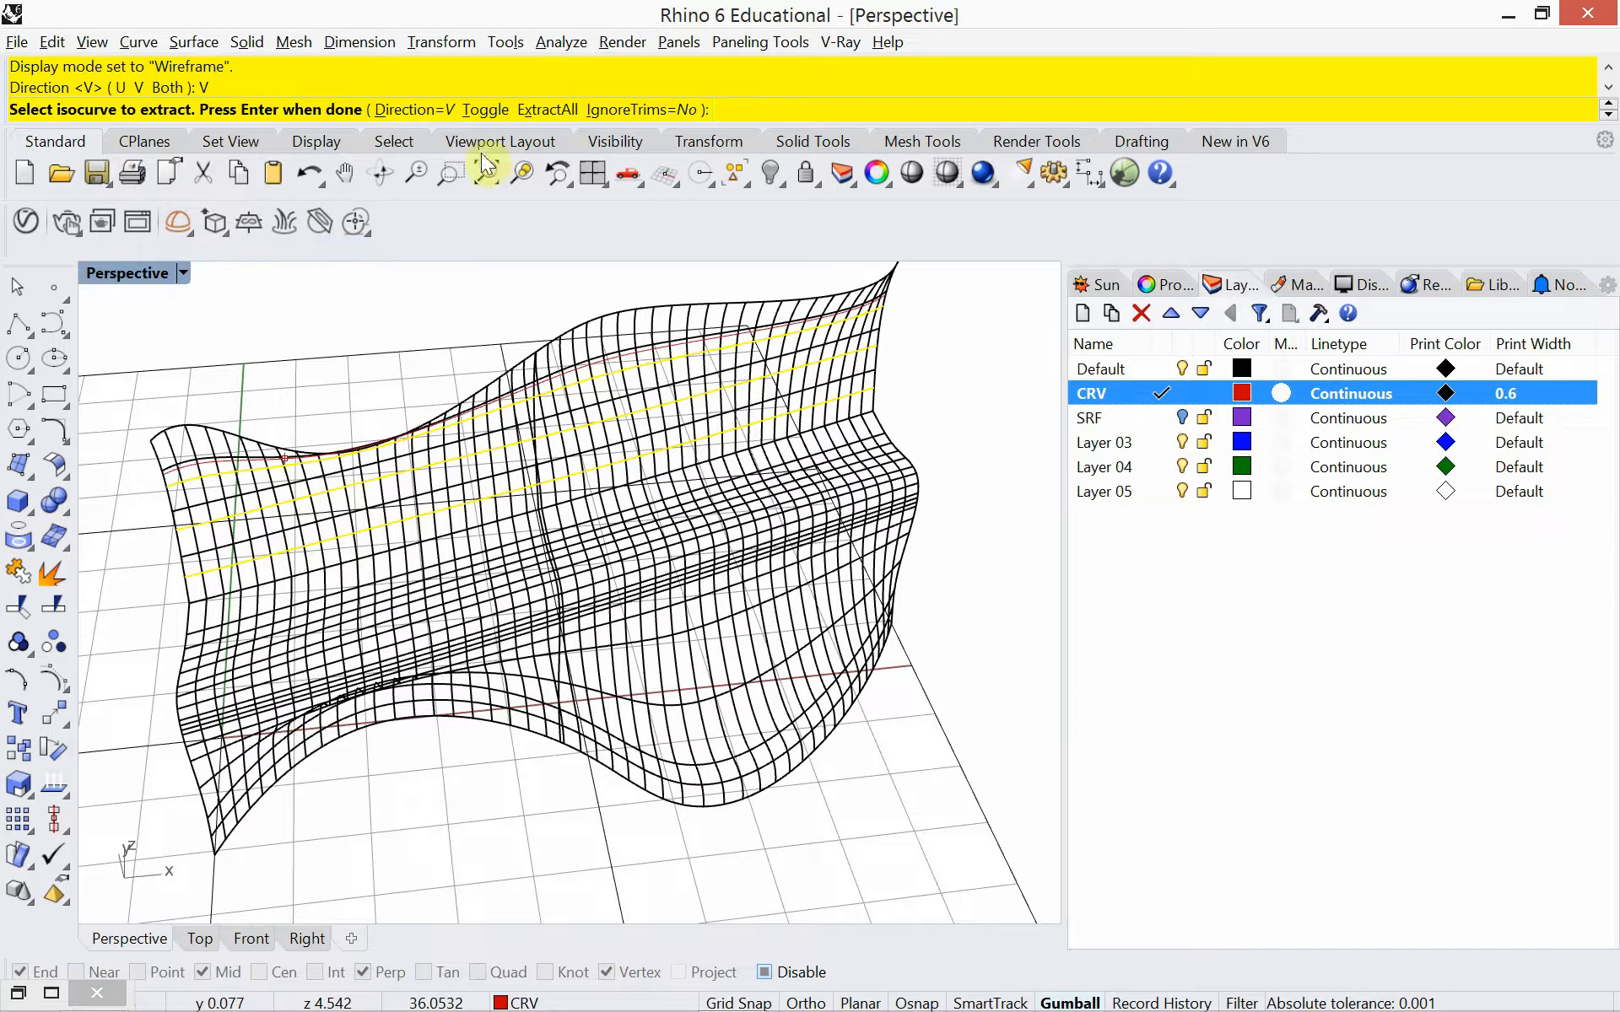
pyautogui.click(421, 110)
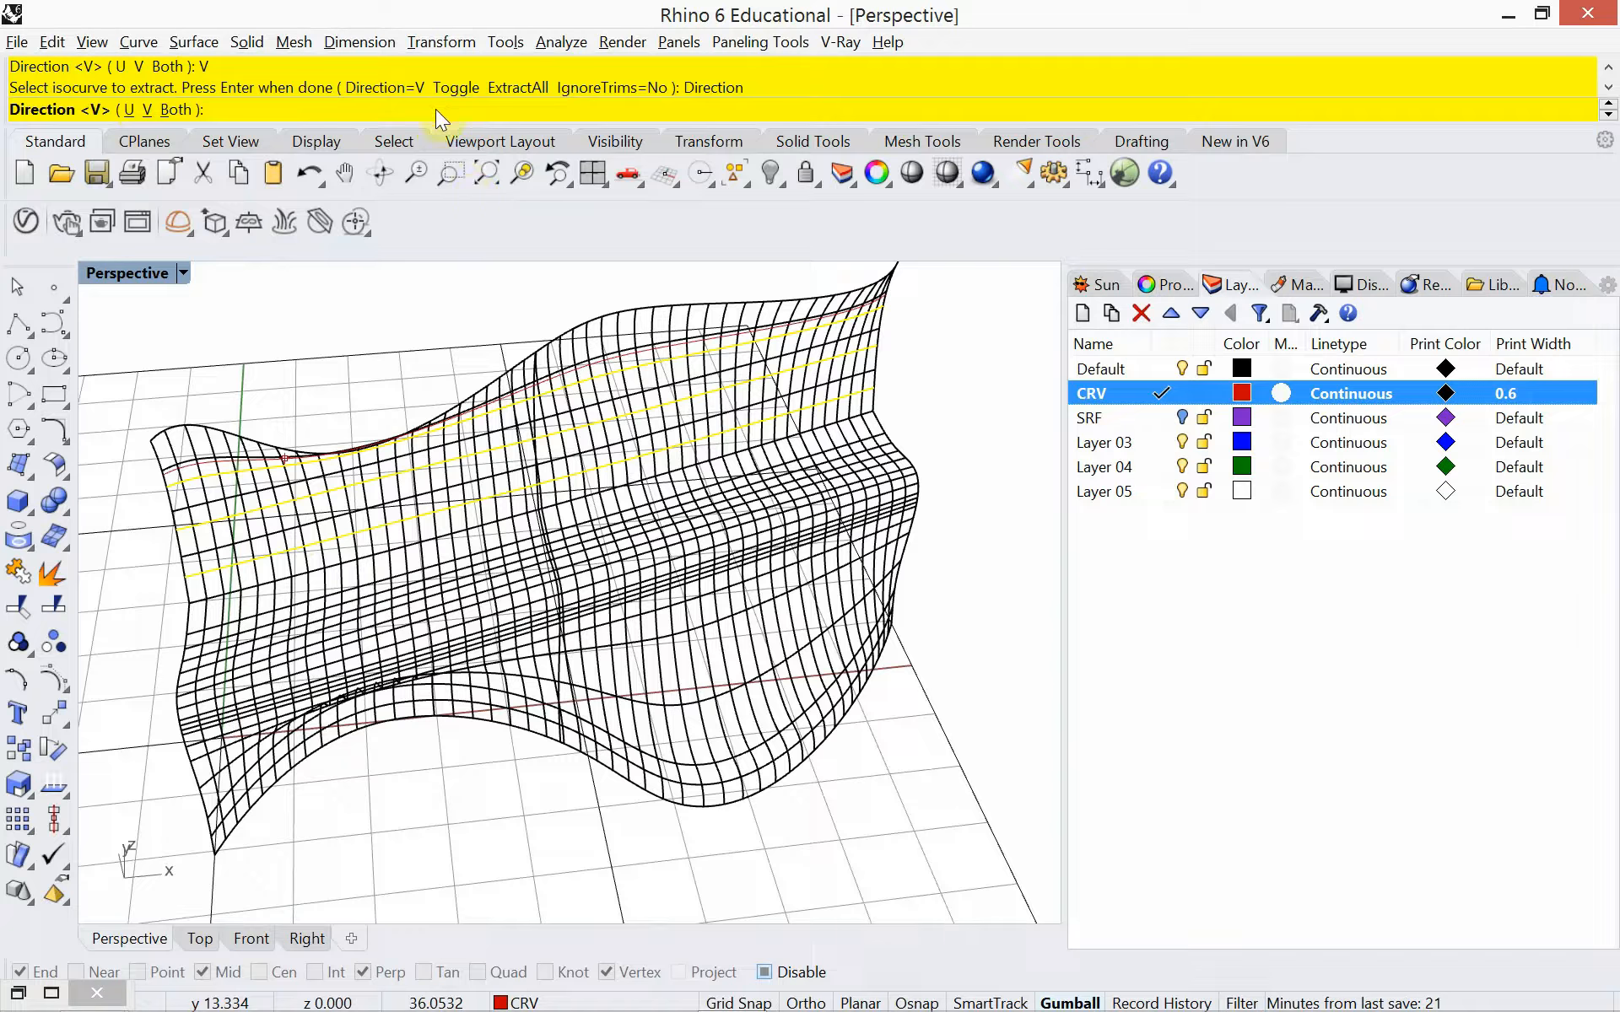
pyautogui.click(168, 115)
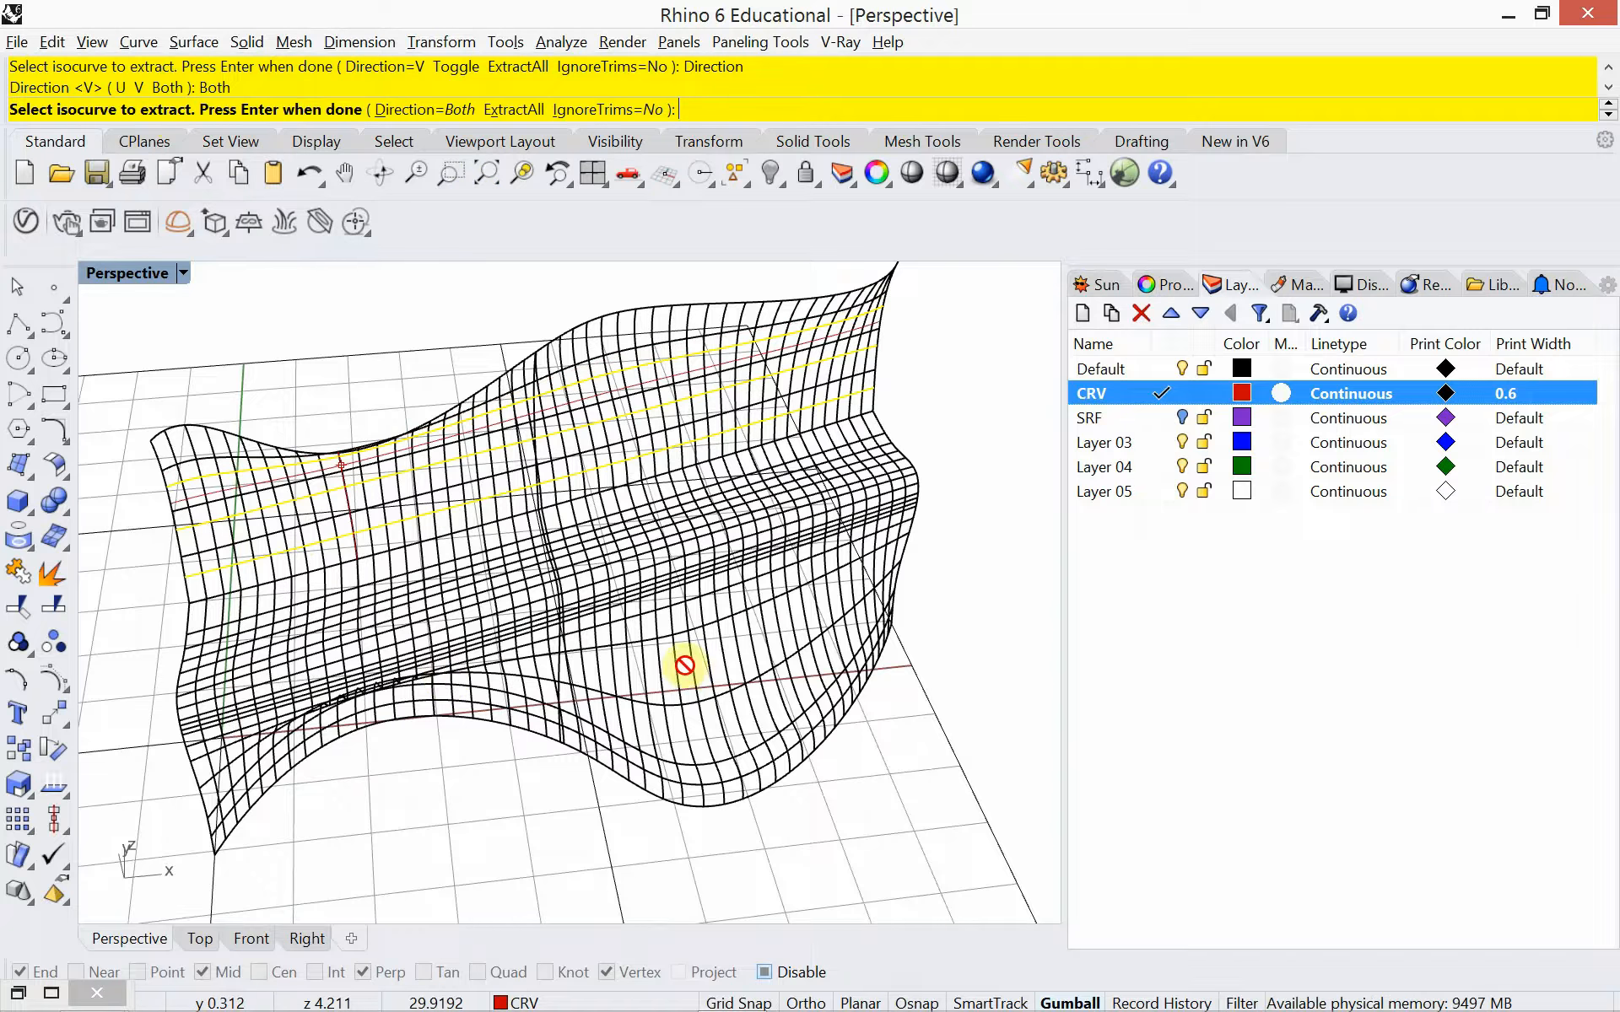
pyautogui.press('Escape')
# Switch the perspective view to Shaded display and extract two U-direction isocurves near opposite ends of the bench backrest
pyautogui.click(176, 275)
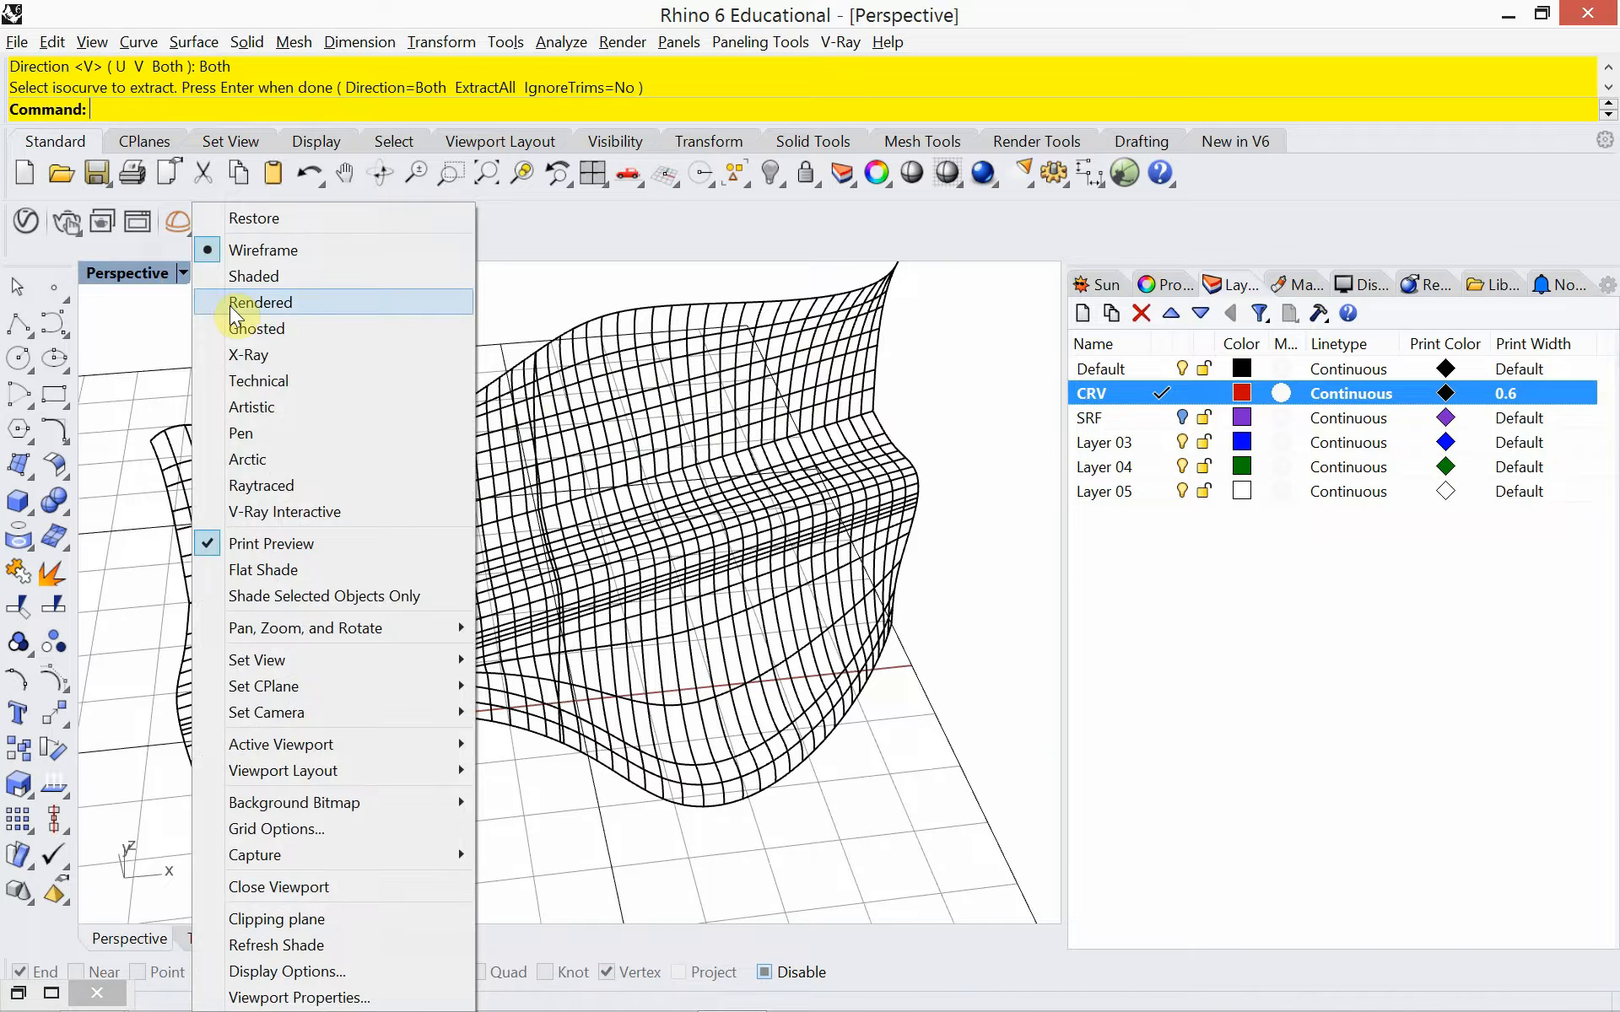
pyautogui.click(238, 277)
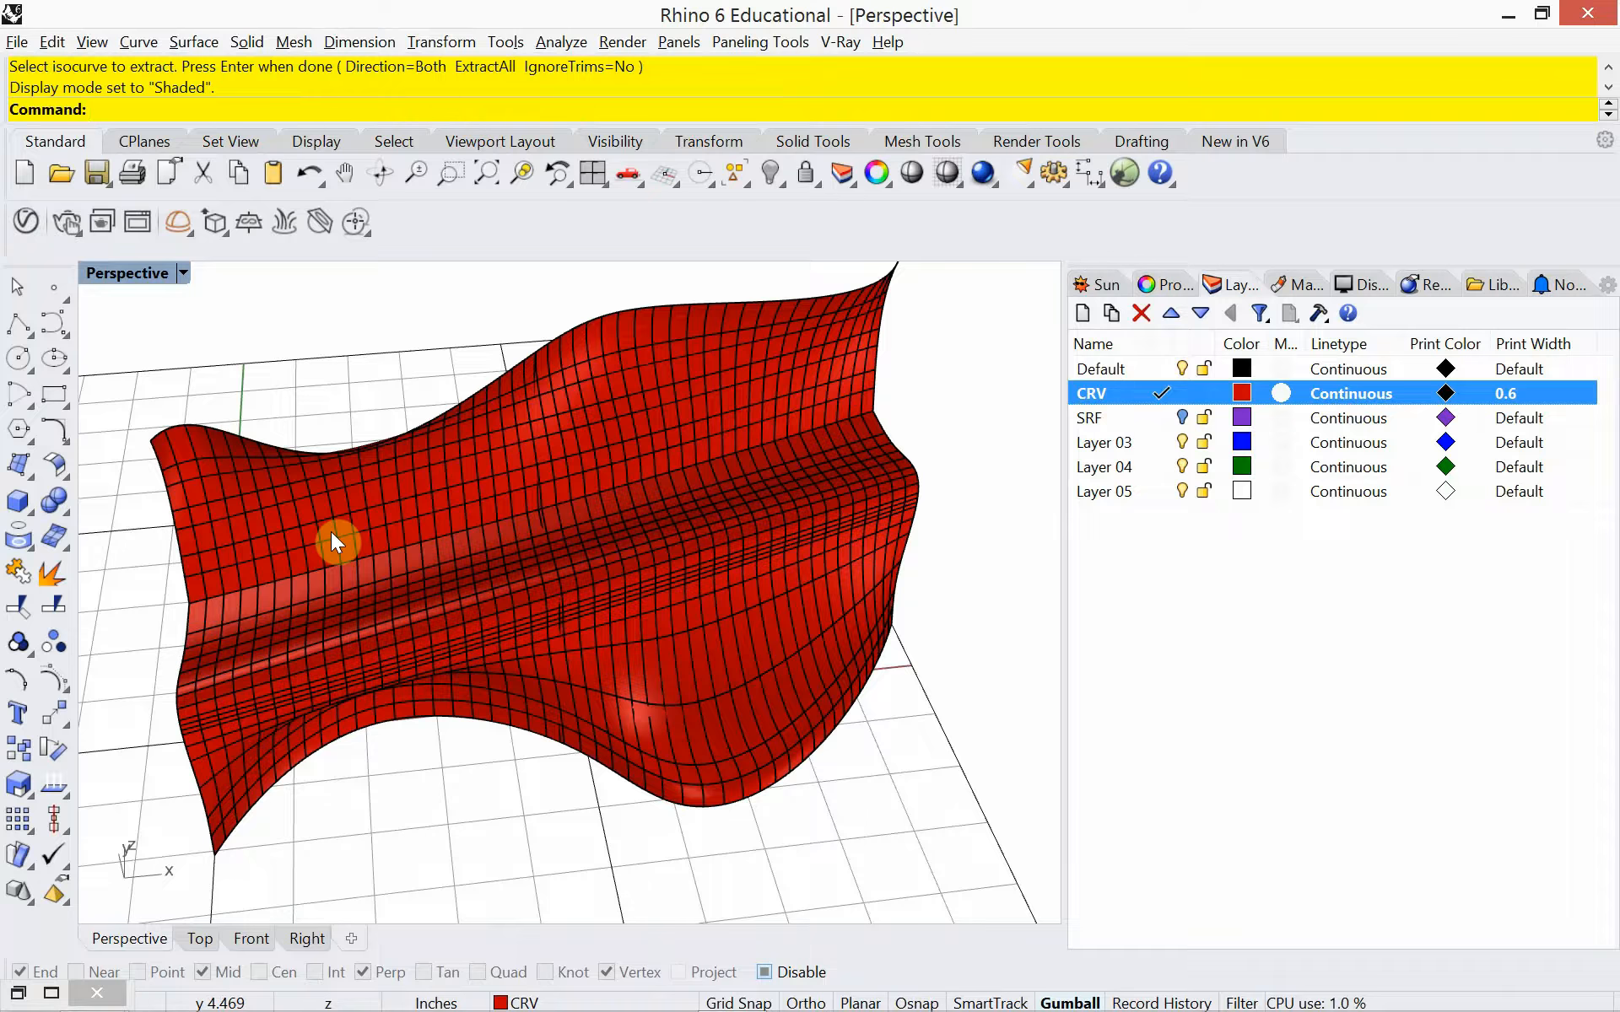
pyautogui.write('ExtractIsocurve')
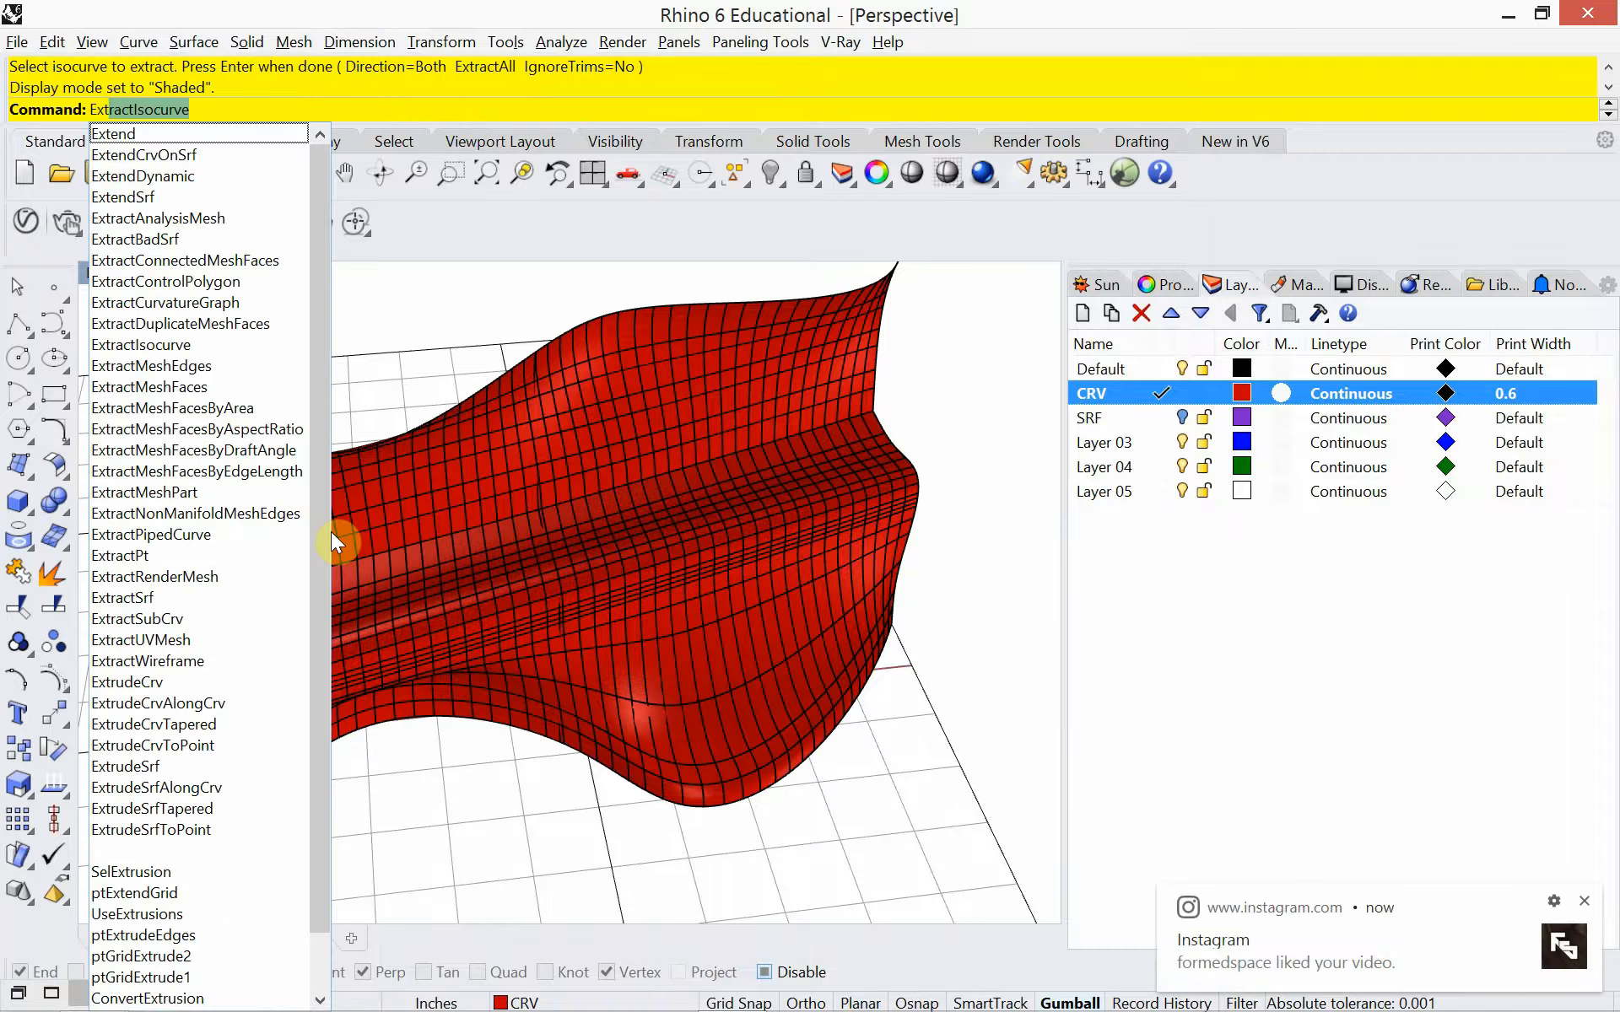
pyautogui.press('Return')
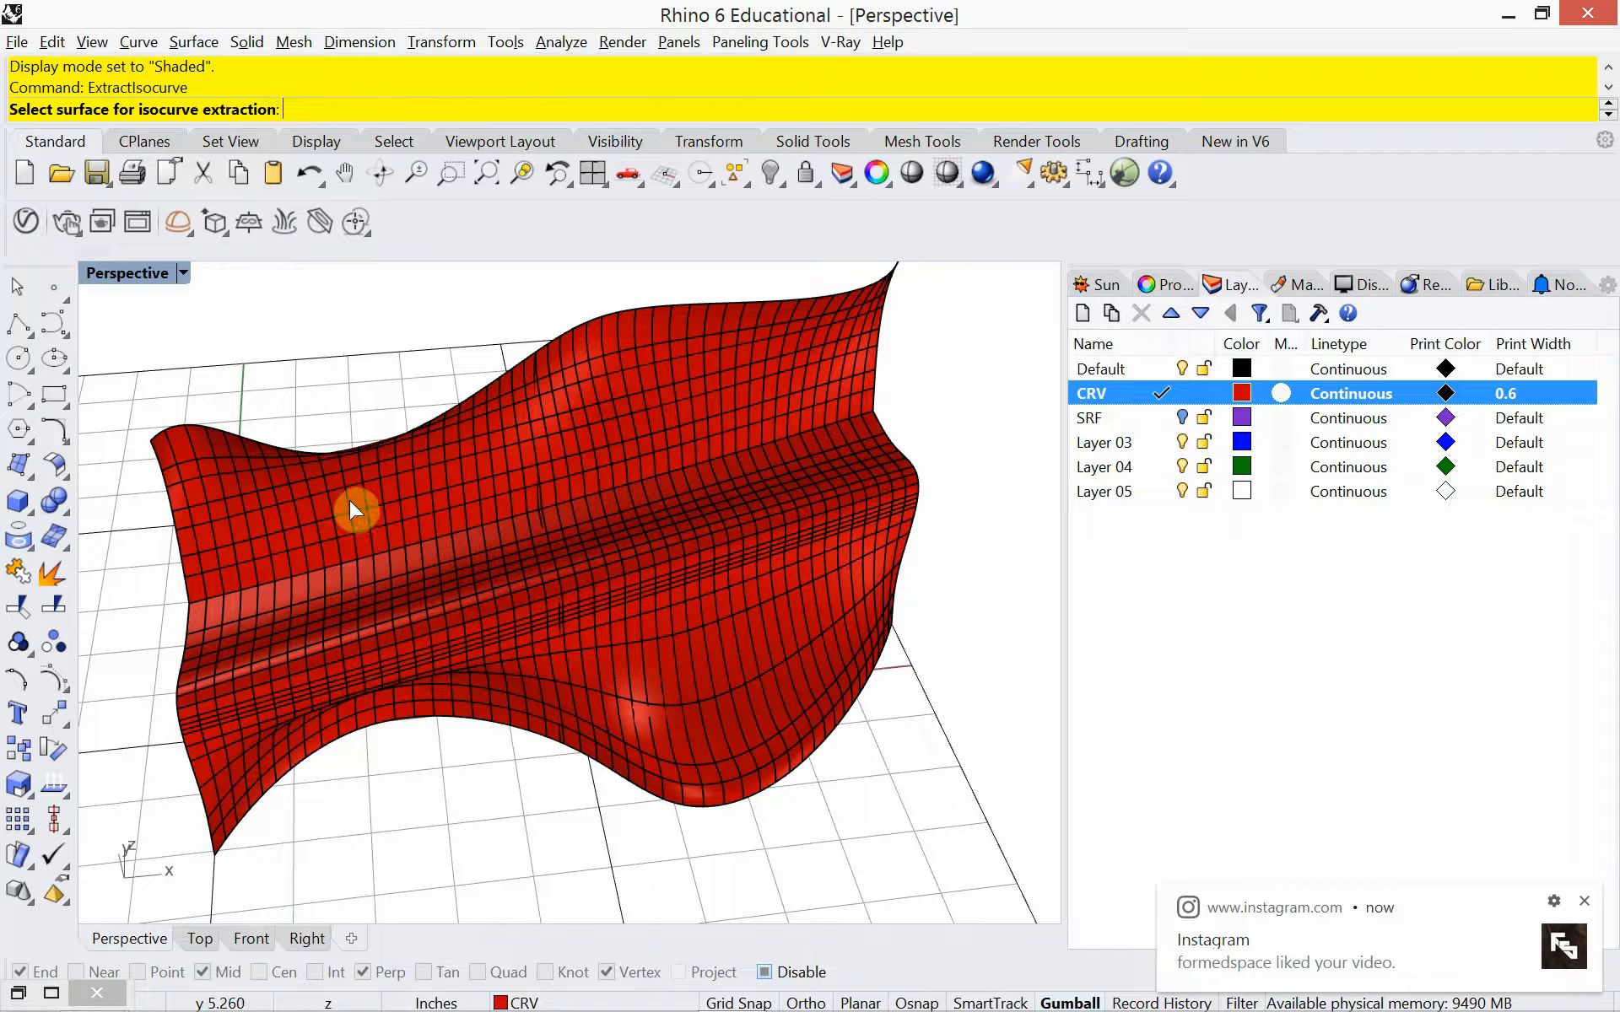
pyautogui.click(479, 547)
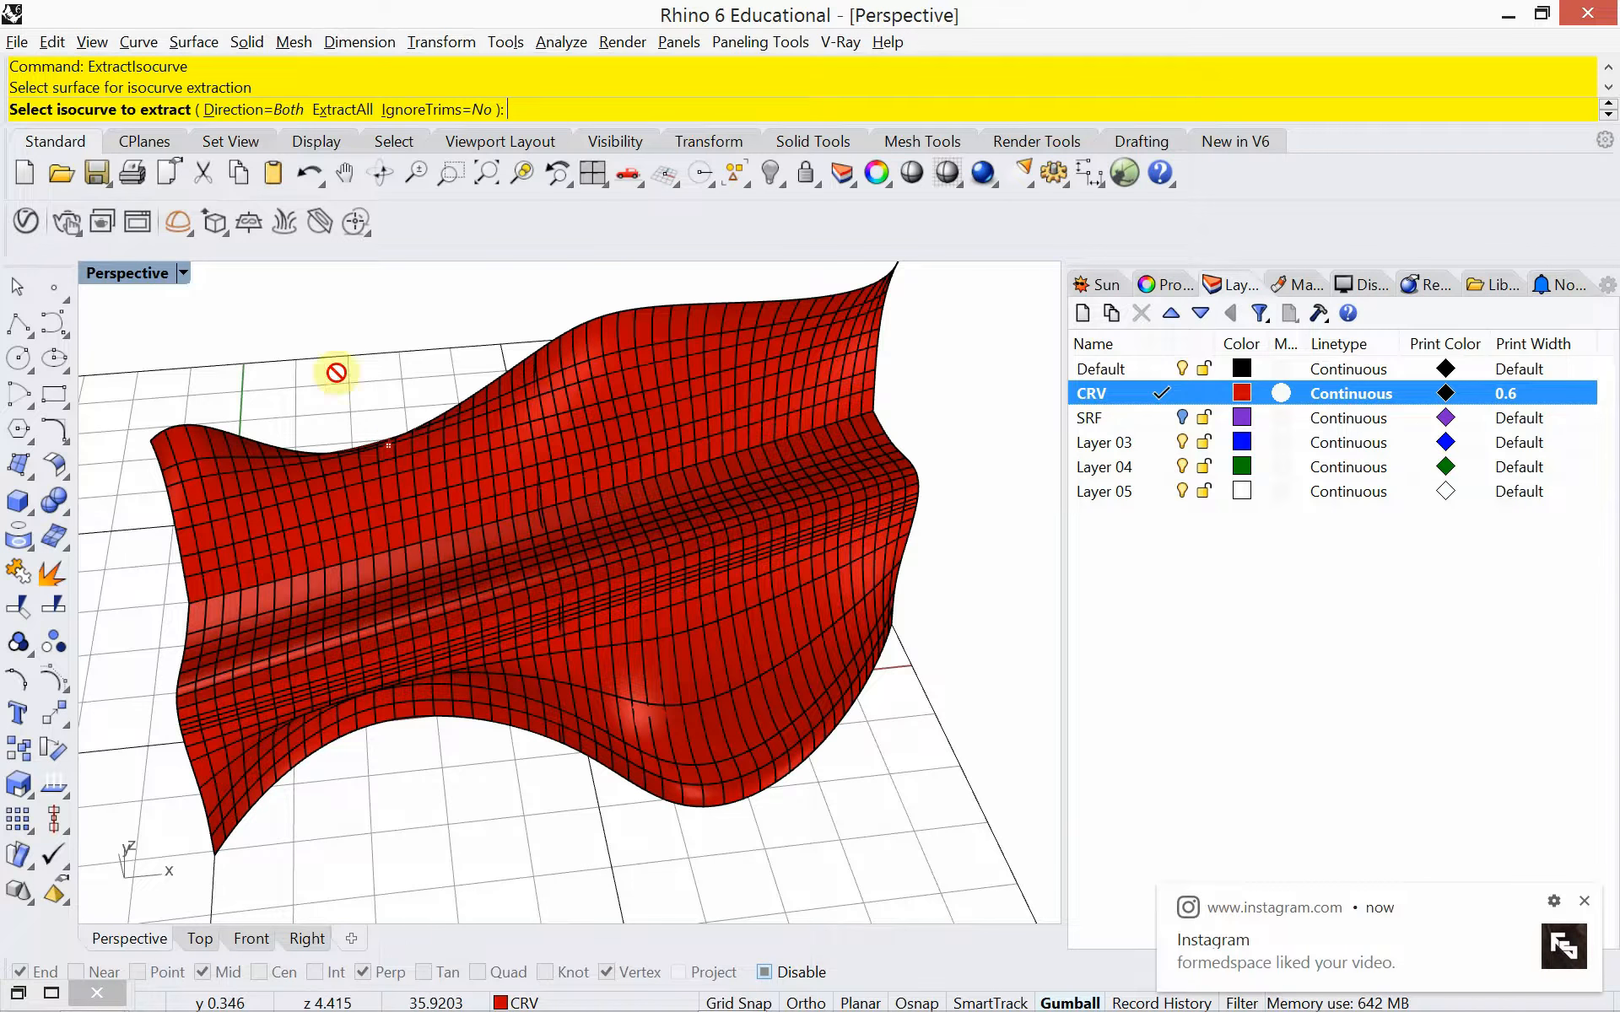
pyautogui.click(270, 110)
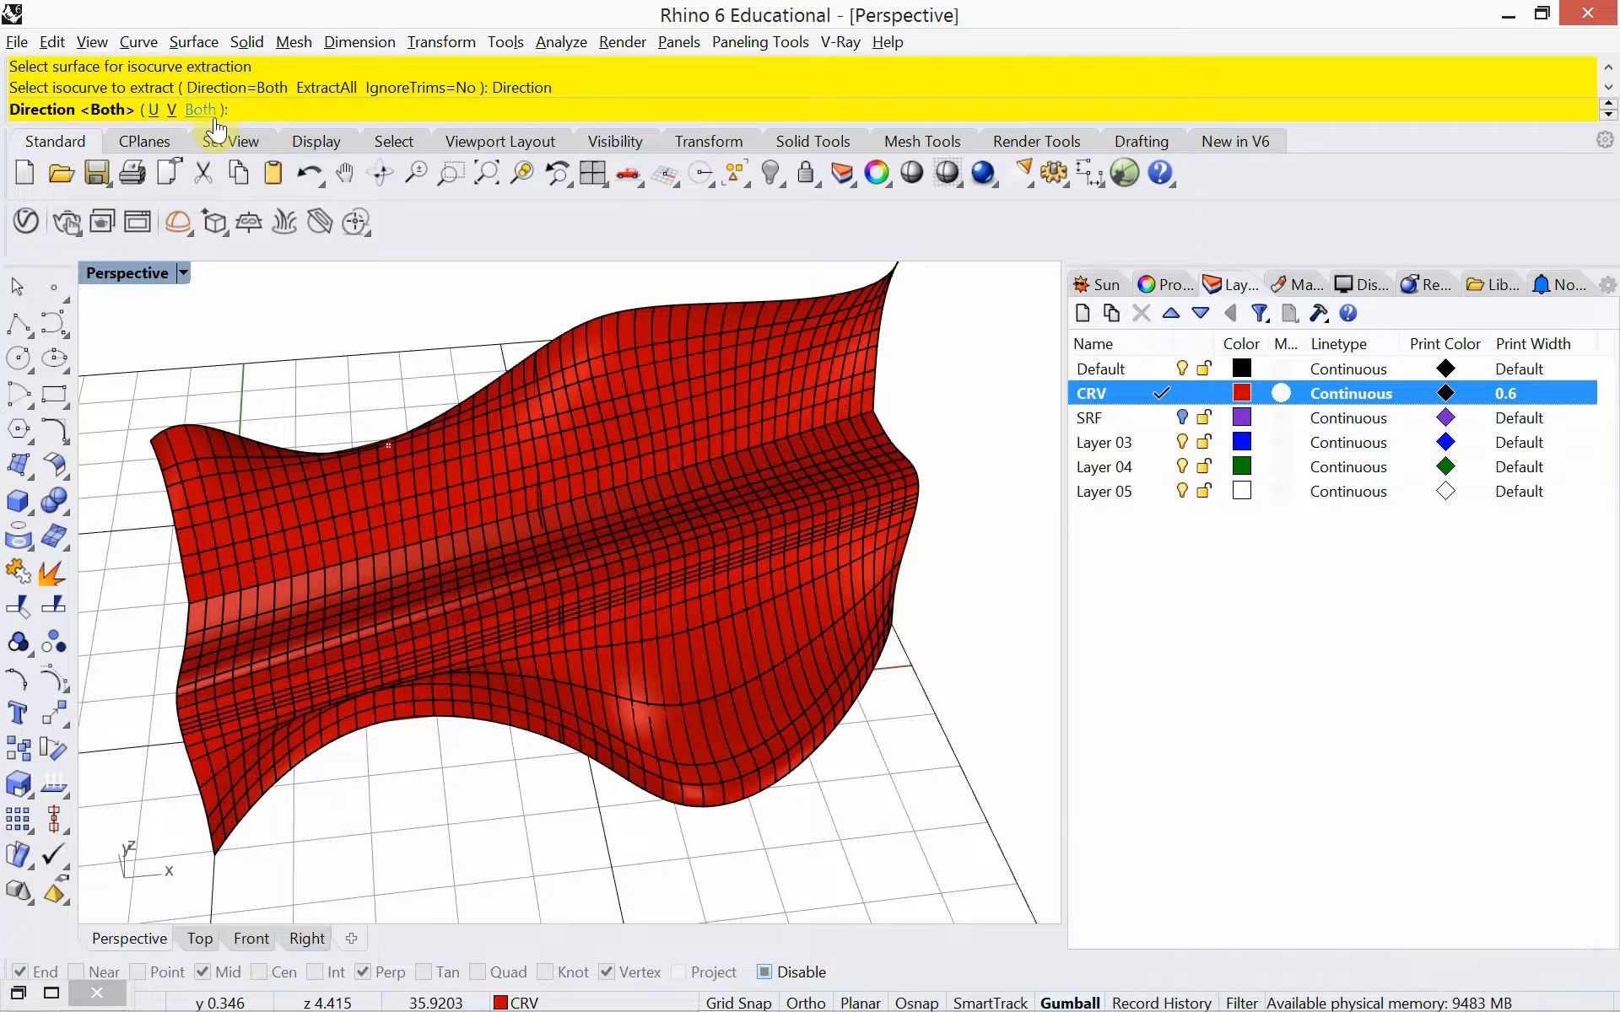
pyautogui.click(171, 110)
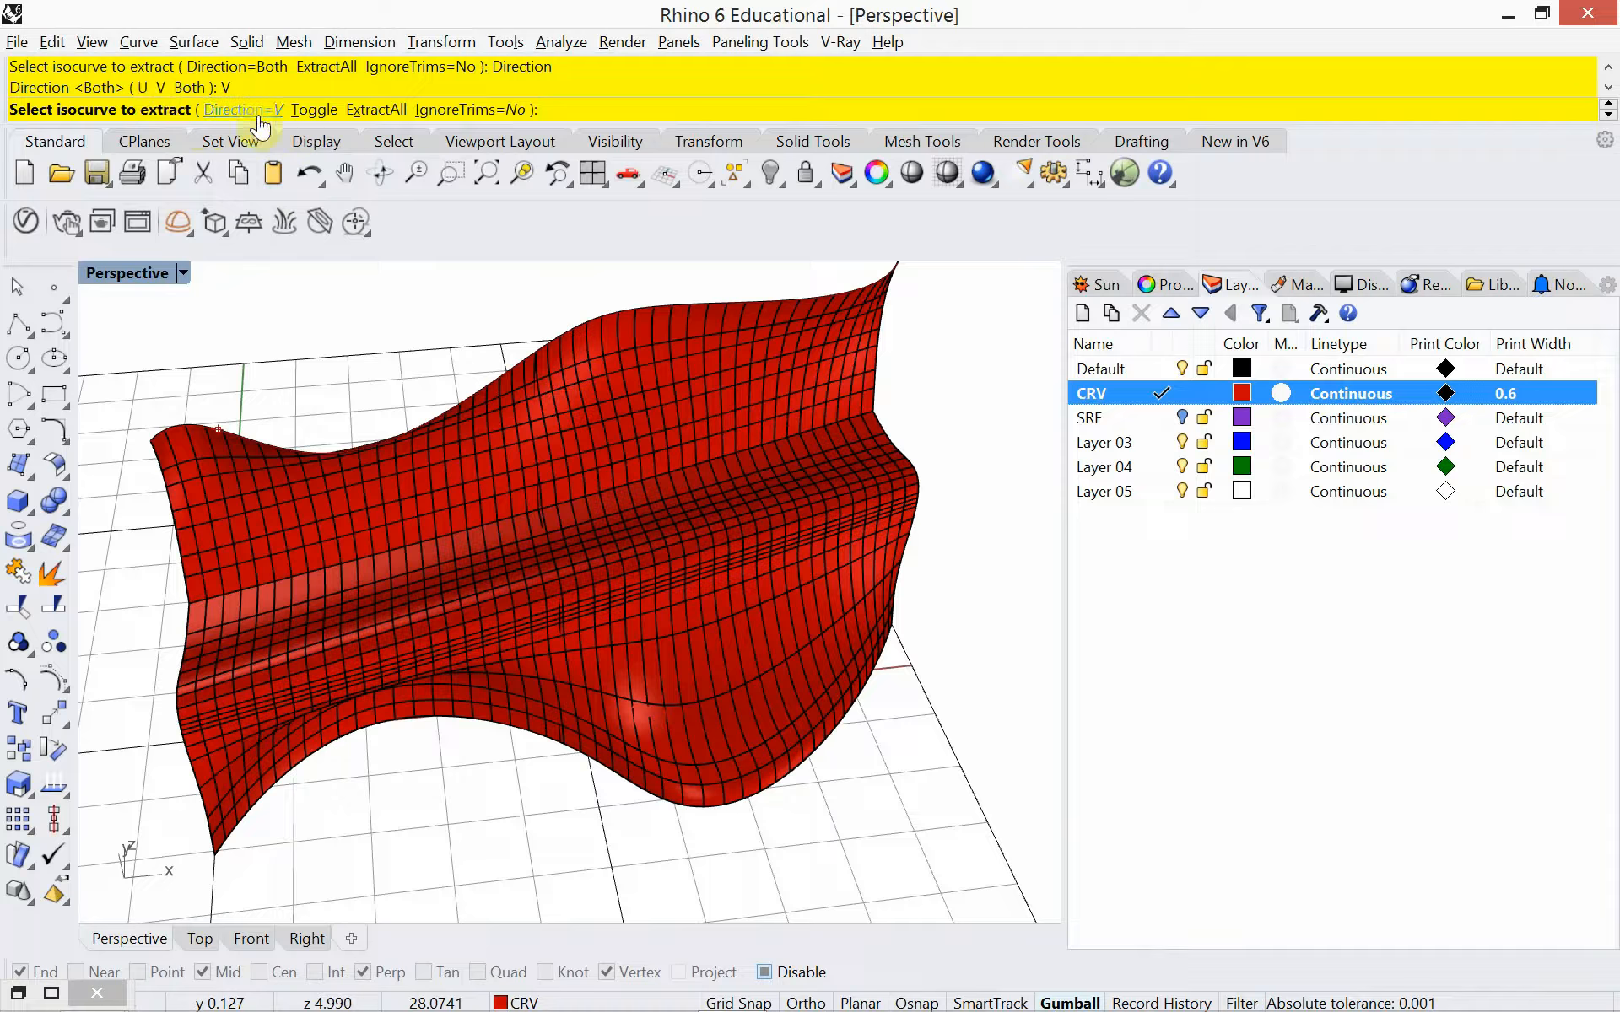
pyautogui.click(303, 112)
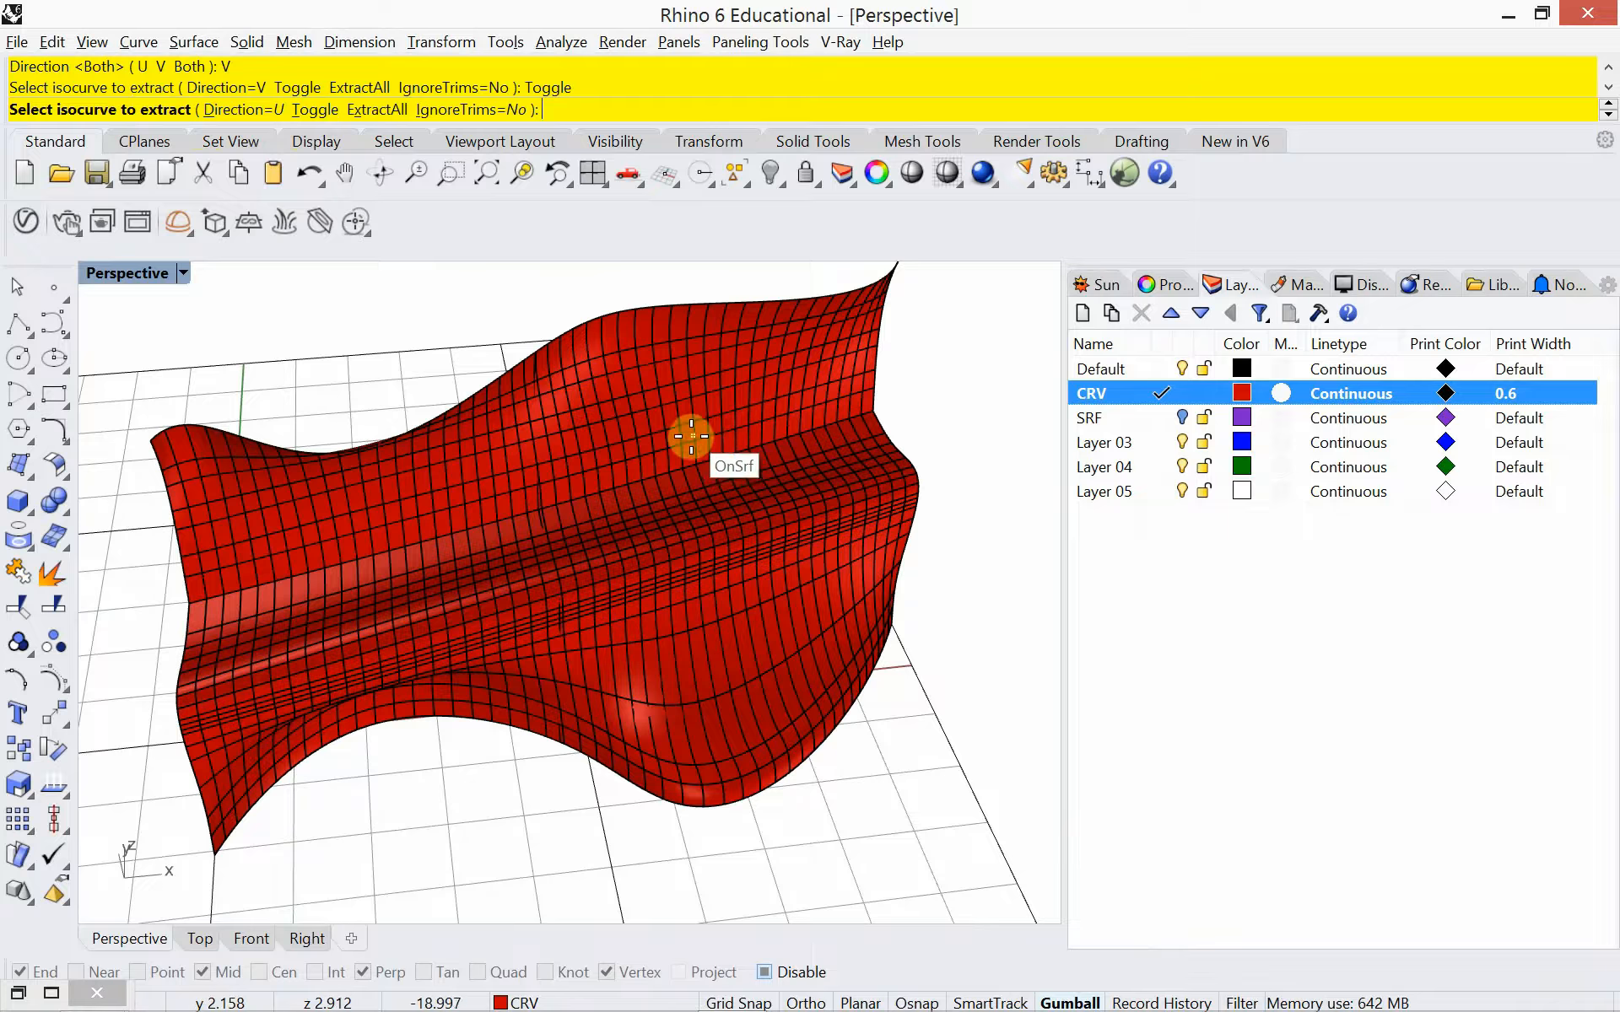
pyautogui.click(723, 452)
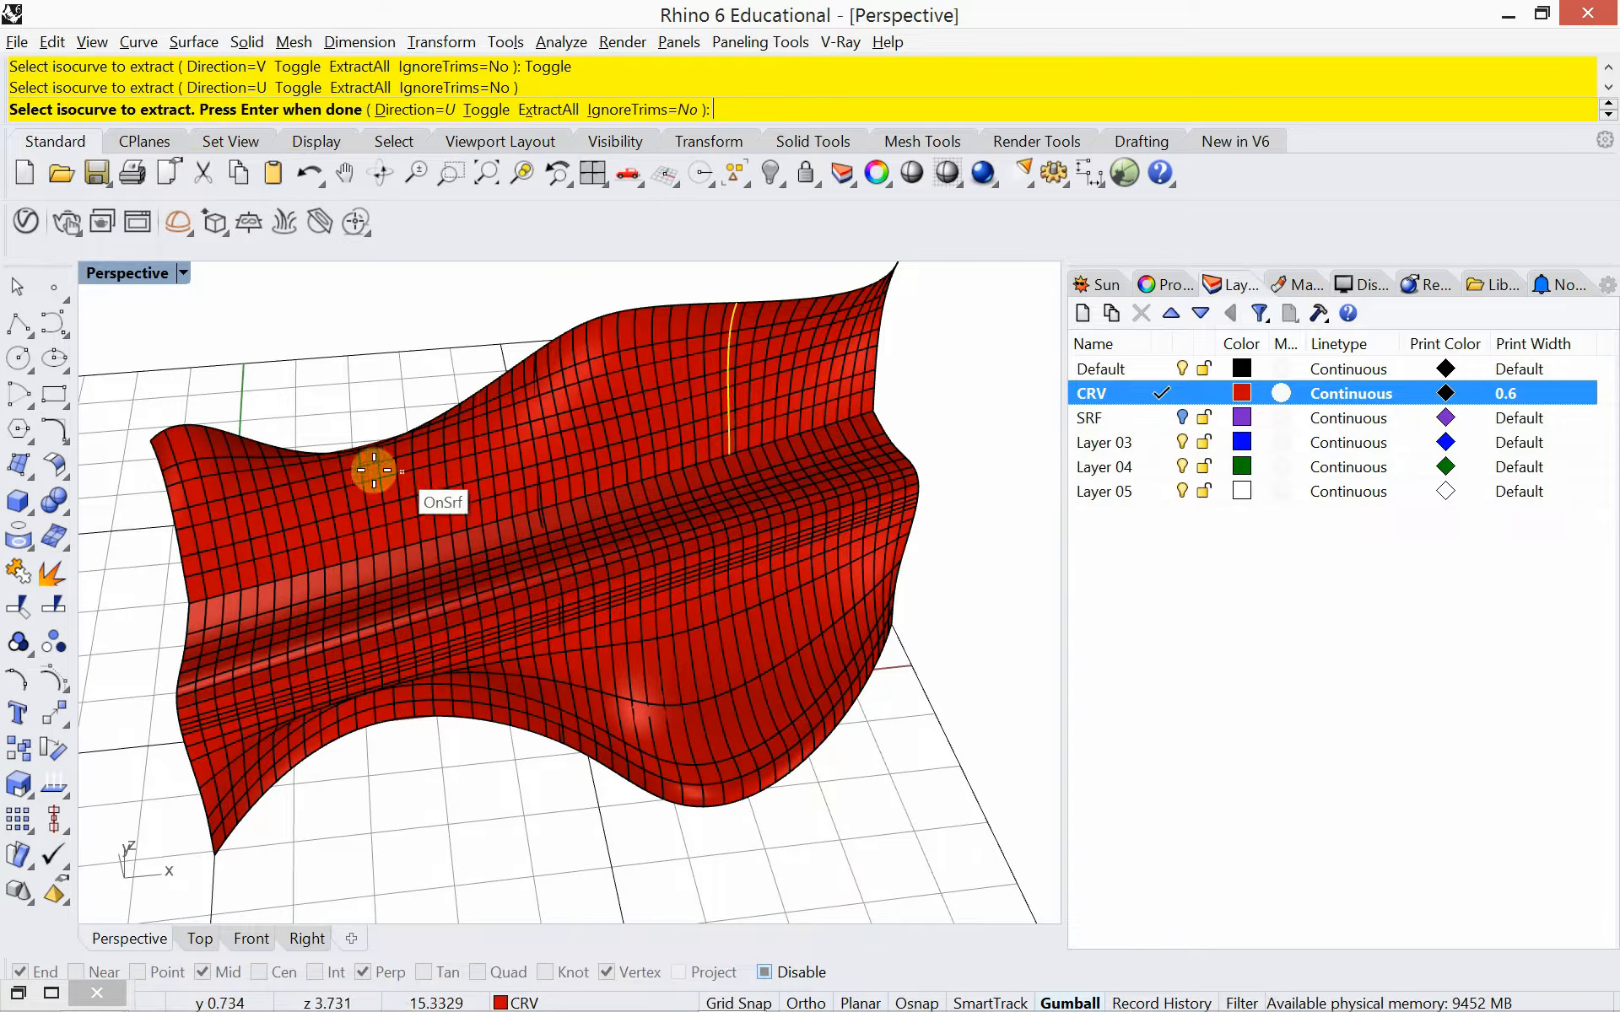
pyautogui.click(291, 531)
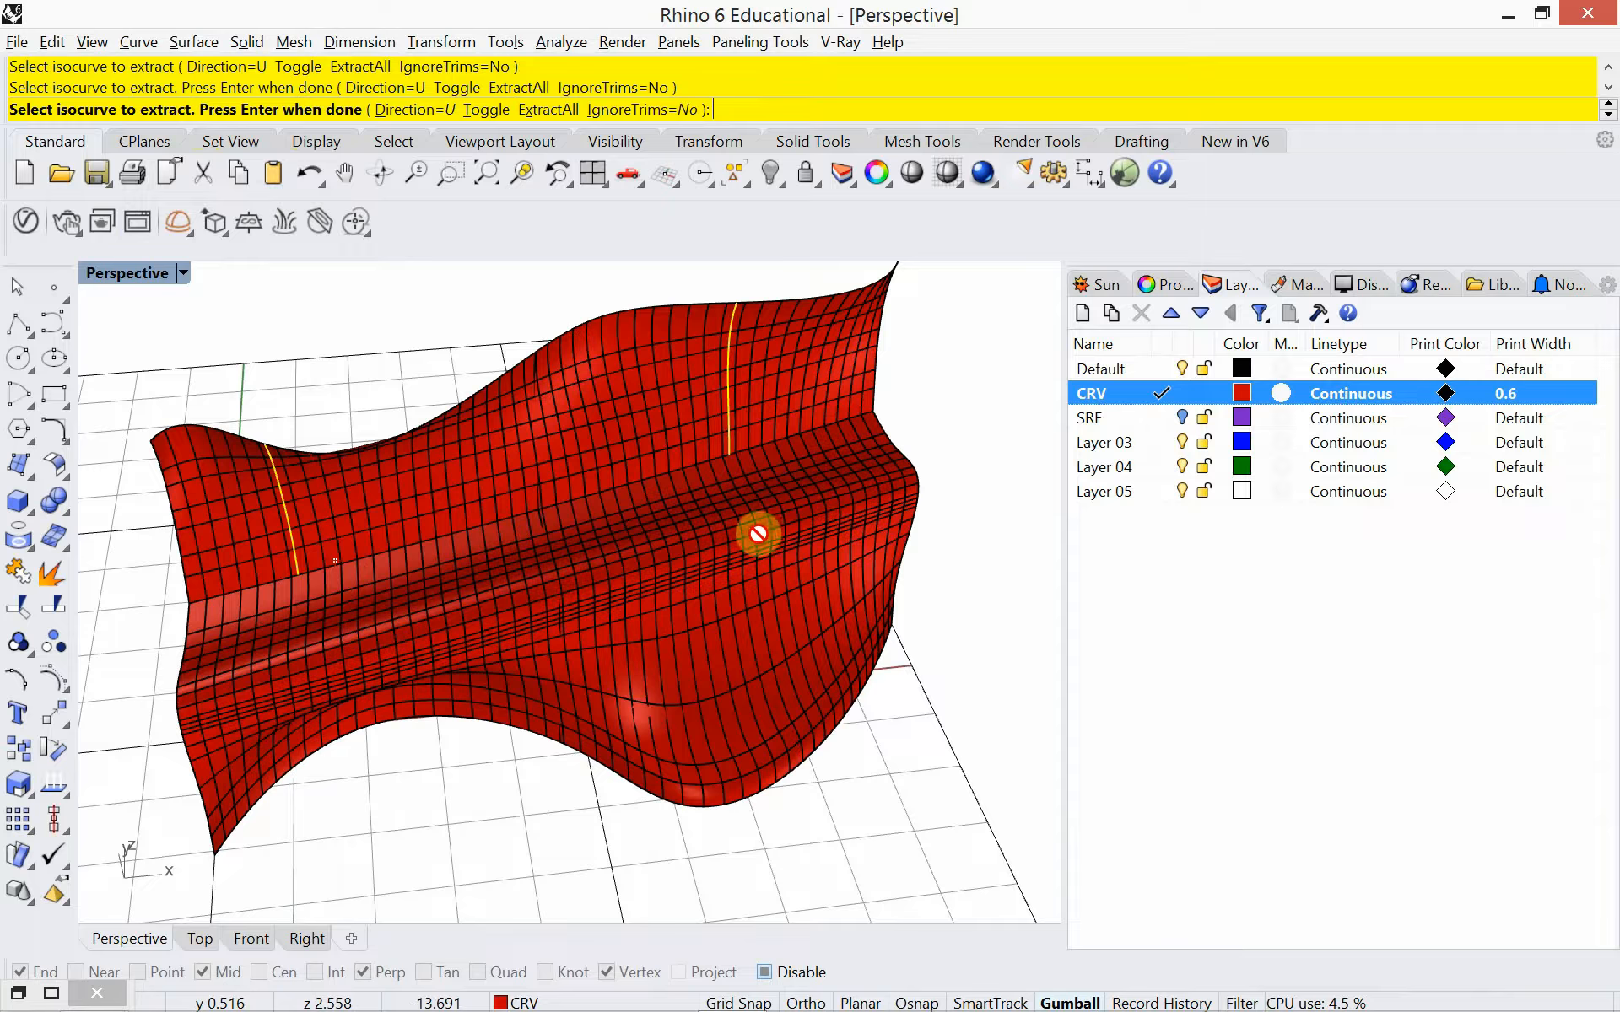
pyautogui.press('Return')
# Delete the bench polysurface with all its remaining curves, and show the hidden boundary curves
pyautogui.click(675, 540)
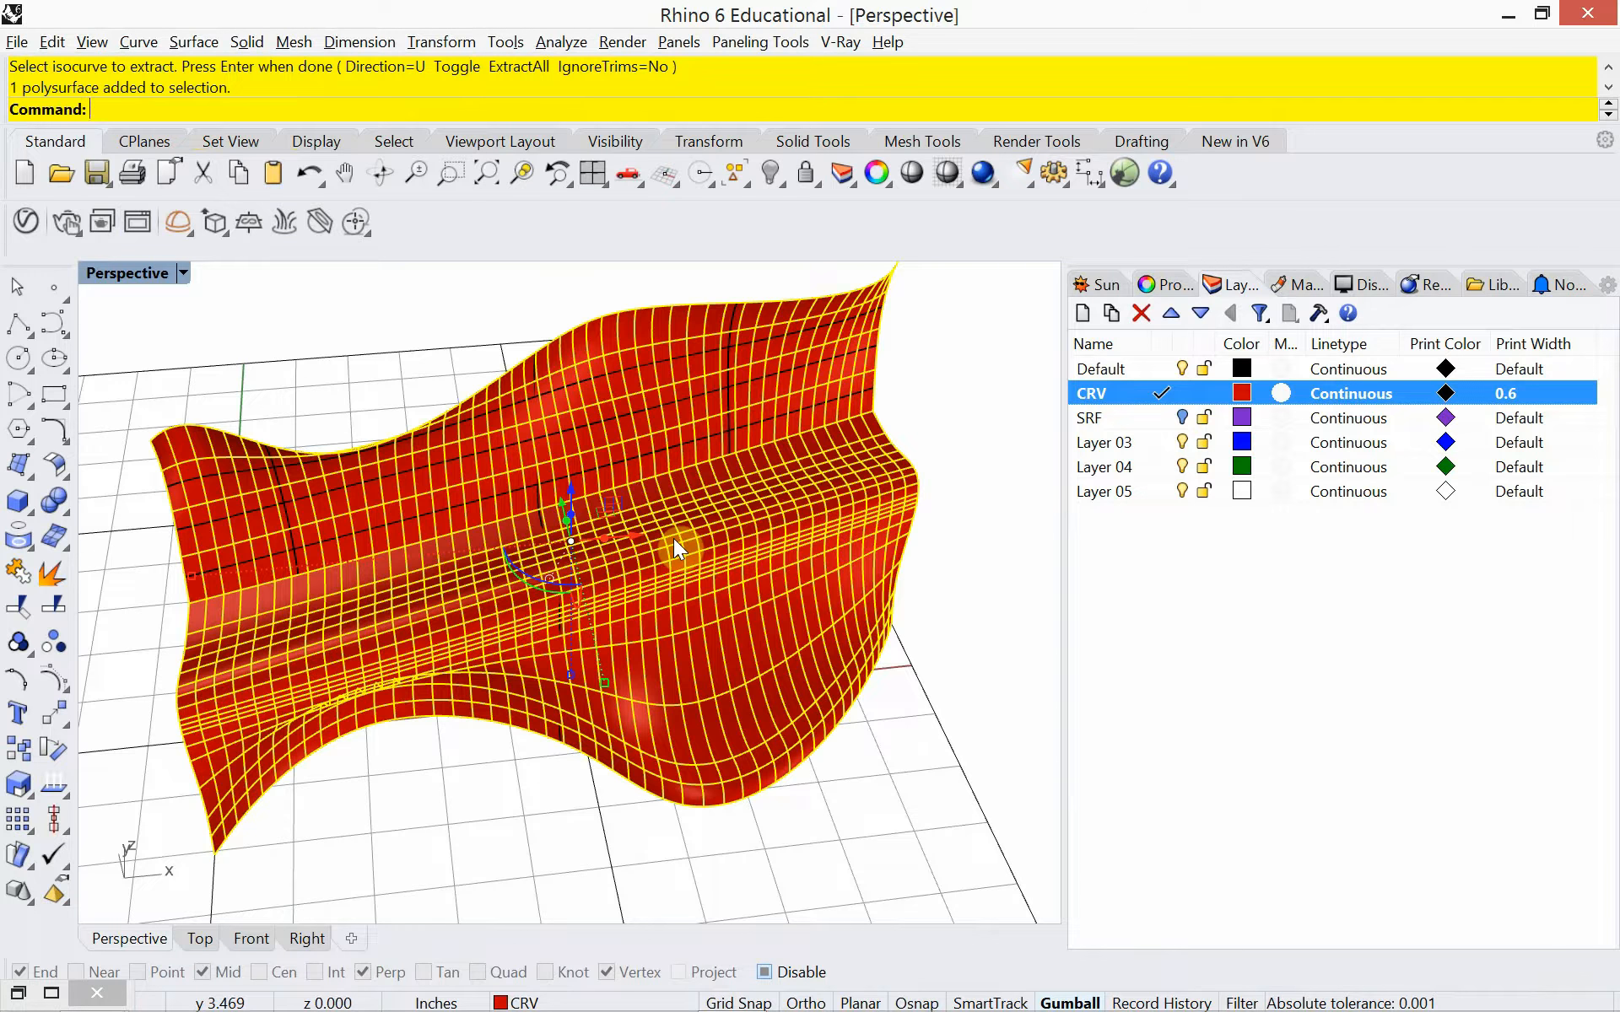
pyautogui.press('Delete')
pyautogui.press('Delete')
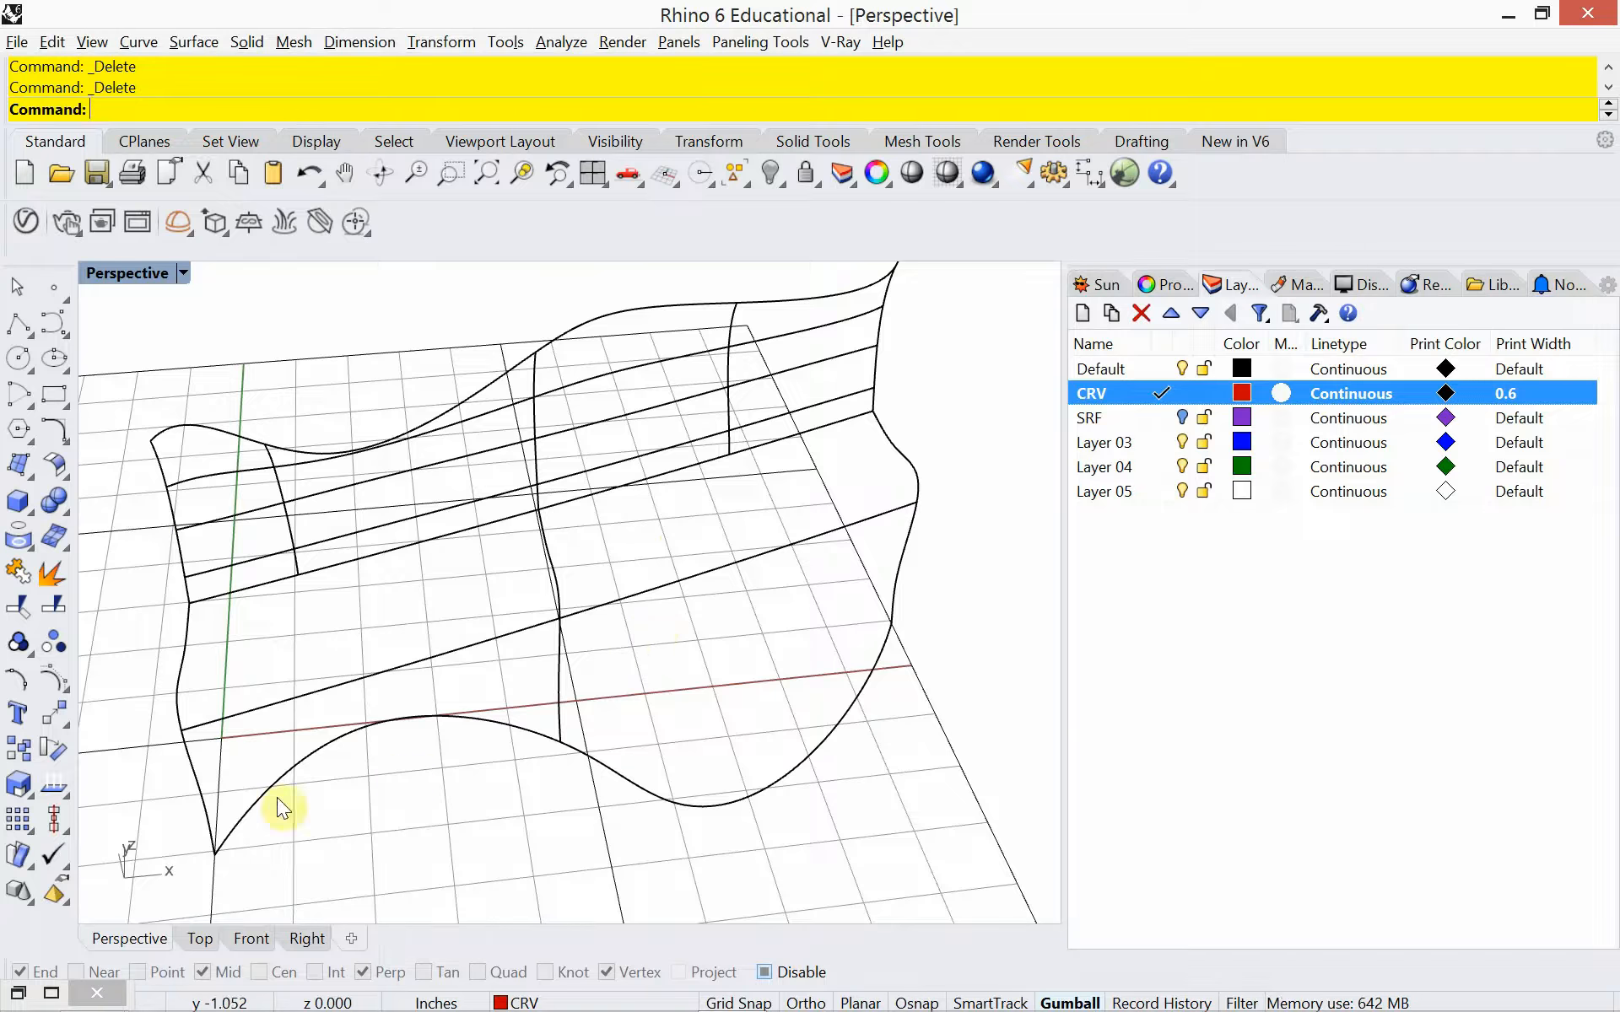
pyautogui.moveTo(132, 895); pyautogui.dragTo(983, 322)
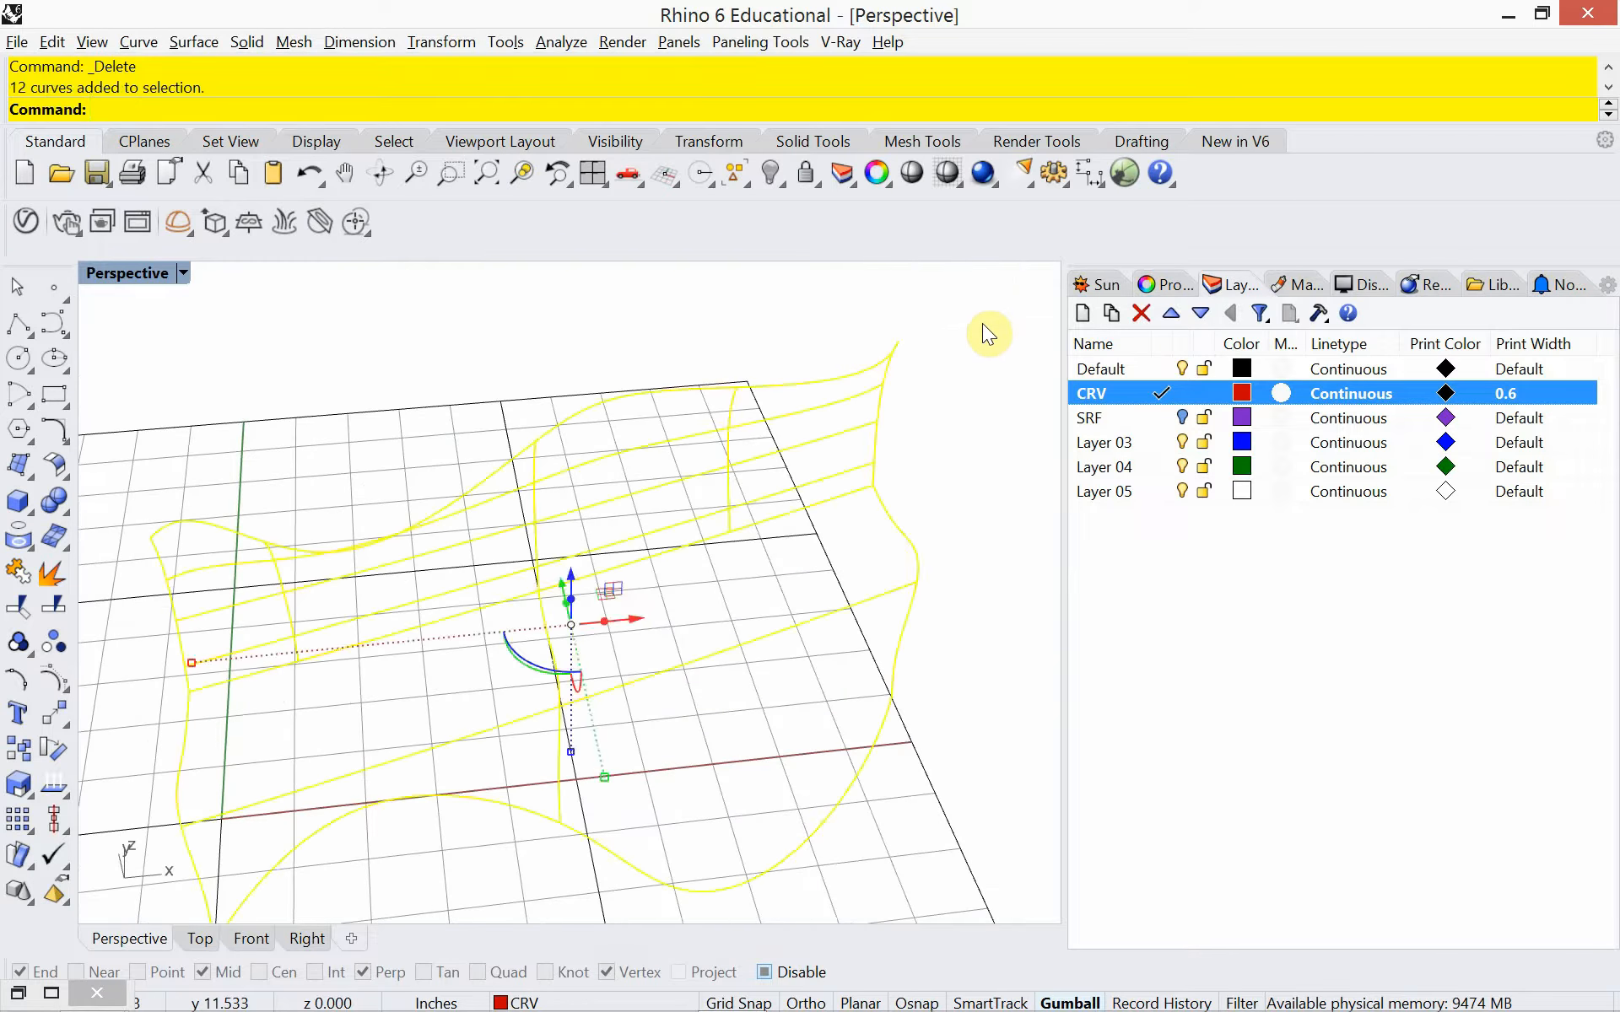
pyautogui.press('Delete')
pyautogui.write('Show')
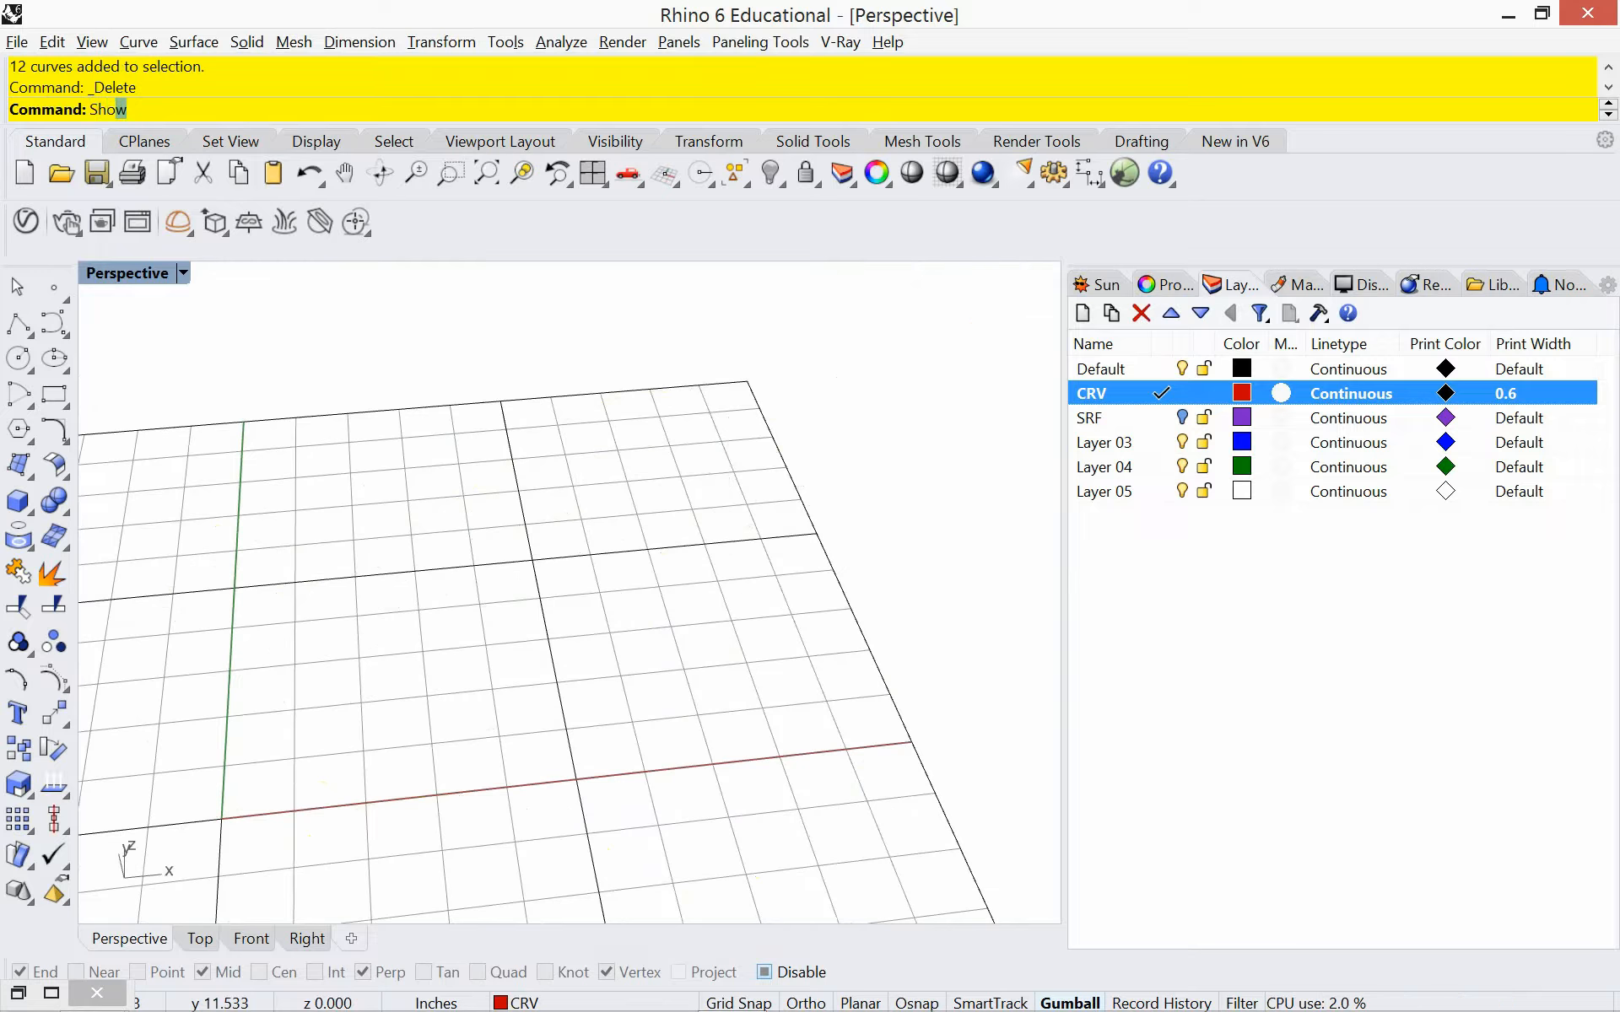
pyautogui.press('Return')
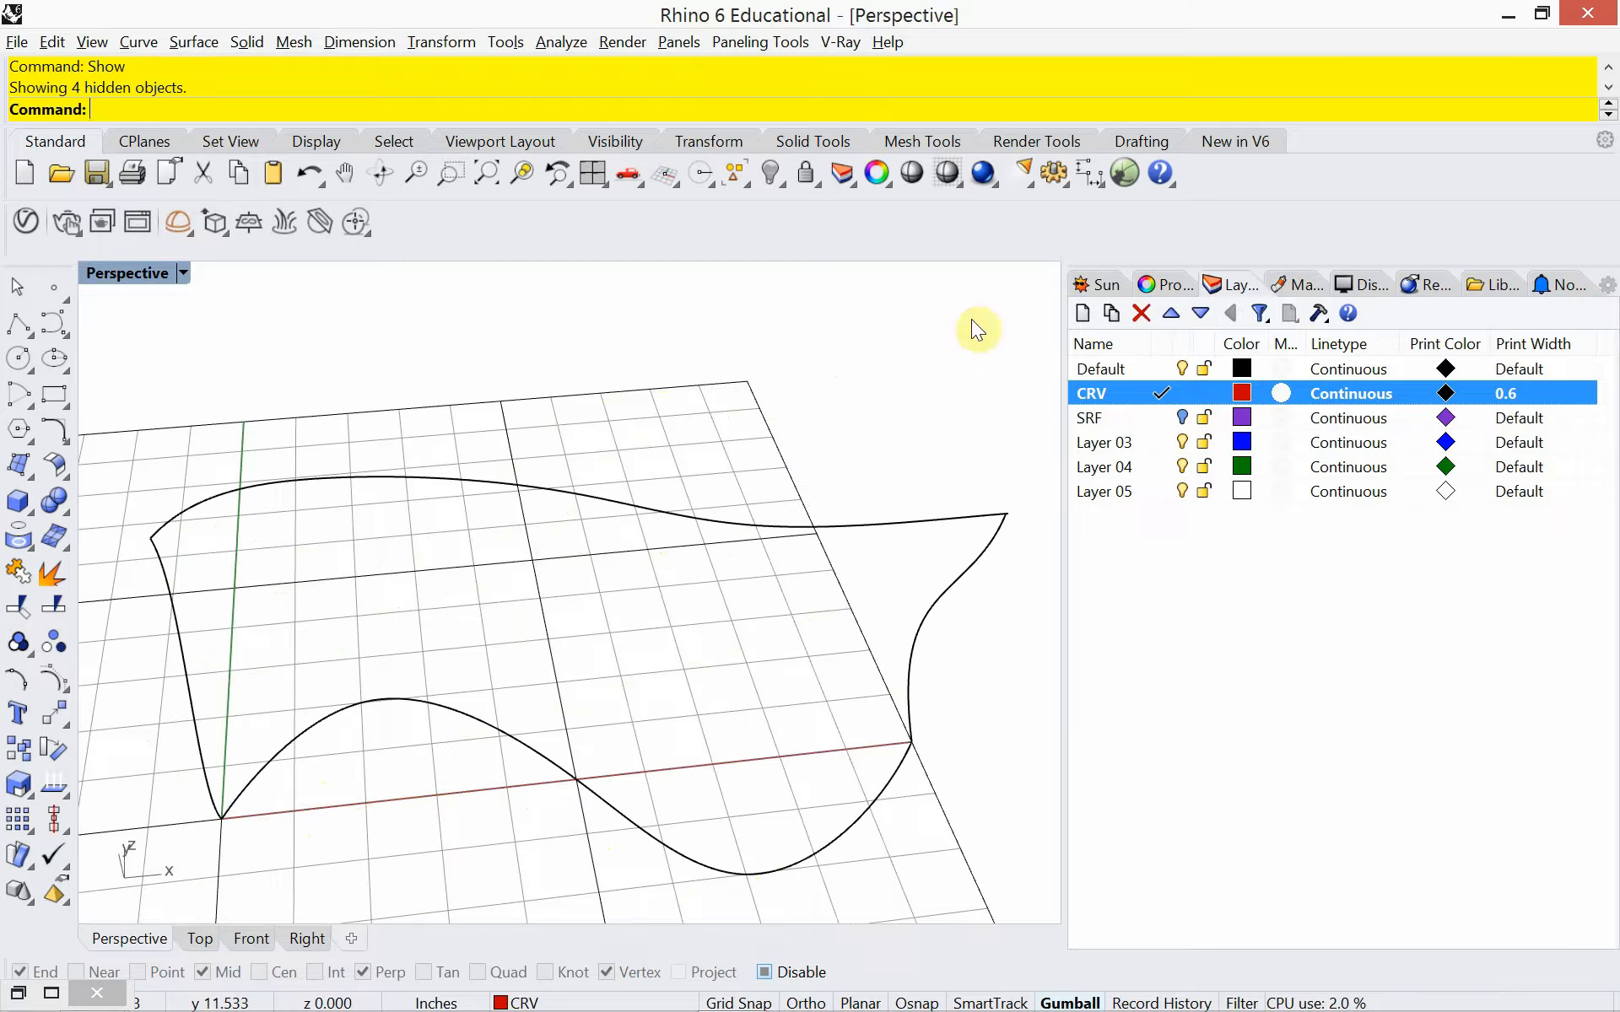
# Set the perspective view to Rendered display and create an EdgeSrf surface from the four boundary curves
pyautogui.click(181, 271)
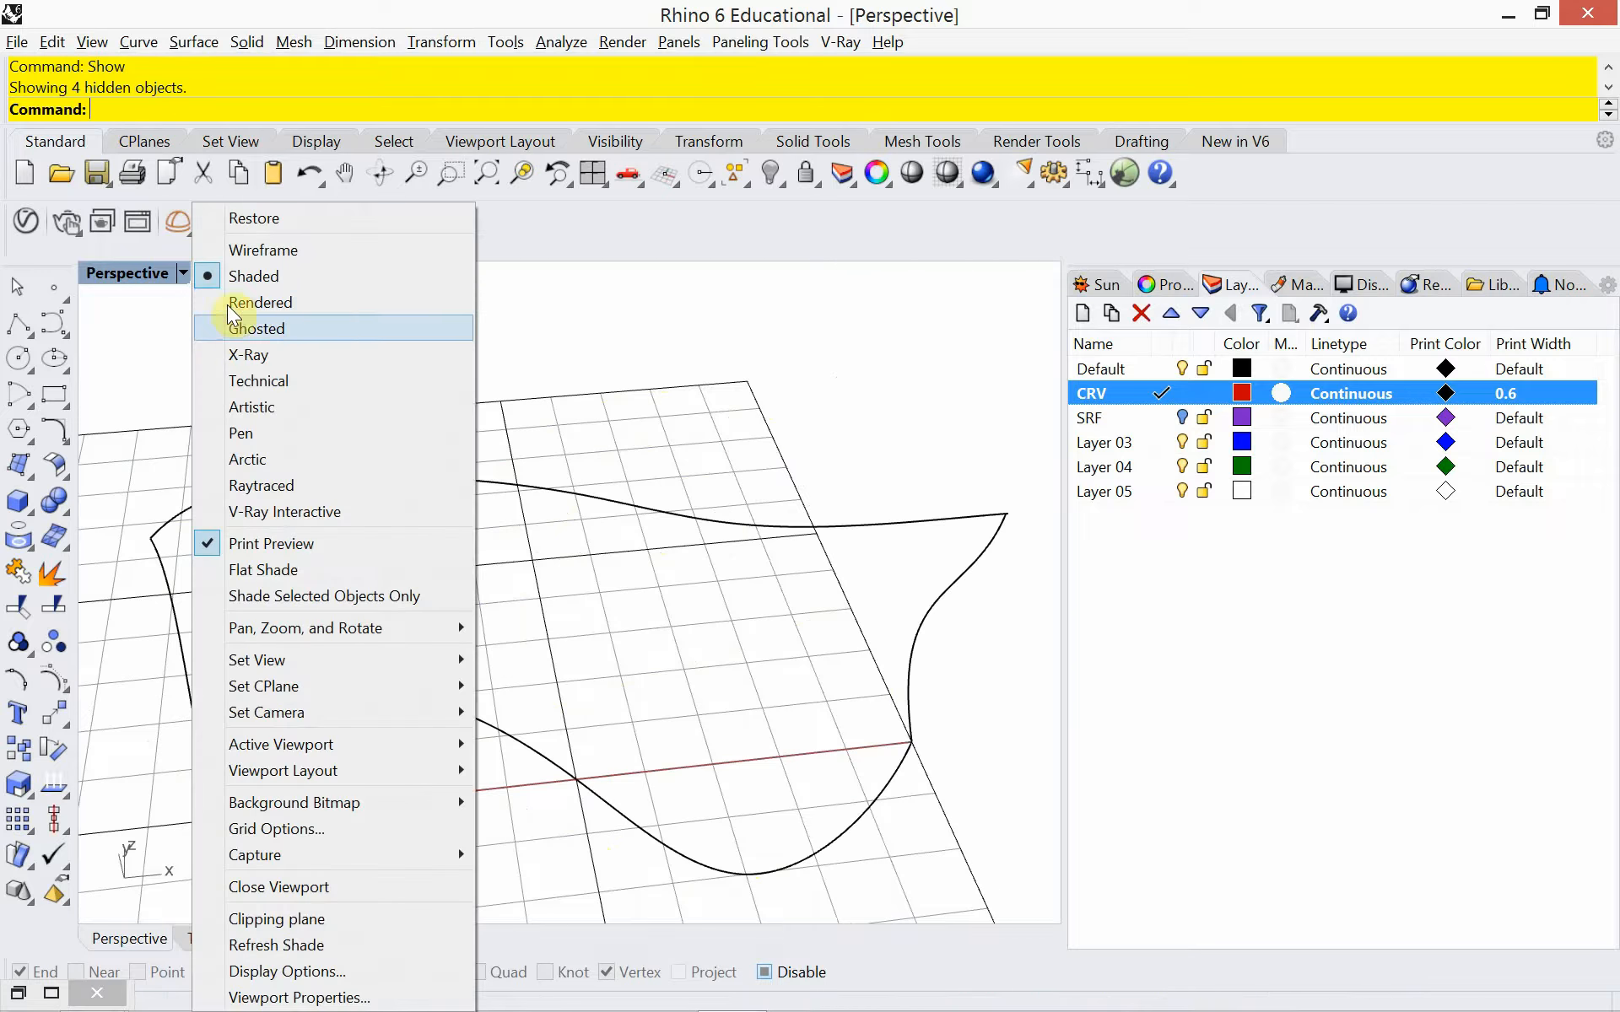
pyautogui.click(225, 303)
pyautogui.moveTo(311, 550); pyautogui.dragTo(361, 528, button='right')
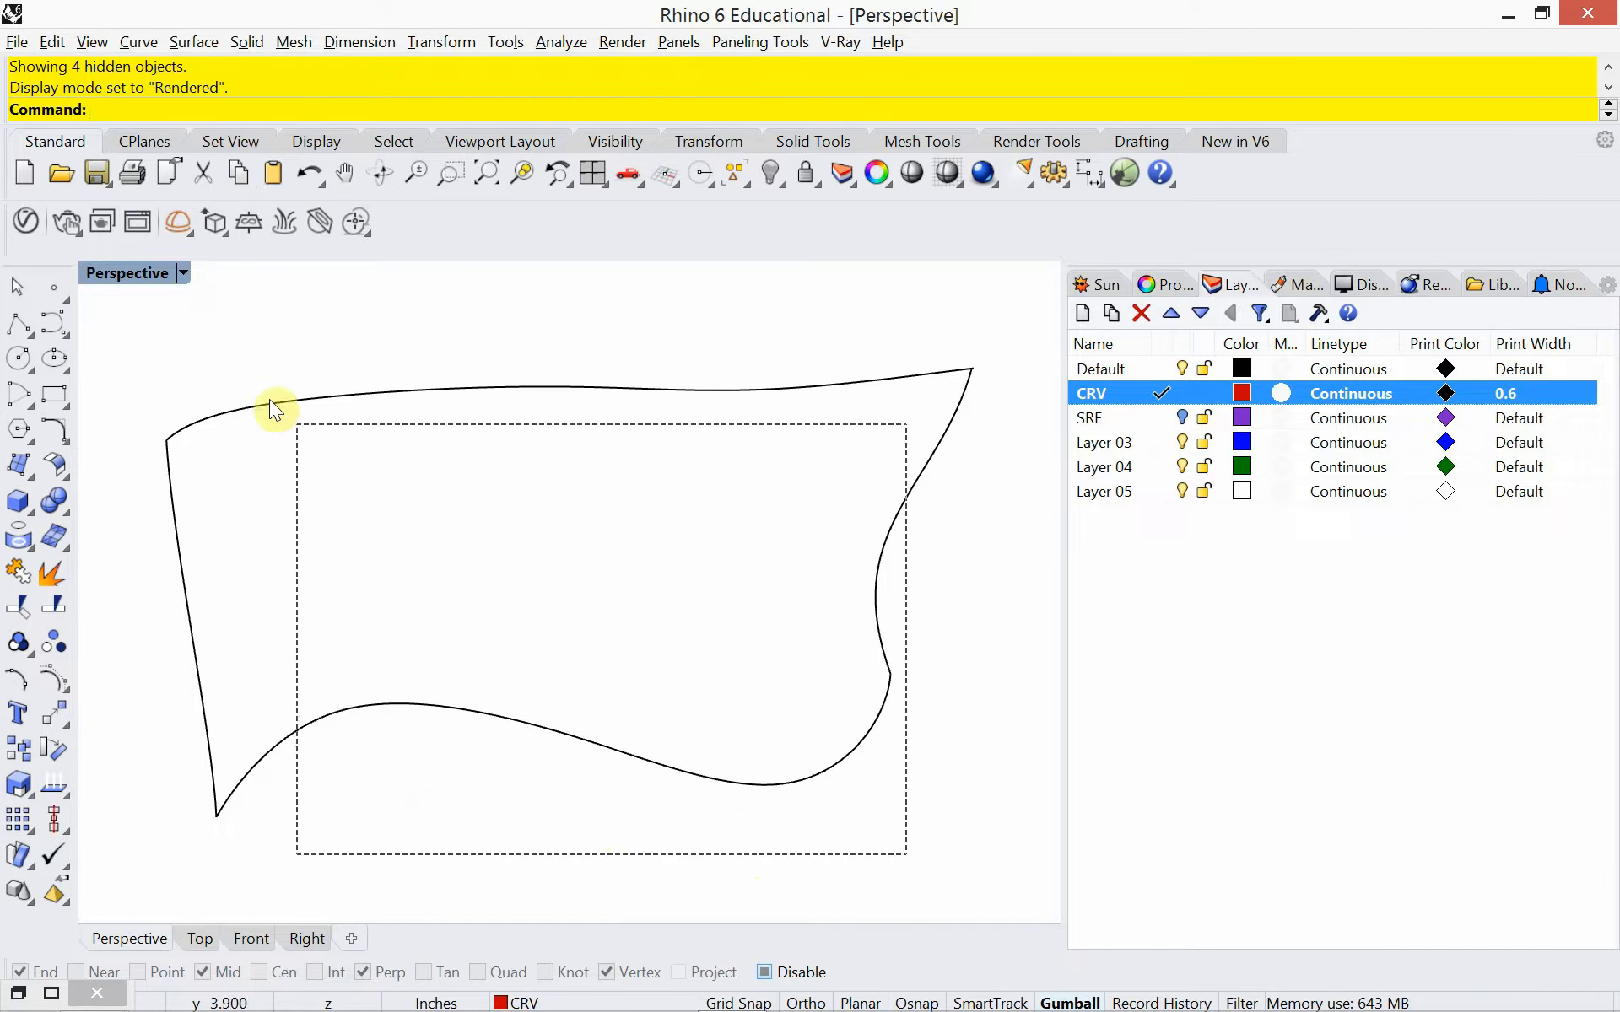
pyautogui.moveTo(205, 341); pyautogui.dragTo(208, 342)
pyautogui.write('EdgeSrf')
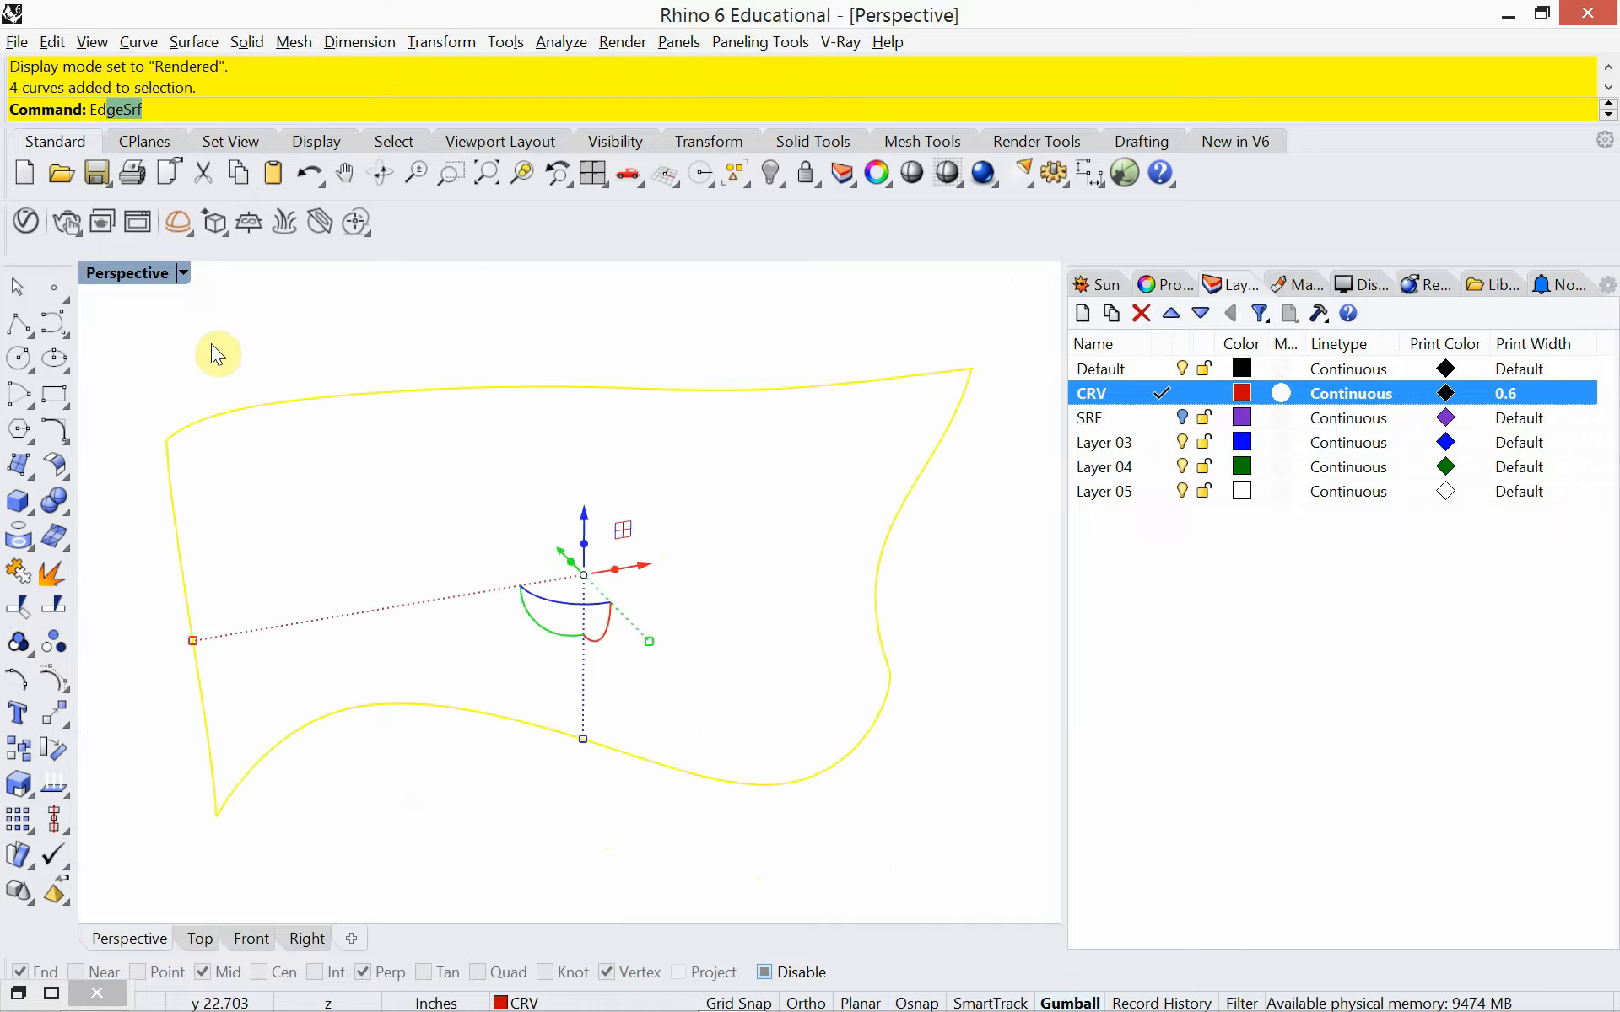
pyautogui.press('Return')
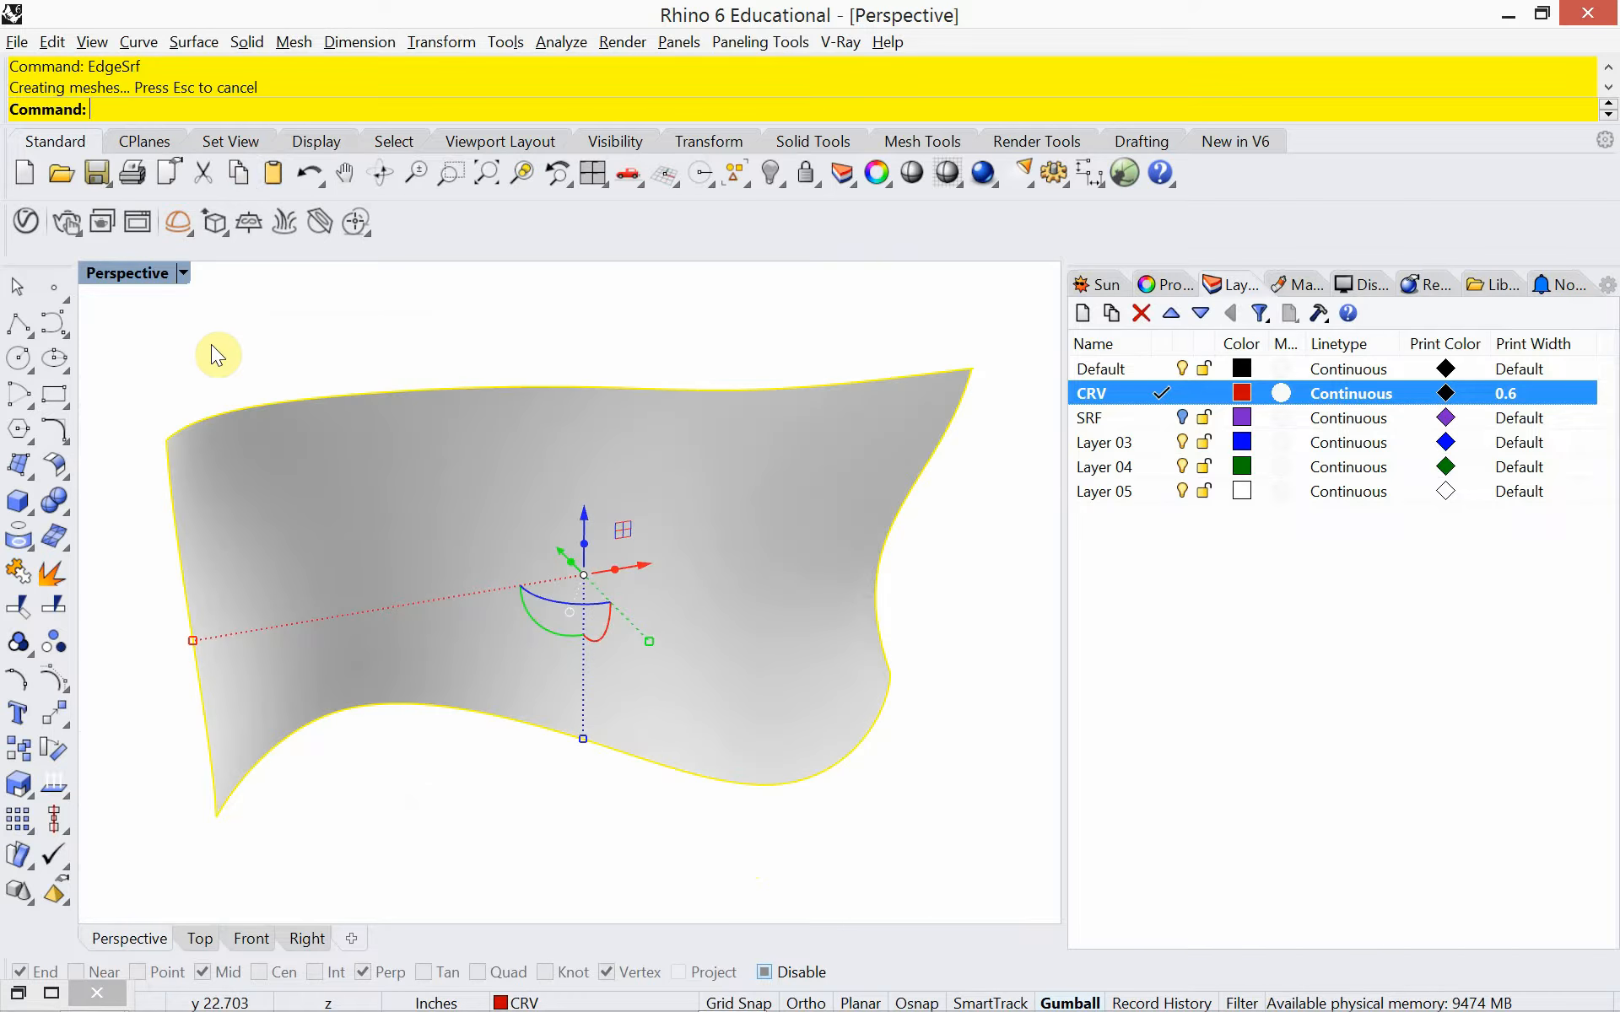
# Extract four U-direction isocurves spaced along the length of the new edge surface
pyautogui.write('Ex')
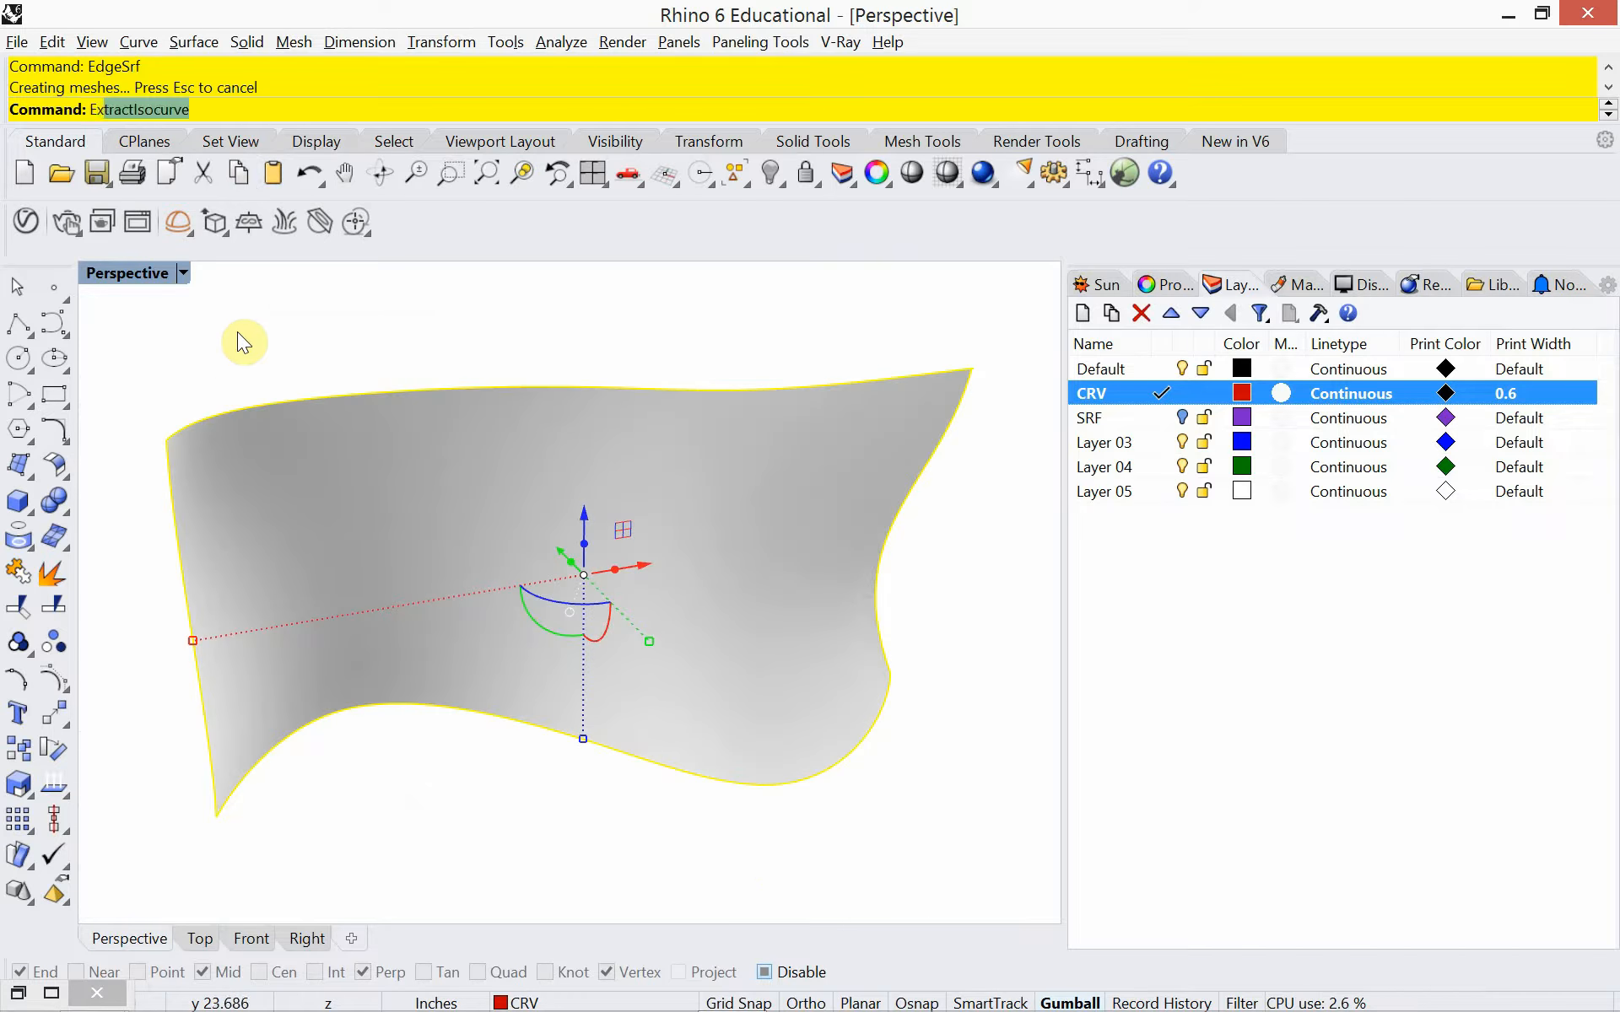
pyautogui.write('tr')
pyautogui.press('Return')
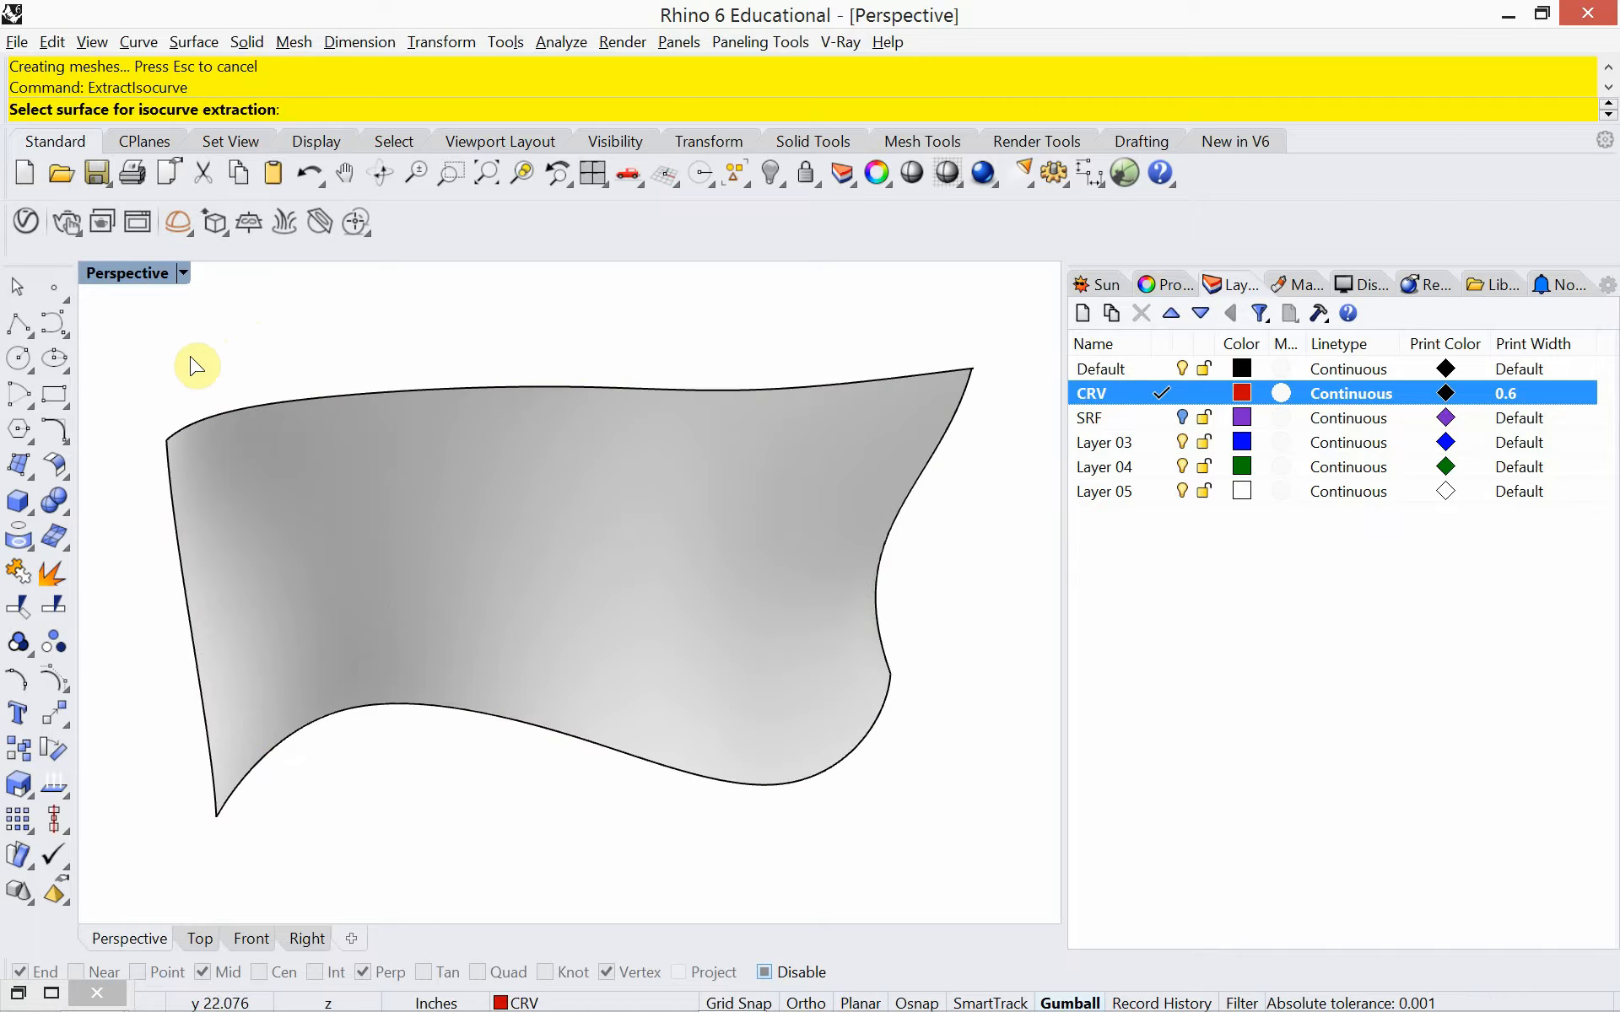
pyautogui.click(284, 518)
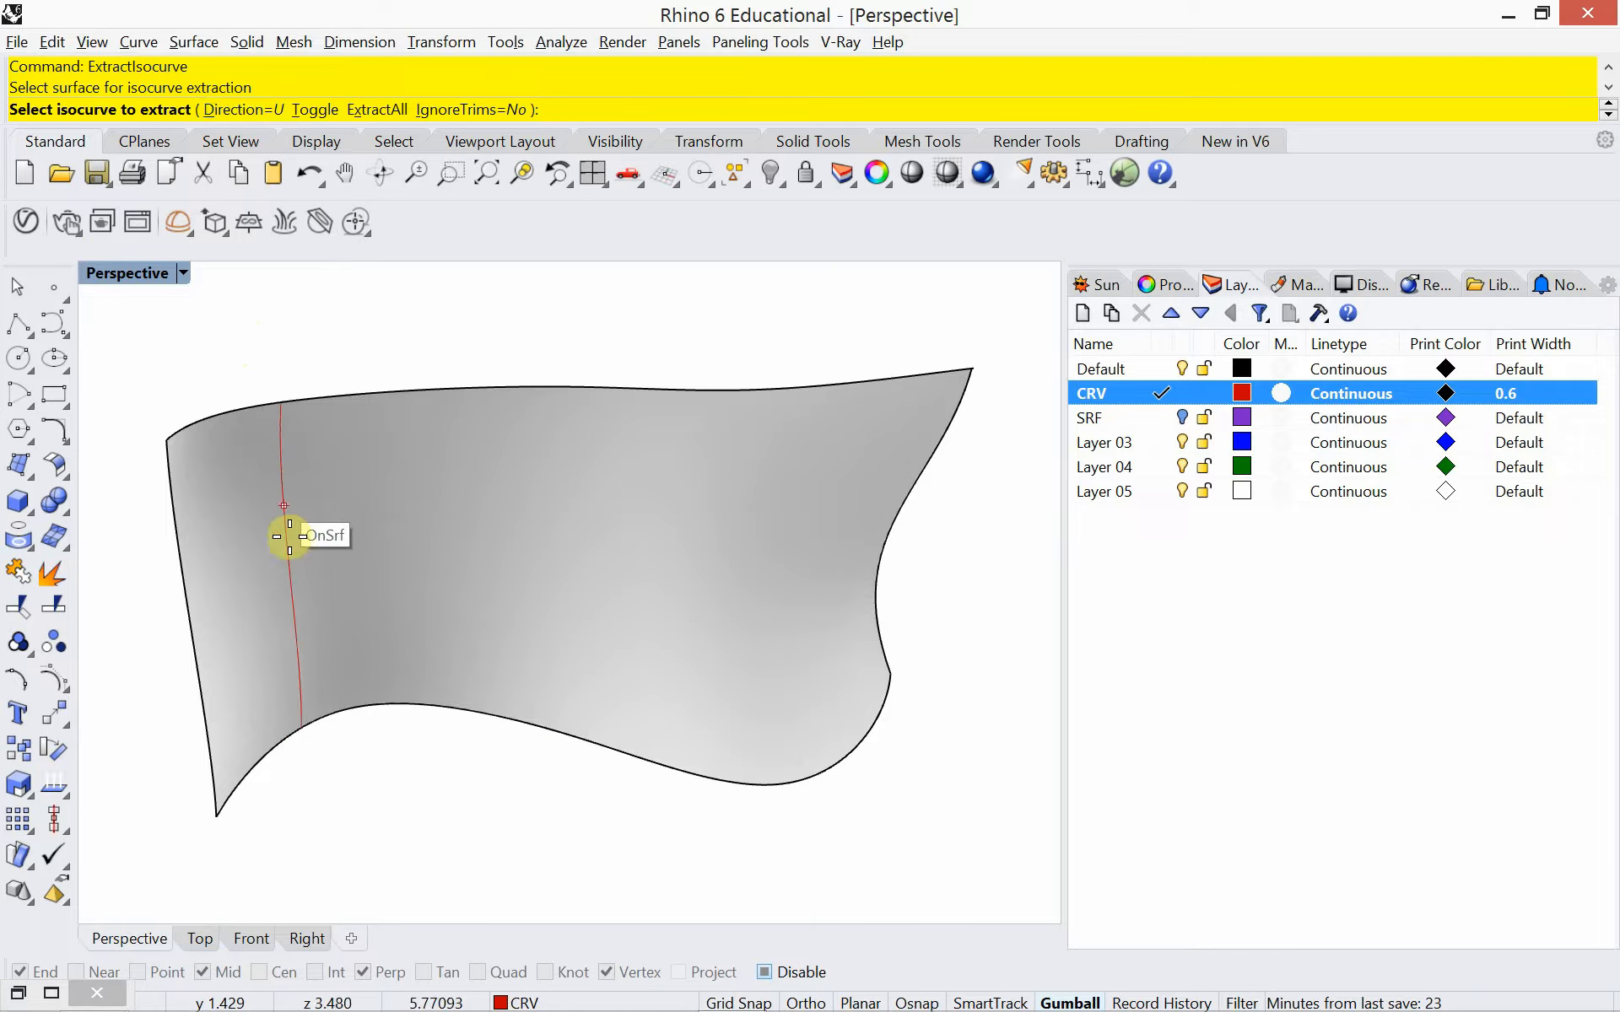
pyautogui.click(288, 537)
pyautogui.click(534, 568)
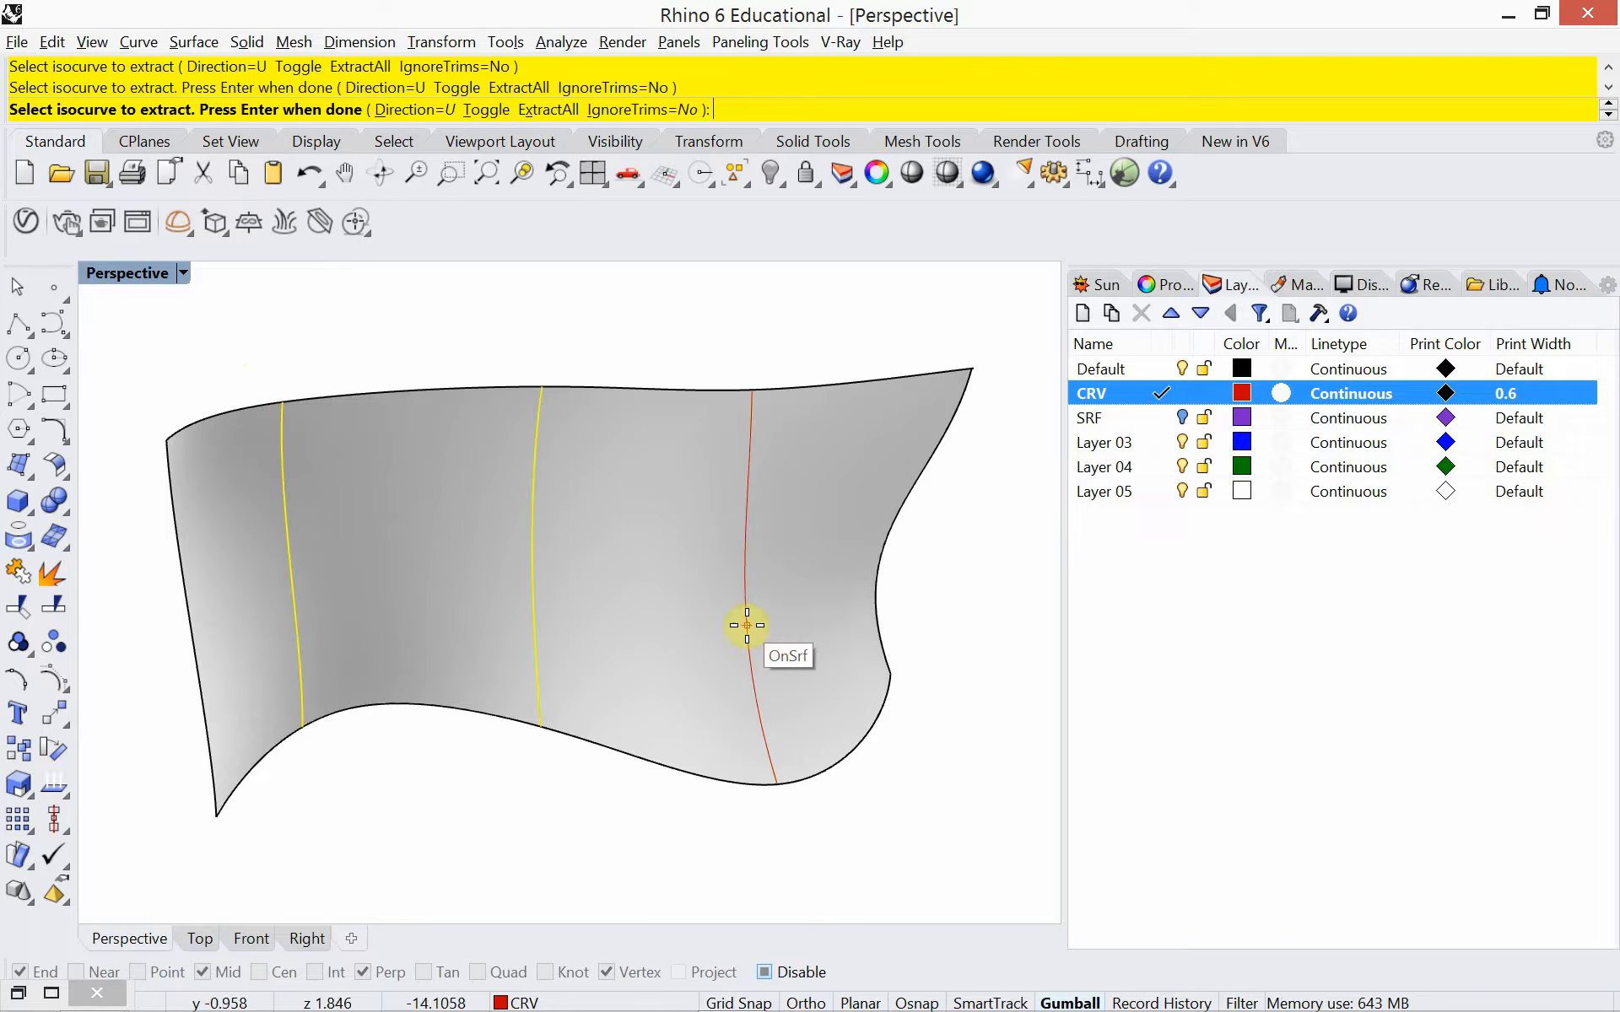
pyautogui.click(746, 625)
pyautogui.click(833, 616)
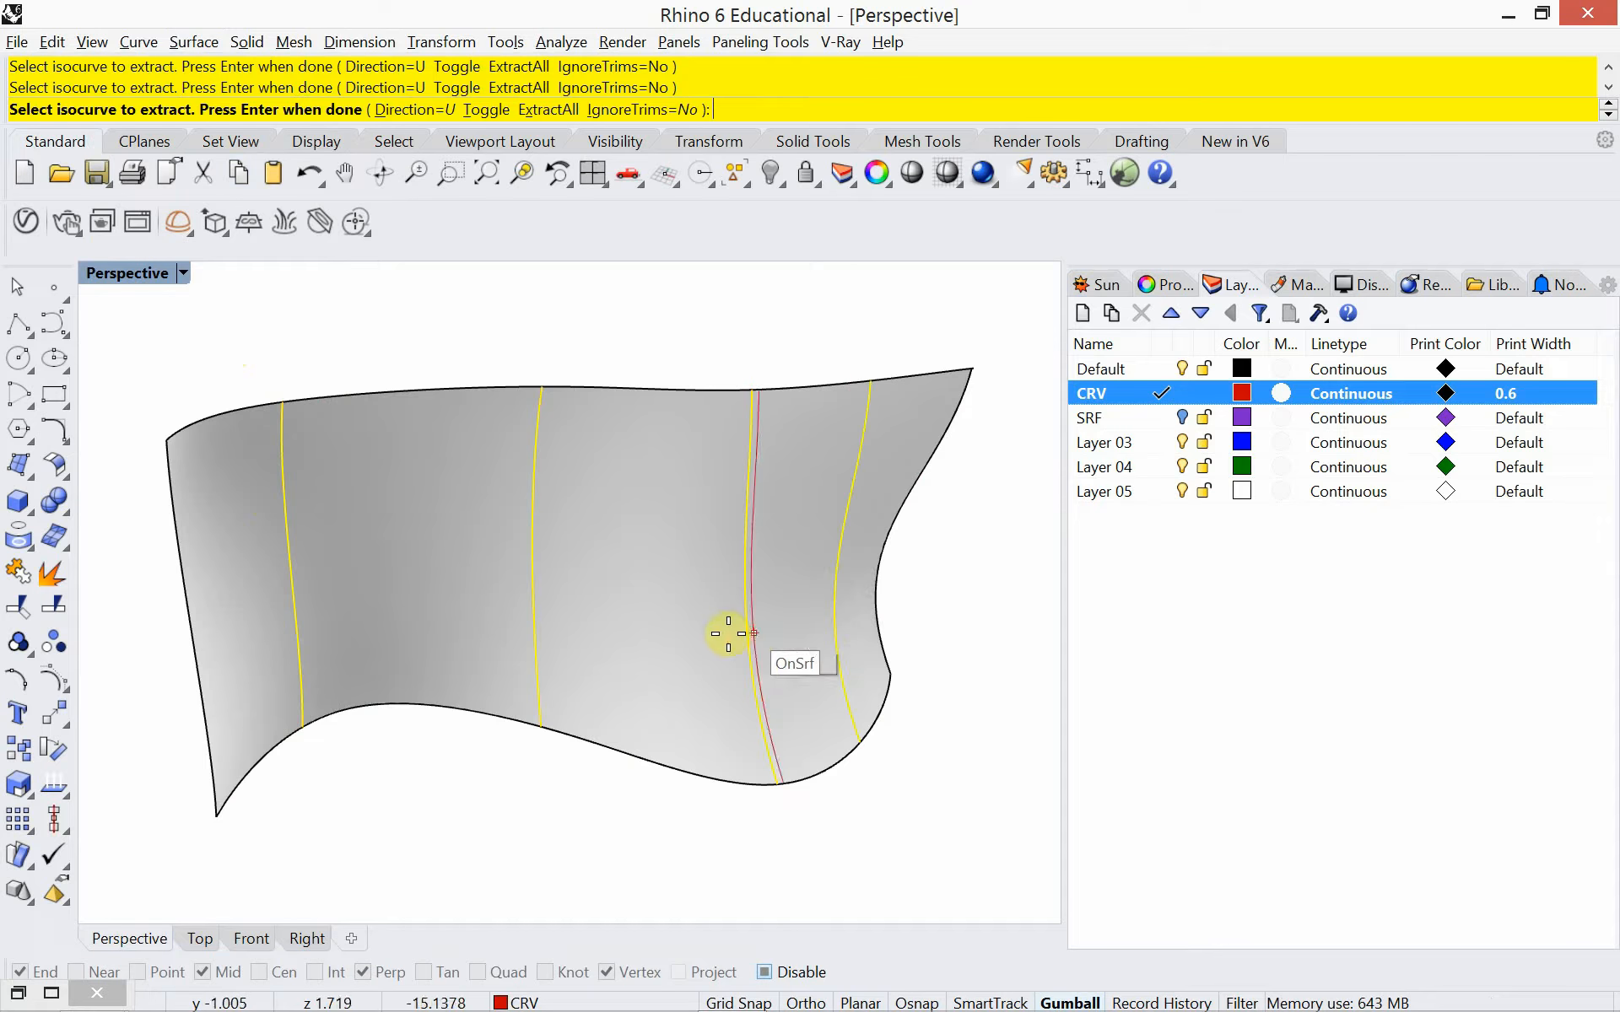
pyautogui.press('Return')
pyautogui.press('Return')
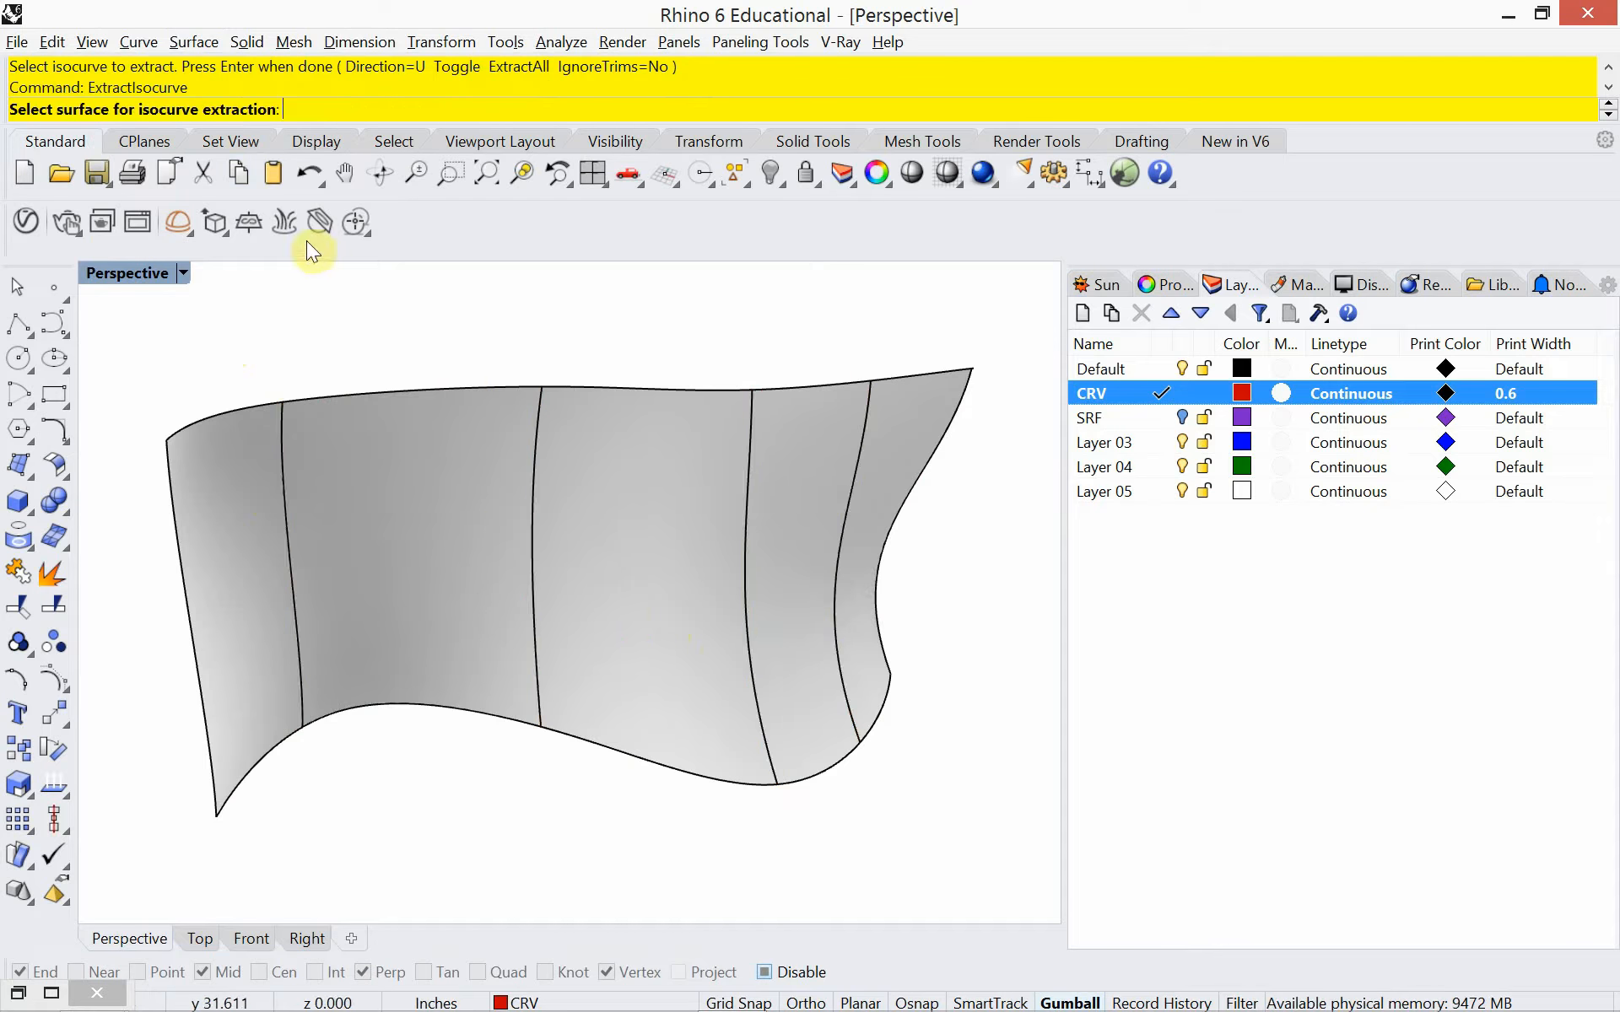
# Toggle isocurve extraction to the V direction, extract three lengthwise isocurves at different heights on the surface, and clear the selection
pyautogui.click(357, 451)
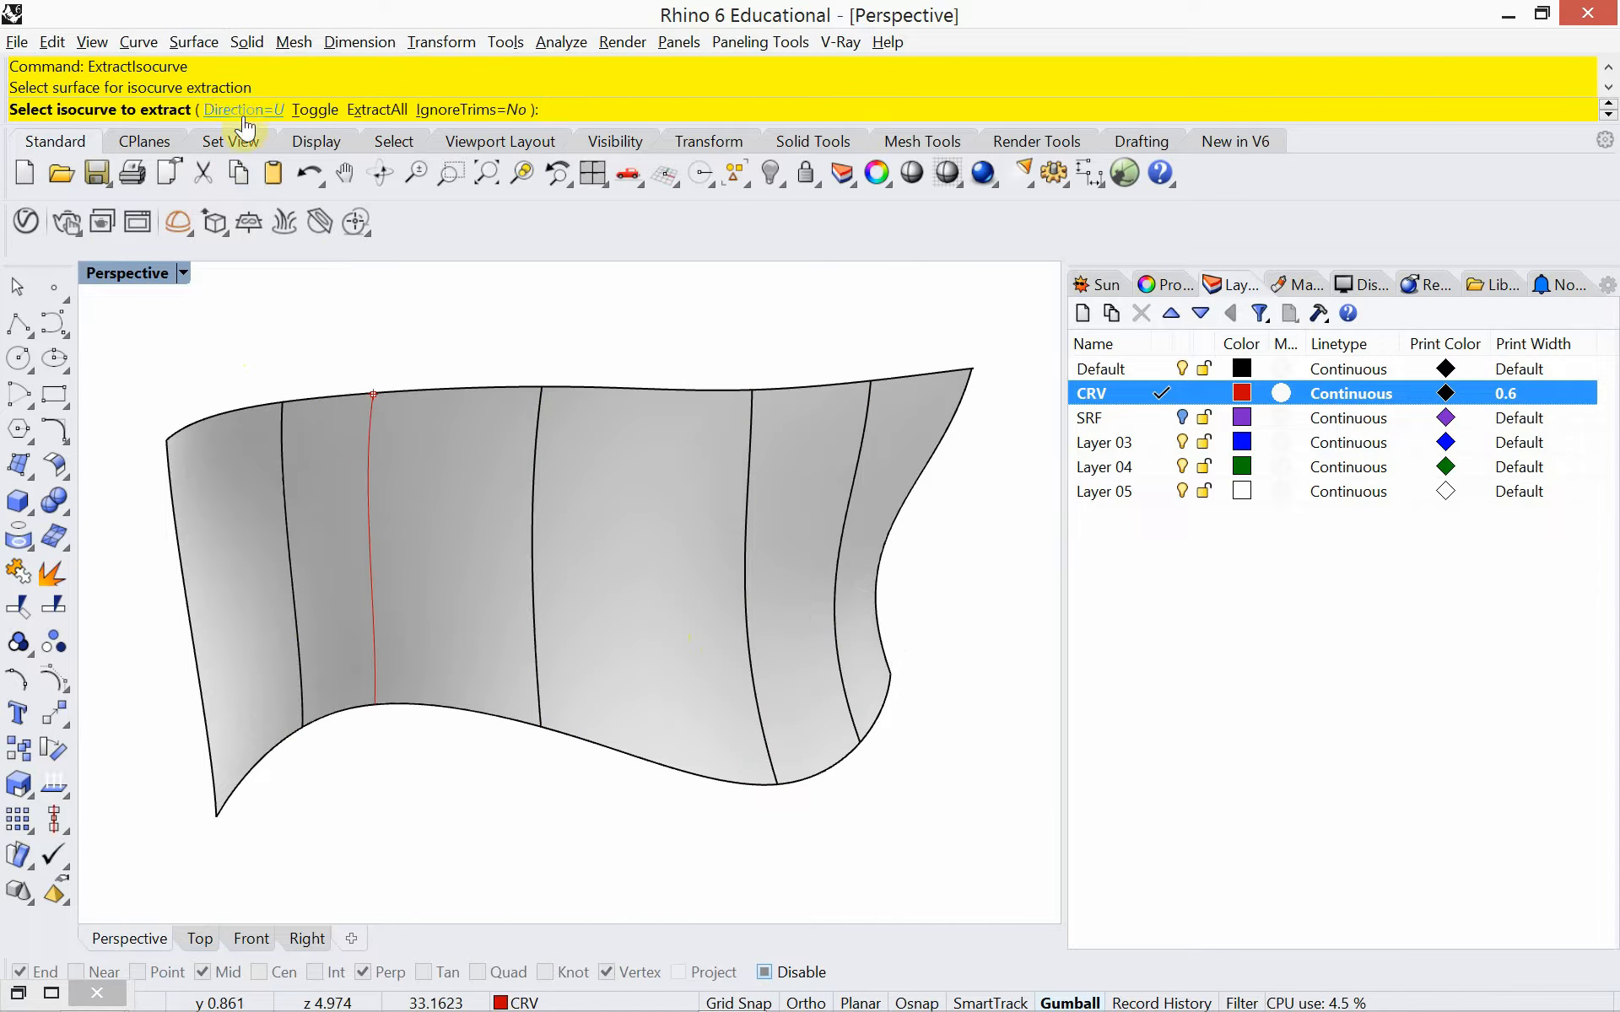
pyautogui.click(315, 110)
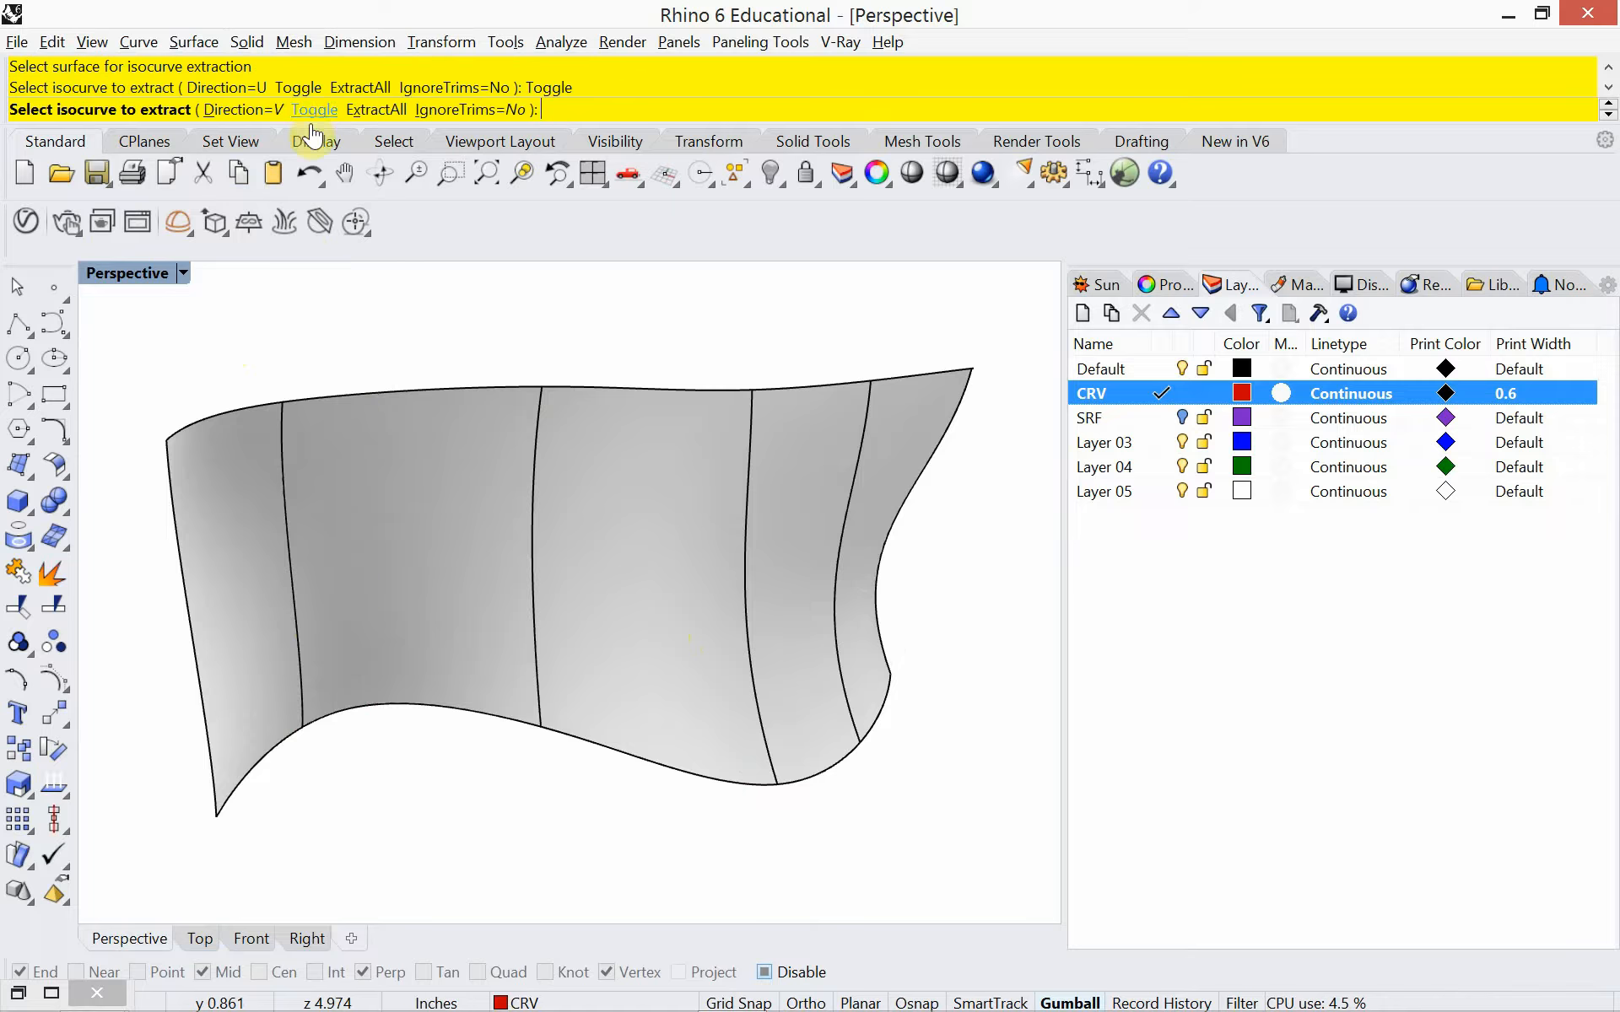
pyautogui.click(426, 644)
pyautogui.click(432, 545)
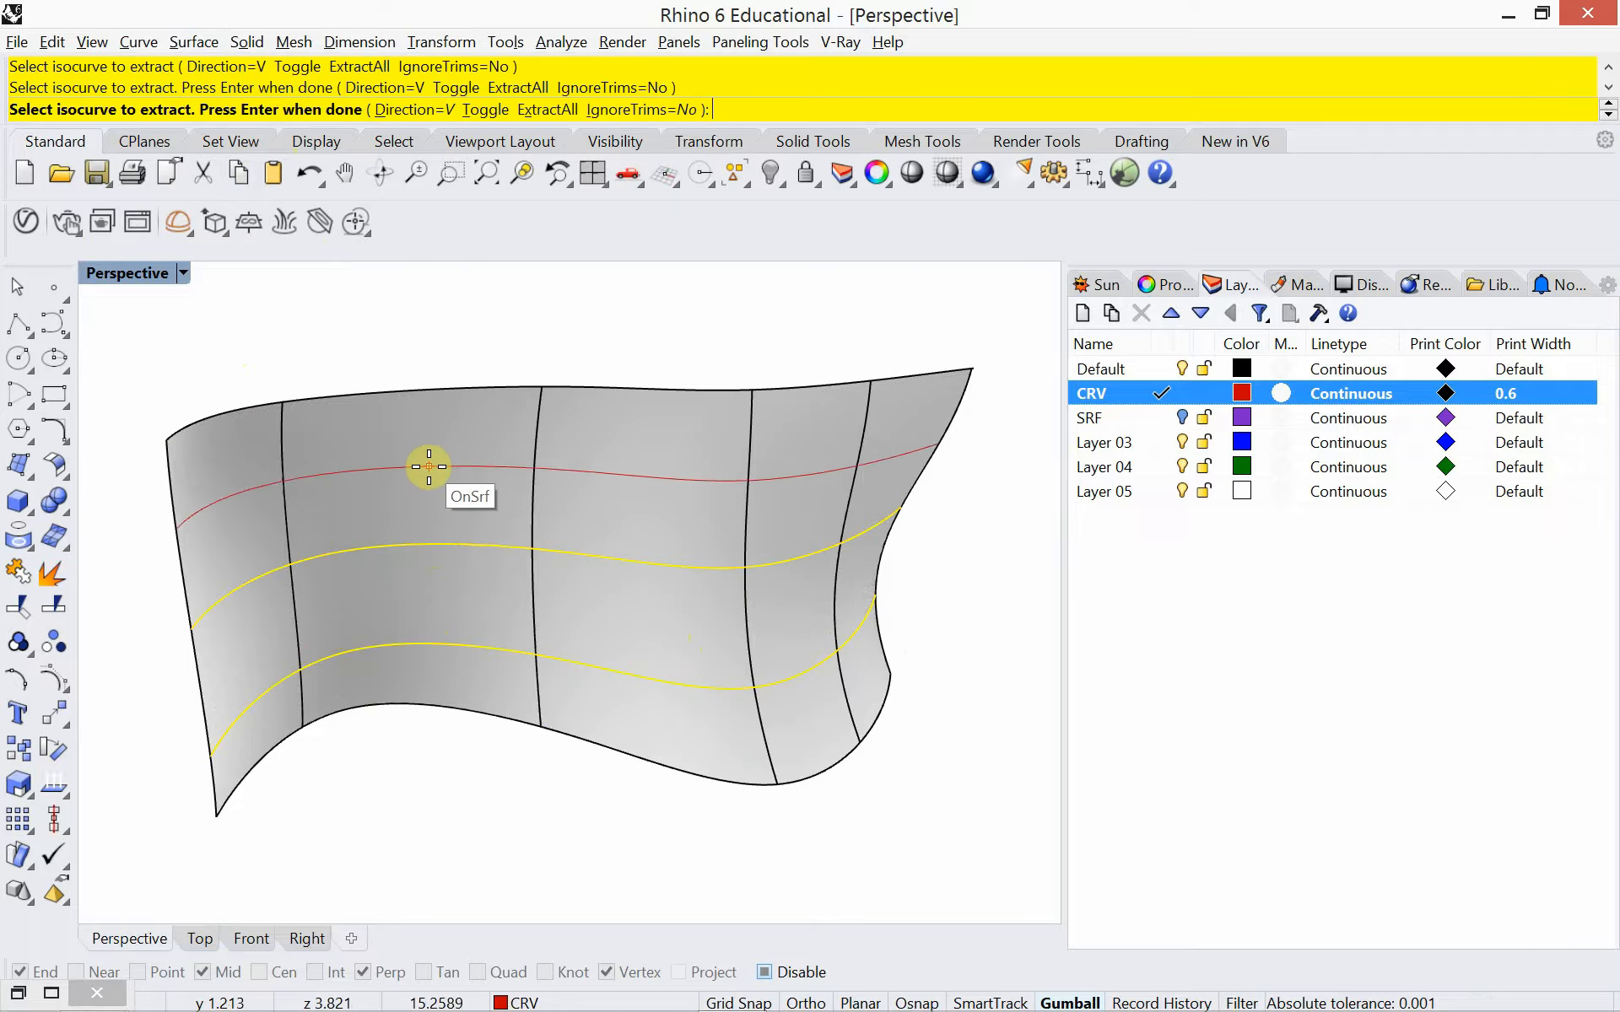
pyautogui.click(429, 466)
pyautogui.press('Return')
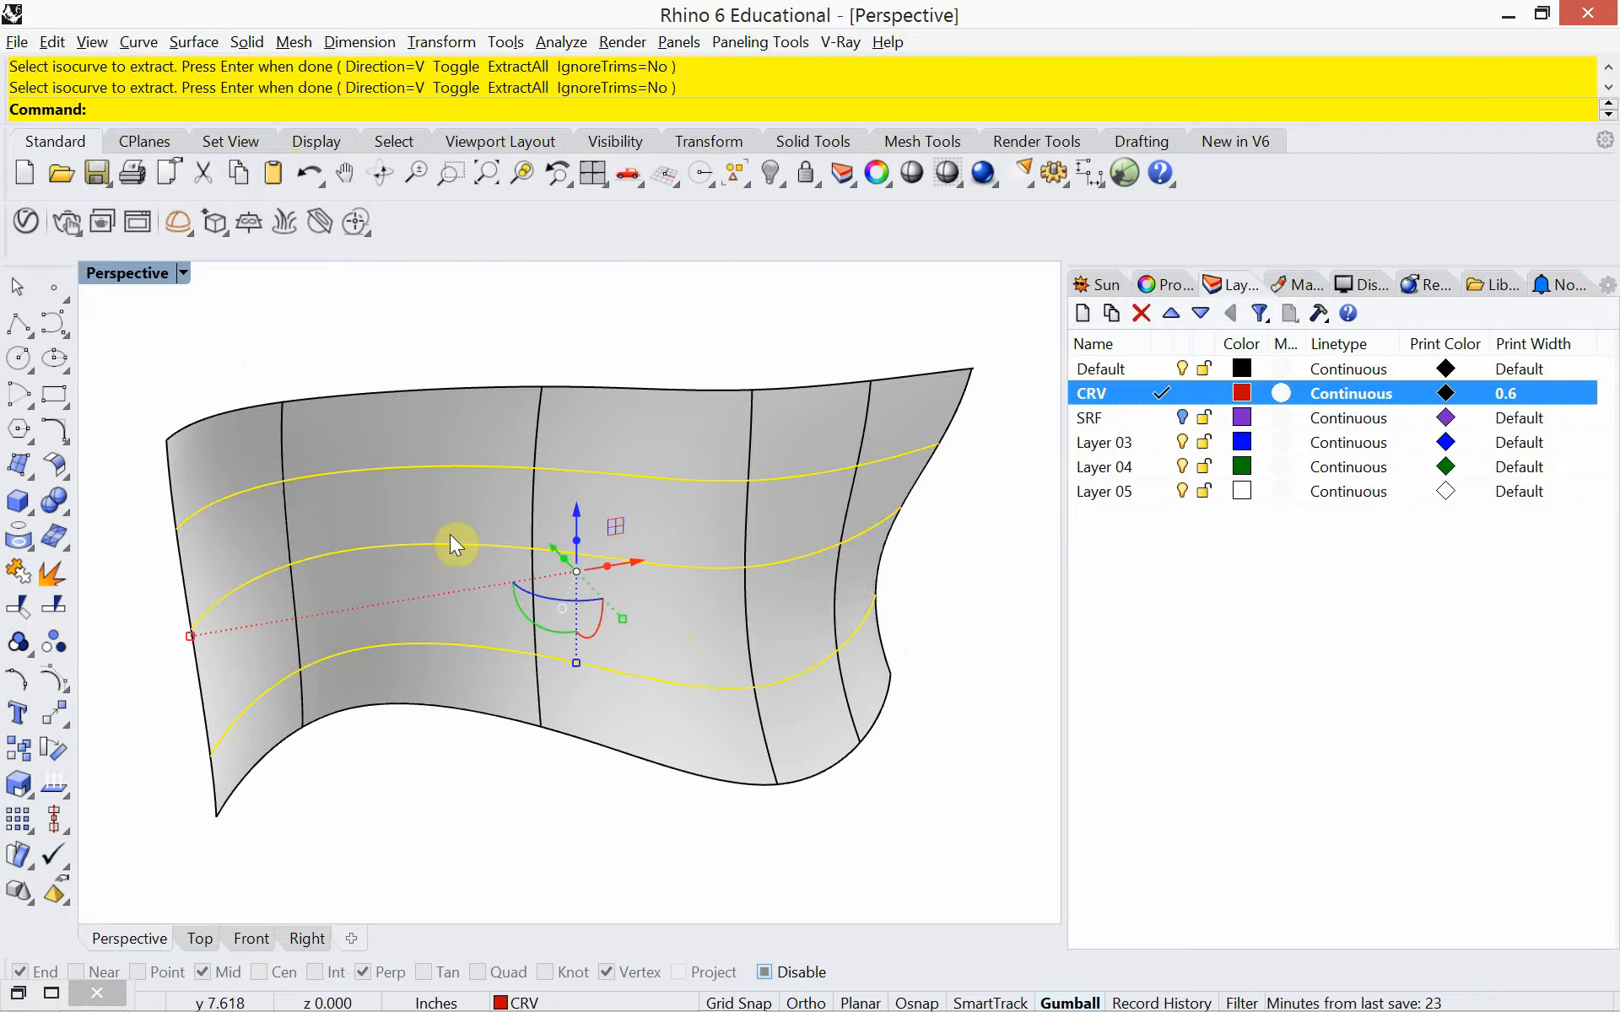
pyautogui.press('Escape')
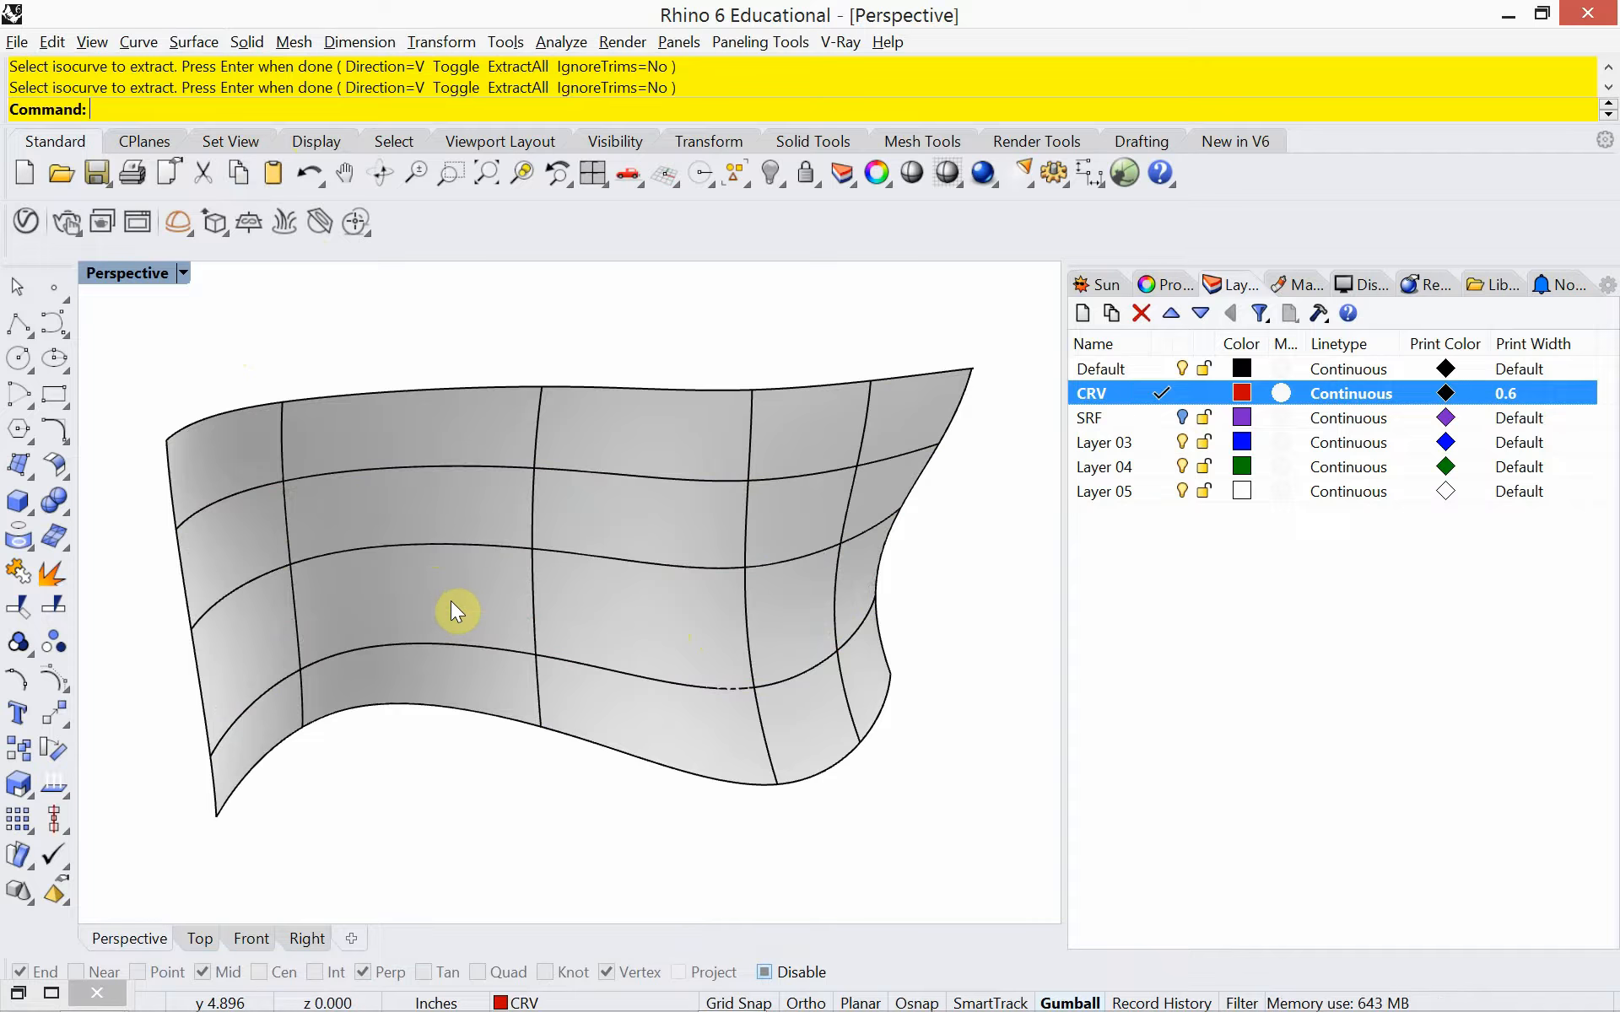
# Check the print preview of the rendered surface in Print Setup, and close it without printing
pyautogui.hotkey('ctrl', 'p')
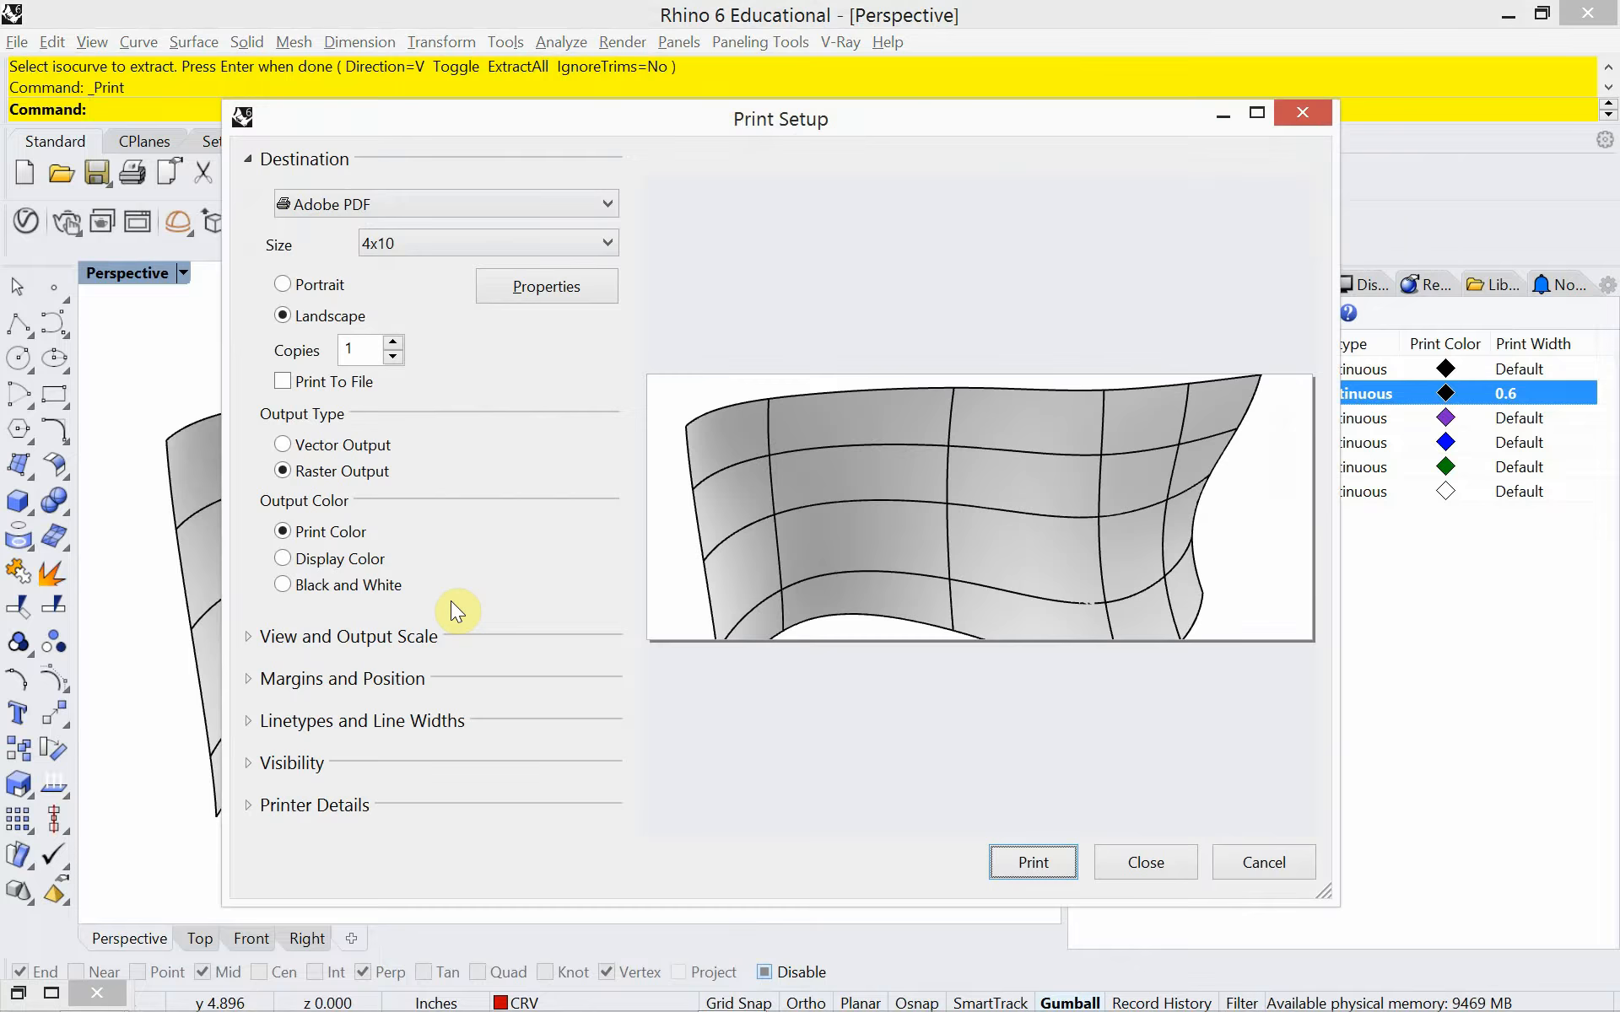
pyautogui.click(1149, 864)
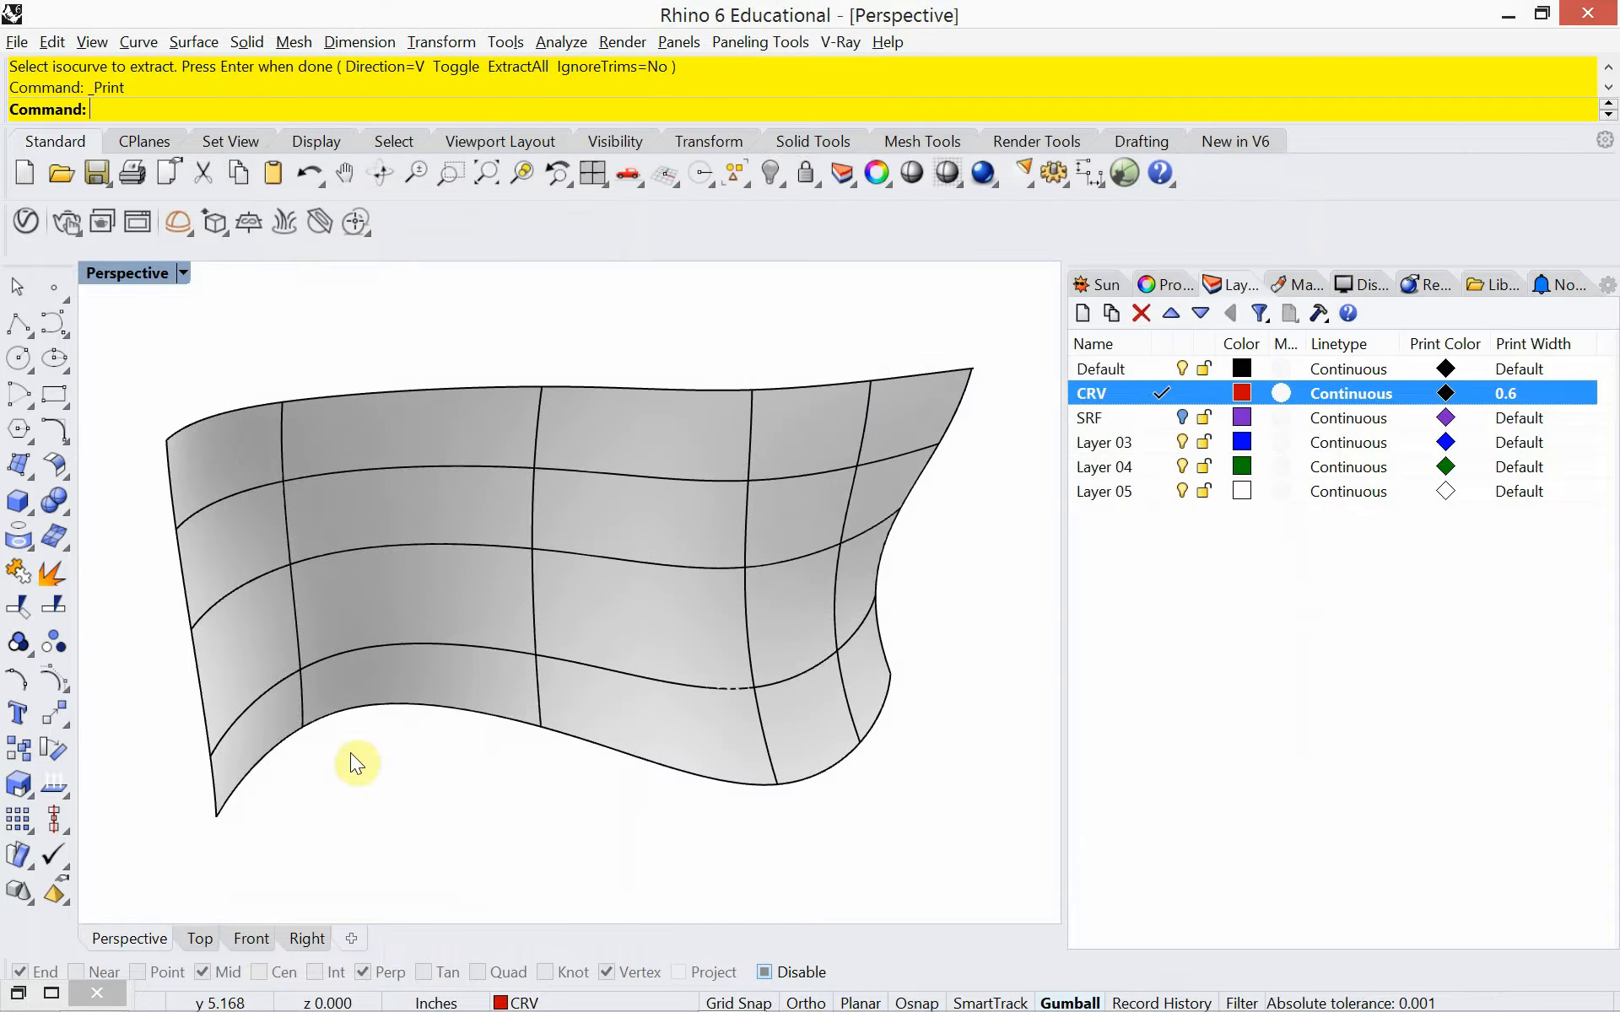
# In the Top view, create a rectangular Plane extending beyond the curved surface on all sides, and return to the Perspective view
pyautogui.click(202, 939)
pyautogui.moveTo(629, 687); pyautogui.dragTo(390, 625, button='right')
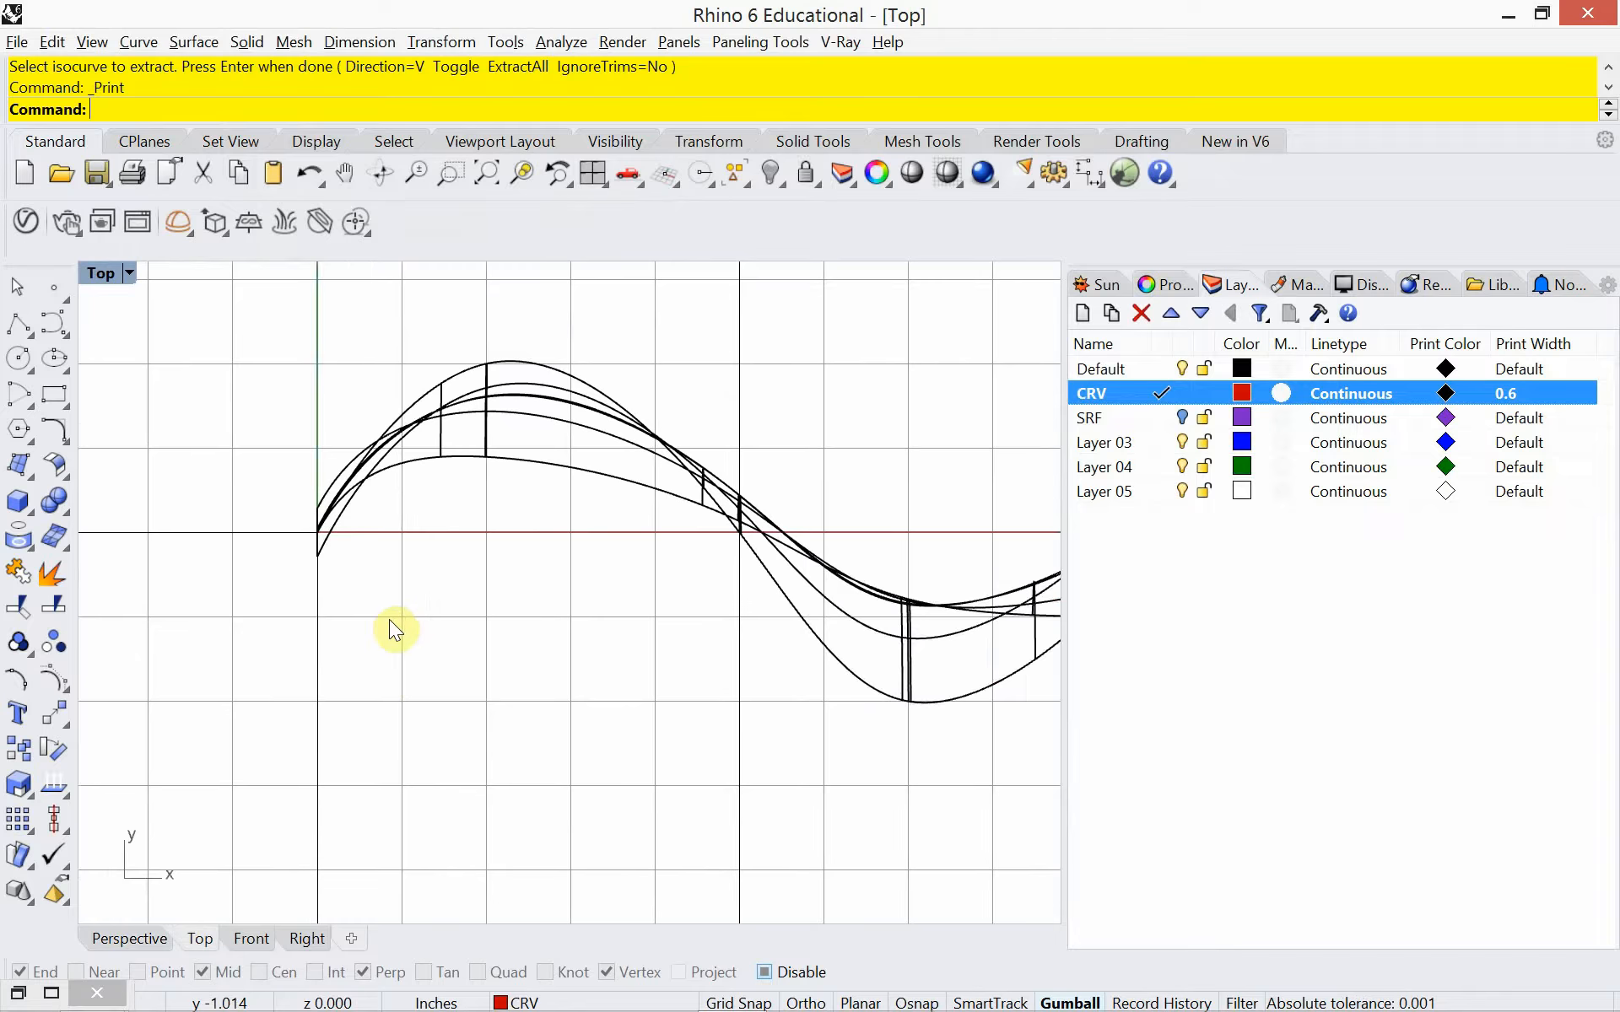
pyautogui.scroll(-3, 439, 640)
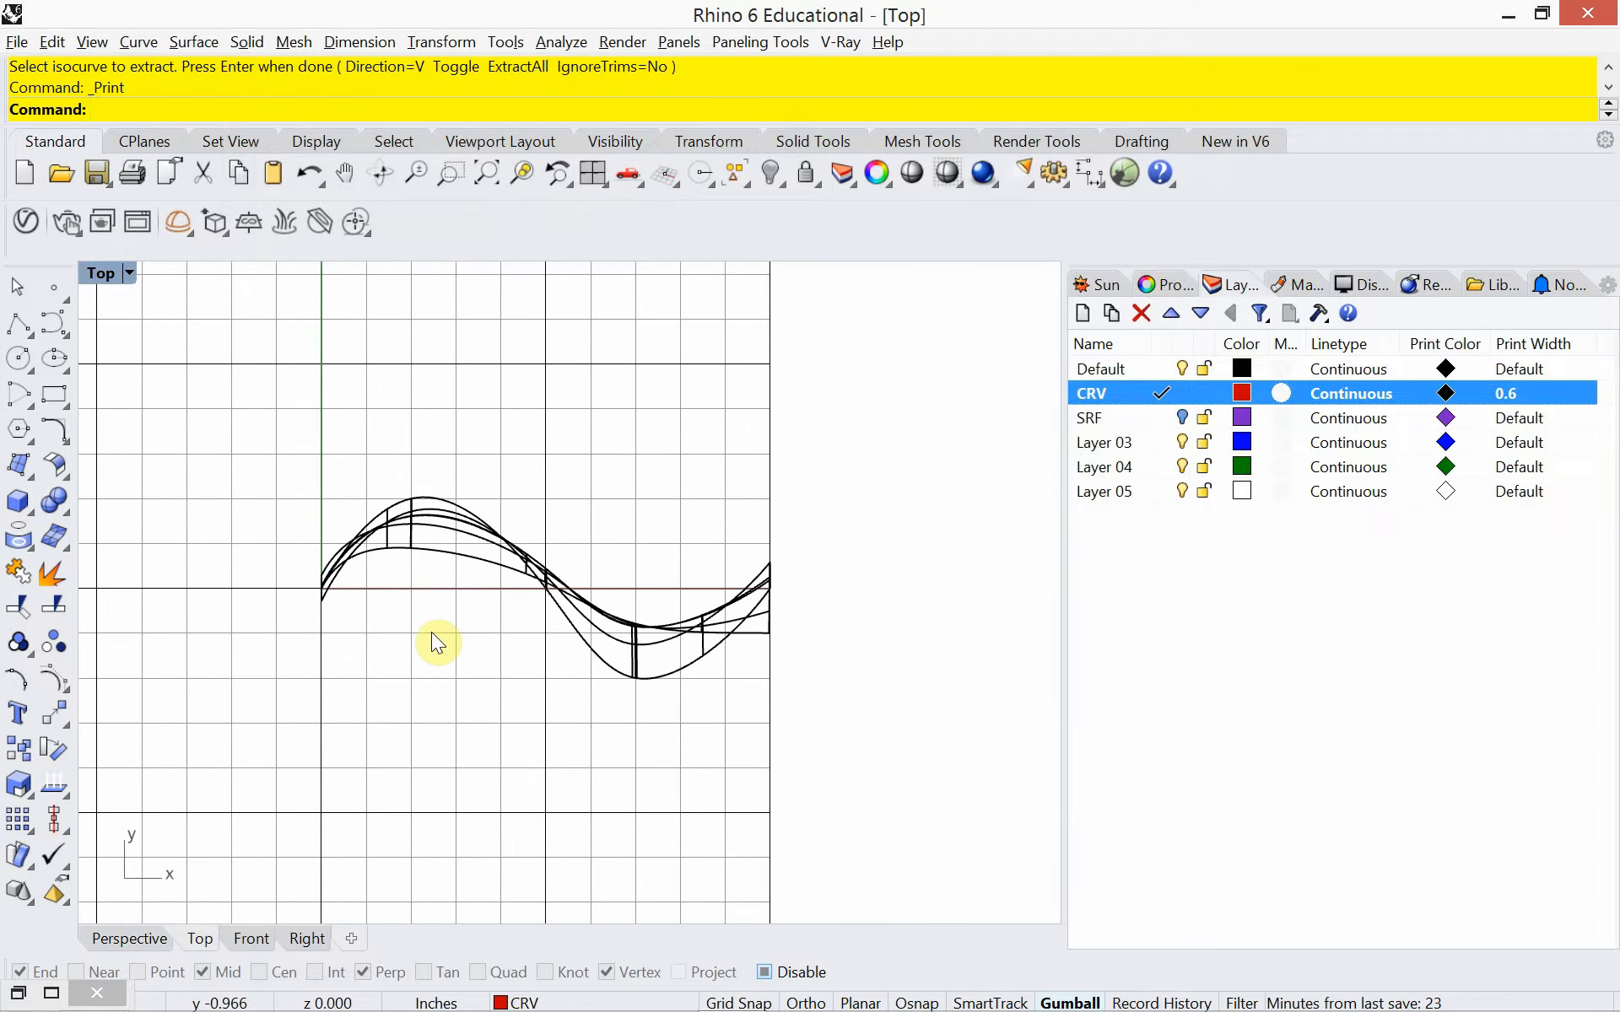
pyautogui.write('Plane')
pyautogui.press('Return')
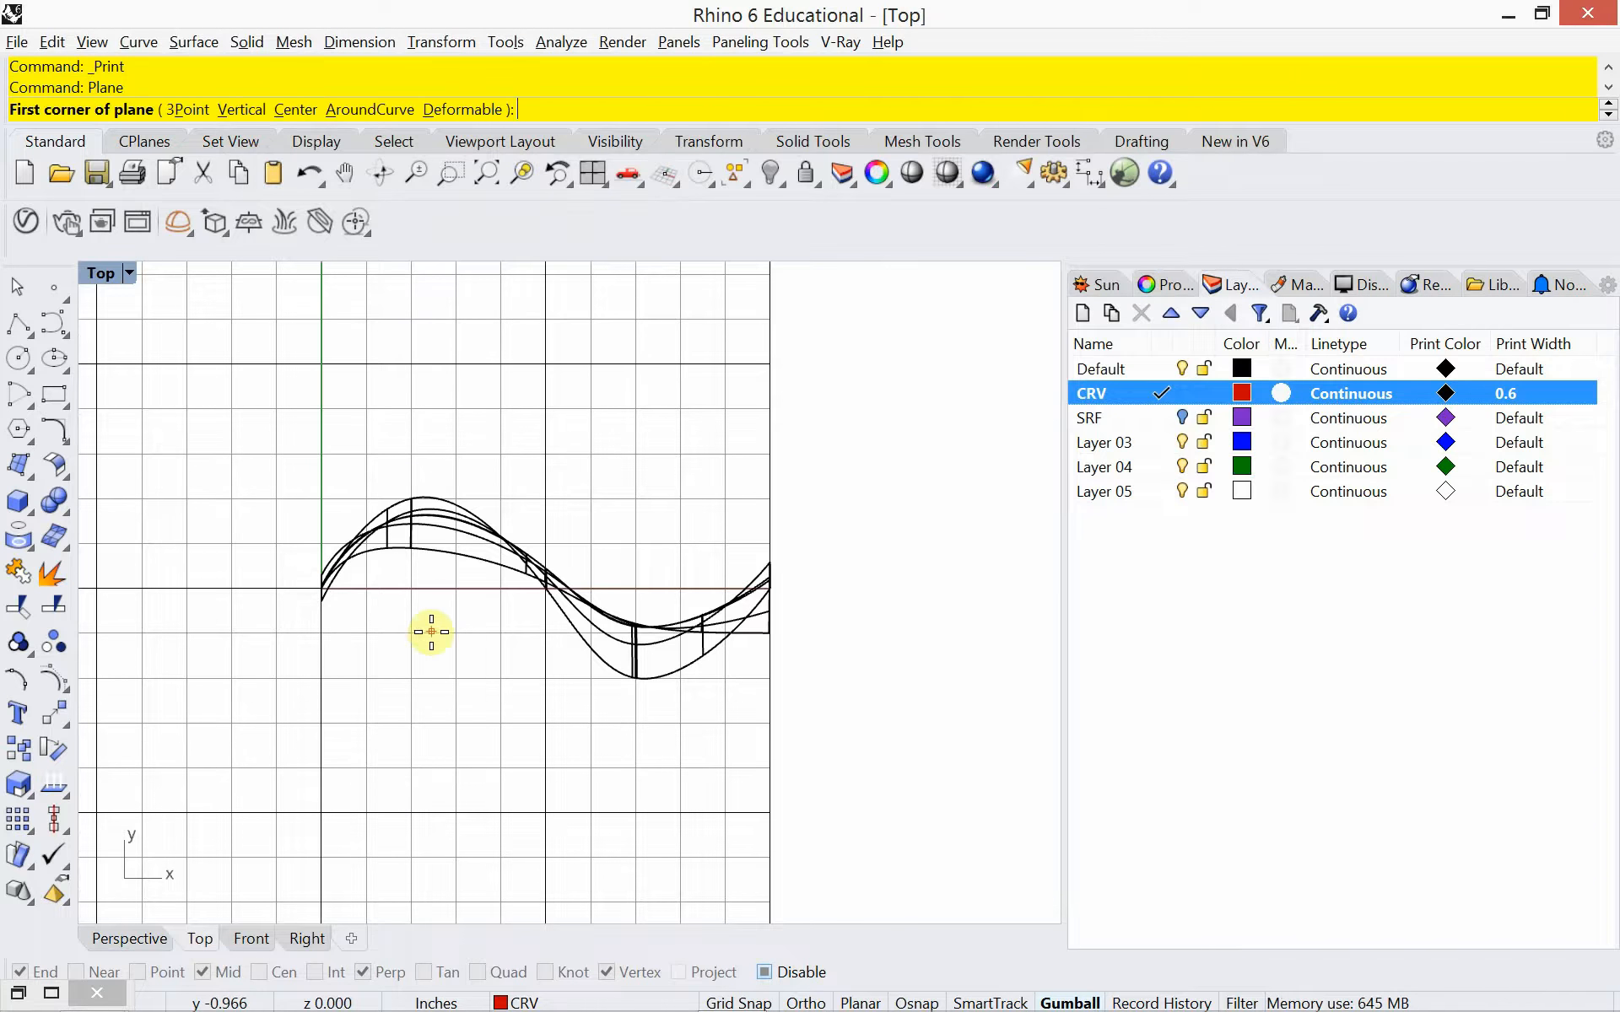
pyautogui.scroll(-2, 304, 668)
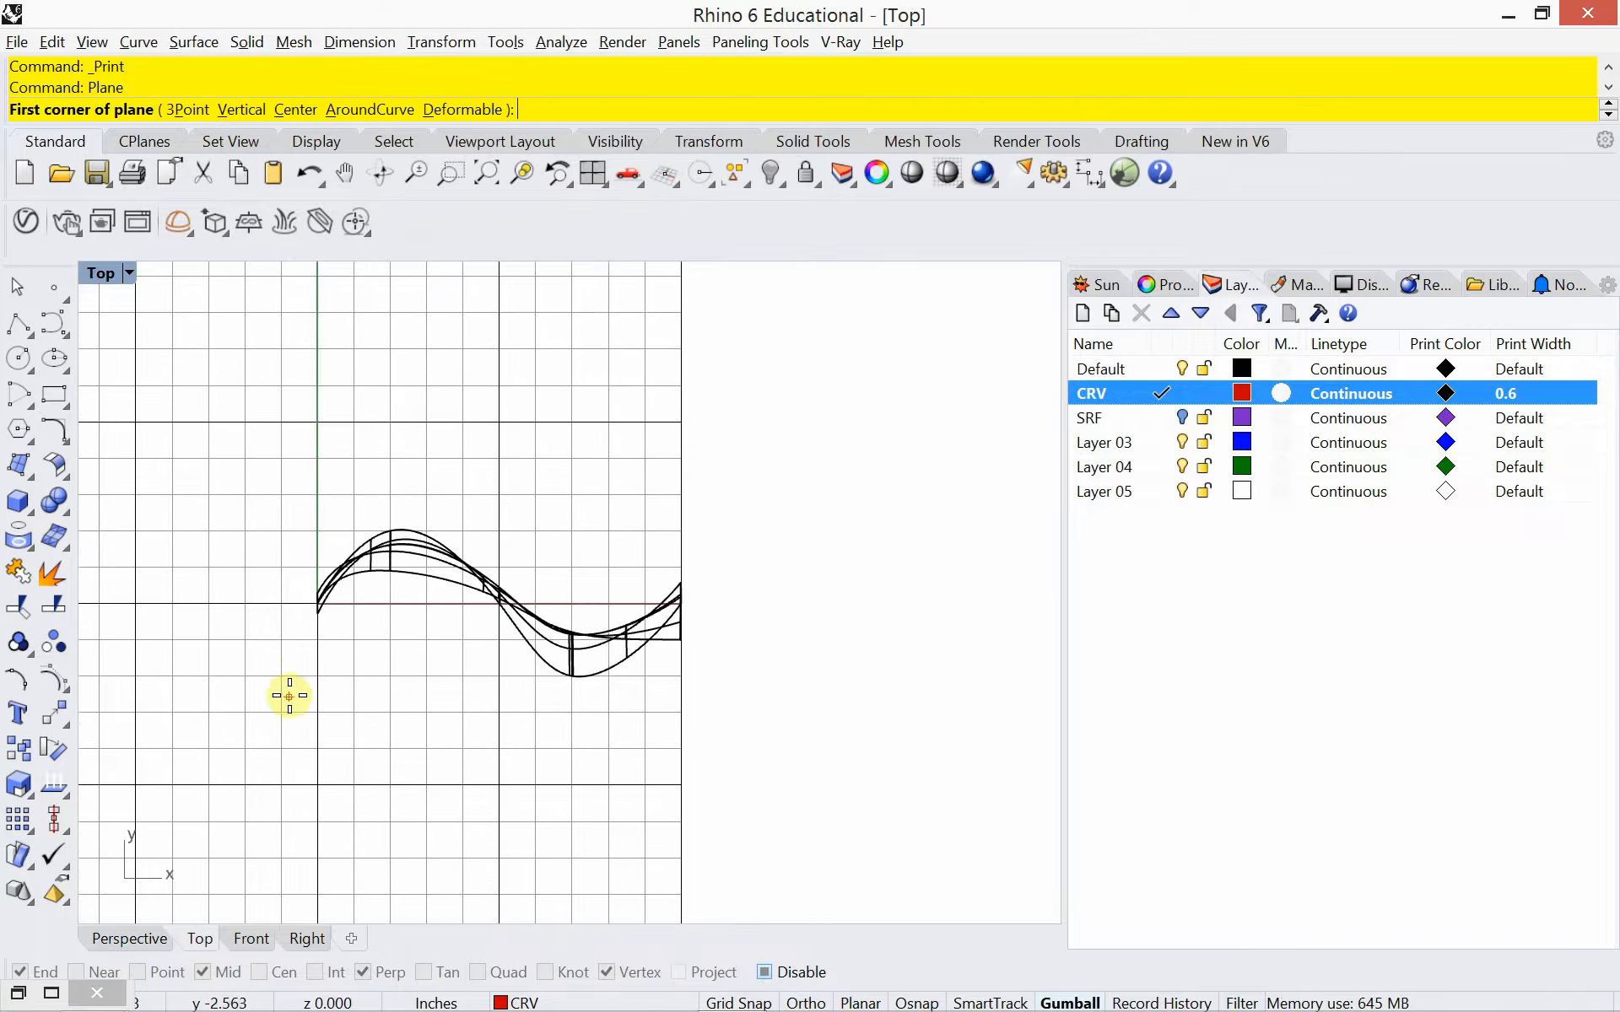
pyautogui.moveTo(290, 699); pyautogui.dragTo(331, 663, button='right')
pyautogui.click(232, 794)
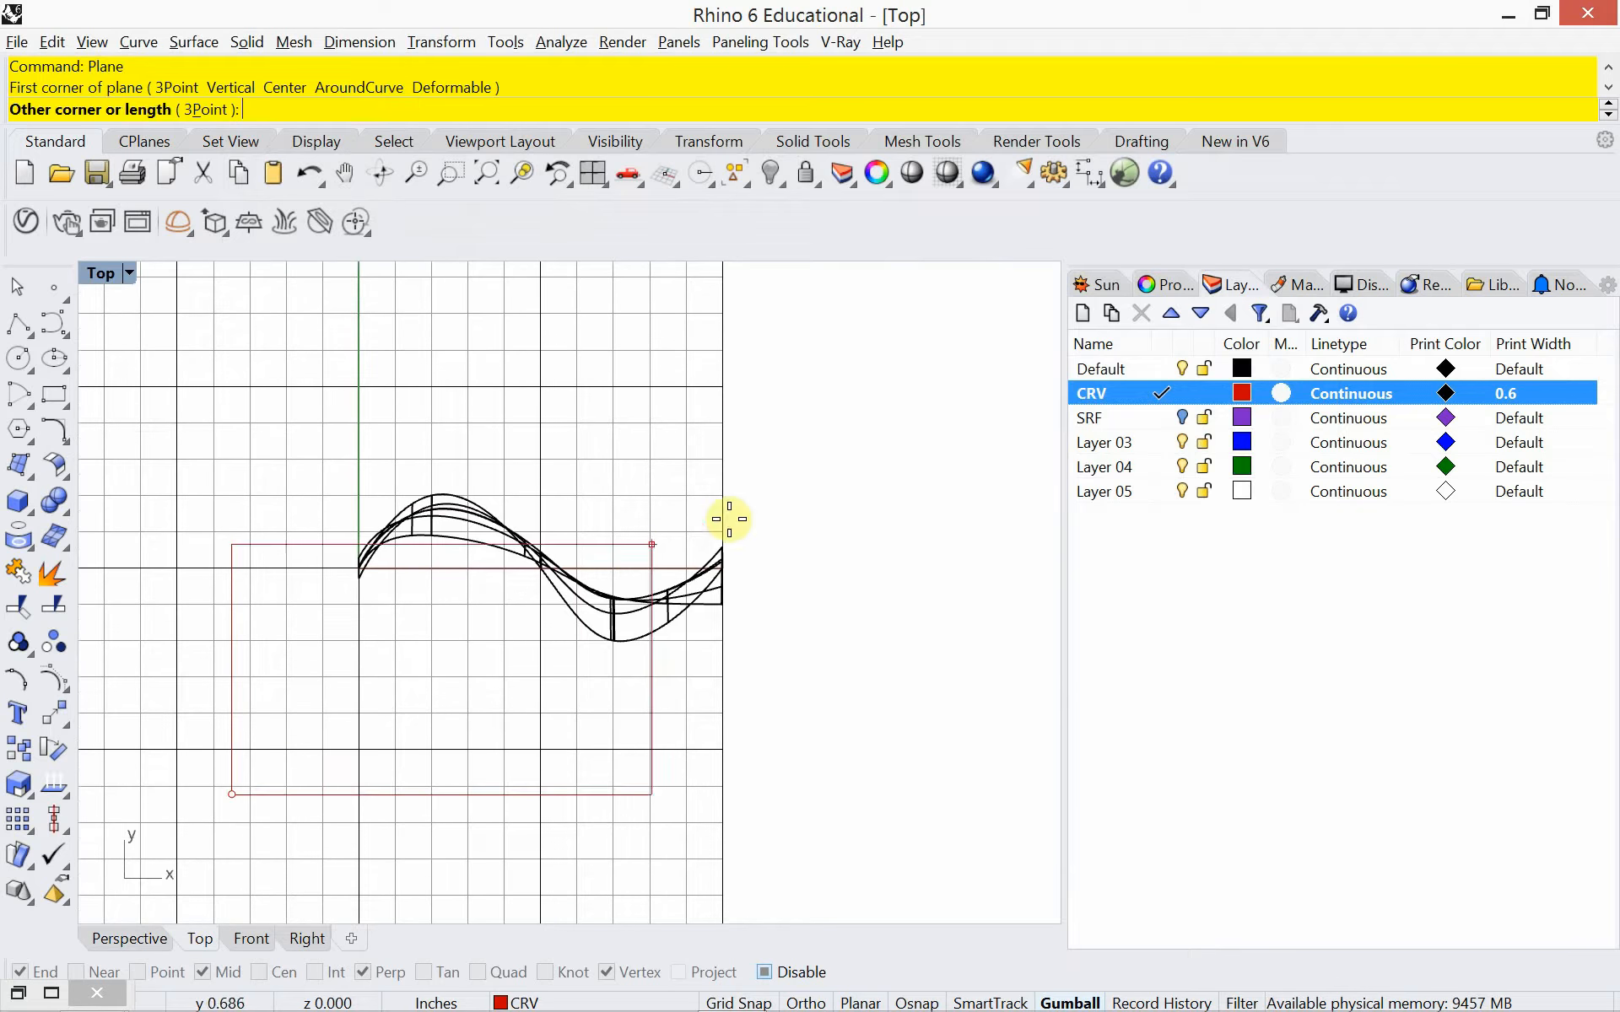
pyautogui.click(977, 360)
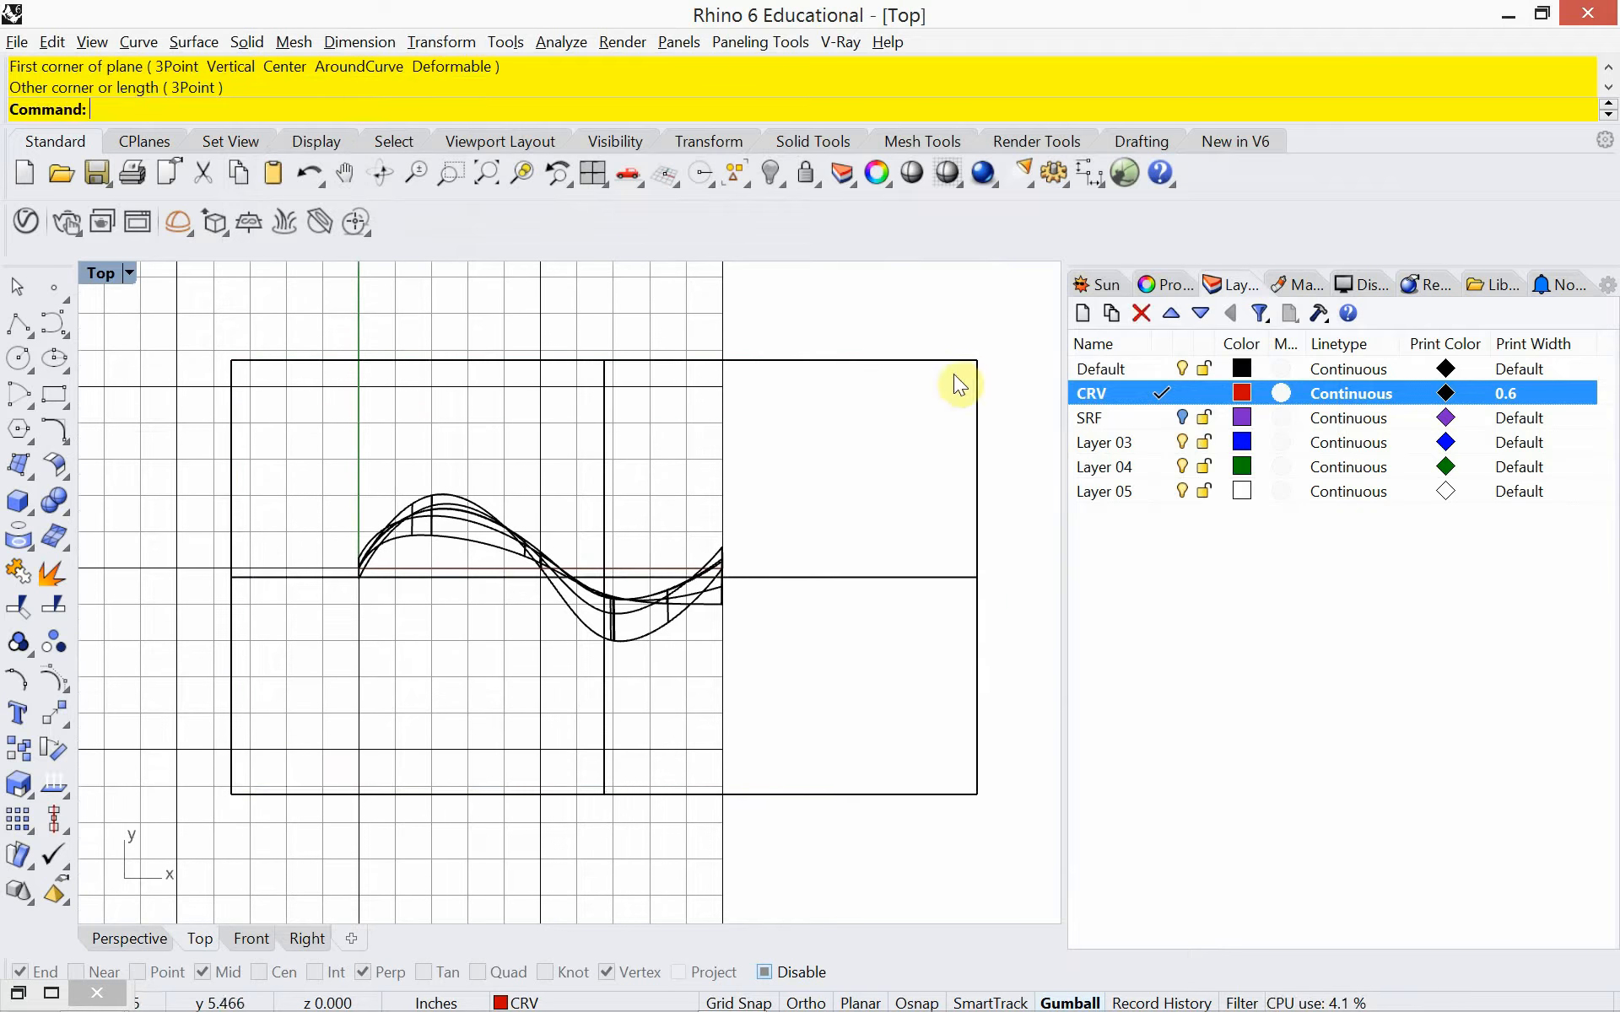
pyautogui.click(149, 938)
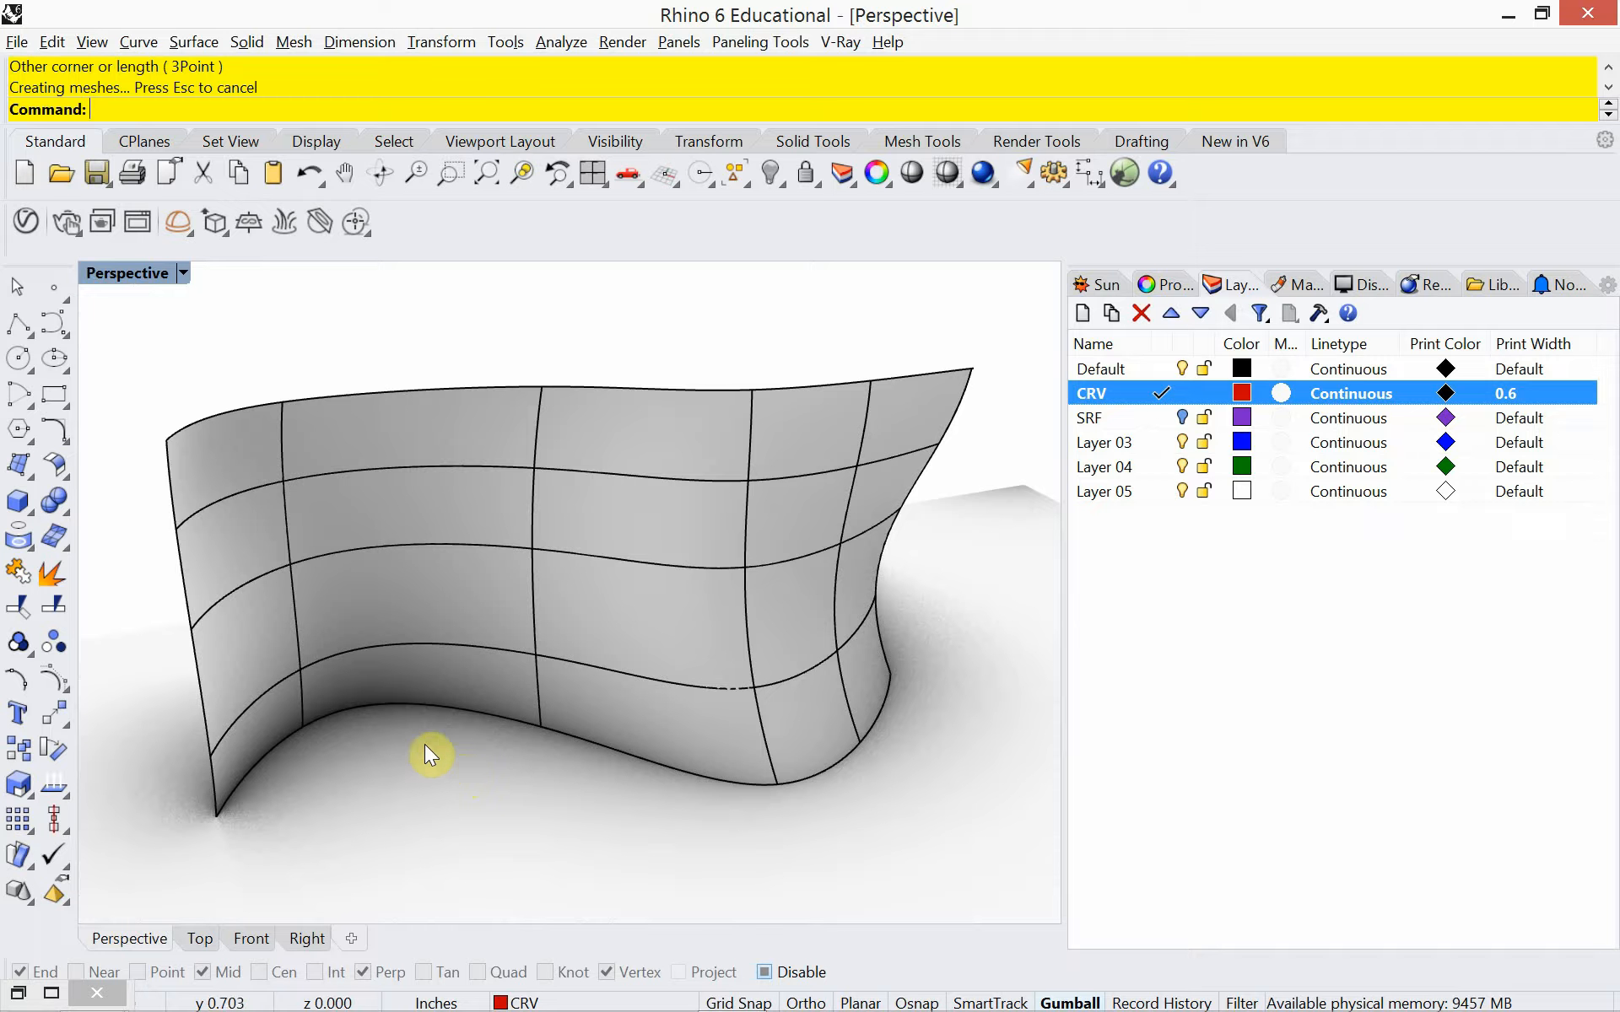
# Print the rendered perspective view to Adobe PDF, saving it as sweep in the Rhino_Sweep folder under Videos
pyautogui.hotkey('ctrl', 'p')
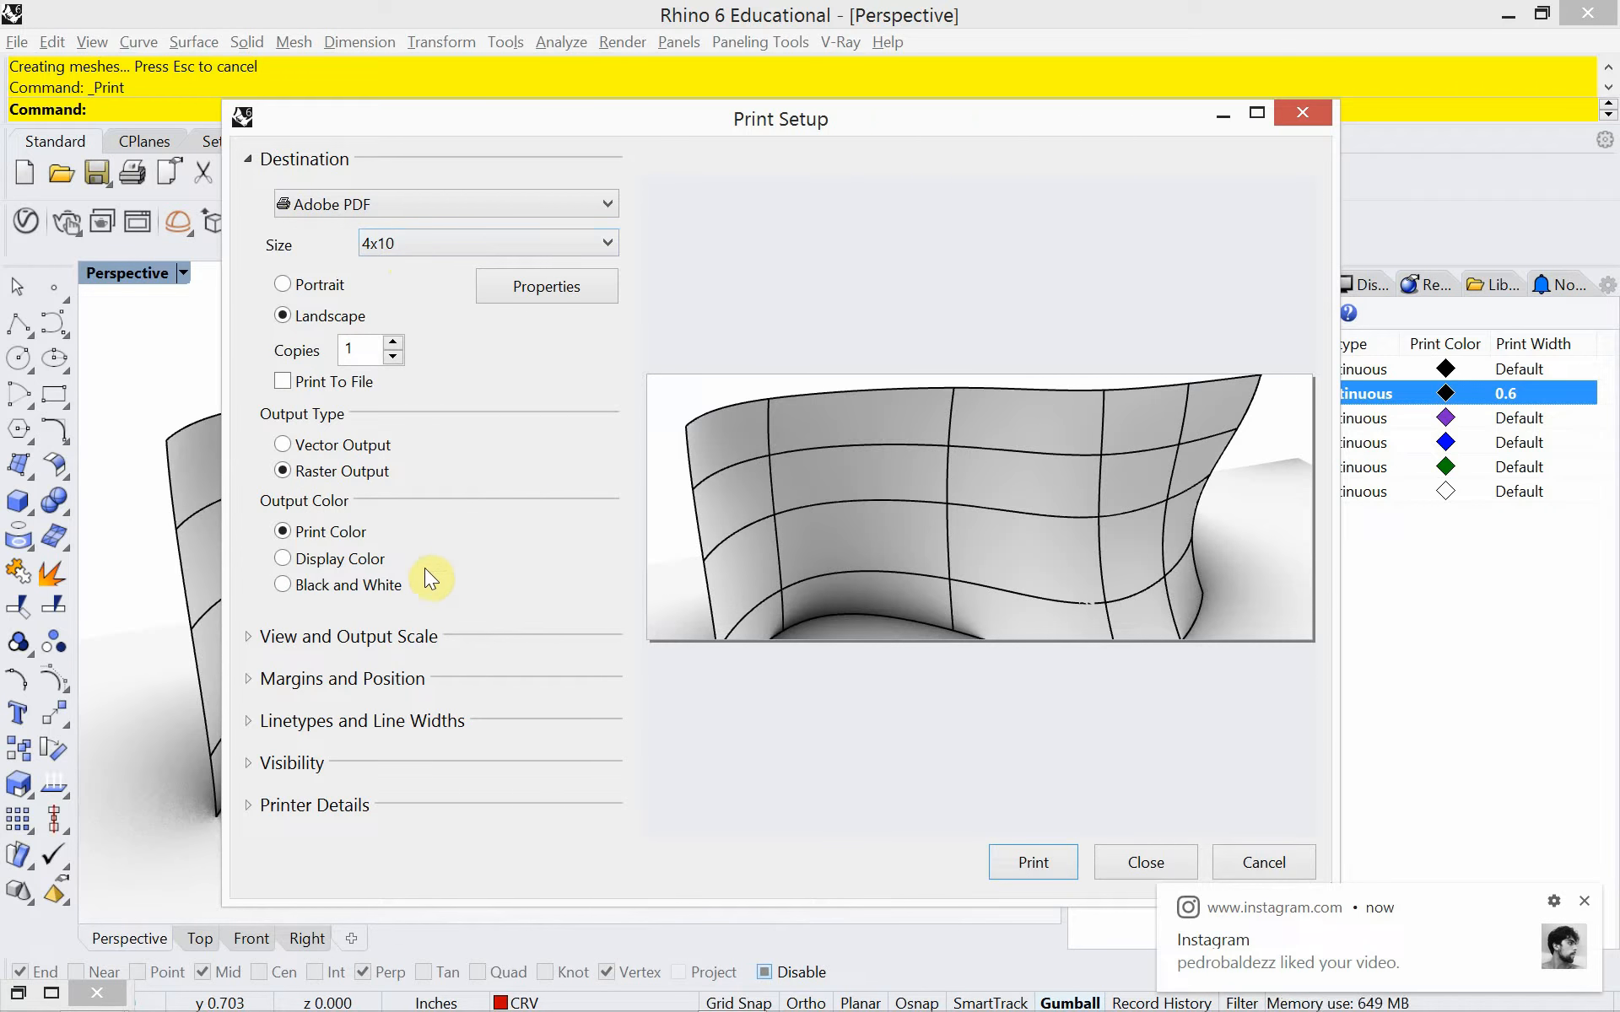
pyautogui.click(1031, 862)
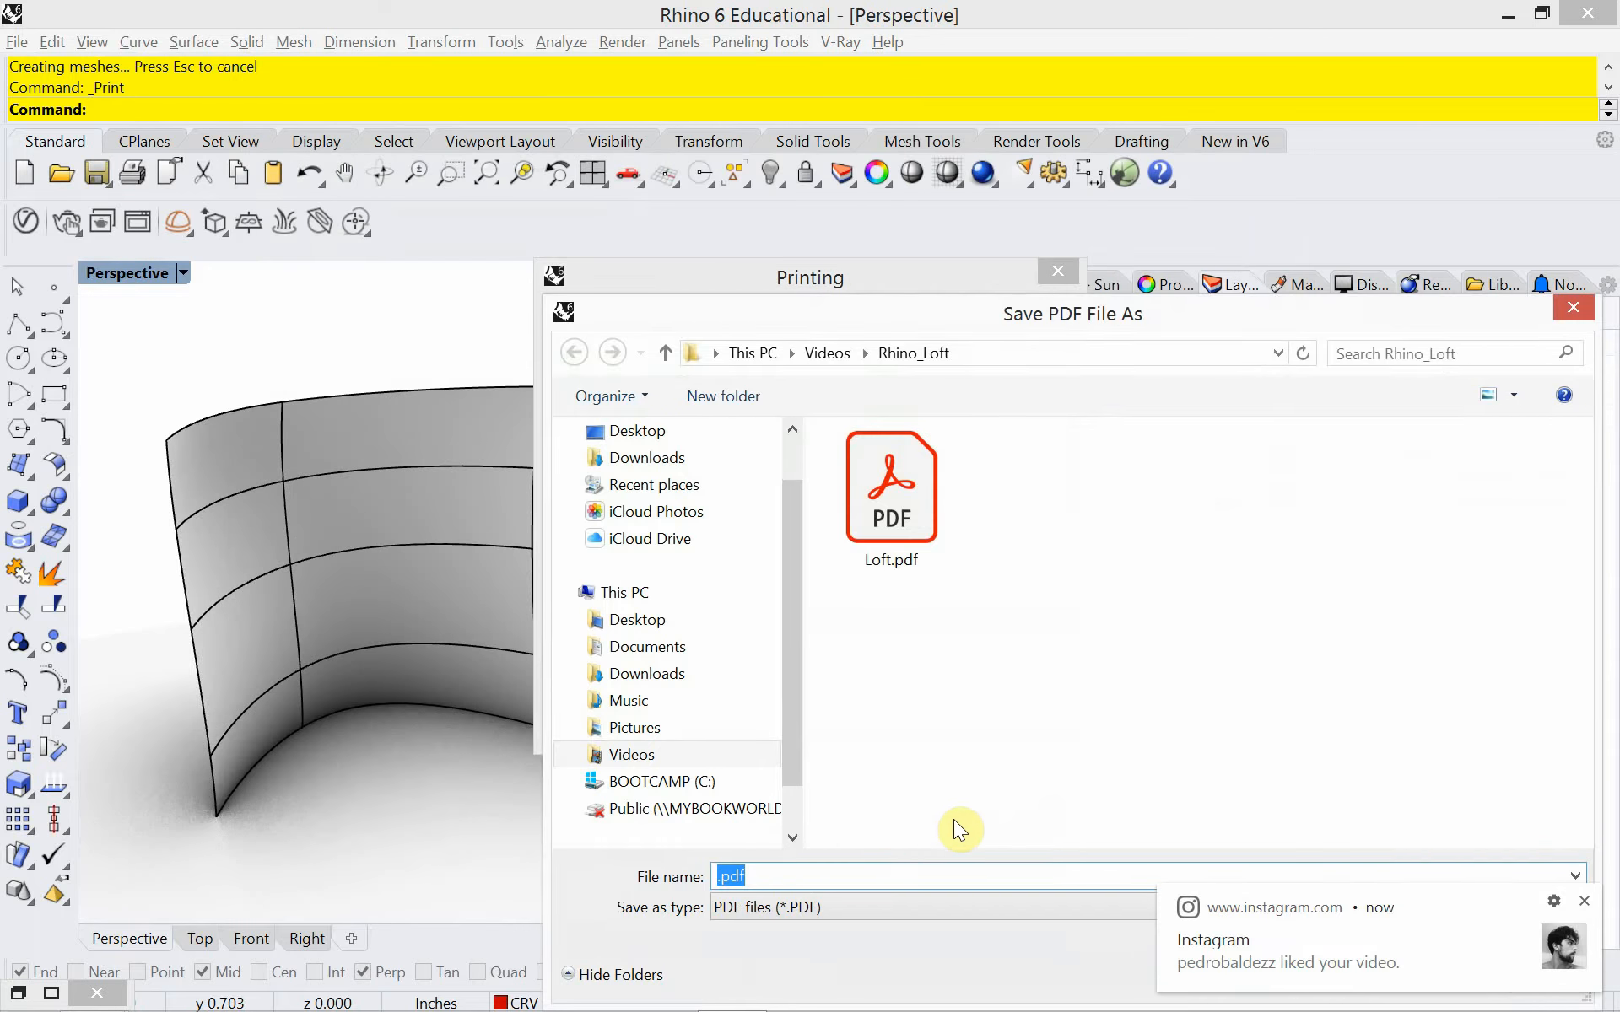
pyautogui.click(829, 352)
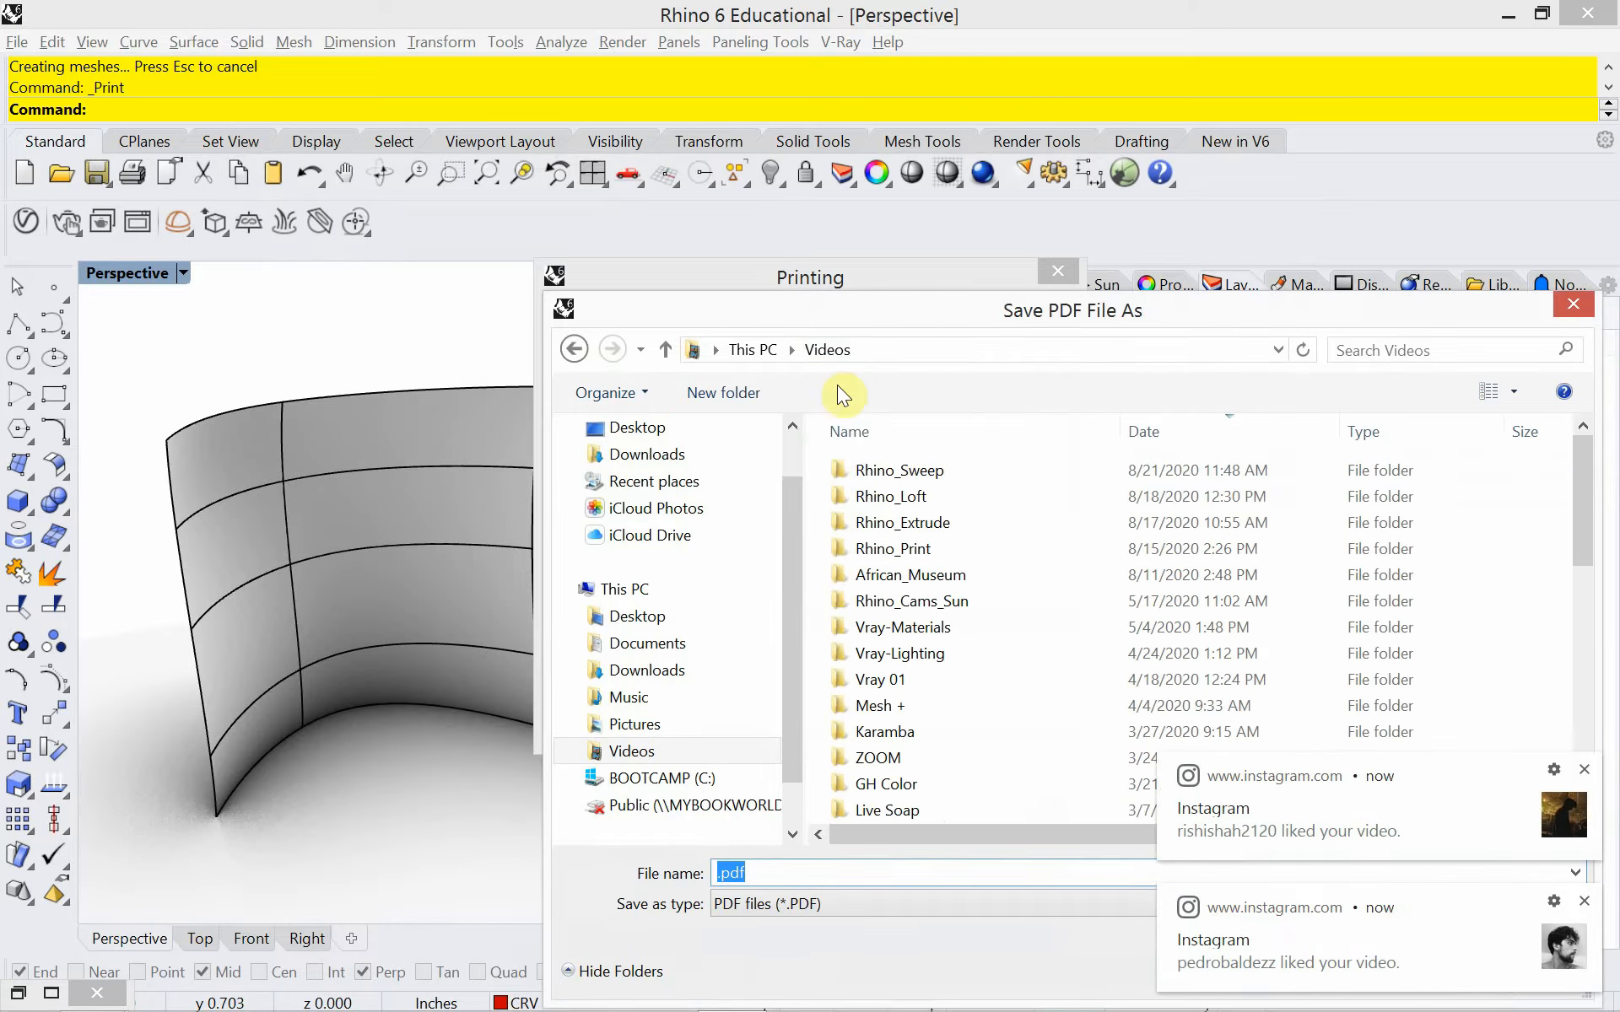
pyautogui.doubleClick(889, 472)
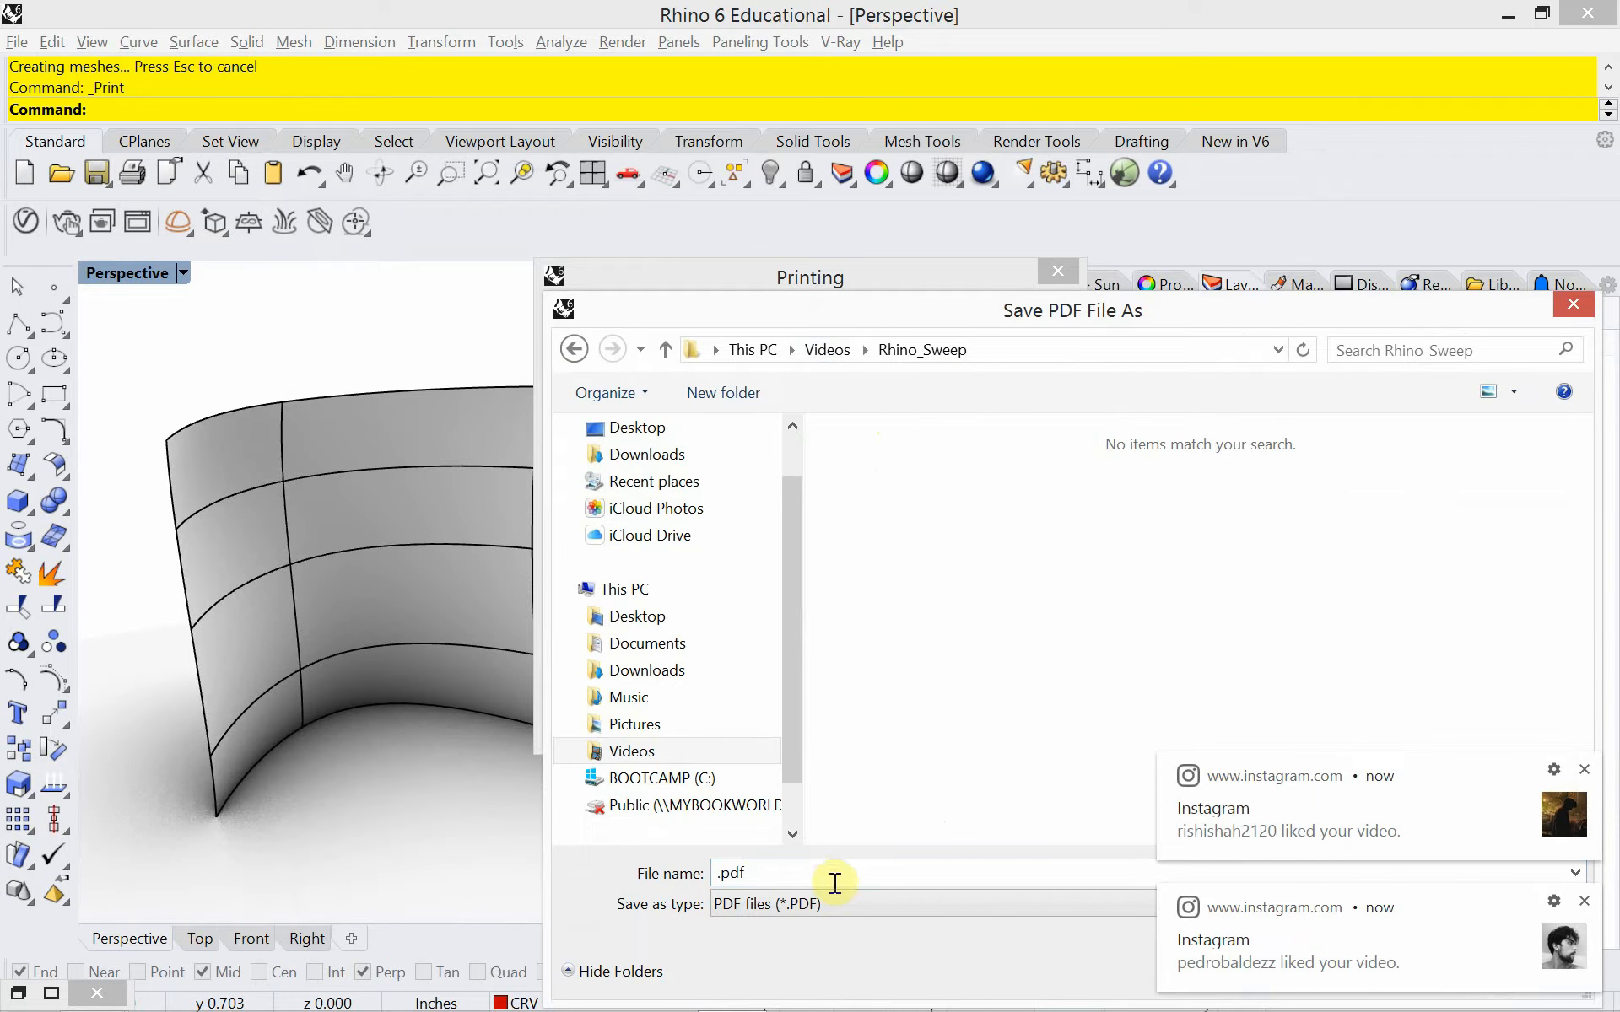
pyautogui.doubleClick(757, 878)
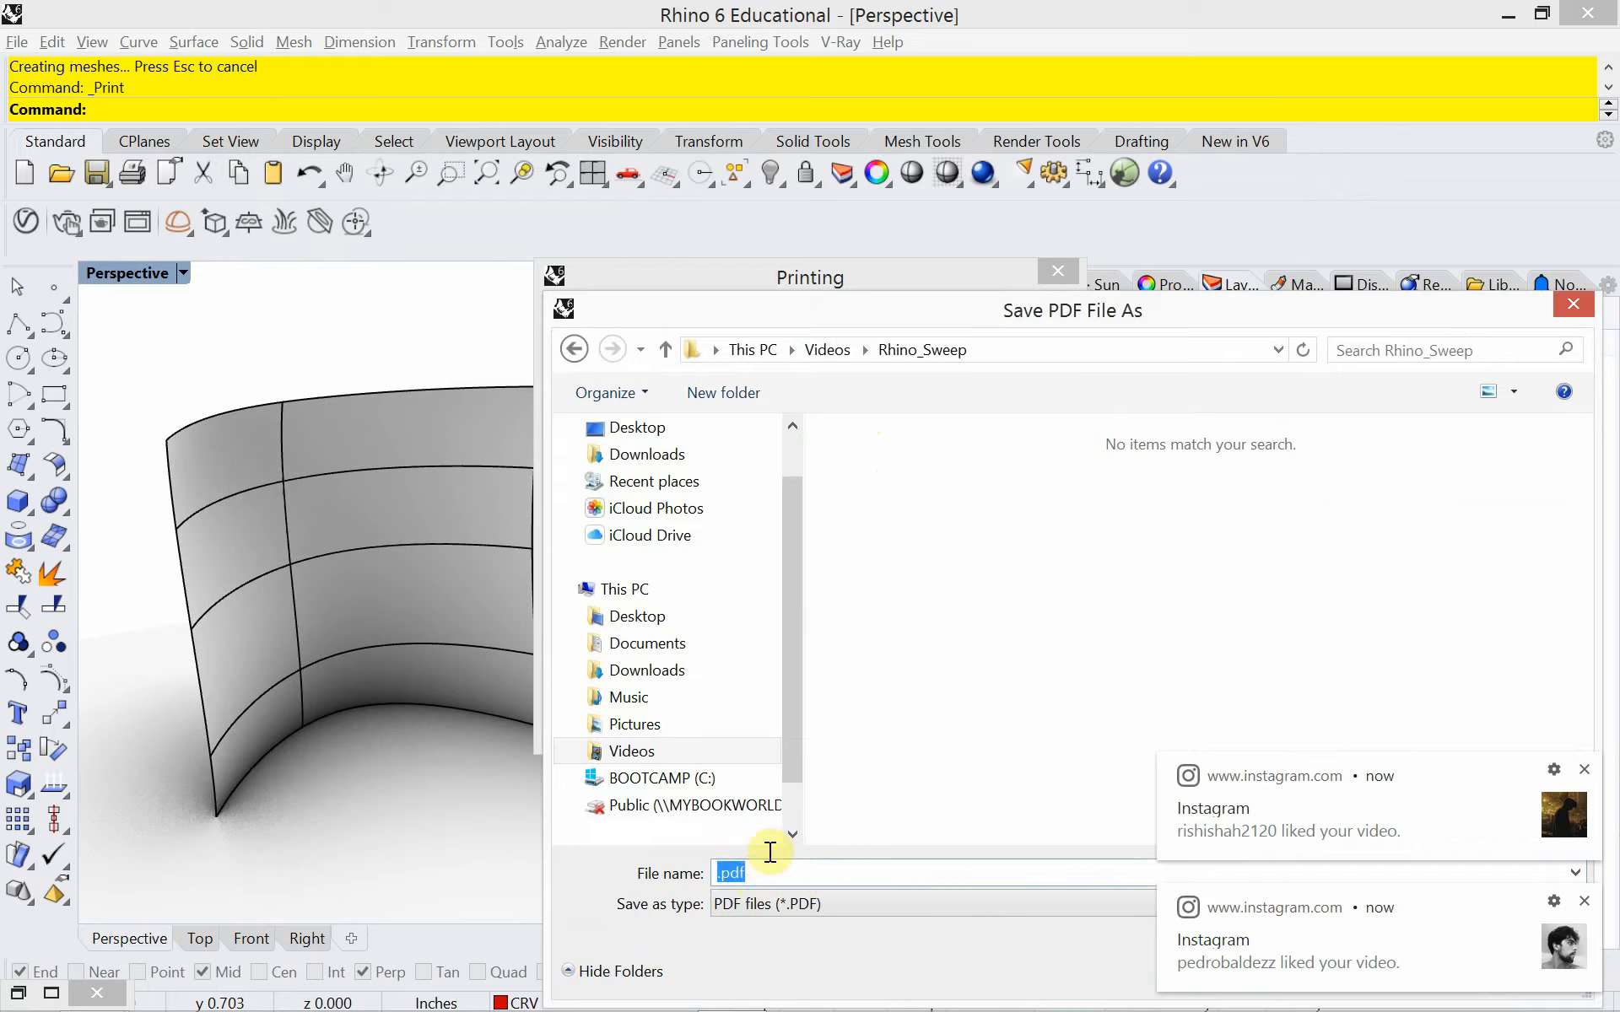
pyautogui.write('sweep')
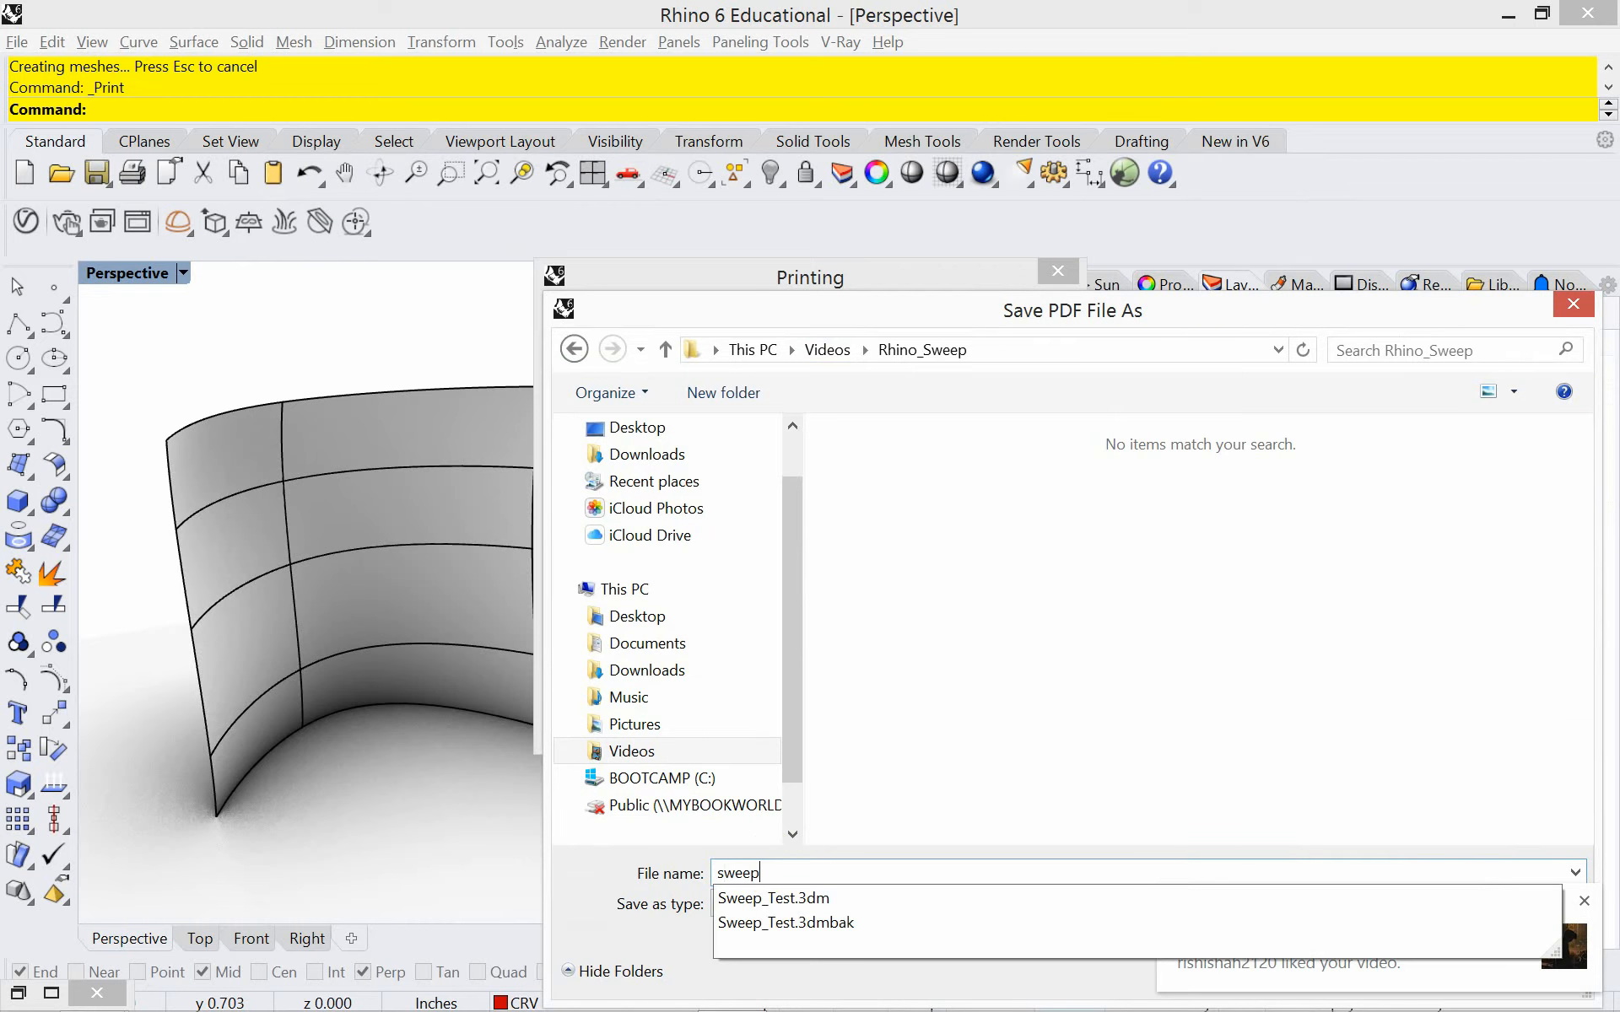
pyautogui.click(892, 823)
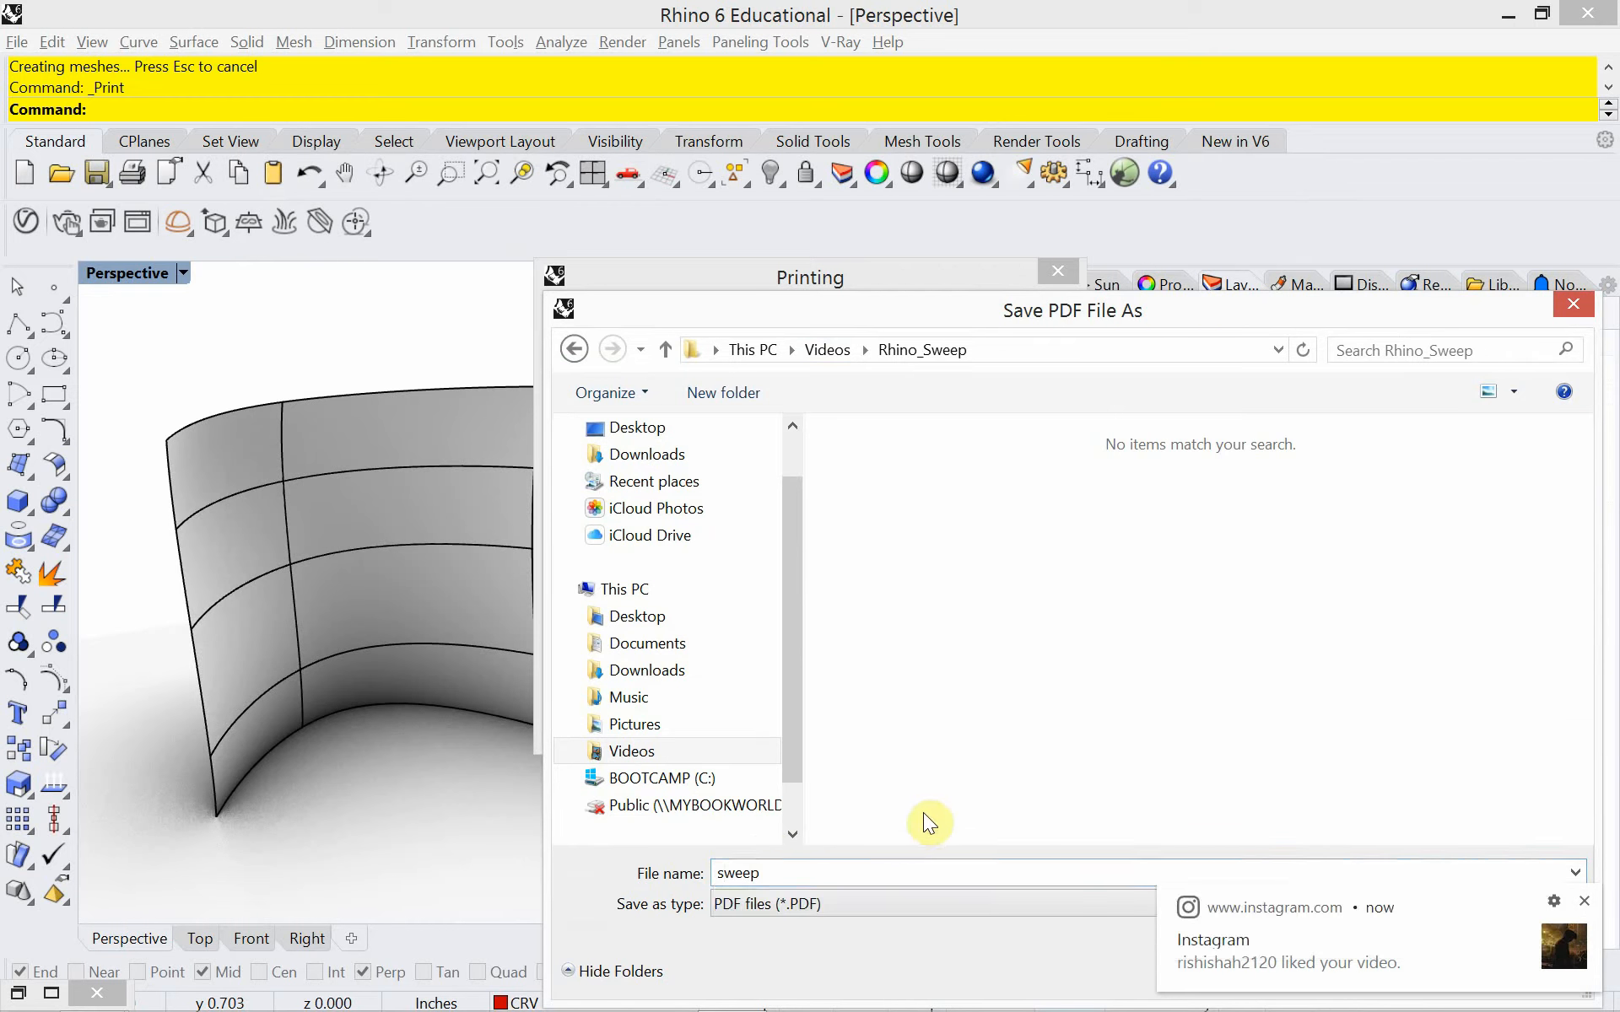
pyautogui.click(1585, 901)
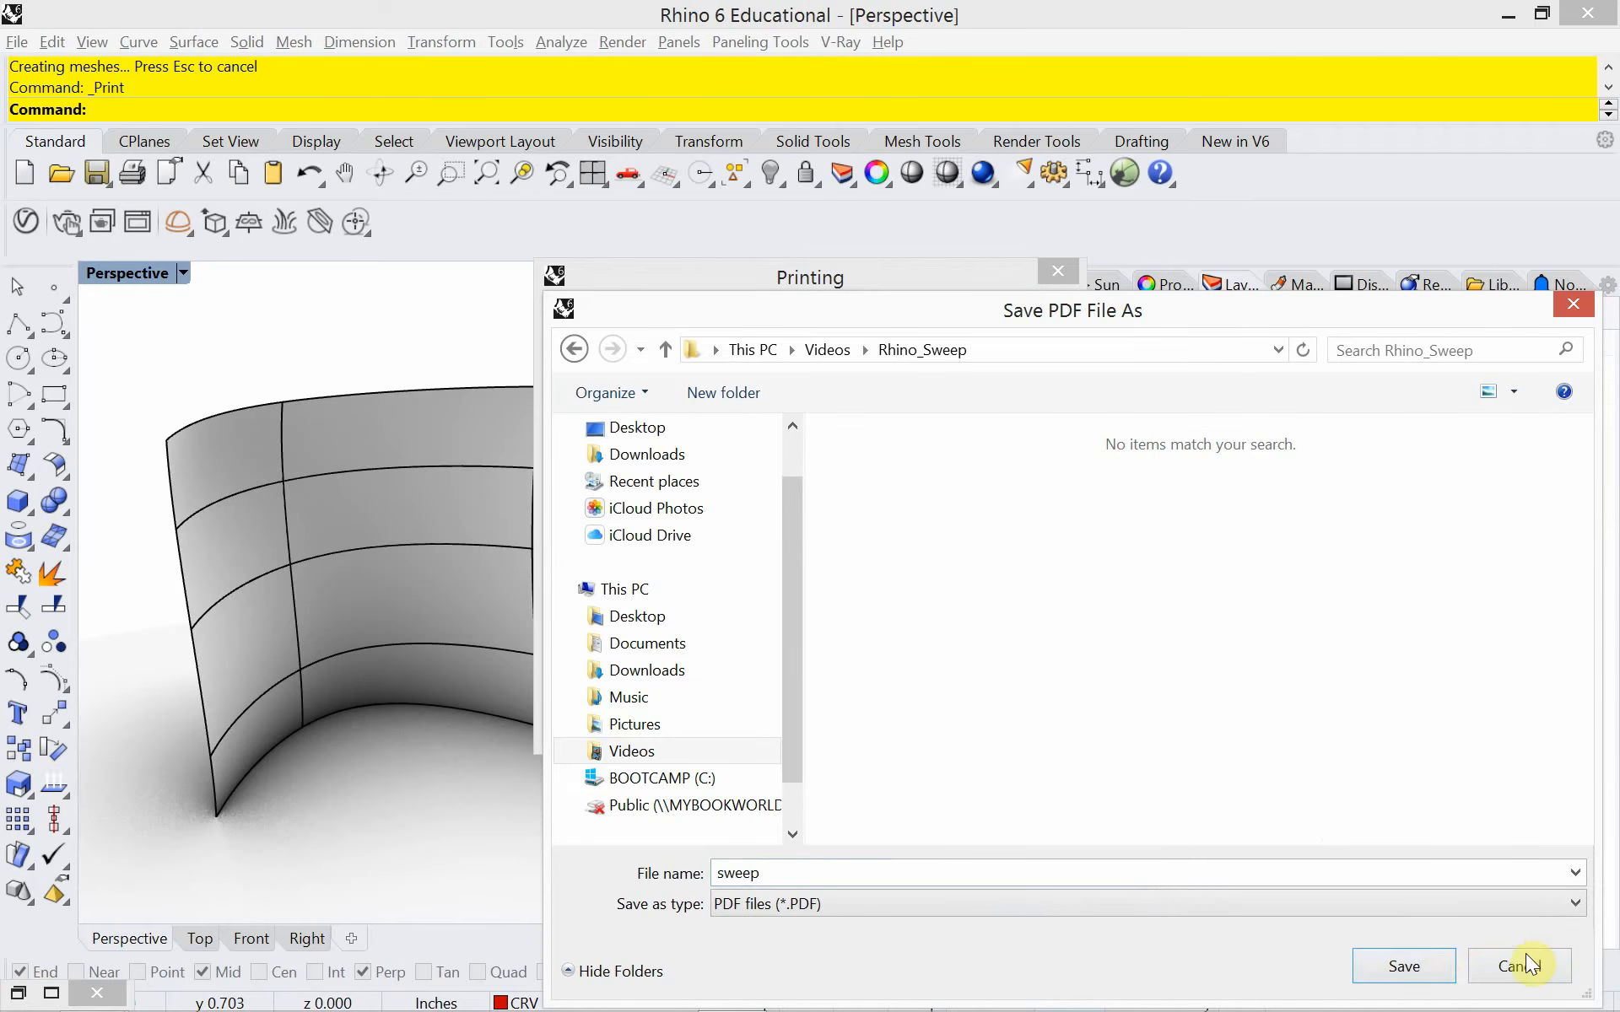
pyautogui.click(1434, 974)
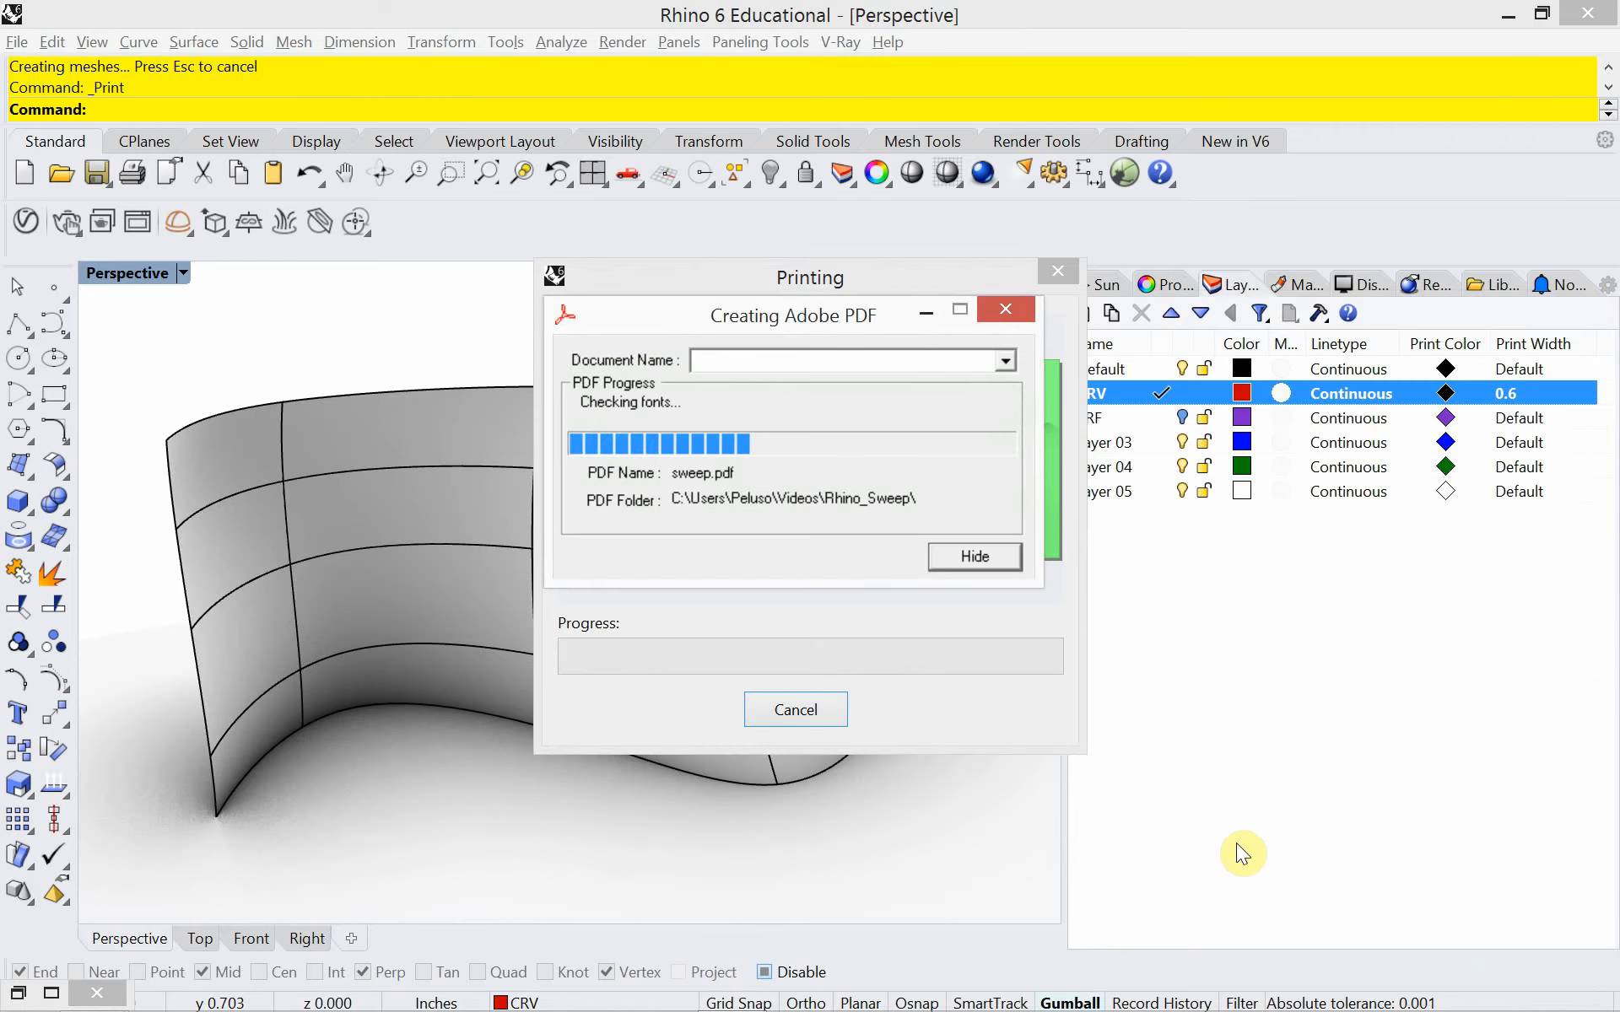